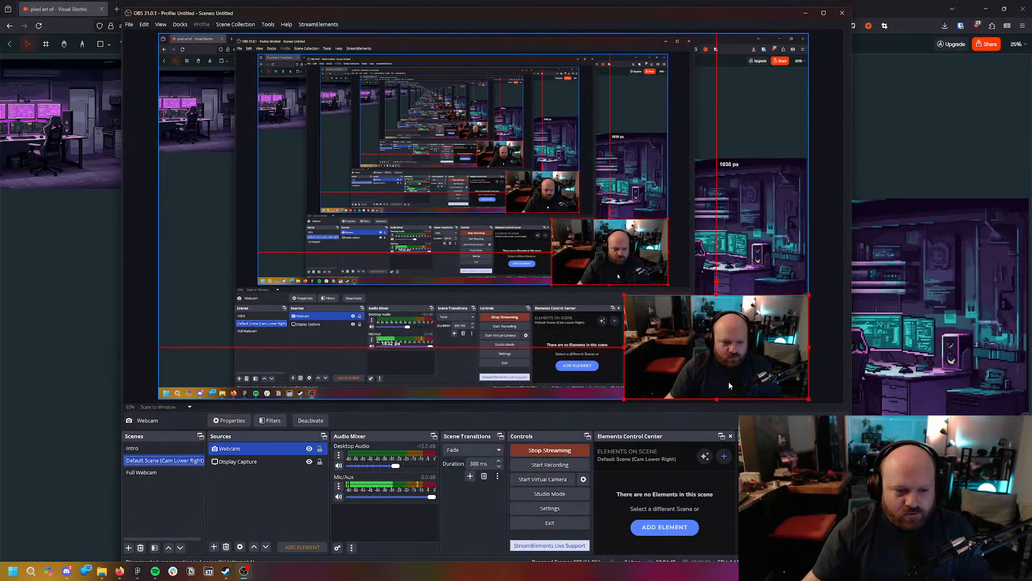
click(159, 473)
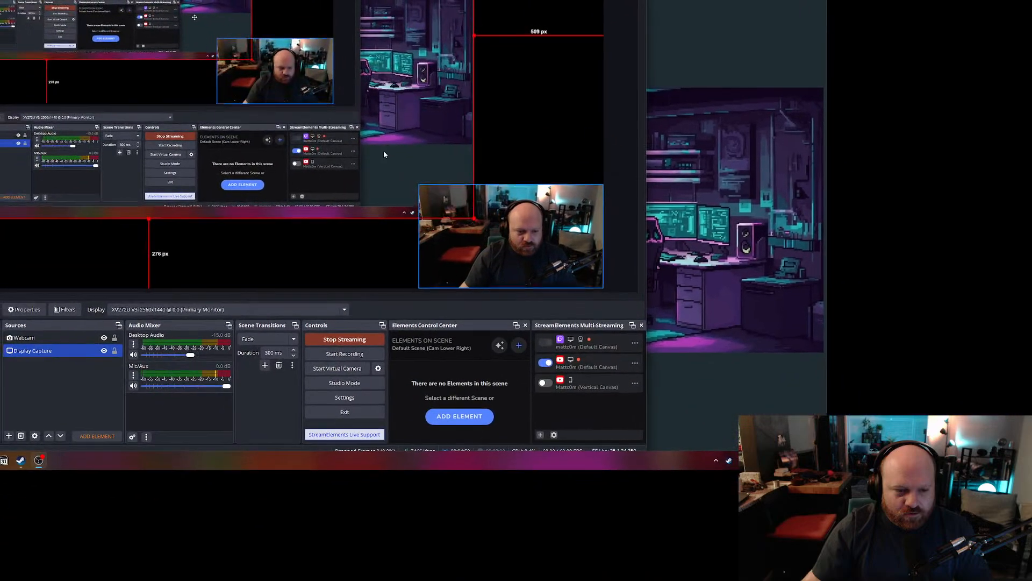
click(82, 343)
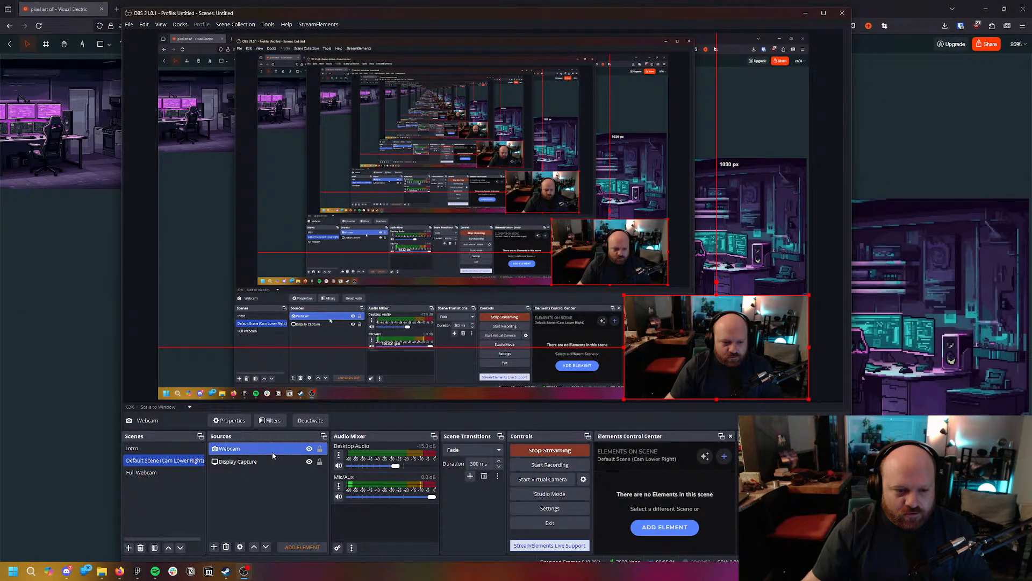
right_click(273, 456)
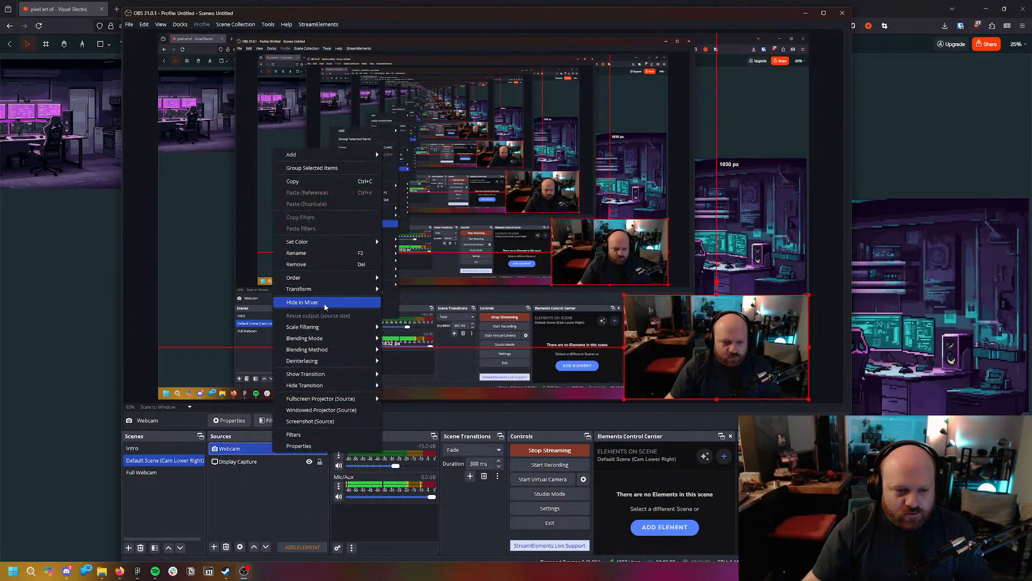
click(251, 513)
click(255, 446)
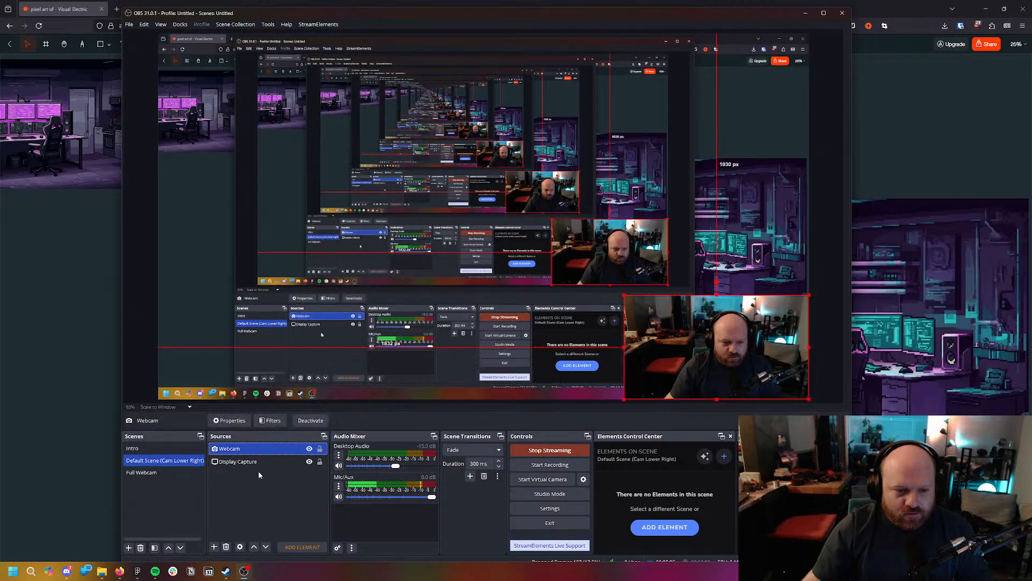
click(180, 473)
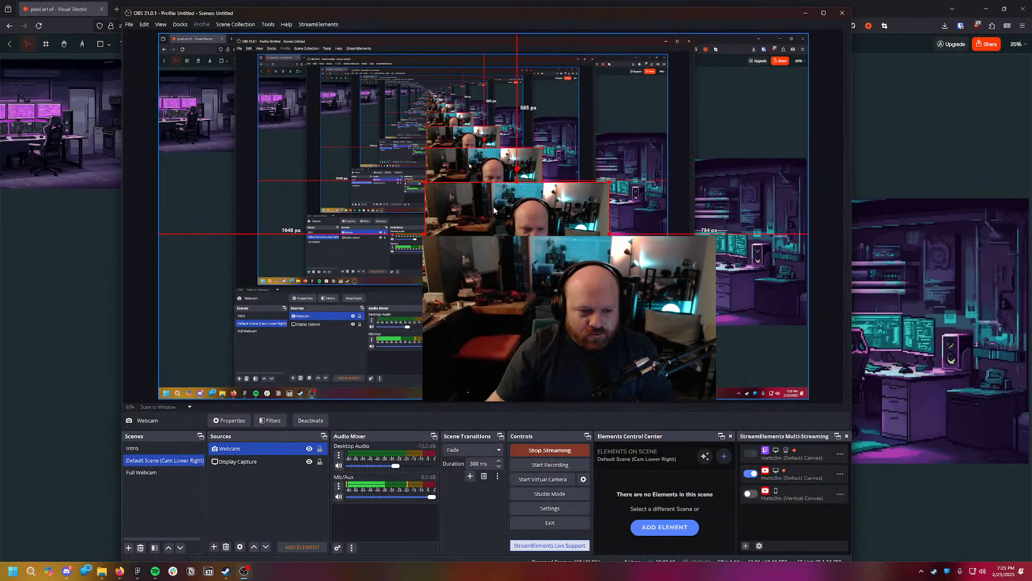
Scale the enlarged webcam overlay down into the lower-right corner of Default Scene (Cam Lower Right).
double_click(493, 210)
right_click(522, 247)
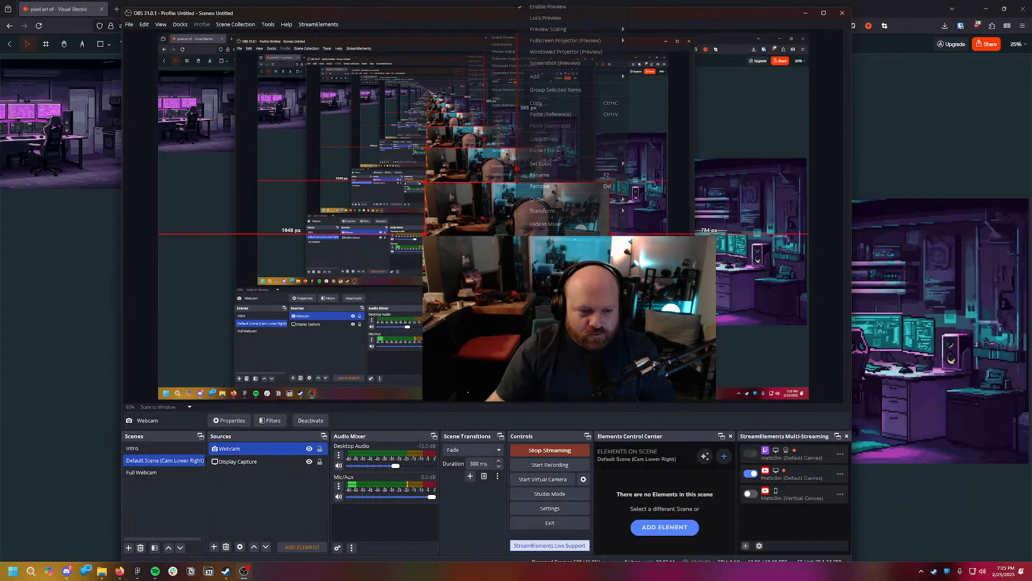
drag(474, 242, 666, 356)
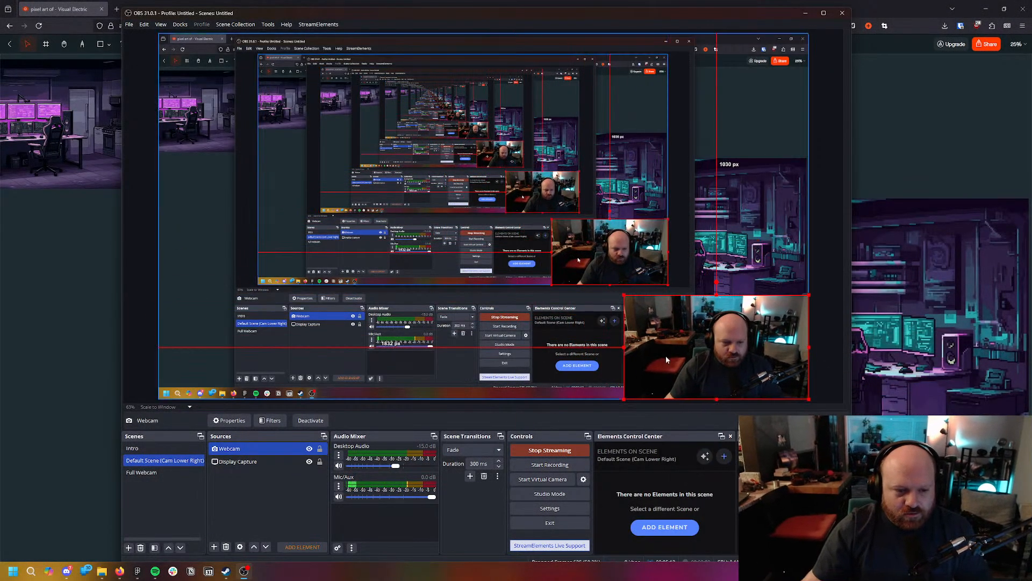
Check the resolution and FPS settings in the Webcam source's properties.
right_click(247, 448)
click(305, 439)
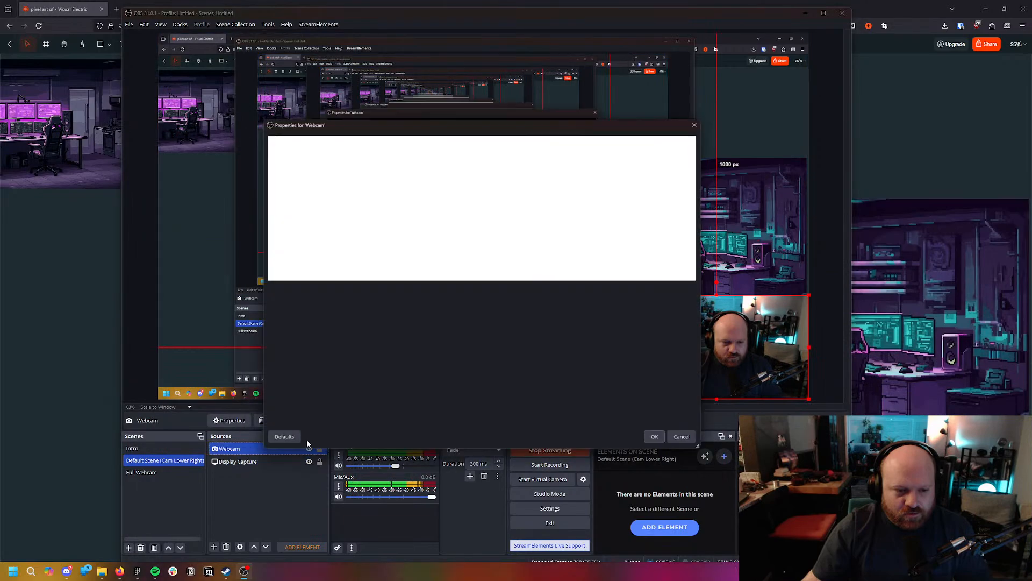
click(409, 370)
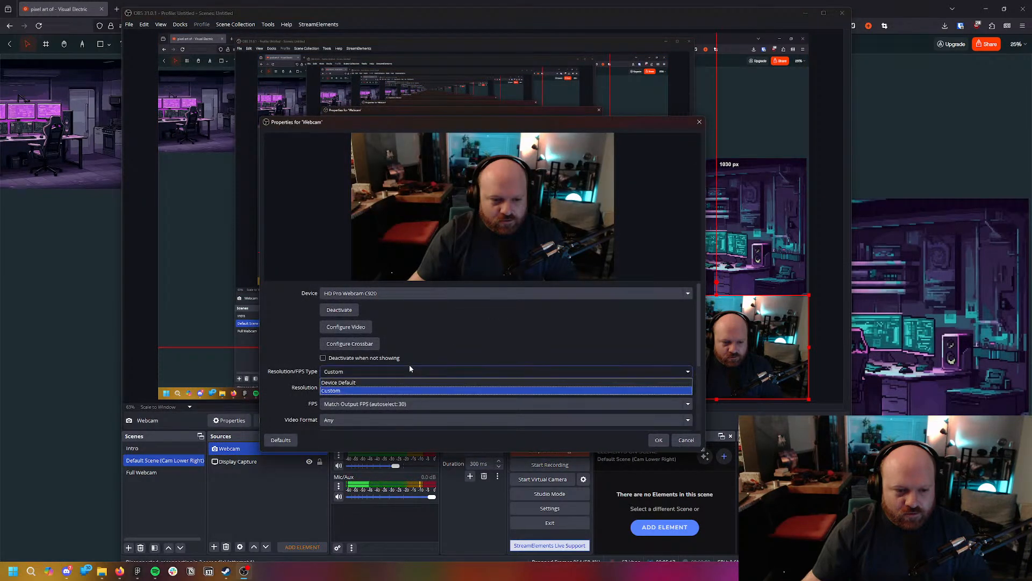
click(518, 388)
click(518, 388)
key(Return)
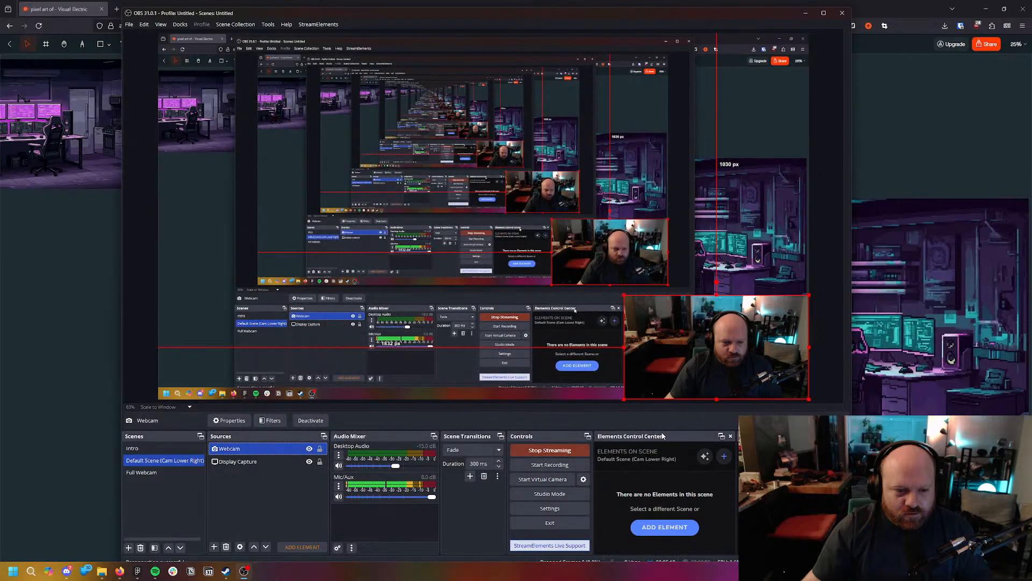
Remove the Webcam source from Default Scene (Cam Lower Right).
right_click(253, 449)
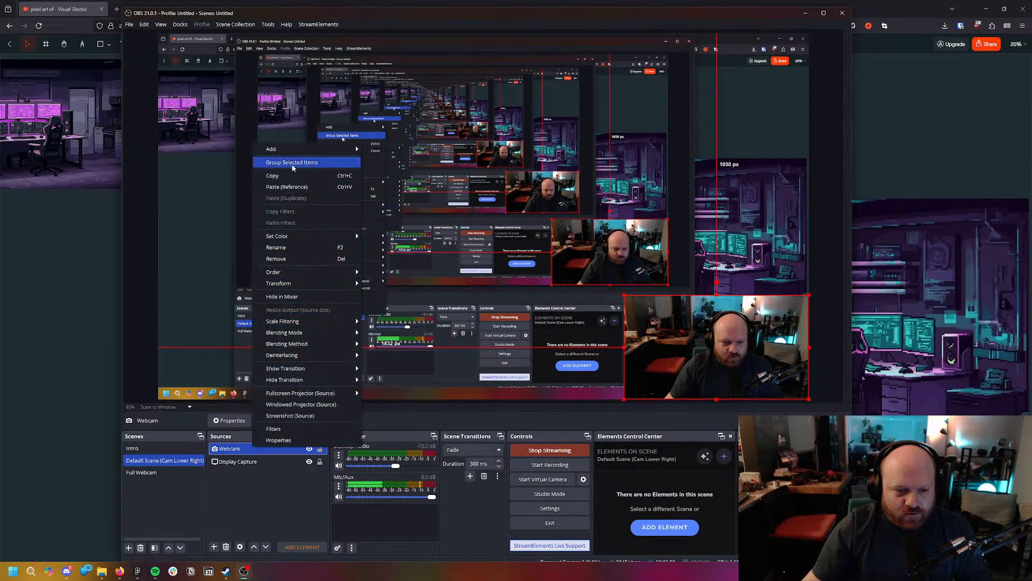
click(286, 177)
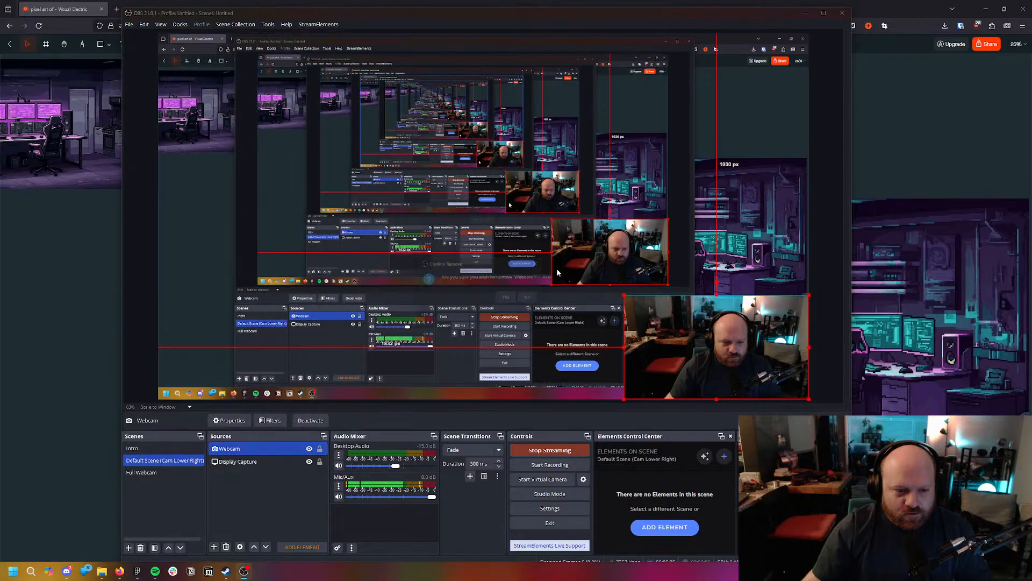
key(Delete)
click(516, 300)
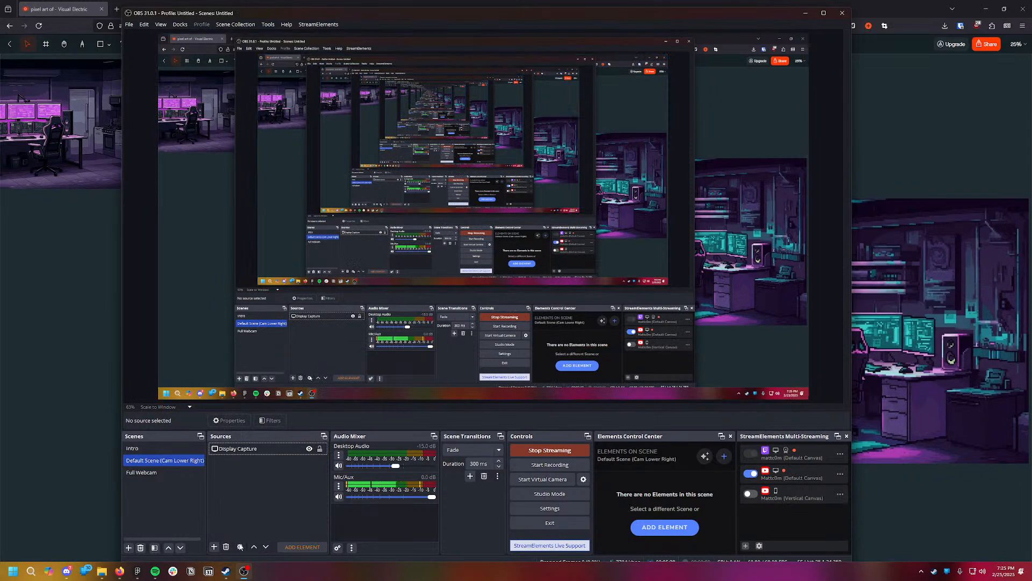
Add a new Video Capture Device source named Webcam to the default scene.
click(214, 546)
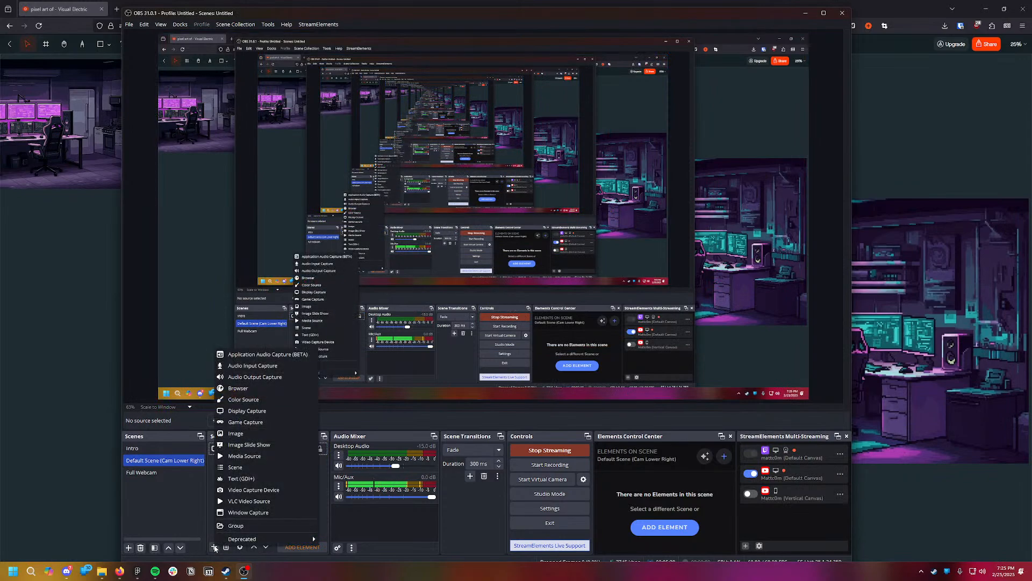
click(254, 489)
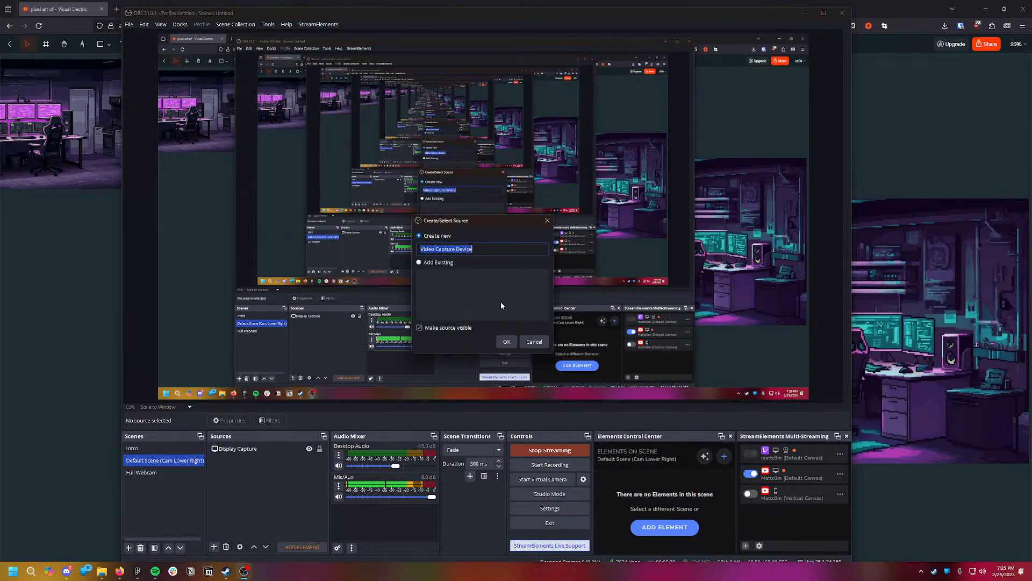
text(Webcam)
key(Return)
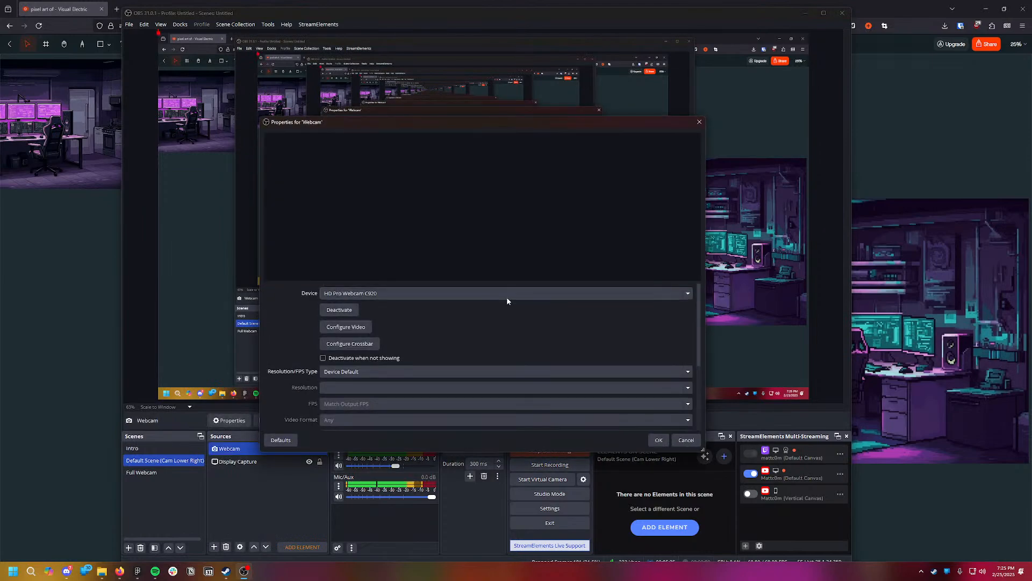
Set the new Webcam source's Resolution/FPS Type to Custom and choose a resolution for it from the available sizes.
click(506, 372)
click(506, 384)
click(400, 388)
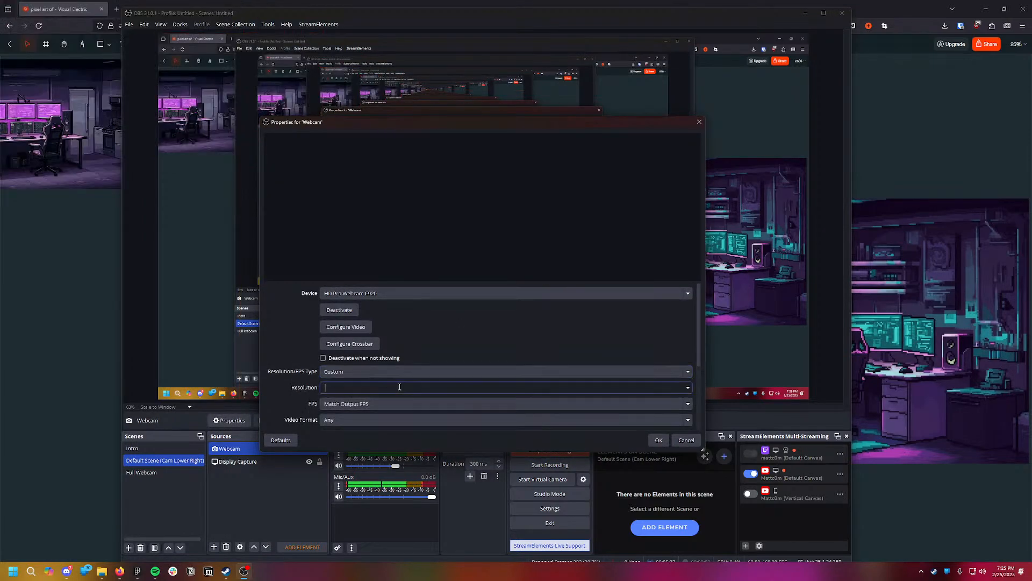
click(688, 388)
click(432, 420)
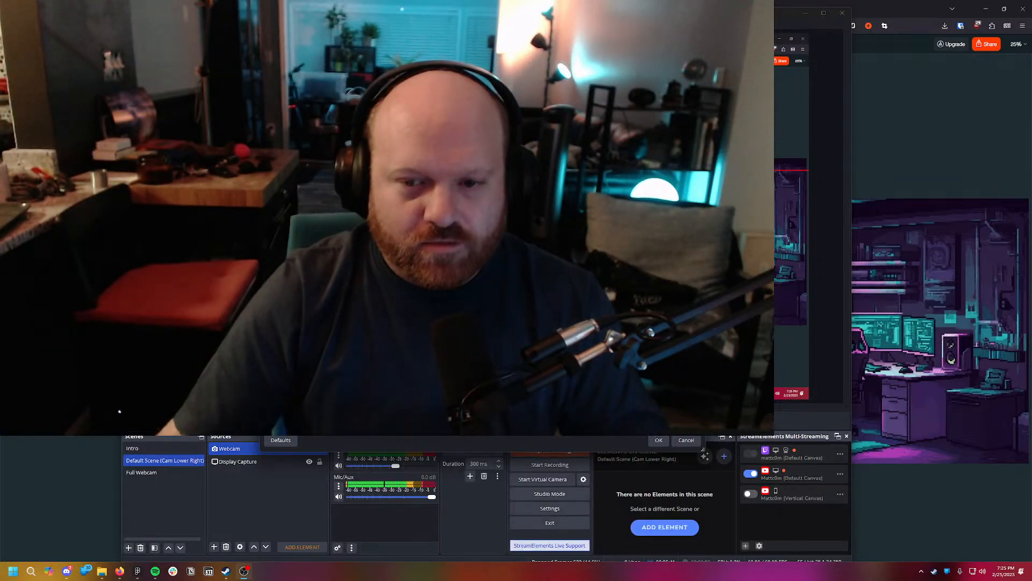
click(664, 442)
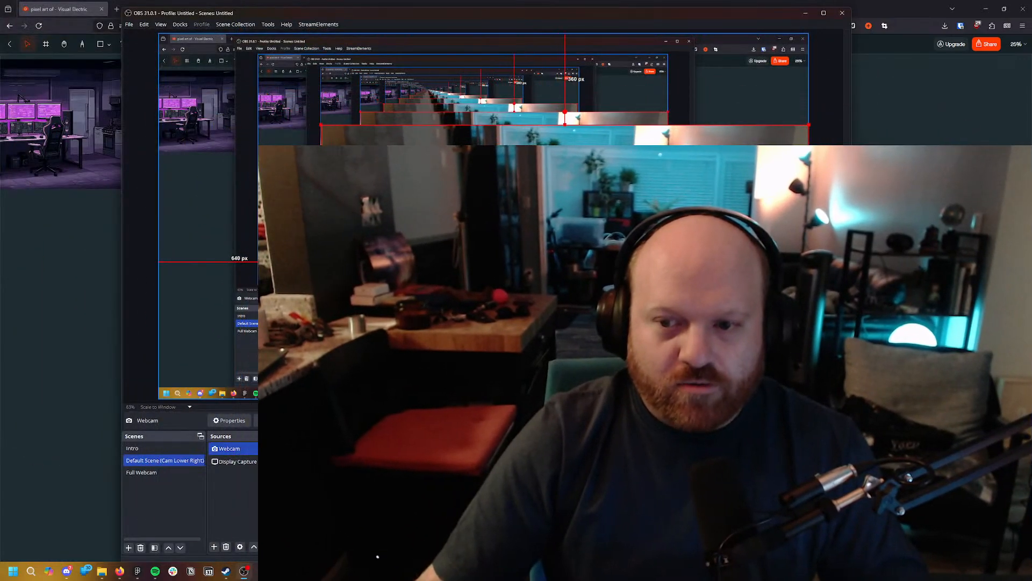
Shrink the new webcam overlay so it sits in the lower-right corner of the scene canvas.
drag(321, 125, 612, 289)
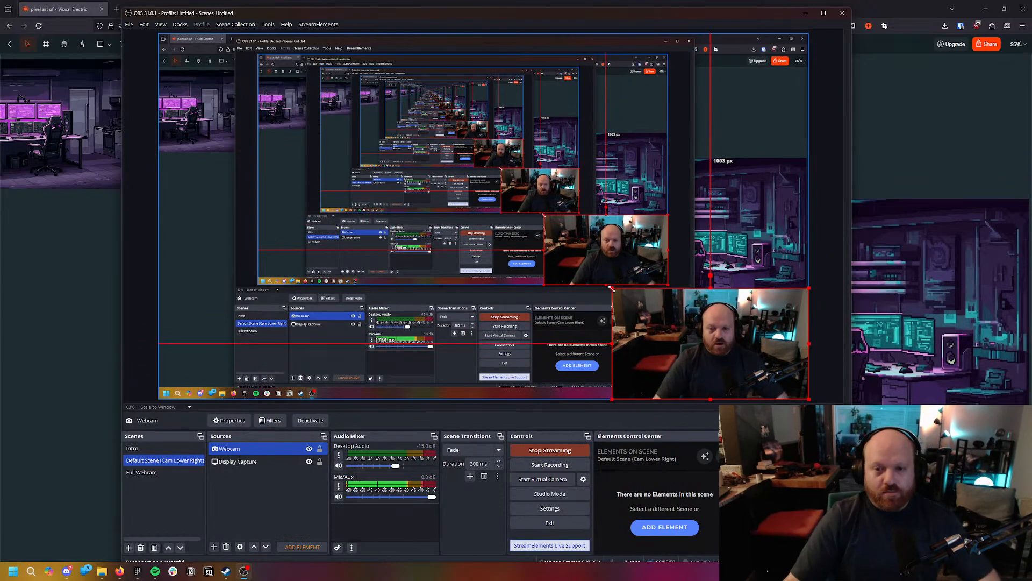
click(929, 157)
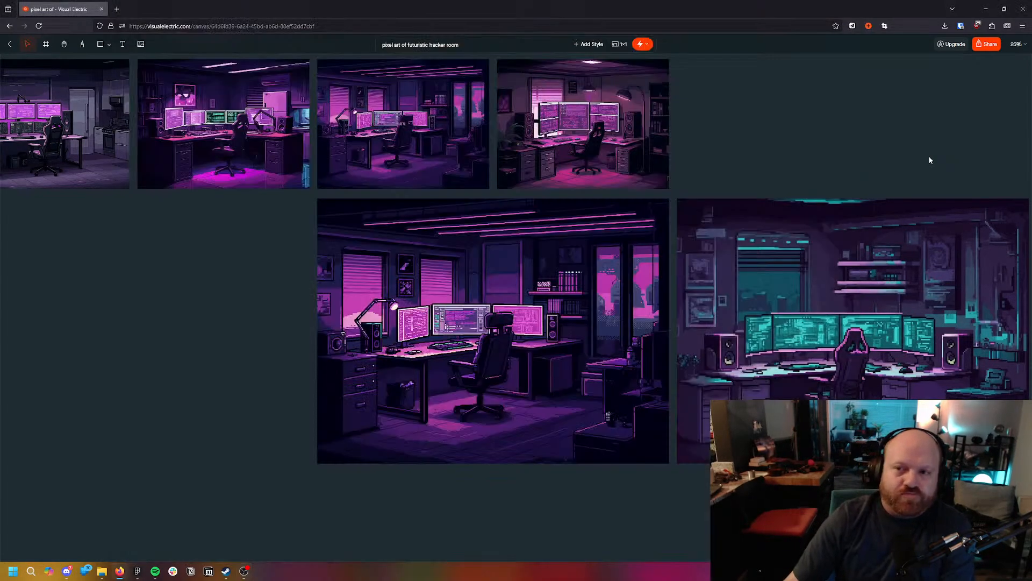
Switch to the stream graphics file in Figma and show the Screens page with its message and brb frames.
click(136, 574)
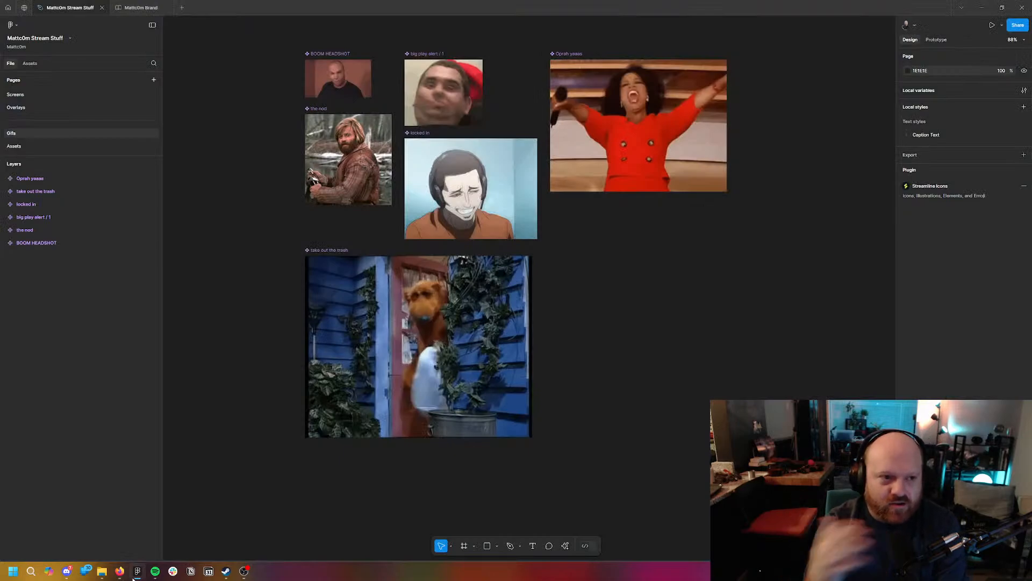
click(16, 94)
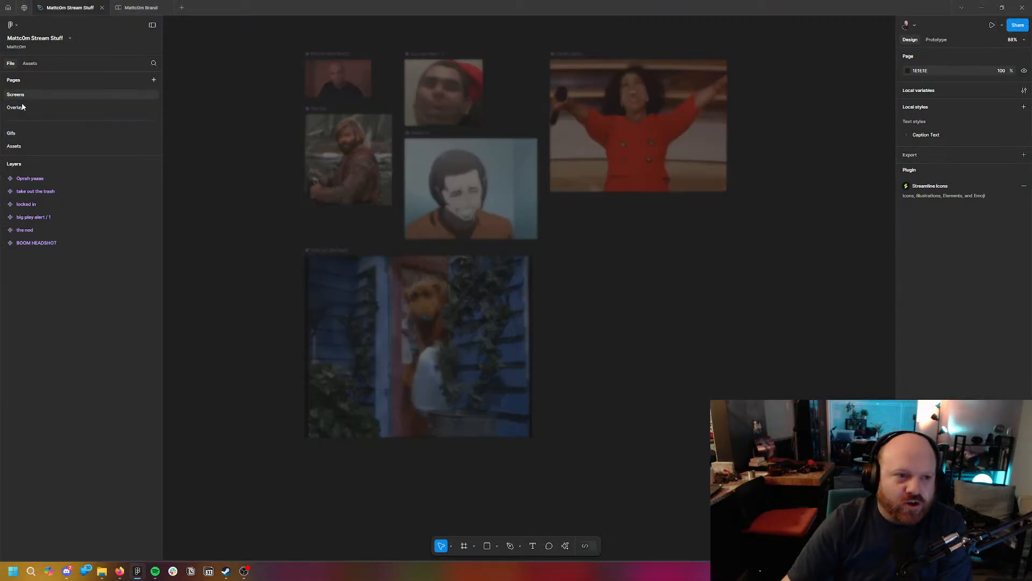
click(22, 107)
click(29, 94)
drag(327, 190, 422, 222)
drag(603, 122, 585, 137)
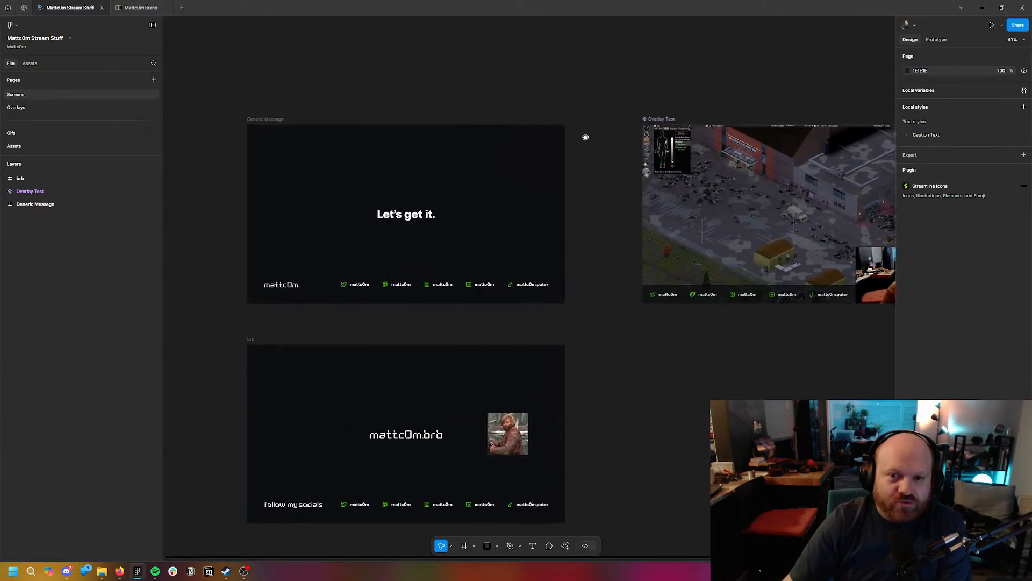
Rename the Screens page to Scenes.
double_click(18, 96)
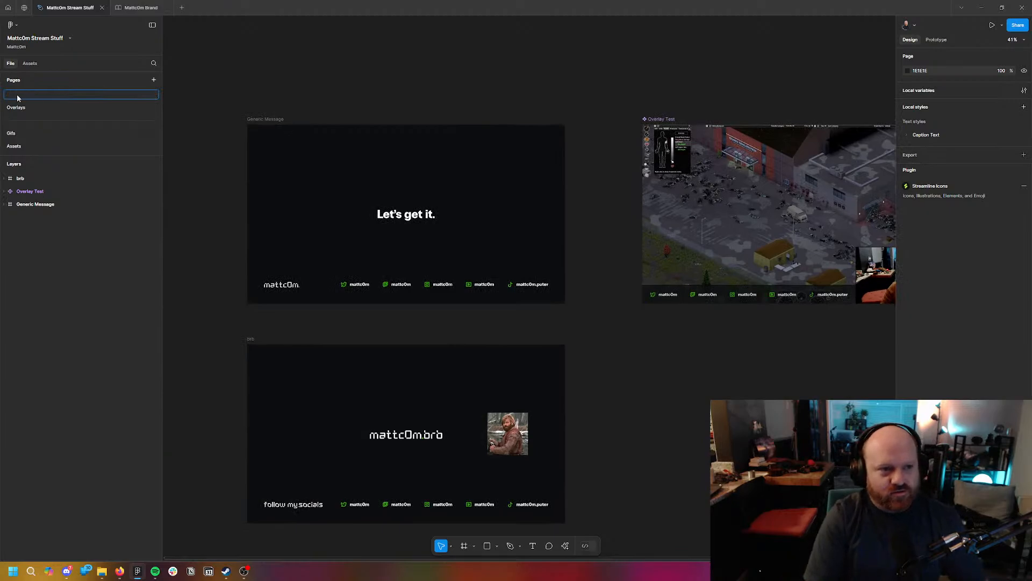
text(Scenes)
key(Return)
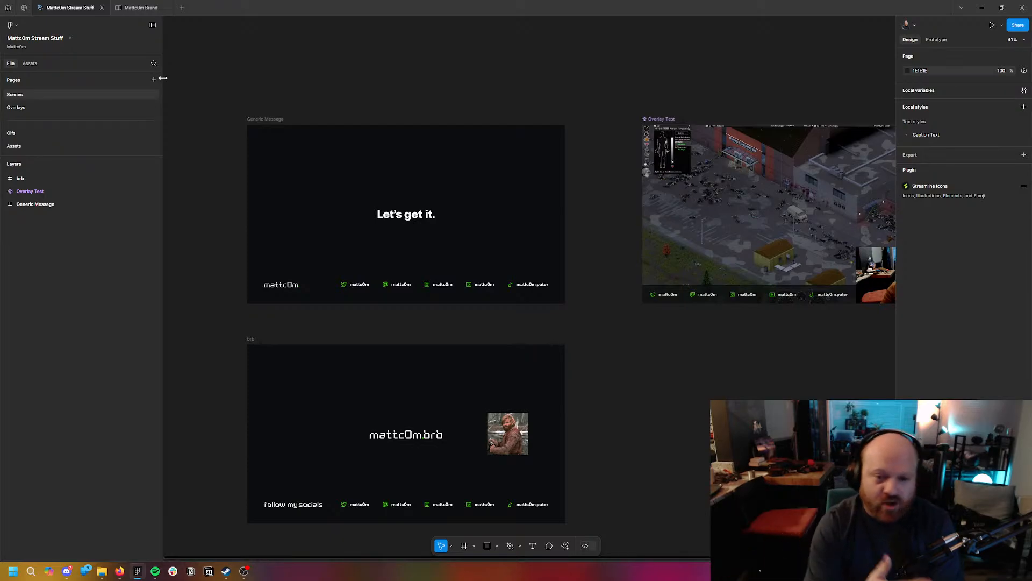
Open a preview of the brb frame and enlarge the preview window to watch its animated GIF.
click(499, 440)
scroll(663, 419, down, 2)
click(668, 433)
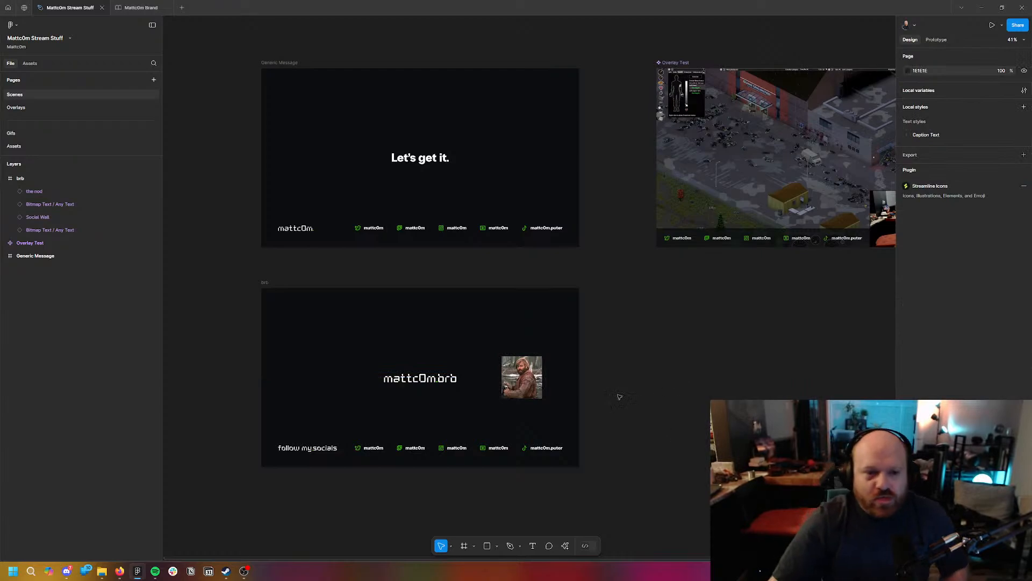
click(272, 291)
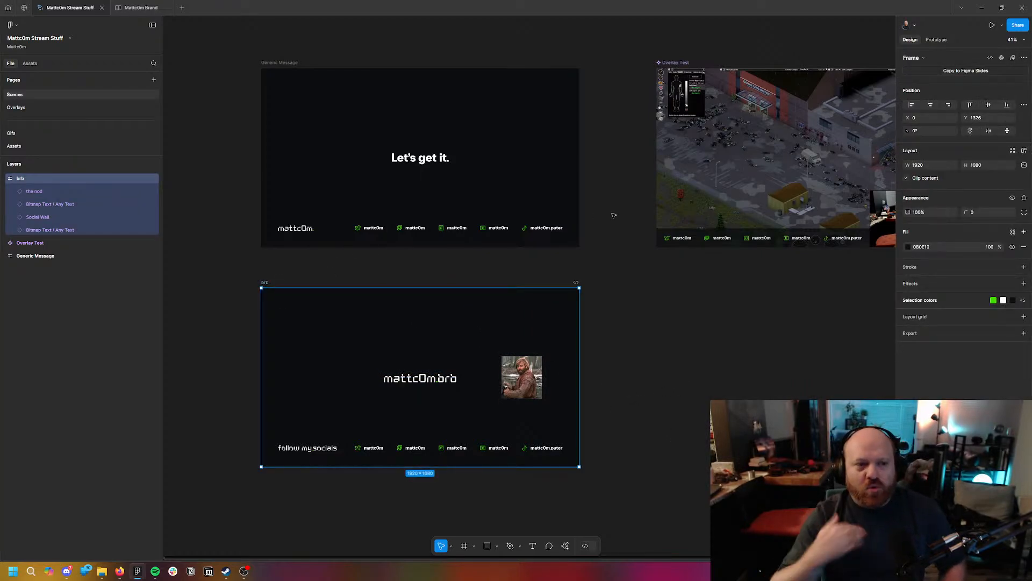
click(1001, 26)
click(961, 53)
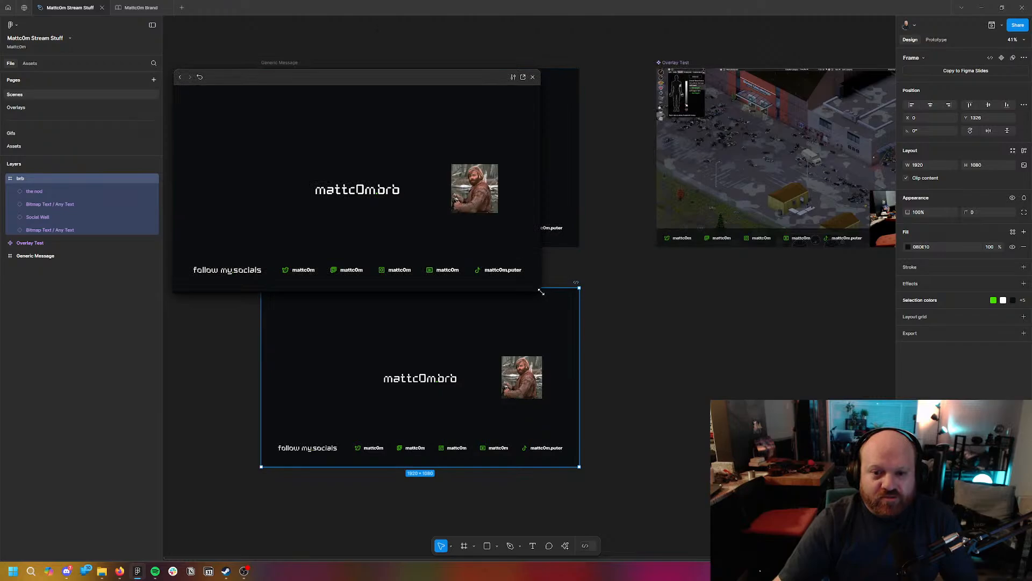
drag(537, 292, 538, 462)
drag(634, 77, 591, 99)
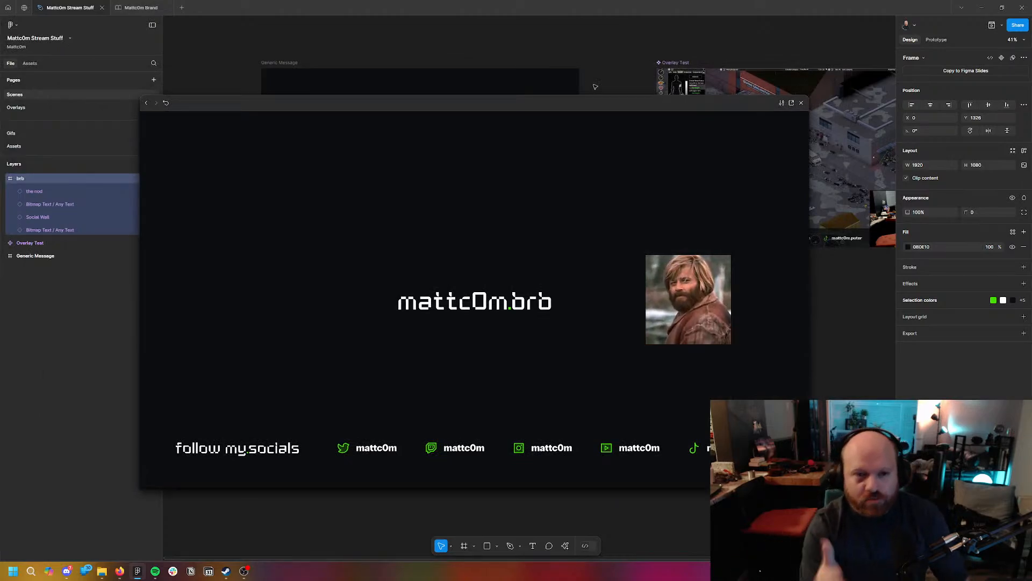
Move the nod GIF out of the brb frame onto the empty canvas to its right, keeping the preview clear of it.
drag(626, 108, 354, 50)
click(540, 379)
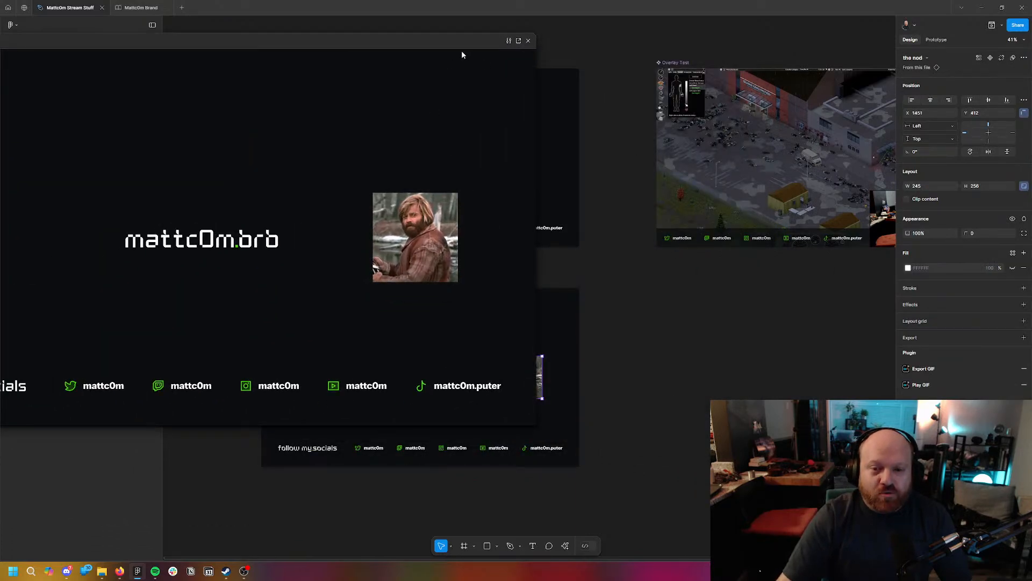
drag(462, 51, 398, 84)
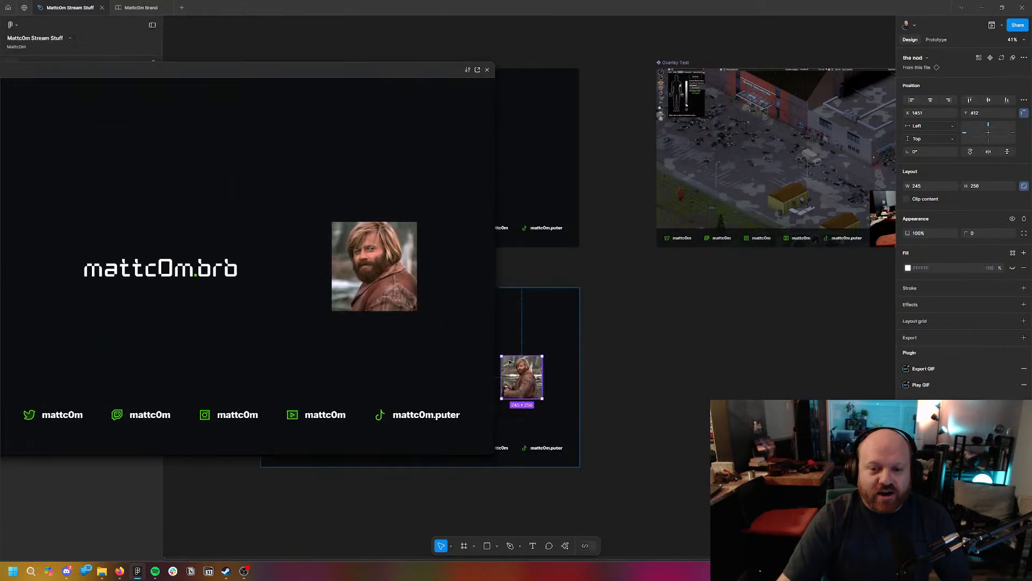
drag(530, 391, 627, 383)
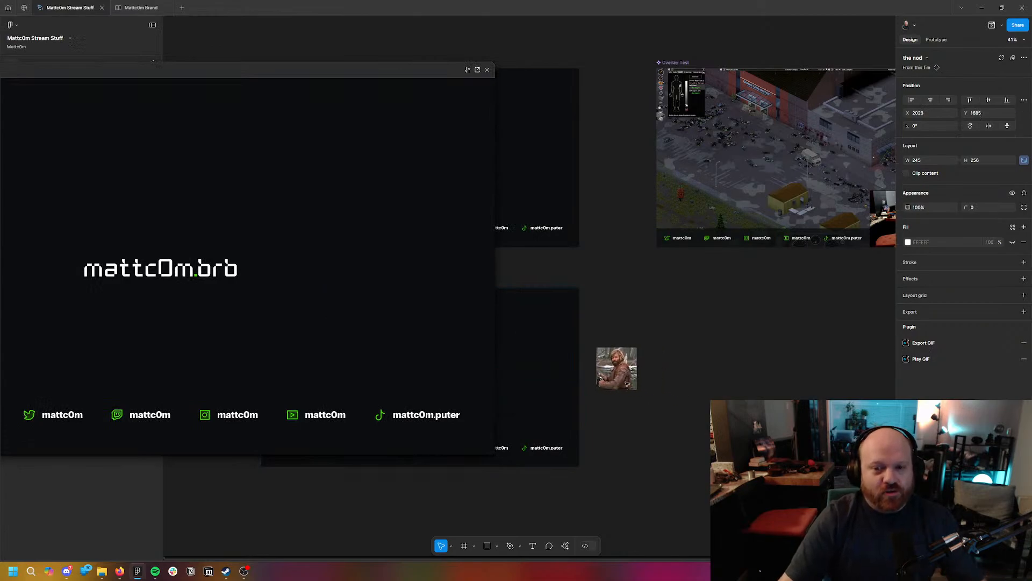
Reposition the preview window and shrink it so the brb frame and the nod GIF are uncovered.
drag(381, 70, 882, 60)
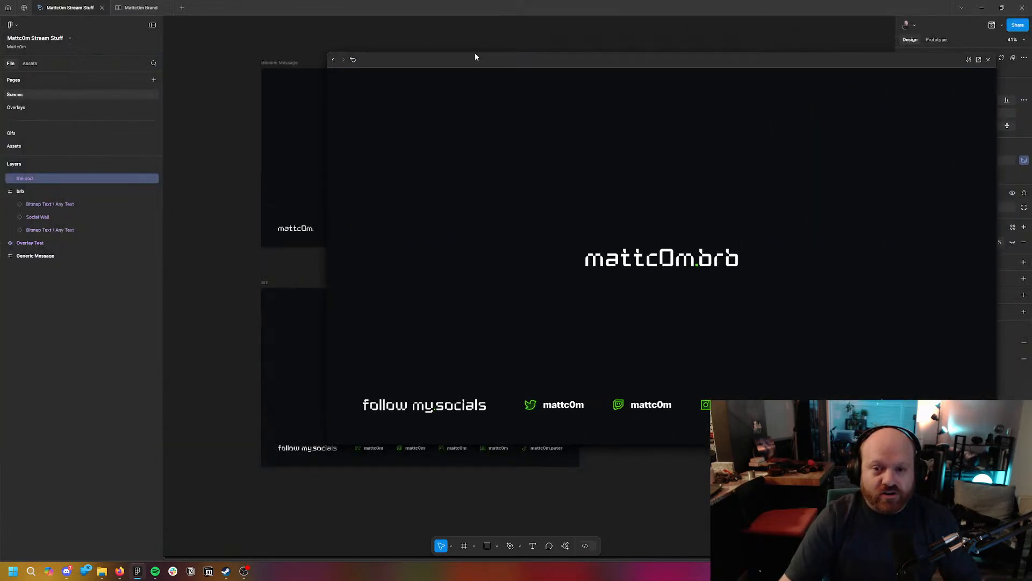
drag(326, 50, 645, 231)
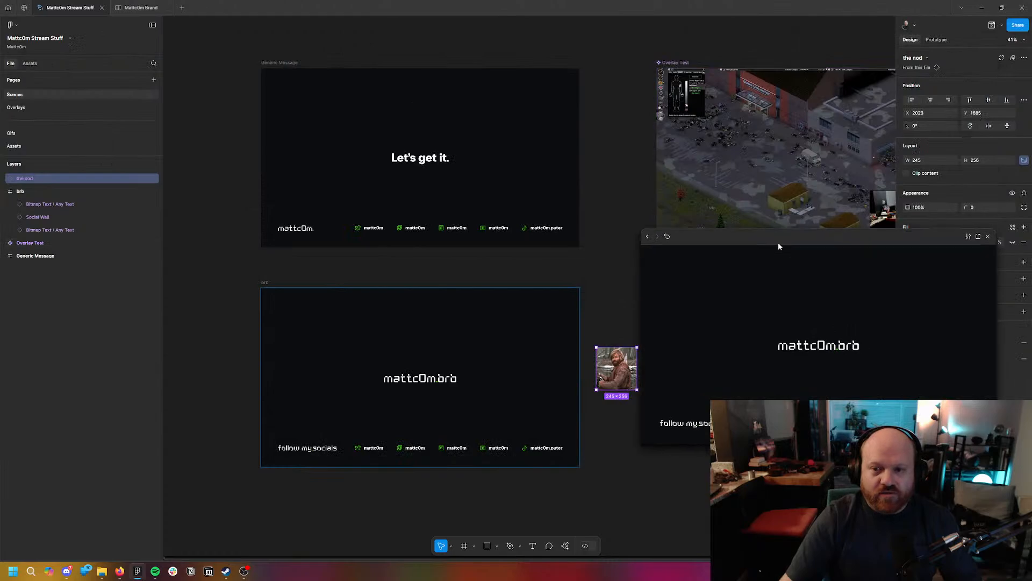
Move the preview window above the nod GIF and place the GIF back inside the brb frame, above and right of its centre title.
drag(779, 242, 731, 90)
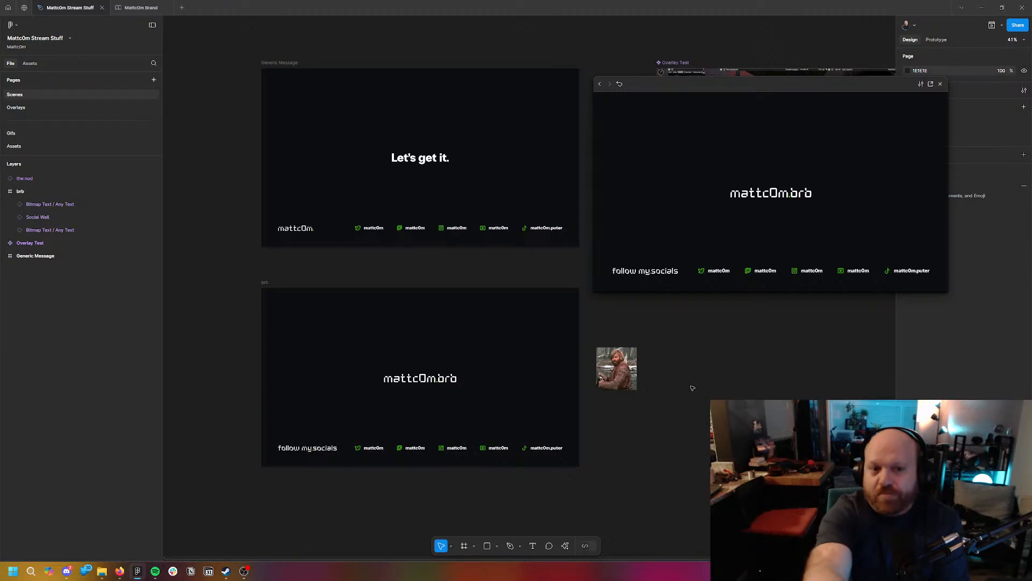
drag(617, 383, 519, 362)
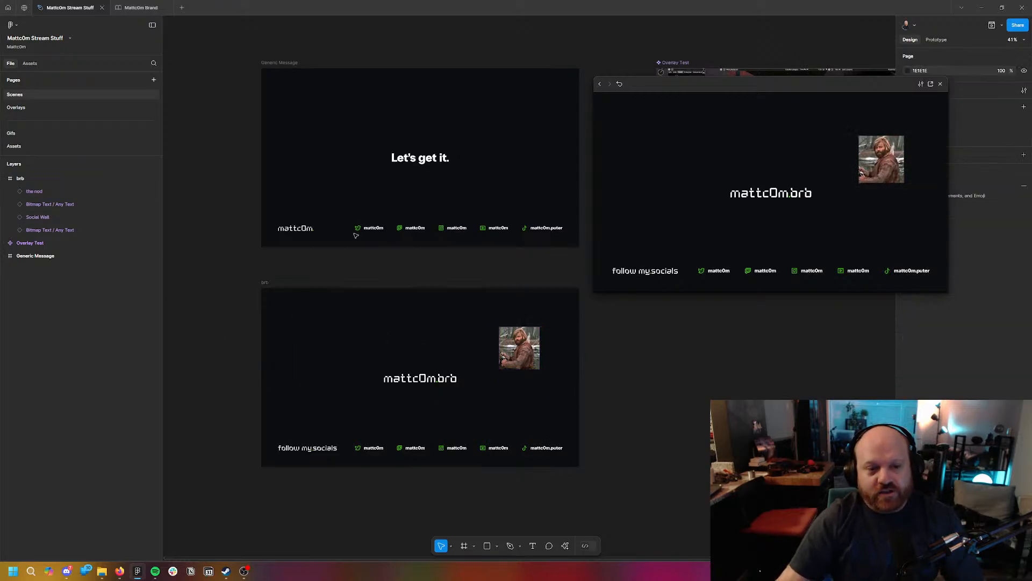
Copy the "Let's get it." text from the Generic Message frame to below the nod GIF and reword it as an all-caps joke about the streamer.
click(430, 158)
click(522, 399)
click(433, 159)
key(ctrl+d)
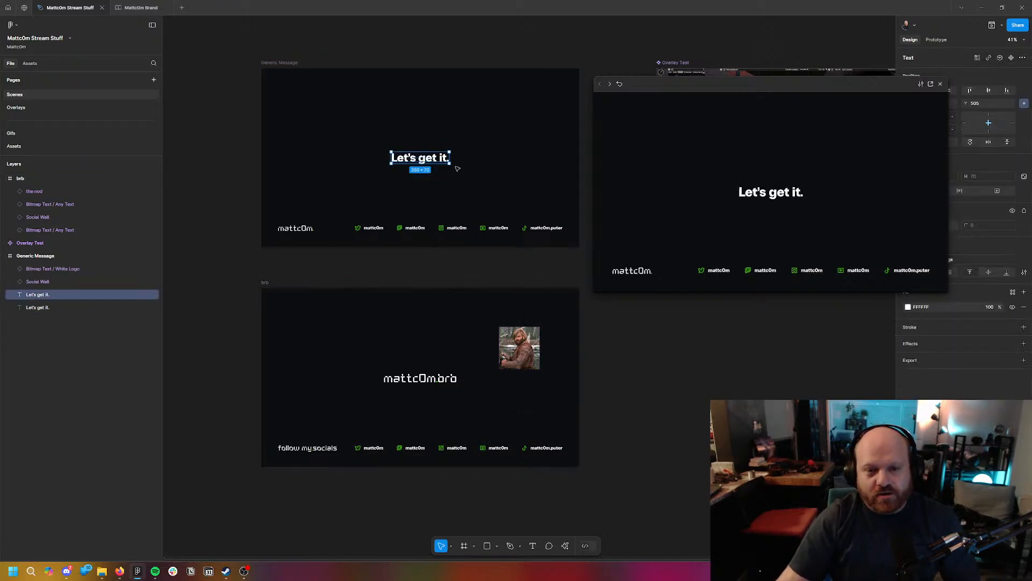
drag(433, 163, 542, 384)
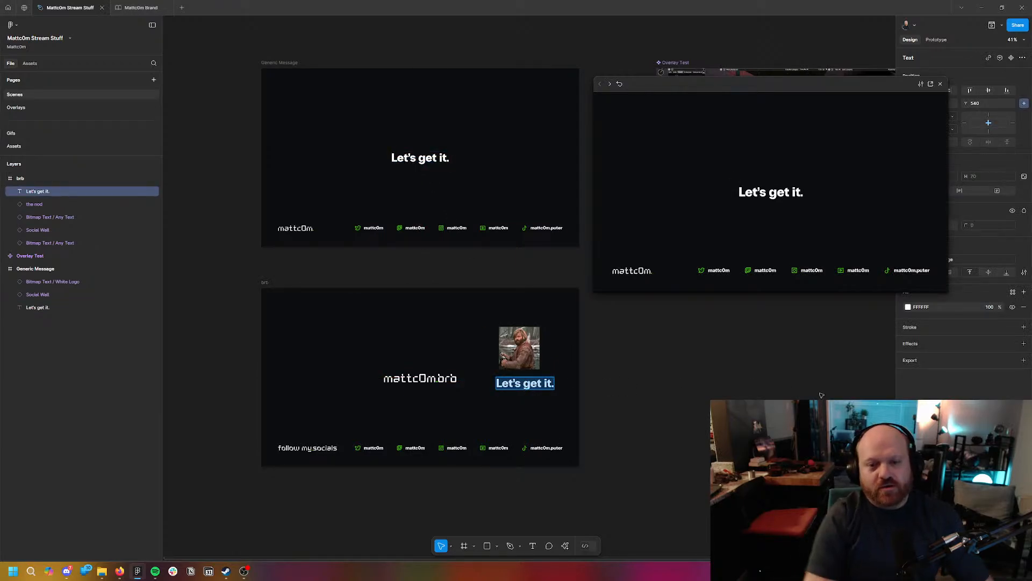
text(MATT IS DUMB)
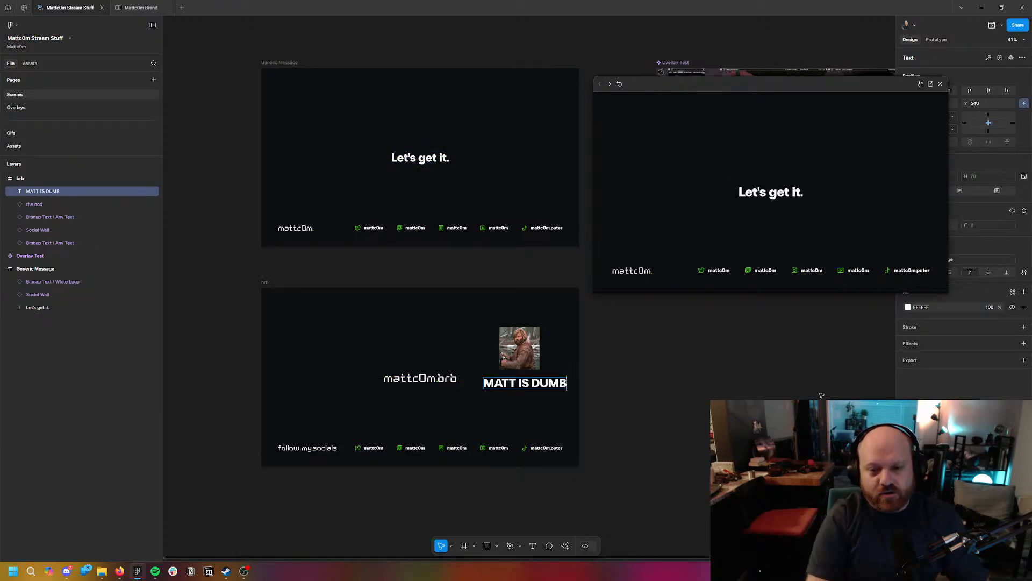
click(496, 315)
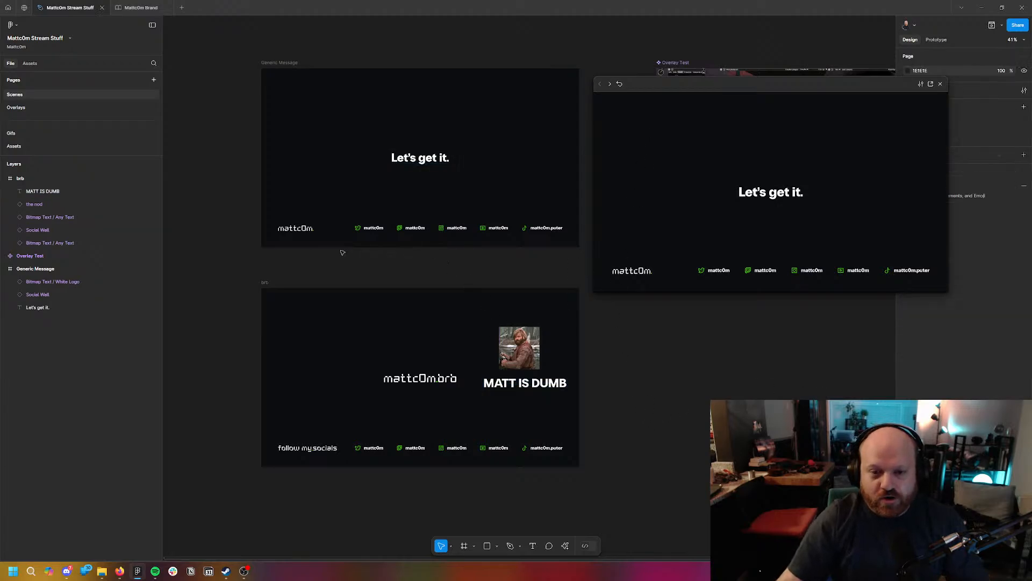
Show the brb frame in the preview and move the joke caption up over the top edge of the nod GIF.
click(273, 283)
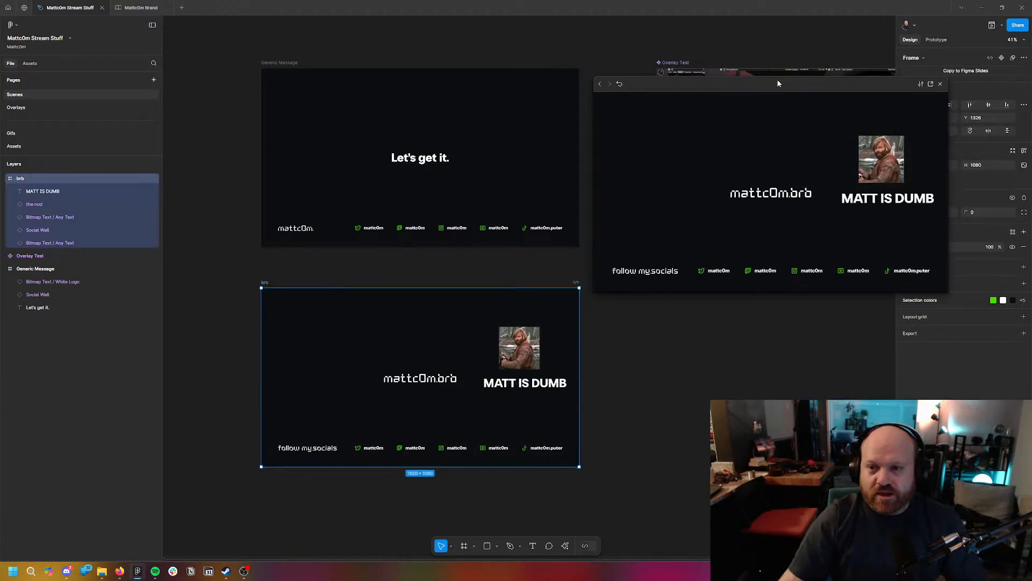
drag(777, 82, 781, 110)
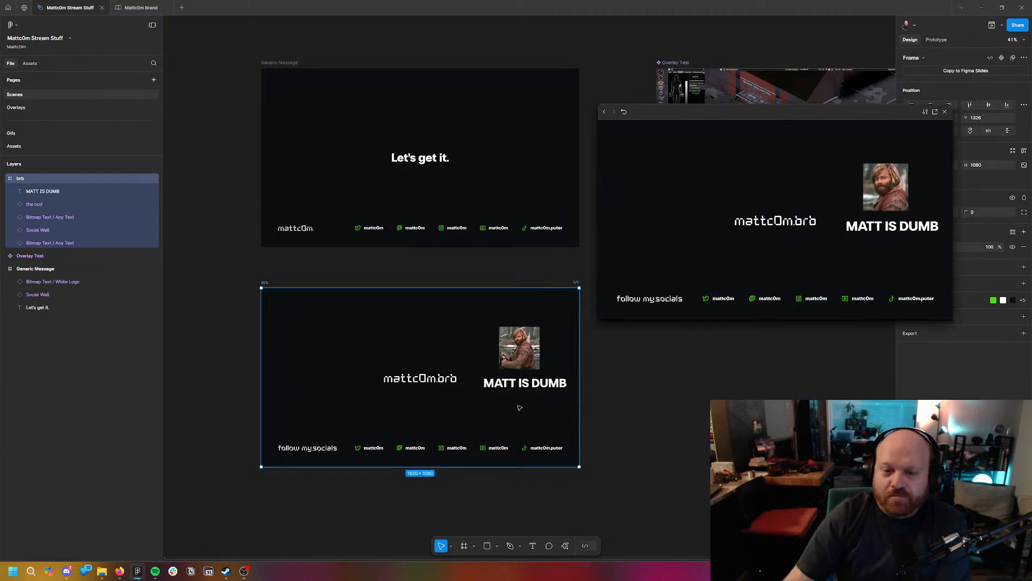
click(549, 385)
drag(551, 387, 537, 332)
click(678, 421)
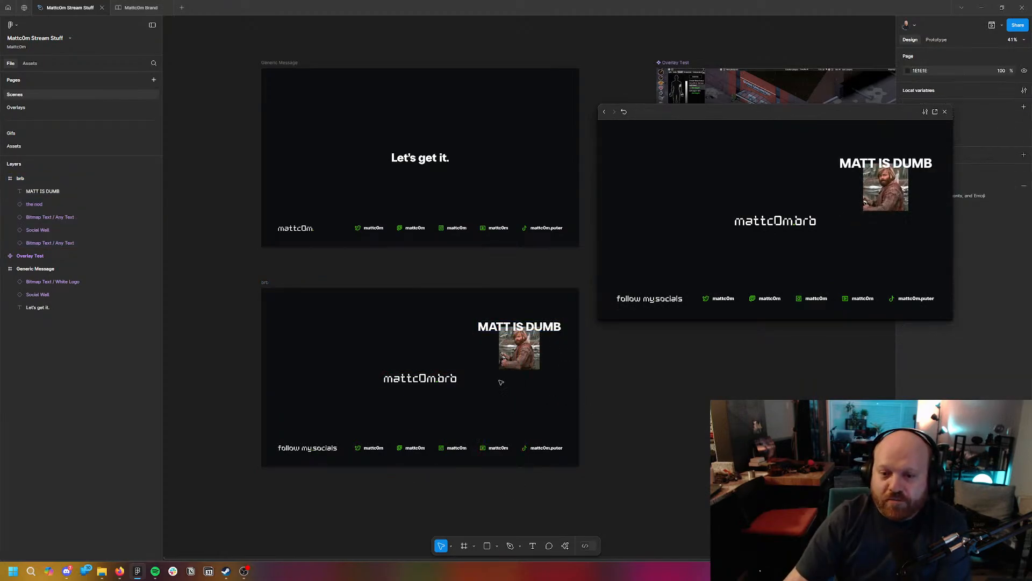
Check the available GIFs on the Gifs page, return to Scenes and swap the nod instance for locked in.
click(39, 132)
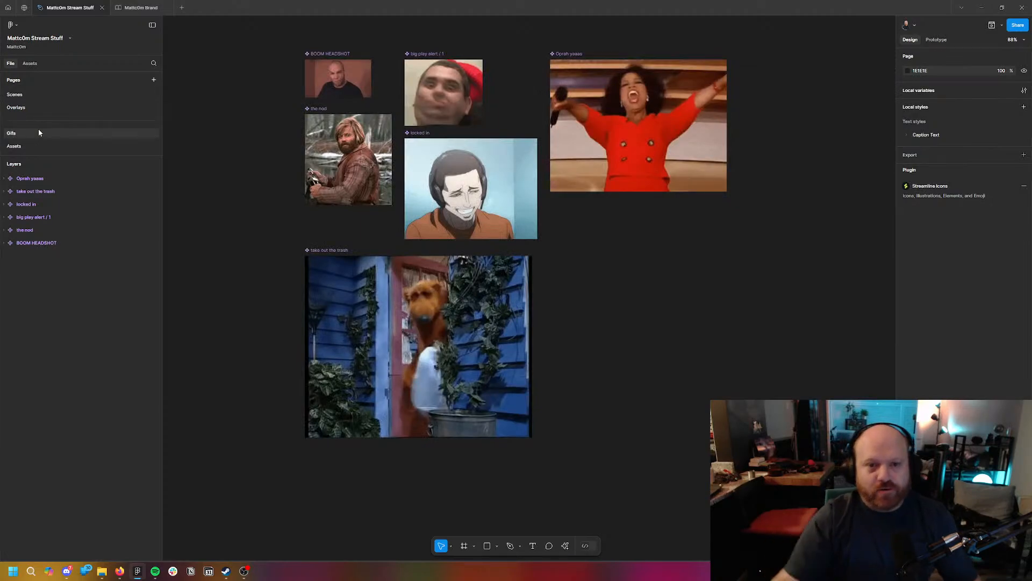
click(35, 95)
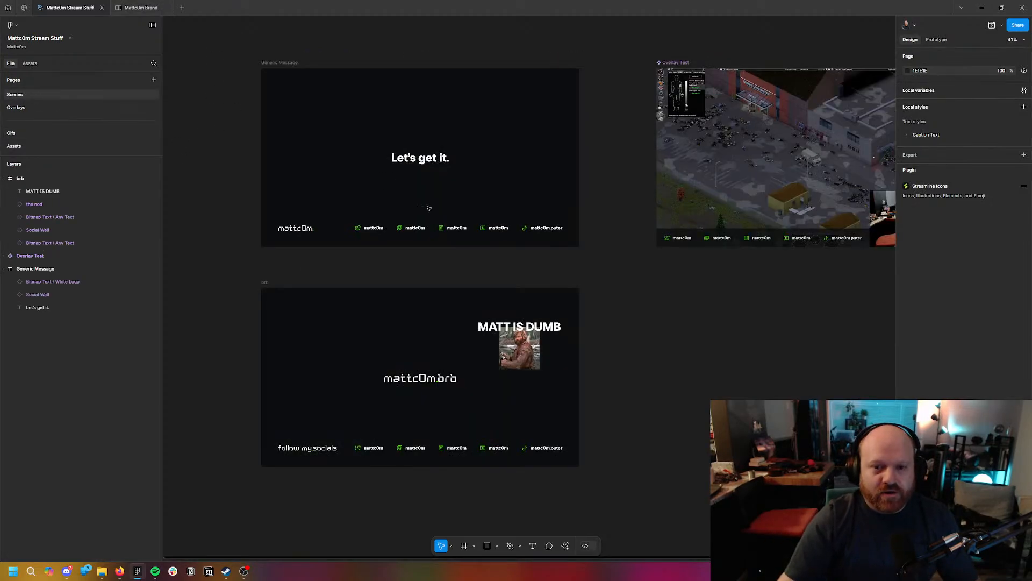
click(533, 335)
click(926, 58)
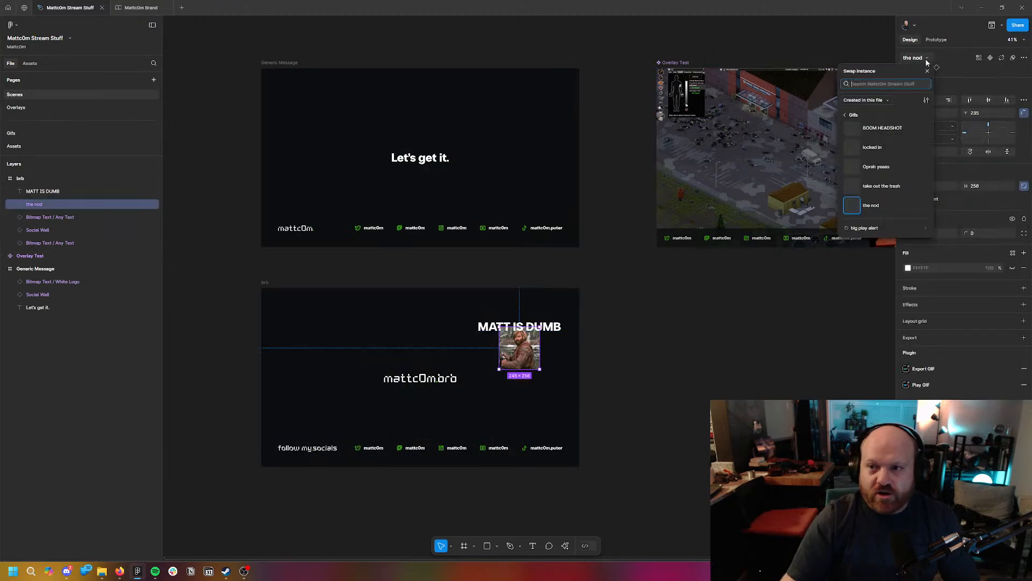
click(872, 147)
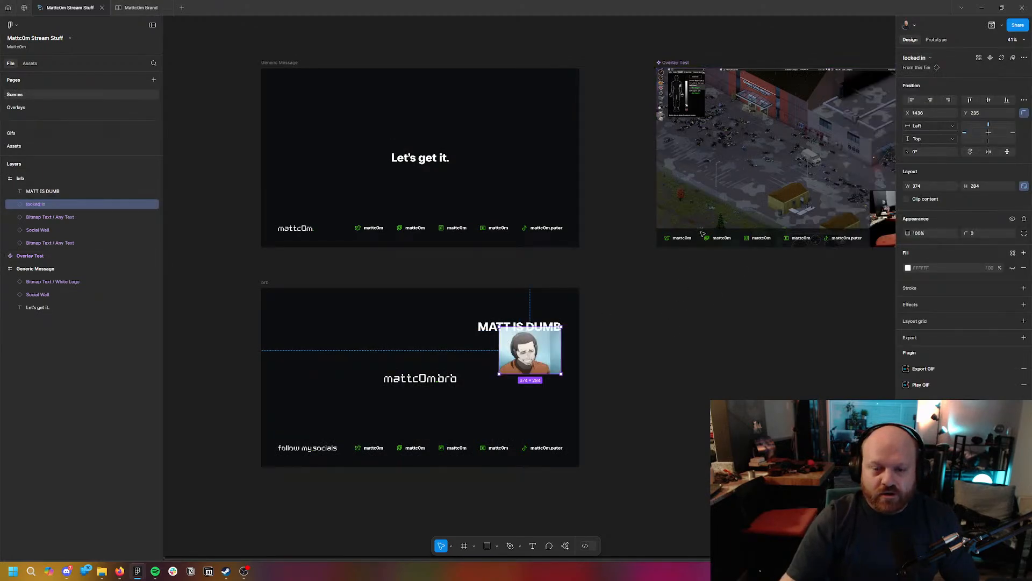
Reopen the preview of the brb frame beside the canvas and shift the locked in GIF slightly left.
click(137, 572)
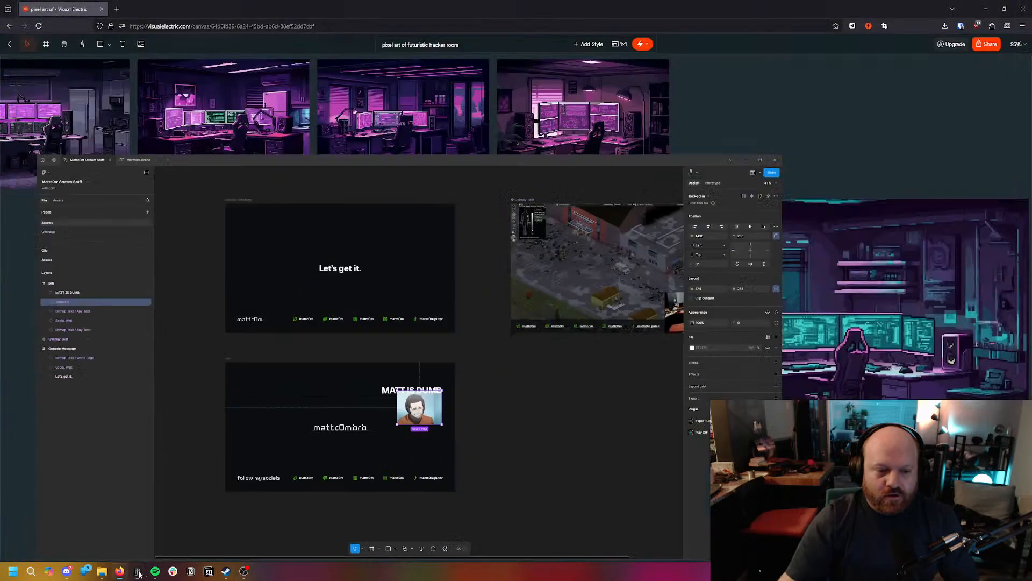
click(137, 572)
click(994, 29)
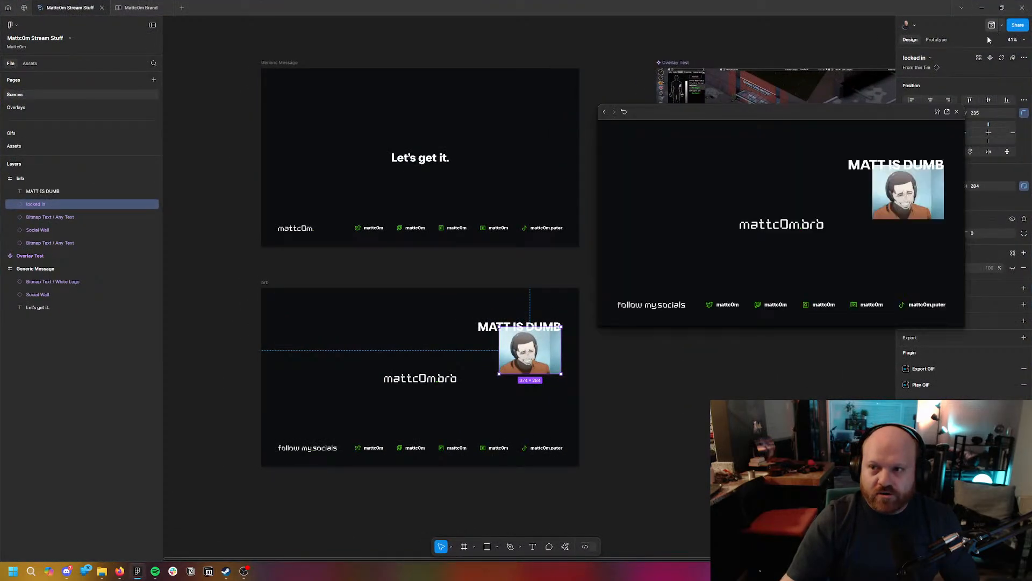
drag(834, 115, 825, 128)
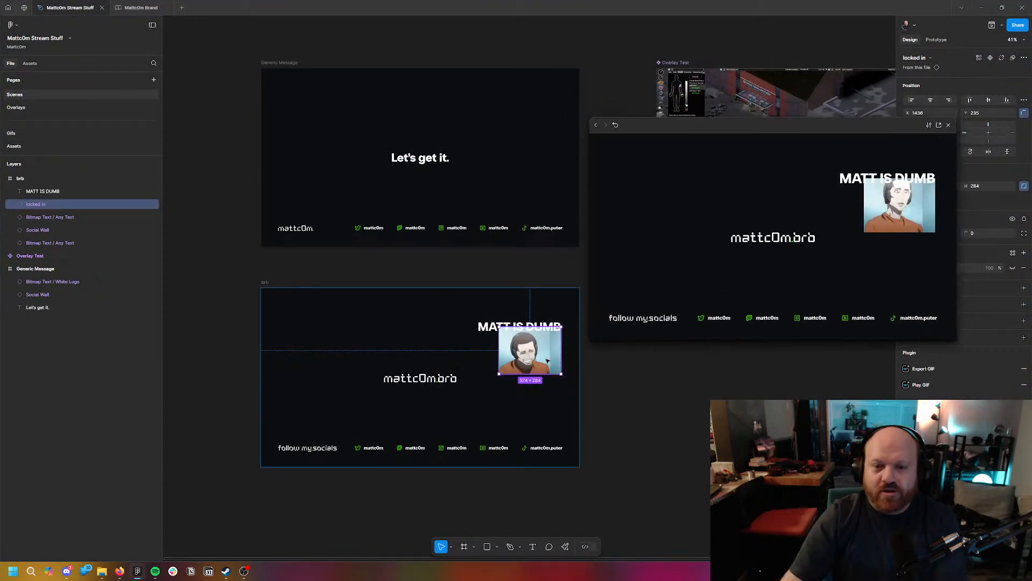
drag(548, 359, 540, 359)
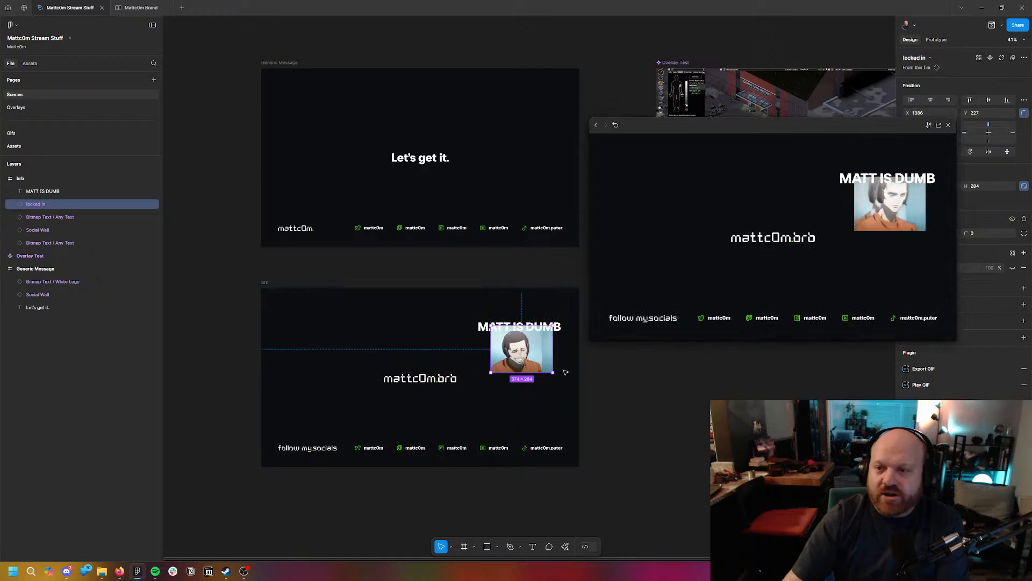
Reword the joke caption as LOCKED IN and centre it directly beneath the locked in GIF.
double_click(544, 326)
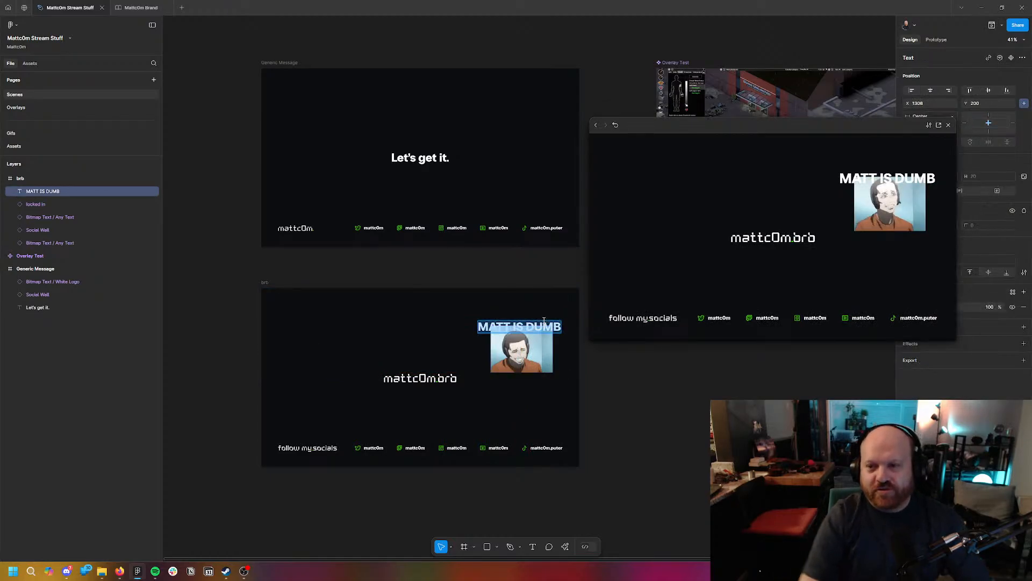
key(BackSpace)
key(BackSpace)
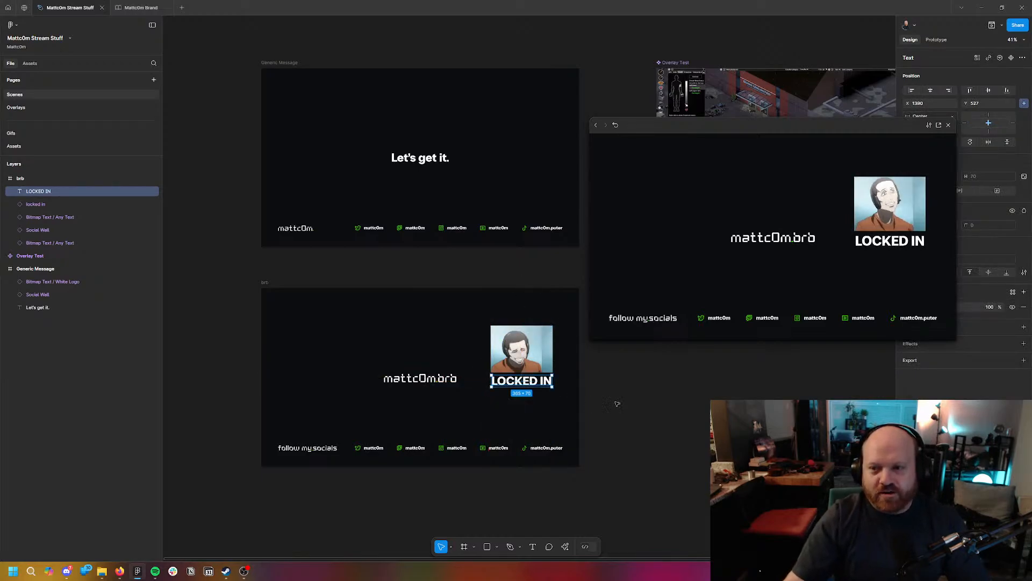
click(642, 407)
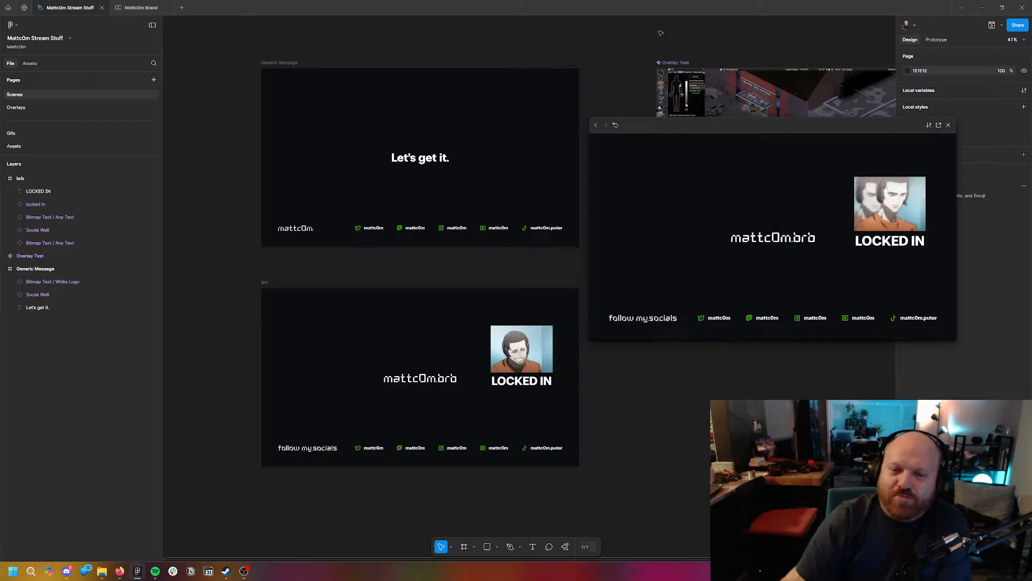
Scatter three extra copies each of the locked in GIF and the LOCKED IN caption around the brb frame, keeping the preview clear.
drag(677, 130, 736, 94)
drag(512, 366, 536, 356)
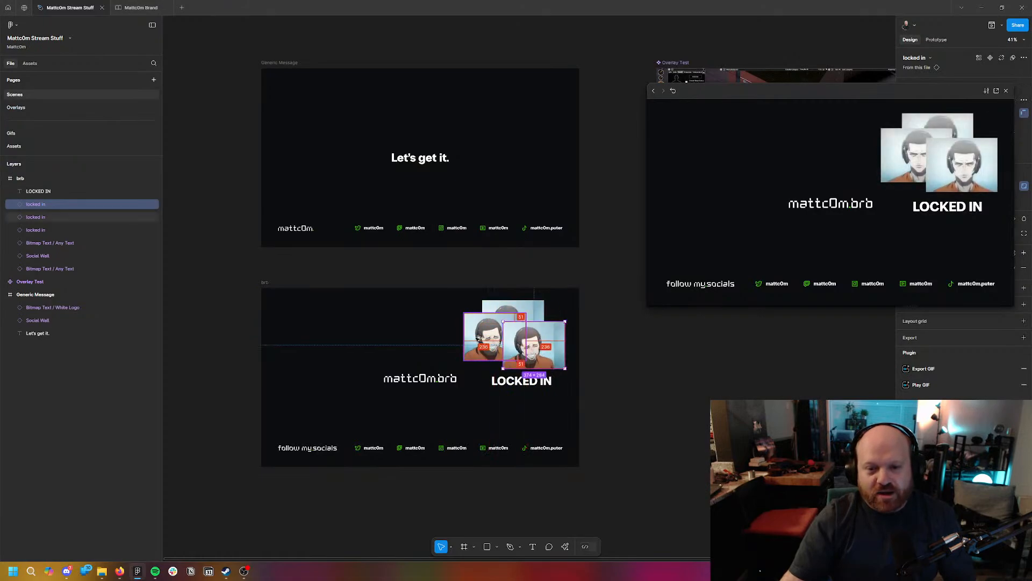
alt+drag(478, 337, 352, 337)
alt+drag(509, 381, 452, 332)
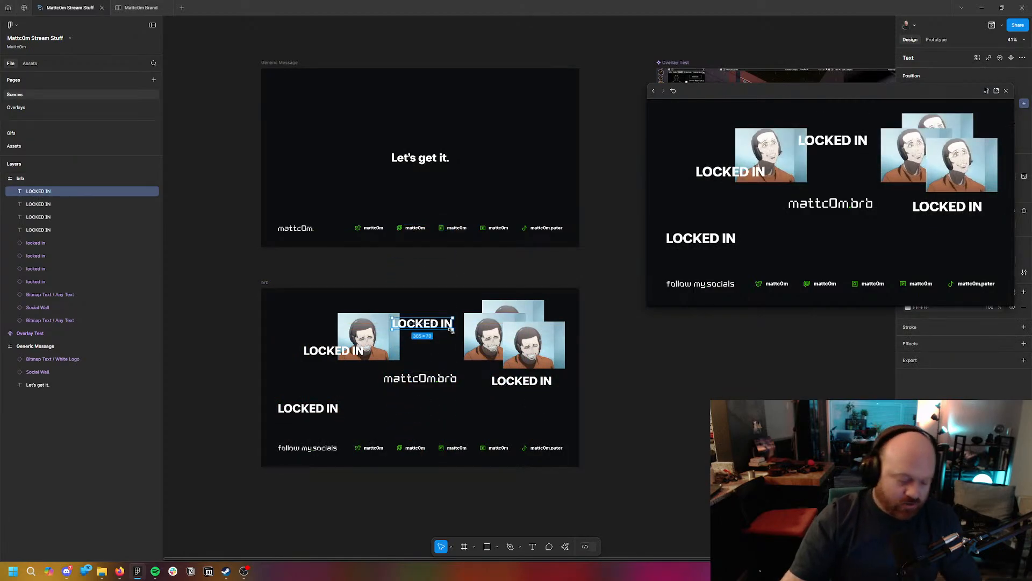
Scale the uppermost LOCKED IN caption to about three times its size and reword it as Y'ALL LETS GO.
key(k)
drag(452, 328, 581, 354)
drag(538, 336, 473, 314)
click(662, 403)
double_click(473, 313)
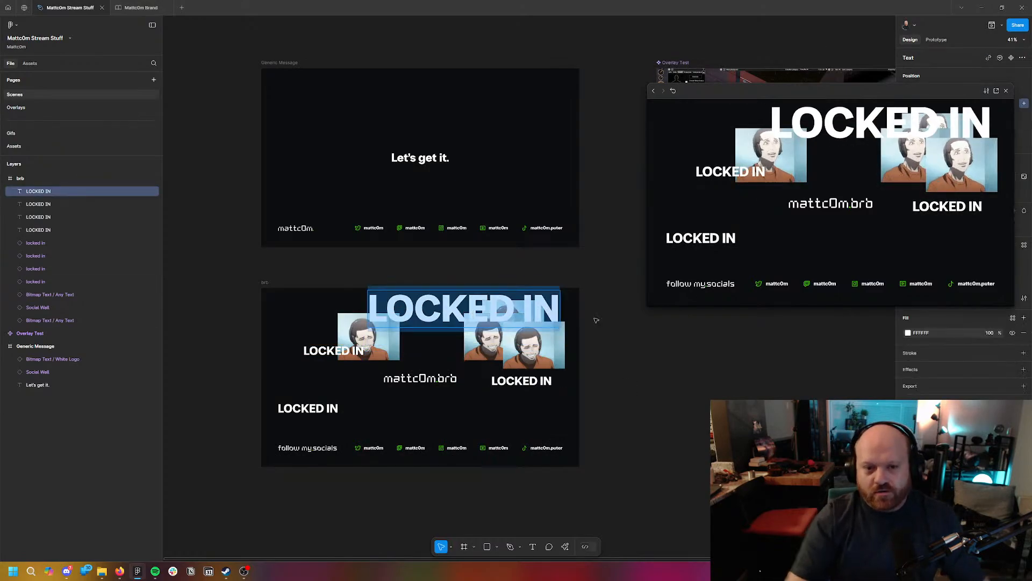
text(Y'ALL)
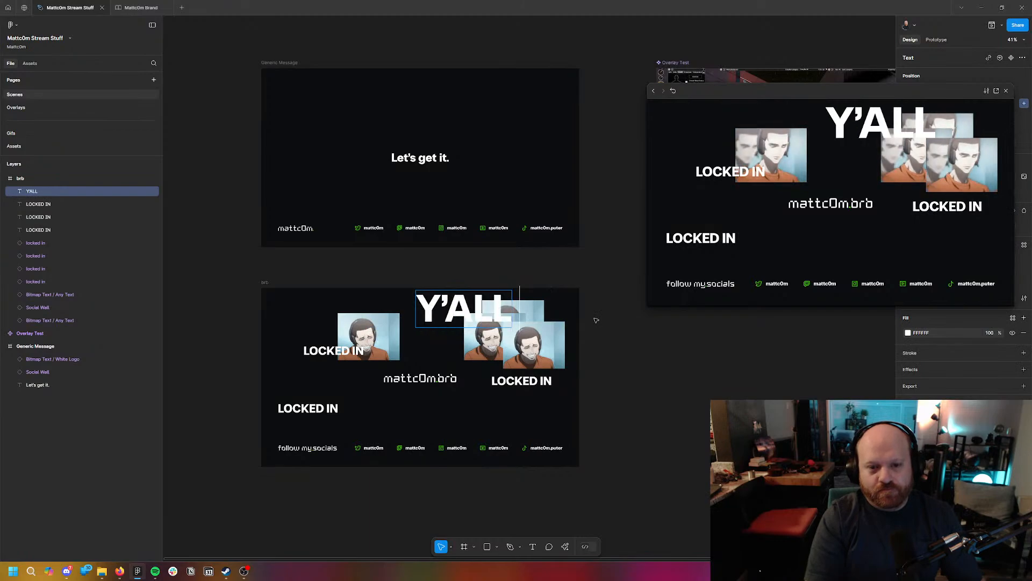
text( LETS GO)
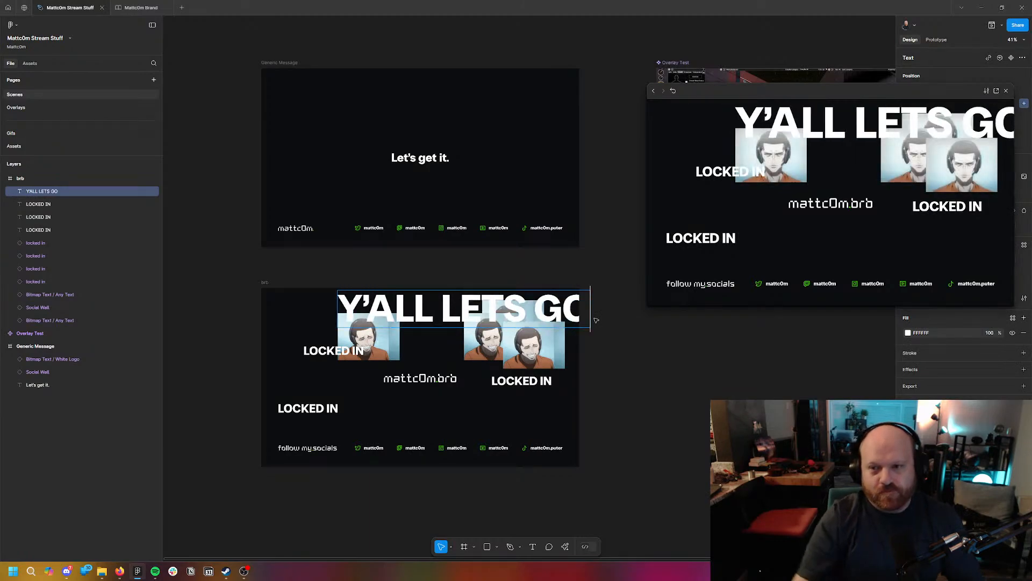
key(Escape)
Duplicate the Y'ALL LETS GO caption in green and place the copy across the lower half of the brb frame.
drag(525, 298, 512, 326)
click(908, 333)
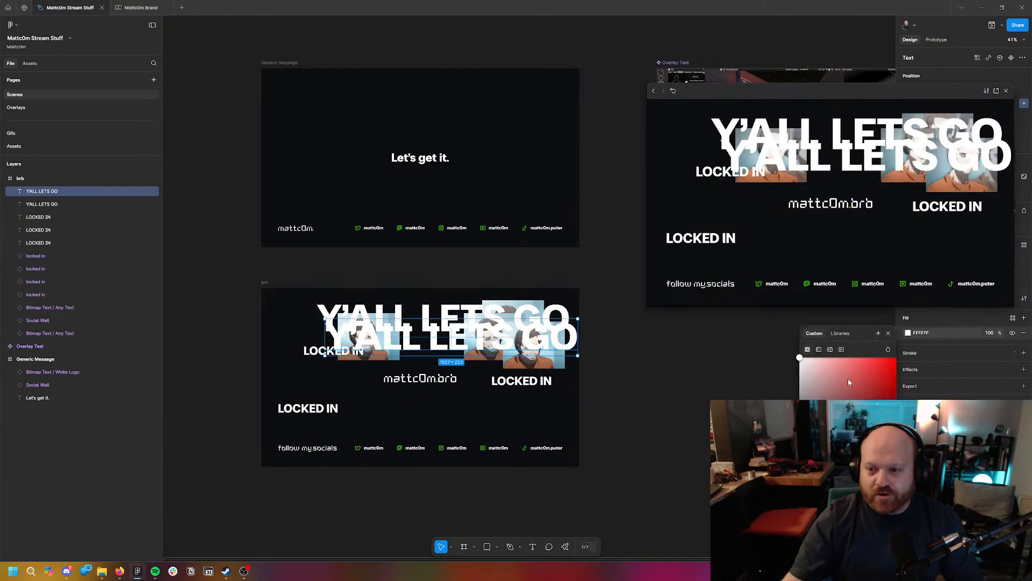
click(859, 363)
click(812, 522)
click(664, 451)
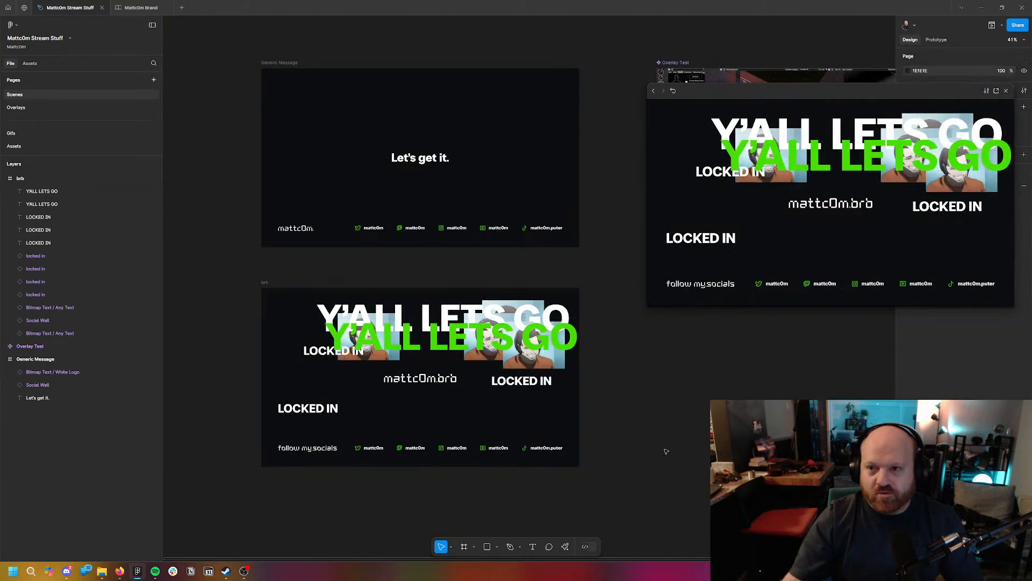
drag(489, 347, 472, 408)
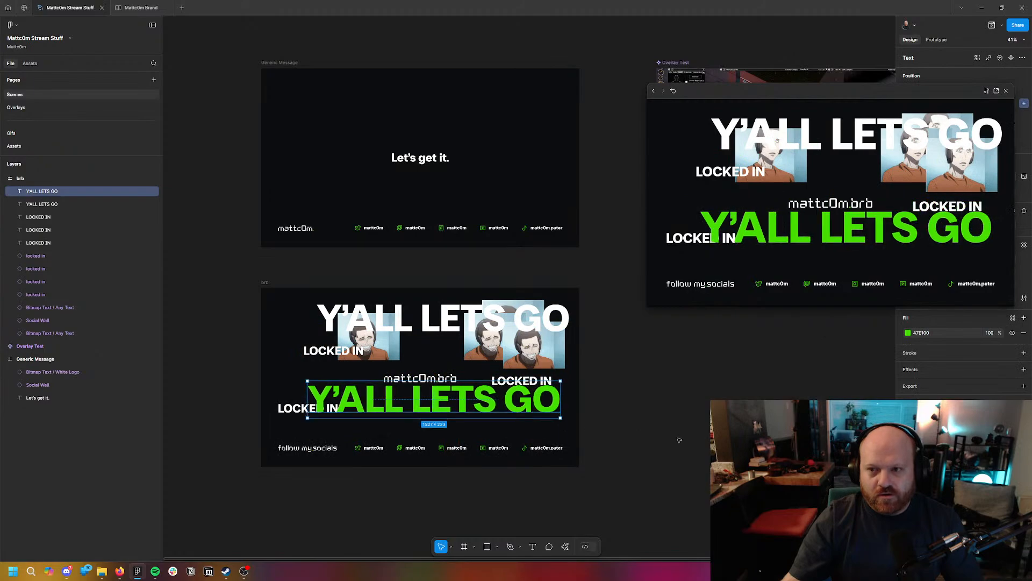
click(653, 421)
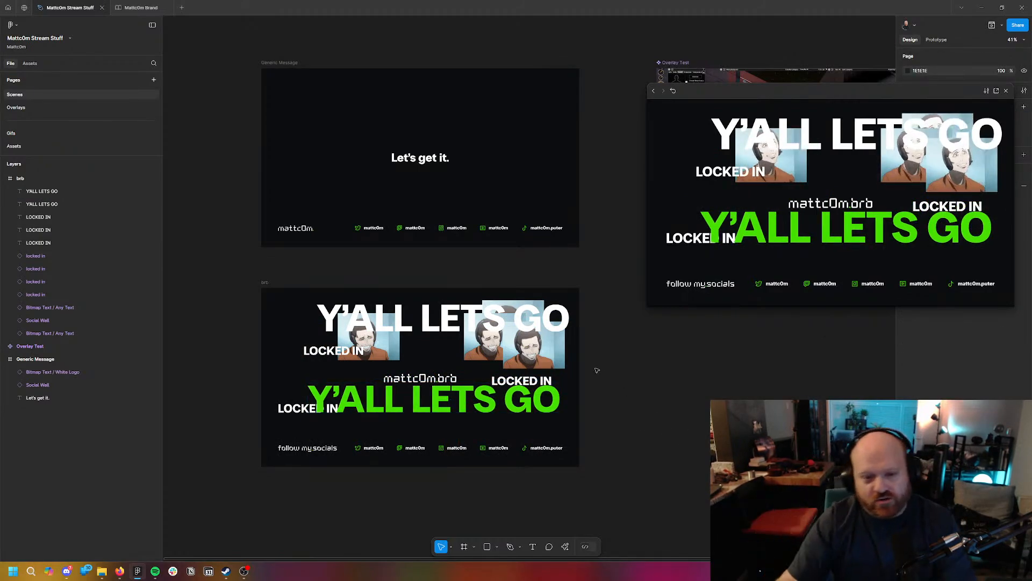
Delete all the locked in GIFs and added captions from the brb frame and move the preview window down.
drag(640, 427, 273, 399)
key(Delete)
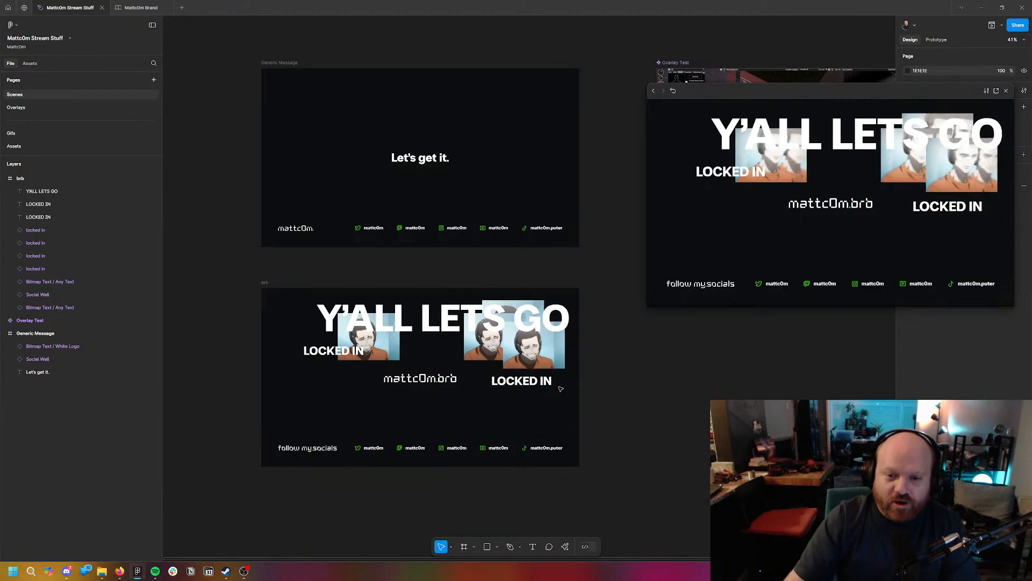
drag(562, 393, 491, 302)
key(Delete)
click(371, 344)
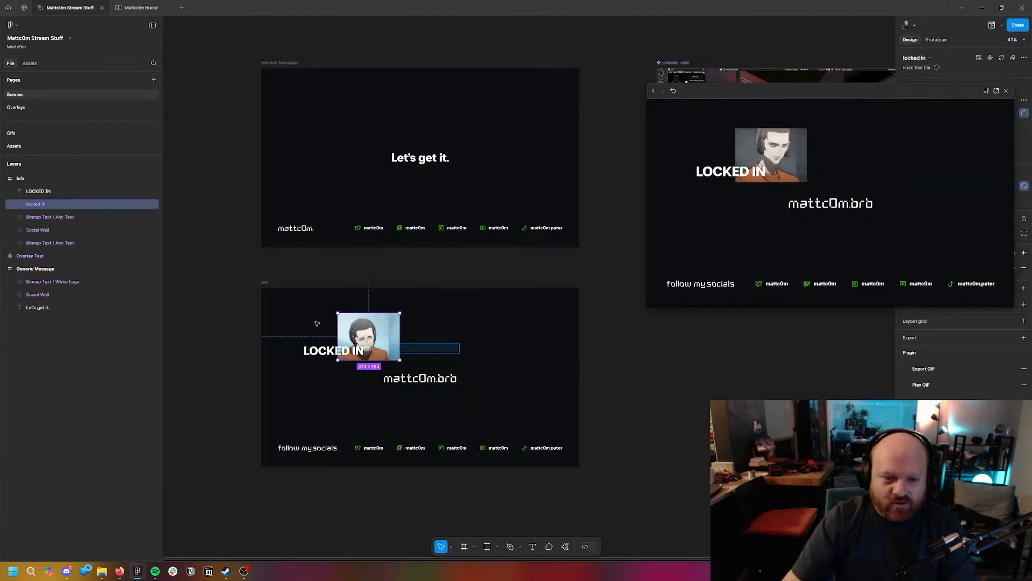
shift+click(328, 350)
key(Delete)
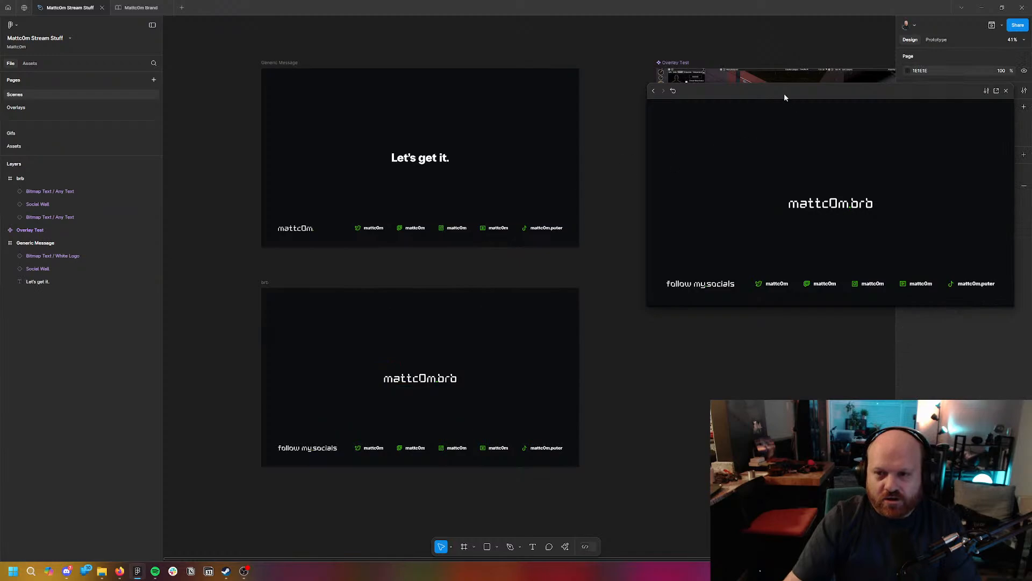
drag(786, 95, 767, 144)
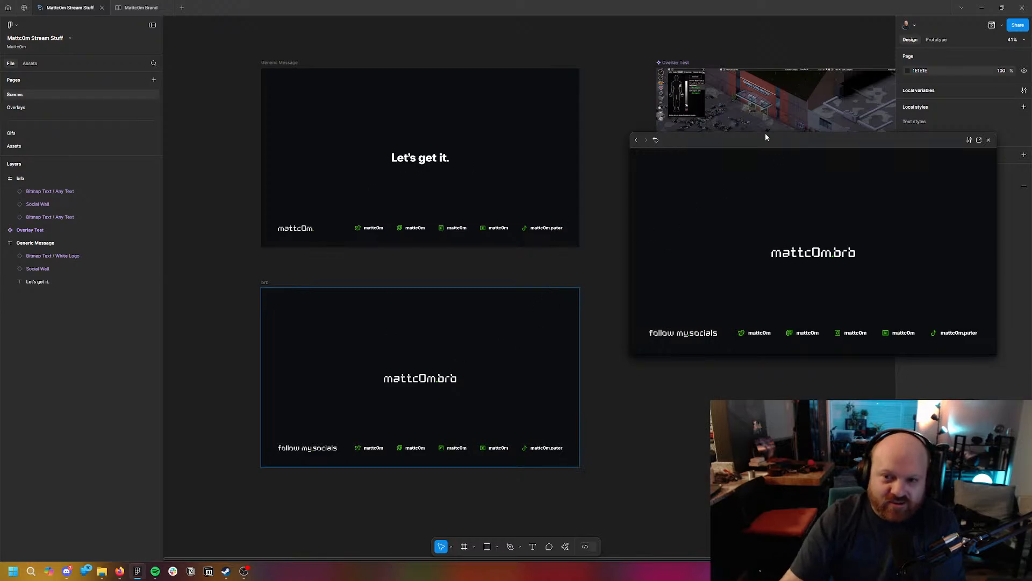
drag(760, 149, 756, 161)
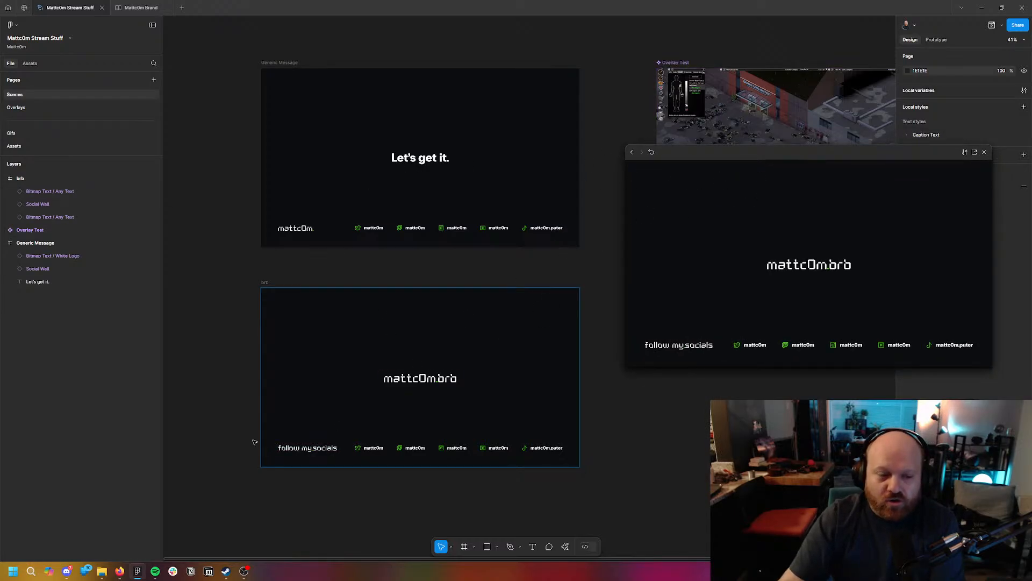
Switch to the browser and open the GIPHY website in a new tab.
click(118, 573)
click(117, 9)
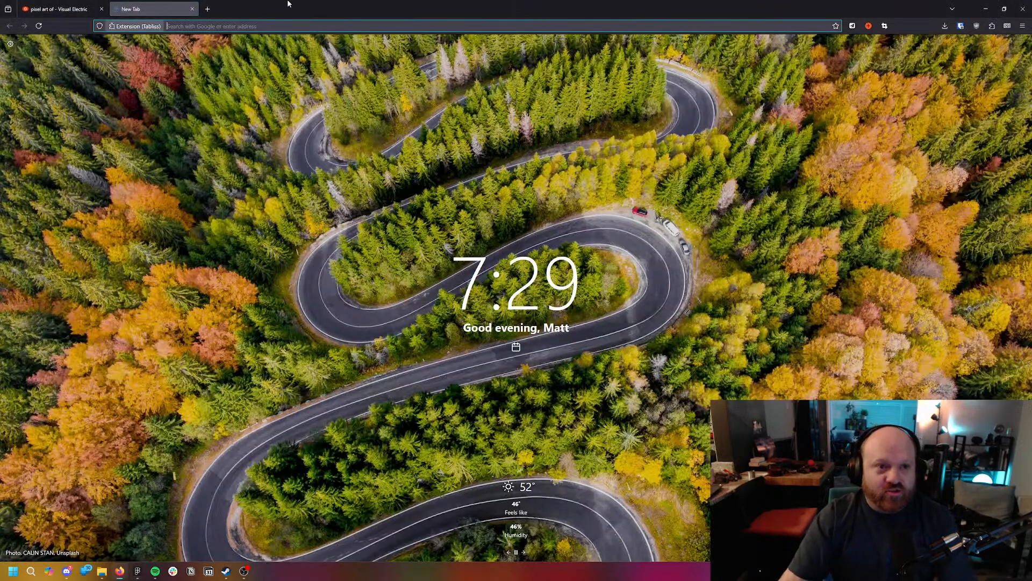
text(giphy)
key(Return)
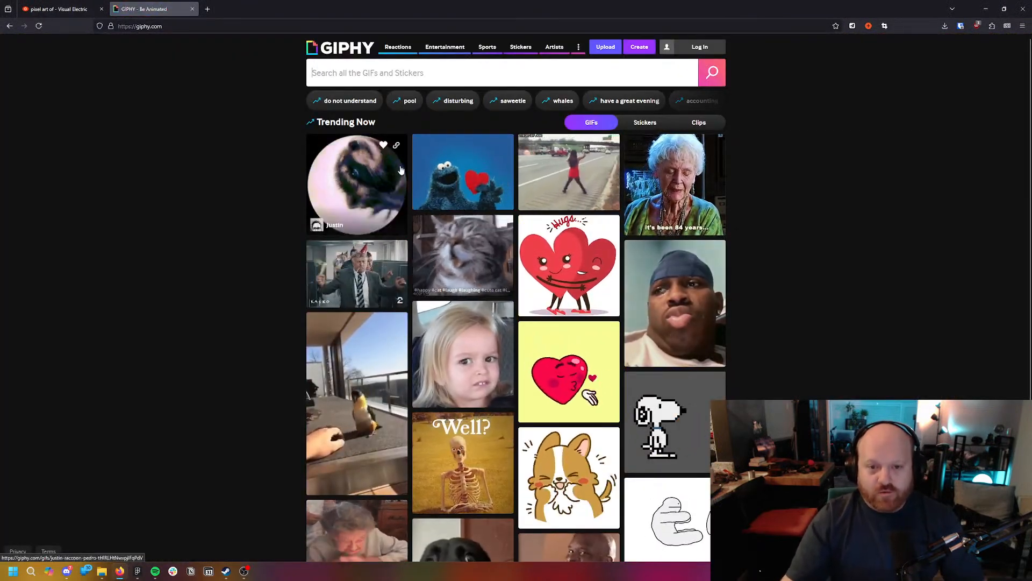
Copy the Cookie Monster GIF's image from the trending GIFs.
right_click(434, 170)
click(480, 249)
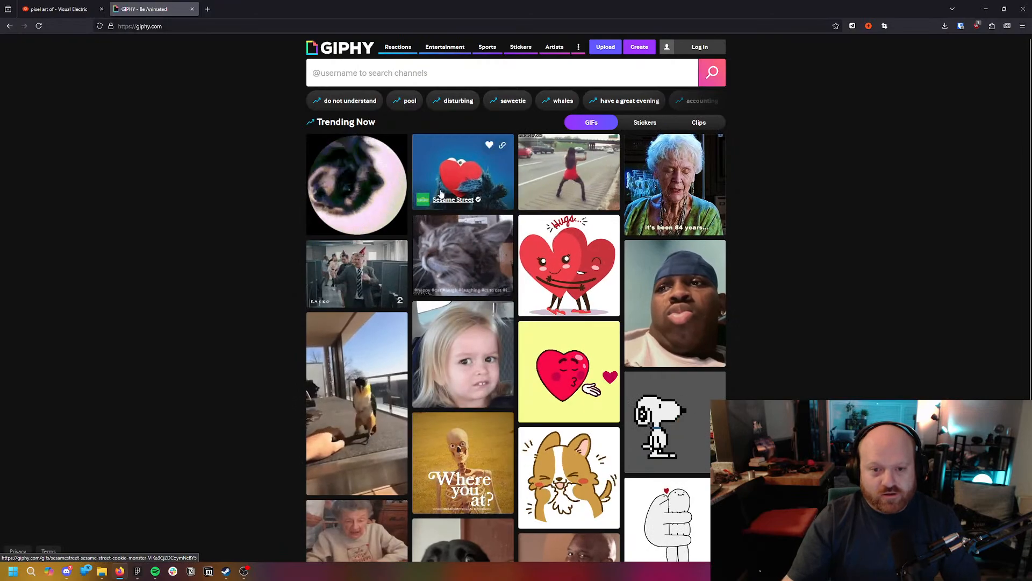
right_click(452, 177)
click(479, 324)
Paste the copied Cookie Monster image into Figma, place it above and right of the brb frame's title, and select it.
key(alt+Tab)
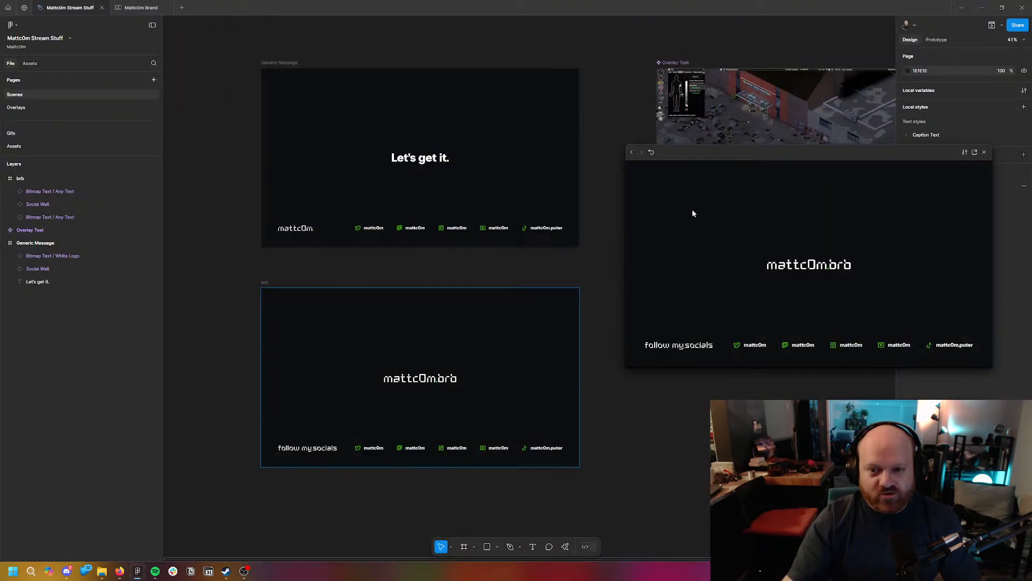
key(ctrl+v)
drag(531, 306, 514, 339)
click(679, 407)
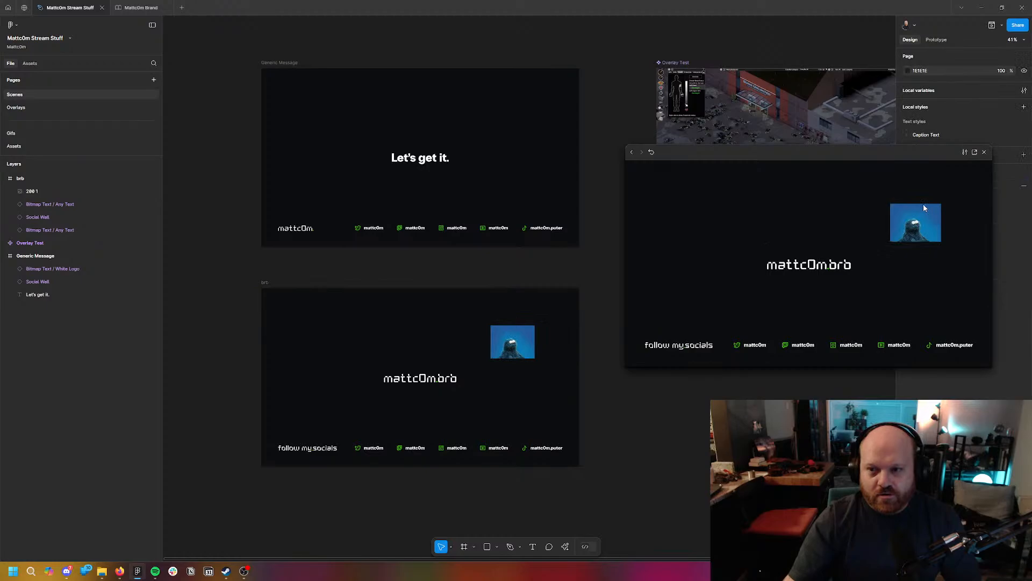
click(518, 343)
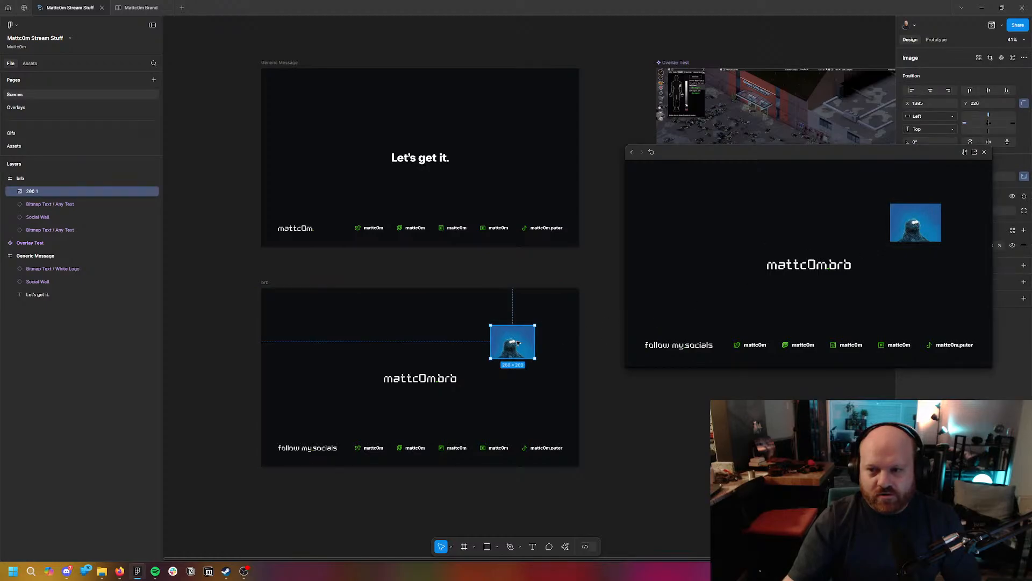
Open the Cookie Monster GIF's own GIPHY page in the browser and try to copy or download the GIF.
key(alt+Tab)
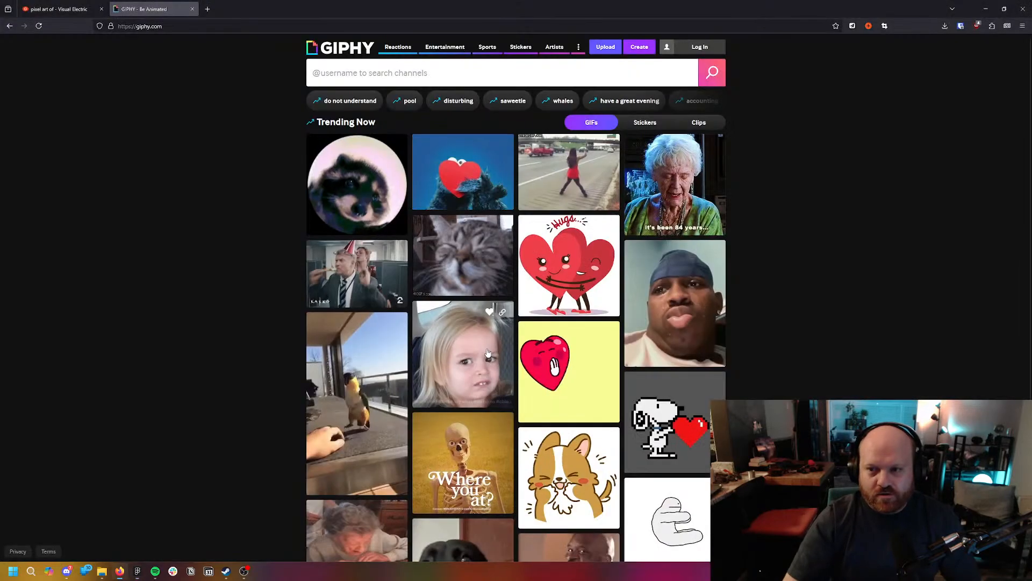
click(459, 198)
click(463, 309)
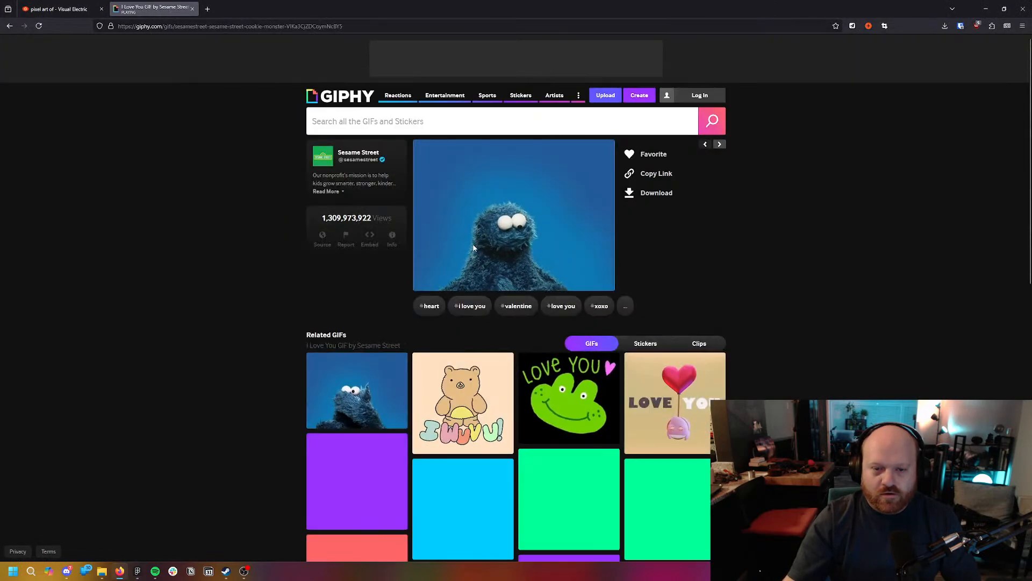
right_click(492, 218)
click(756, 285)
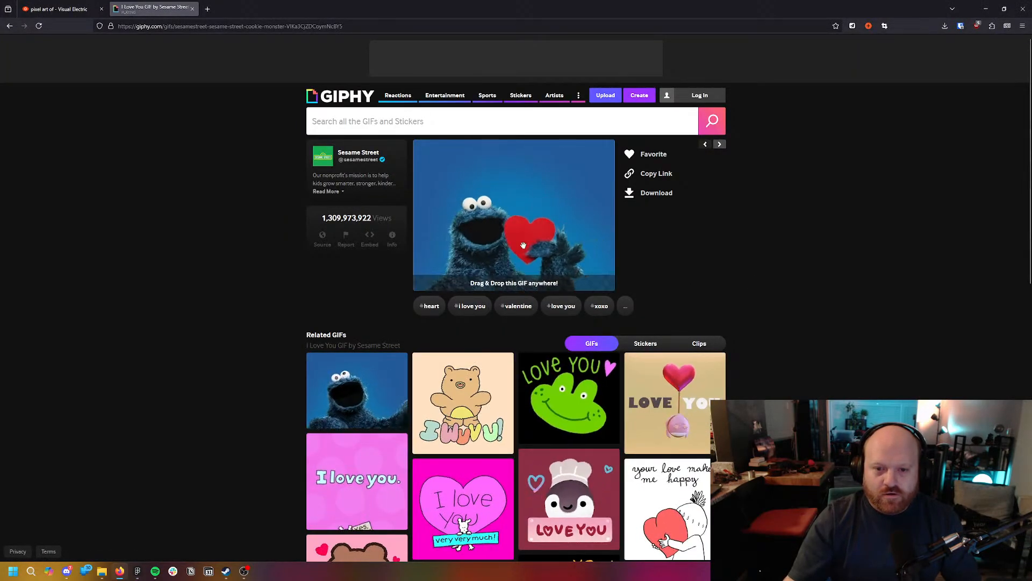
right_click(527, 244)
click(656, 192)
click(657, 192)
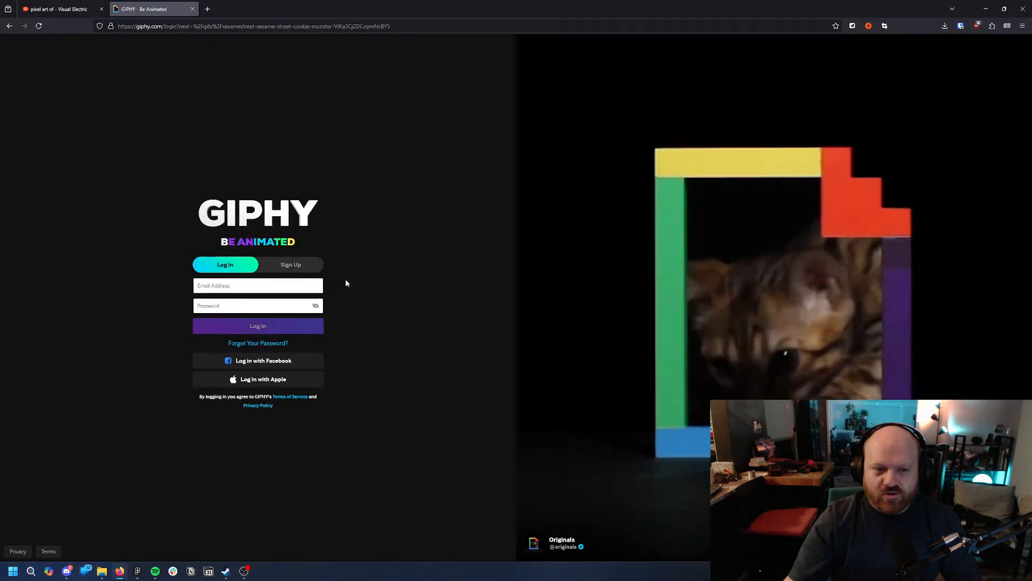
key(alt+Left)
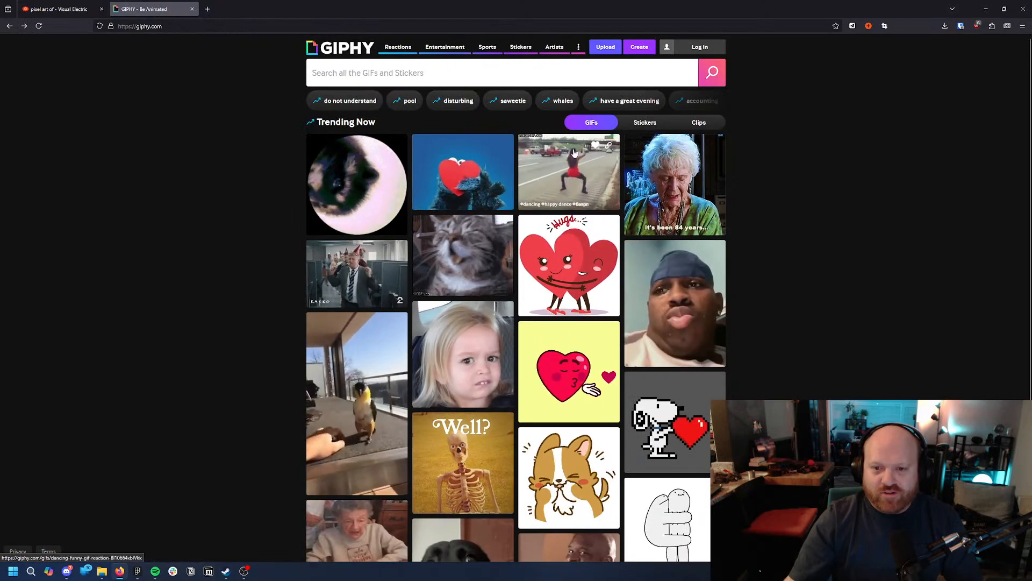
Open the laughing cat GIF's page on GIPHY and bring the GIF into the brb frame in Figma.
click(457, 251)
right_click(500, 225)
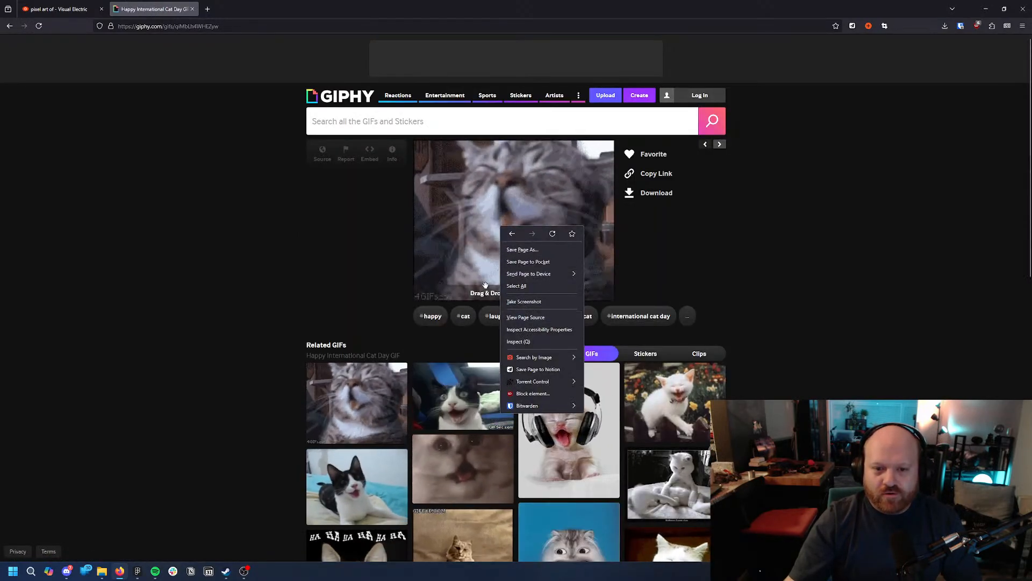
click(473, 255)
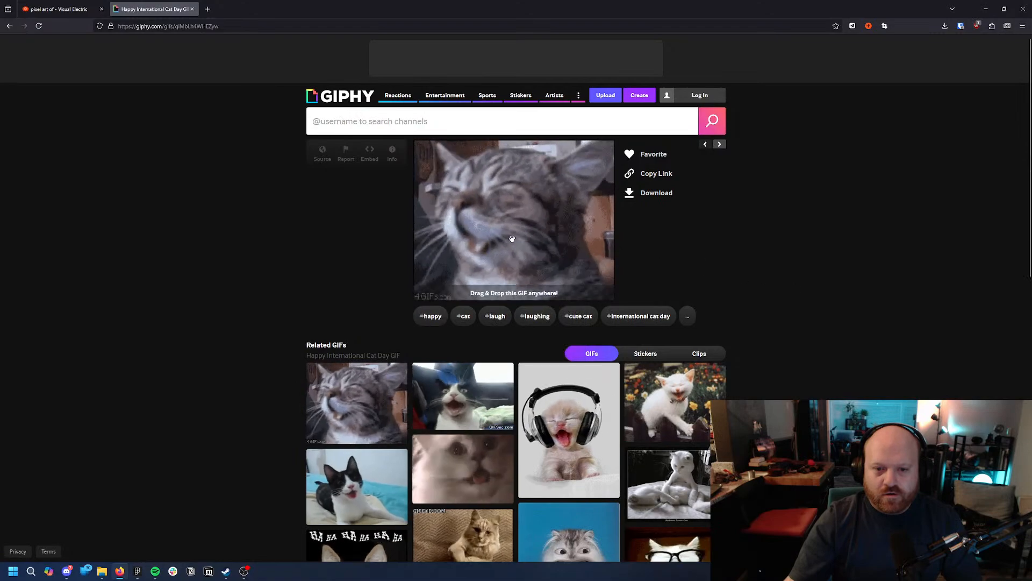
drag(514, 240, 491, 366)
key(alt+Tab)
click(606, 435)
click(688, 468)
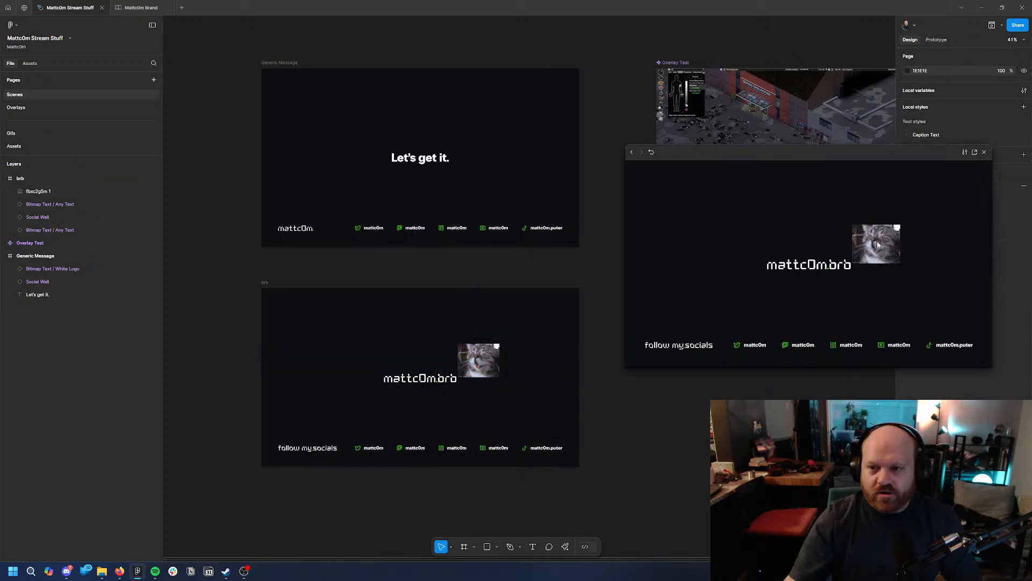
Move the cat image to the upper right of the brb frame, and delete it.
click(808, 141)
drag(460, 354, 520, 358)
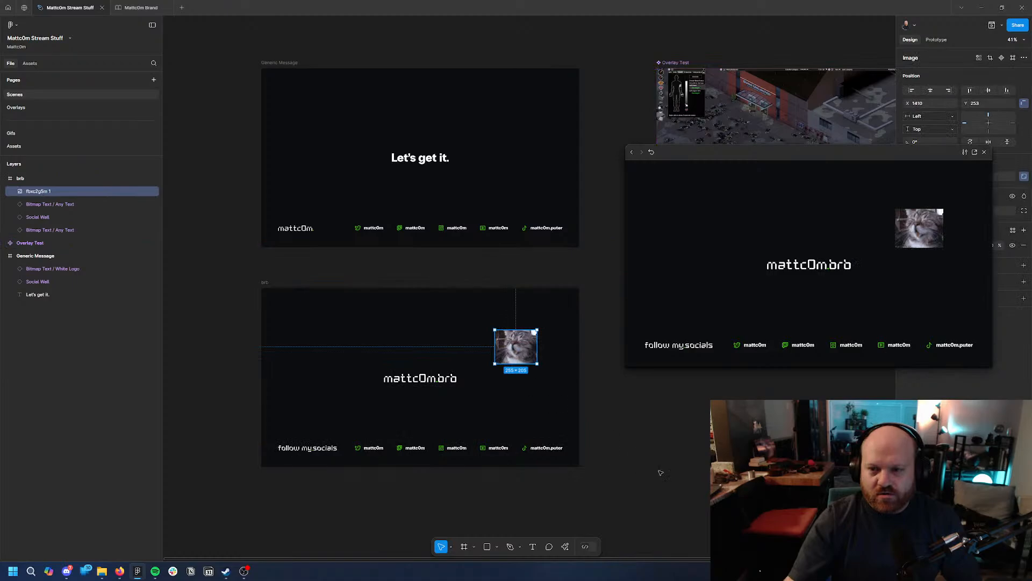
key(Delete)
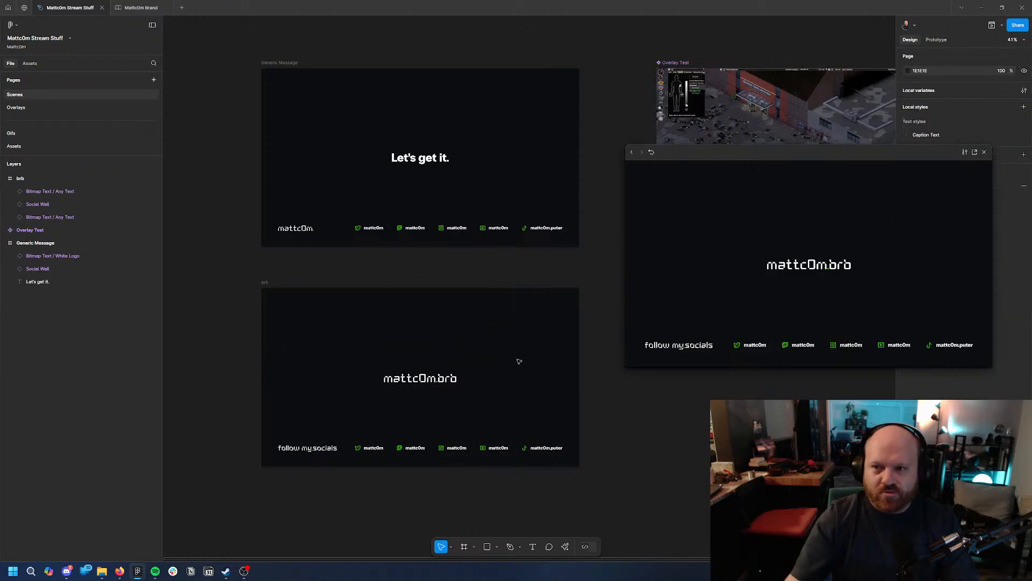
Return to the browser, search the web for tenor, and open the Tenor GIF website.
key(alt+Tab)
scroll(484, 400, down, 2)
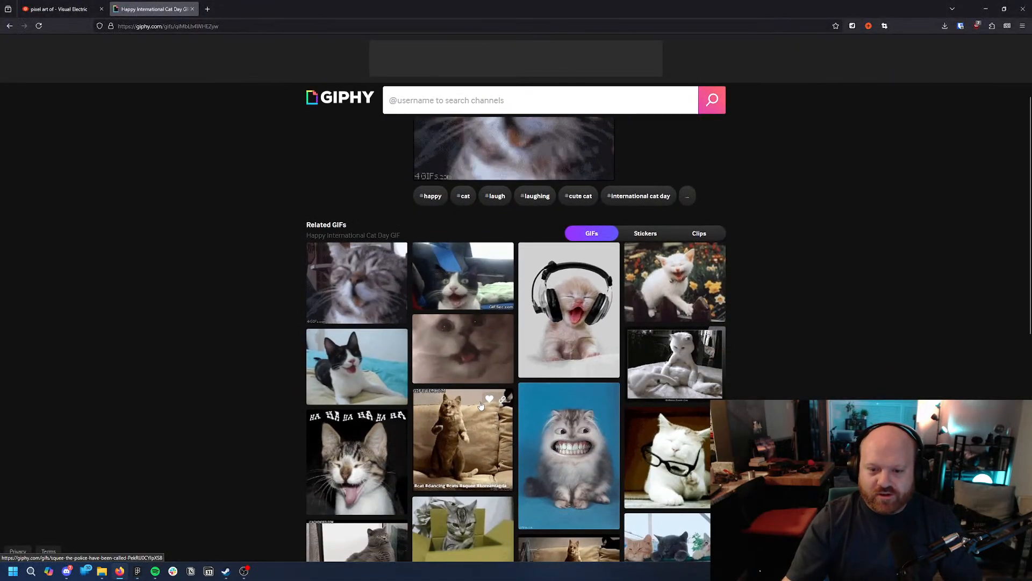
key(alt+Left)
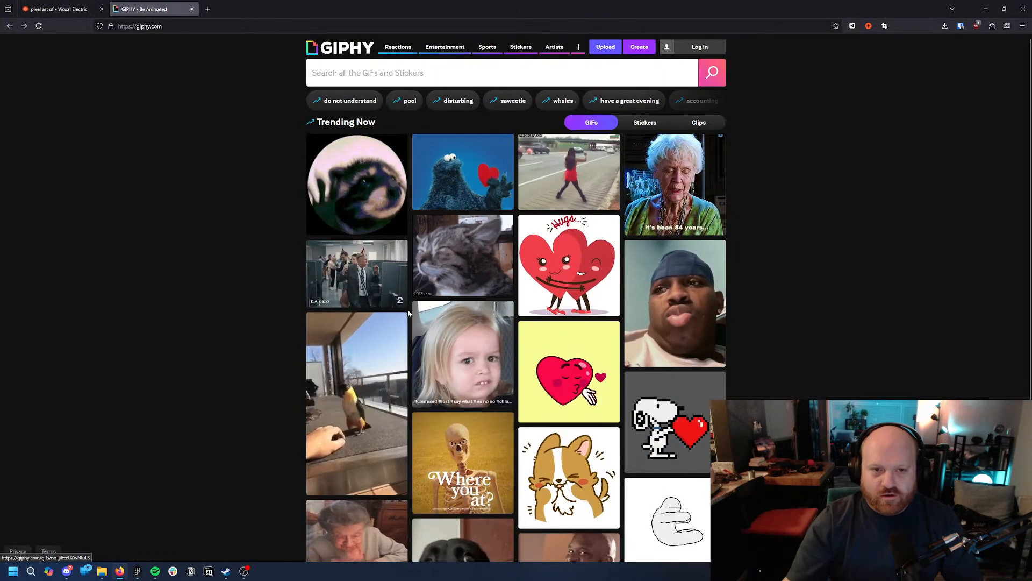
click(240, 25)
text(tenor)
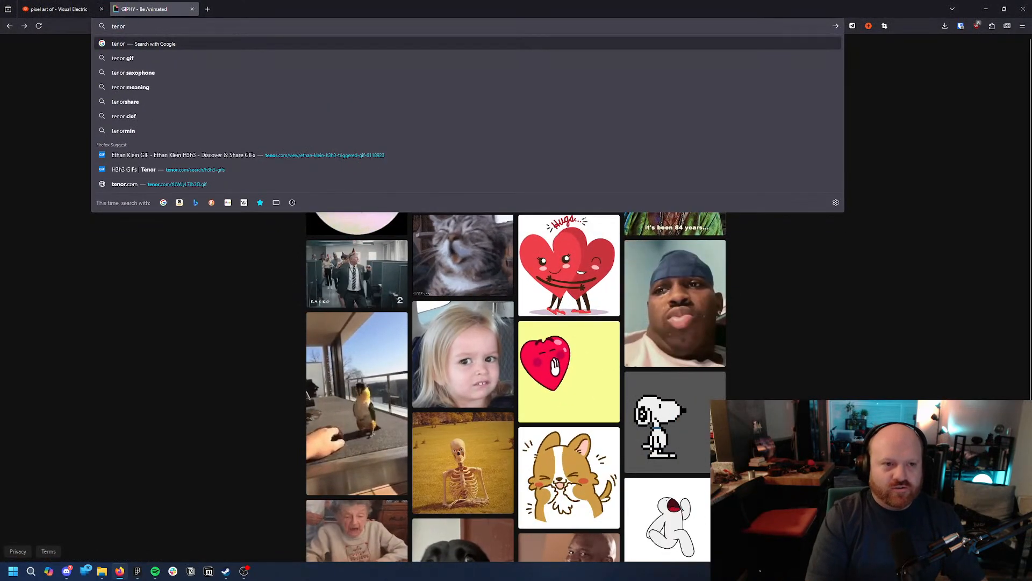
key(Return)
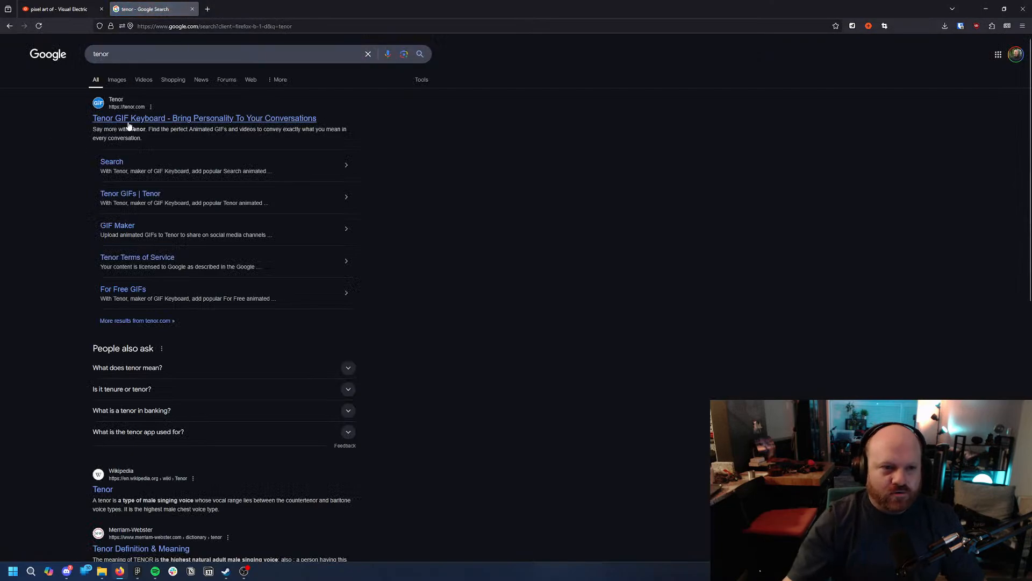
click(129, 119)
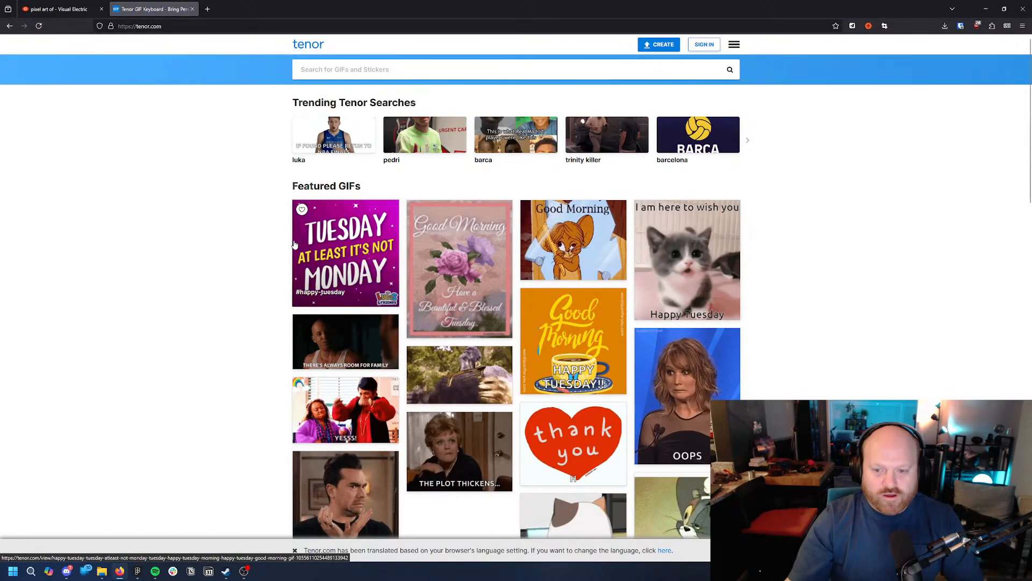
Copy the Kermit IM SO EXCITED!! GIF from Tenor's featured GIFs and place it in the upper right of the brb frame in Figma.
scroll(197, 383, down, 4)
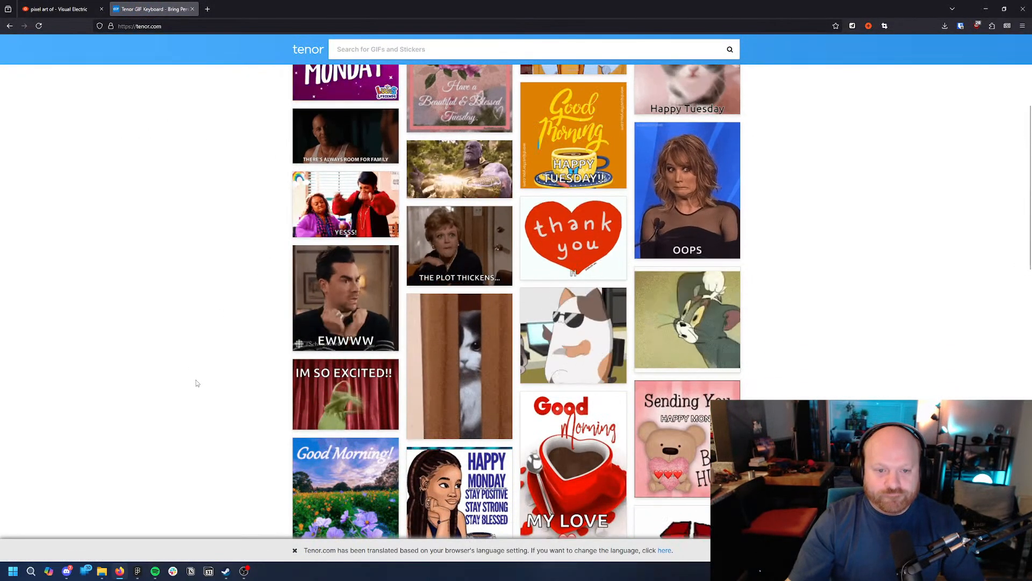
scroll(196, 379, down, 1)
scroll(196, 380, down, 1)
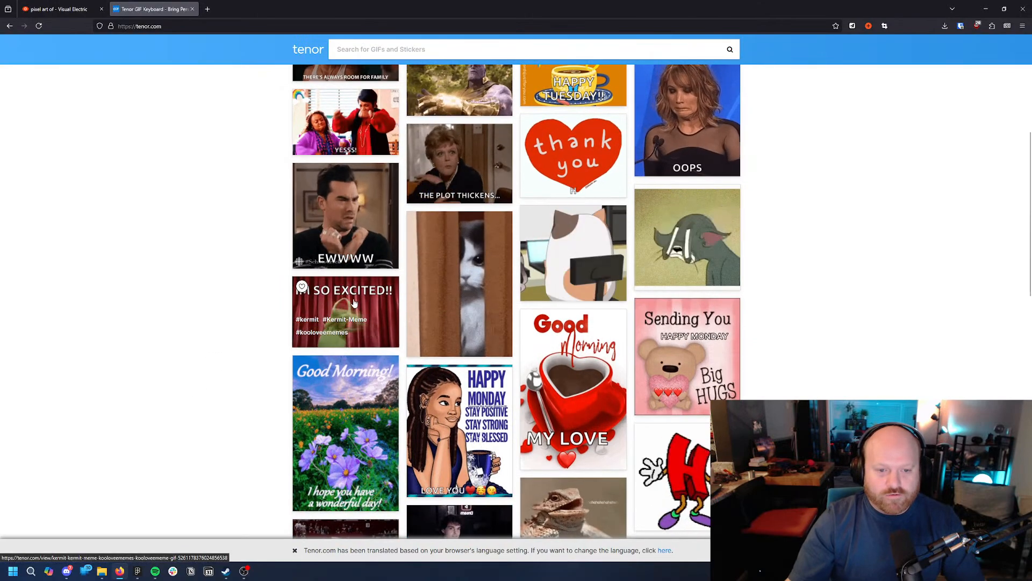
right_click(355, 303)
click(392, 152)
key(alt+Tab)
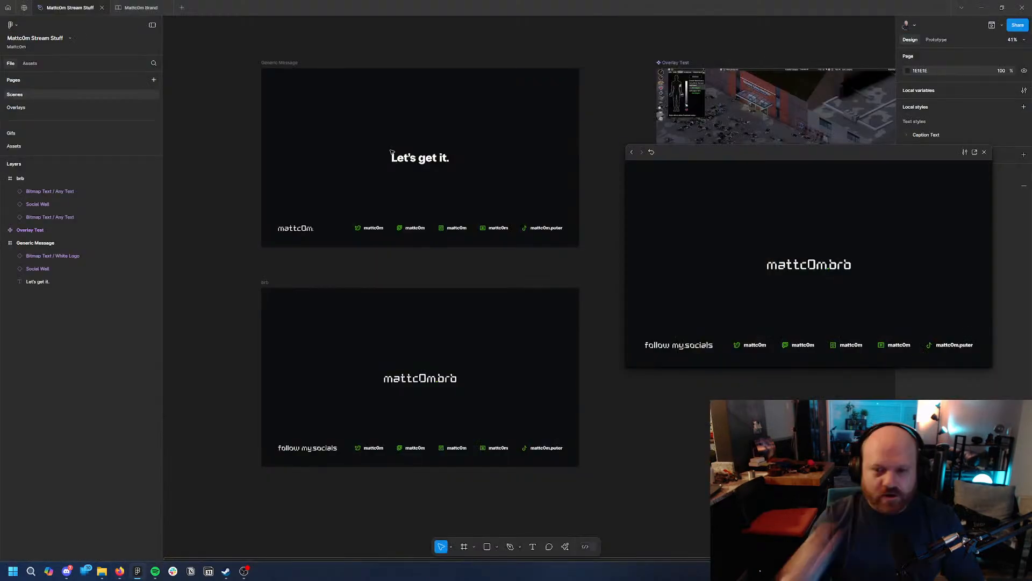
key(ctrl+v)
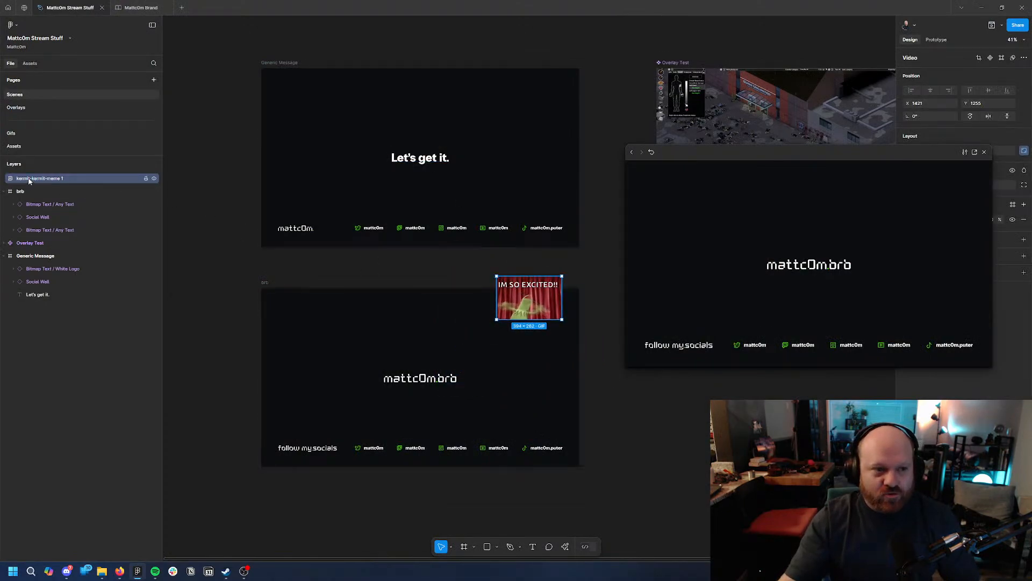
drag(540, 317, 528, 348)
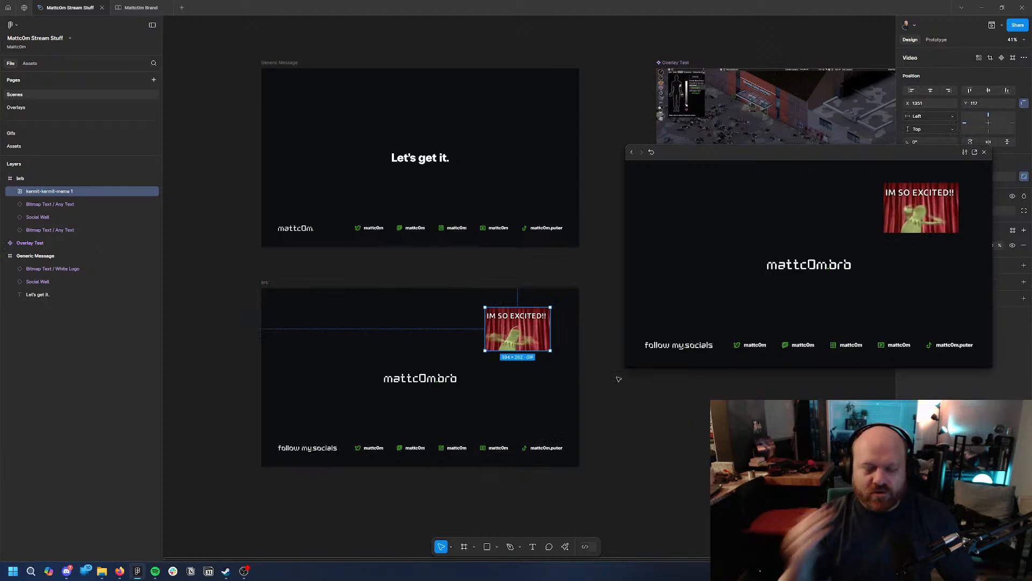
key(alt+Tab)
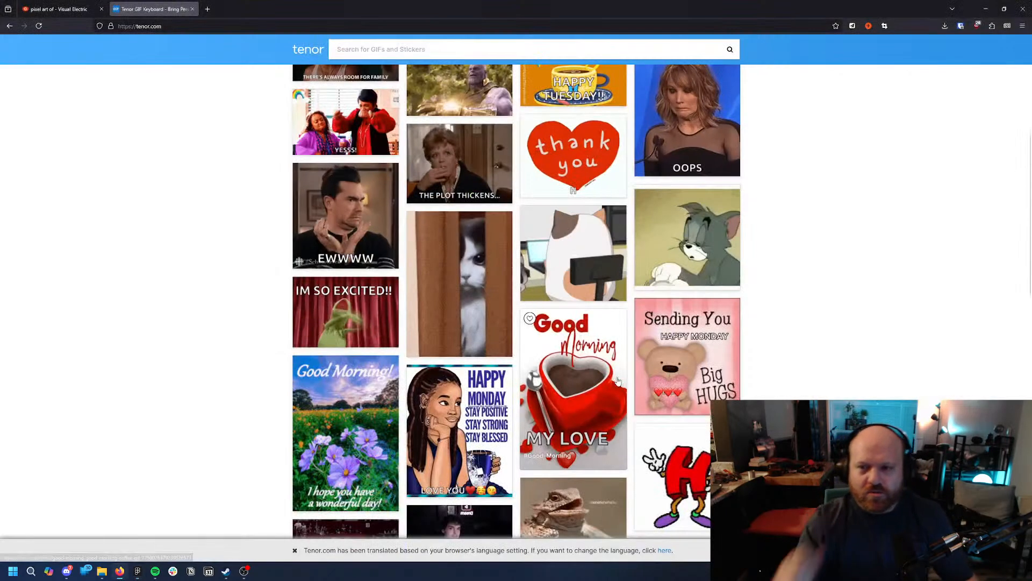
key(ctrl+t)
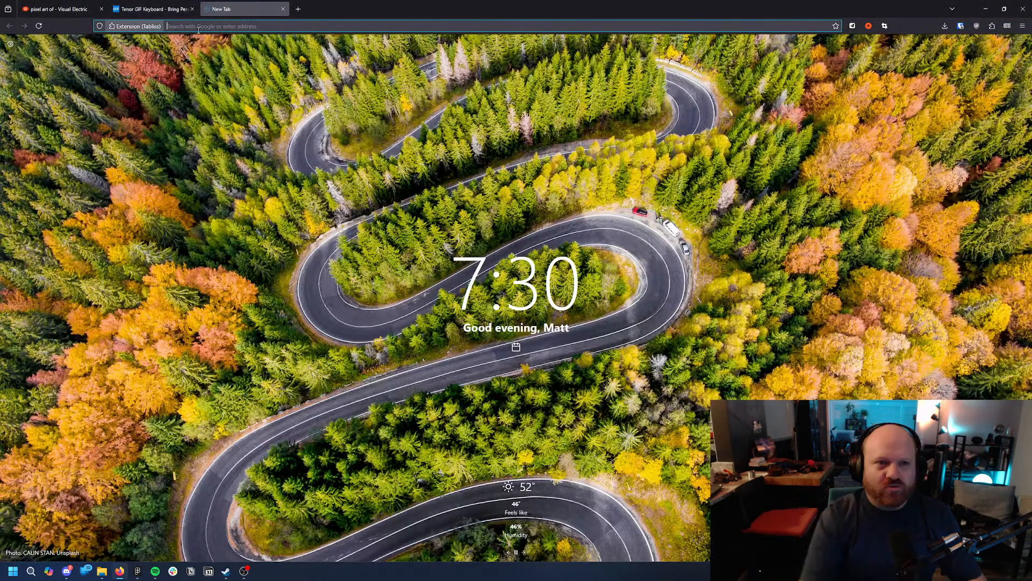
key(ctrl+w)
key(alt+Left)
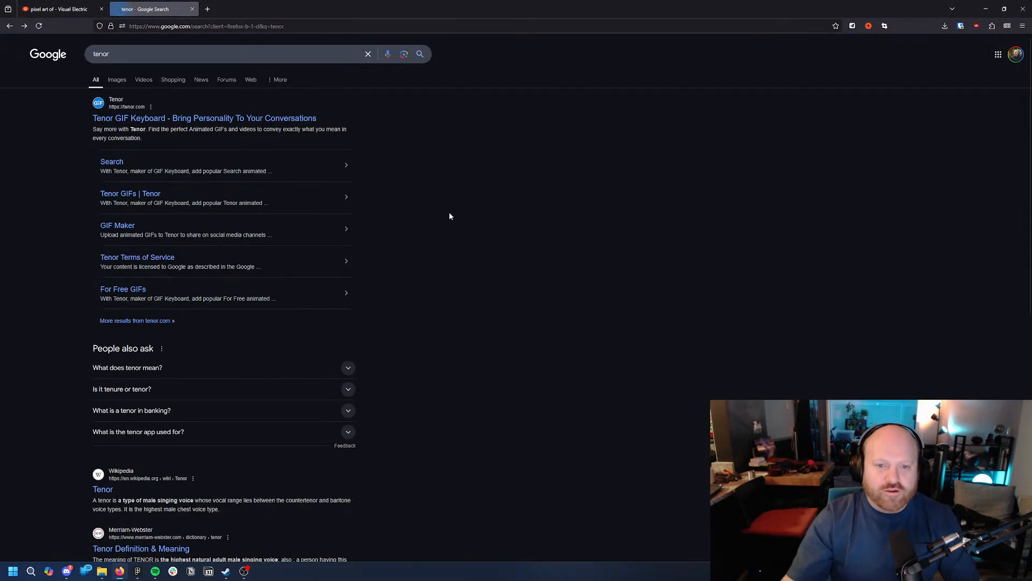
key(alt+Right)
Switch to Figma and move the Kermit GIF closer to the brb frame's upper-right corner, at about X 1433, Y 93.
key(alt+Tab)
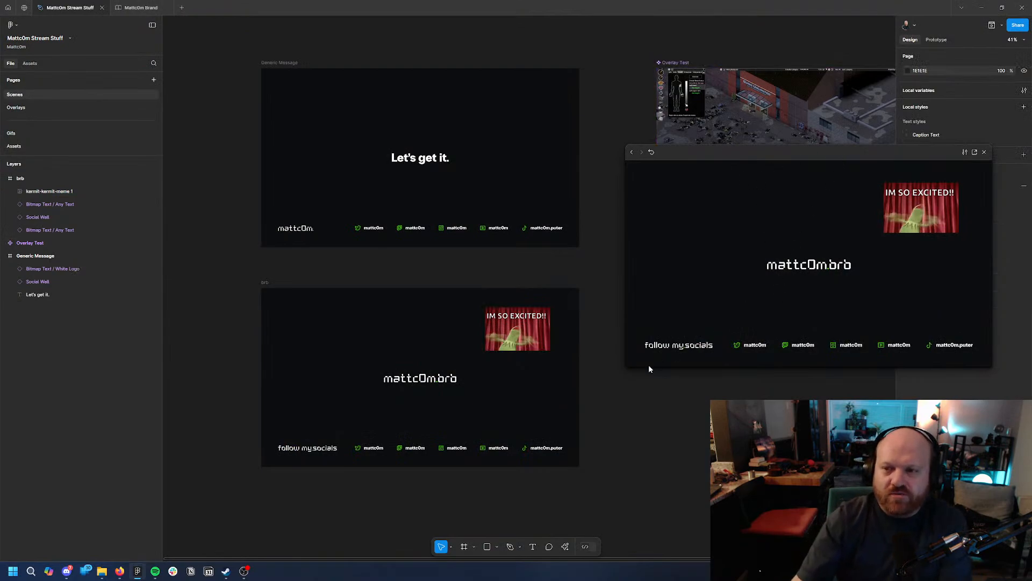
mouse_move(525, 329)
mouse_down()
mouse_move(545, 308)
mouse_move(539, 323)
mouse_up()
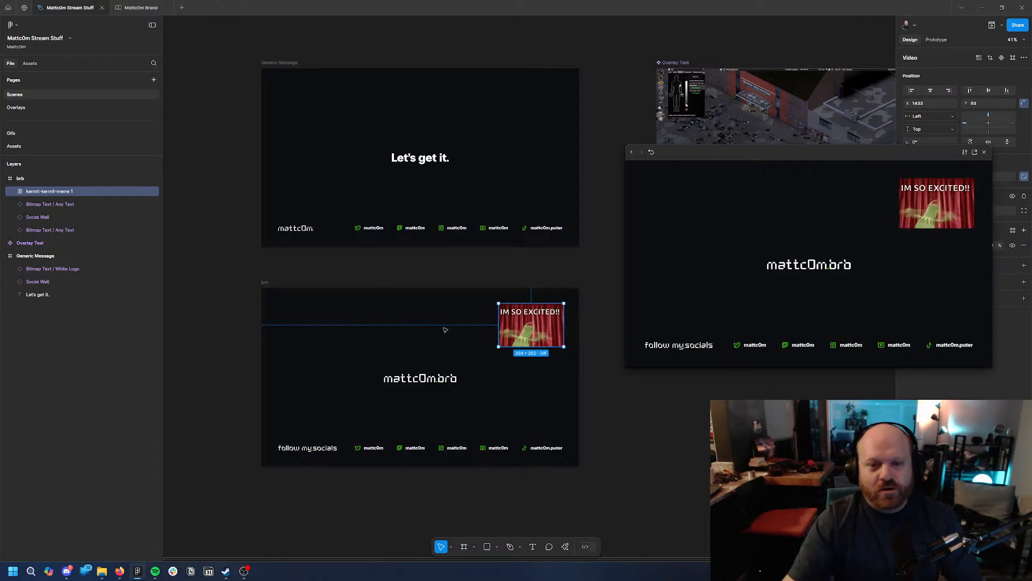
Switch to the browser and search Tenor for banana dancing.
key(alt+Tab)
click(385, 50)
text(ba)
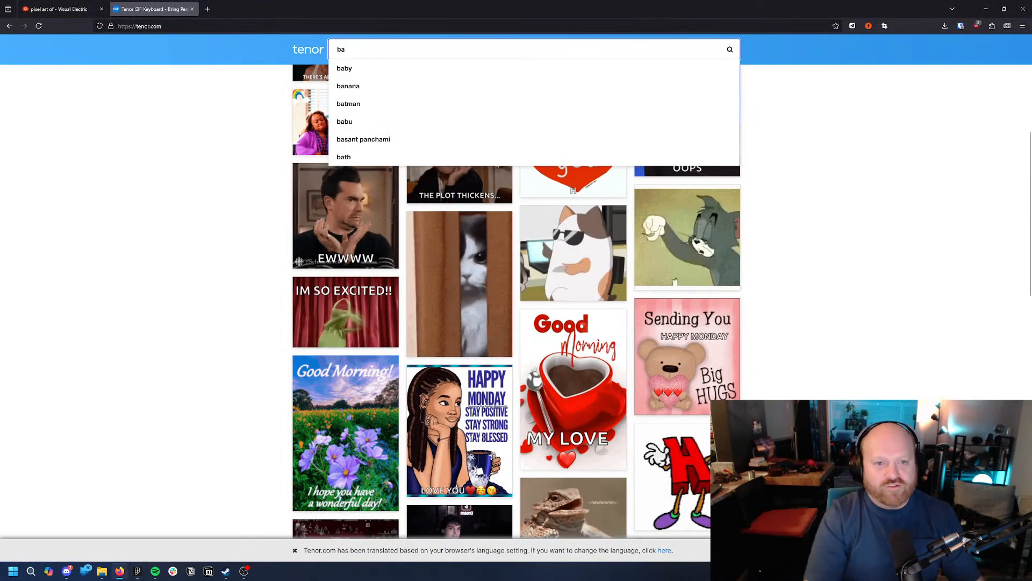
text(nana dancing)
key(Return)
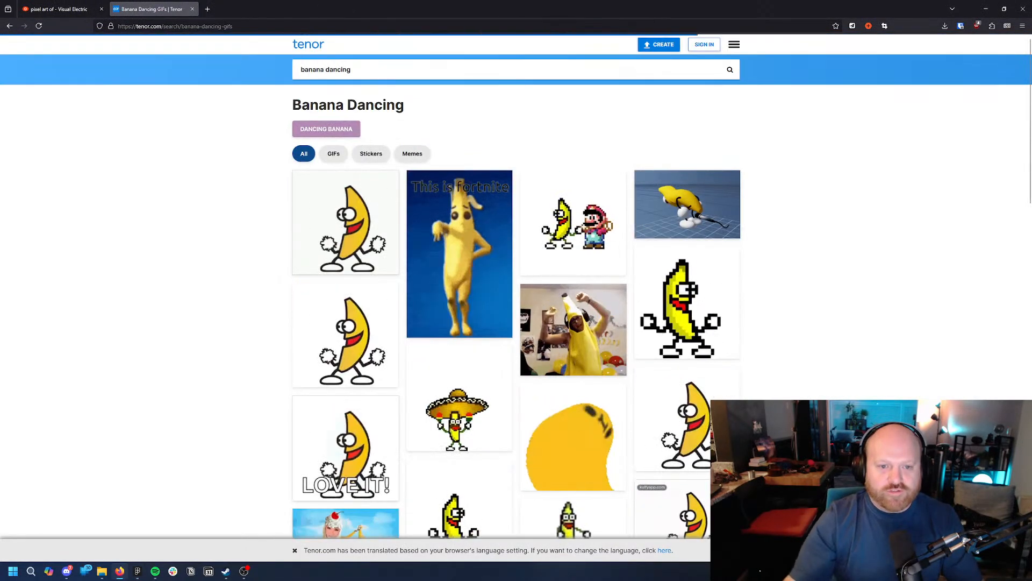
Open the first dancing banana GIF, copy it, and paste it onto the Figma canvas by the brb frame.
click(343, 235)
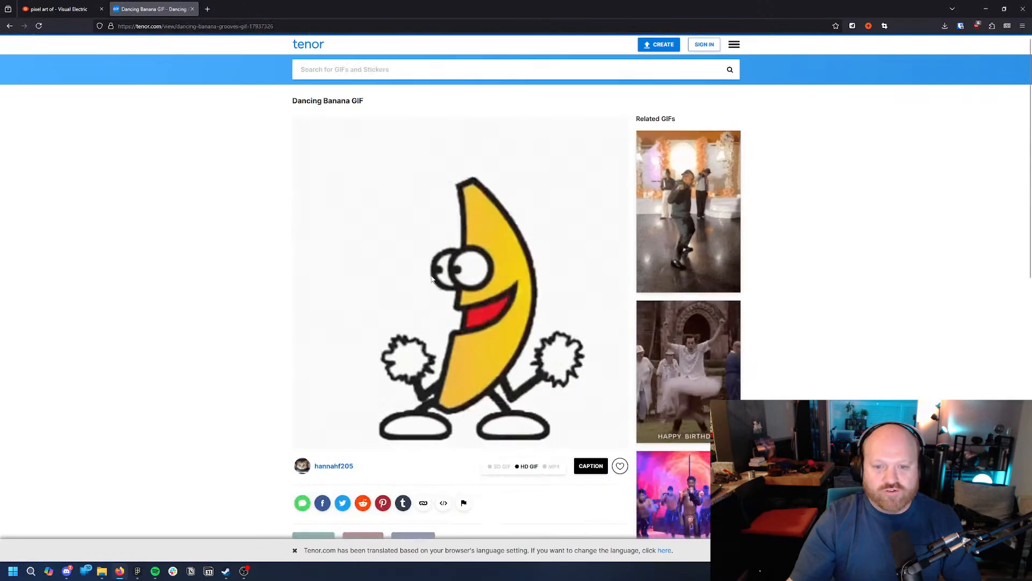
right_click(431, 279)
click(452, 308)
key(alt+Tab)
key(ctrl+v)
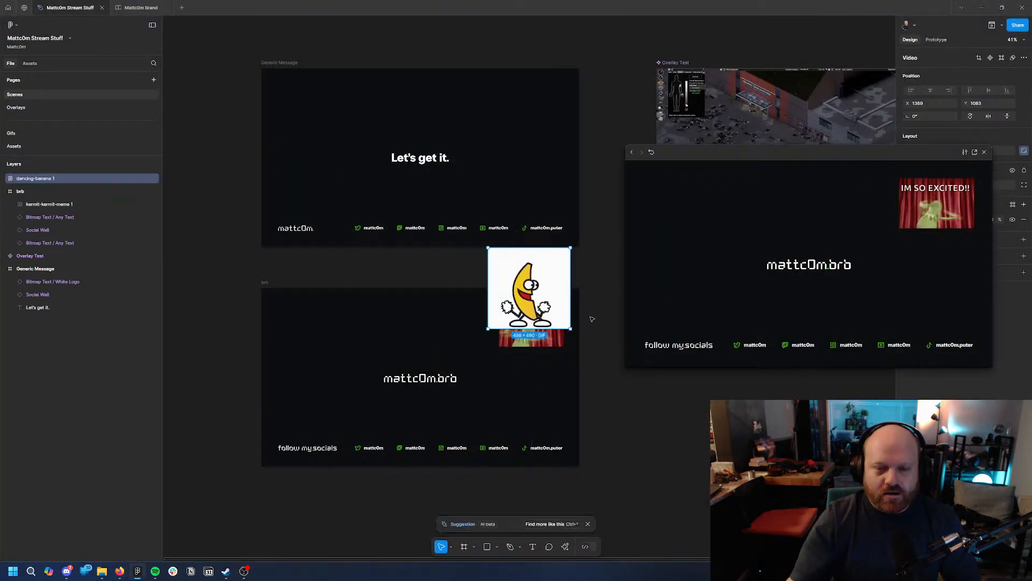
Try the white-background dancing banana GIF over the brb frame's title text, and delete it.
drag(538, 297, 406, 365)
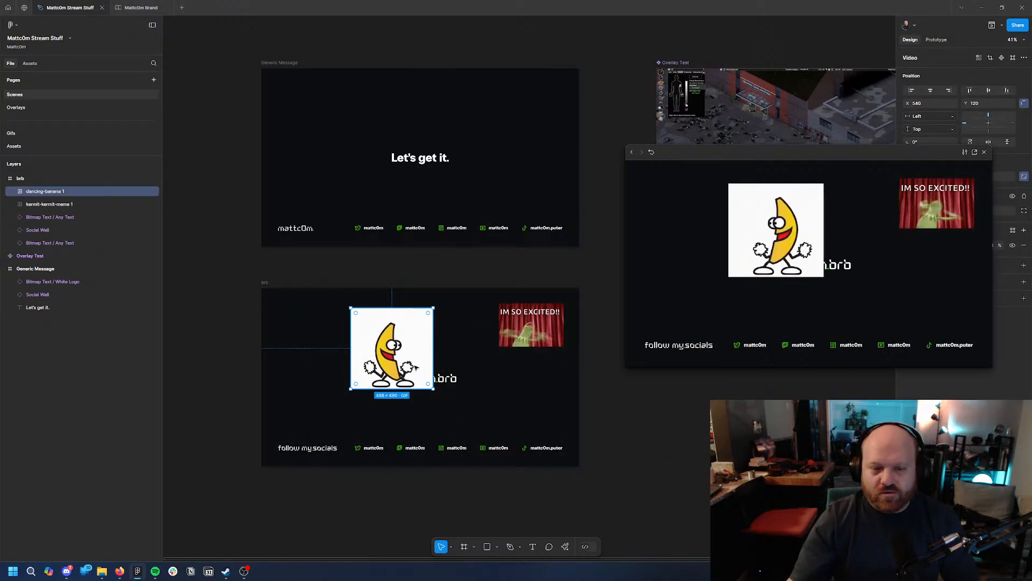
key(Delete)
In the browser, return to the banana dancing results, open the transparent Banana Cheerer Sticker, and copy its image.
key(alt+Tab)
key(alt+Left)
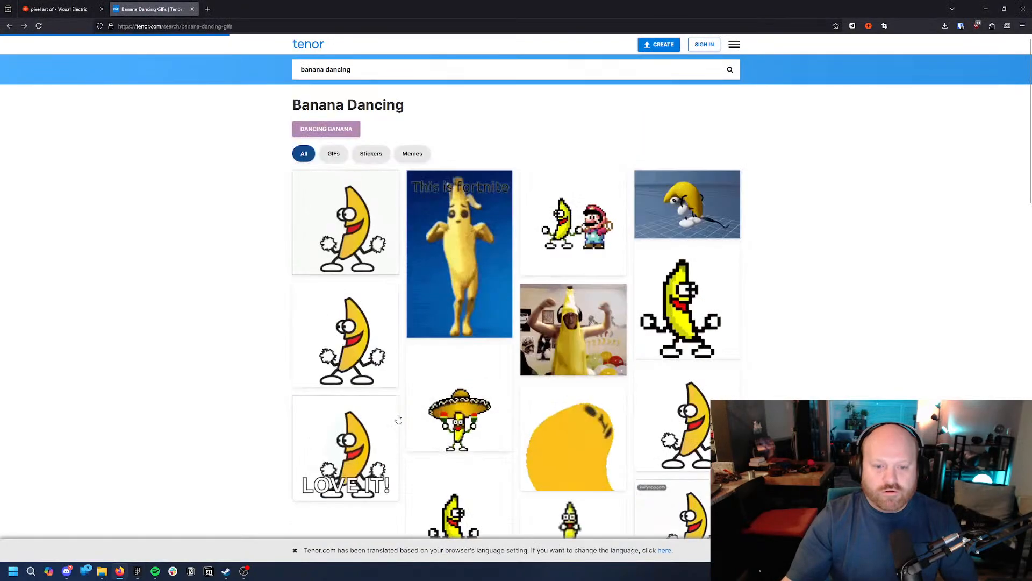
scroll(512, 359, down, 1)
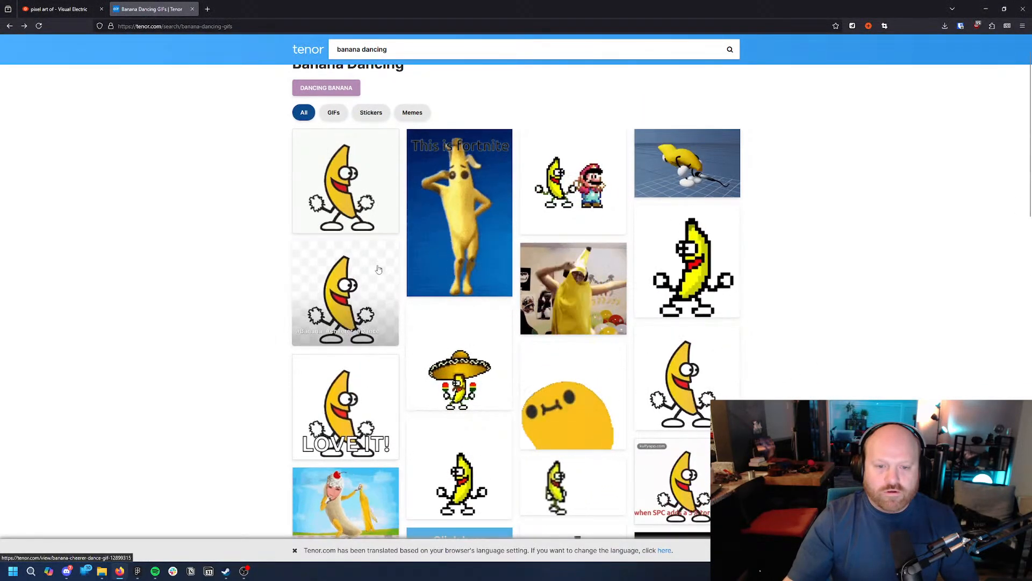
click(349, 215)
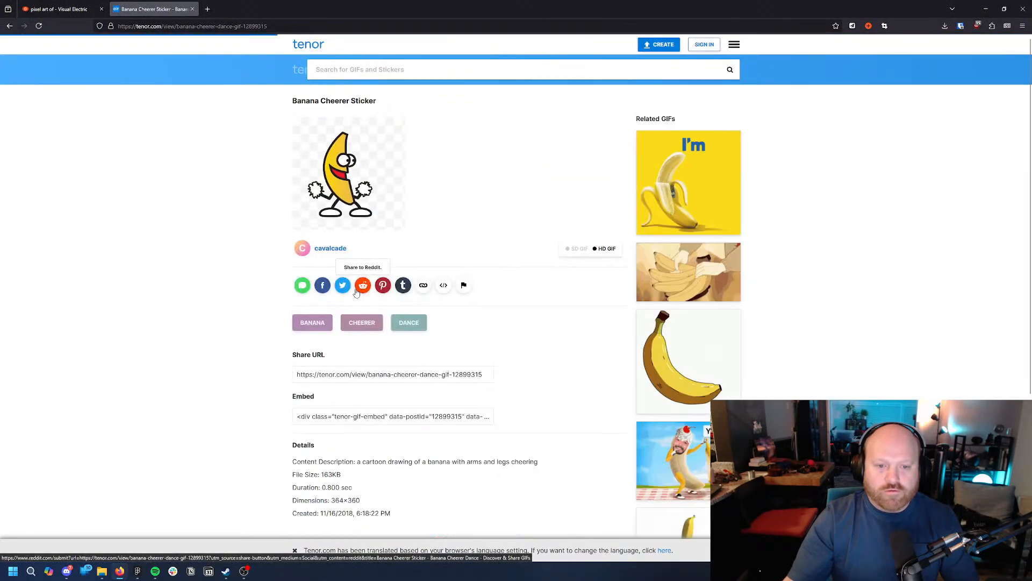
right_click(336, 162)
click(364, 200)
Switch to Figma, paste the banana cheerer sticker, and place it inside the brb frame at about X 32, Y 158.
key(alt+Tab)
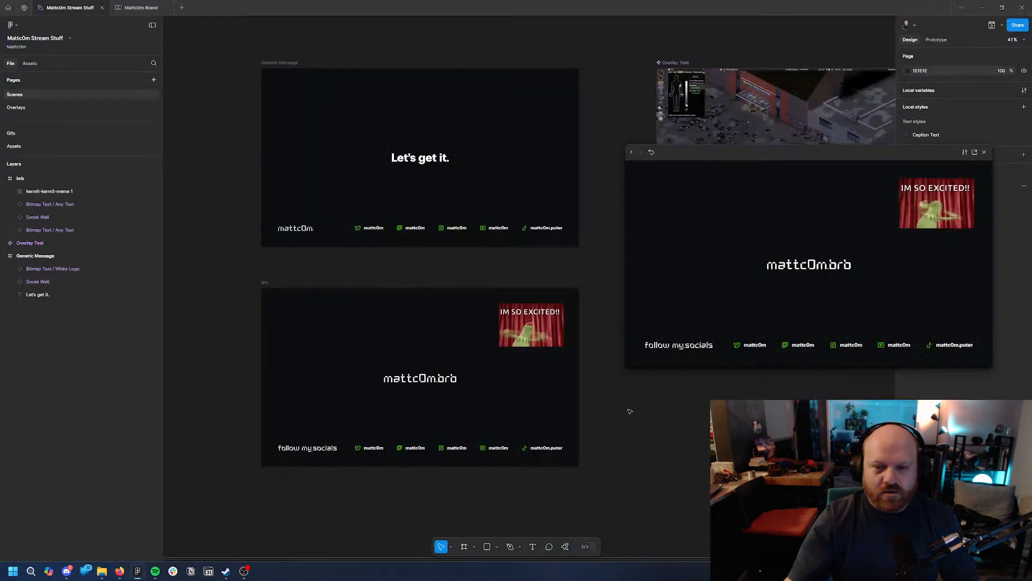
key(ctrl+v)
drag(491, 316, 392, 376)
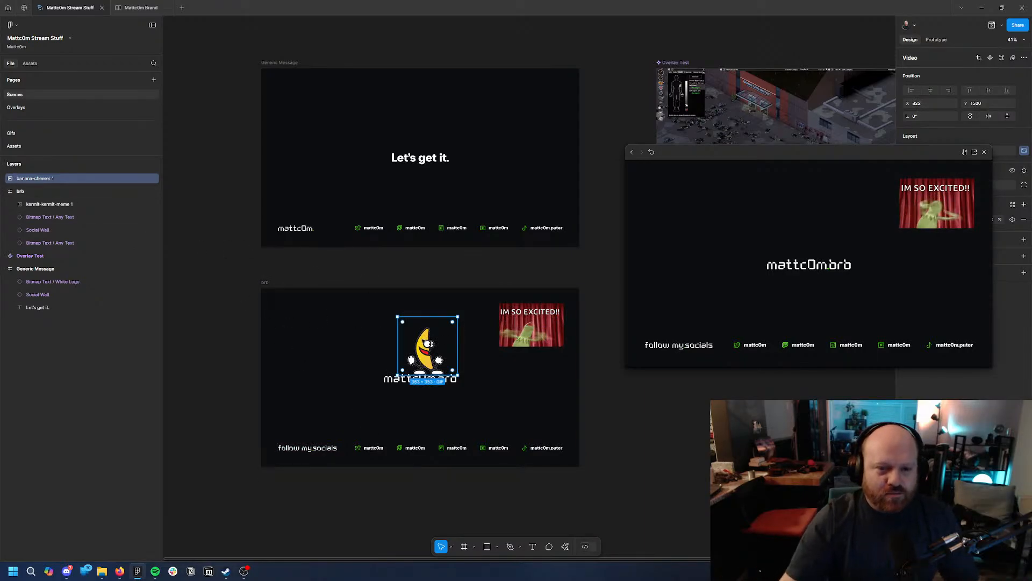
drag(429, 343, 214, 342)
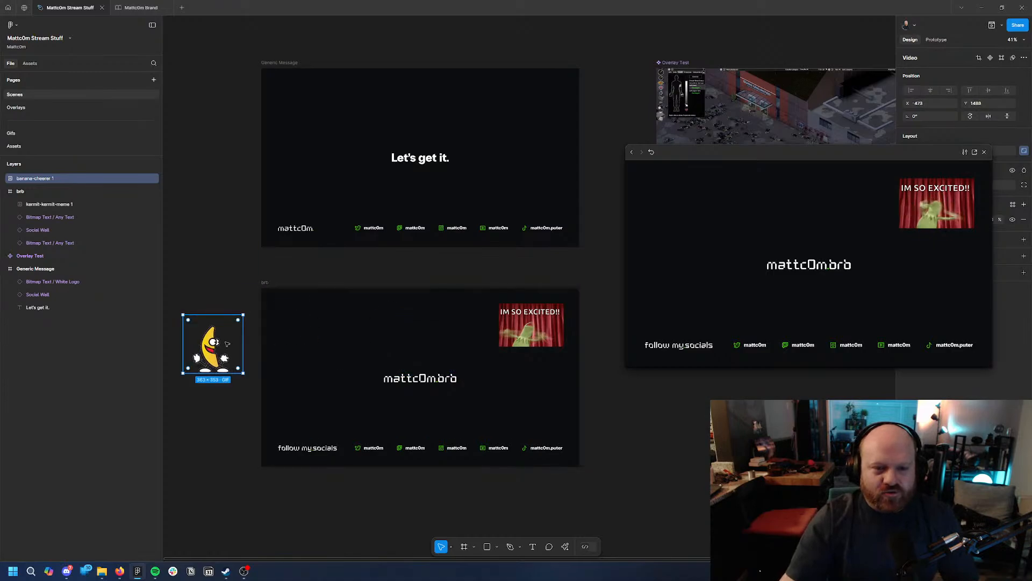
mouse_move(321, 354)
mouse_down()
mouse_move(329, 358)
mouse_move(305, 366)
mouse_up()
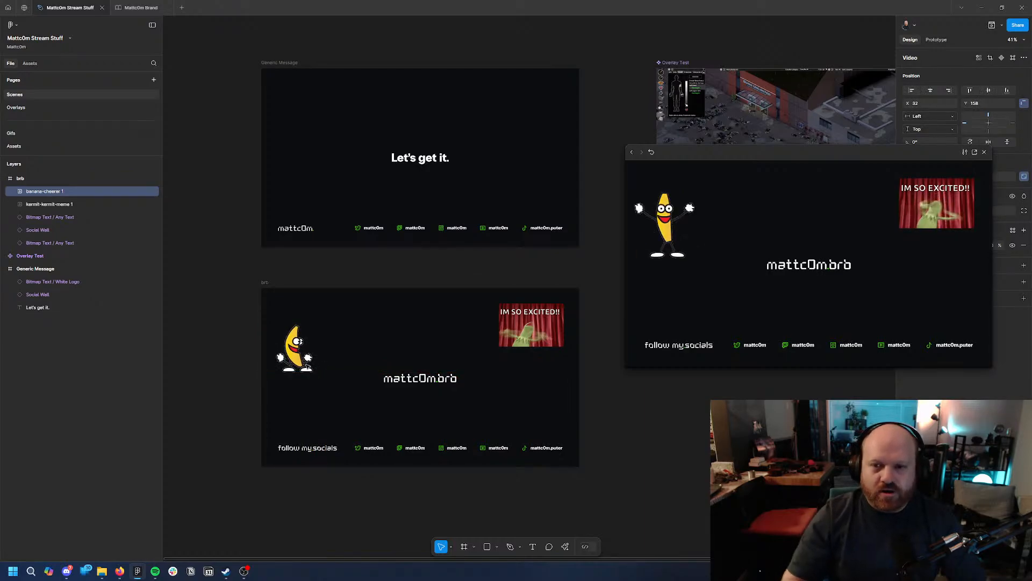
Shift the banana cheerer horizontally within the brb frame to X 392.
drag(307, 366, 309, 366)
key(Right)
key(Right)
key(Right)
key(Right)
key(Right)
key(Right)
key(Right)
key(Right)
key(Right)
key(Right)
key(Right)
key(Right)
key(Right)
key(Right)
key(Right)
key(Right)
key(Right)
key(Right)
key(Right)
key(Right)
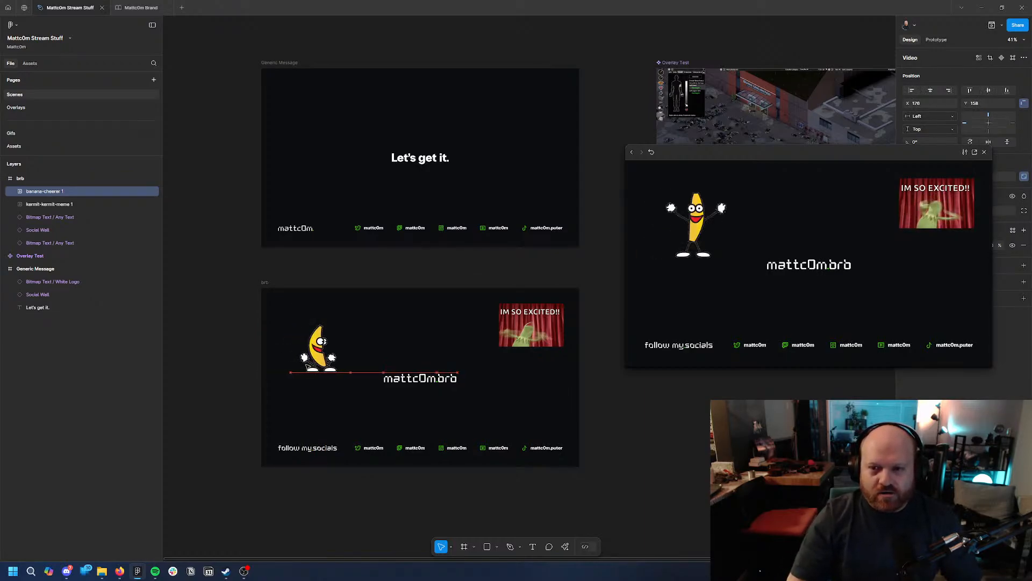
key(Right)
key(Right)
key(Right)
key(Right)
key(Right)
key(Right)
key(Right)
key(Right)
key(Right)
key(Right)
key(Right)
key(Right)
key(Right)
key(Right)
key(Right)
key(Right)
key(Right)
key(Right)
key(Right)
key(Right)
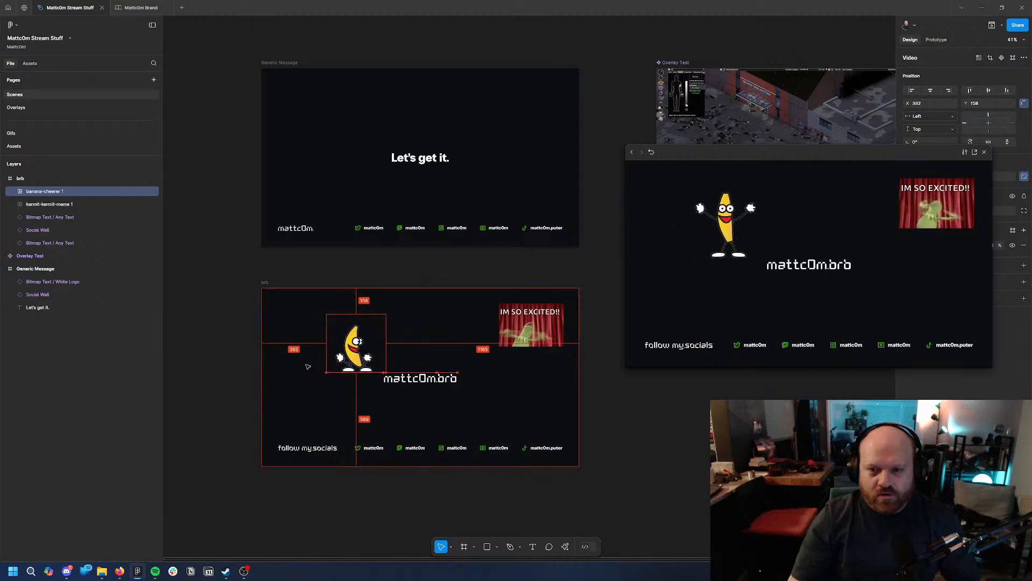
Duplicate the banana into a row of four above the brb title at Y 93, and move the Kermit GIF to about X 1302, Y 356.
alt+drag(357, 362, 287, 363)
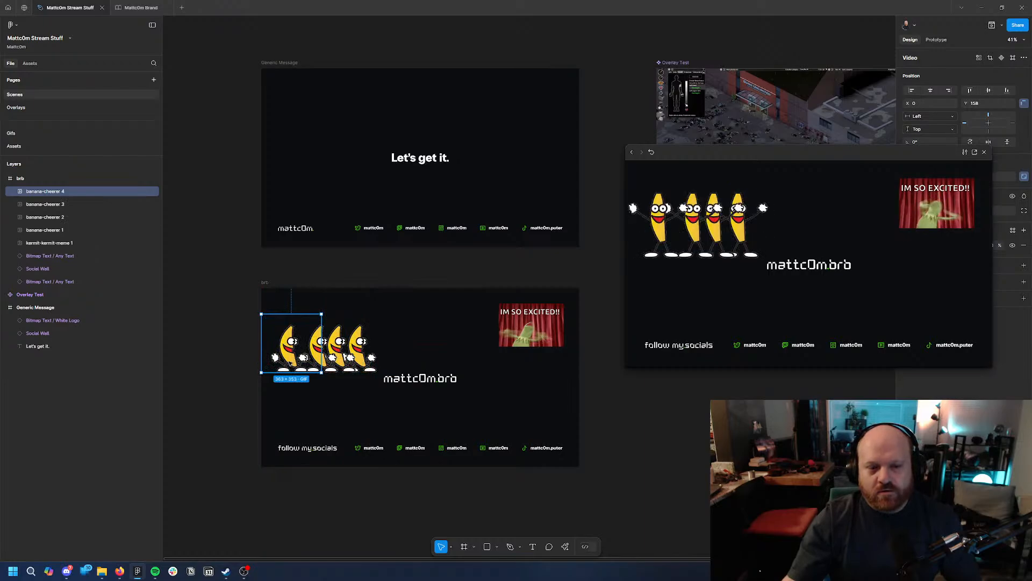
drag(375, 405, 377, 327)
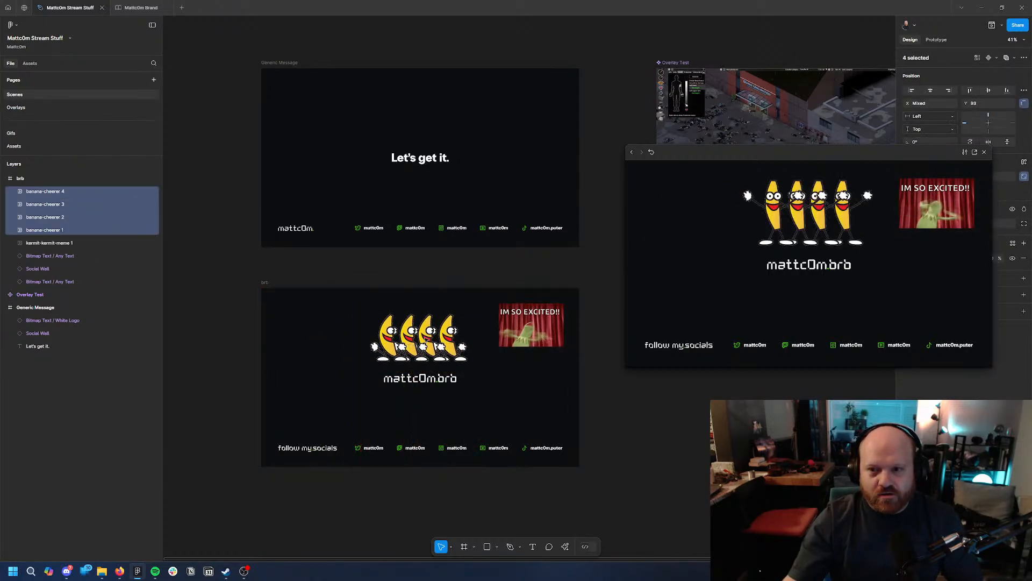
drag(516, 334, 518, 374)
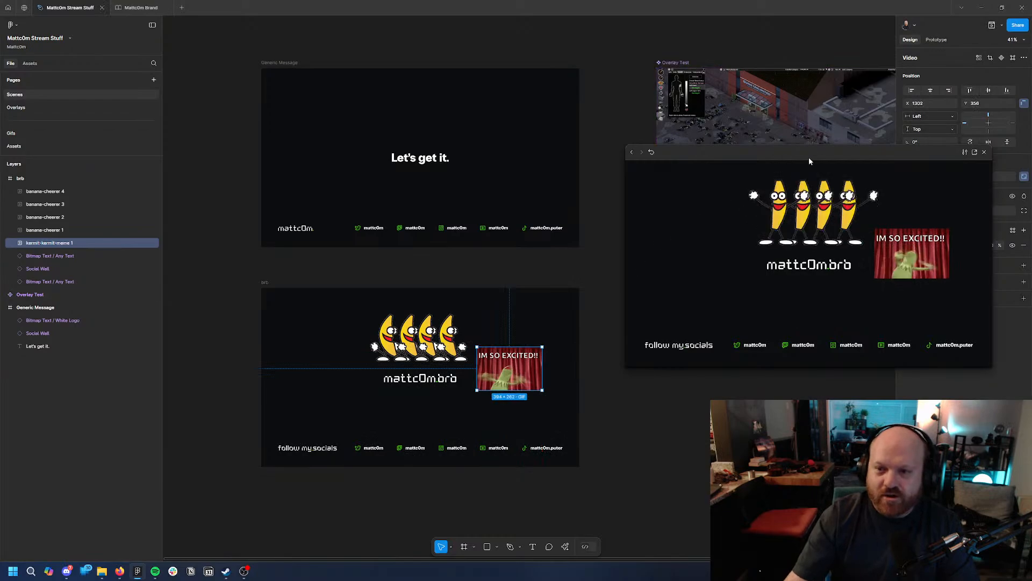
Move the brb preview window over the canvas and enlarge it.
drag(809, 157, 443, 72)
drag(623, 283, 920, 449)
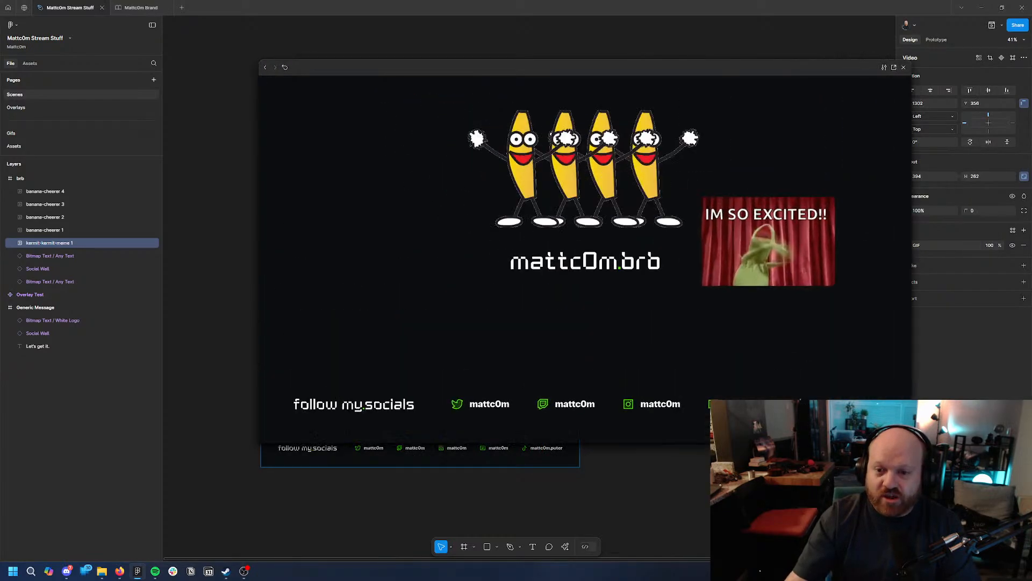
drag(685, 86, 515, 53)
Try to open the brb preview in its own tab and detach it into a separate window.
click(760, 59)
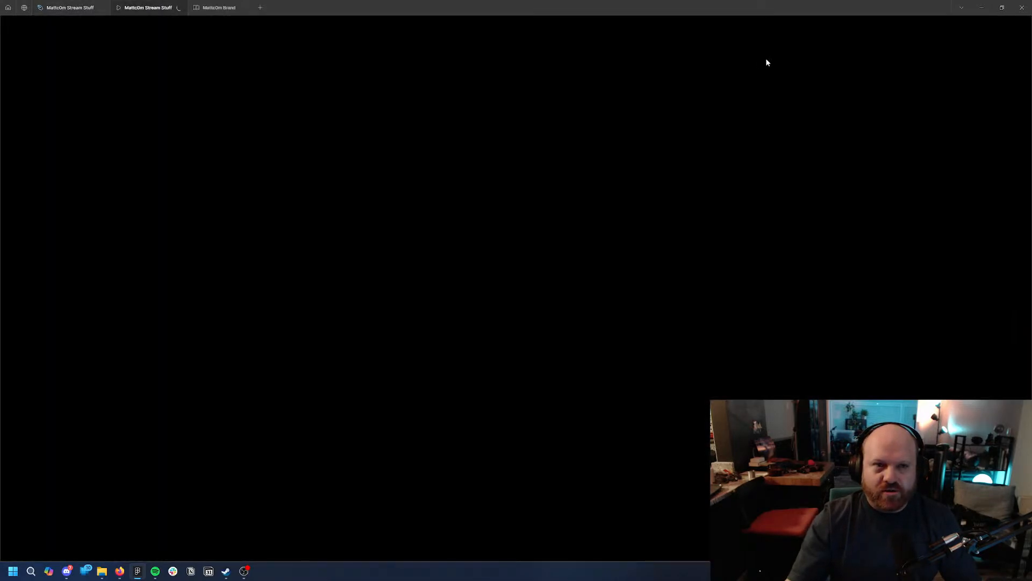
key(ctrl+w)
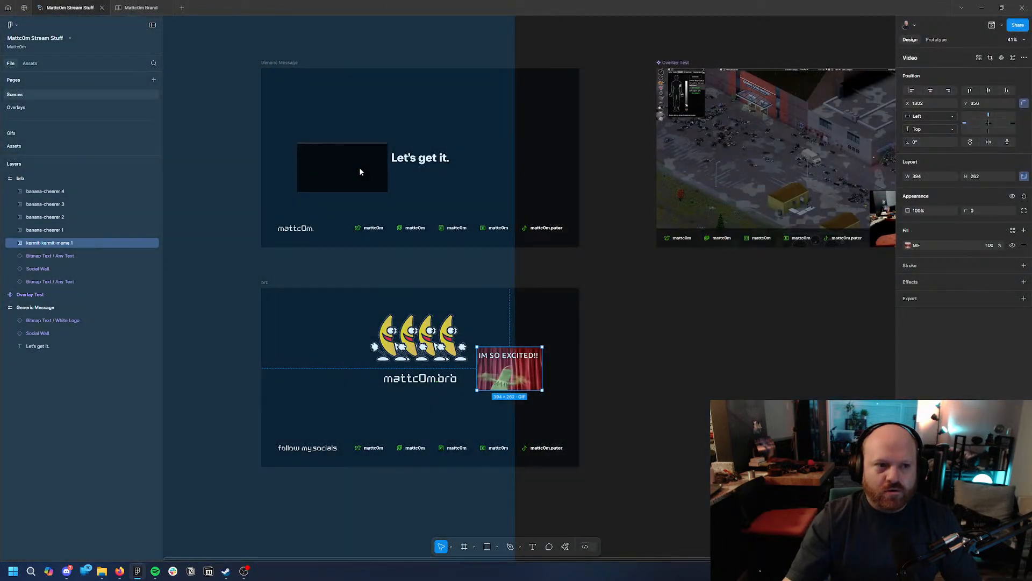
drag(360, 171, 677, 246)
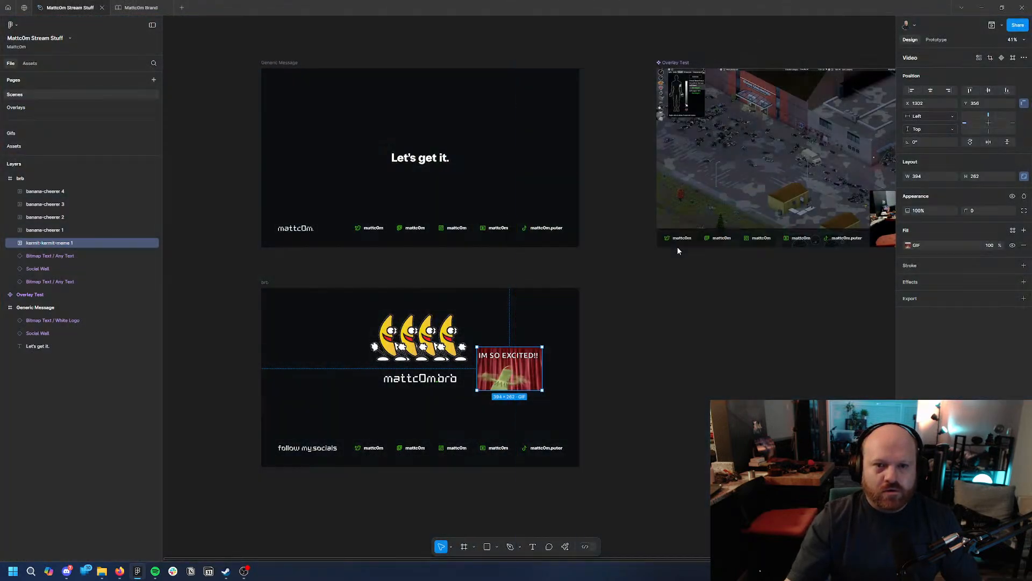
key(alt+Tab)
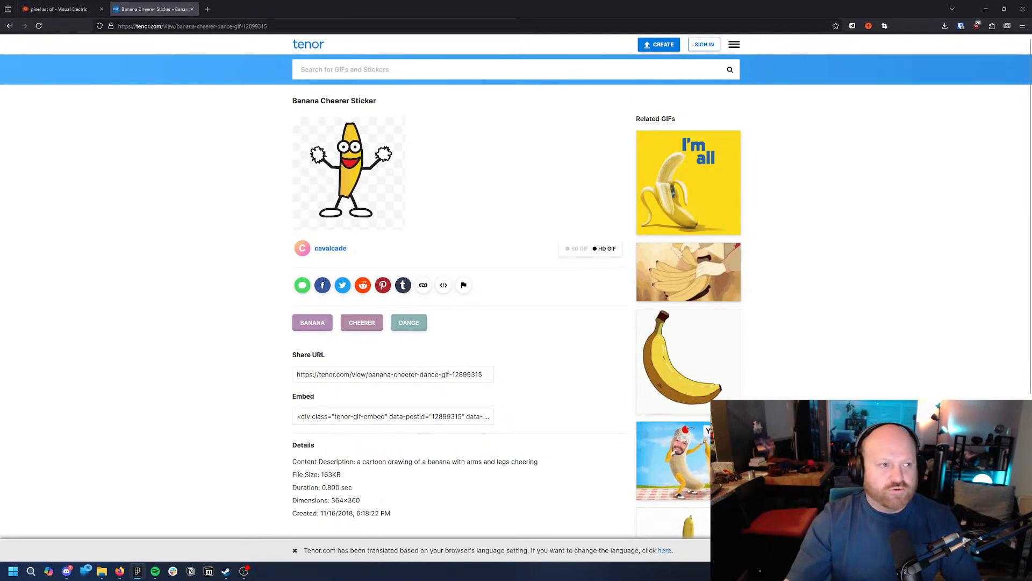
drag(643, 97, 705, 1)
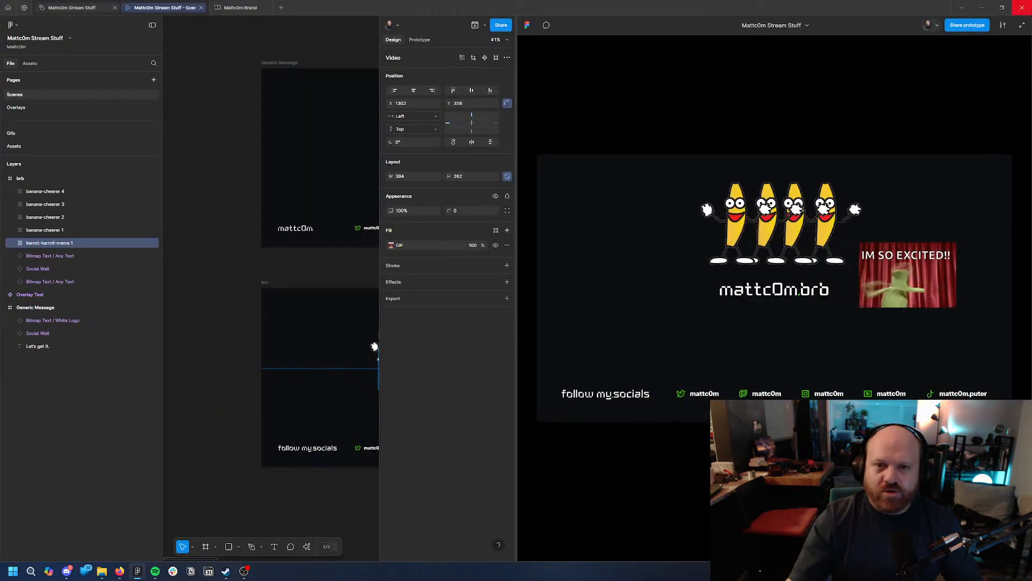
click(1022, 25)
click(1022, 26)
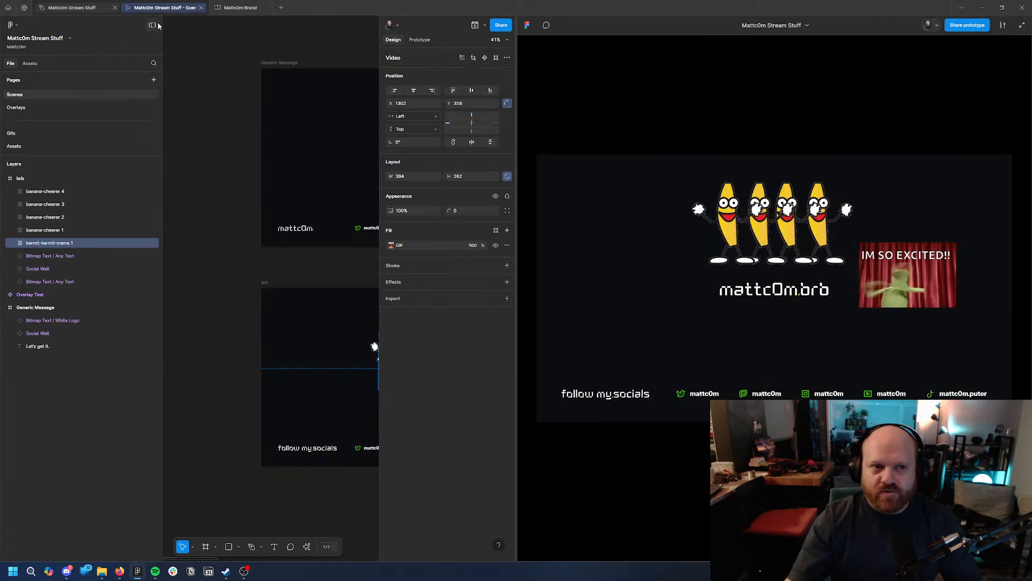
click(201, 9)
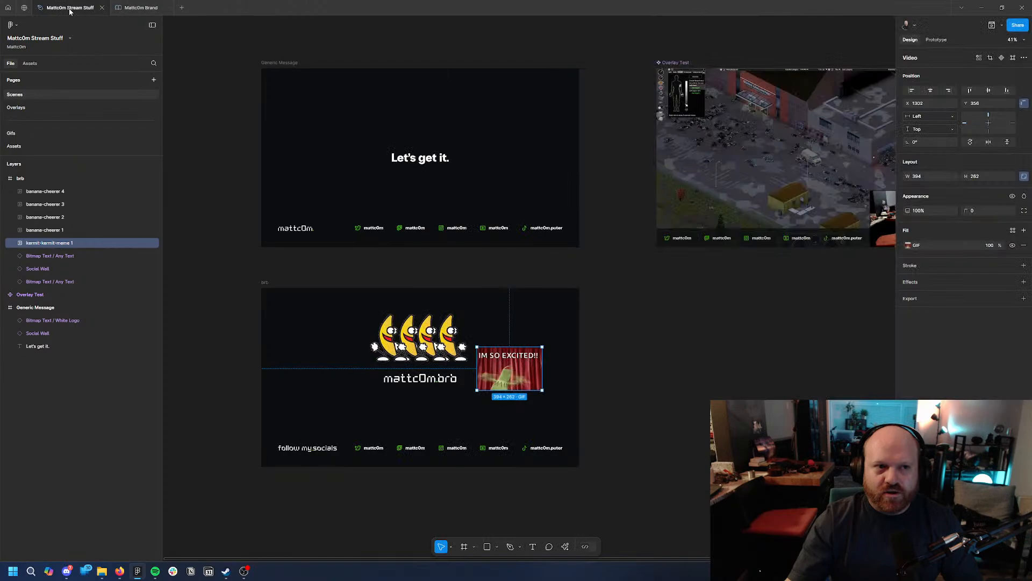
Open a preview of the brb frame, enlarge its window, and reposition it over the canvas.
click(595, 266)
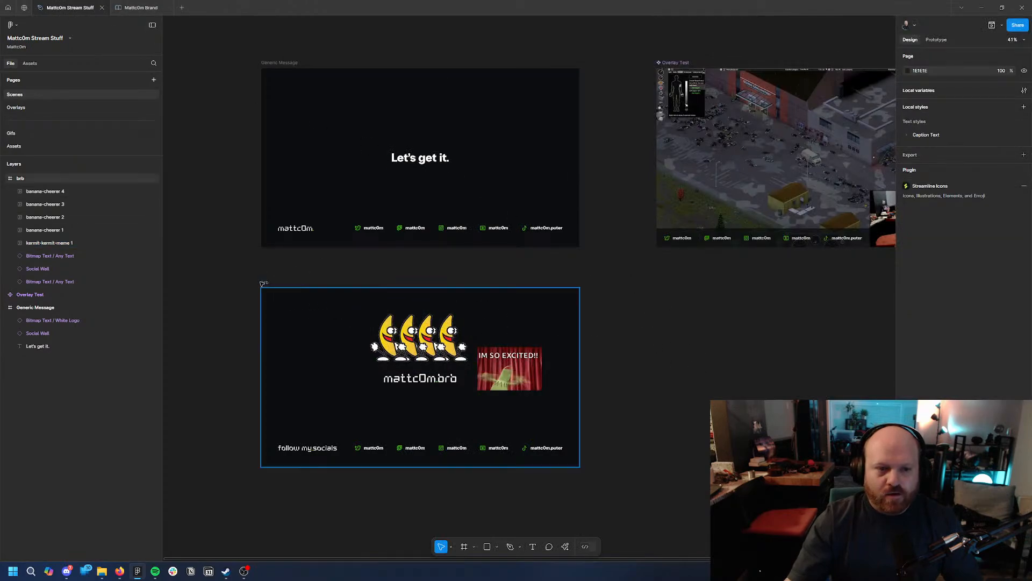
click(265, 283)
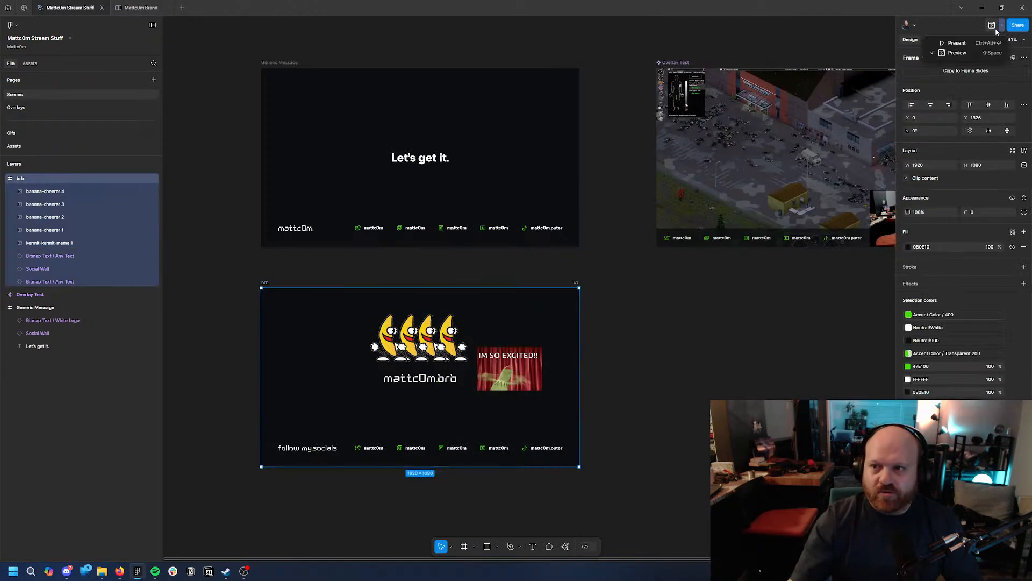
click(960, 54)
drag(164, 69, 583, 79)
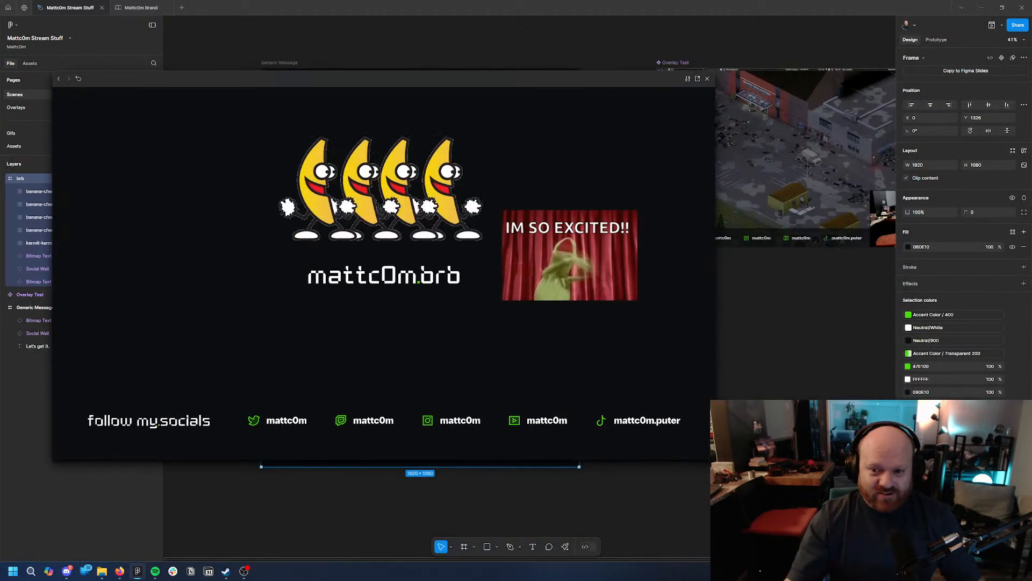
drag(713, 458, 782, 498)
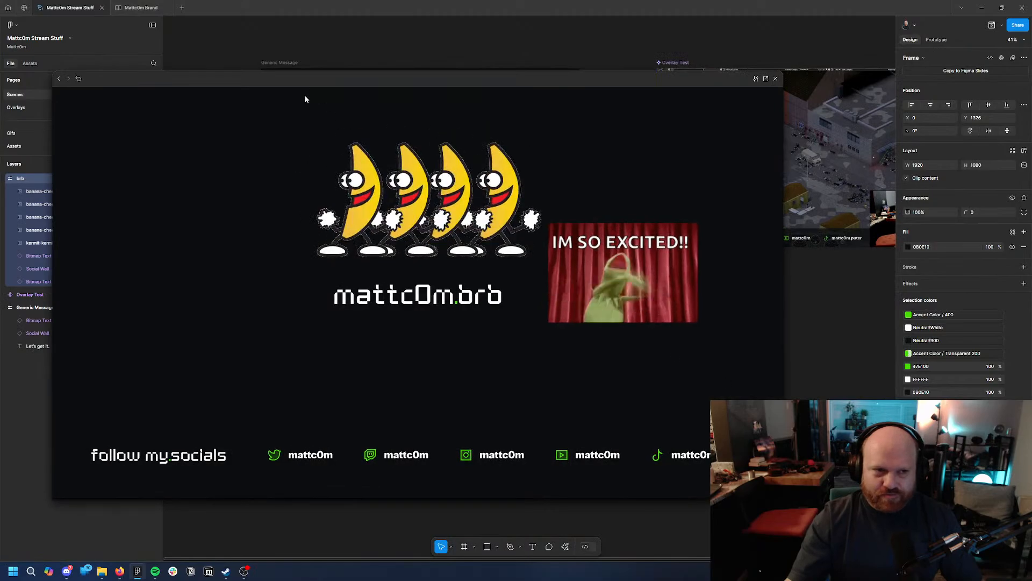
drag(301, 77, 386, 63)
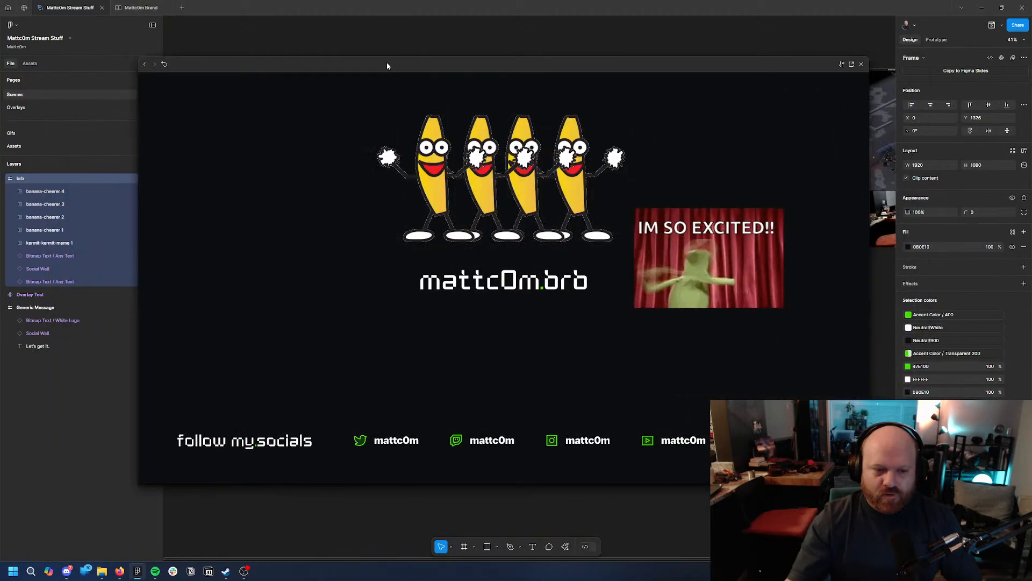
click(137, 571)
click(138, 572)
drag(265, 69, 277, 55)
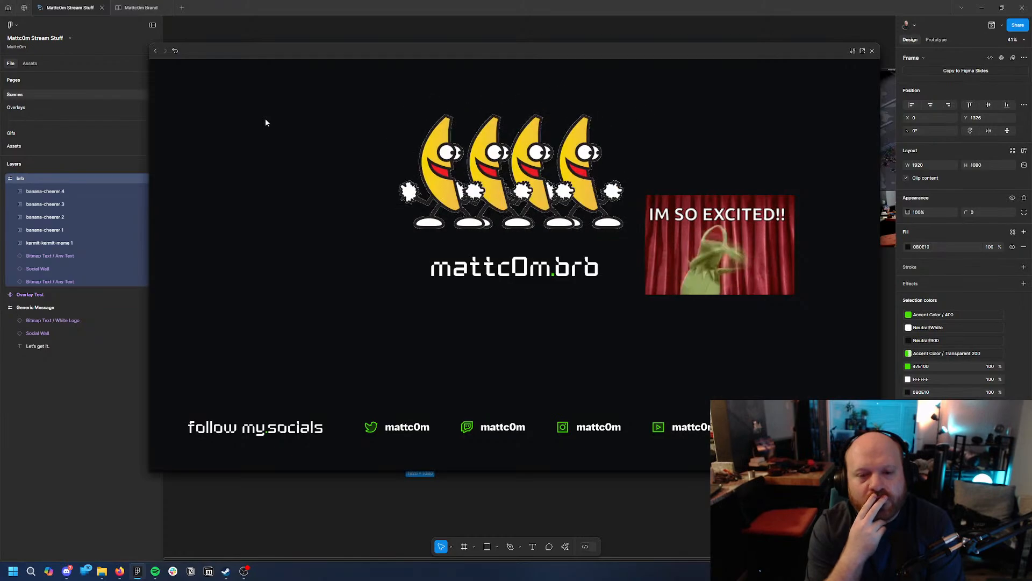
Switch to the browser and search the web in a new tab for "figma preview in another window".
key(alt+Tab)
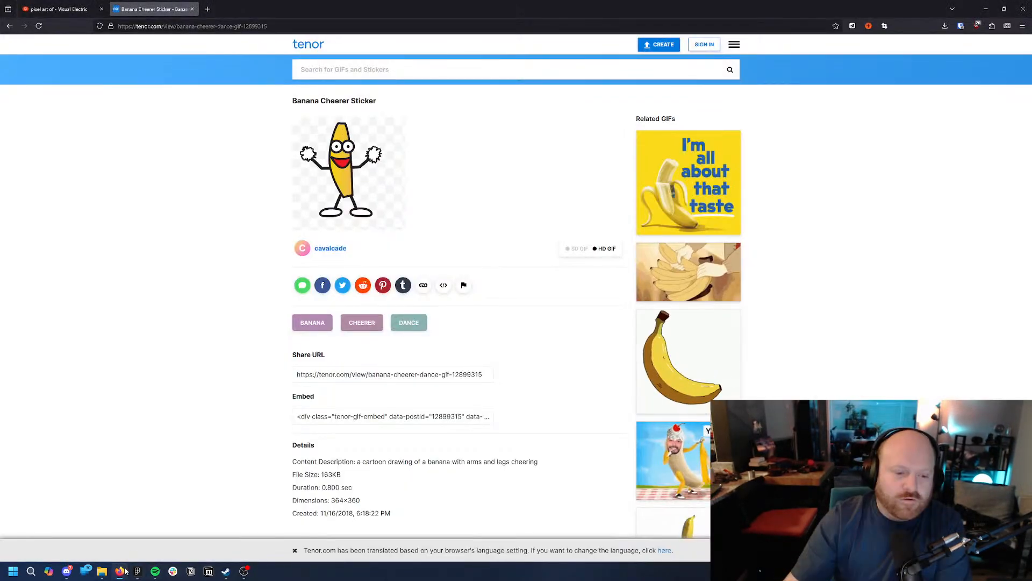
click(209, 13)
text(f)
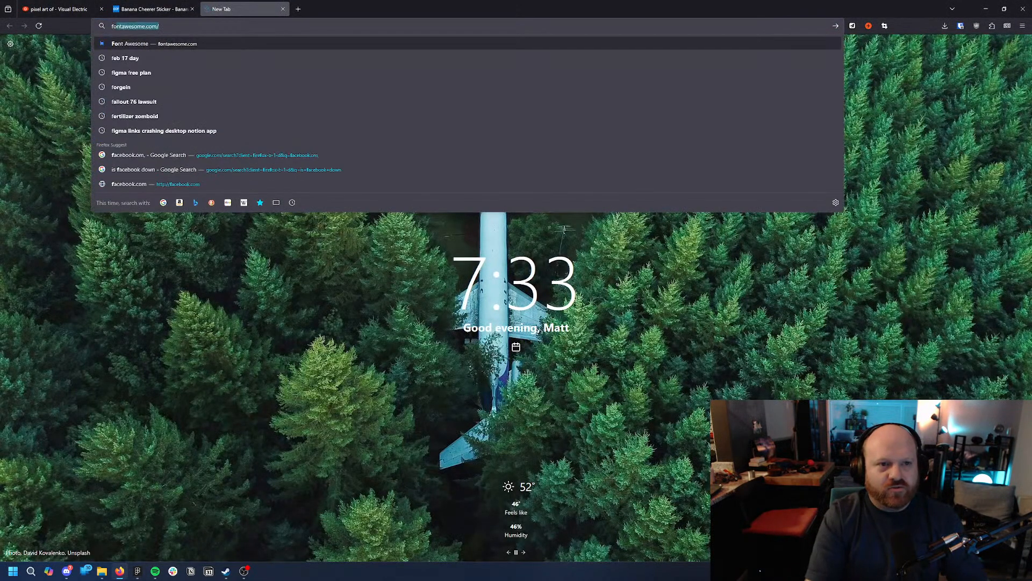
text(igma preview in)
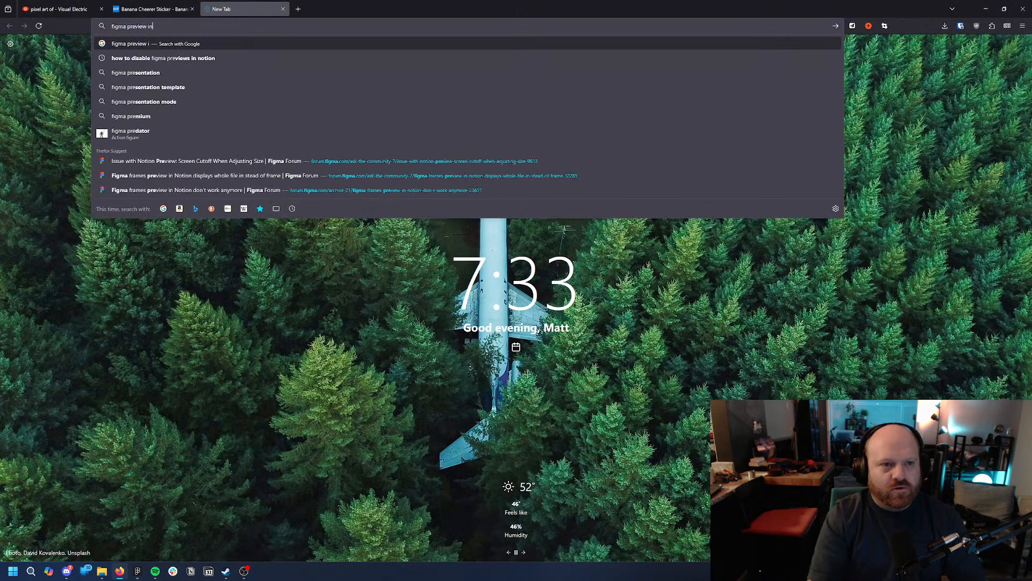
text( another window)
key(Return)
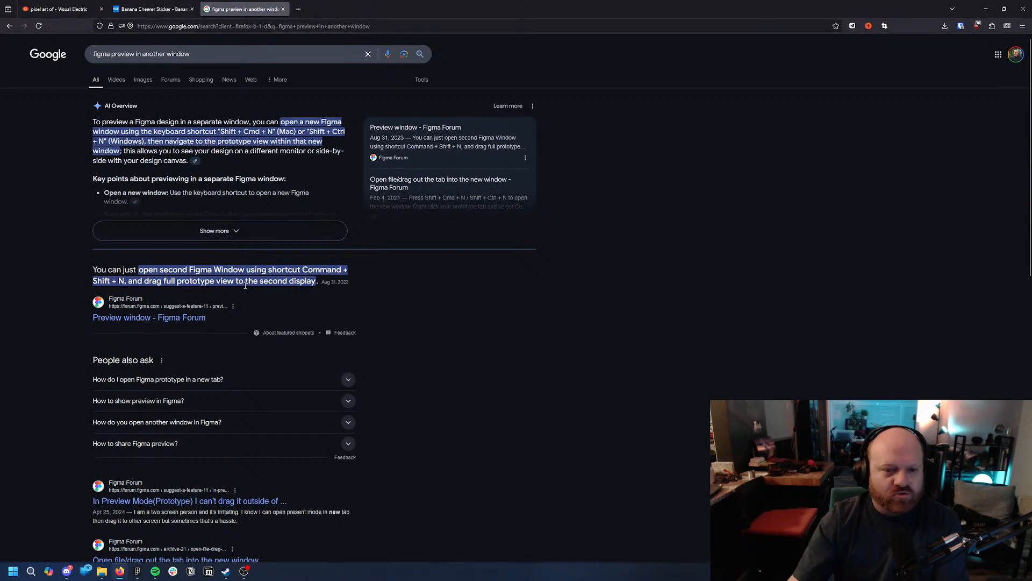
Switch to Figma, open a new Figma window, and move it to the other display.
key(alt+Tab)
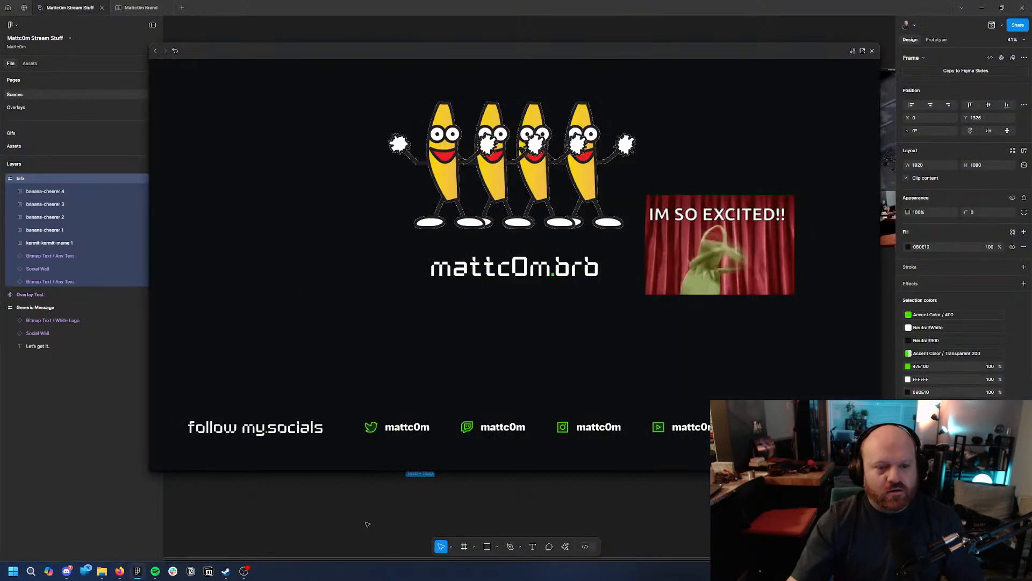
key(ctrl+shift+n)
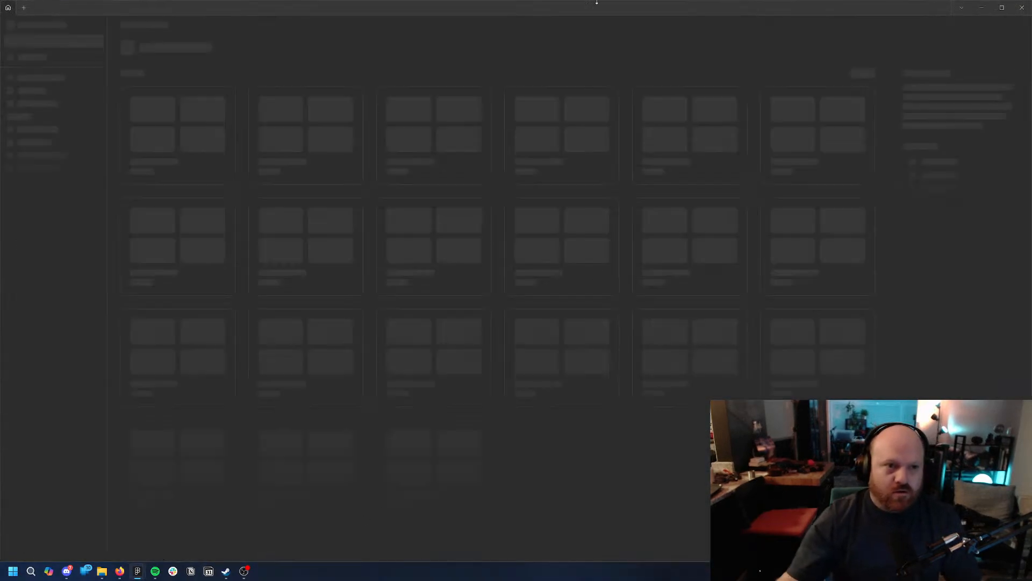
drag(597, 3, 0, 85)
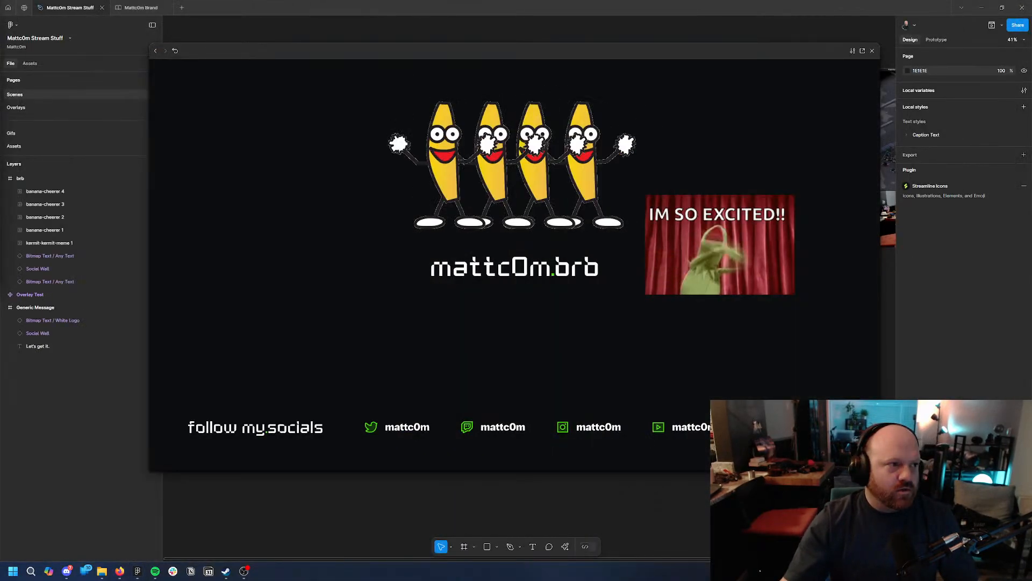
key(alt+Tab)
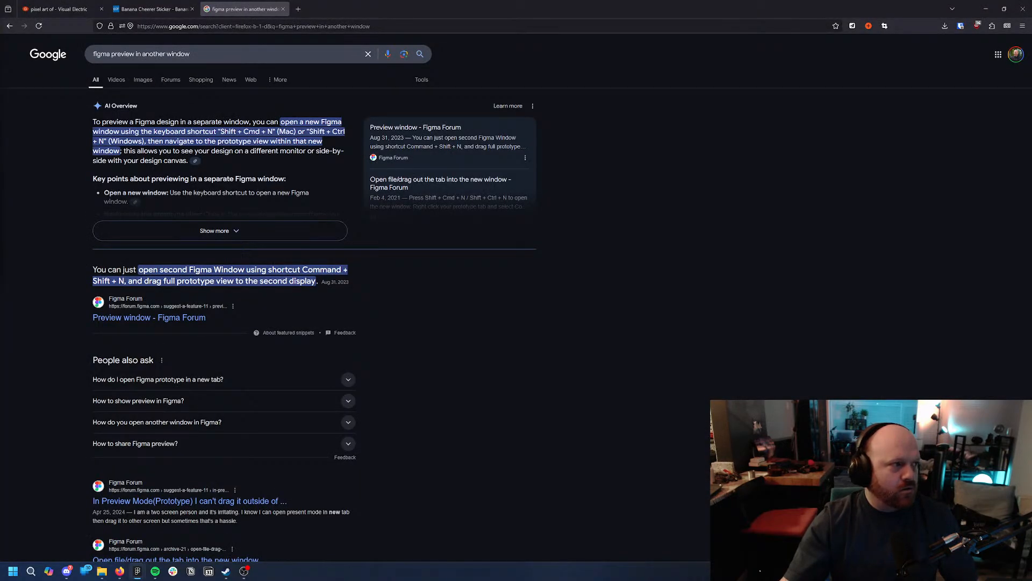
Switch to Figma, select the brb frame, and open its preview in its own tab.
key(alt+Tab)
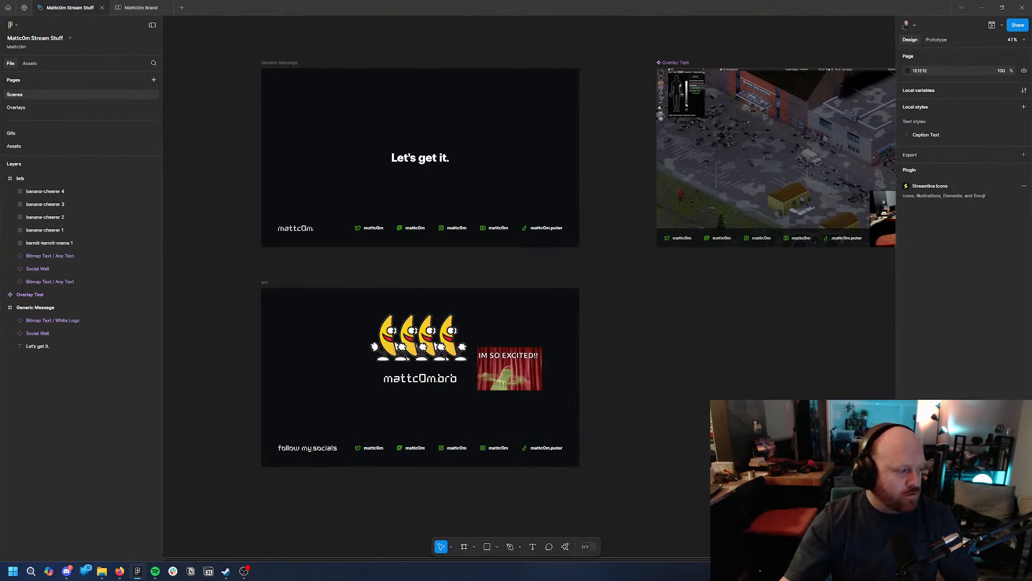
mouse_move(139, 573)
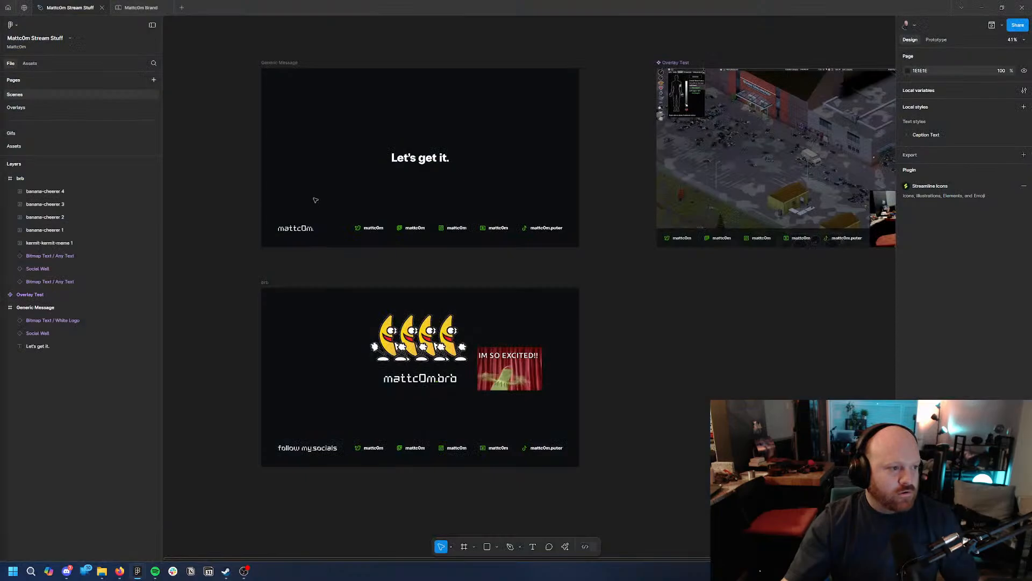
click(273, 283)
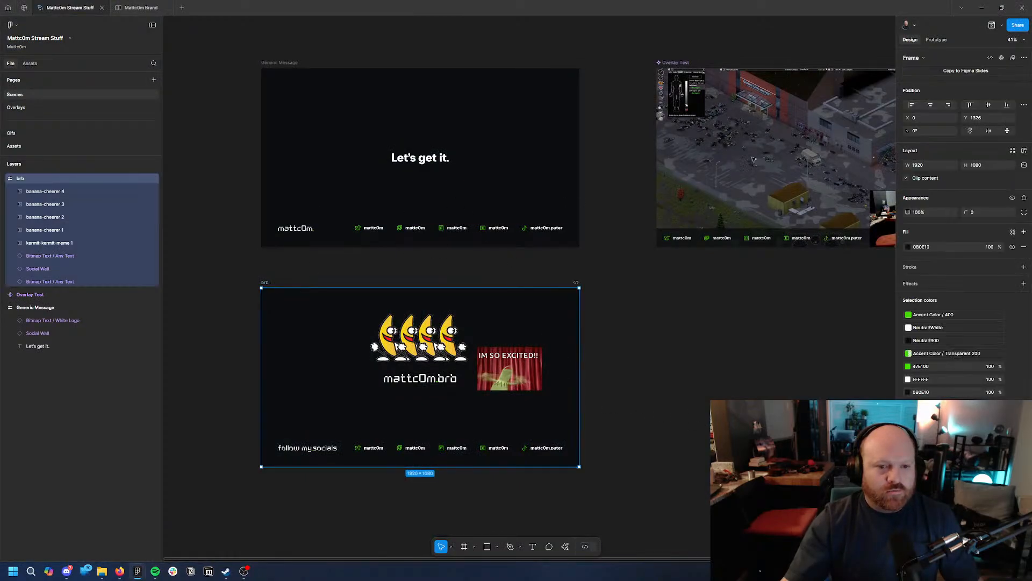
click(997, 27)
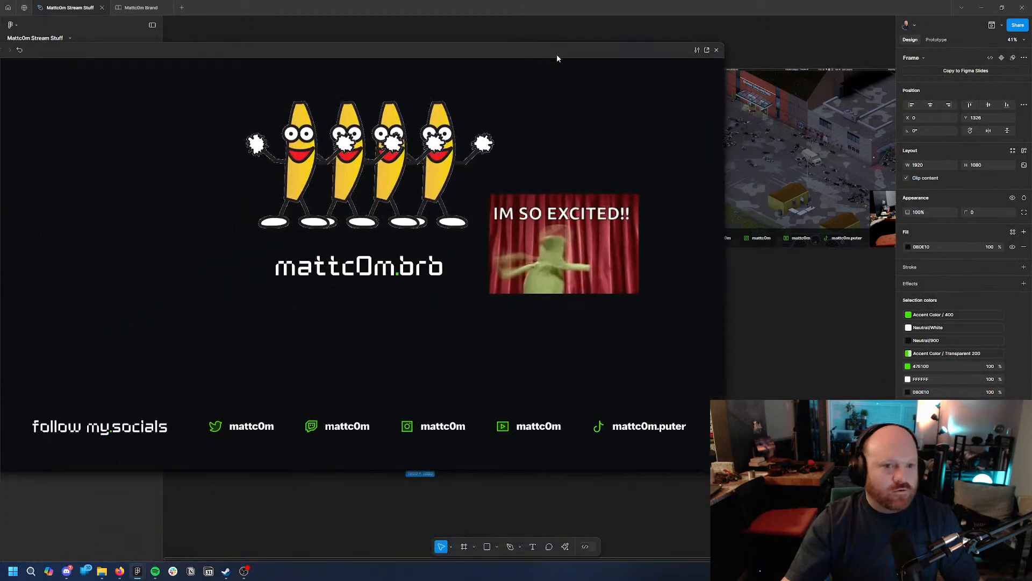
click(716, 50)
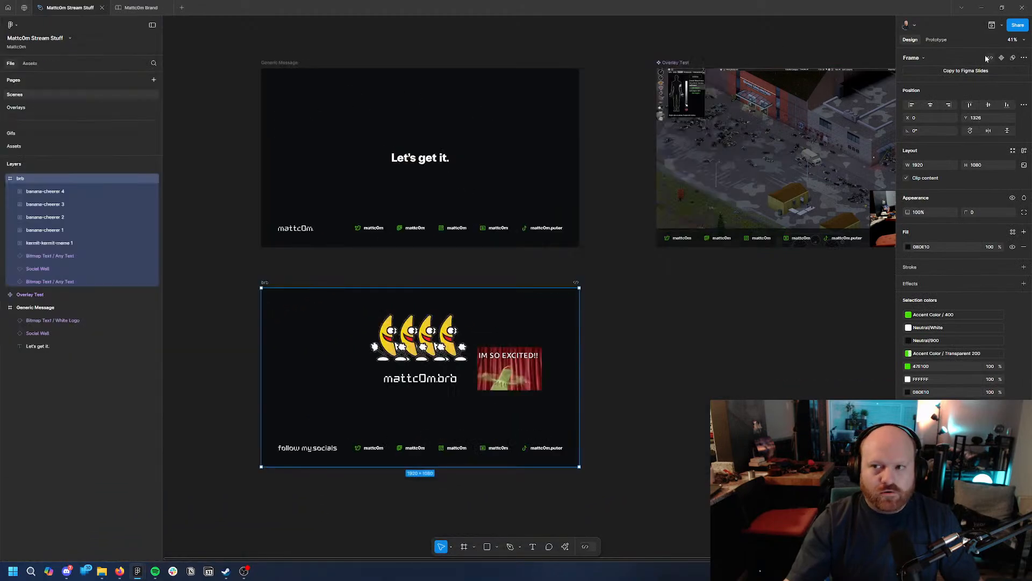
click(974, 56)
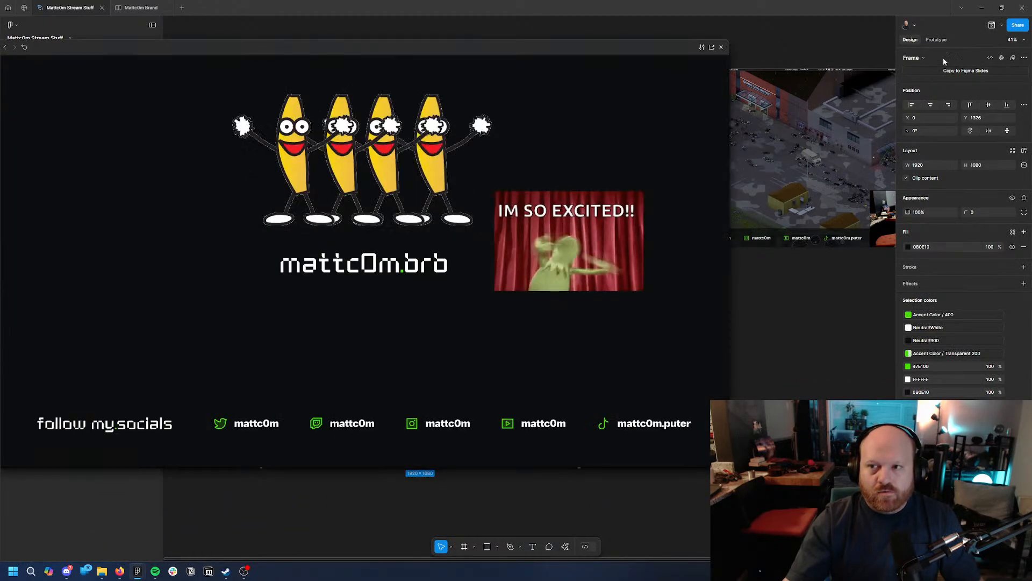
click(677, 47)
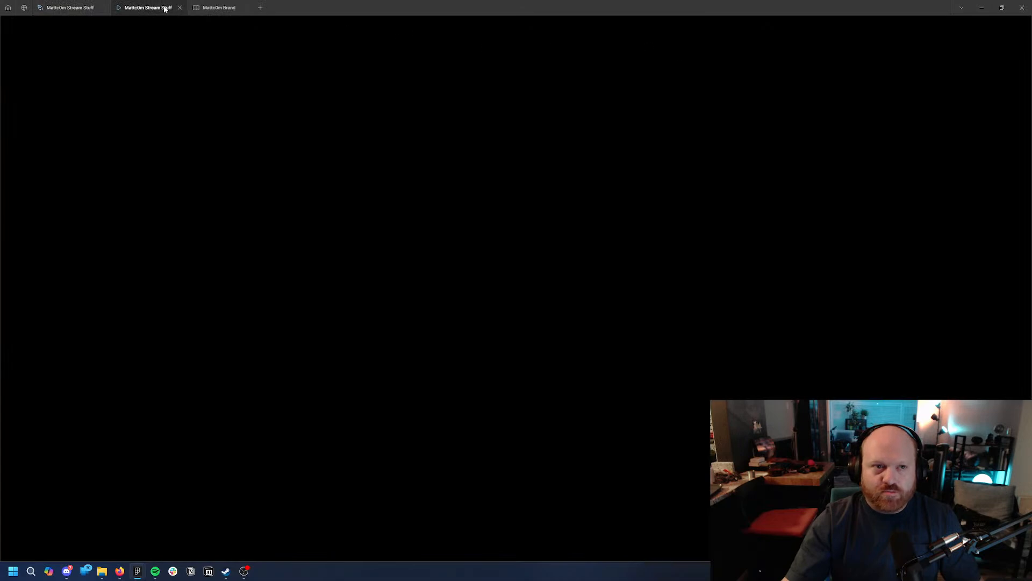
Detach the brb preview tab into a separate window, bring that window over the canvas, and switch to OBS.
drag(150, 9, 0, 9)
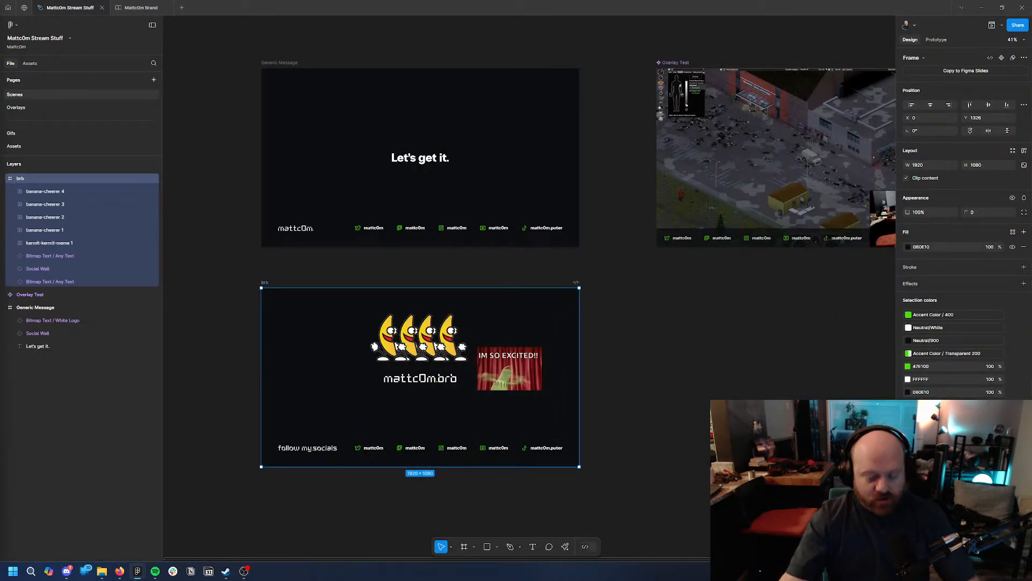
drag(0, 124, 0, 14)
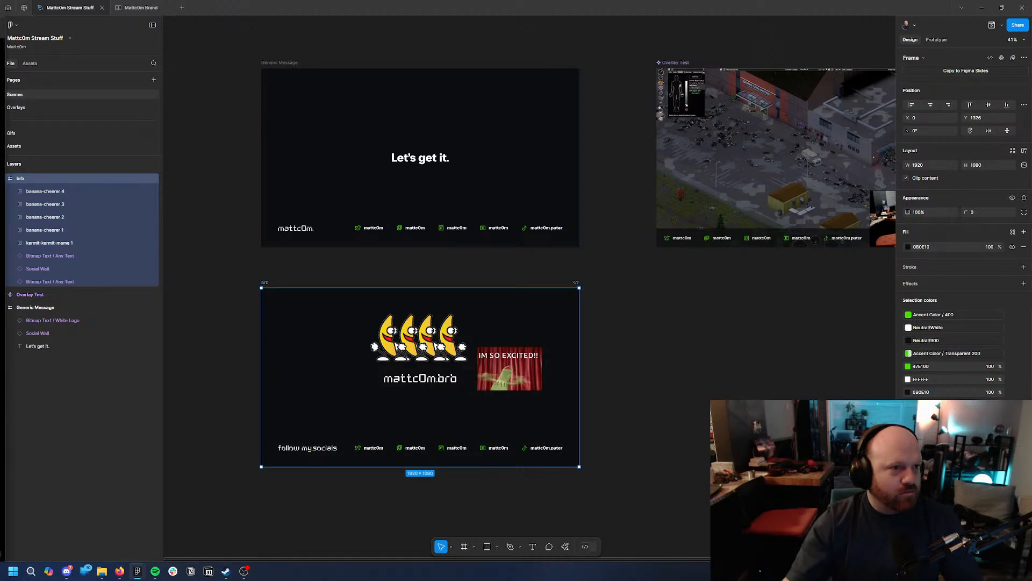
drag(0, 47, 807, 18)
drag(353, 19, 380, 19)
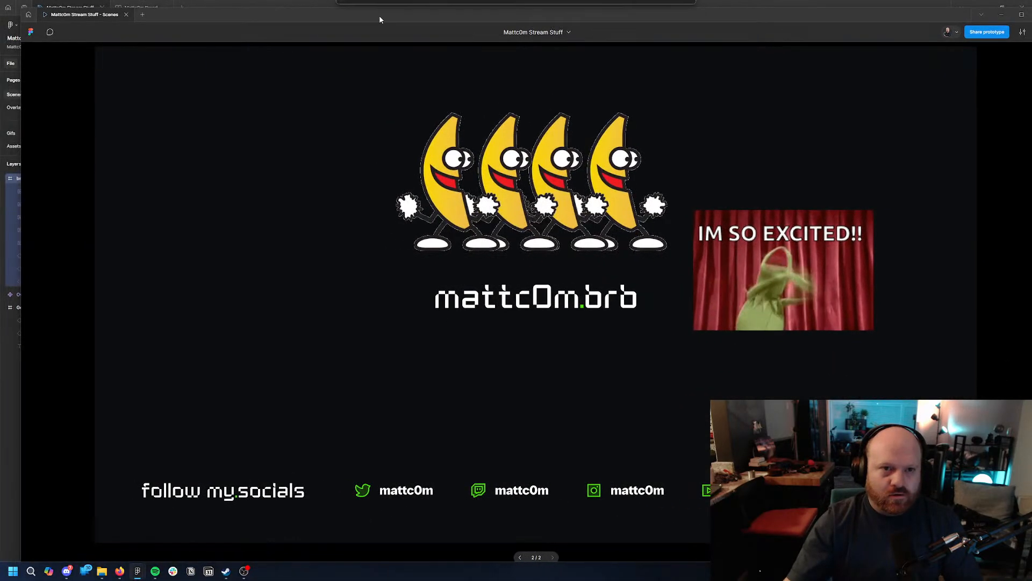
click(244, 573)
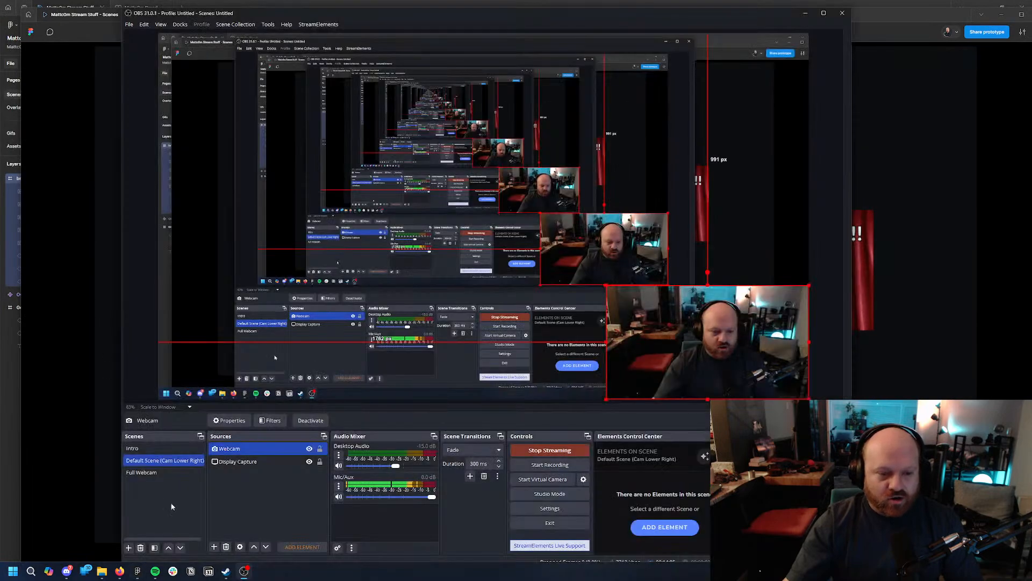
click(129, 548)
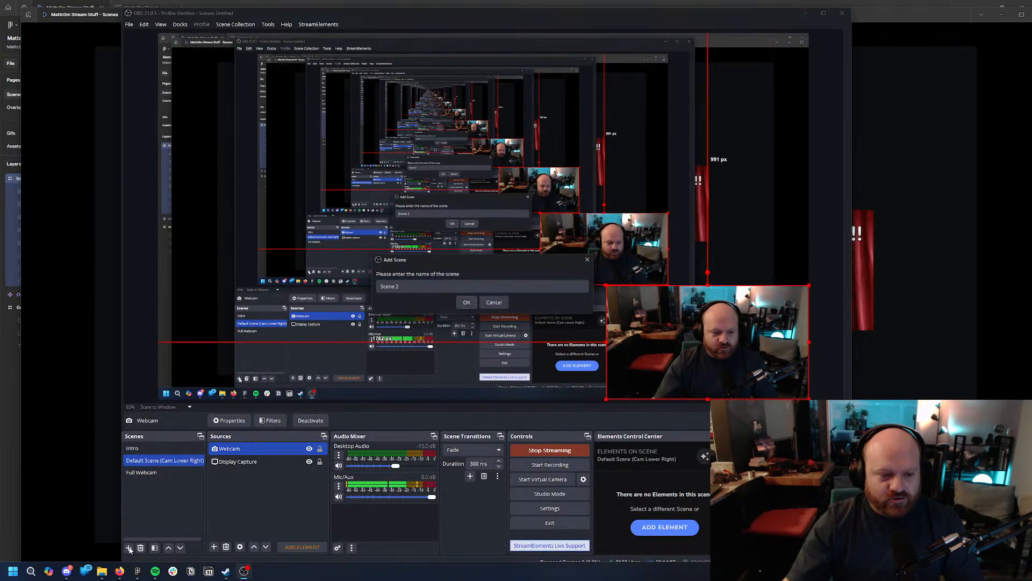
click(494, 302)
right_click(157, 461)
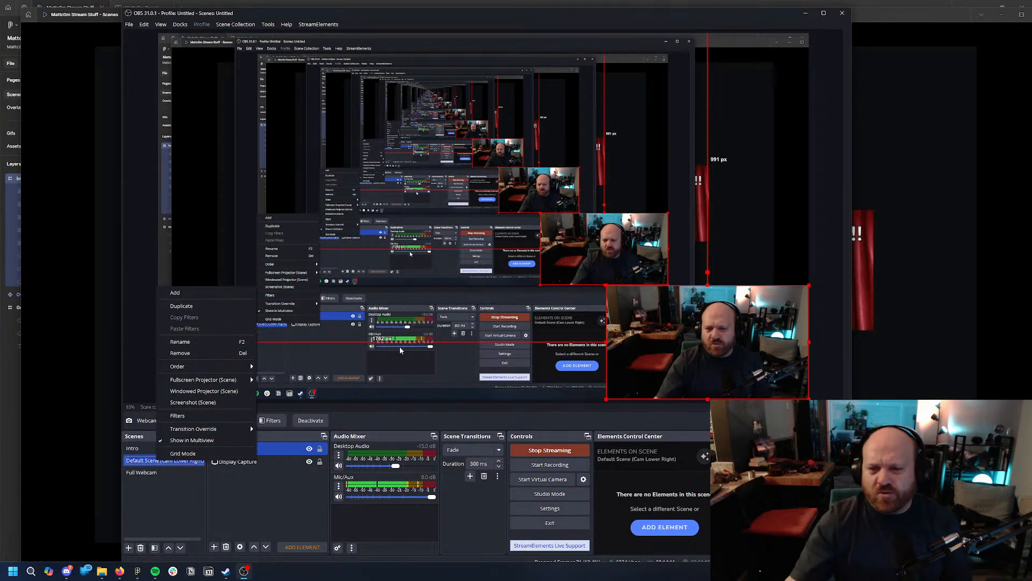
click(153, 507)
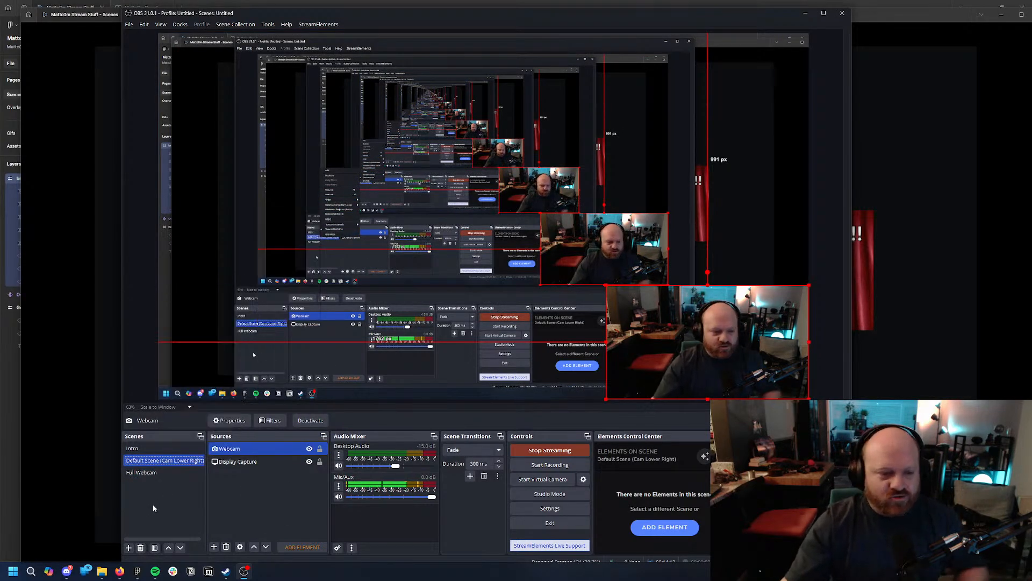
Add a scene named BRB in OBS and bring the detached brb preview window to the front.
click(128, 547)
text(B)
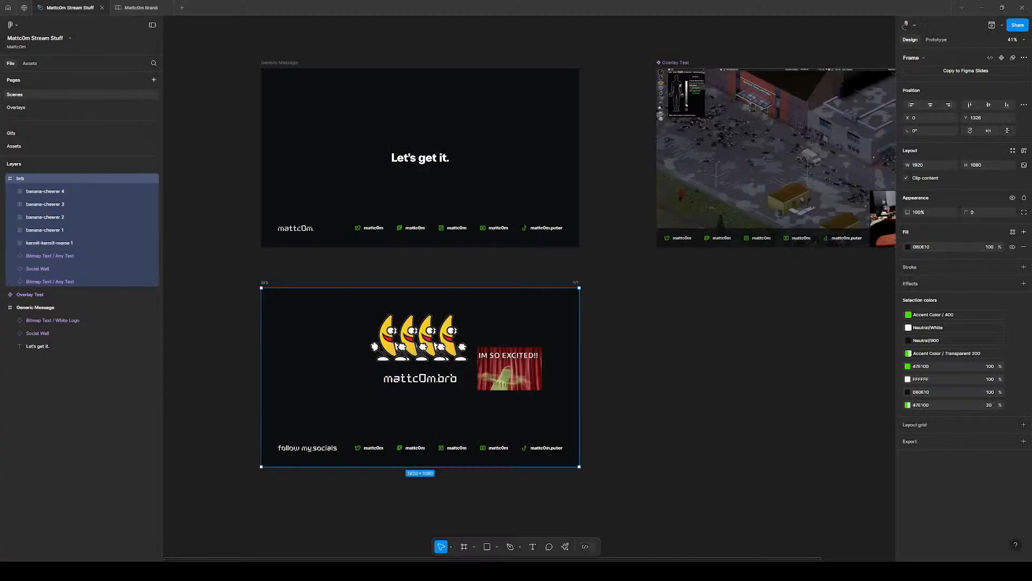
key(alt+Tab)
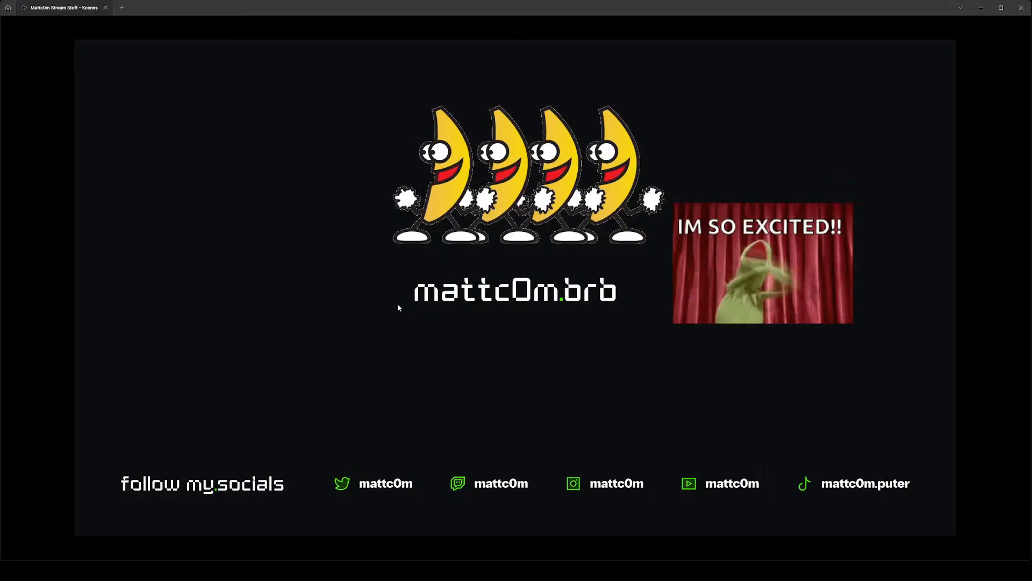
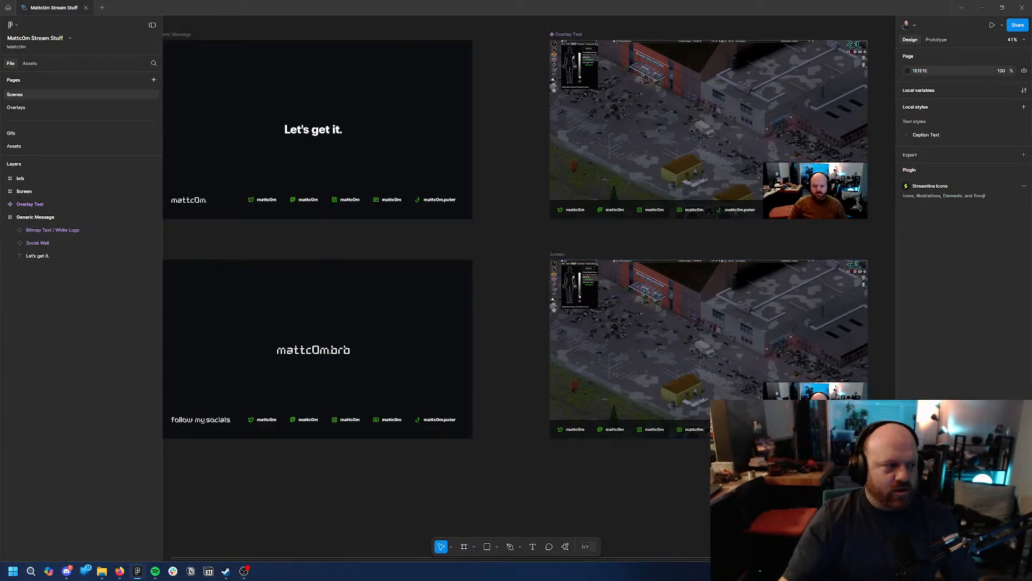
Switch to OBS, show the BRB scene, and return to Default Scene (Cam Lower Right).
key(alt+Tab)
key(alt+Tab)
key(alt+Tab)
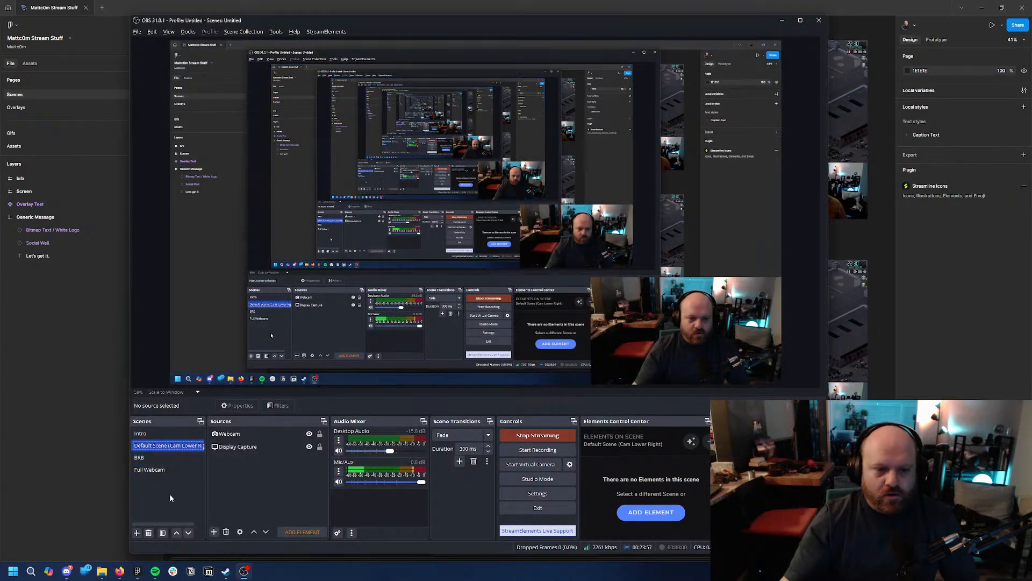
click(153, 458)
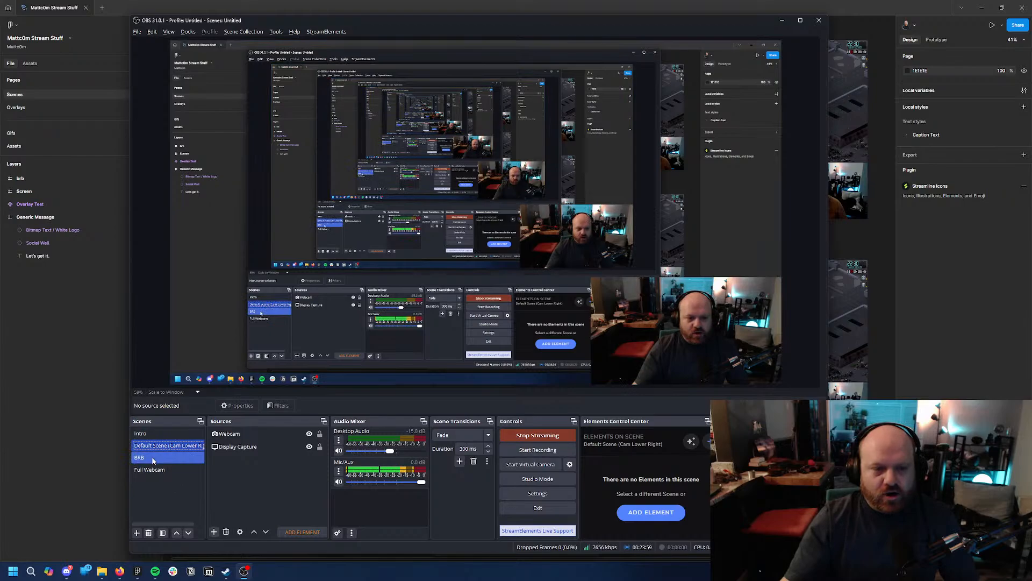
click(151, 460)
click(152, 446)
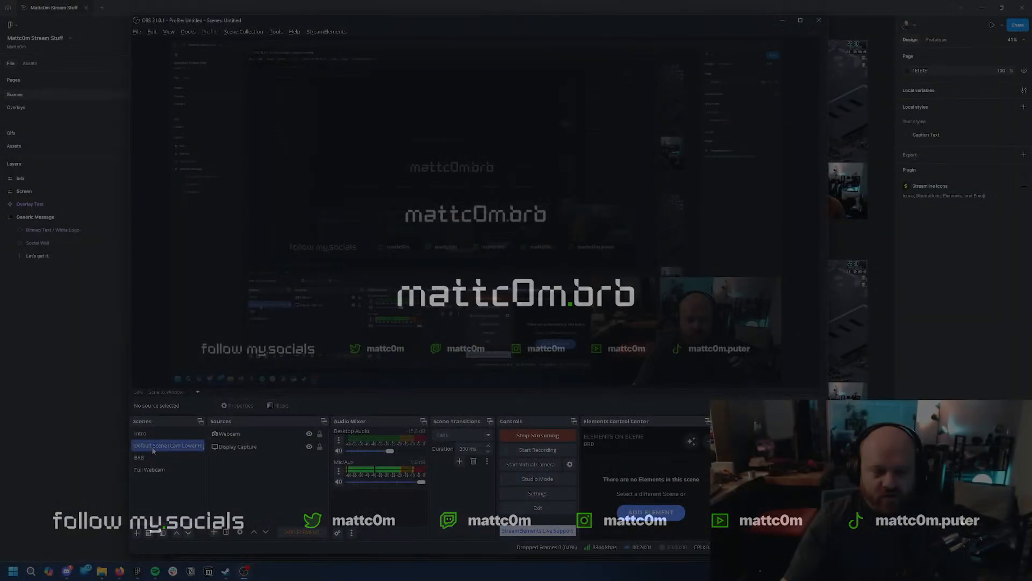
Switch to Figma and examine the Screen frame's webcam area and social bar up close.
click(844, 473)
drag(820, 482, 622, 468)
scroll(438, 326, up, 3)
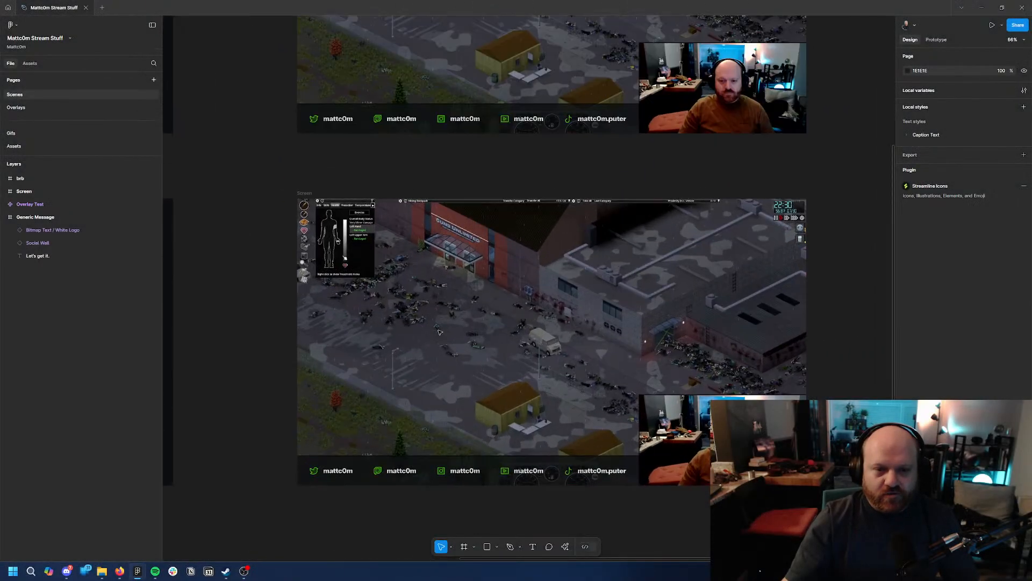
scroll(491, 392, down, 2)
scroll(562, 342, up, 4)
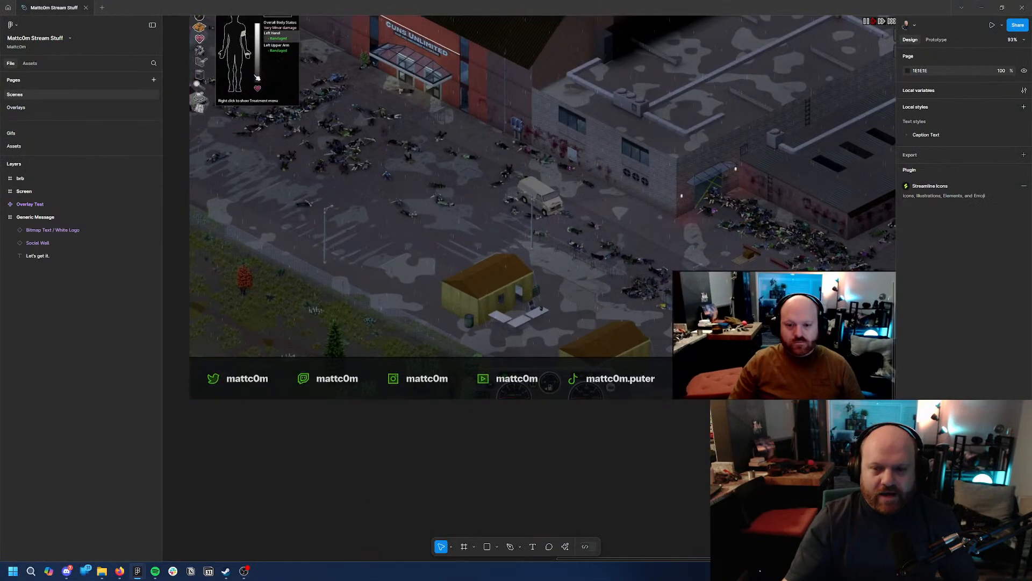
drag(730, 325, 646, 273)
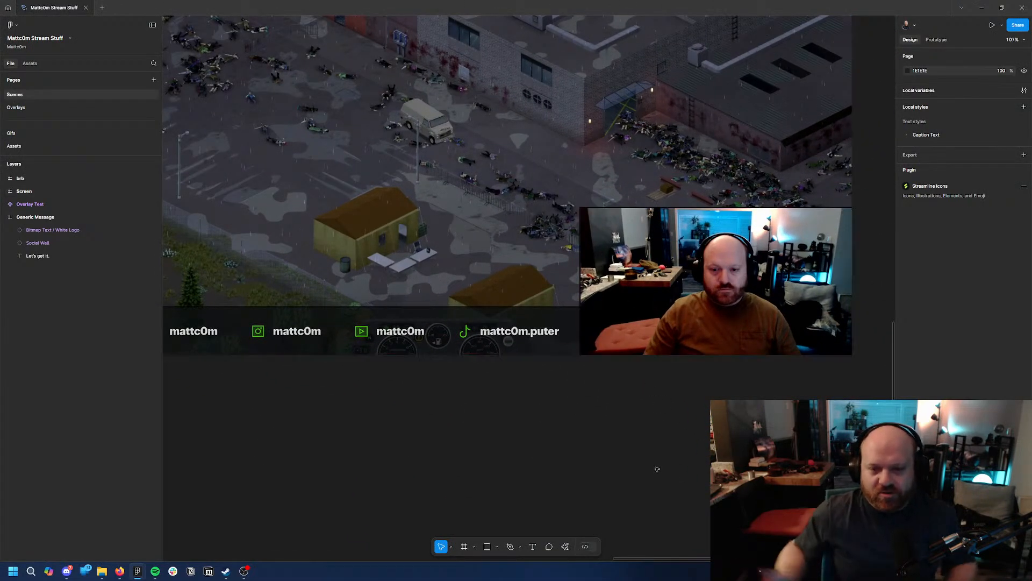
scroll(657, 469, down, 3)
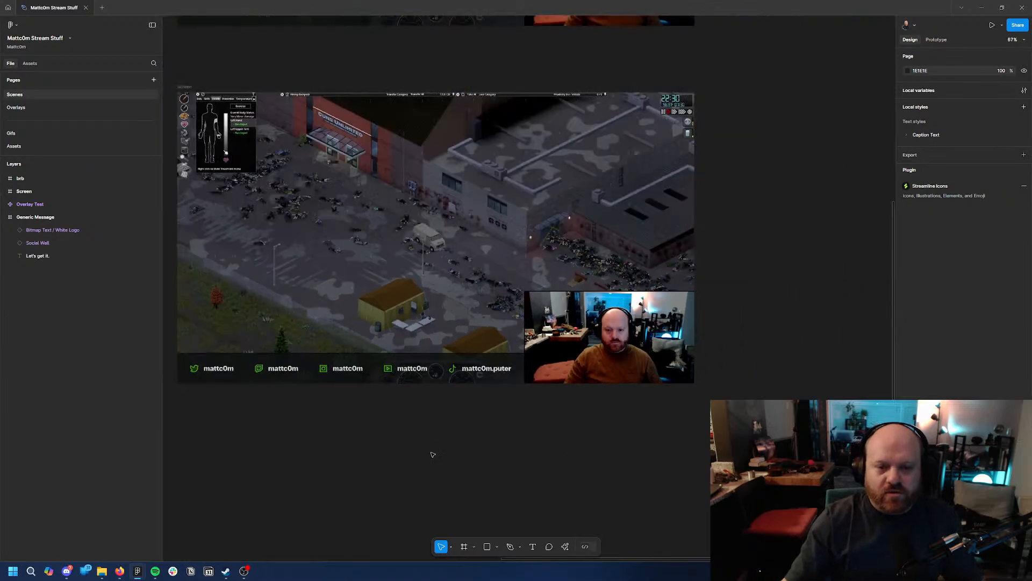
drag(431, 451, 576, 411)
Select the Social Wall + Black Frame layer in the Screen frame and examine its opacity, fill and stroke settings.
double_click(668, 352)
double_click(668, 352)
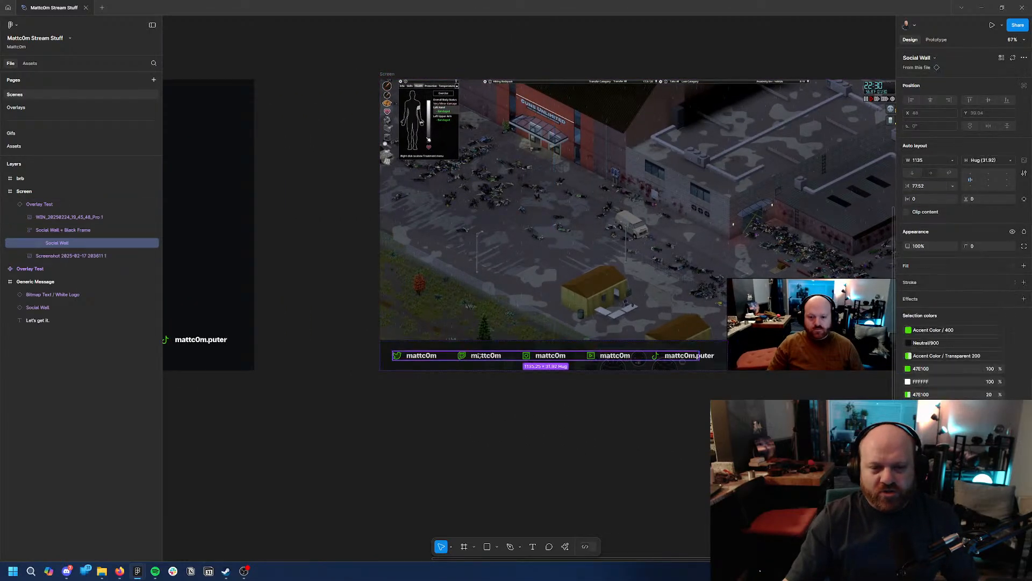
key(Escape)
double_click(667, 348)
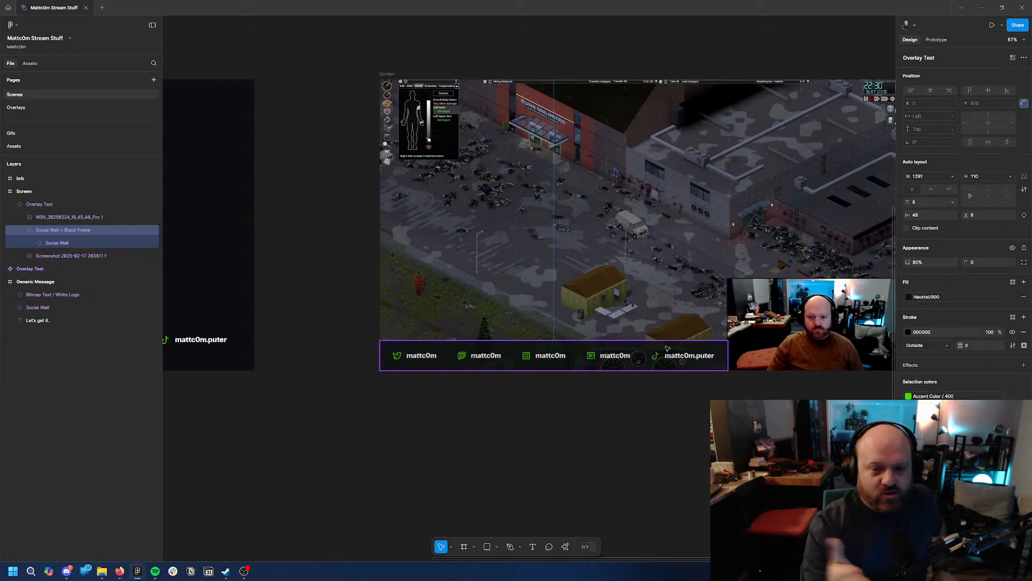
key(Escape)
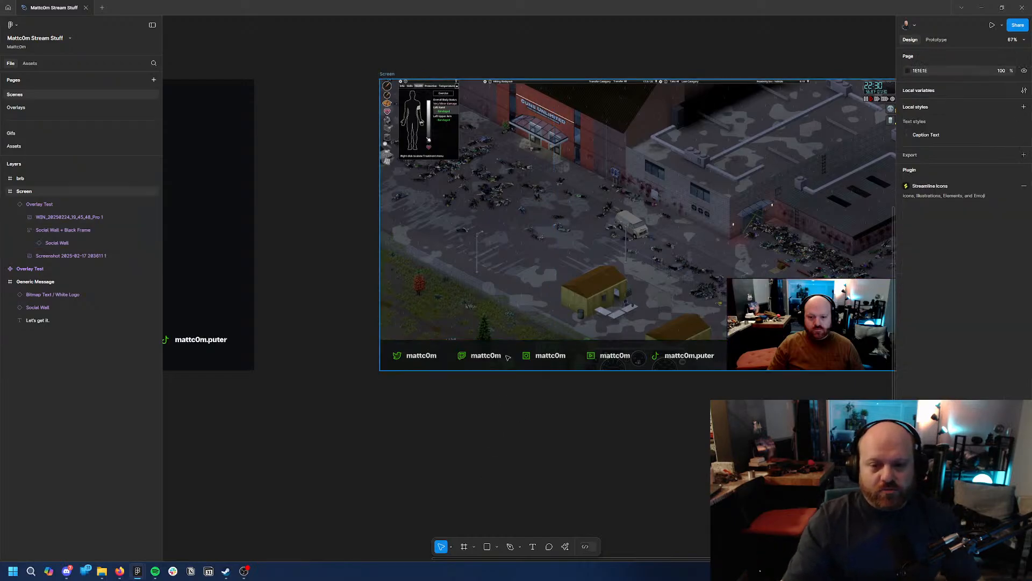
click(513, 354)
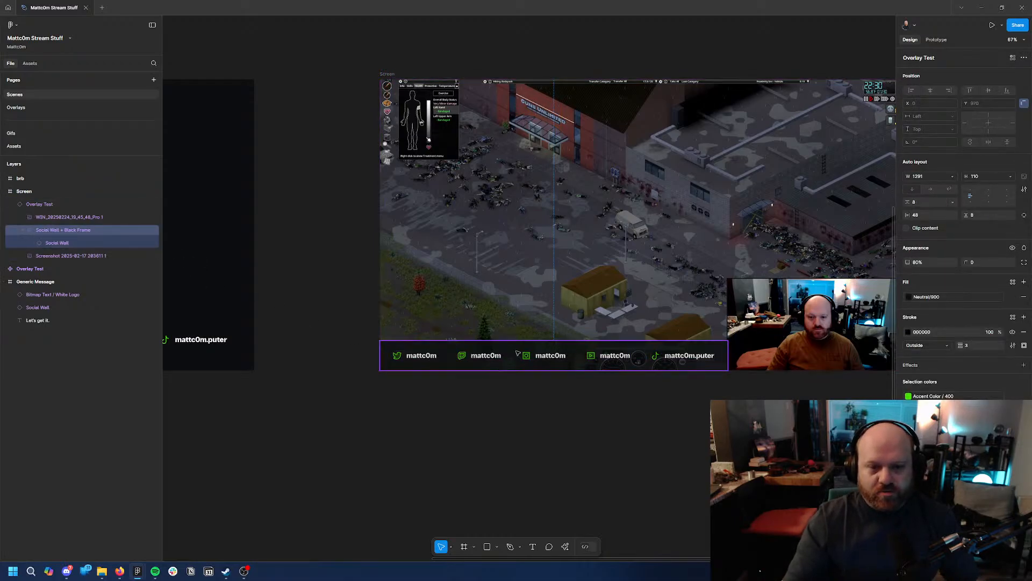
scroll(517, 353, up, 5)
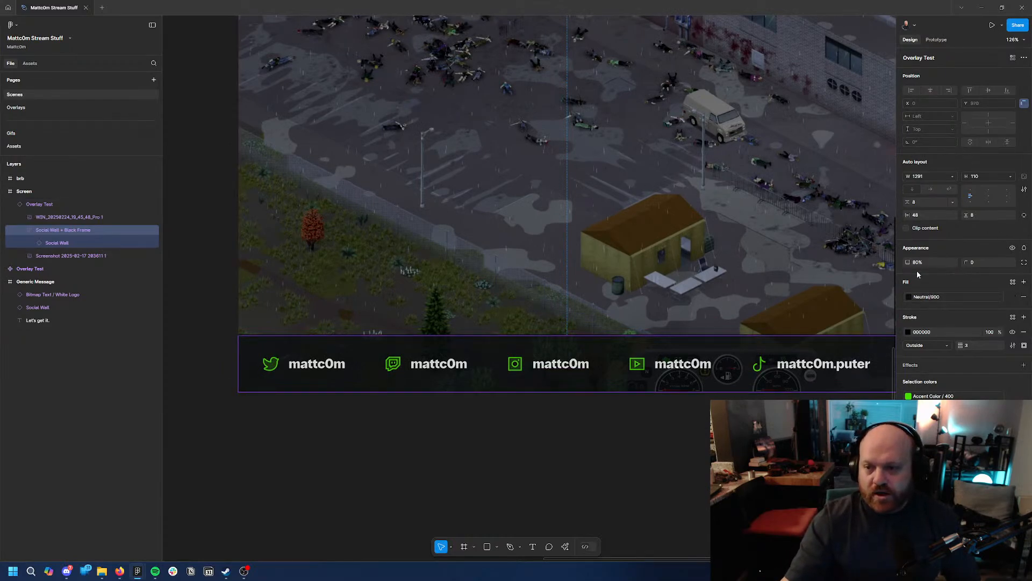
click(675, 426)
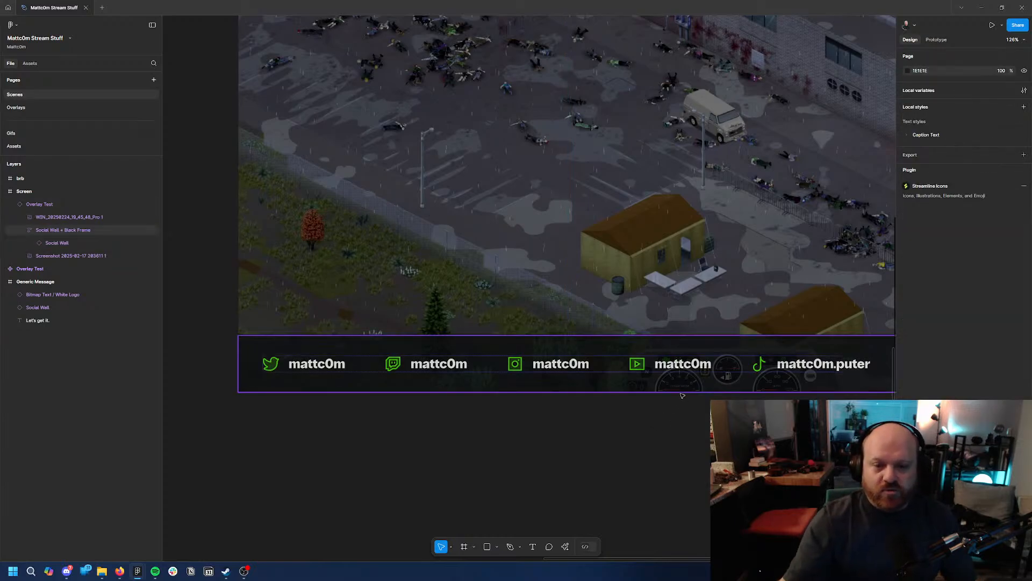
Copy the Screen frame's Social Wall + Black Frame layer using a Copy/Paste as option.
scroll(657, 436, down, 3)
click(518, 353)
double_click(517, 353)
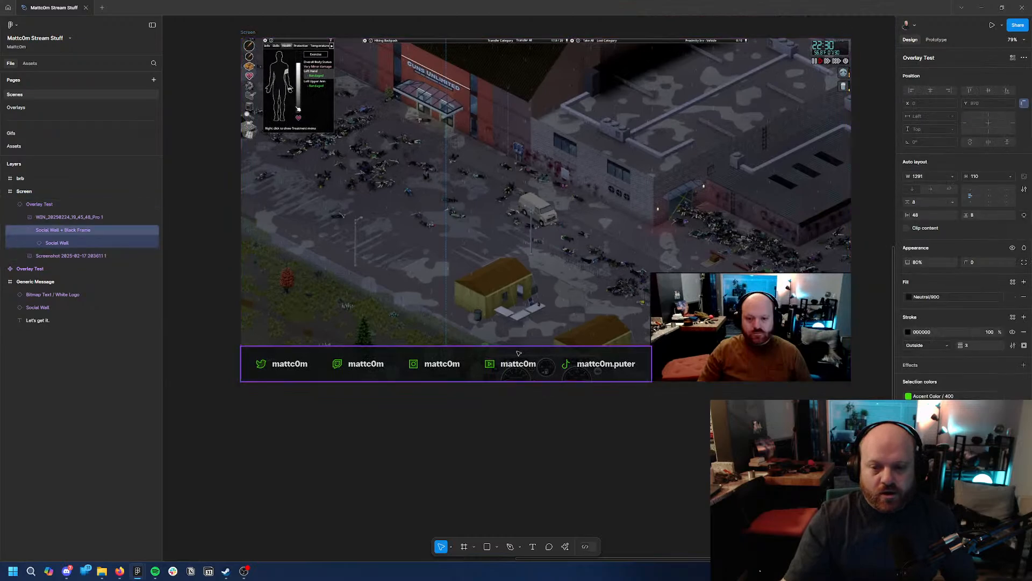
right_click(518, 353)
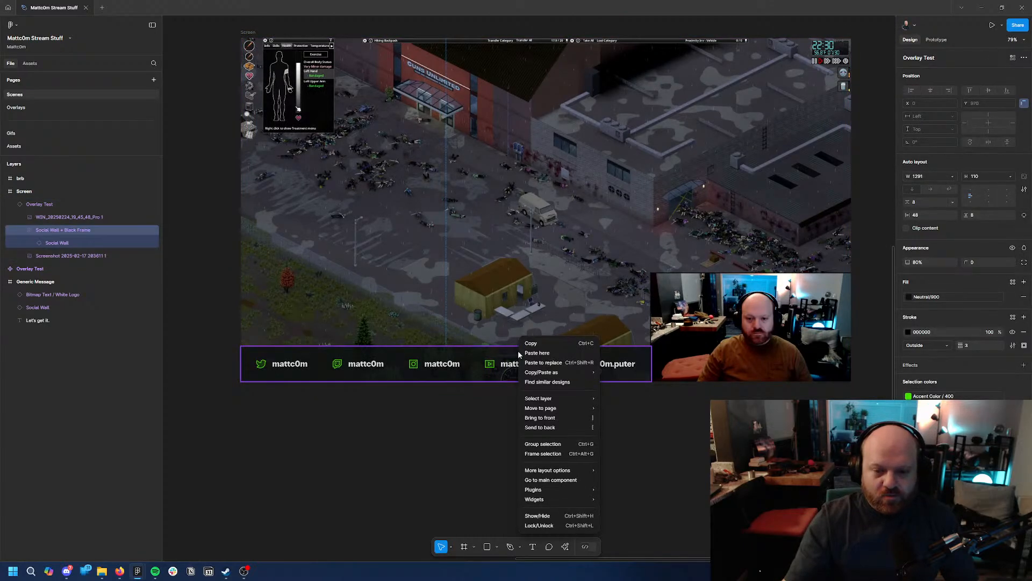
mouse_move(559, 372)
click(619, 392)
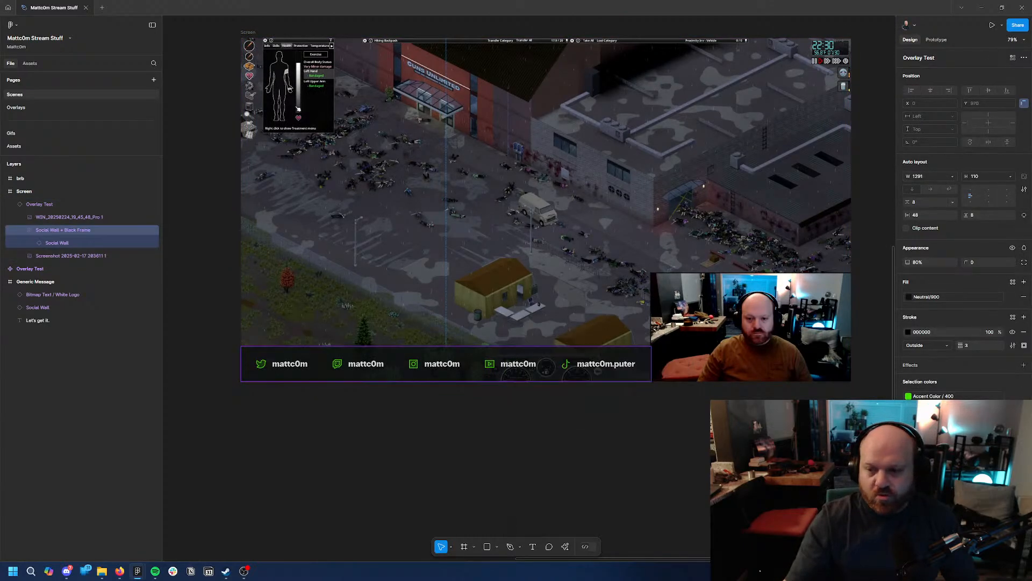
Export the Screen frame's Social Wall + Black Frame layer and browse Desktop > Stream and its Images folder for a save location.
scroll(962, 226, down, 2)
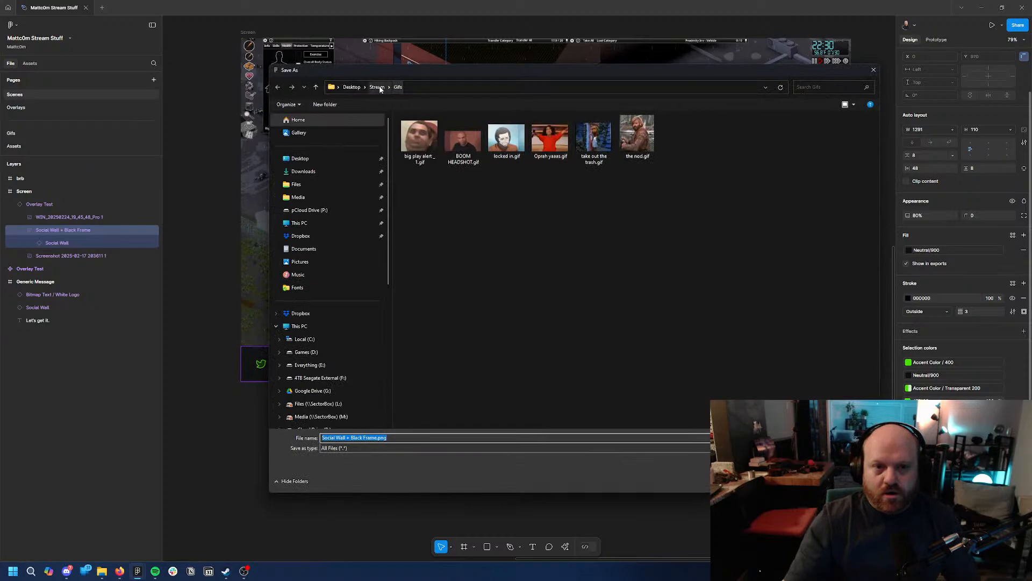
click(378, 87)
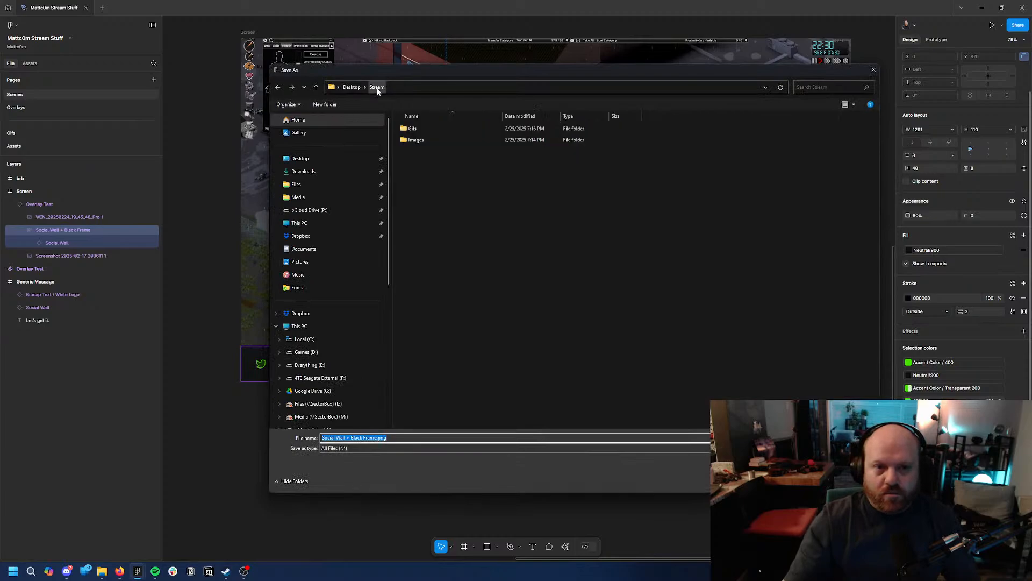
double_click(411, 140)
key(alt+Left)
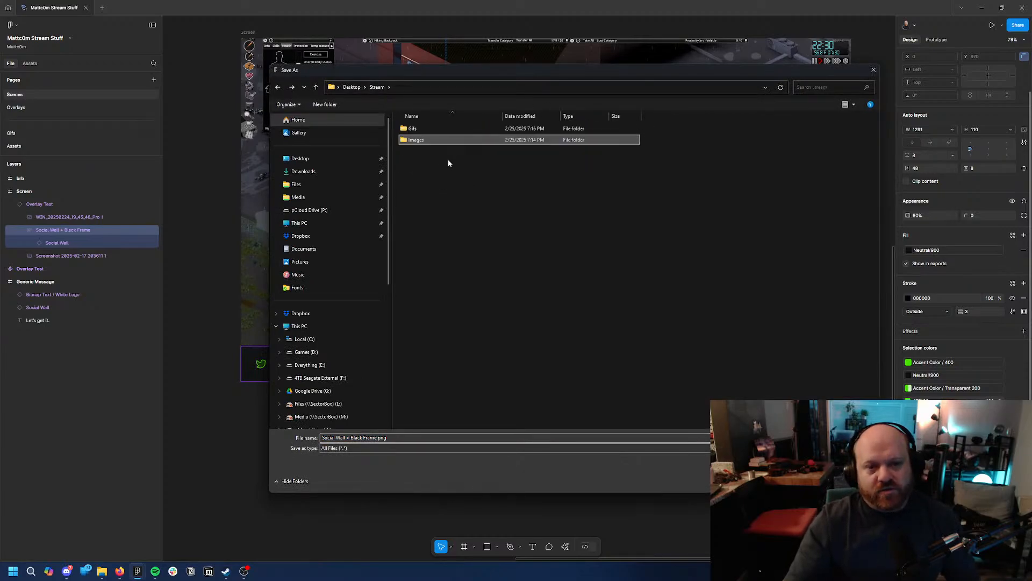
key(Return)
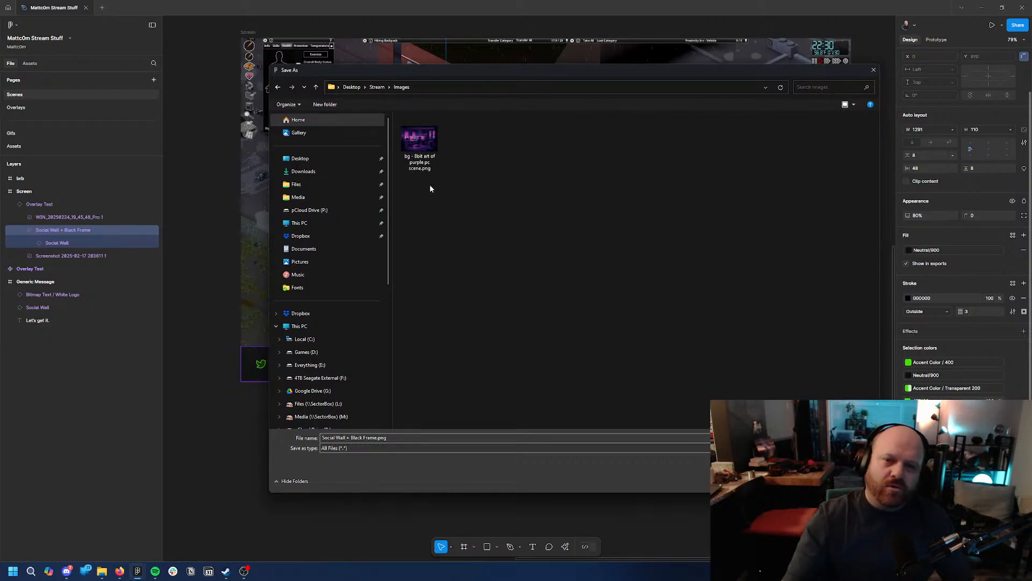
key(alt+Left)
Rename the Gifs folder inside Stream as Overlays and open it.
click(416, 130)
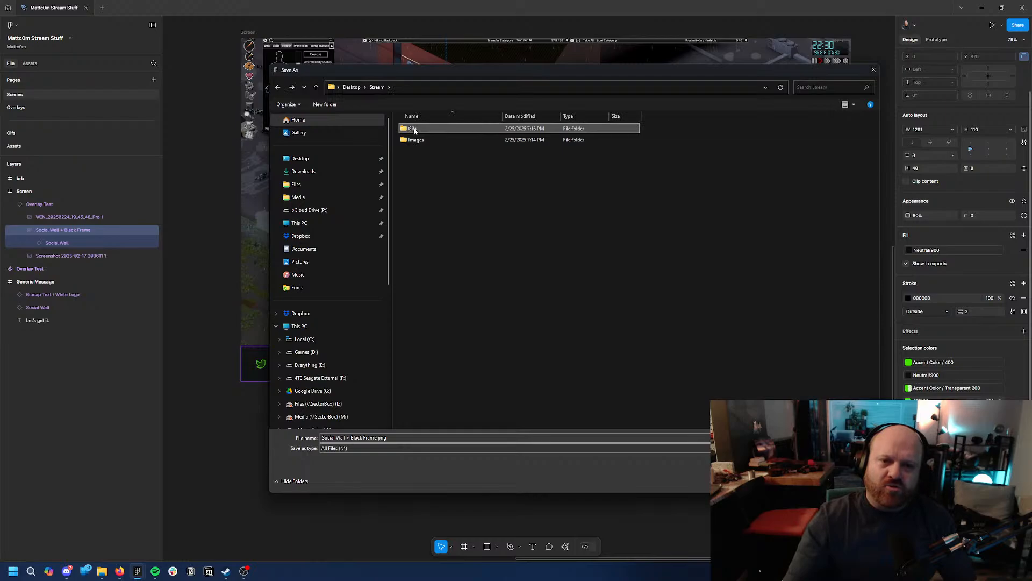
click(414, 131)
text(Overlays)
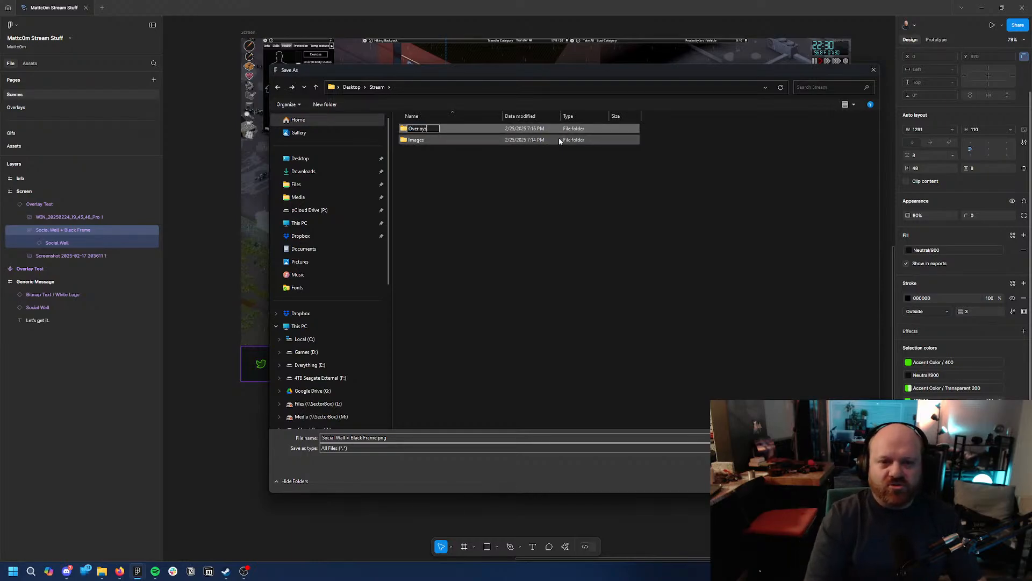
key(Return)
key(Return)
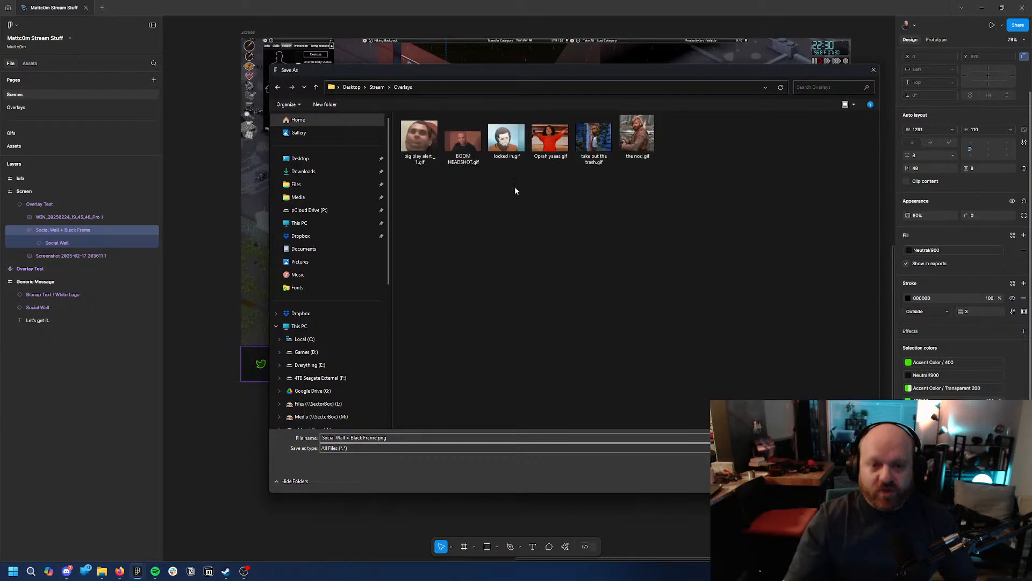
Save the exported social bar as Social Wall + Black Frame.png in the Overlays folder.
drag(457, 72, 430, 100)
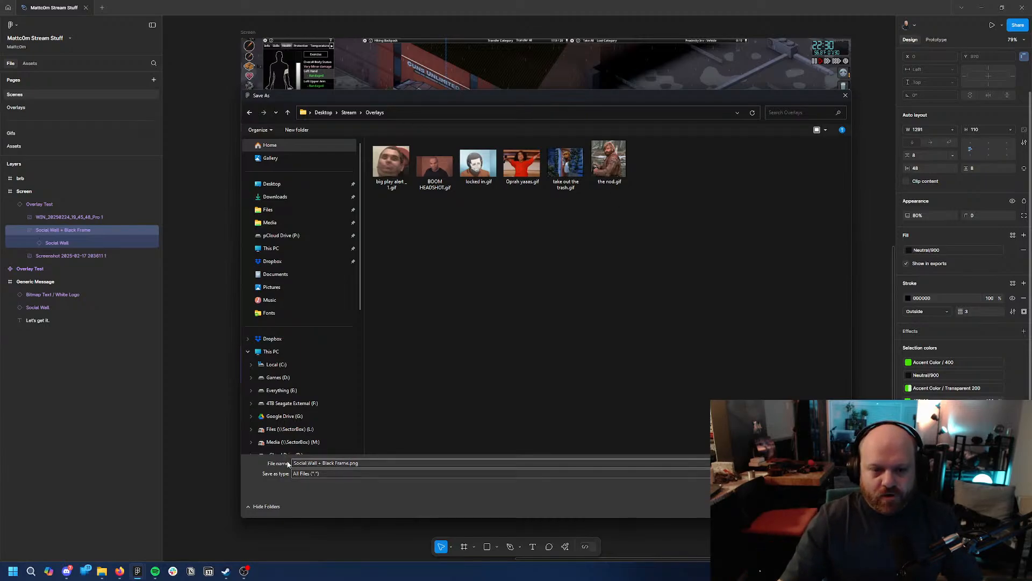
click(367, 462)
click(321, 462)
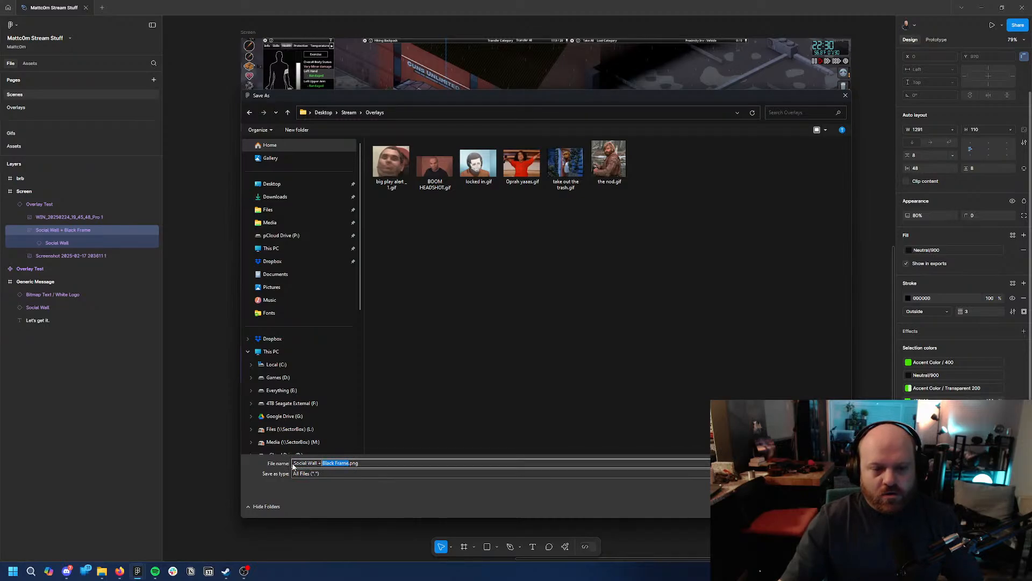
click(778, 506)
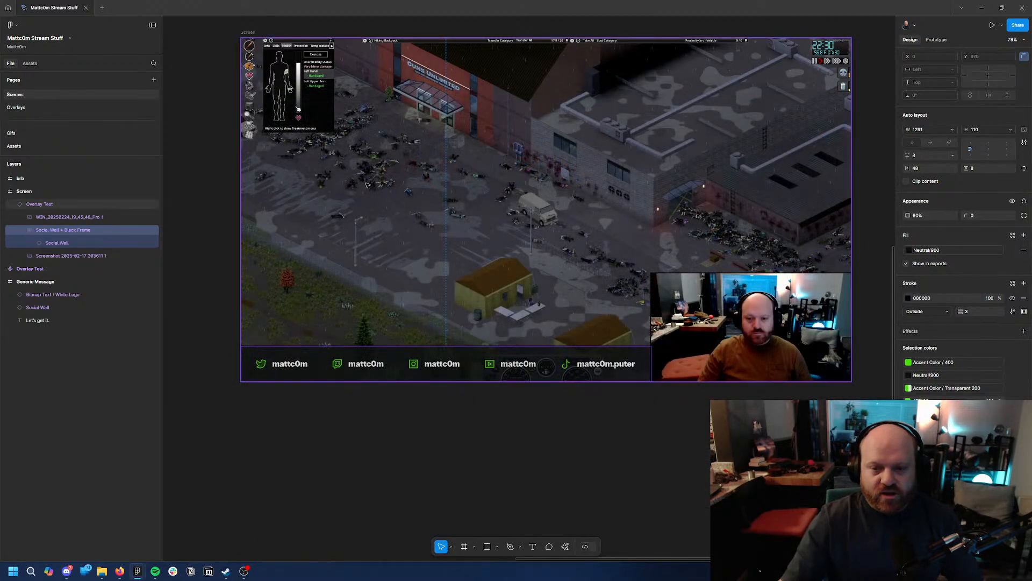
Switch to File Explorer and rename the exported PNG in Stream > Overlays as Overlay - Social Wall + Black Frame.png.
click(104, 572)
click(450, 259)
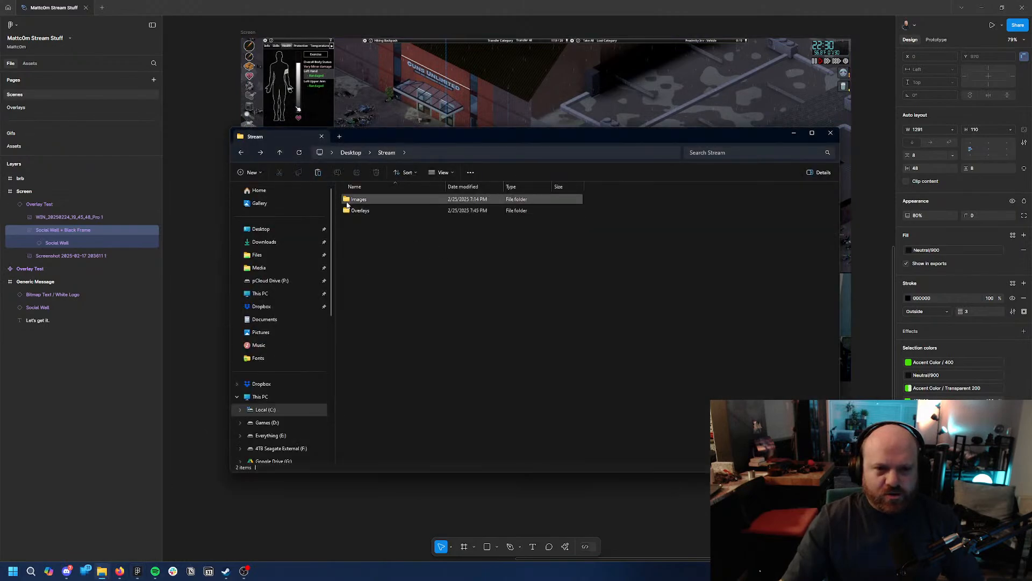
double_click(369, 211)
click(539, 231)
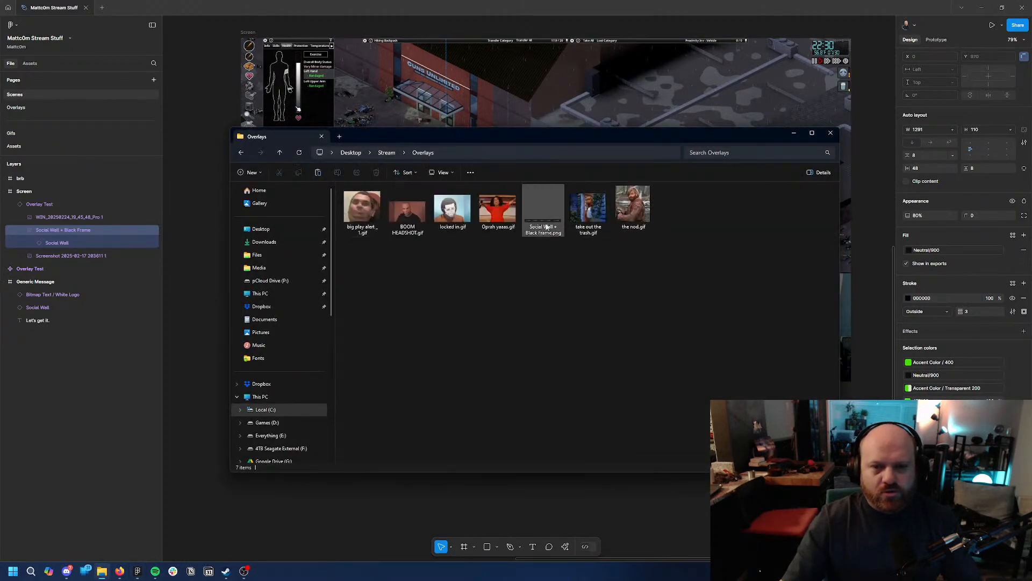
key(F2)
key(Home)
text(Overlay )
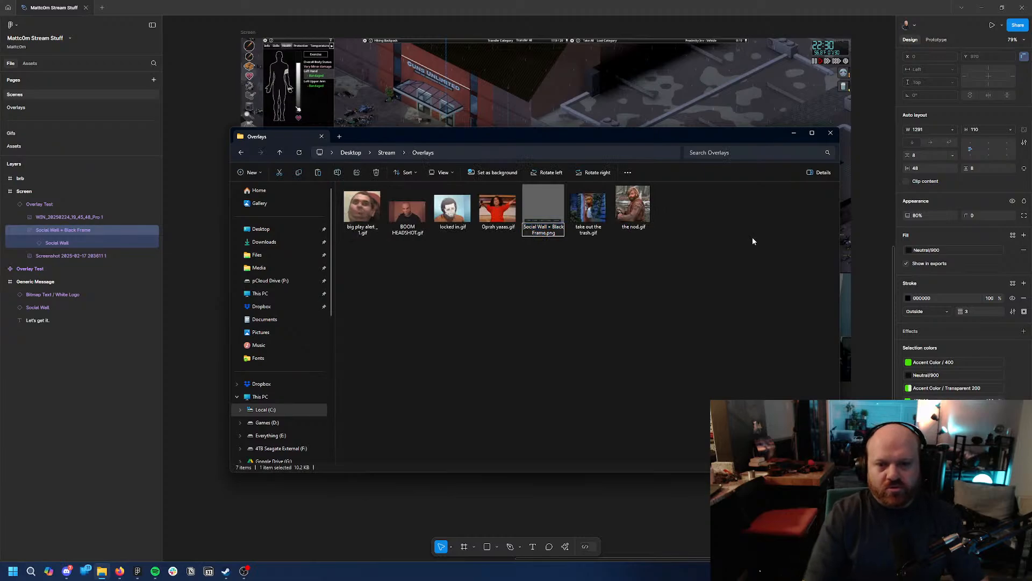
text(-)
key(Return)
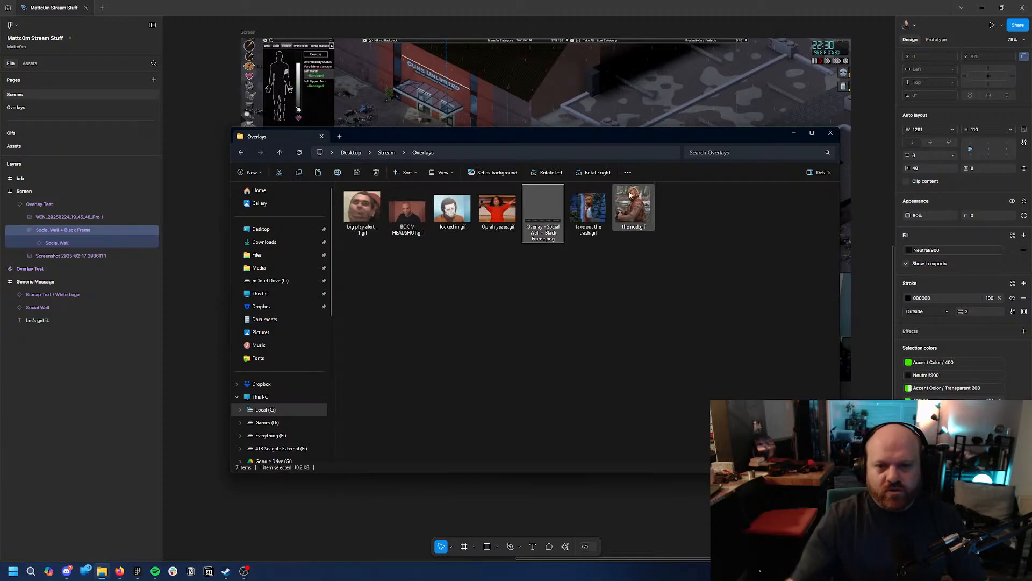
Sort the files in the Overlays folder by type.
click(714, 254)
right_click(449, 264)
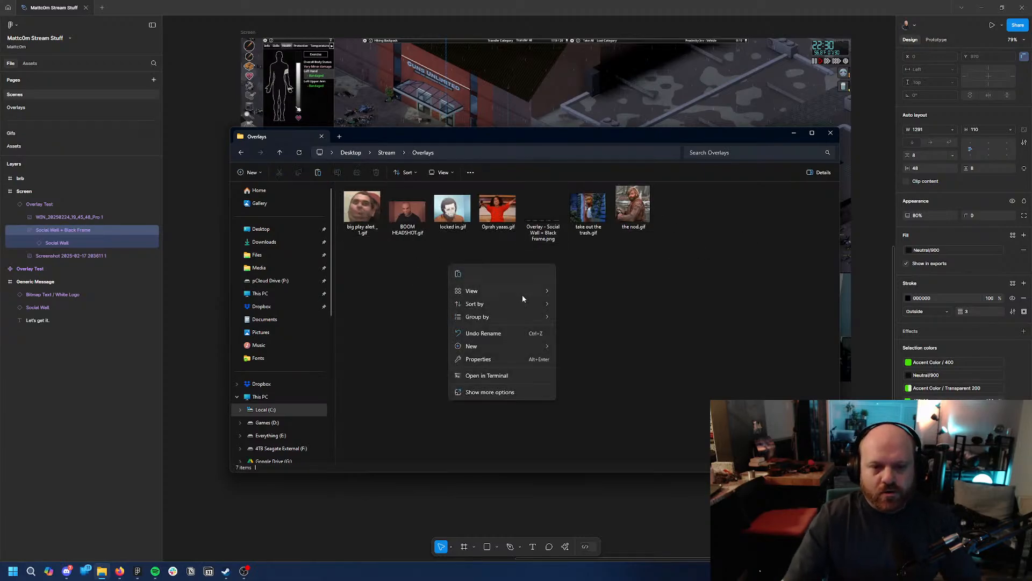
mouse_move(528, 305)
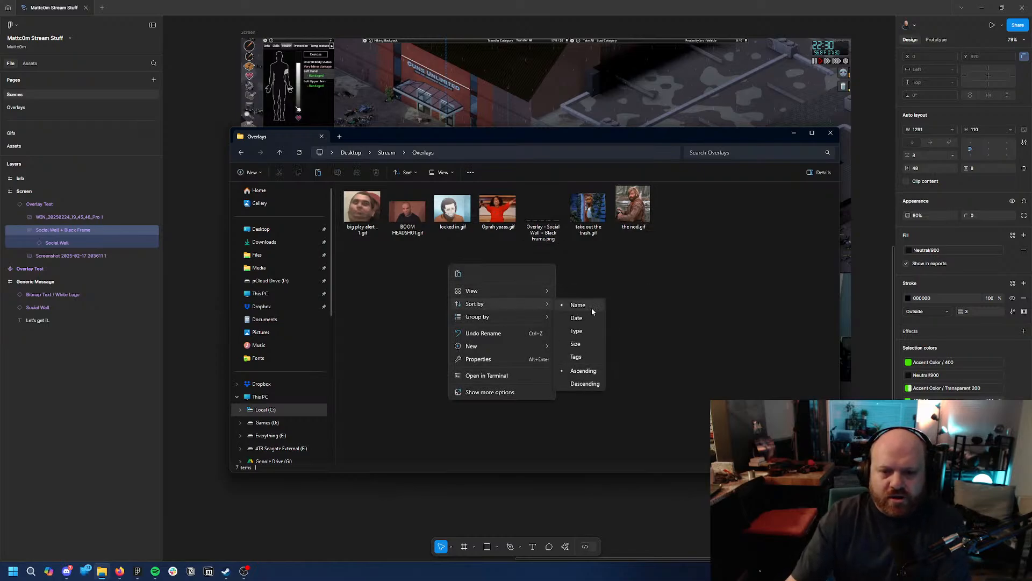
click(586, 343)
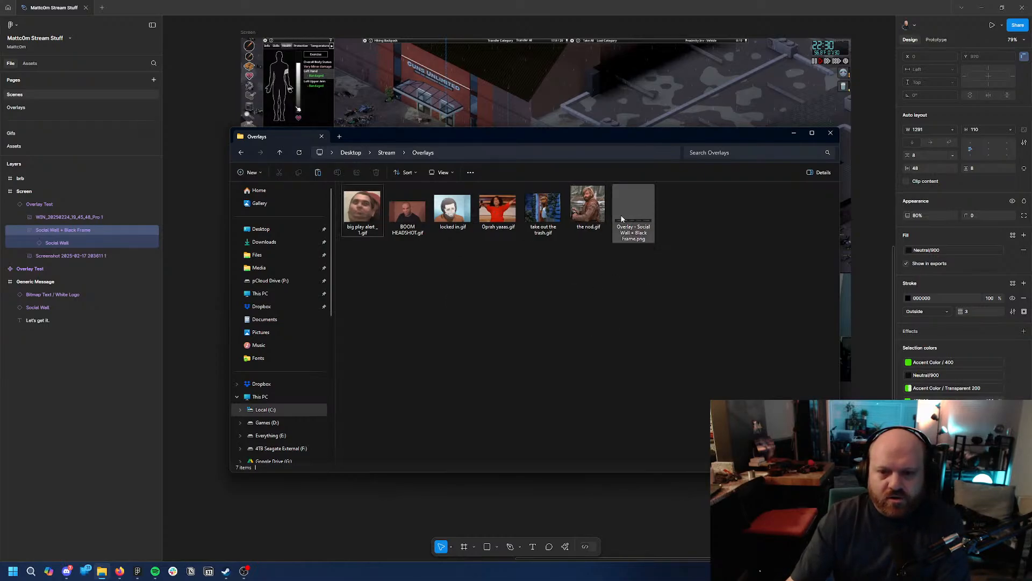
drag(592, 257, 347, 209)
drag(744, 274, 621, 196)
click(665, 304)
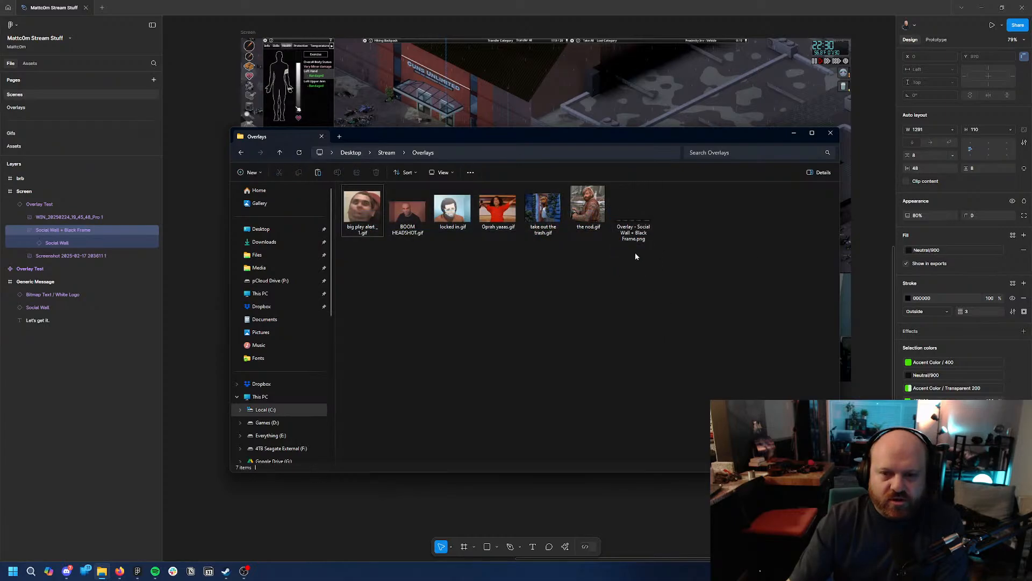
Switch to OBS, try Overlay - Social Wall + Black Frame.png along the bottom of Default Scene (Cam Lower Right), and remove it.
click(244, 571)
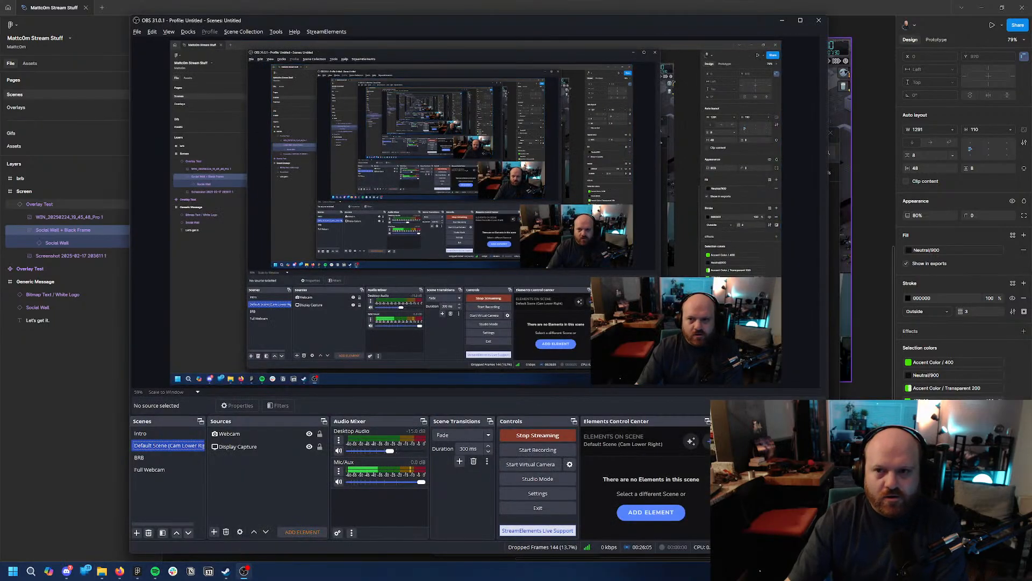
drag(745, 21, 698, 21)
click(819, 247)
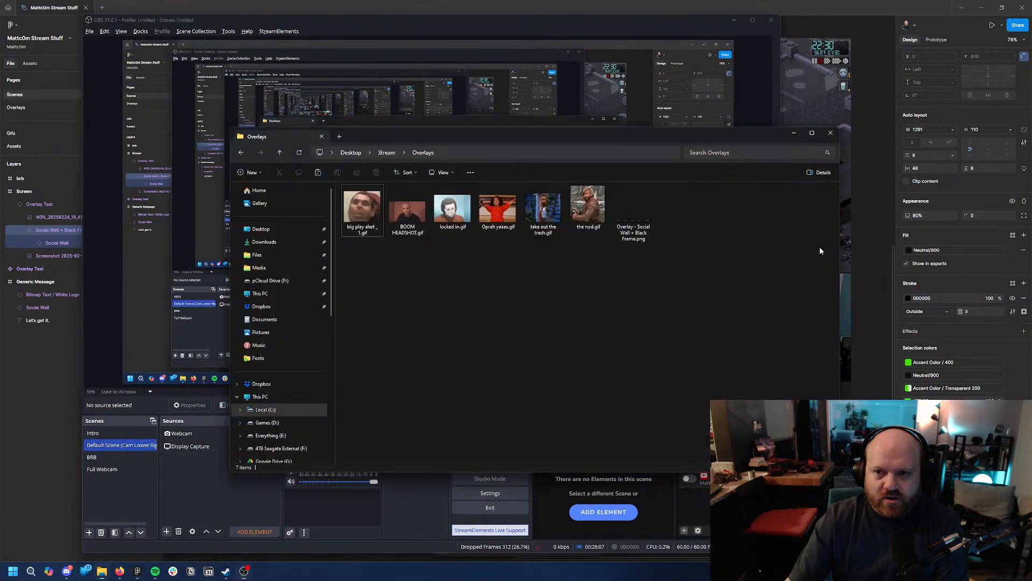
drag(653, 231, 183, 231)
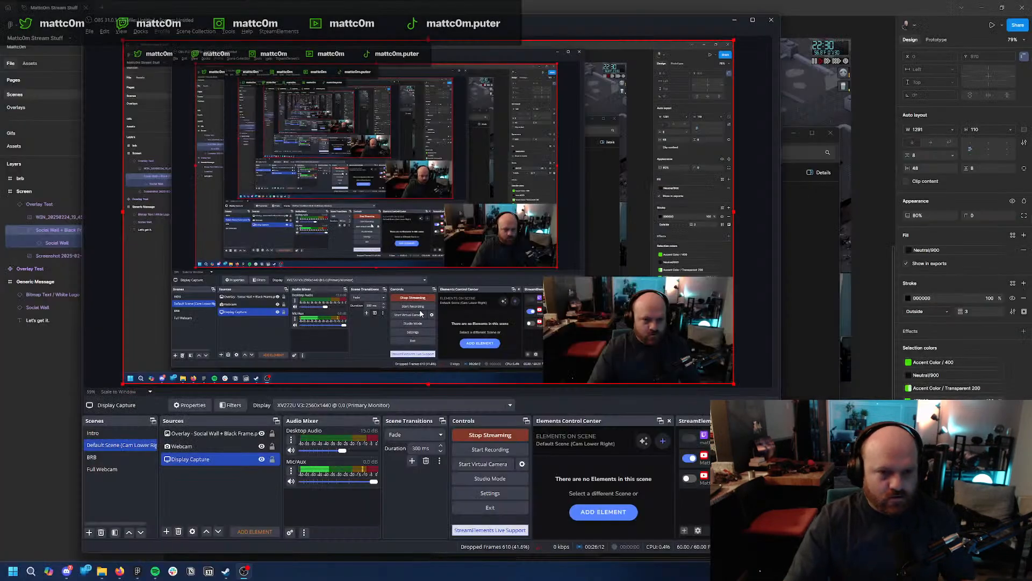
drag(273, 54, 388, 368)
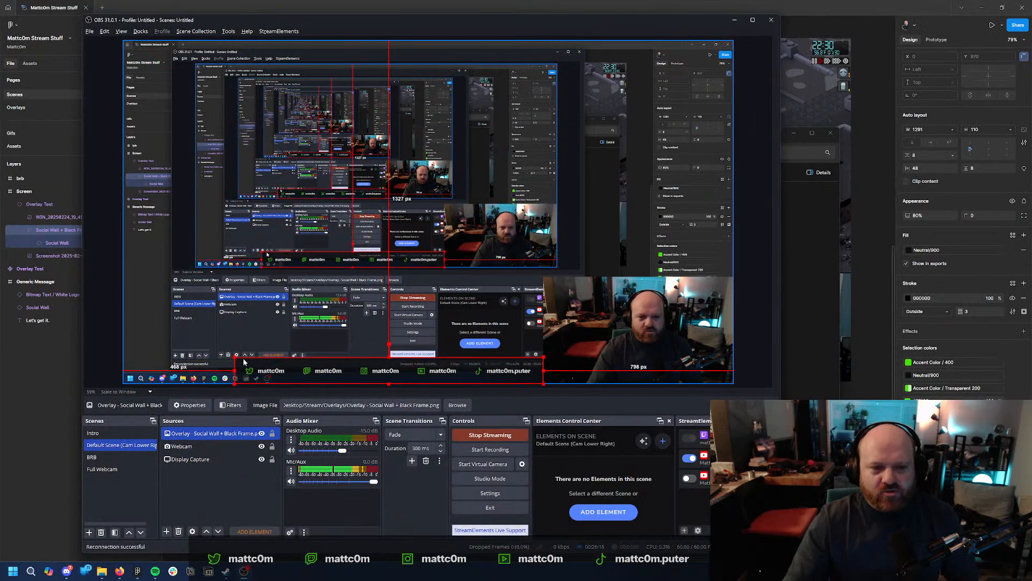
key(Delete)
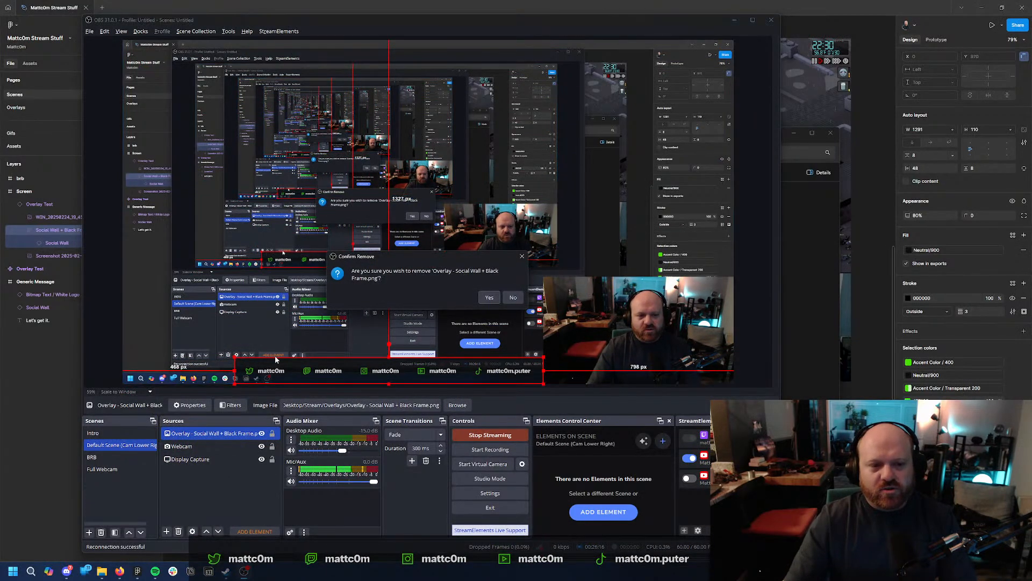
click(493, 298)
Check the canvas and output resolutions in OBS's preview scaling options.
key(alt+Tab)
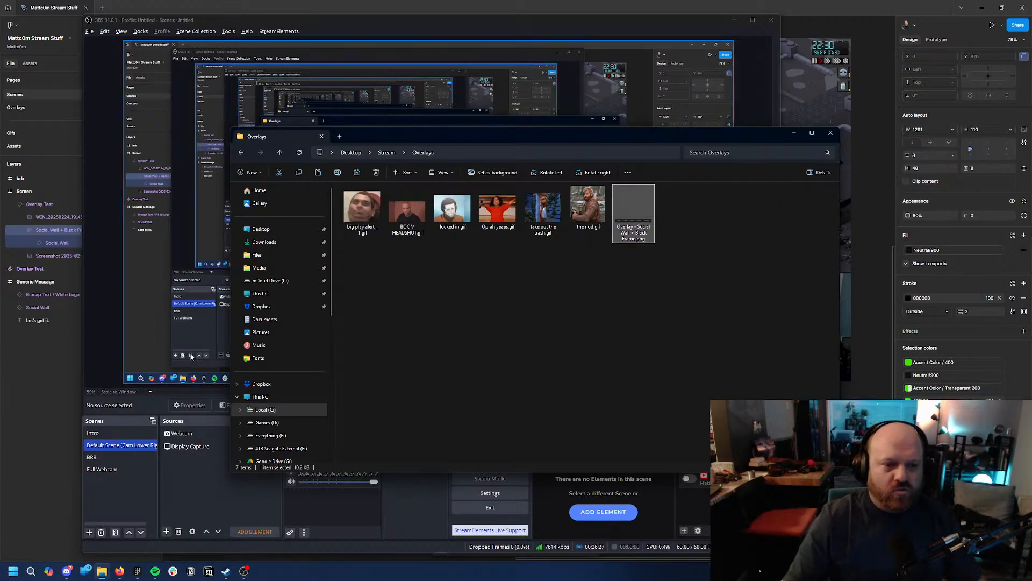
click(154, 339)
click(124, 391)
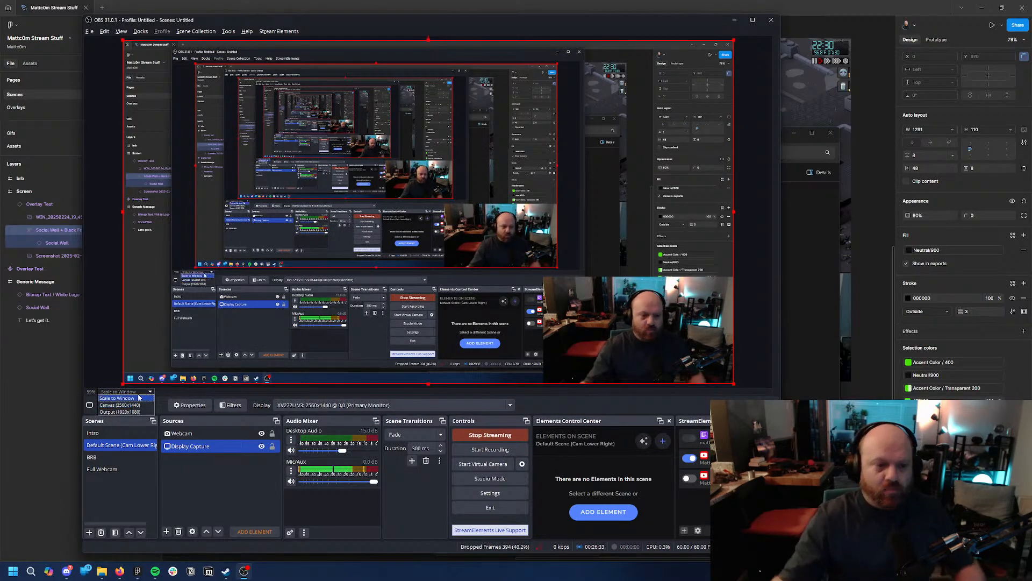
click(95, 345)
Switch to Figma, scale the lower Screen frame to 2560 × 1440, and line up its left edge with the frame above.
click(65, 345)
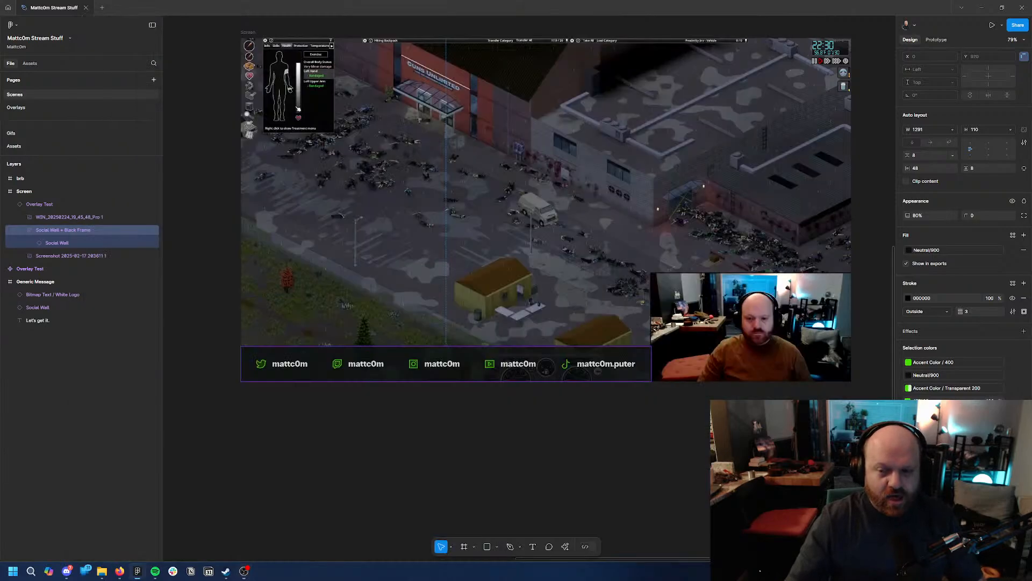
scroll(447, 336, down, 3)
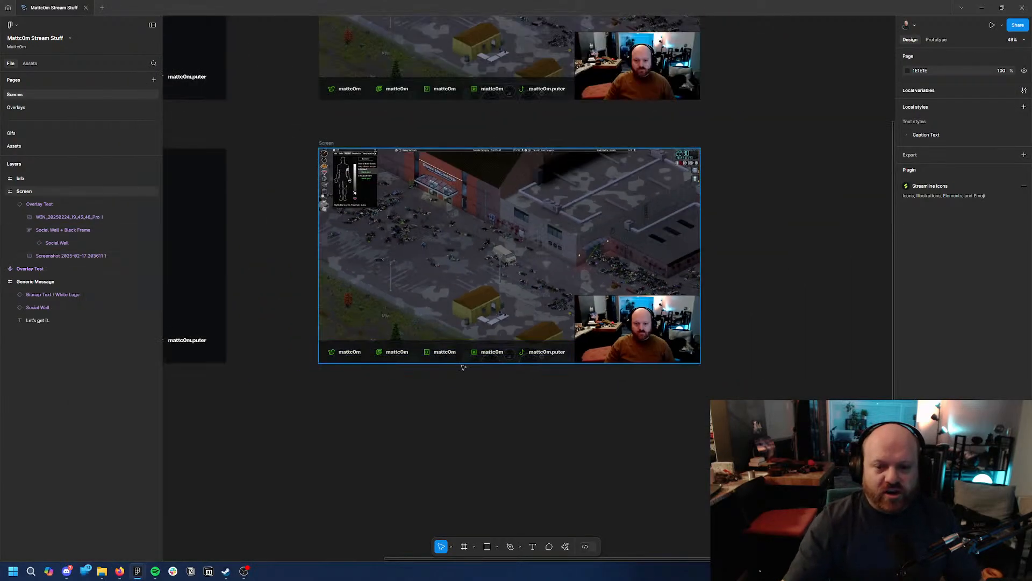
drag(550, 359, 493, 422)
drag(304, 306, 330, 274)
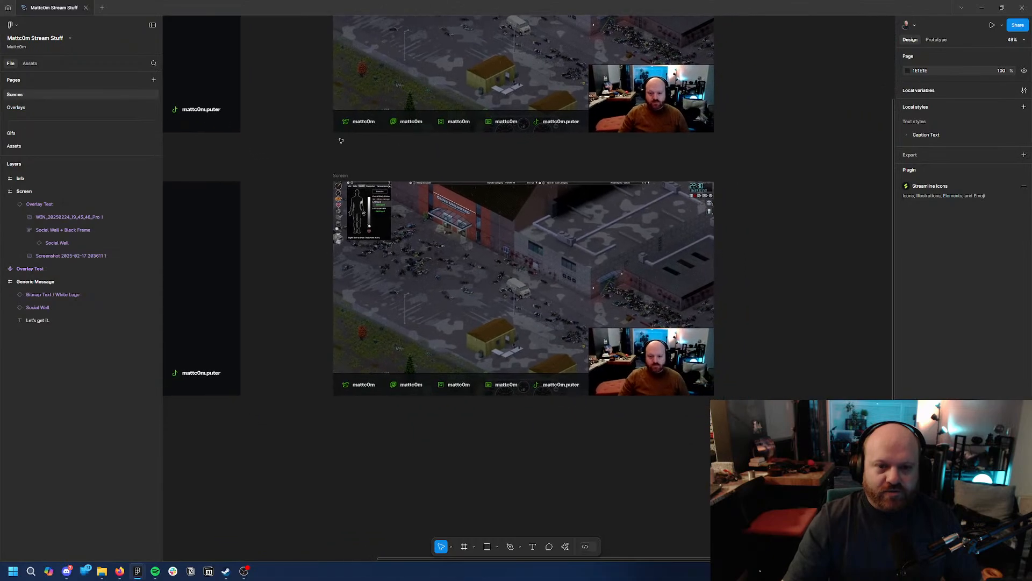
click(345, 177)
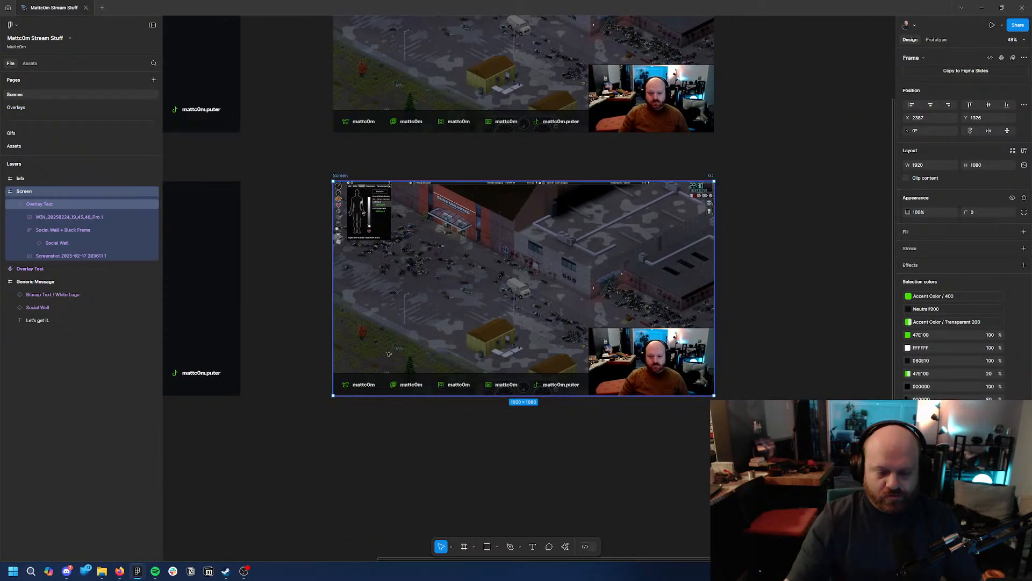
key(k)
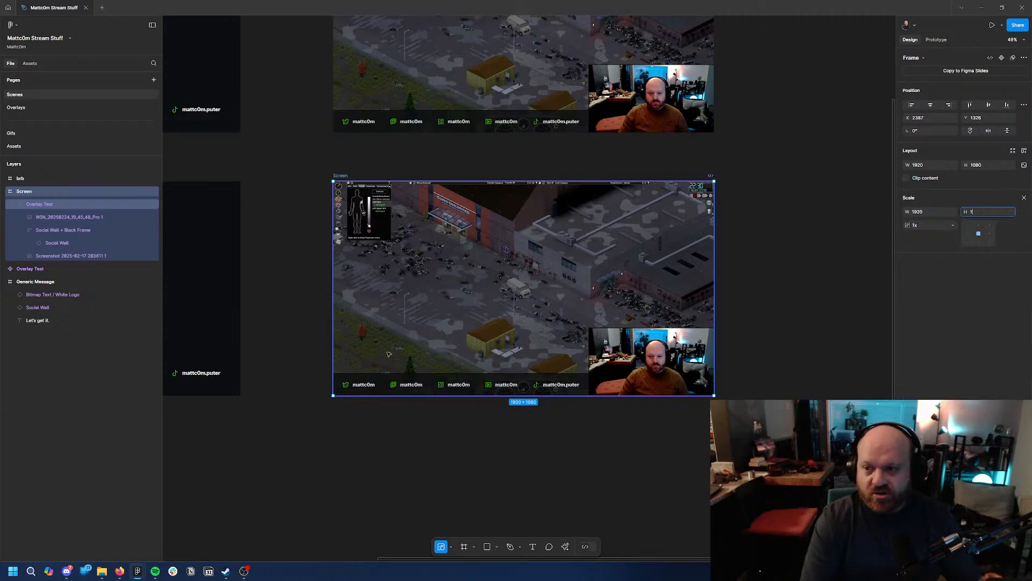
key(Return)
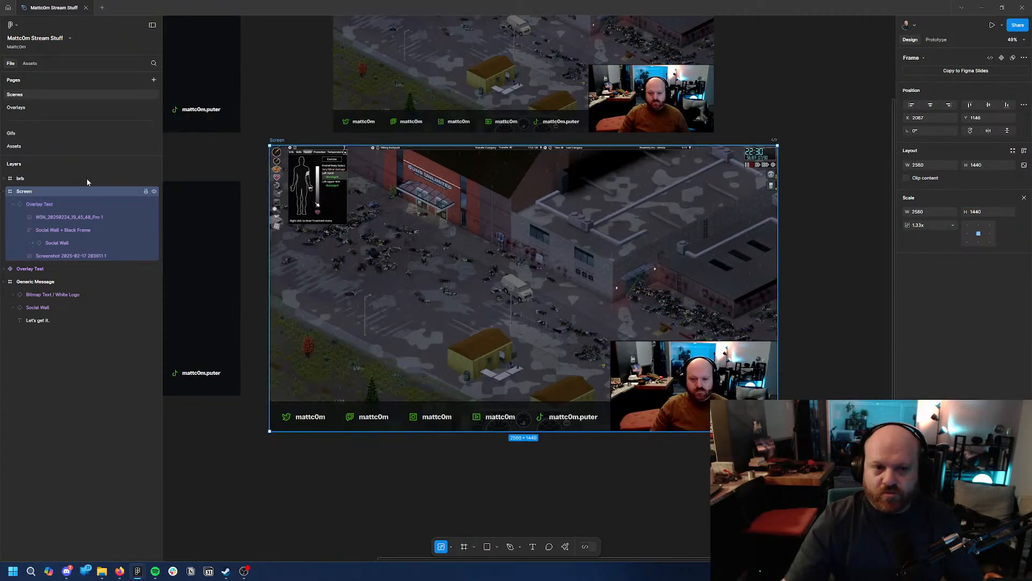
drag(278, 144, 340, 146)
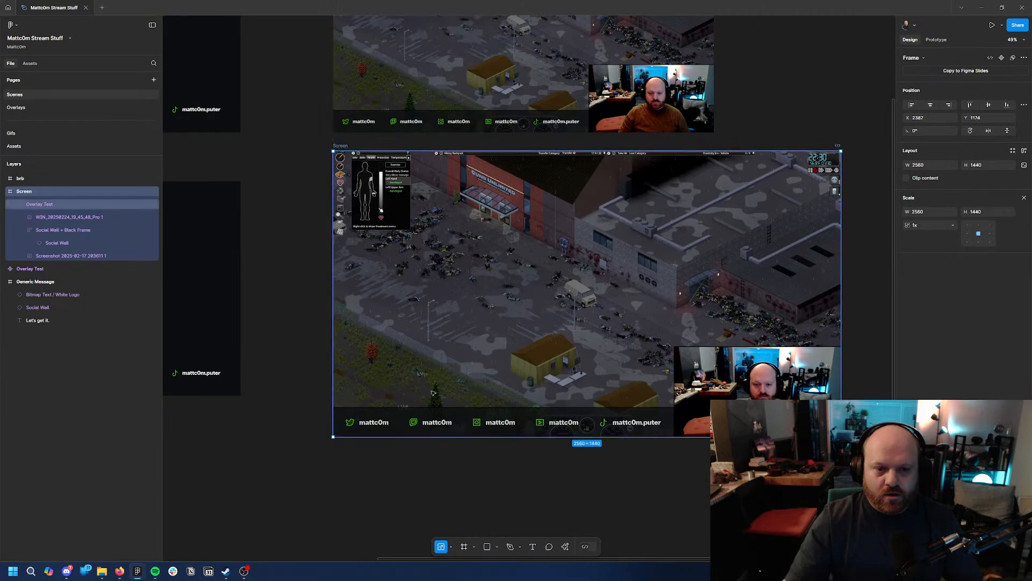
Export the Social Wall + Black Frame layer from the 2560 × 1440 Screen frame, replacing Overlay - Social Wall + Black Frame.png in the Overlays folder.
double_click(439, 411)
right_click(439, 412)
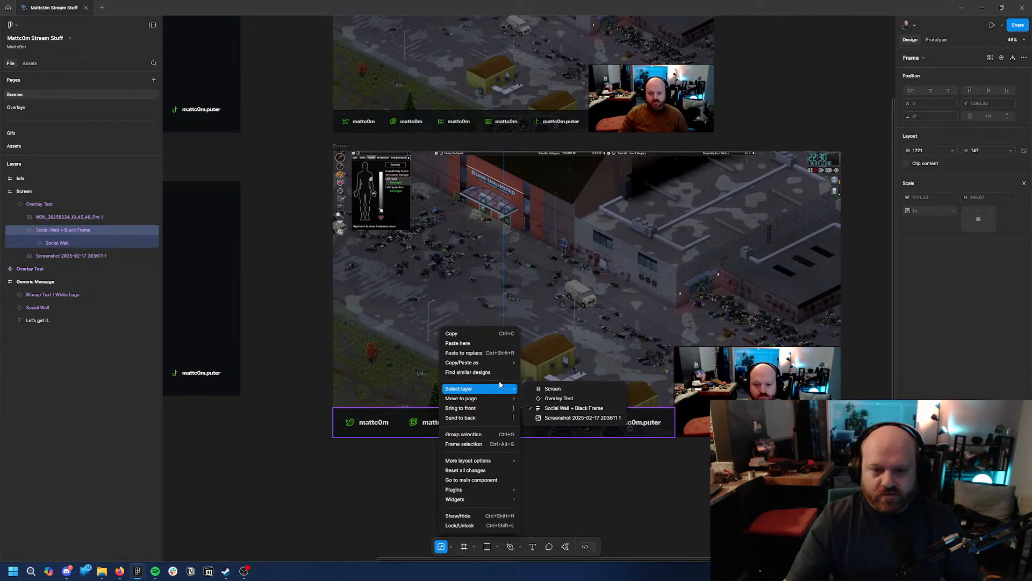
key(Escape)
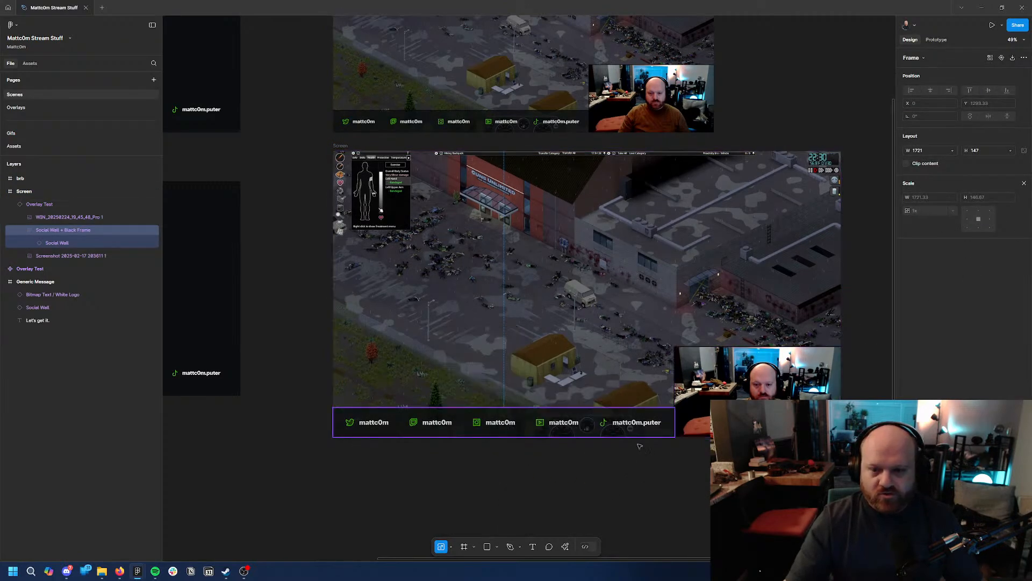
key(Escape)
click(662, 418)
click(663, 418)
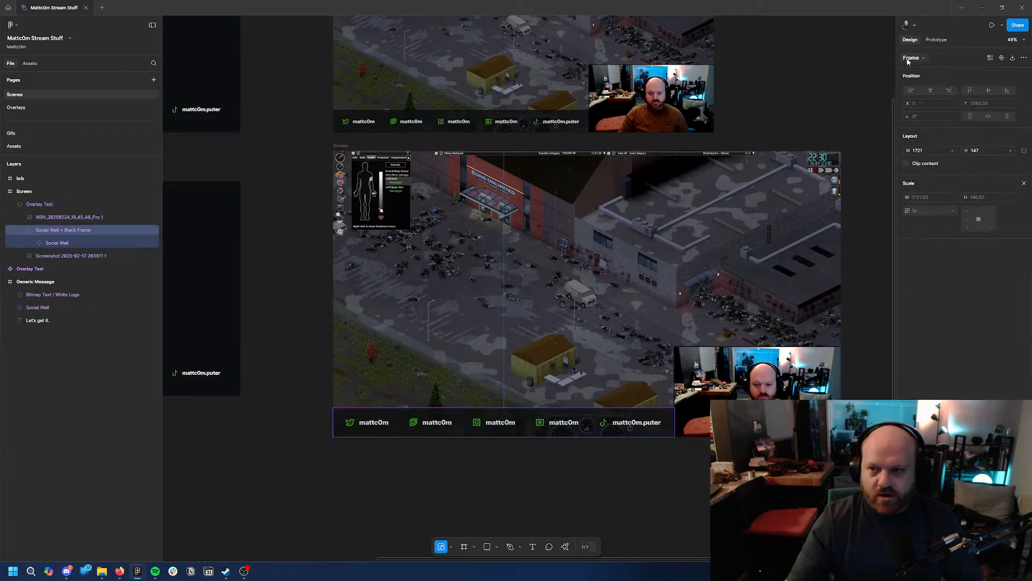
key(v)
scroll(963, 215, down, 2)
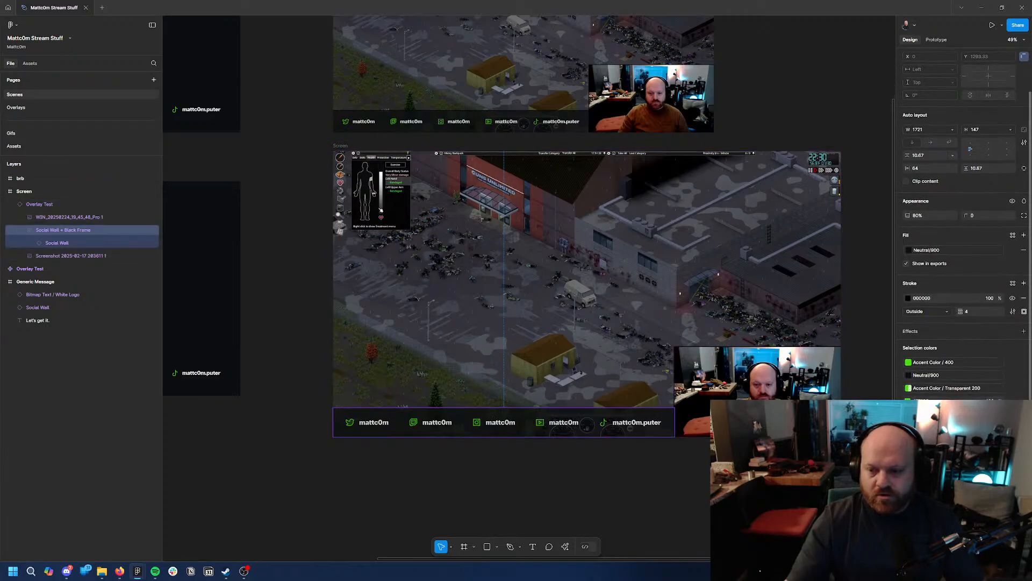
key(ctrl+shift+e)
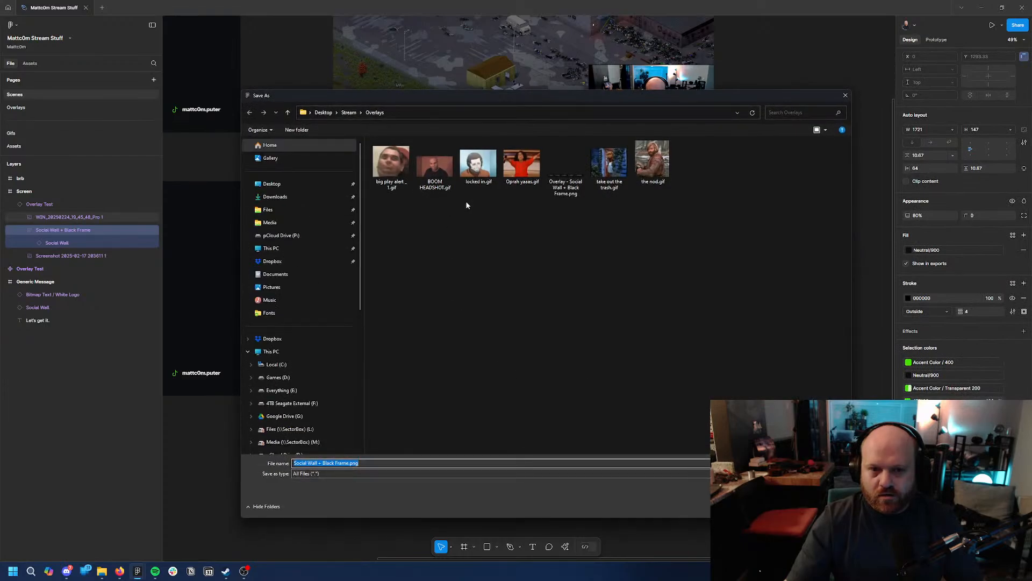
double_click(551, 179)
click(533, 282)
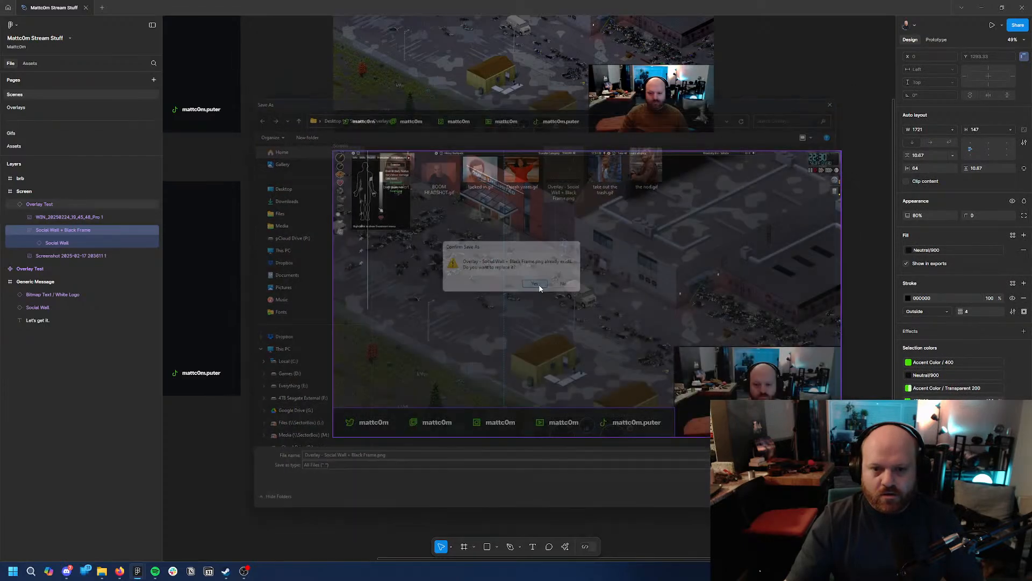
Add Overlay - Social Wall + Black Frame.png from the Overlays folder to OBS's Default Scene and place it along the canvas's bottom edge.
click(103, 571)
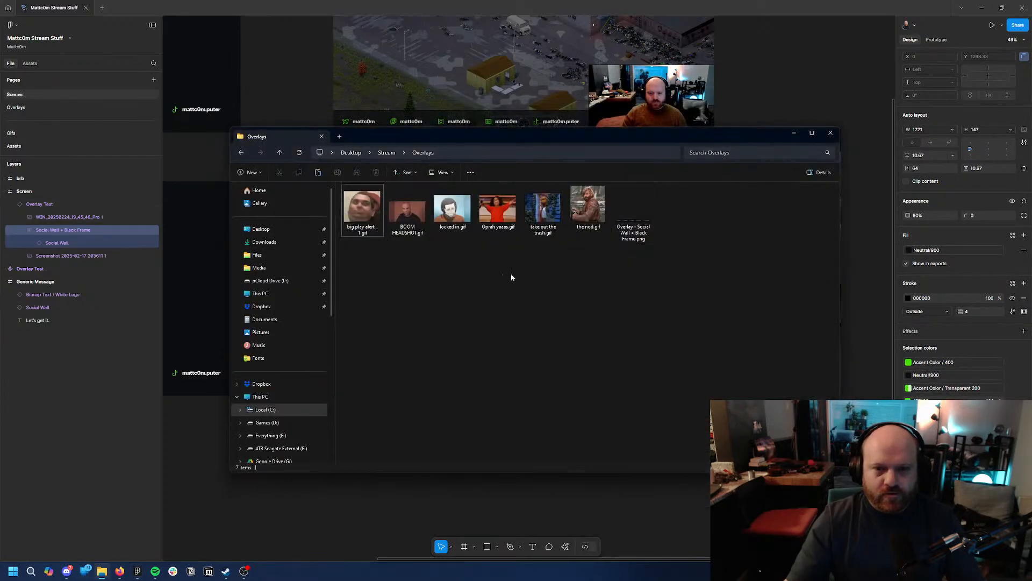
click(633, 207)
key(alt+Tab)
key(alt+Tab)
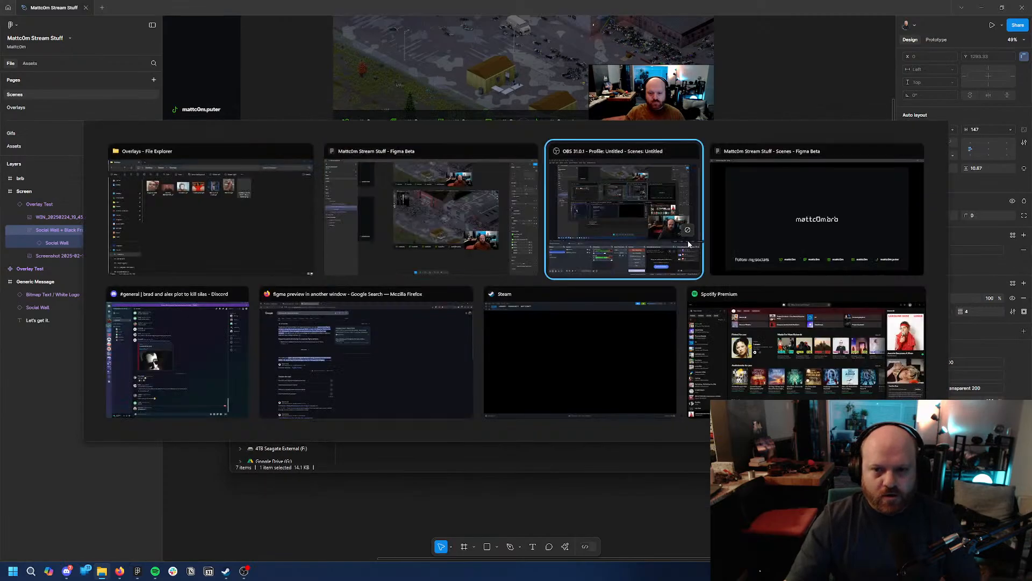
drag(688, 245, 377, 204)
drag(349, 69, 352, 366)
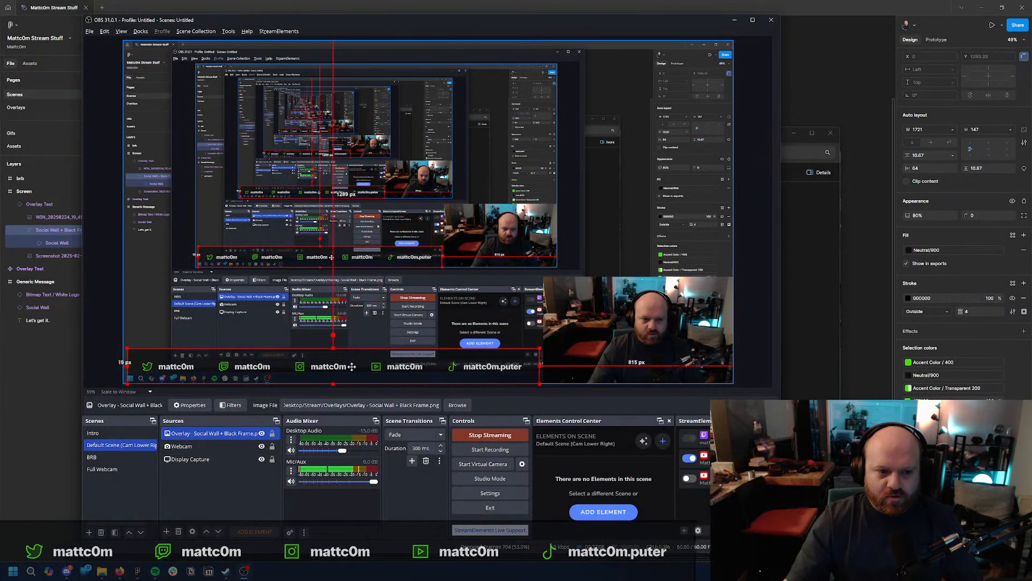
Enlarge the Webcam source toward the upper left until its left edge meets the social bar, about 1724 px from the canvas's left edge.
click(589, 322)
drag(543, 278, 534, 273)
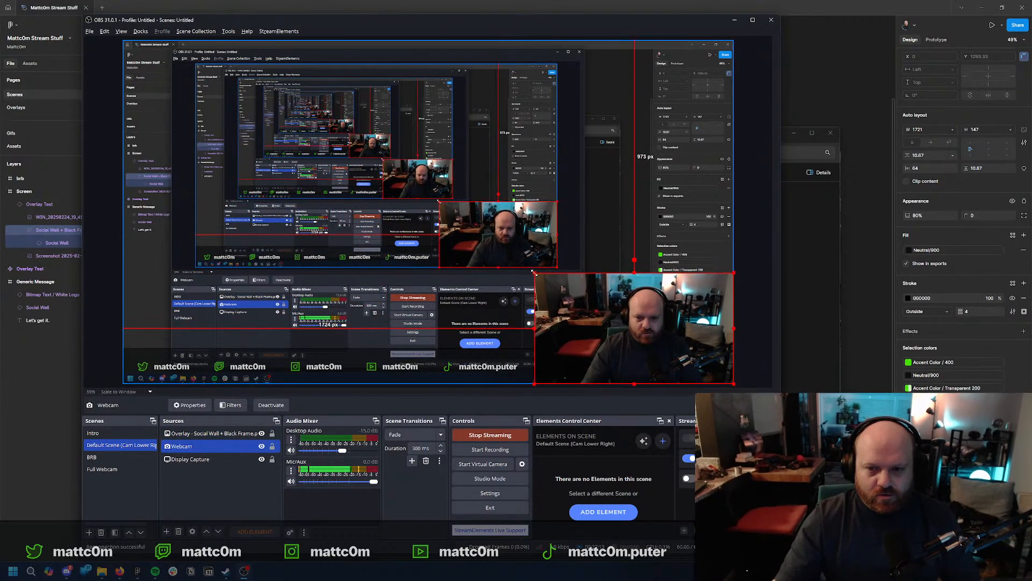
click(751, 347)
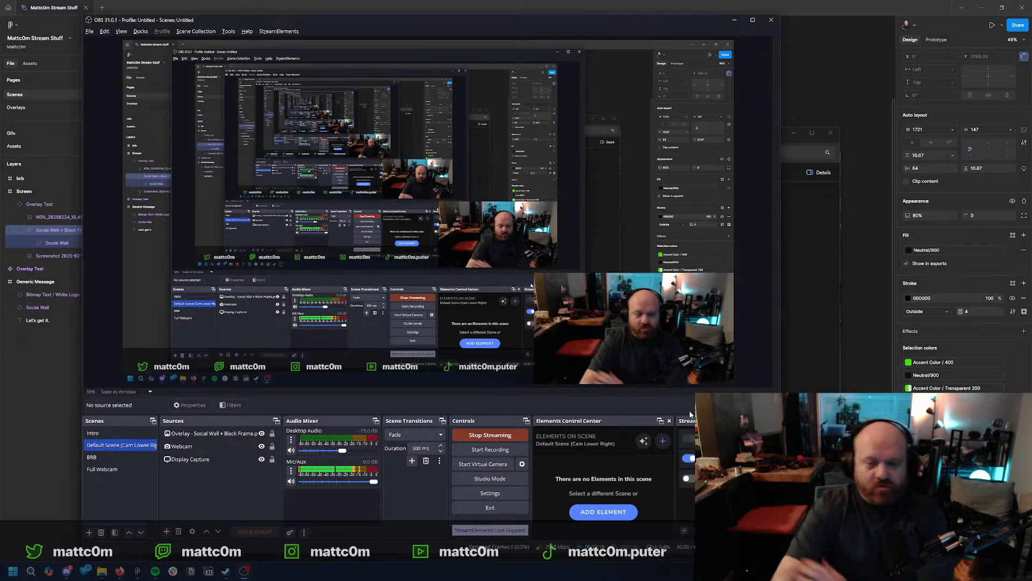
click(705, 293)
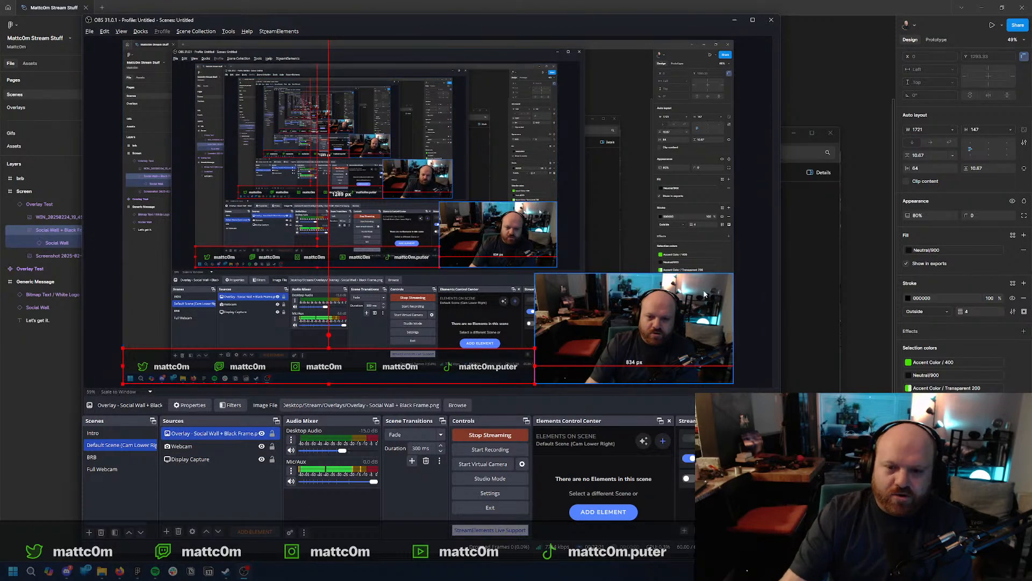
click(757, 330)
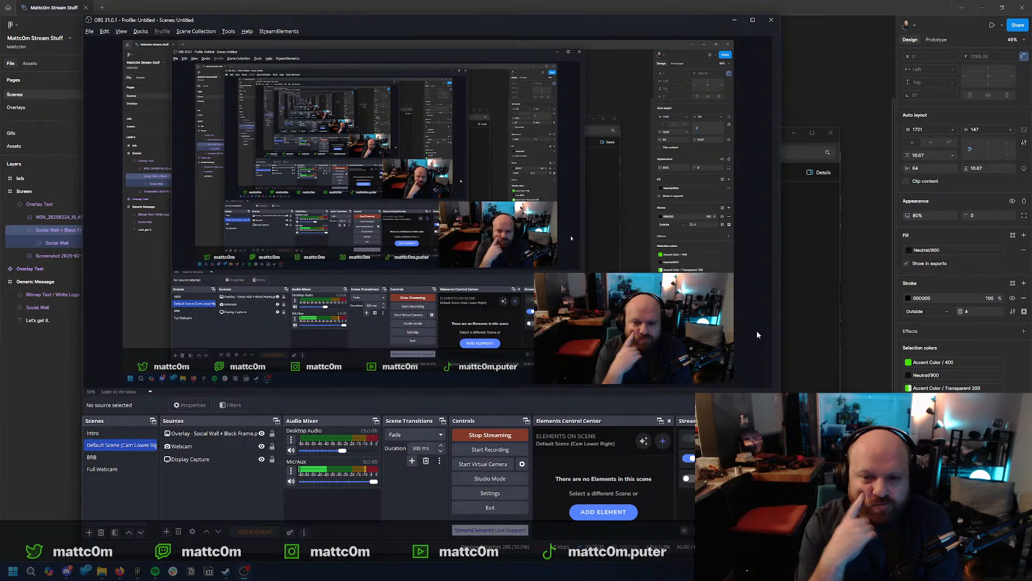
Return to Figma and examine the alert overlay mockups on the Overlays page.
click(814, 301)
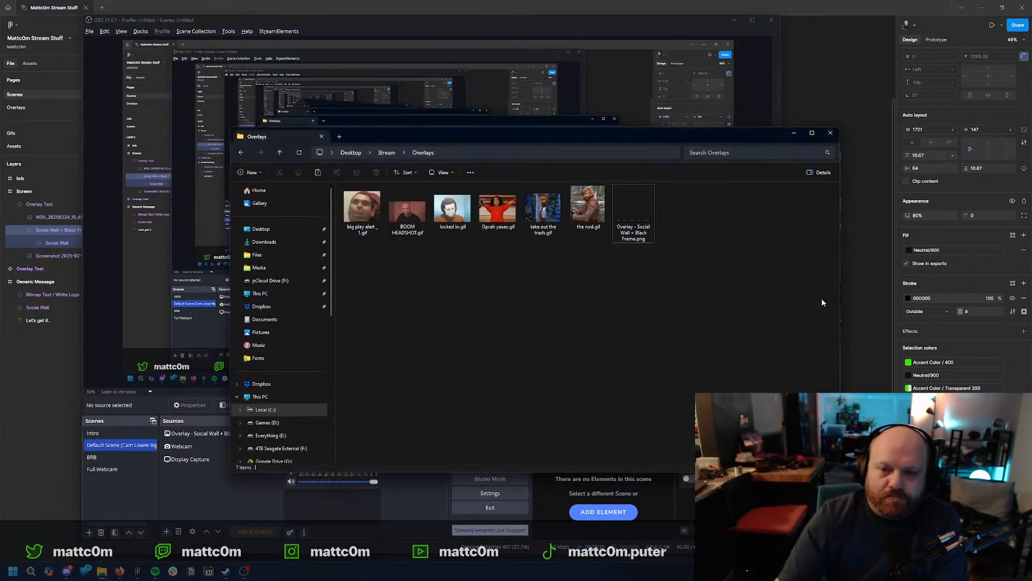
click(853, 343)
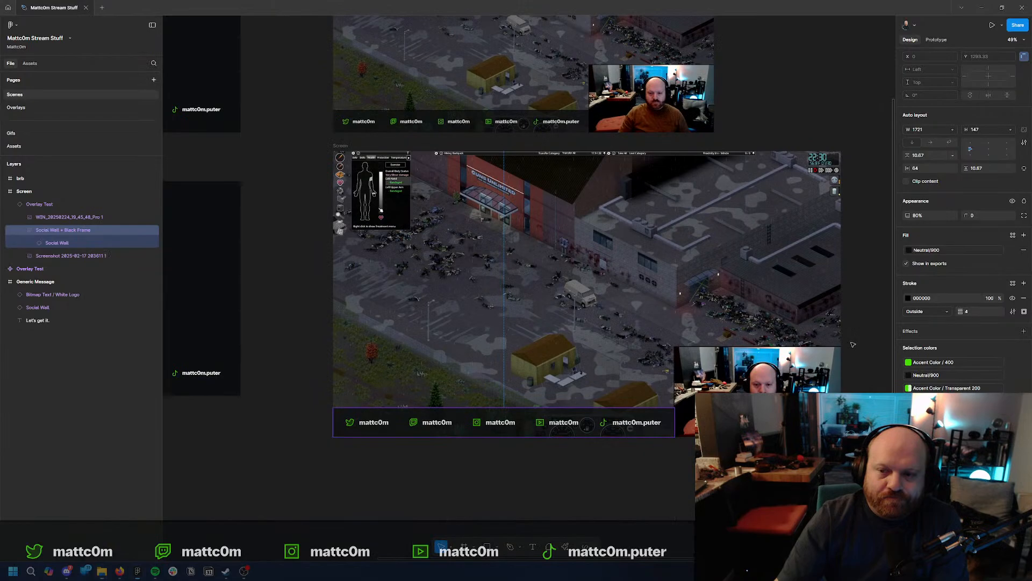
click(62, 106)
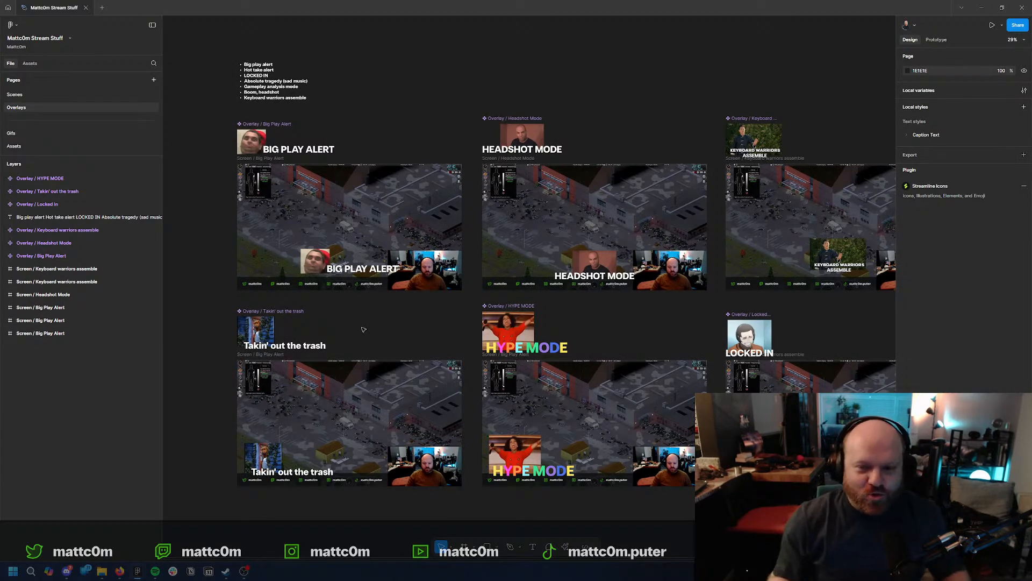
mouse_move(545, 286)
mouse_down()
mouse_move(496, 294)
mouse_move(529, 294)
mouse_up()
scroll(502, 437, up, 5)
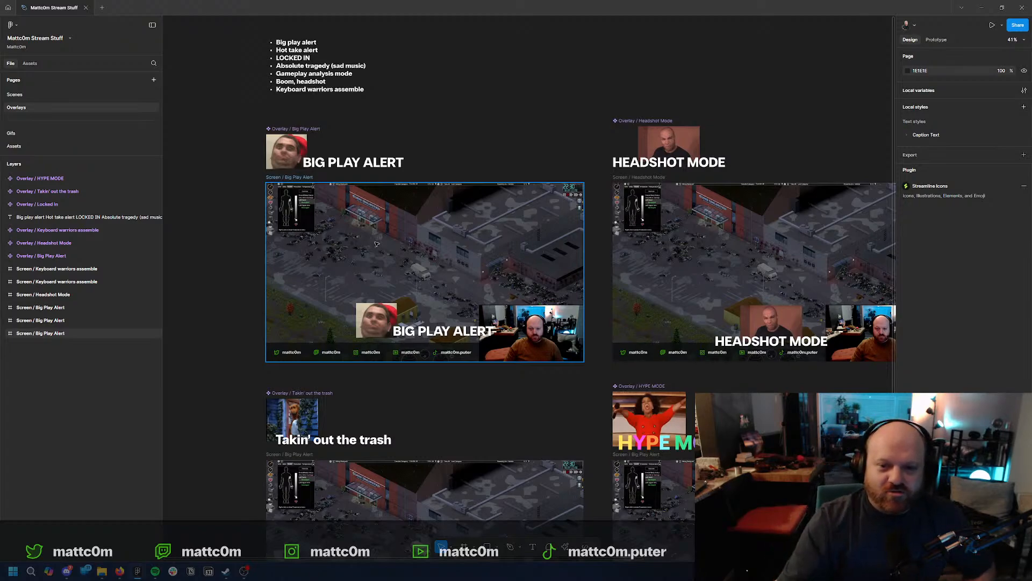
scroll(452, 365, down, 2)
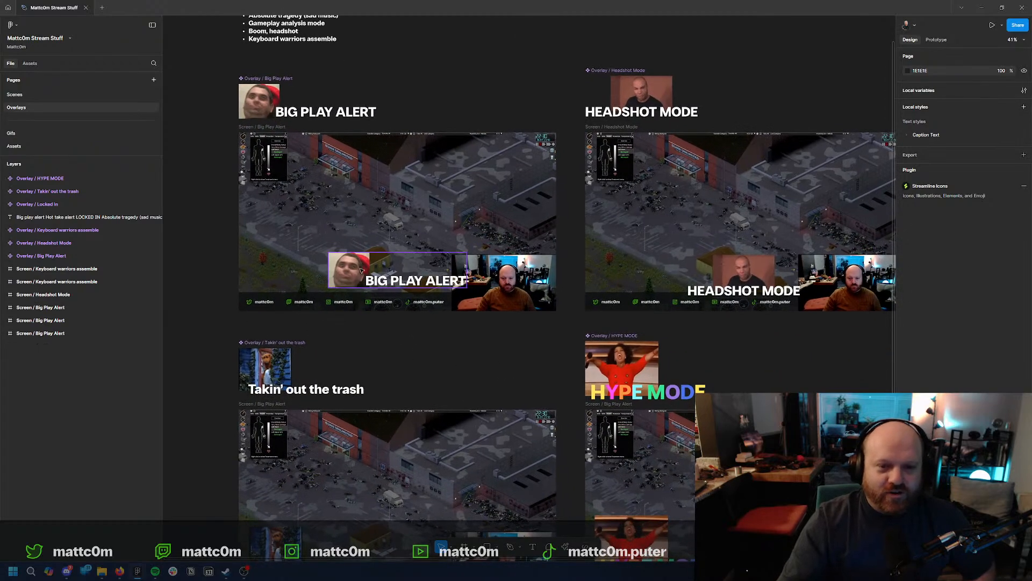
Preview the Screen / Big Play Alert frame as a prototype and close the preview.
click(262, 127)
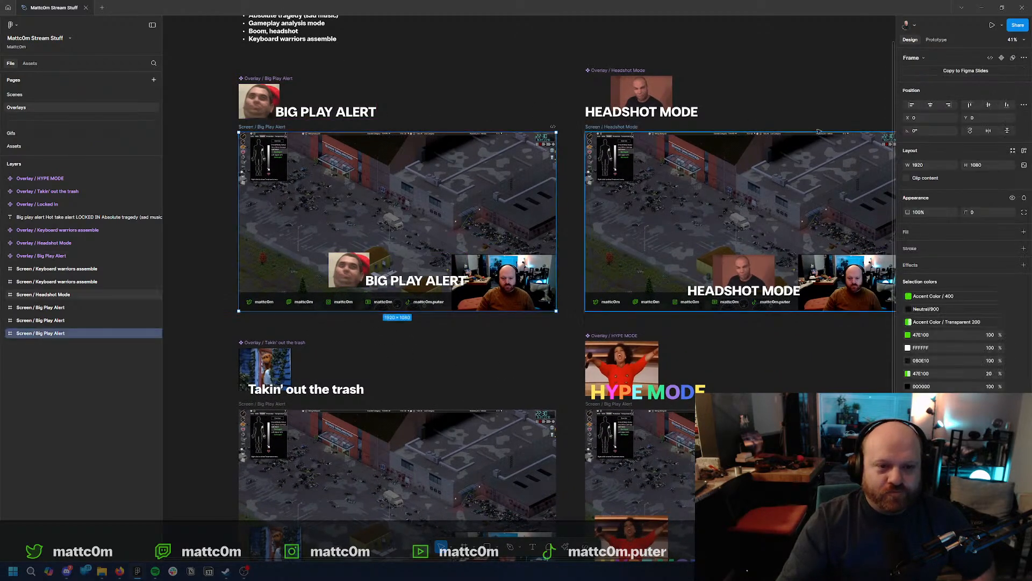
click(992, 25)
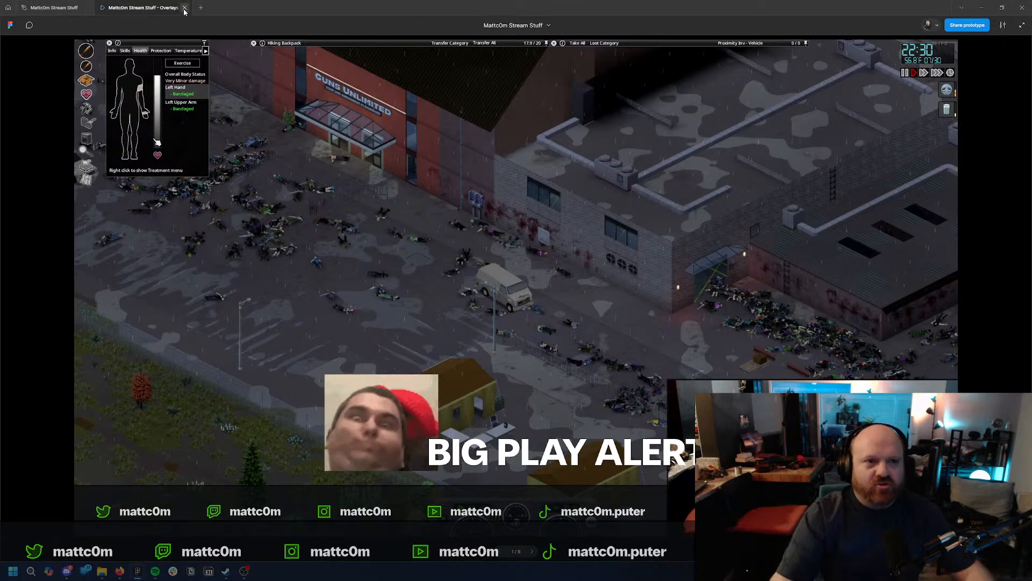
click(184, 7)
click(482, 329)
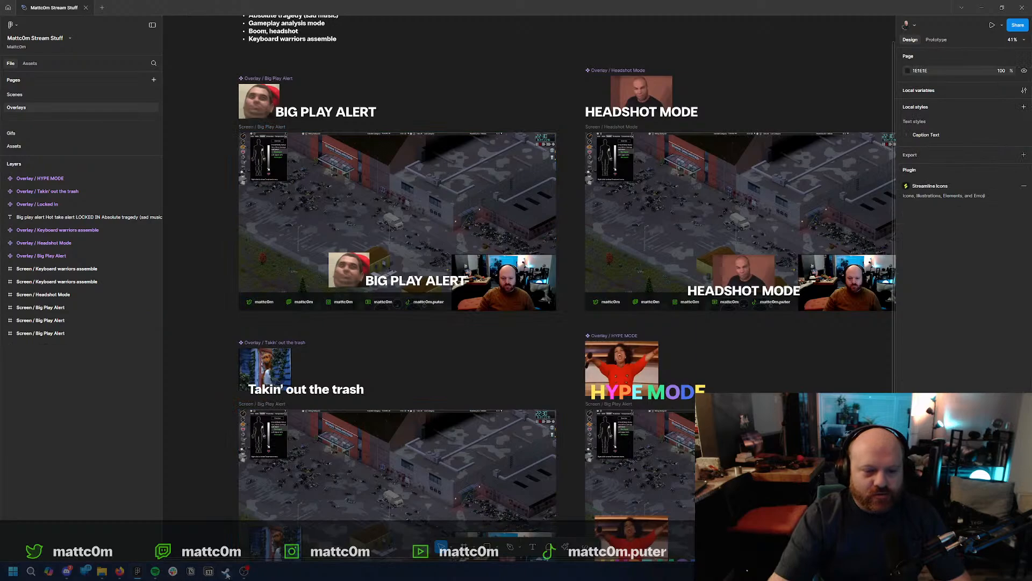
Switch to OBS, add big play alert _ 1.gif to Default Scene, enlarge it and place it about 210 px above the canvas's bottom edge.
click(244, 572)
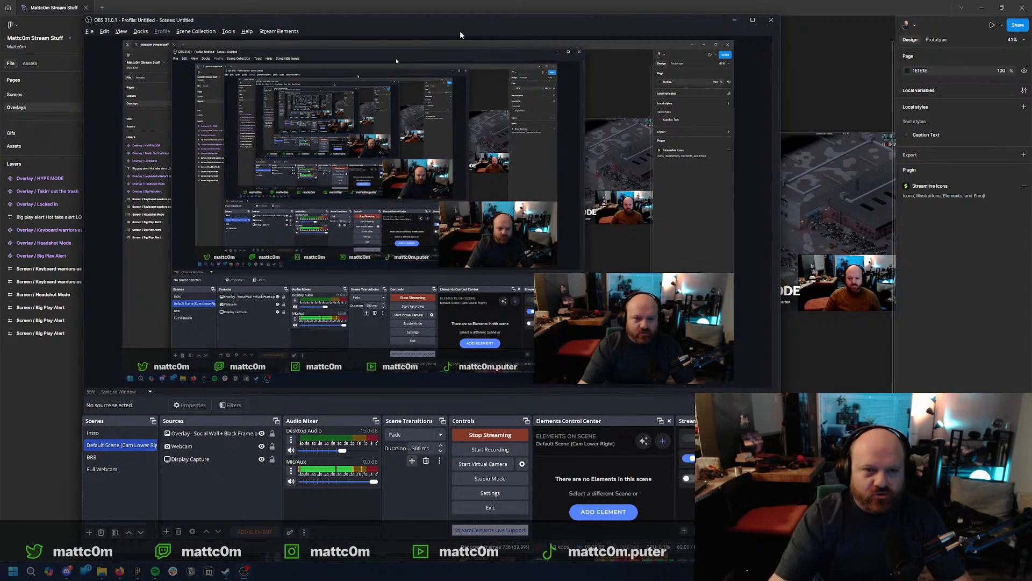
drag(455, 21, 492, 25)
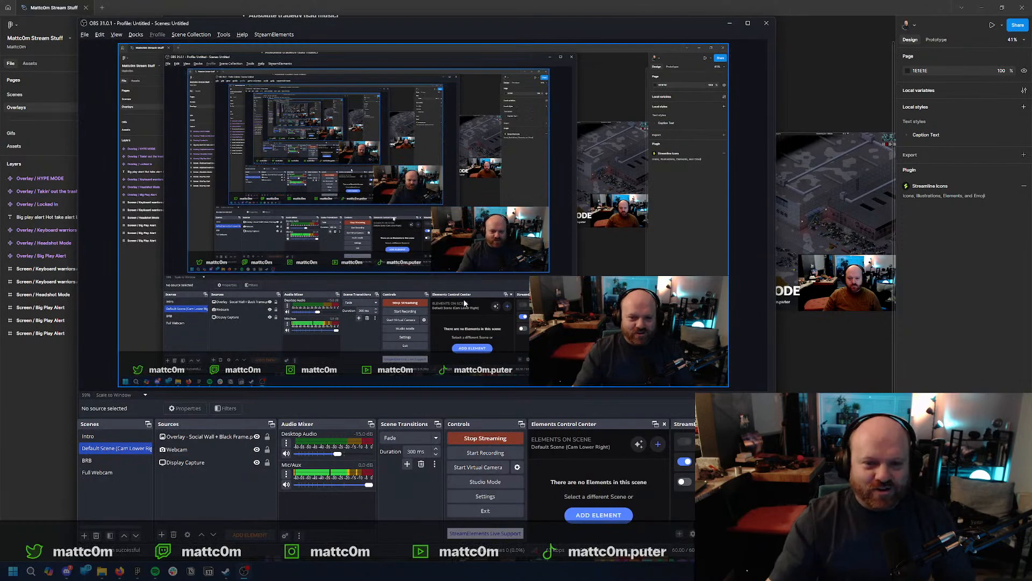
click(102, 571)
drag(362, 210, 168, 291)
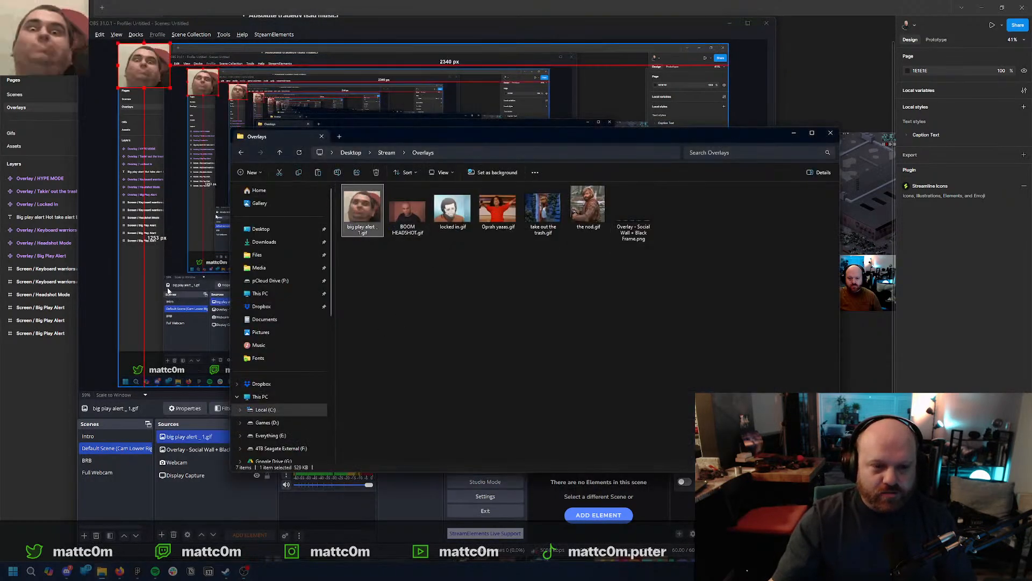
click(168, 291)
drag(149, 74, 394, 346)
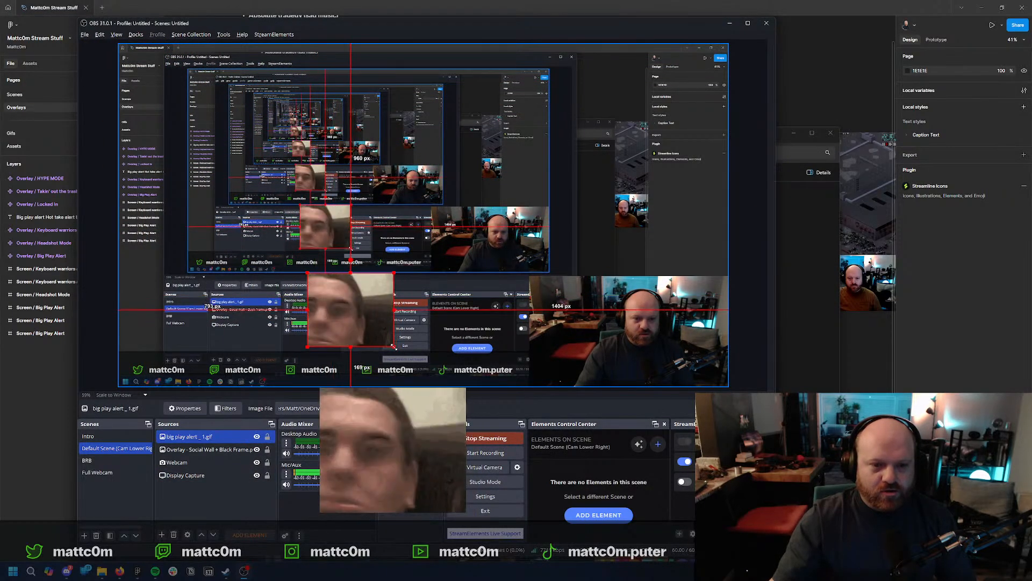
drag(353, 316, 344, 307)
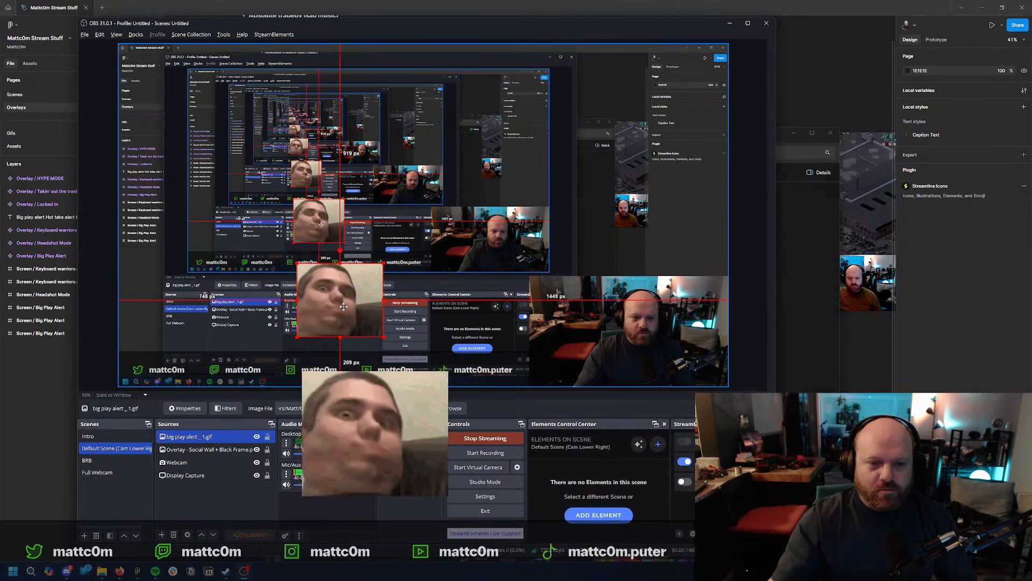
click(444, 294)
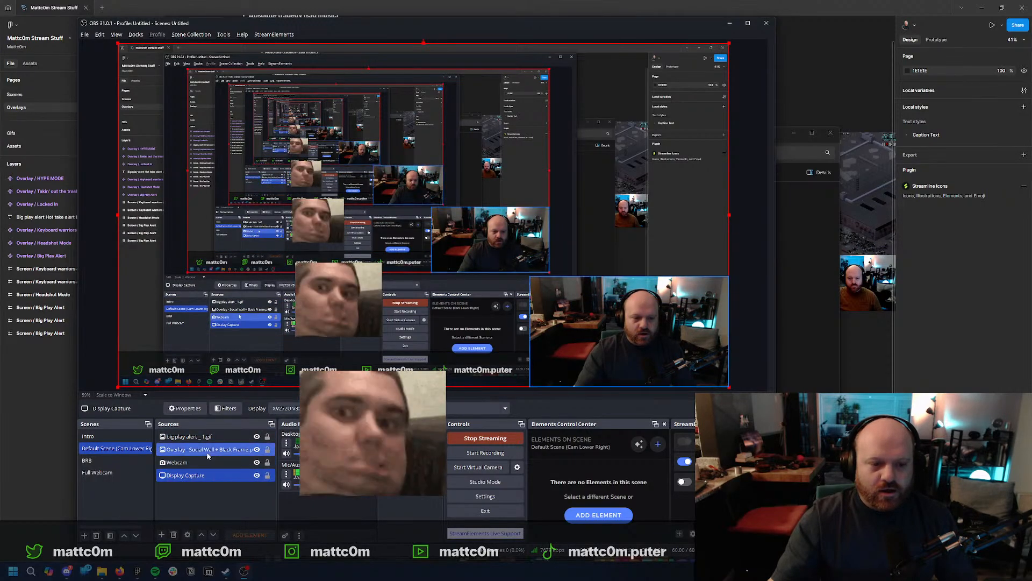
right_click(211, 438)
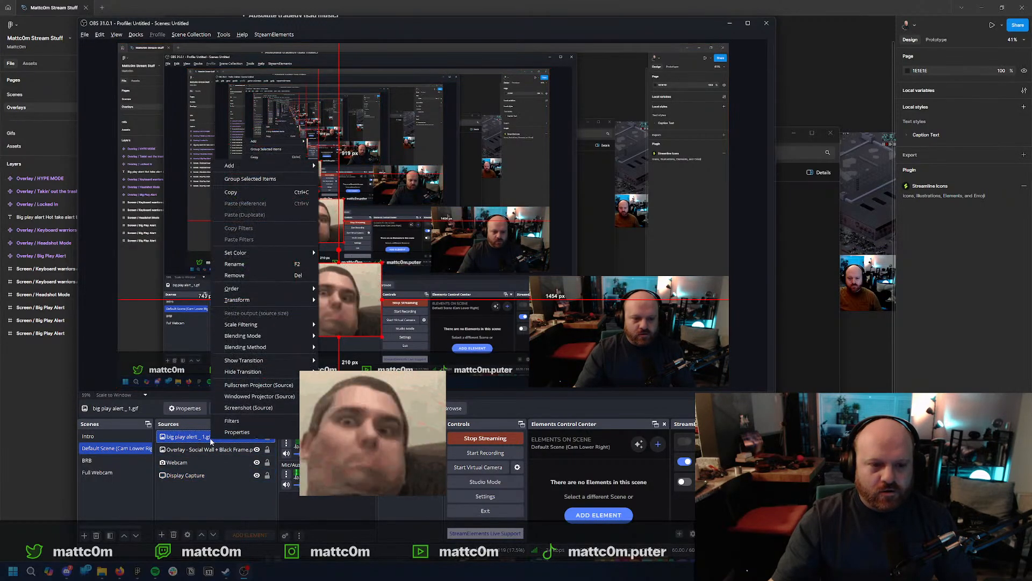
click(215, 503)
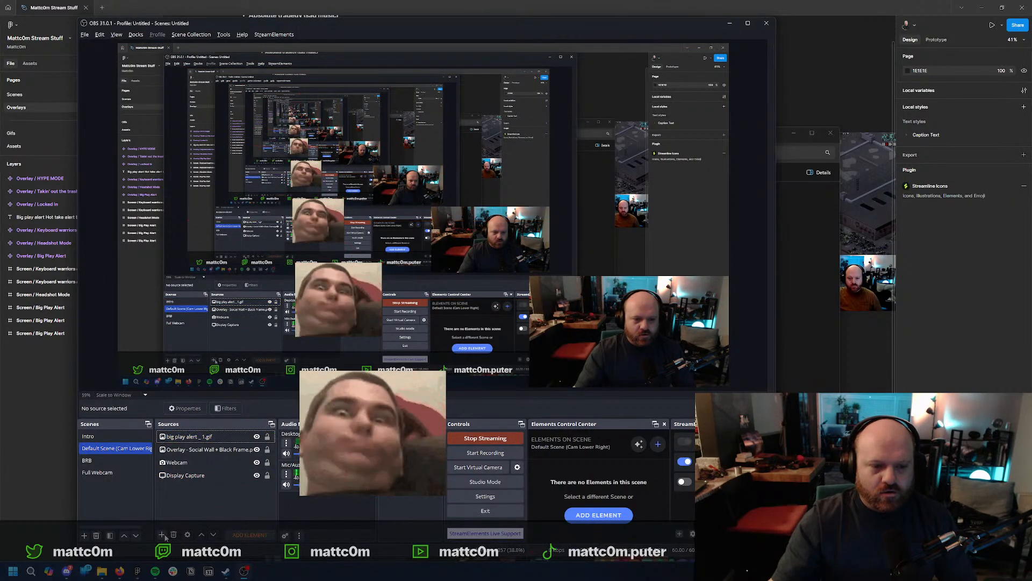
Switch to Firefox, search Google for "obs group multiple elements into one", look over the results, and return to OBS.
click(120, 571)
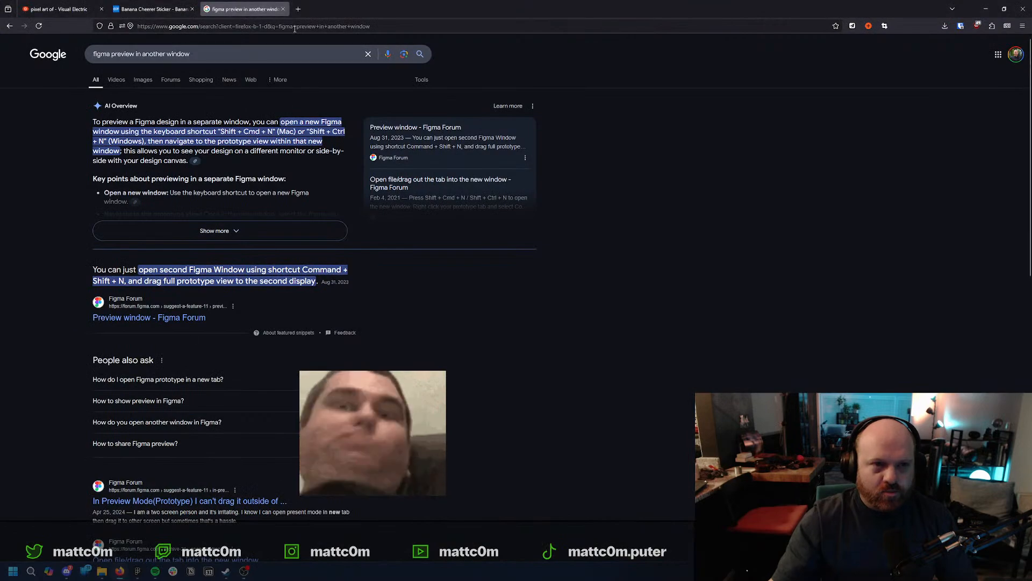
click(290, 54)
key(ctrl+a)
text(obs )
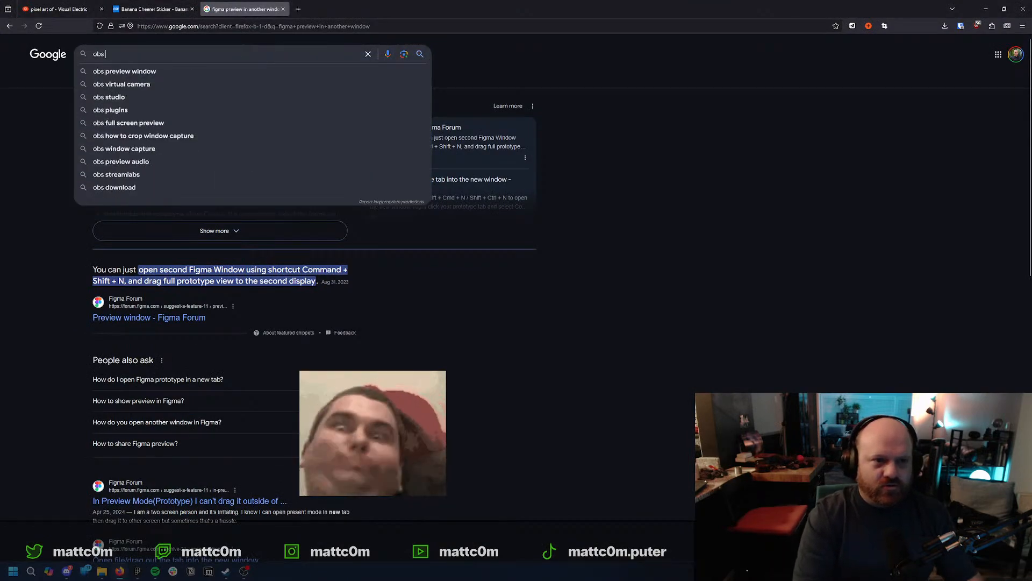
text(group multiple)
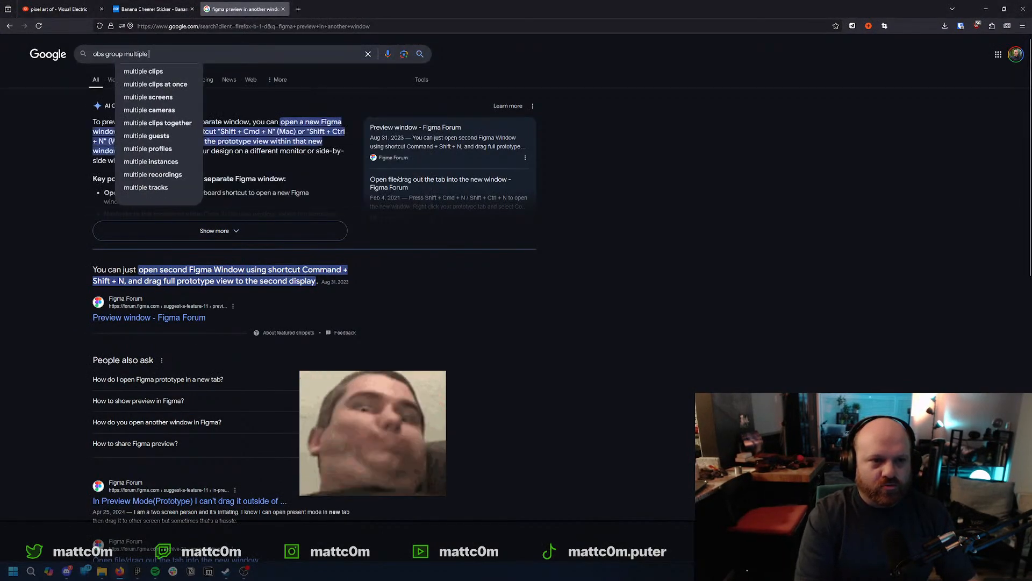
text( elements )
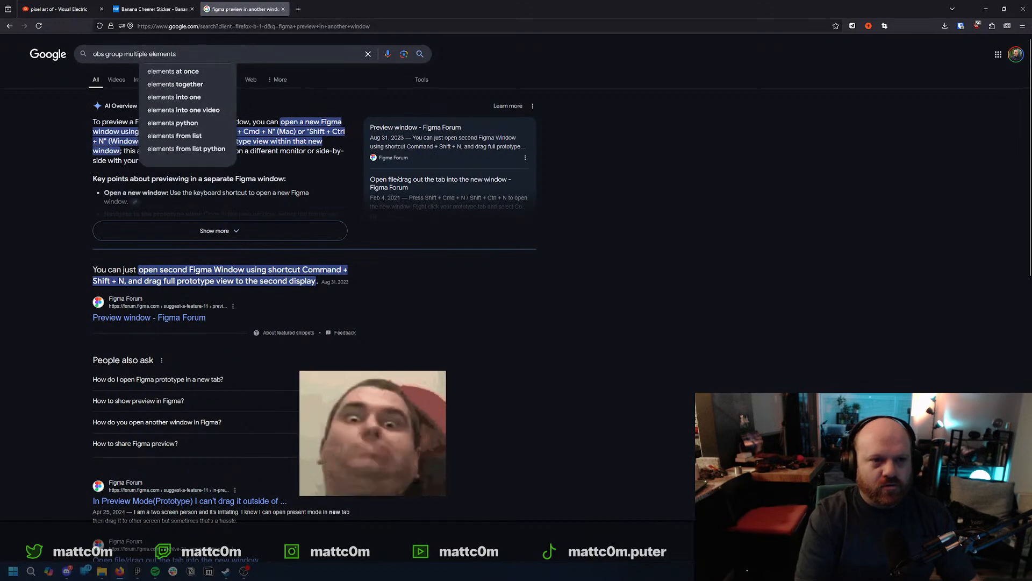
text(into one)
key(Return)
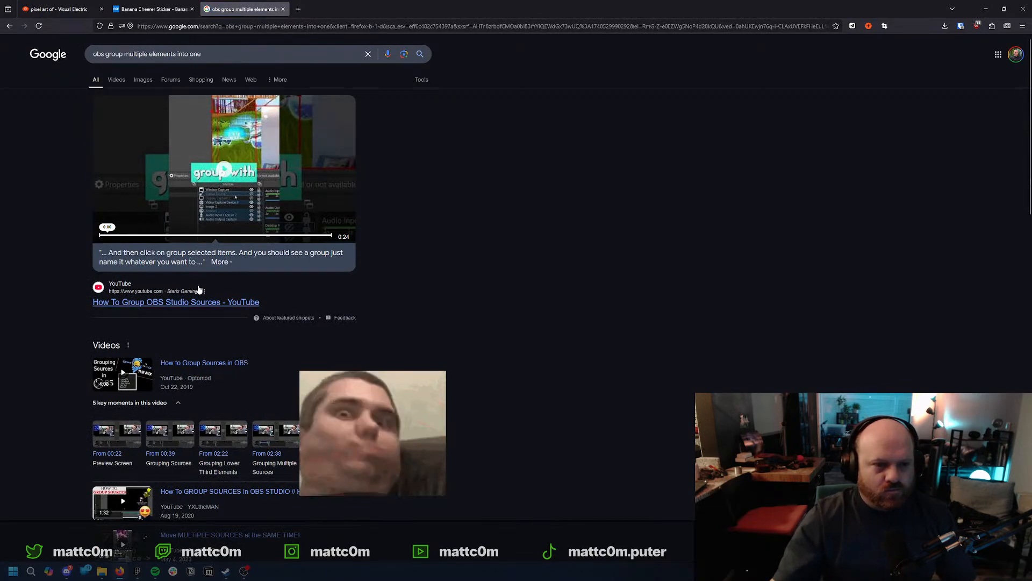
key(alt+Tab)
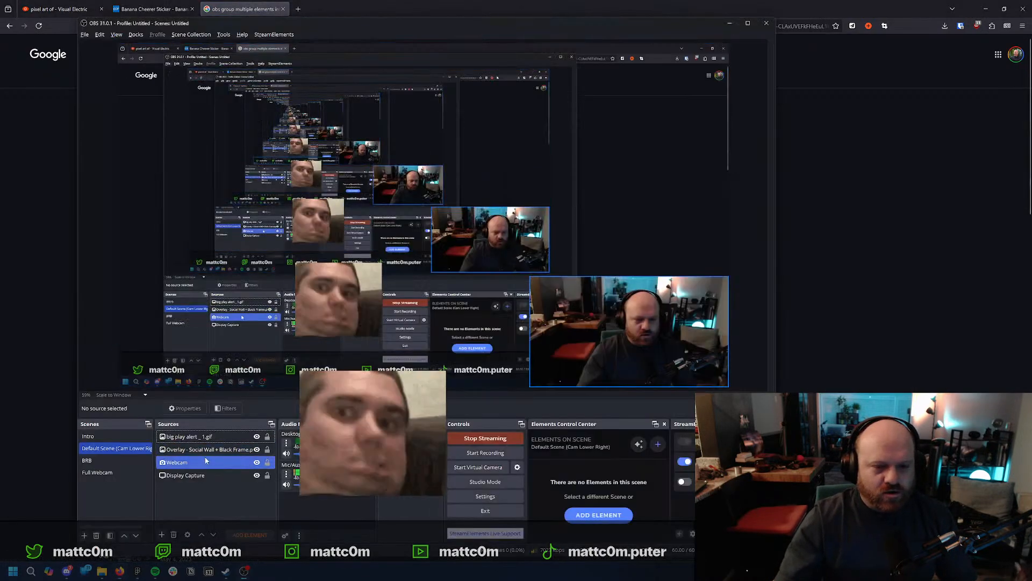
Add a new Text (GDI+) source named Big play alert to Default Scene and set its text to BIG PLAY ALERT.
key(alt+Tab)
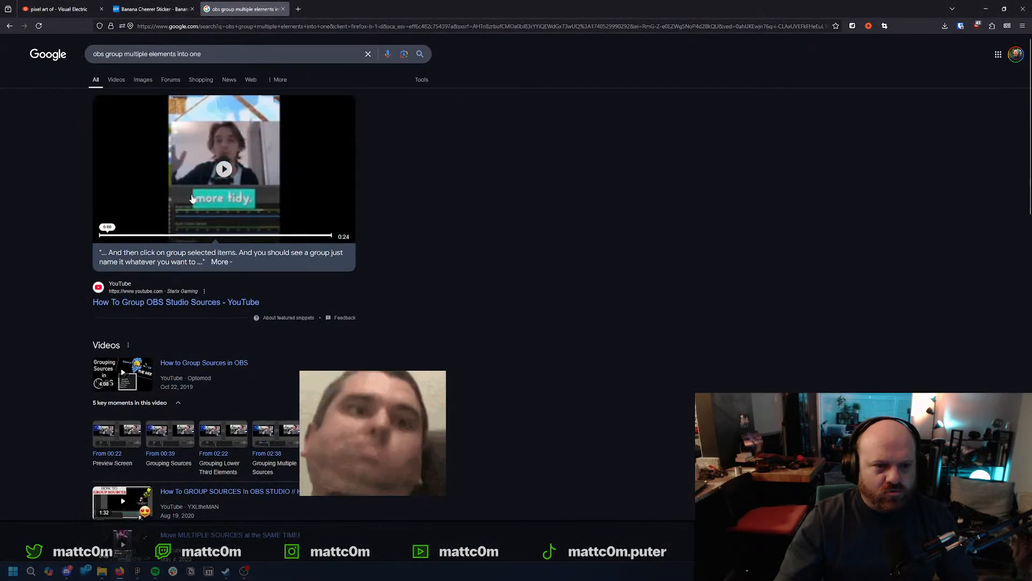
key(alt+Tab)
click(194, 439)
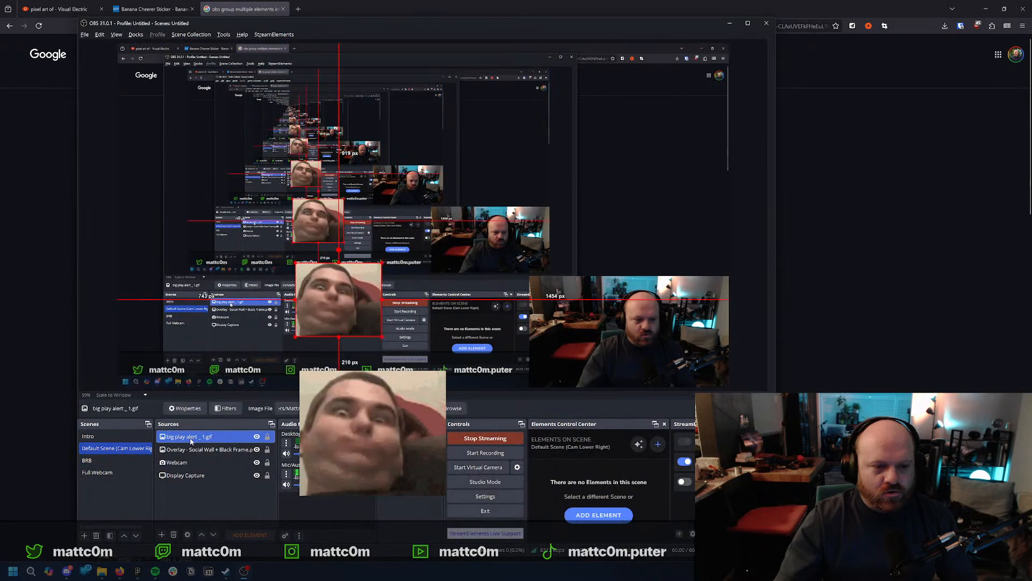
click(215, 505)
click(161, 534)
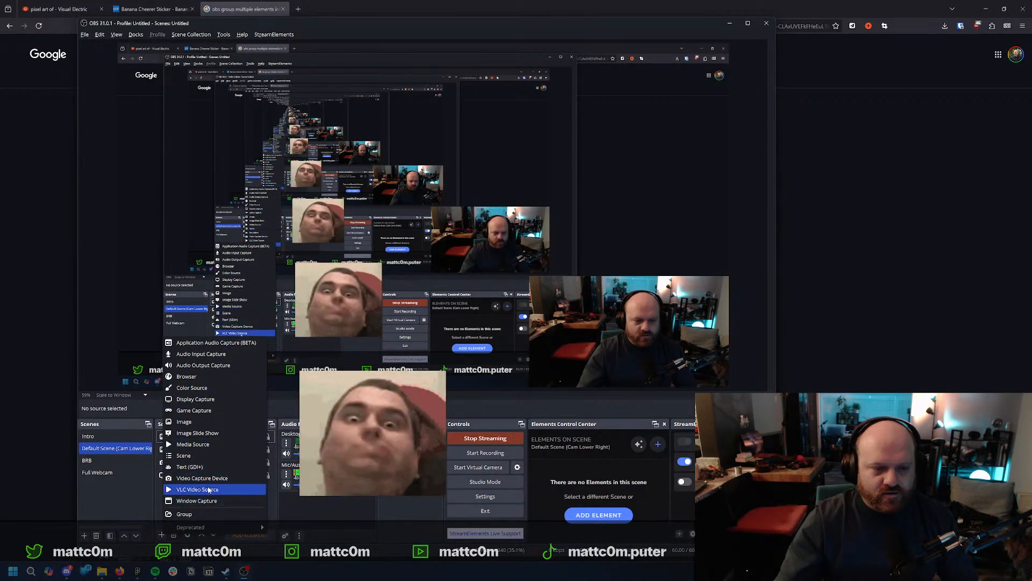
click(189, 467)
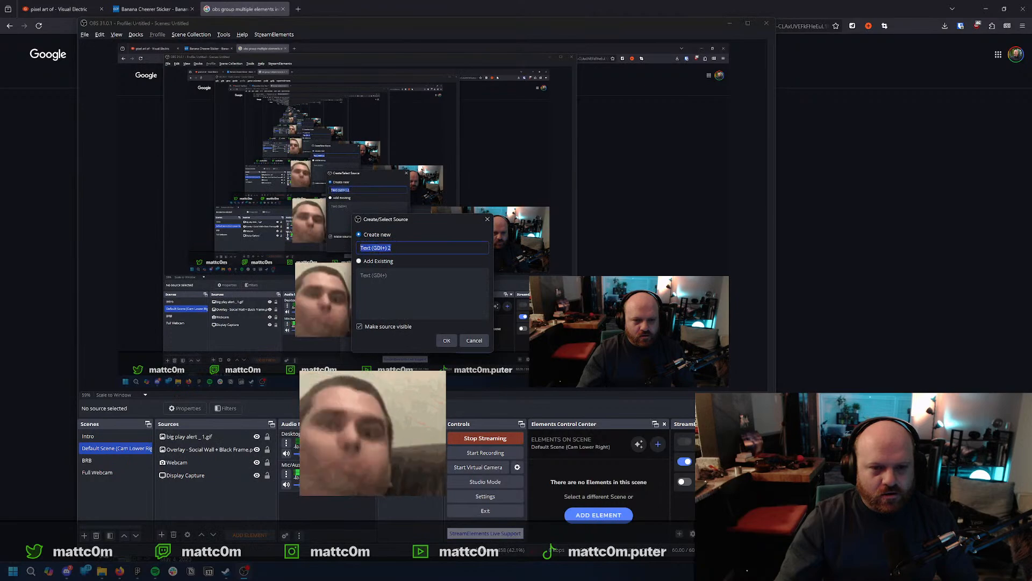
text(Big play alert)
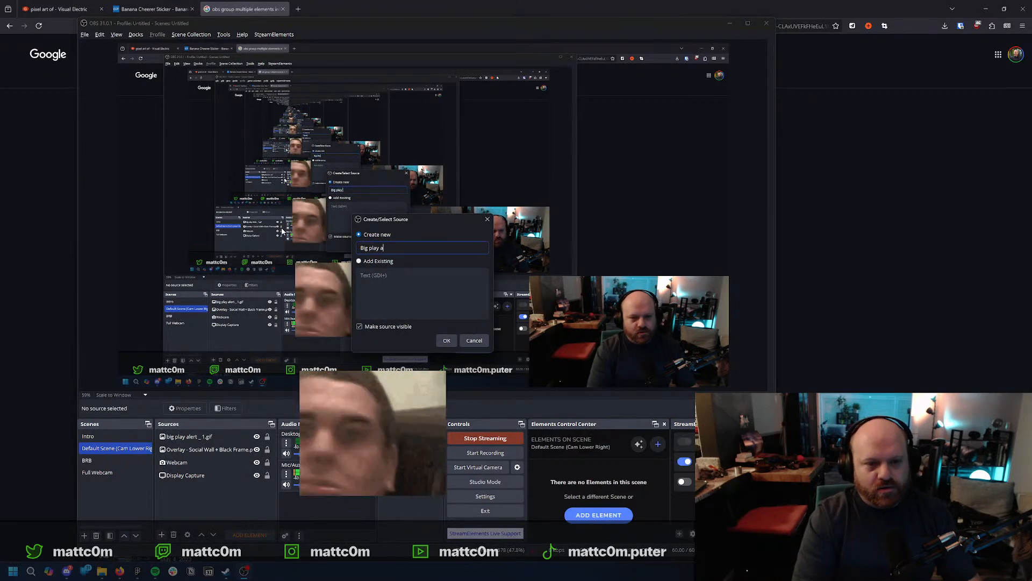
click(446, 340)
click(284, 324)
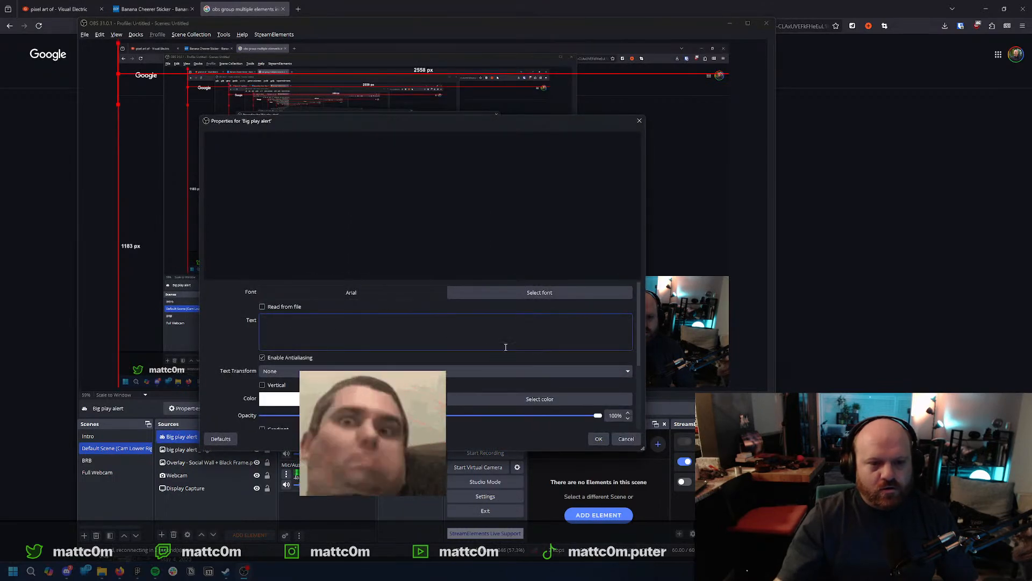
text(BIG PLAY ALERT)
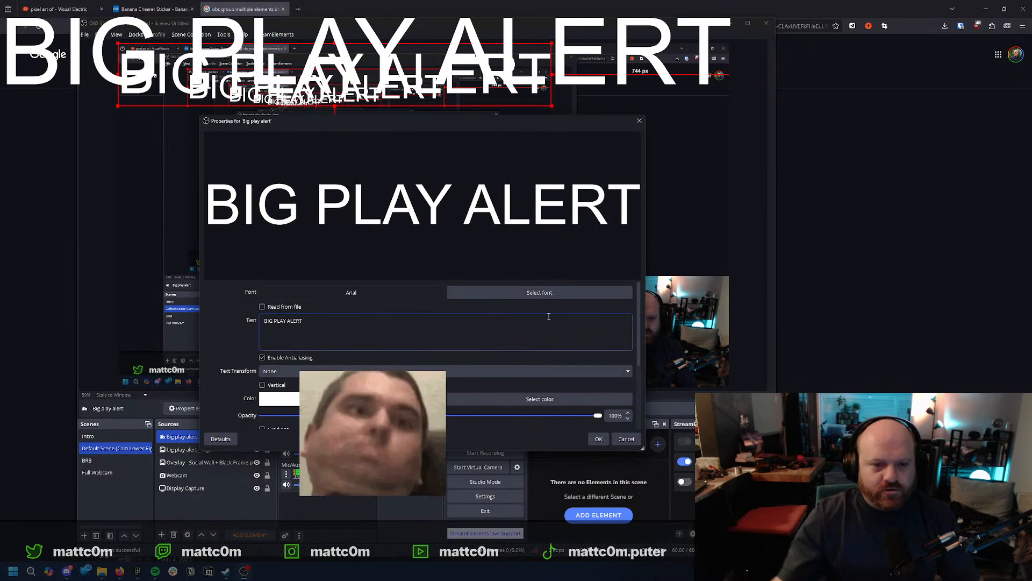
Open the text source's font picker, check the font of the BIG PLAY ALERT mockup text in Figma, and return to OBS.
click(562, 291)
key(alt+Tab)
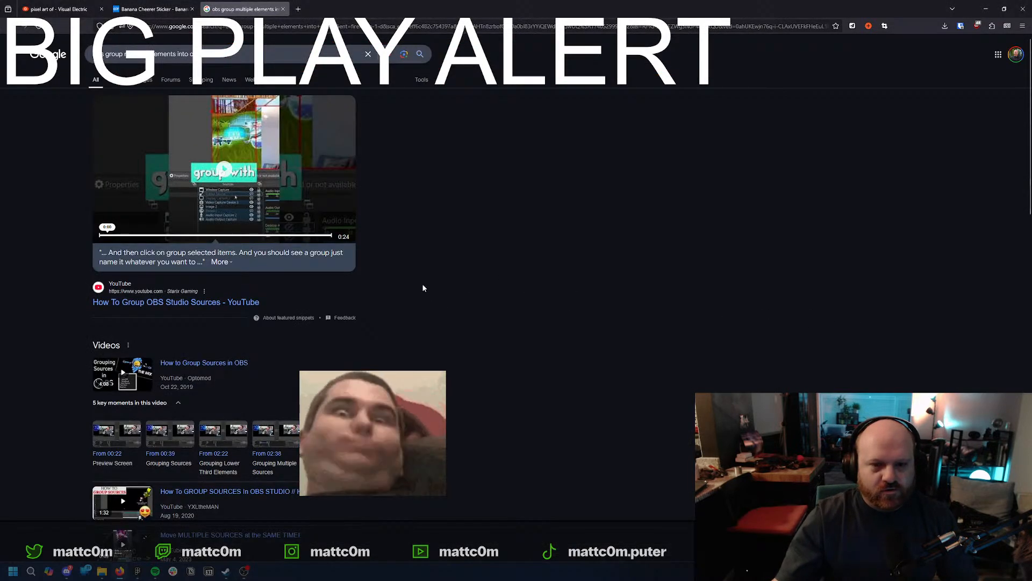
key(alt+Tab)
key(alt+Tab)
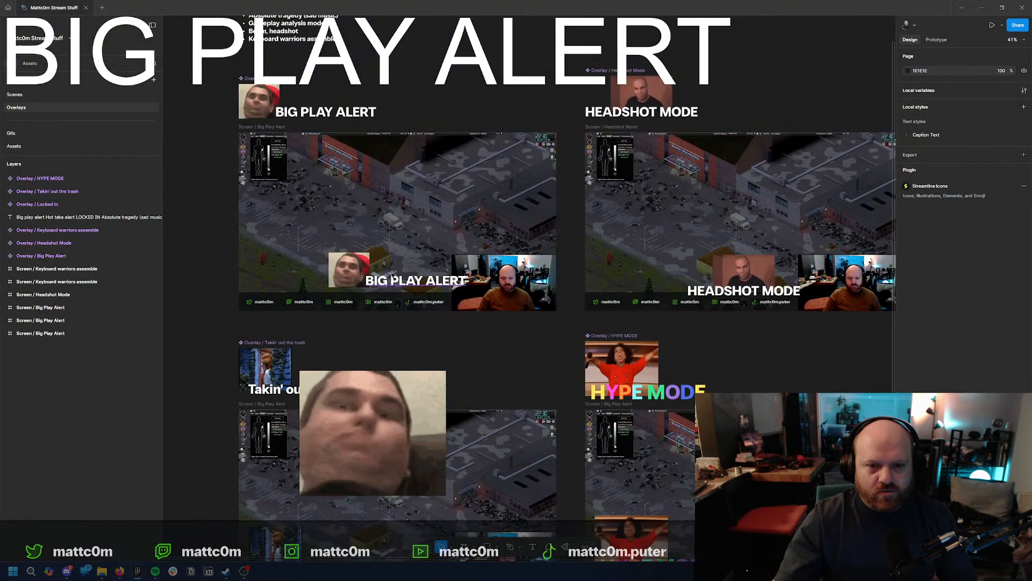
double_click(430, 281)
click(955, 260)
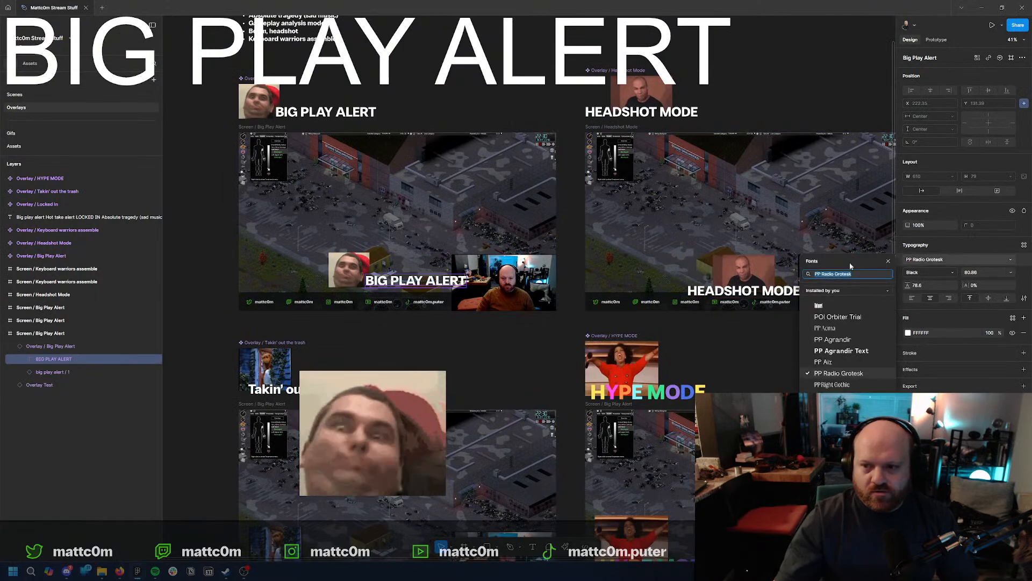
key(alt+Tab)
key(alt+Tab)
key(alt+Tab)
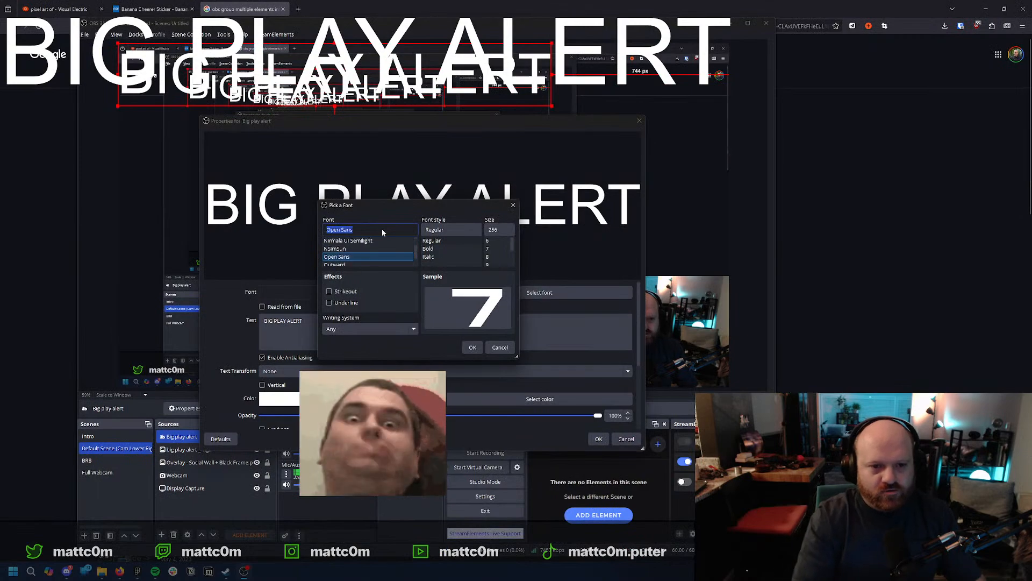
Set the text source's font to PP Radio Grotesk in the Black style and accept its properties.
text(PP Radio Grotesk)
key(Return)
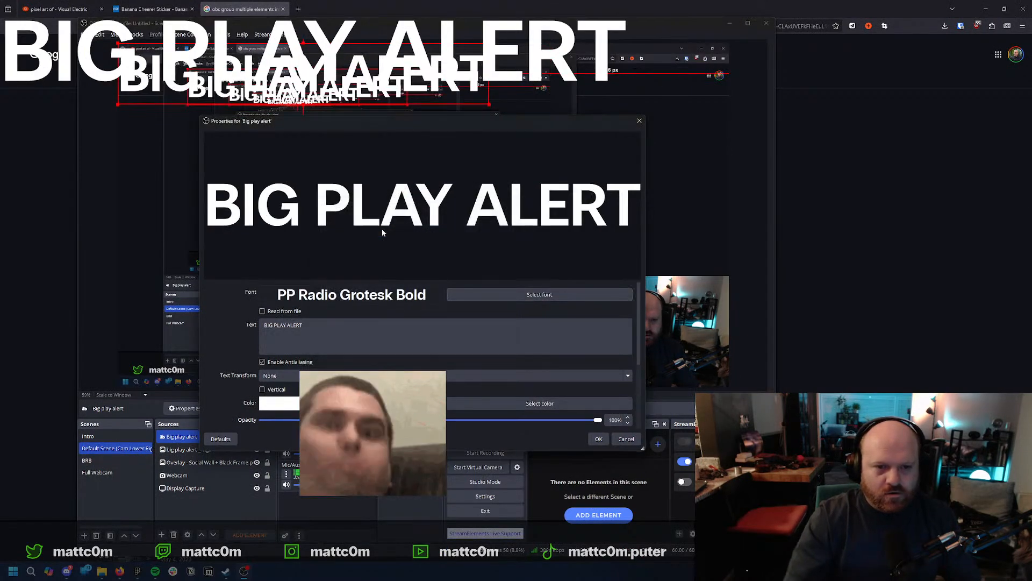
click(345, 329)
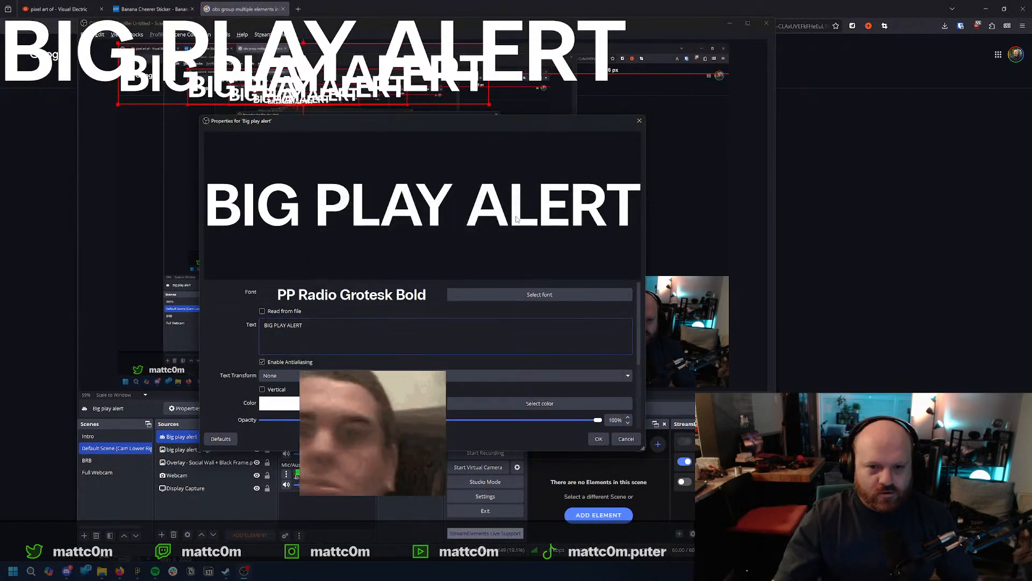
click(534, 295)
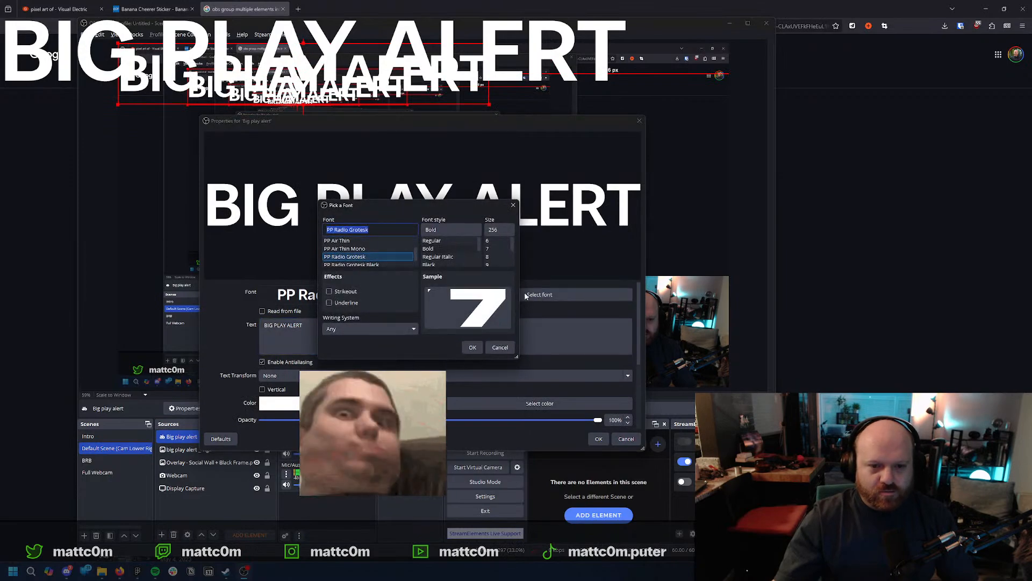
click(433, 264)
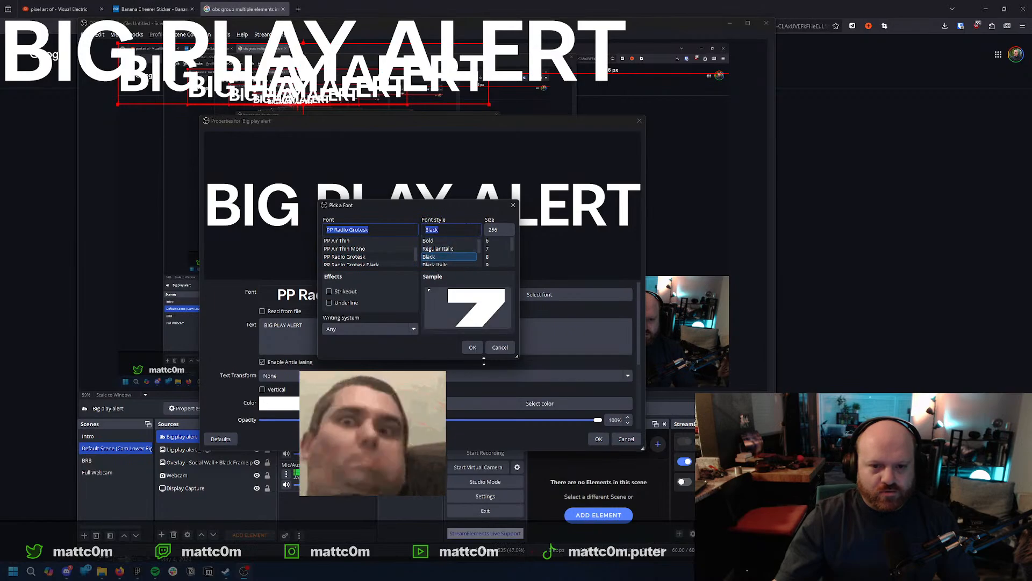
click(472, 347)
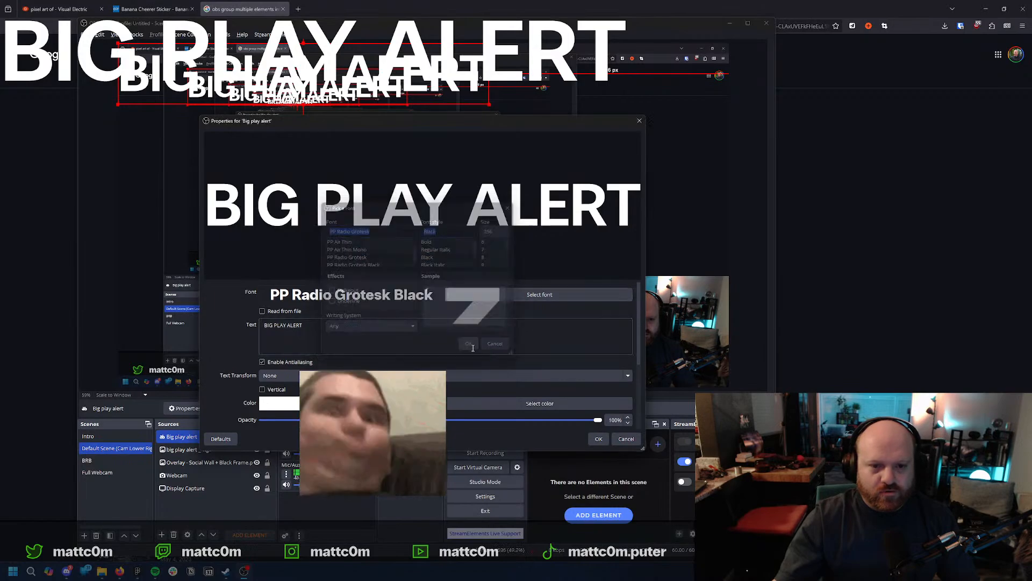
click(599, 440)
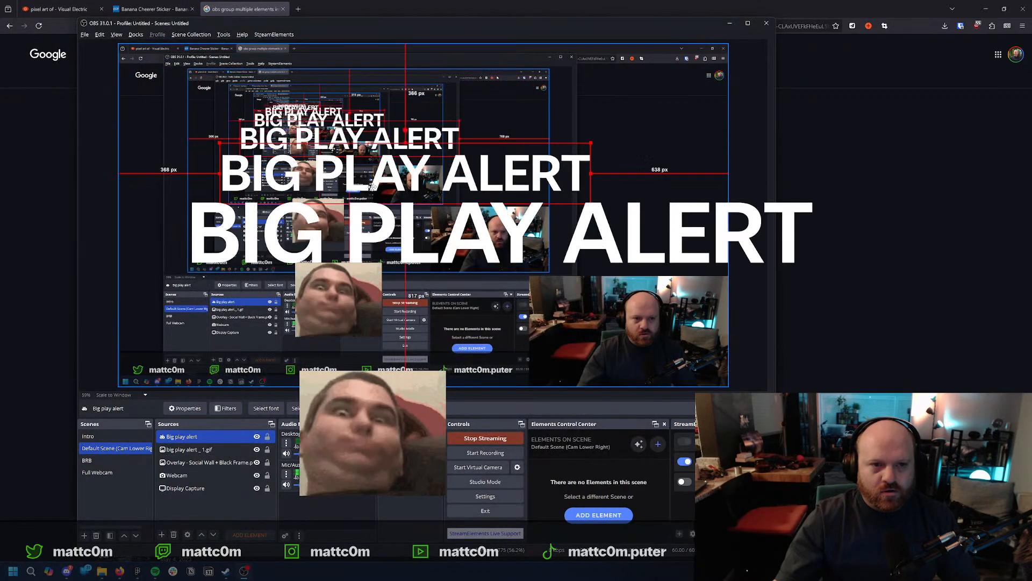
Shrink the BIG PLAY ALERT text and place it across the GIF's lower edge, about 180 px above the canvas's bottom edge.
drag(386, 253, 425, 270)
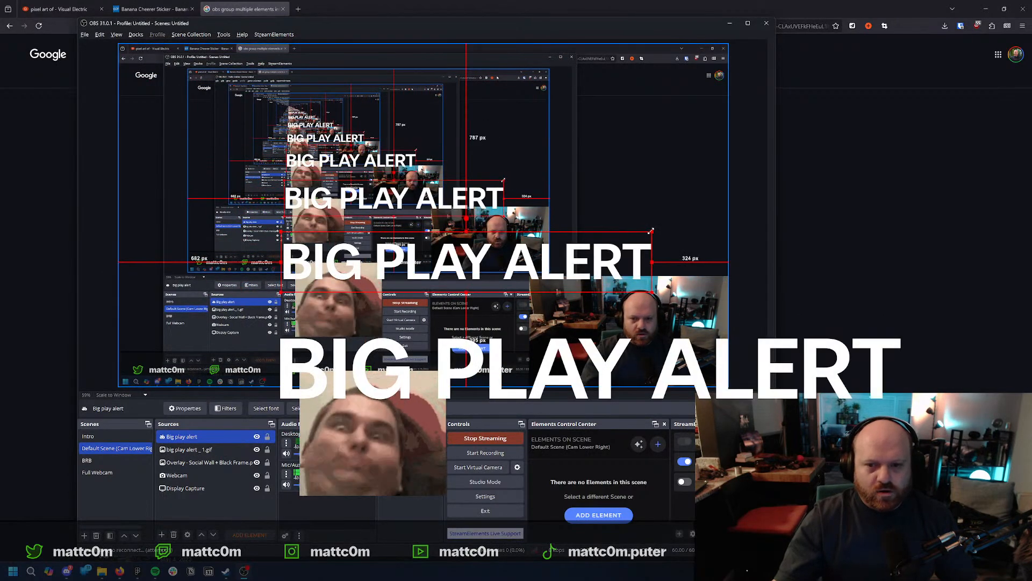
drag(651, 231, 537, 341)
drag(467, 333, 447, 343)
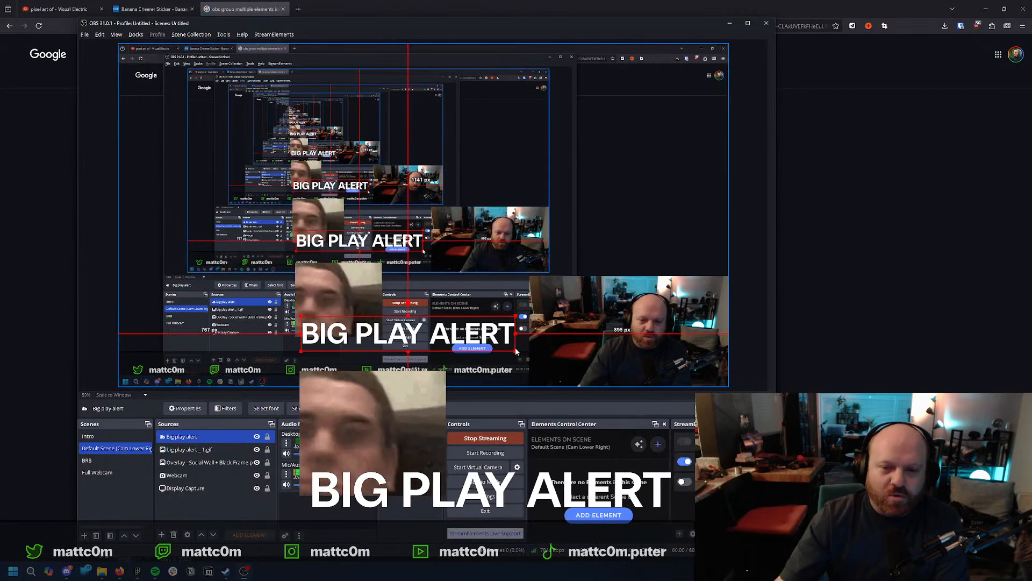
drag(515, 347, 492, 342)
drag(342, 337, 360, 334)
click(578, 211)
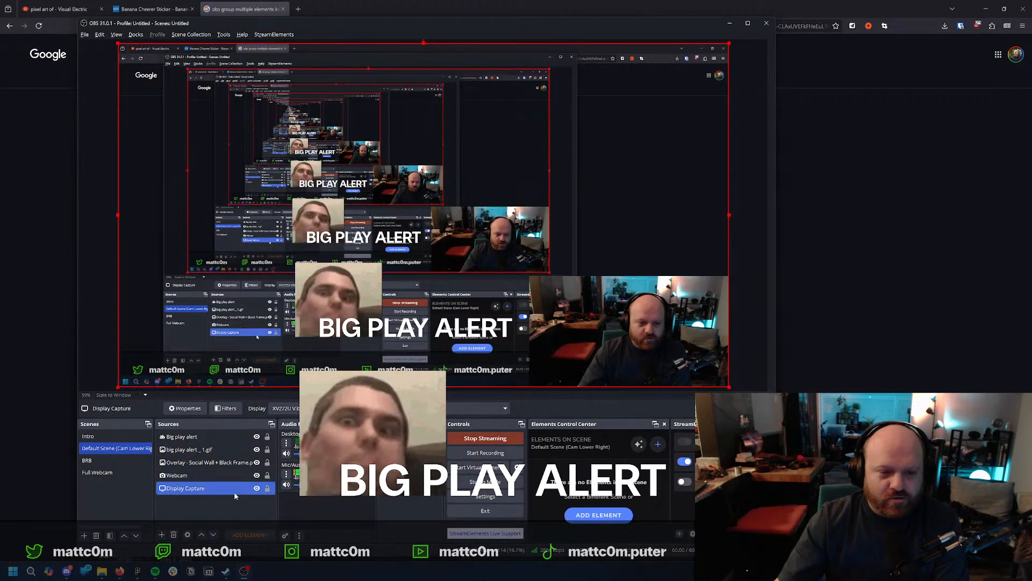
Group the big play alert _ 1.gif and Big play alert text sources under the name Big Play Alert.
click(188, 449)
ctrl+click(191, 436)
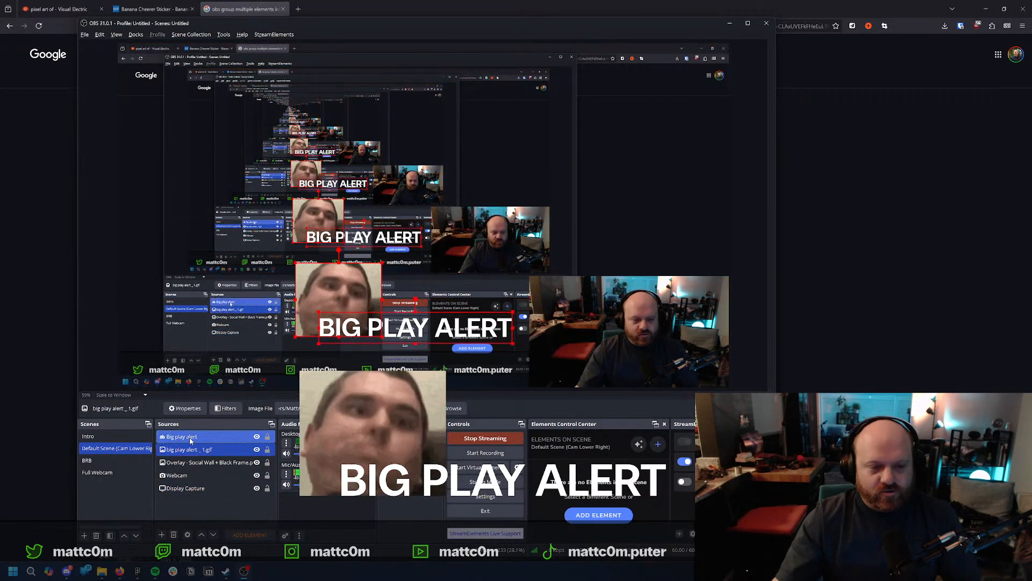
right_click(189, 441)
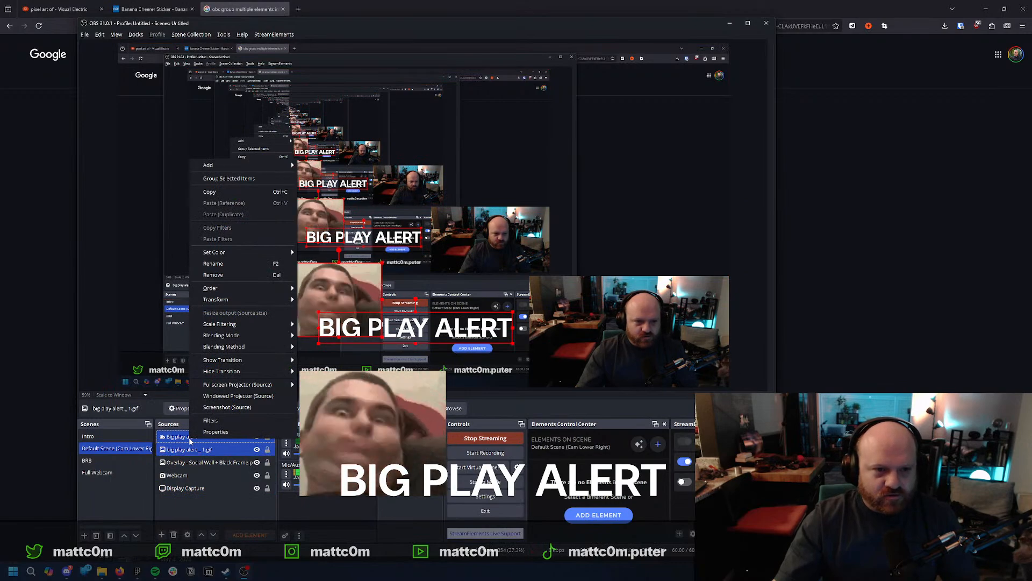
click(233, 178)
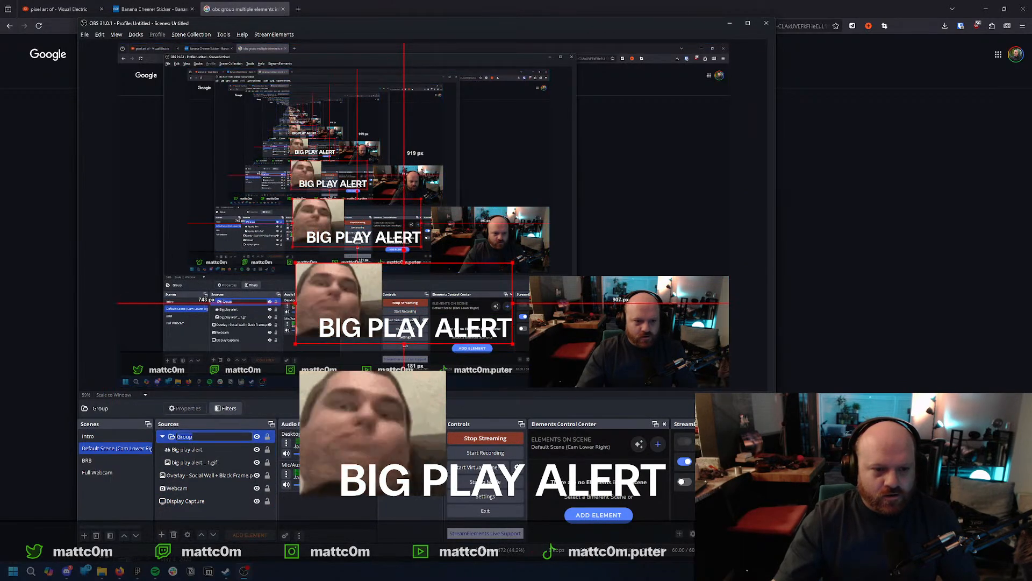
text(Big Play Alert)
key(Return)
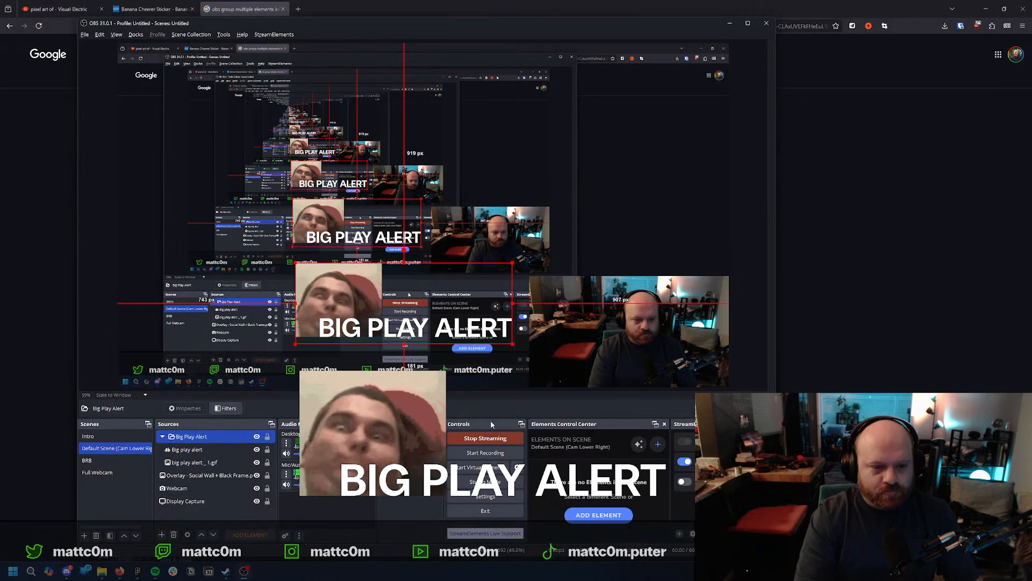
Test hiding and showing the Big Play Alert group, look through its available options, and collapse it in the source list.
click(257, 436)
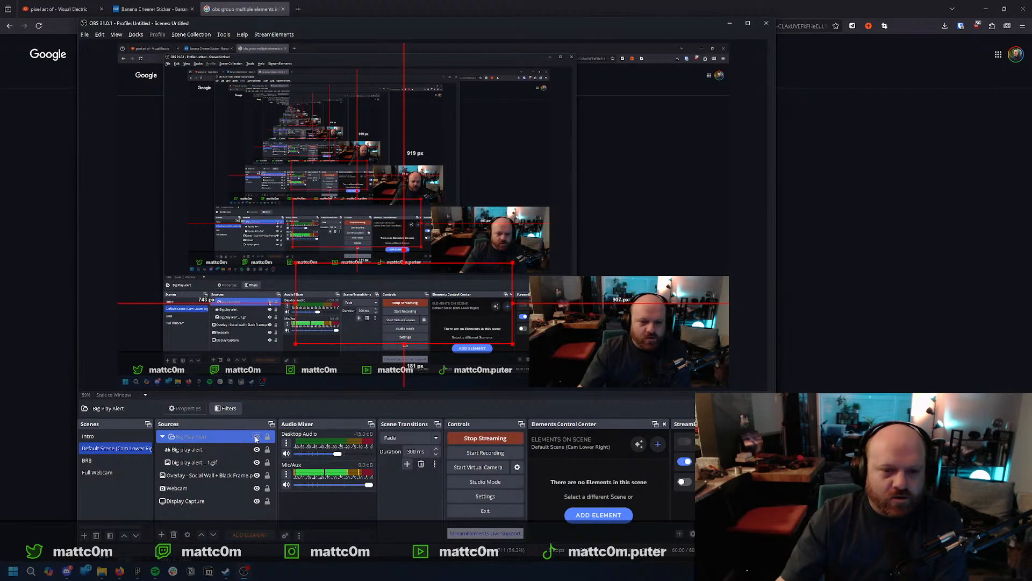
click(257, 436)
click(163, 438)
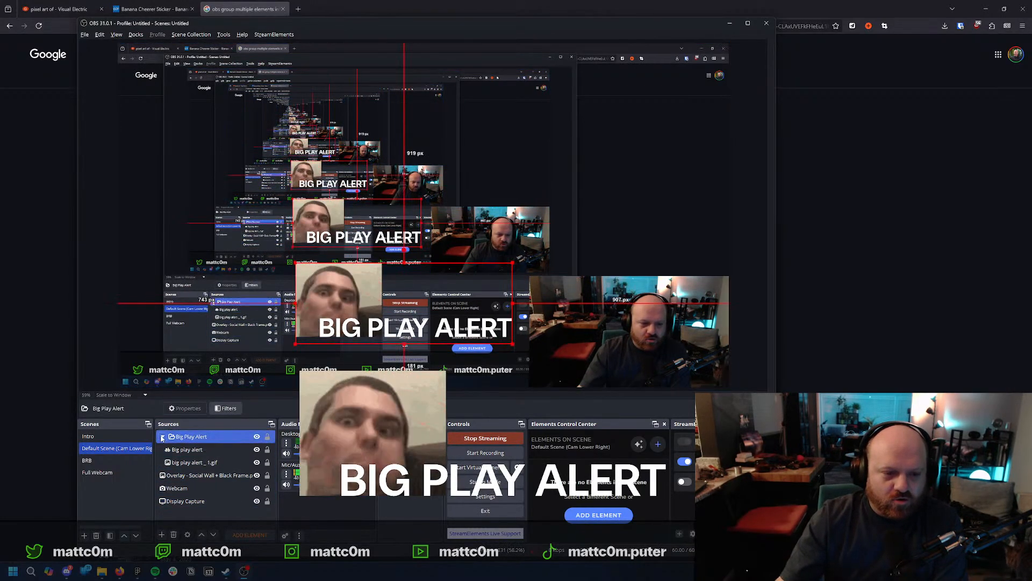
click(162, 437)
click(257, 437)
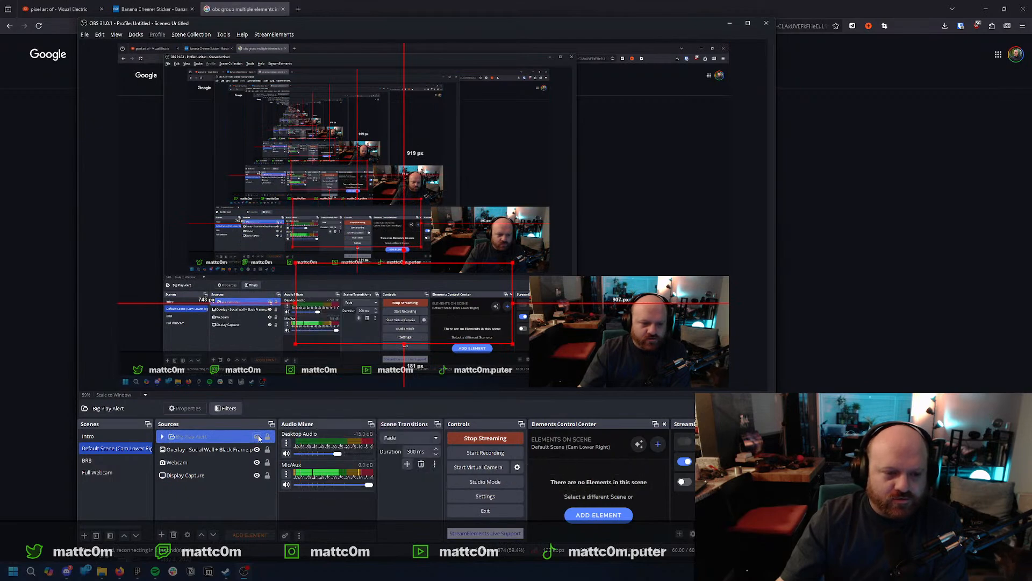
click(257, 436)
click(162, 437)
right_click(185, 437)
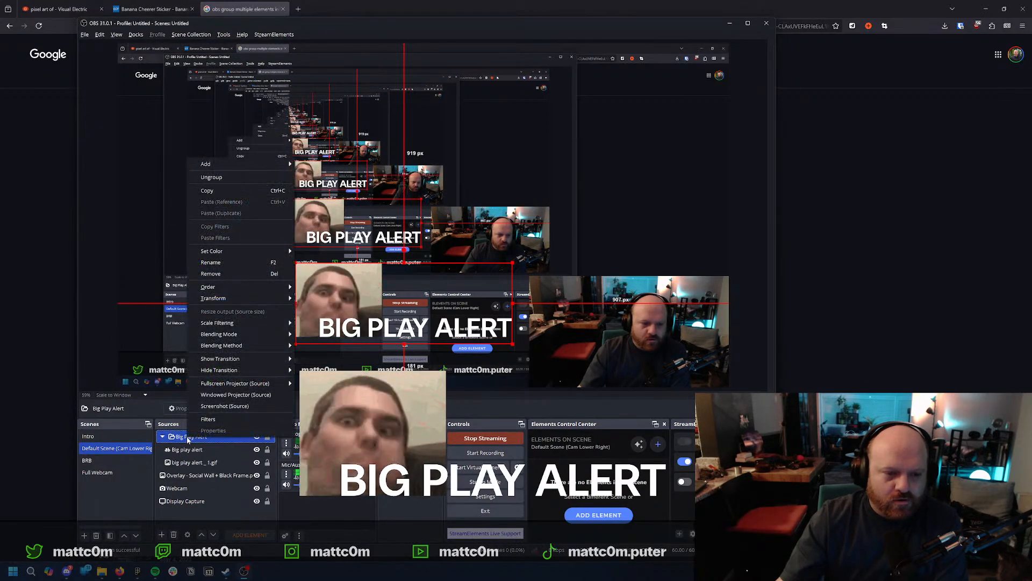
click(177, 450)
click(182, 438)
right_click(183, 438)
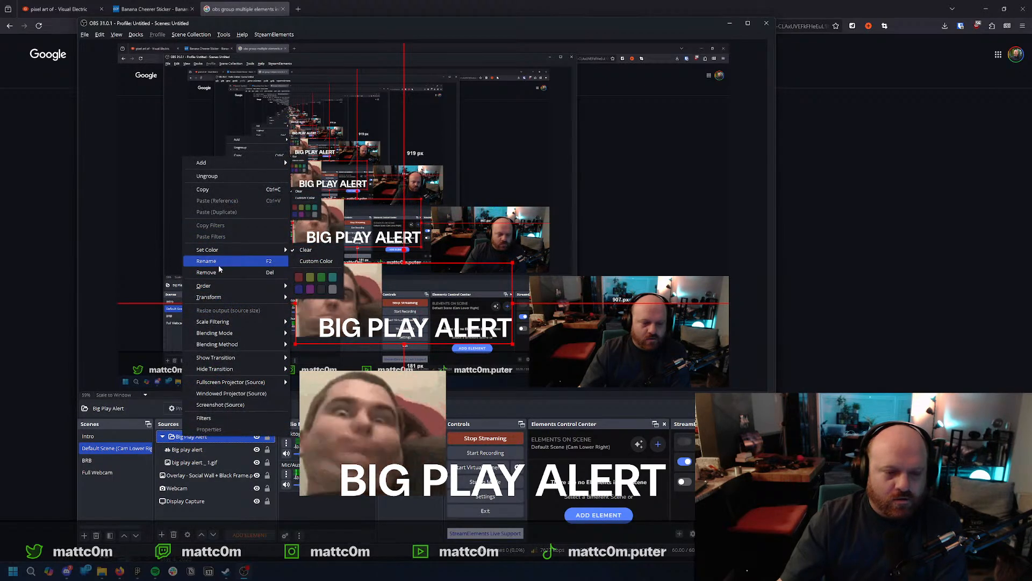
click(163, 437)
click(258, 437)
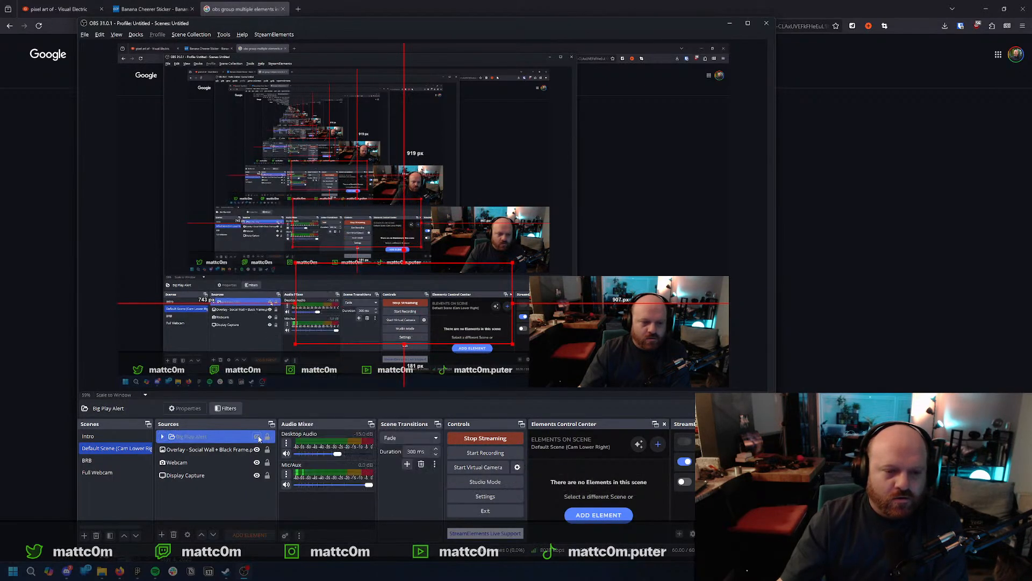
click(258, 437)
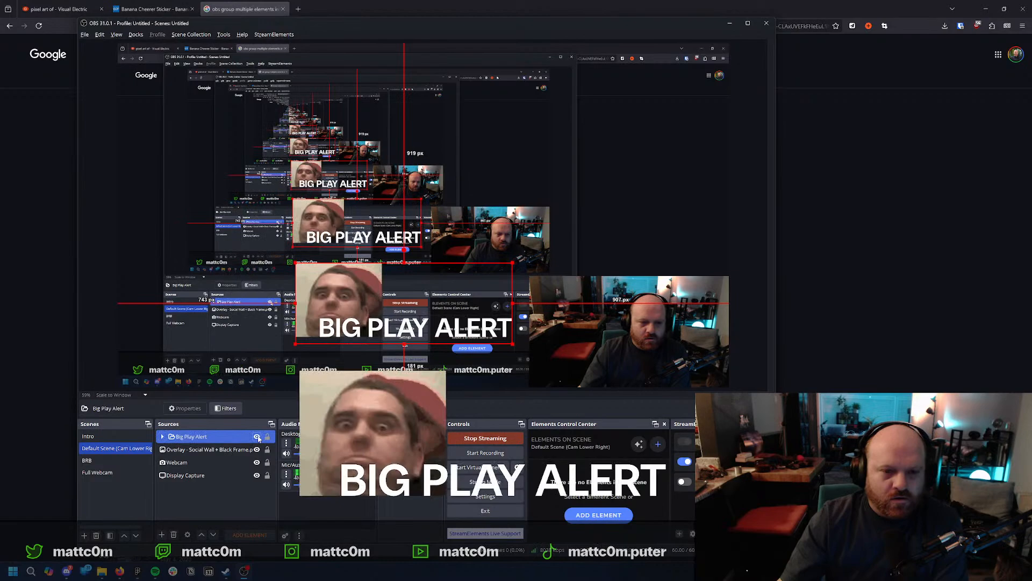
Hide the Big Play Alert group in Default Scene.
click(231, 437)
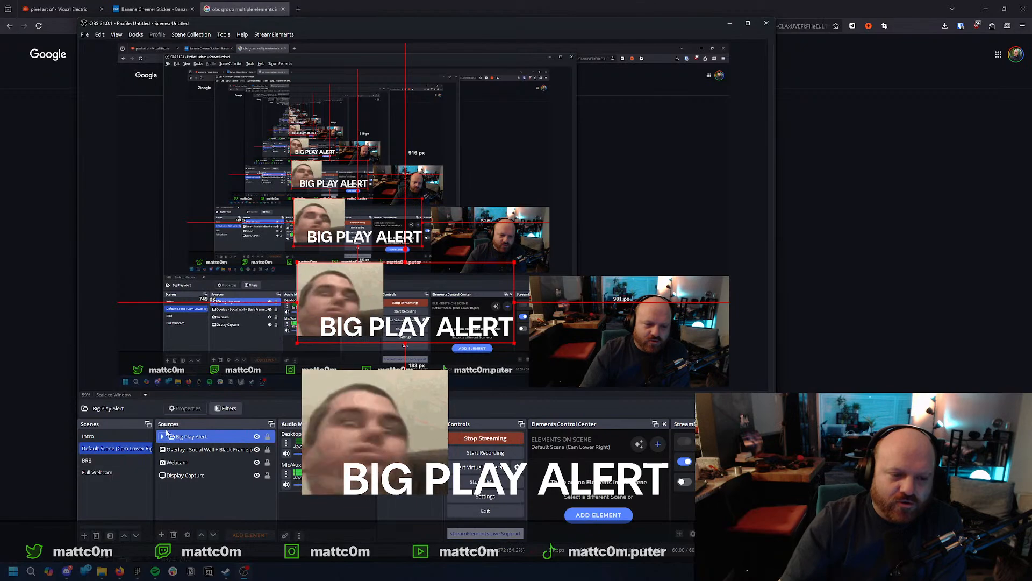
click(209, 494)
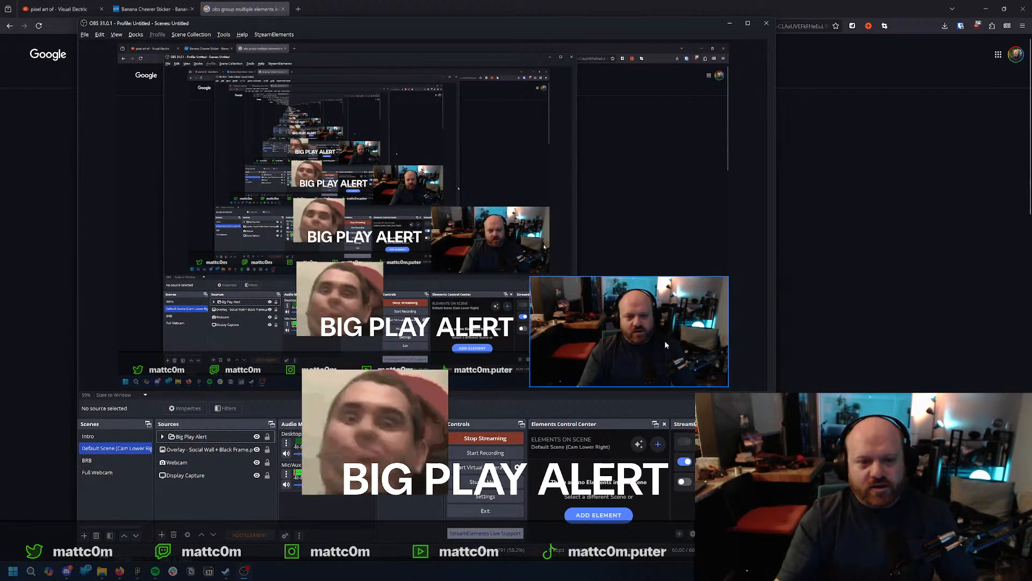
click(199, 438)
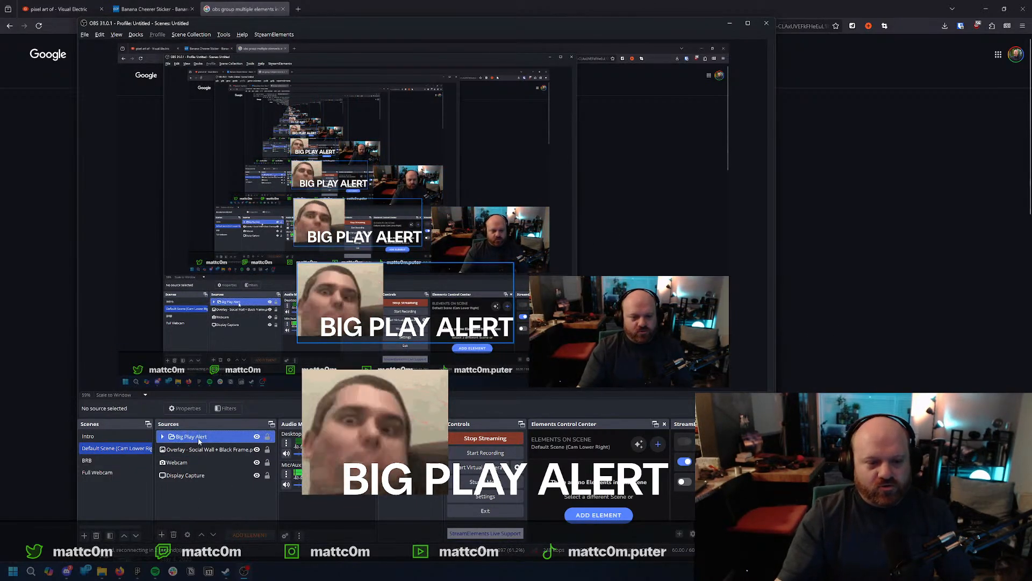
click(257, 436)
key(alt+Tab)
key(alt+Tab)
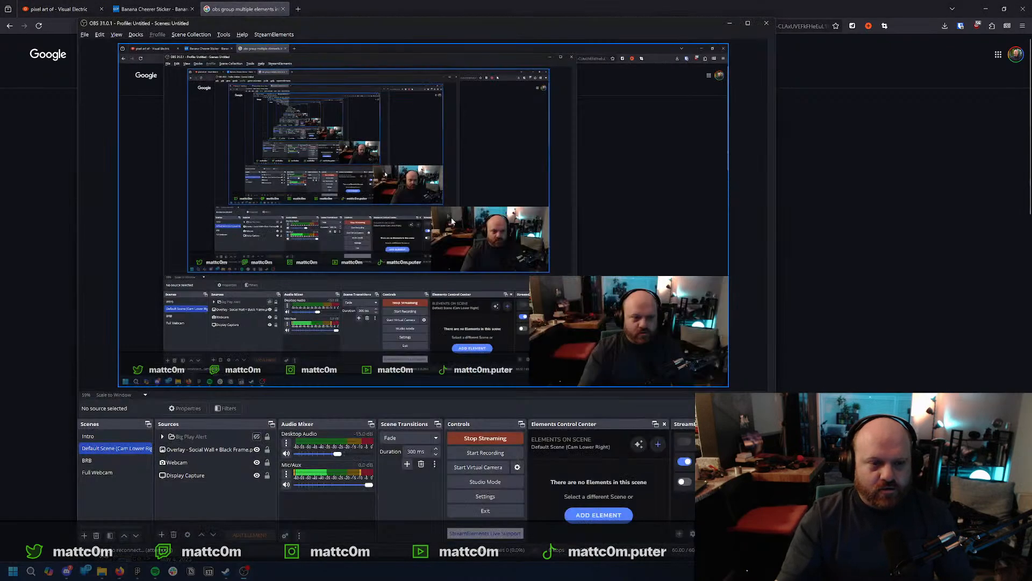
Switch to the Figma Overlays page and examine the Screen / Headshot Mode design as a layout reference.
key(alt+Tab)
key(alt+Tab)
drag(535, 364, 350, 350)
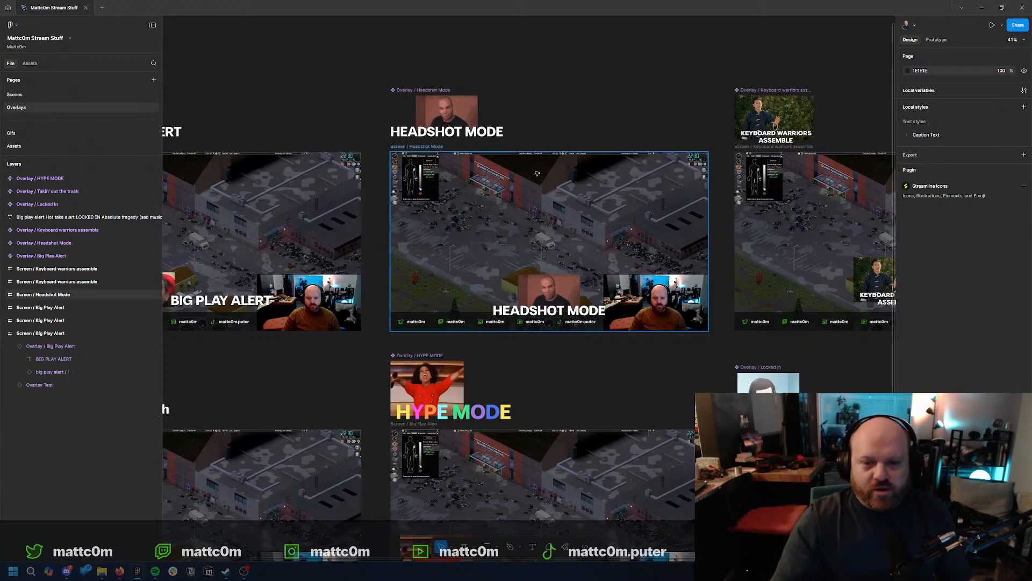
drag(578, 188, 543, 194)
Add BOOM HEADSHOT.gif from the Overlays folder in File Explorer to Default Scene in OBS.
key(alt+Tab)
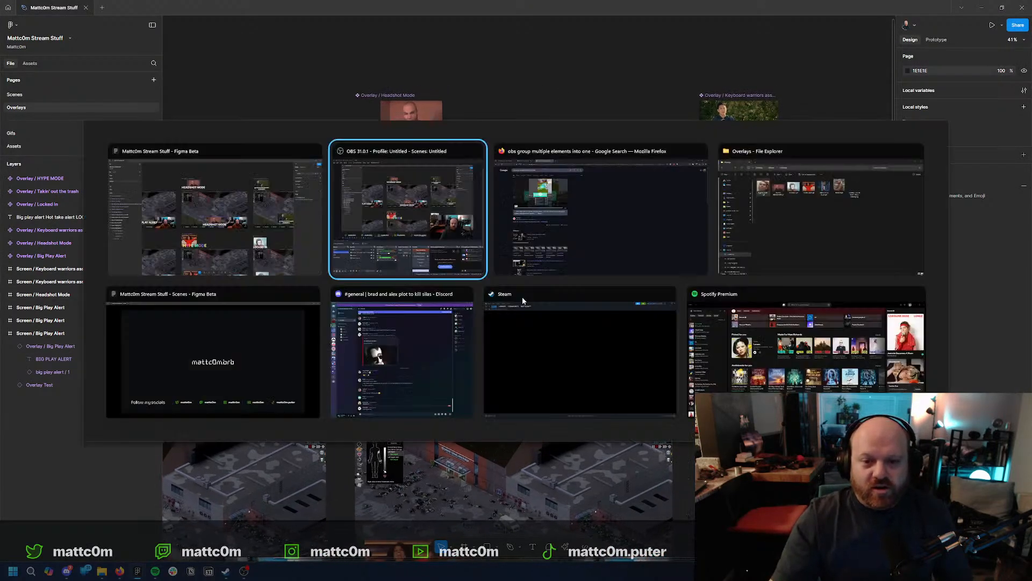
key(alt+Tab)
key(alt+Tab)
key(alt+Tab)
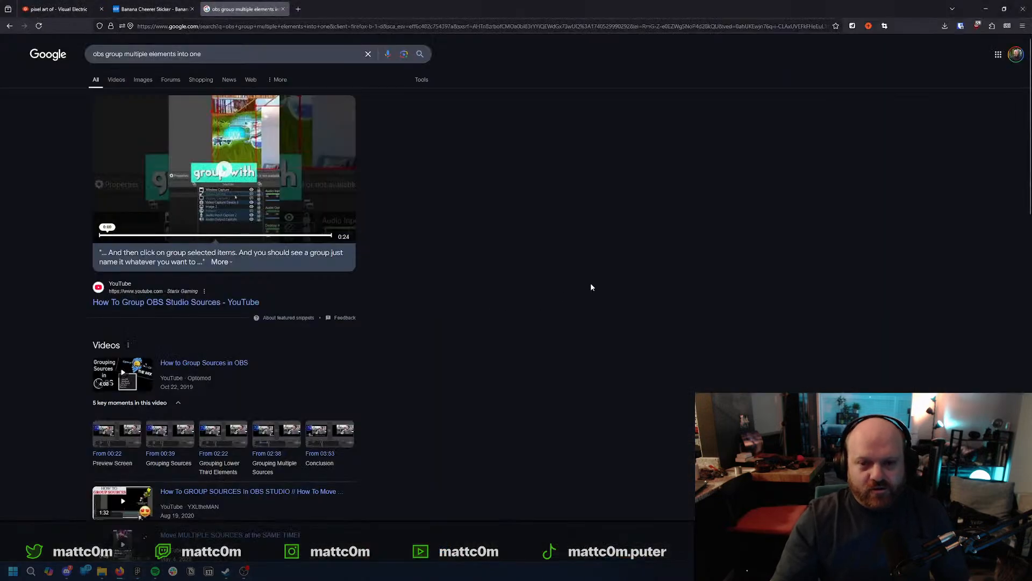
key(alt+Tab)
key(alt+Tab)
key(alt+Tab)
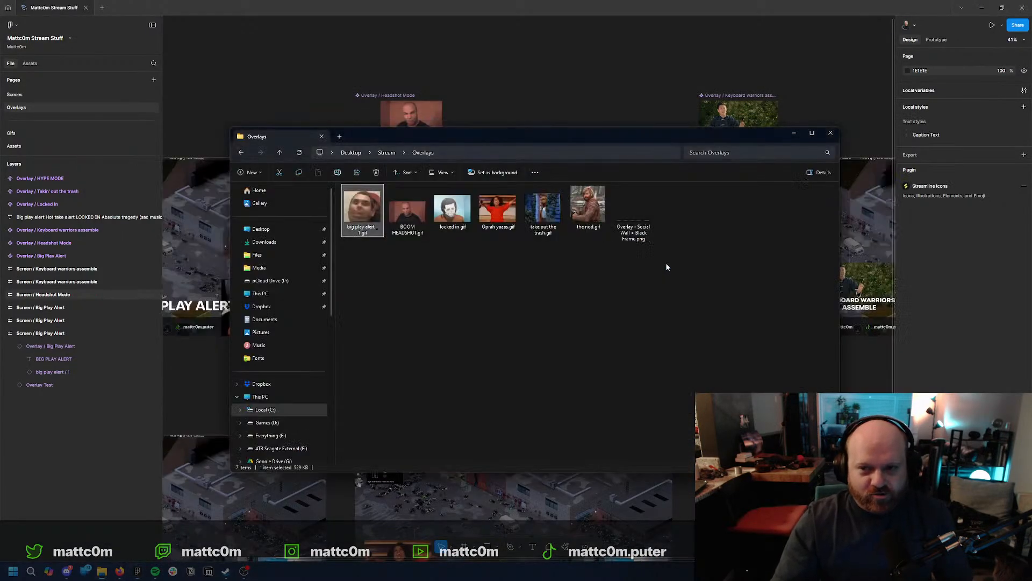
click(401, 208)
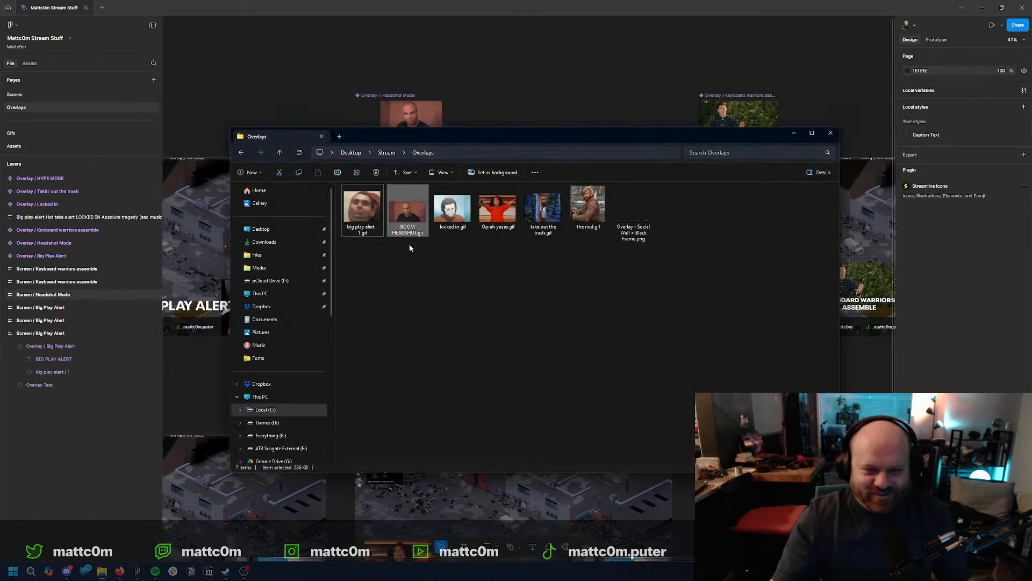
key(alt+Tab)
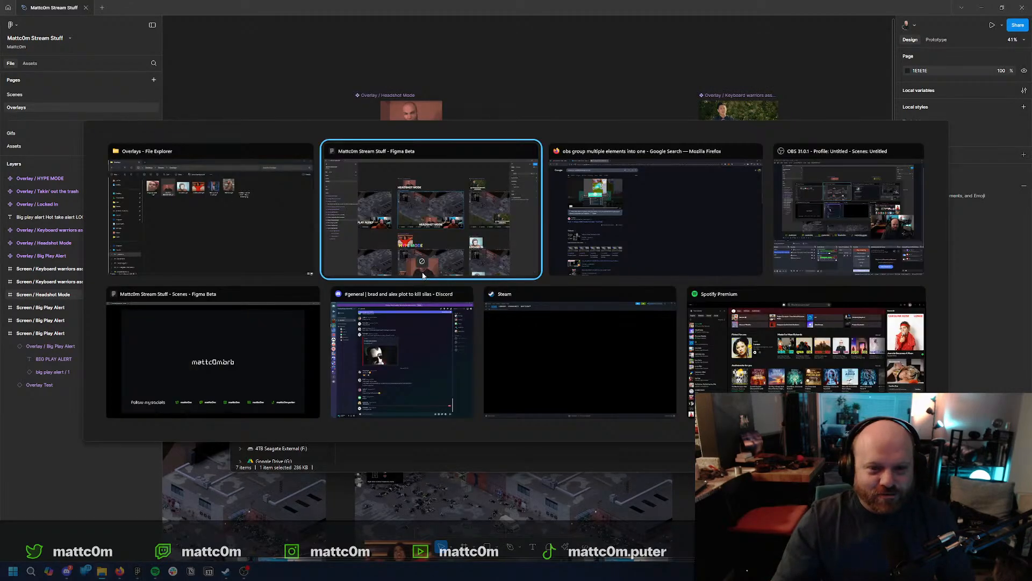
key(alt+Tab)
key(alt+Tab)
drag(422, 273, 371, 231)
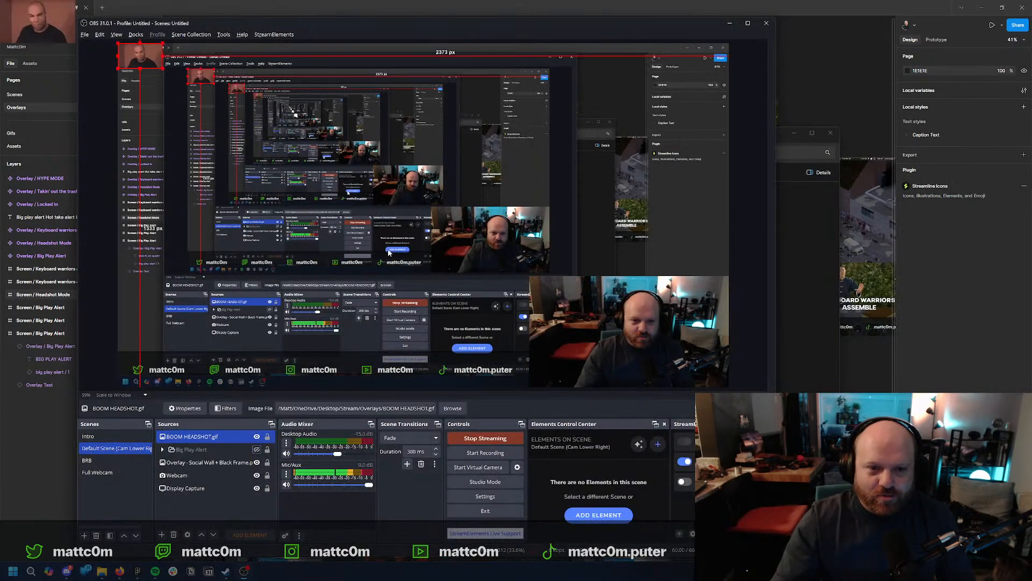
Enlarge the BOOM HEADSHOT GIF and place it beside the webcam, about 150 px above the canvas's bottom edge.
drag(165, 70, 461, 328)
drag(410, 293, 425, 316)
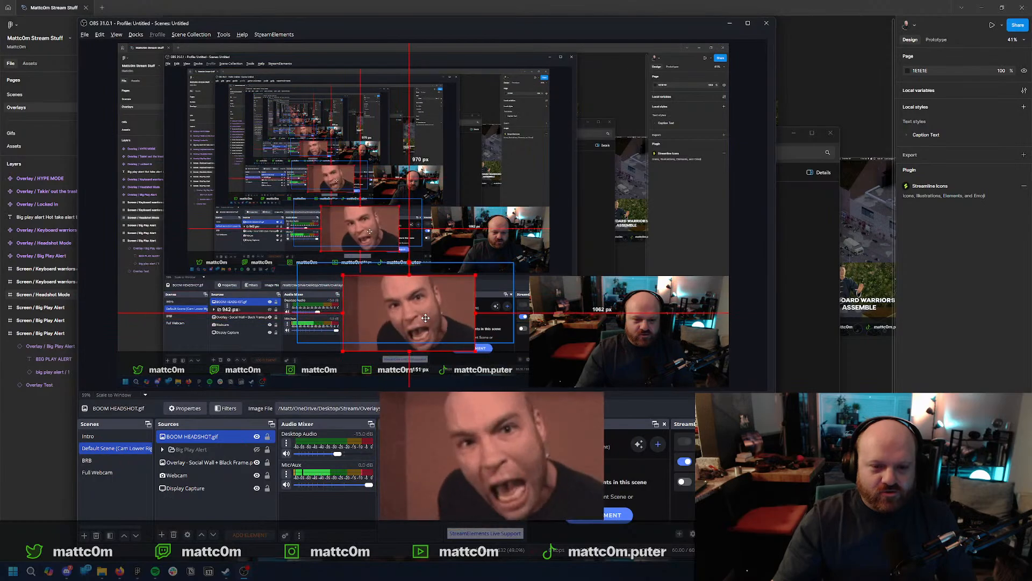
Copy the Big play alert text source from the Big Play Alert group and paste it into Default Scene.
click(163, 449)
click(173, 462)
click(163, 449)
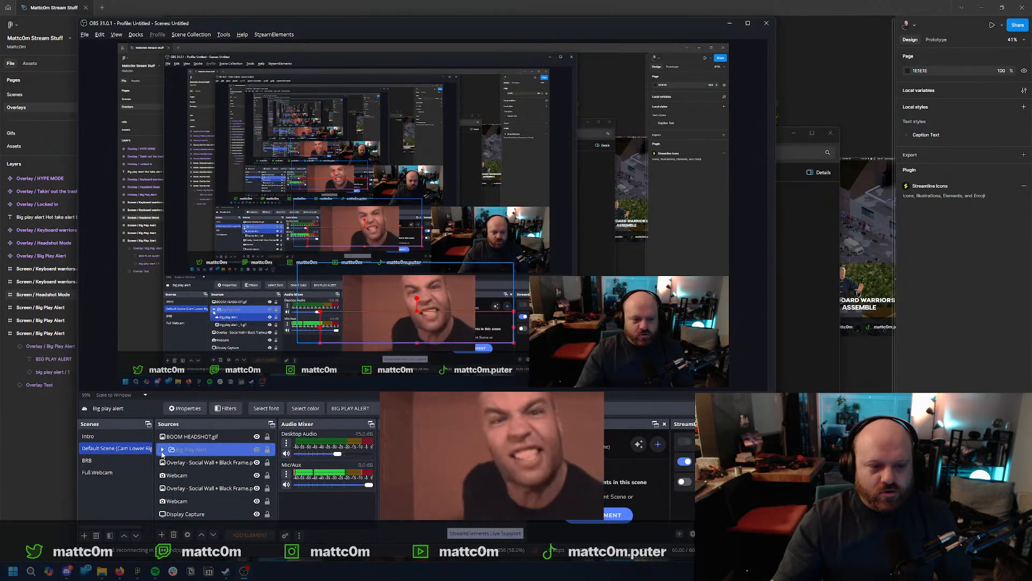
key(ctrl+v)
Move the pasted BIG PLAY ALERT text over the headshot GIF, about 300 px above the canvas's bottom edge.
drag(217, 117, 398, 303)
click(395, 302)
click(394, 302)
click(394, 302)
click(394, 302)
click(393, 302)
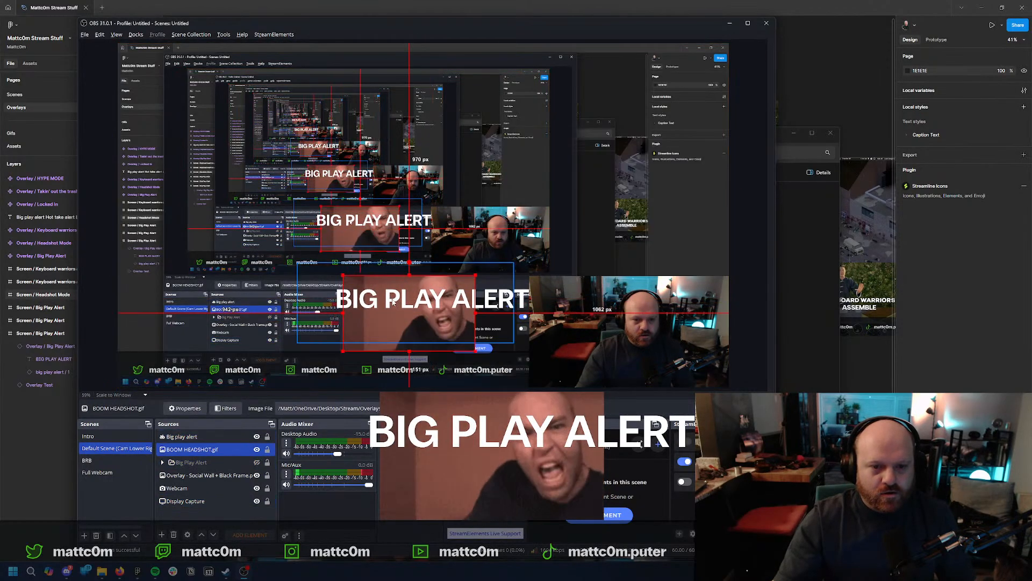
click(374, 302)
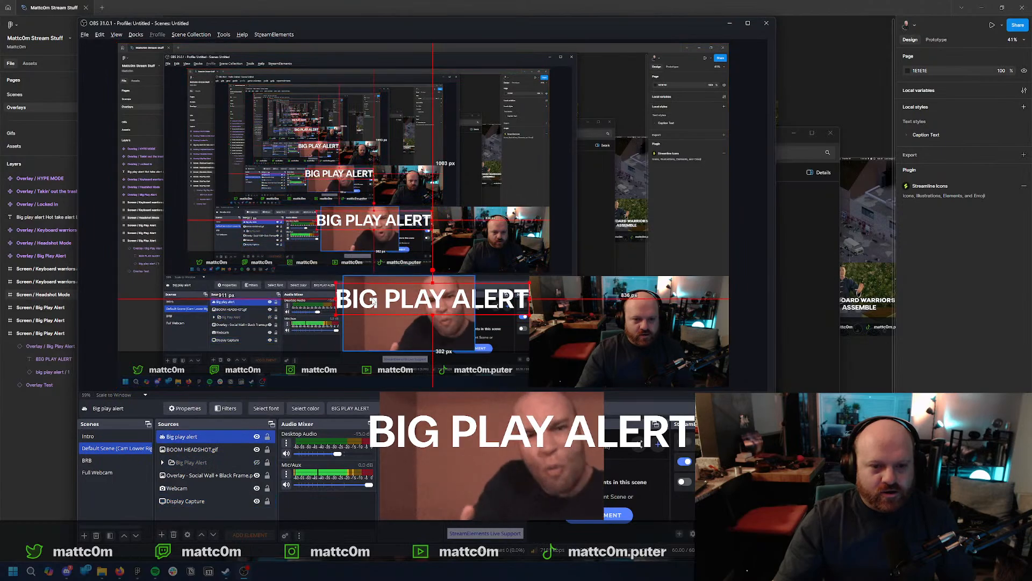
Change the wording of the pasted text source over the GIF to HEADSHOT MODE ENGAGED.
right_click(405, 301)
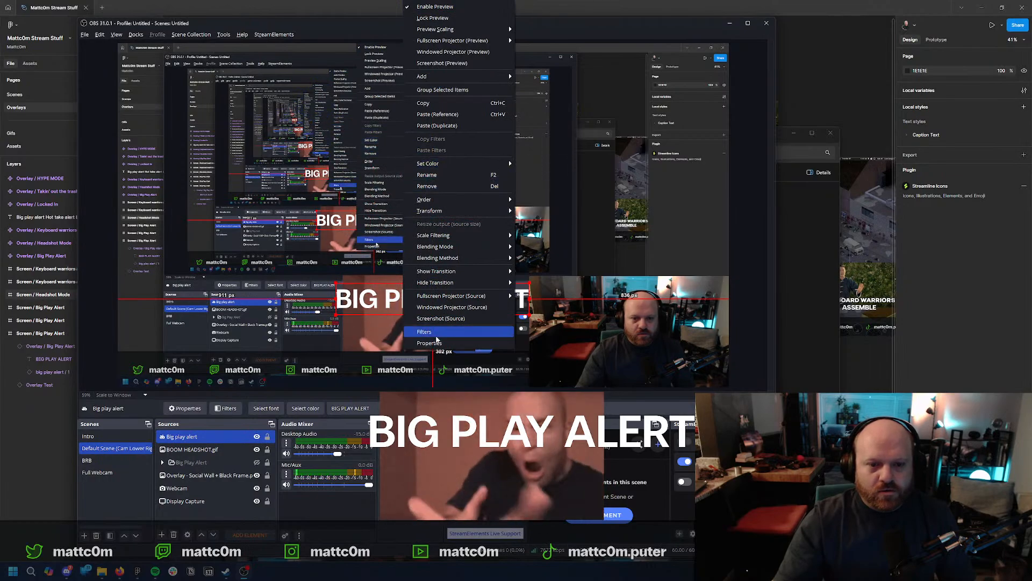
click(430, 343)
key(ctrl+a)
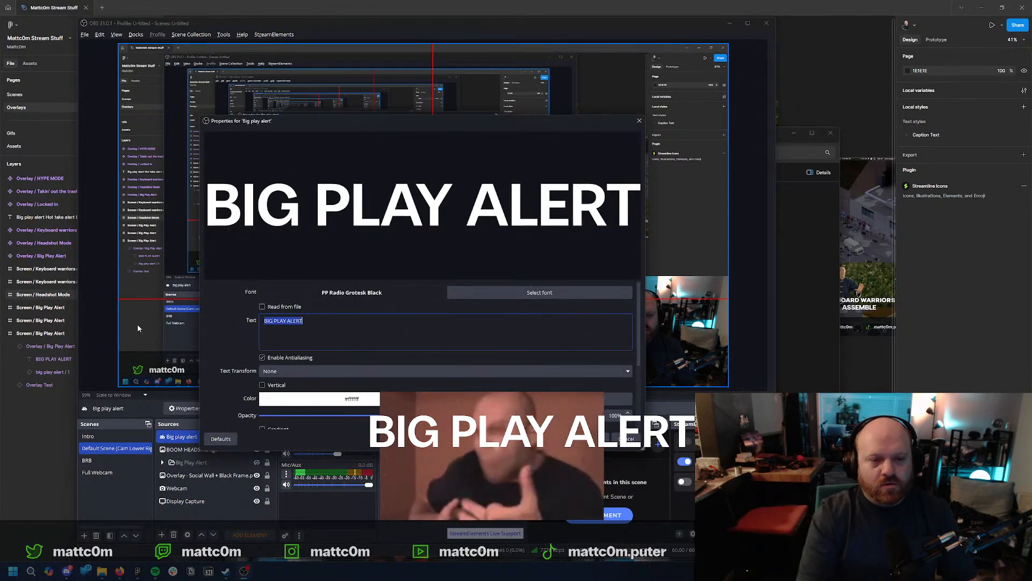
text(HEADH)
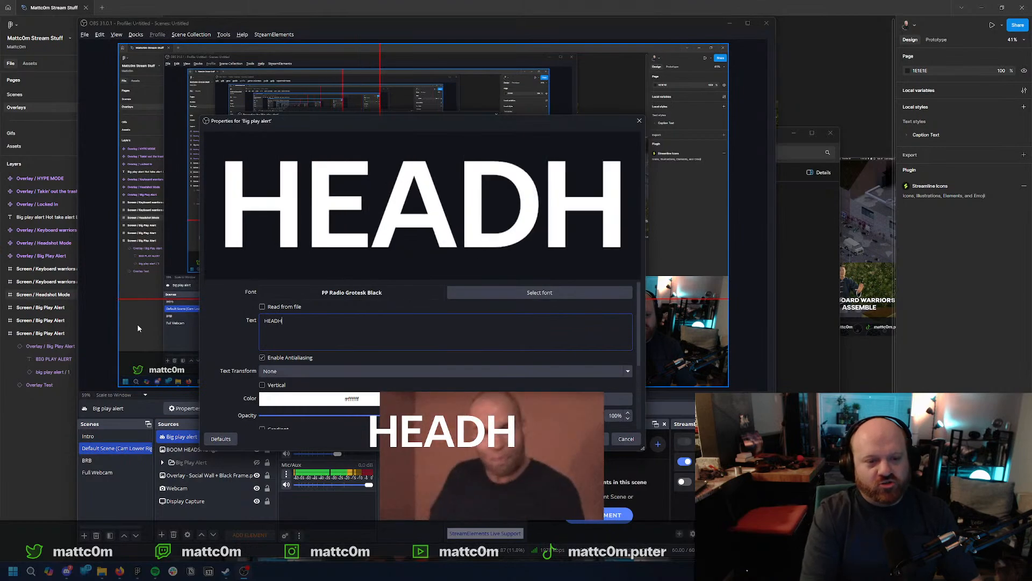
key(BackSpace)
text(SHOT)
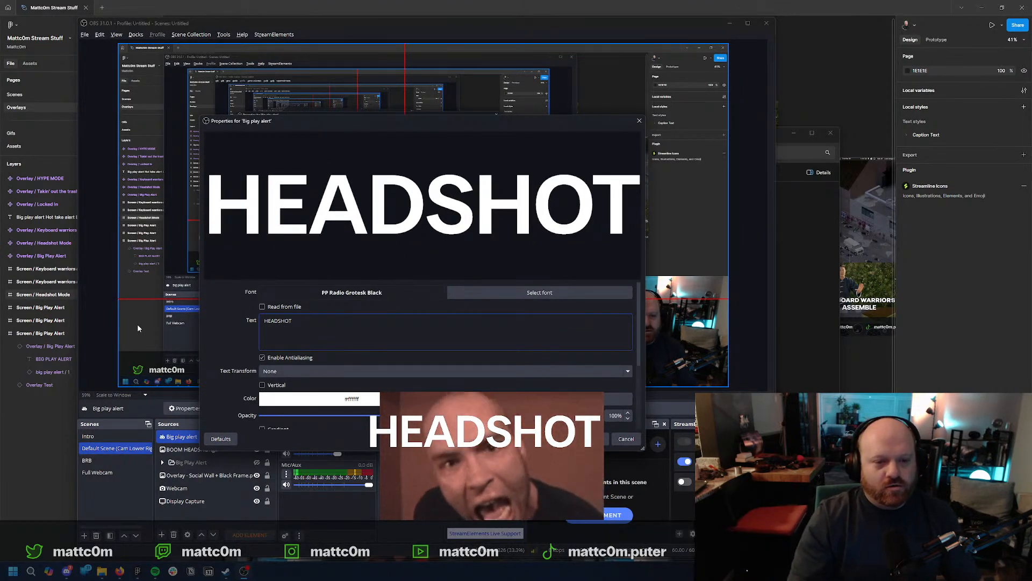
text(BOOM )
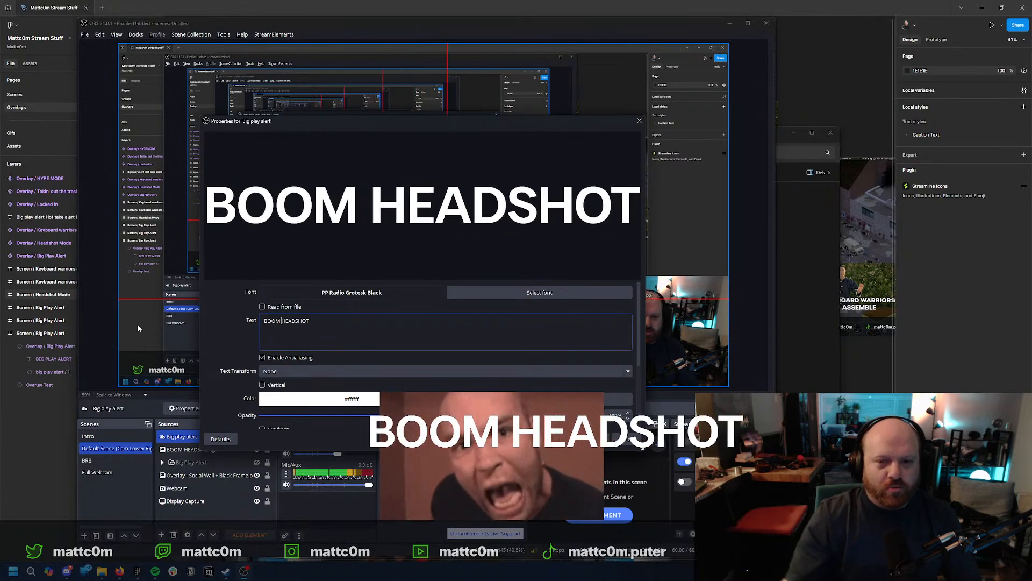
text(HEADSHIT)
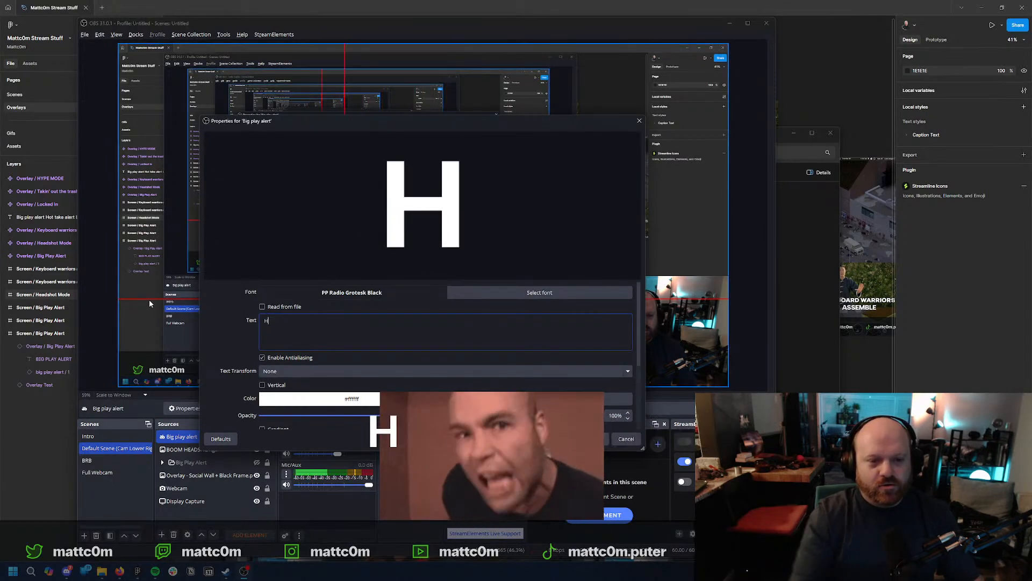
key(BackSpace)
key(BackSpace)
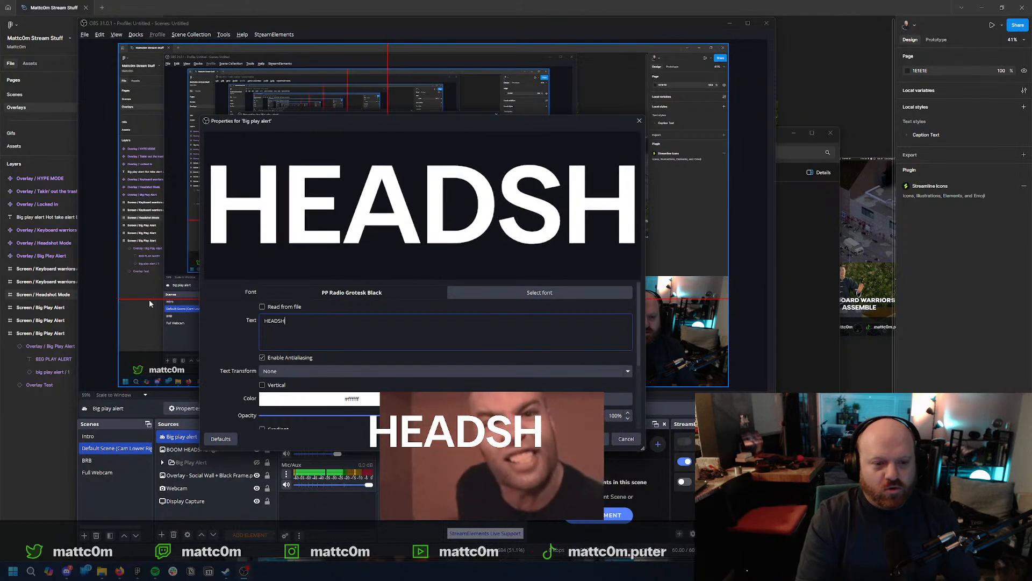
text(OT MODE A)
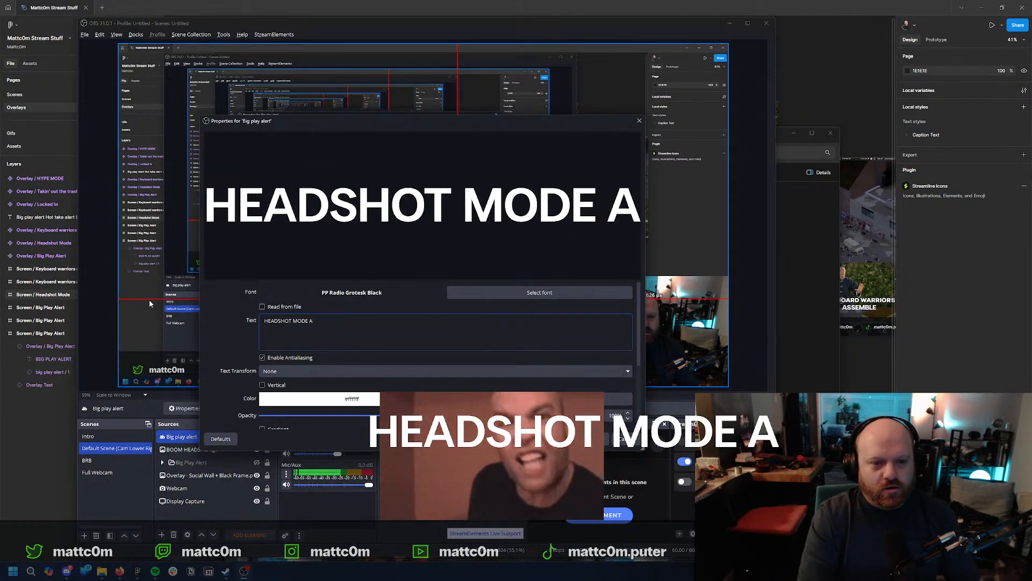
key(BackSpace)
text(ENGAGED)
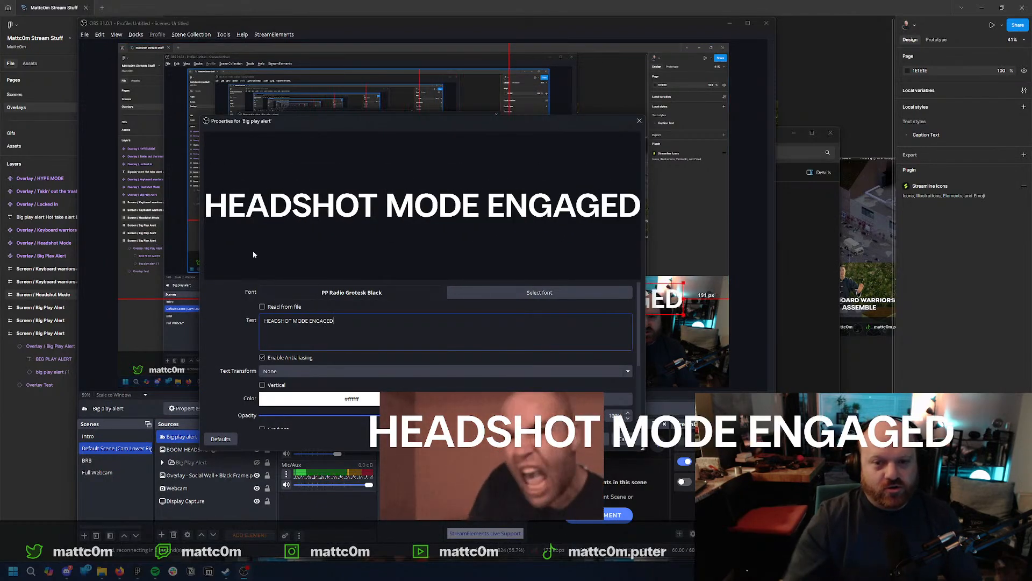
click(586, 438)
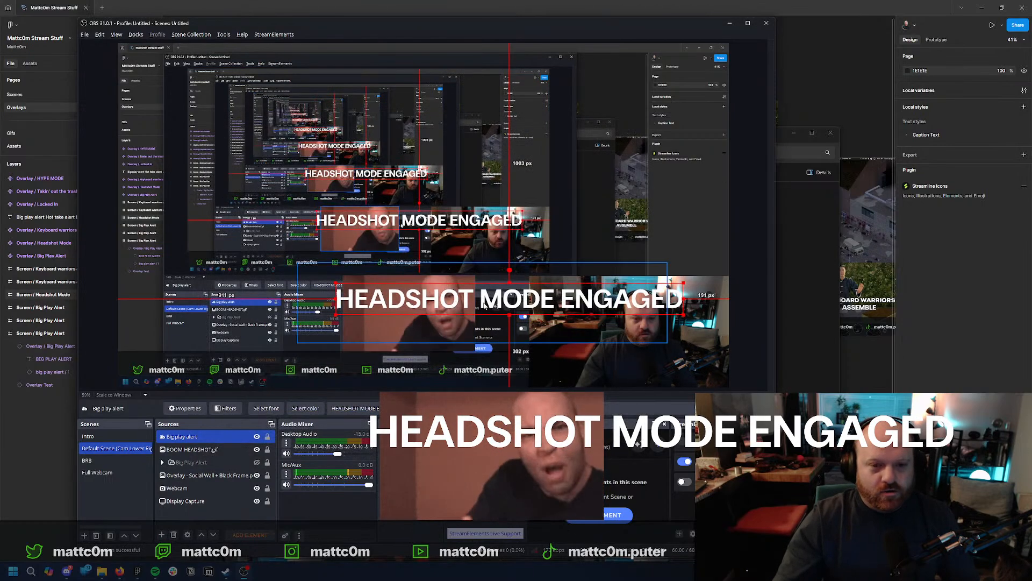
Move the HEADSHOT MODE ENGAGED text across the GIF's lower edge, about 109 px above the canvas's bottom edge.
drag(515, 300, 427, 345)
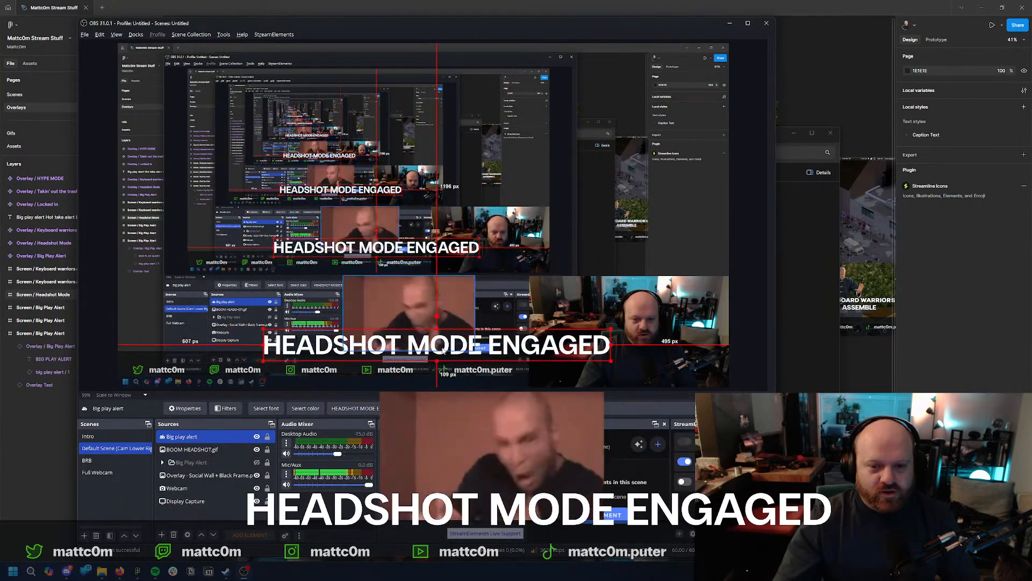
Centre the HEADSHOT MODE ENGAGED text on the canvas.
drag(490, 356, 486, 354)
right_click(499, 344)
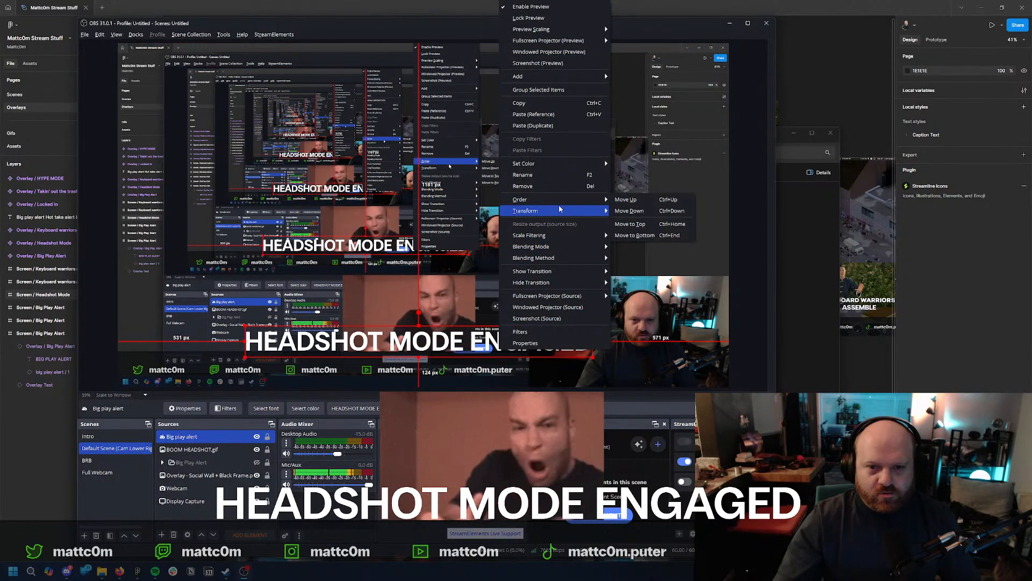
mouse_move(559, 213)
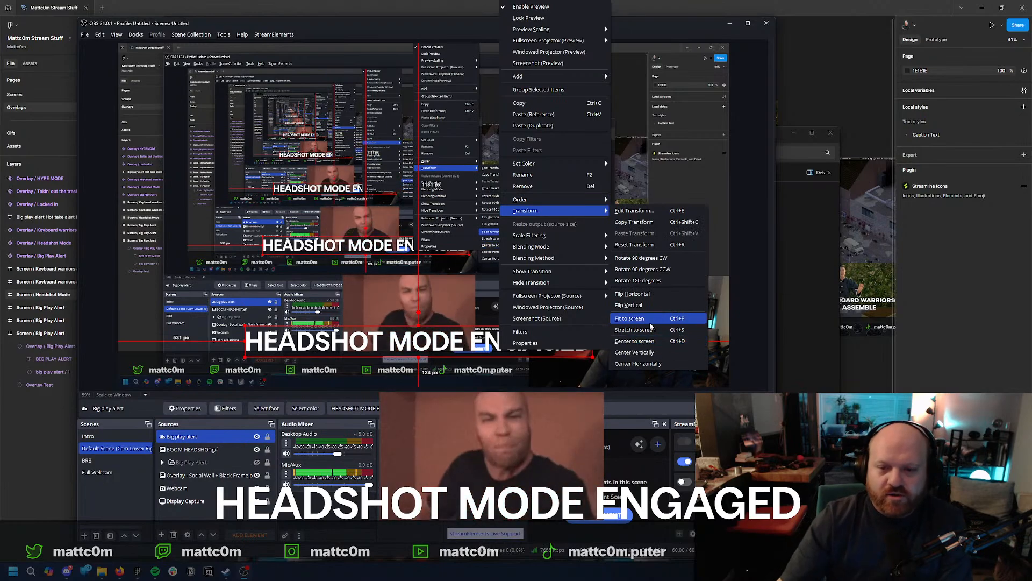
click(649, 345)
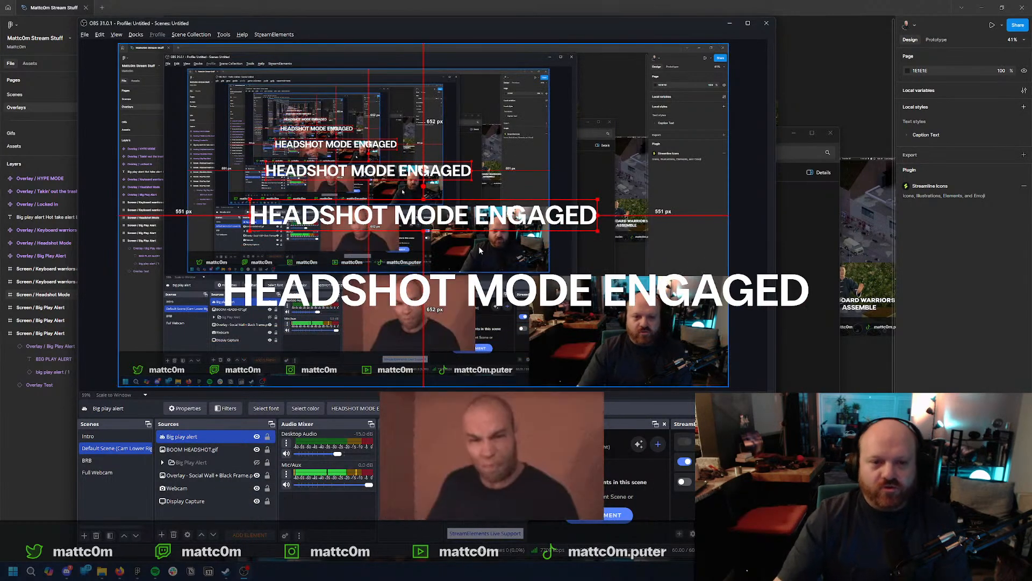
Nudge the HEADSHOT MODE ENGAGED text straight down to just above the social bar, about 112 px from the canvas bottom.
mouse_move(471, 232)
mouse_down()
mouse_move(469, 214)
mouse_move(471, 268)
mouse_move(467, 215)
mouse_move(465, 229)
mouse_up()
key(shift+Down)
key(shift+Down)
key(shift+Down)
key(shift+Down)
key(shift+Down)
key(shift+Down)
key(shift+Down)
key(shift+Down)
key(shift+Down)
key(shift+Down)
key(shift+Down)
key(shift+Down)
key(shift+Down)
key(shift+Down)
key(shift+Down)
key(shift+Down)
key(shift+Down)
key(shift+Down)
key(shift+Down)
key(shift+Down)
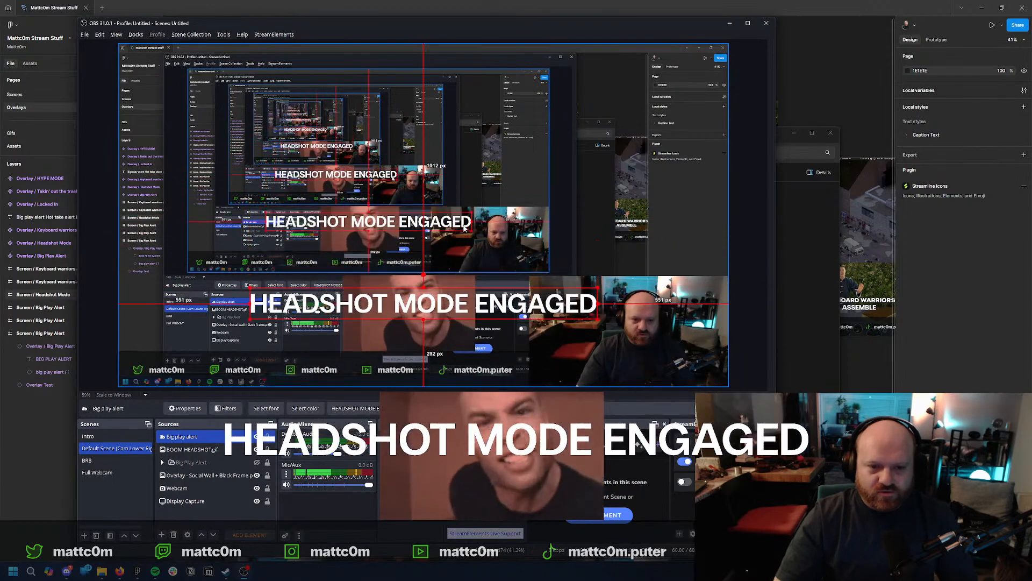
key(shift+Down)
key(shift+Down)
key(shift+Down)
key(shift+Down)
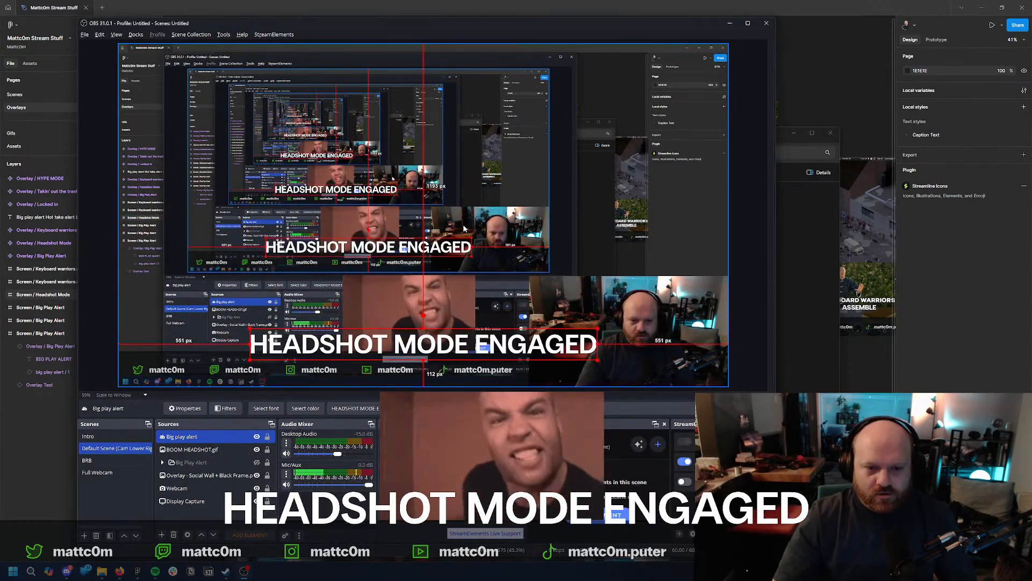
key(shift+Up)
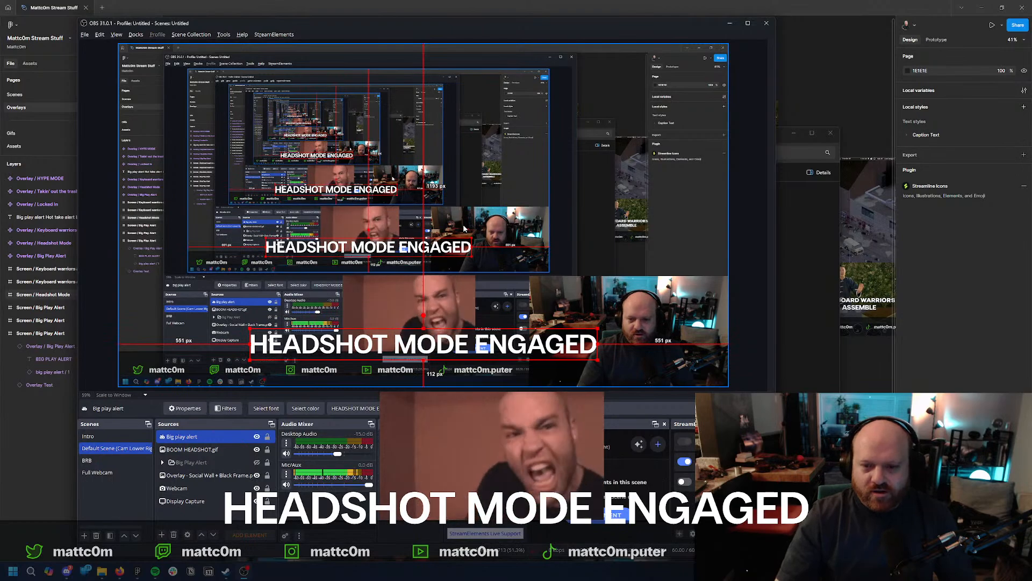
Select the BOOM HEADSHOT.gif source and centre it horizontally on the canvas.
click(436, 304)
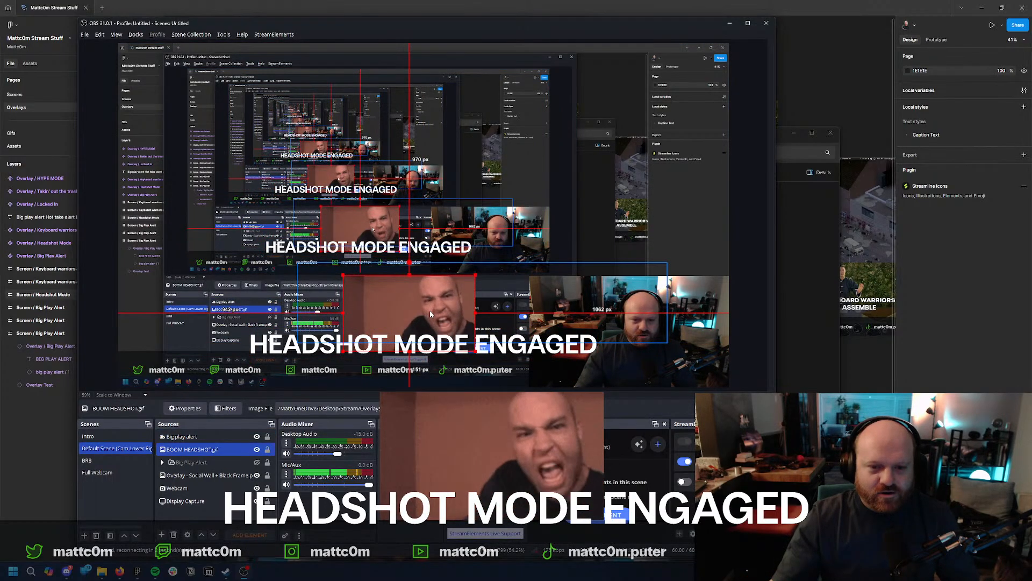
drag(430, 314, 439, 300)
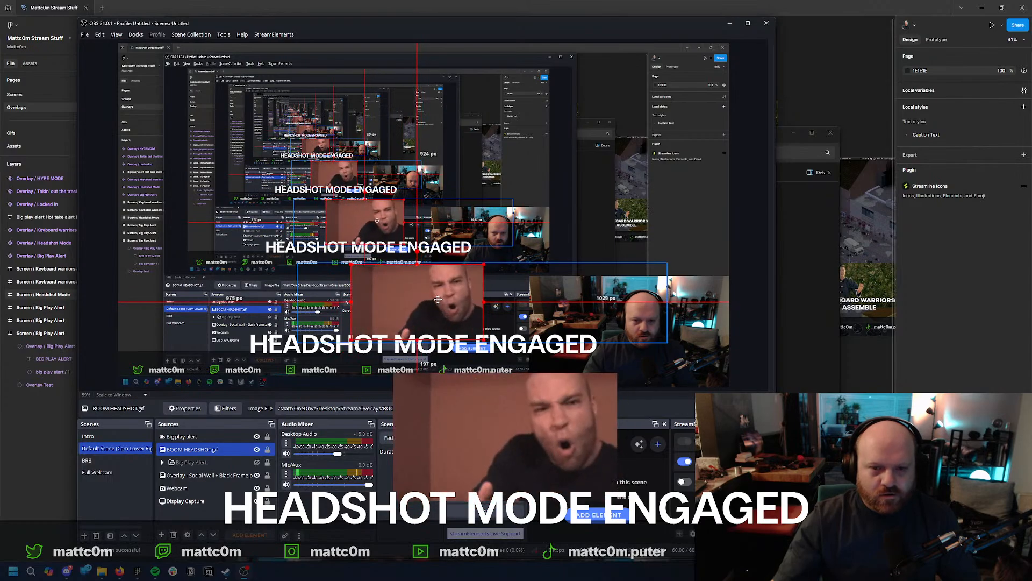
right_click(434, 303)
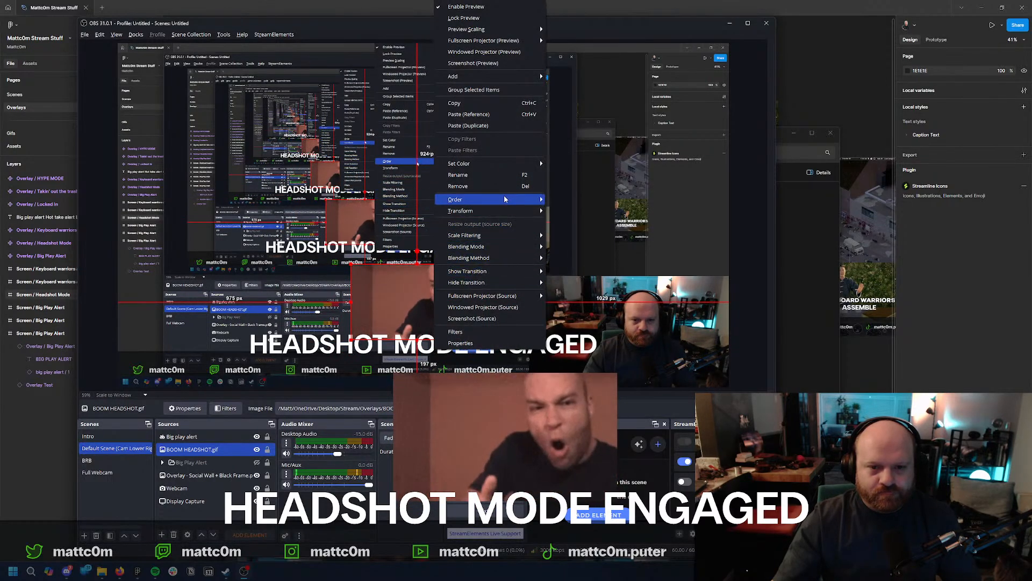
mouse_move(519, 213)
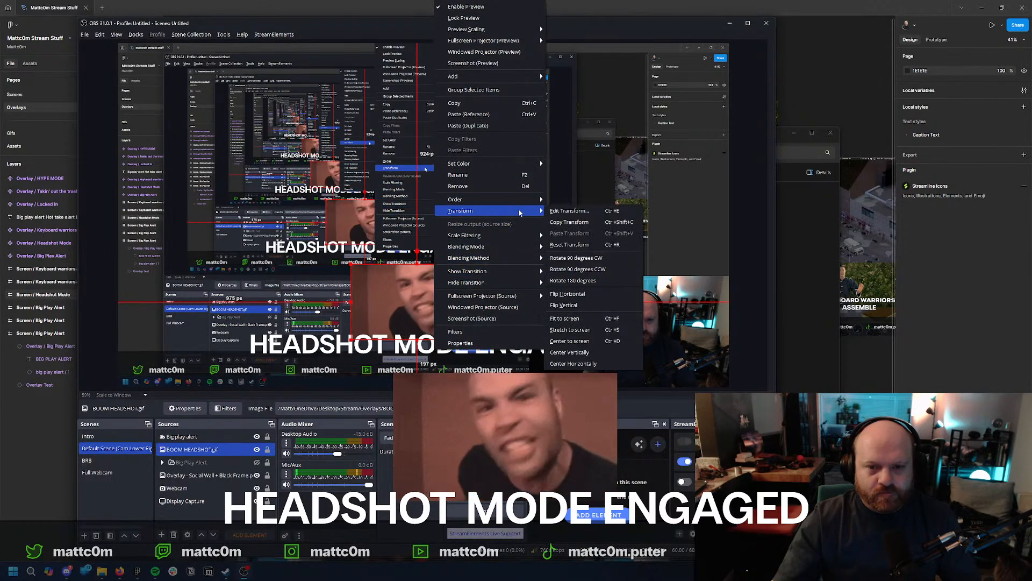
click(596, 322)
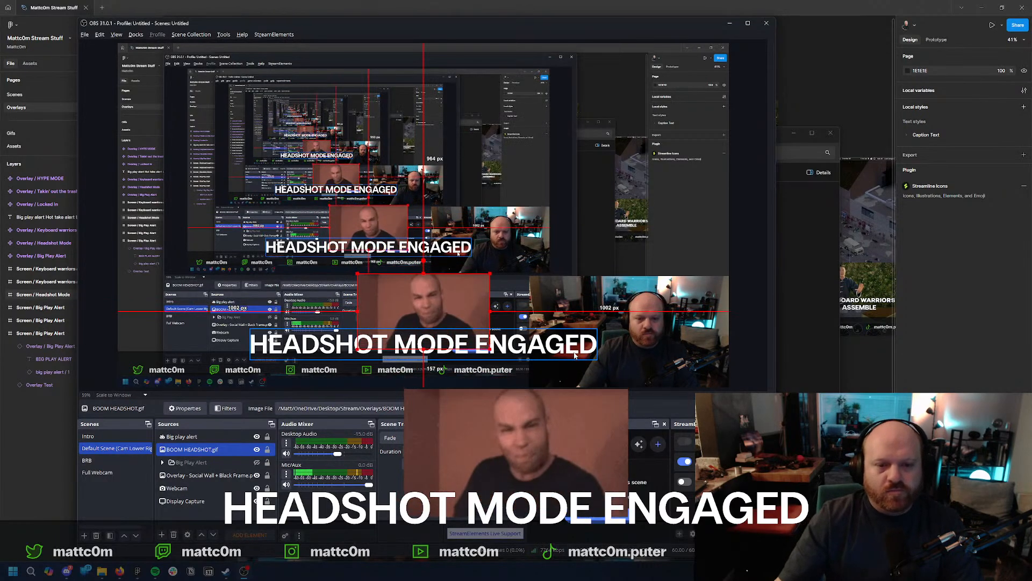
Adjust the height of BOOM HEADSHOT.gif so it sits behind the headline text, about 129 px from the canvas bottom.
key(Down)
key(Down)
key(Down)
key(Down)
key(Down)
key(Down)
key(Down)
key(Down)
key(Down)
key(Down)
key(Down)
key(Down)
key(Down)
key(Down)
key(Down)
key(Down)
key(Down)
key(Down)
key(Down)
key(Down)
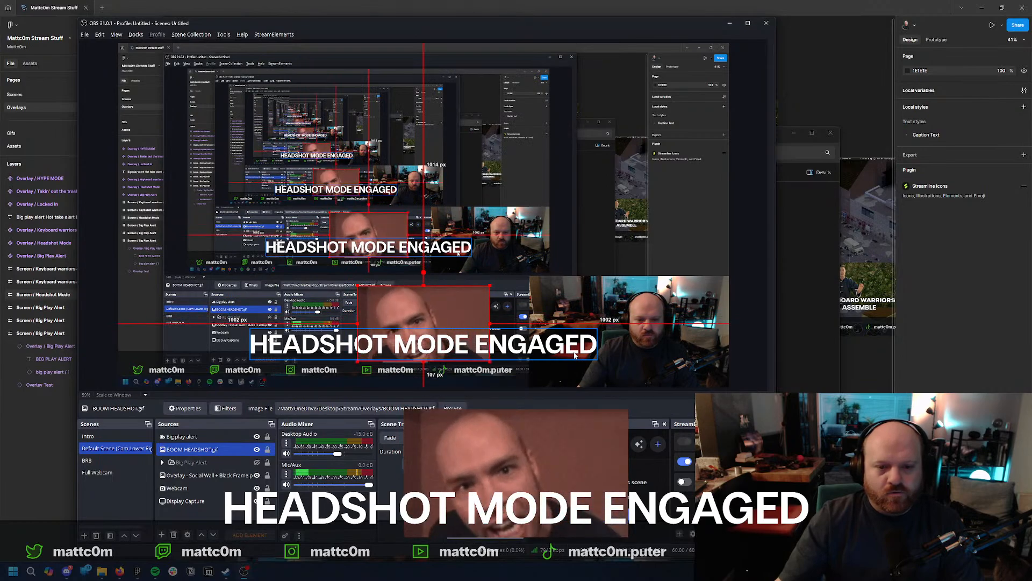
key(Up)
key(Up)
key(Up)
key(Up)
key(Up)
key(Up)
key(Up)
key(Up)
key(Up)
key(Up)
key(Up)
key(Up)
key(Up)
key(Up)
key(Up)
key(Up)
key(Up)
key(Up)
key(Up)
key(Up)
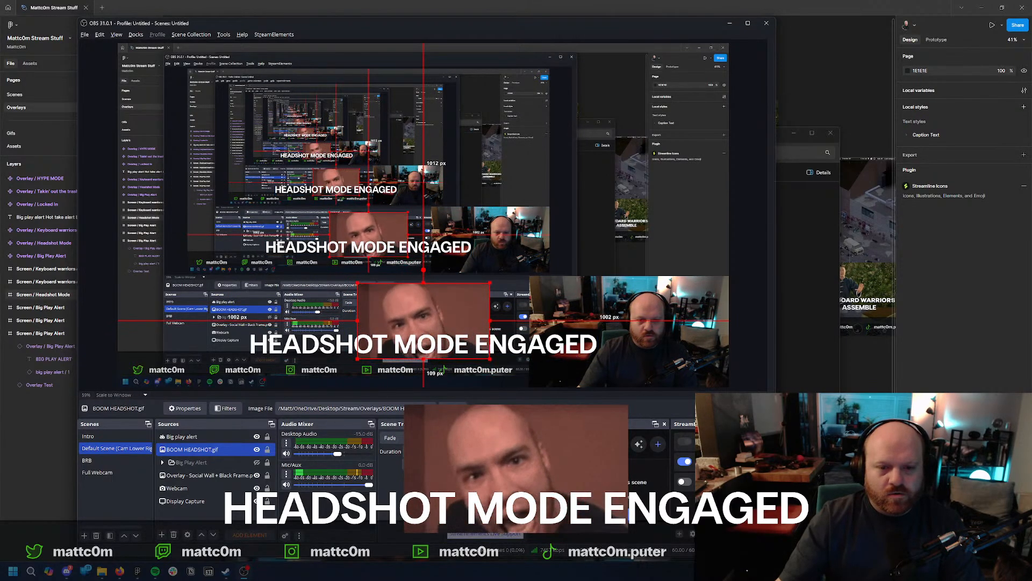
key(Down)
key(Down)
key(Down)
key(Down)
key(Down)
key(Down)
key(Down)
key(Down)
key(Down)
key(Down)
key(Down)
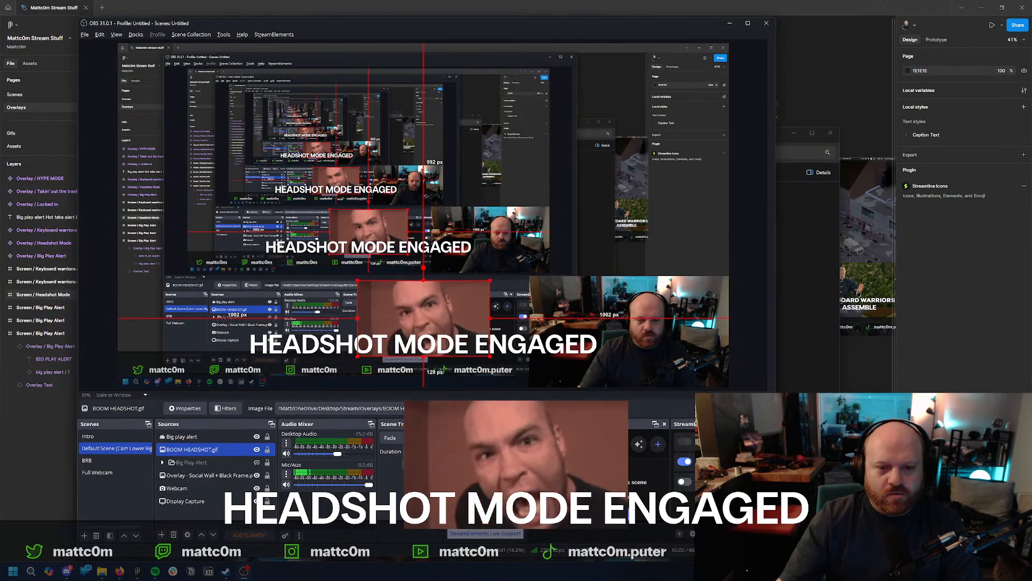
Expand the Big Play Alert group and show it briefly to compare its layout with the headshot alert.
click(627, 250)
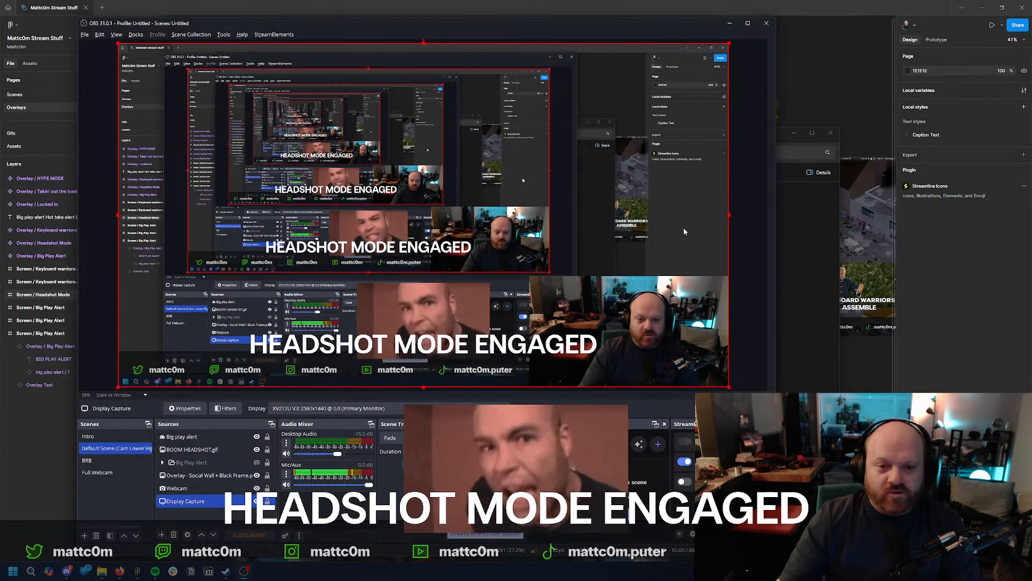
click(189, 449)
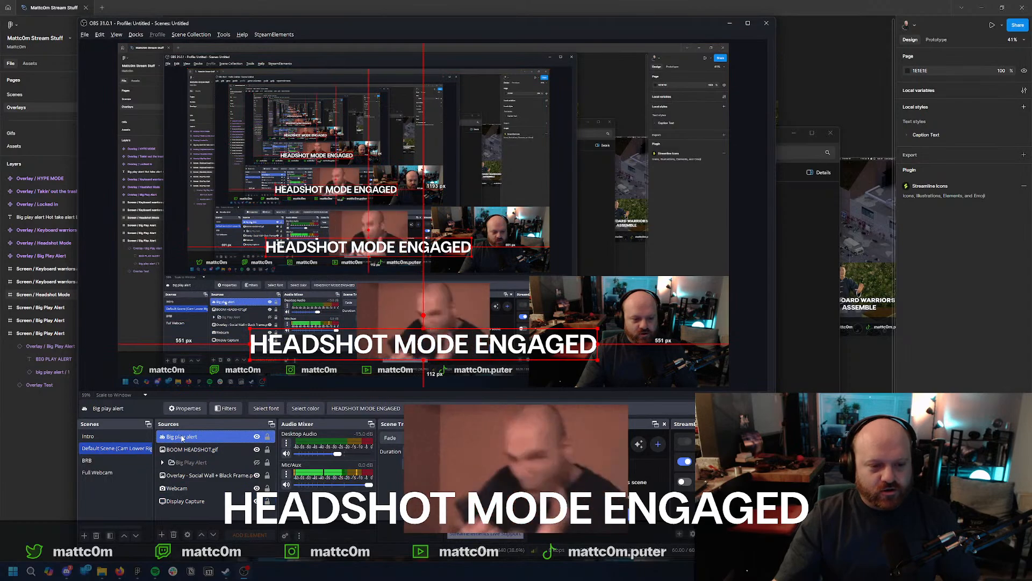
click(162, 462)
click(183, 476)
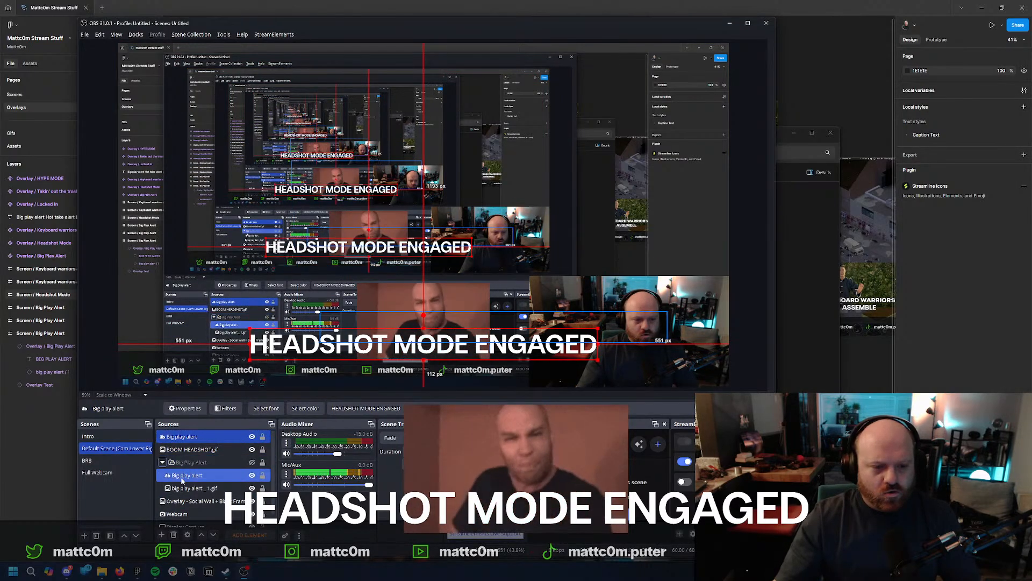
click(173, 440)
click(251, 463)
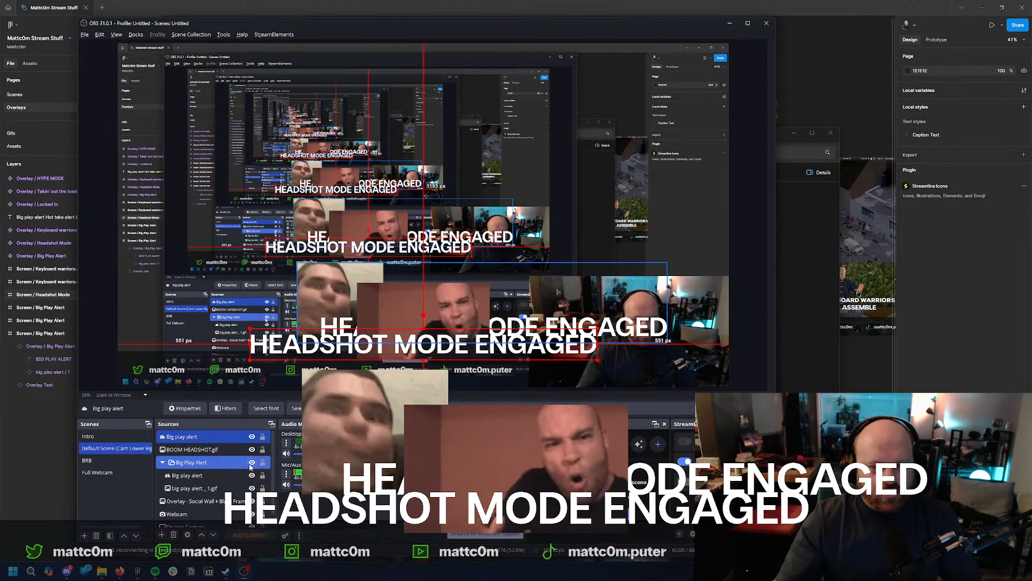
click(251, 465)
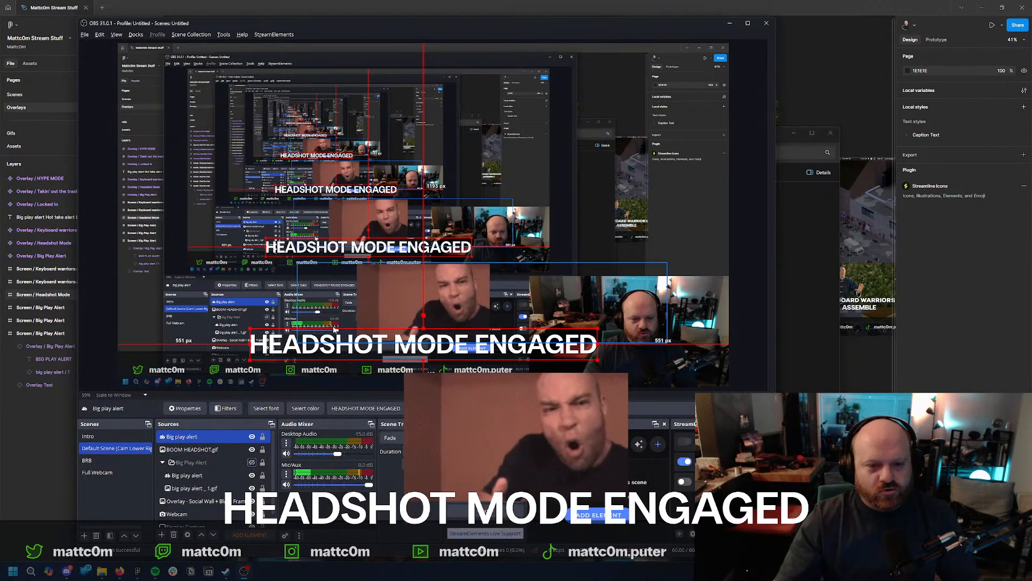
Undo the alert edits back to before BOOM HEADSHOT.gif was added, and redo only the addition of the gif.
key(ctrl+z)
key(ctrl+z)
key(ctrl+z)
key(ctrl+z)
key(ctrl+z)
key(ctrl+z)
key(ctrl+z)
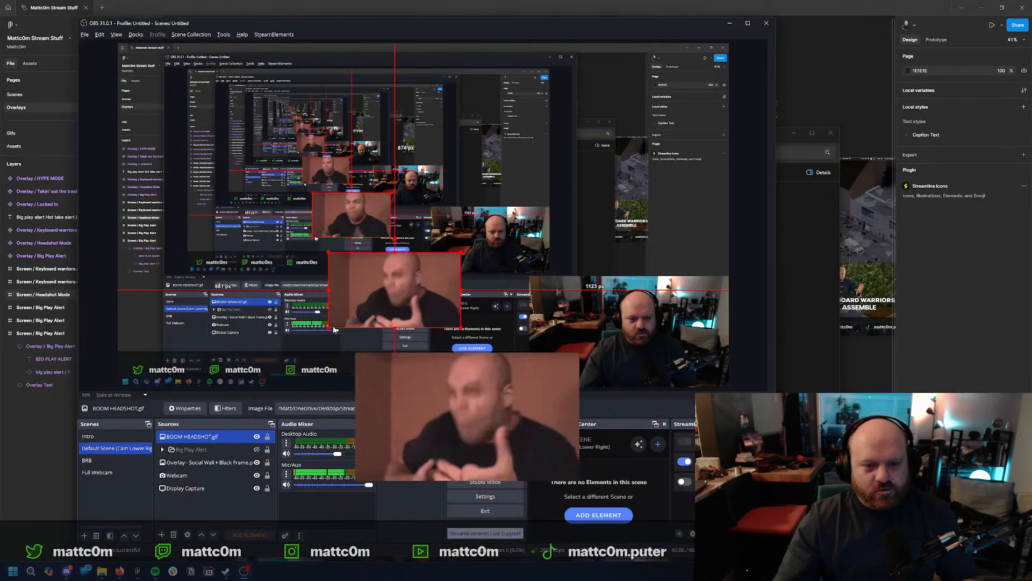
key(ctrl+z)
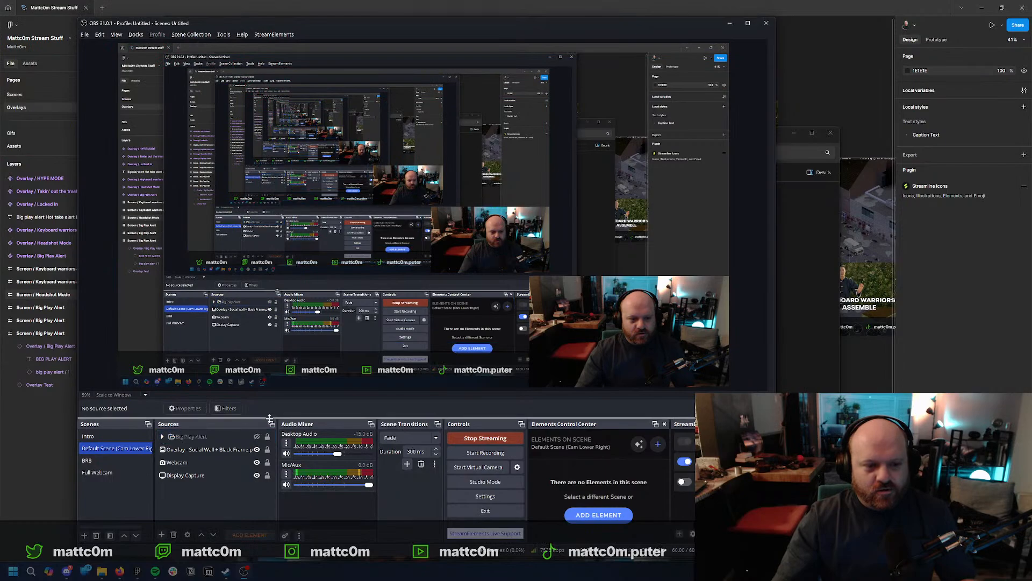
key(ctrl+y)
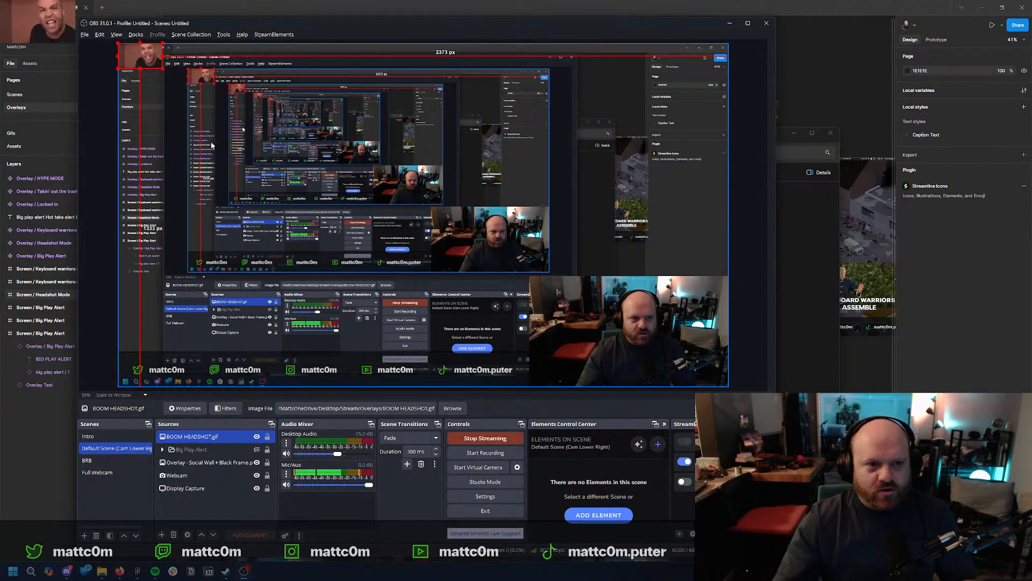
Enlarge BOOM HEADSHOT.gif to about three times its size and place it about 969 px from the canvas's left edge and 588 px from its top.
drag(161, 75, 428, 291)
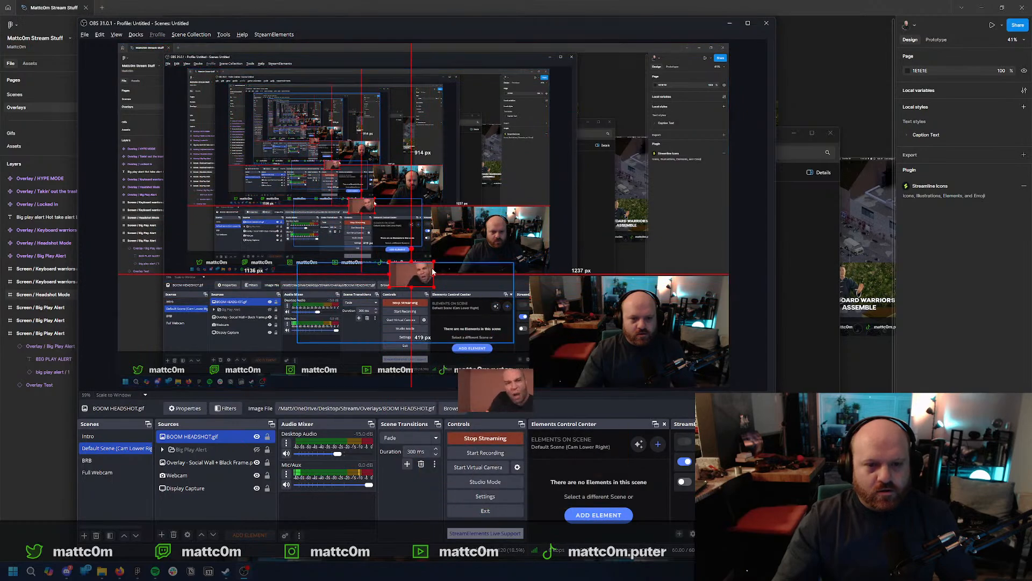
drag(434, 288, 525, 343)
drag(479, 309, 393, 220)
click(403, 301)
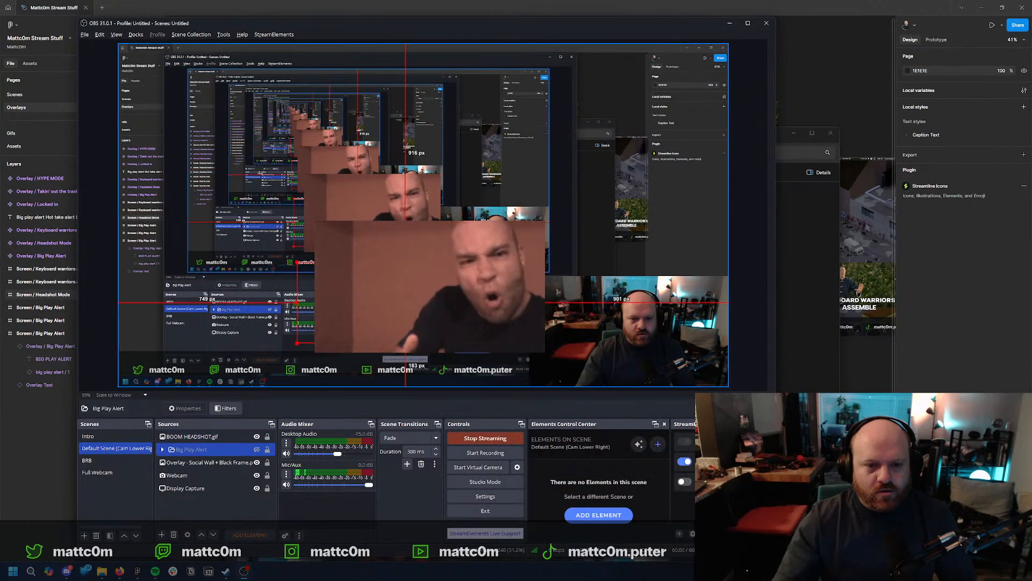
click(229, 437)
drag(392, 237, 438, 247)
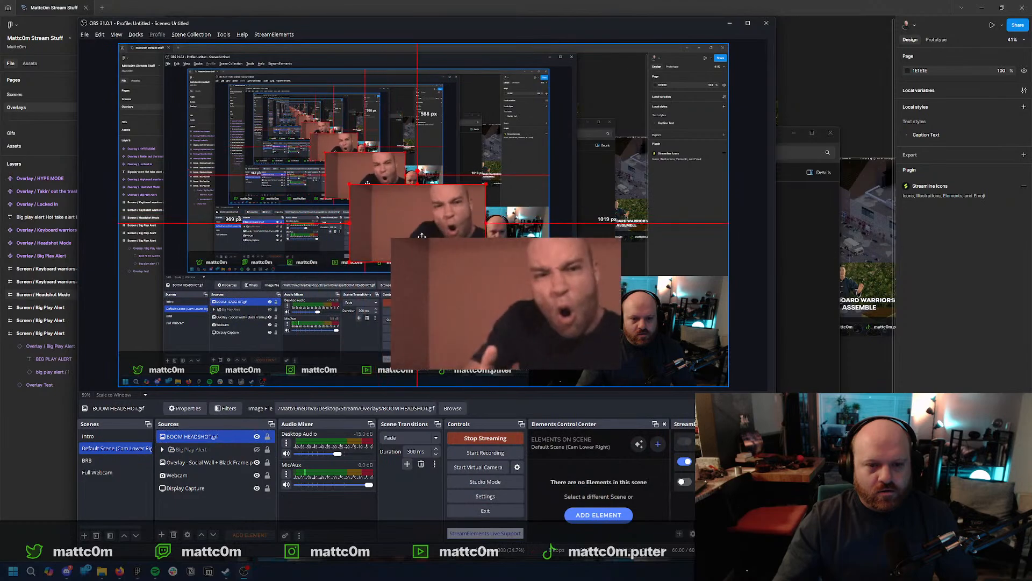
click(438, 247)
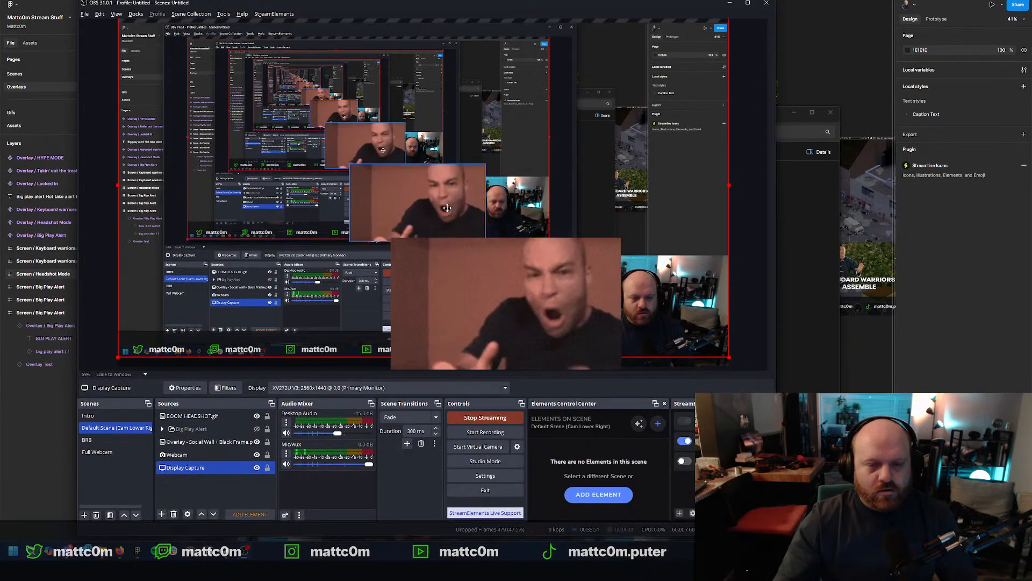
click(449, 208)
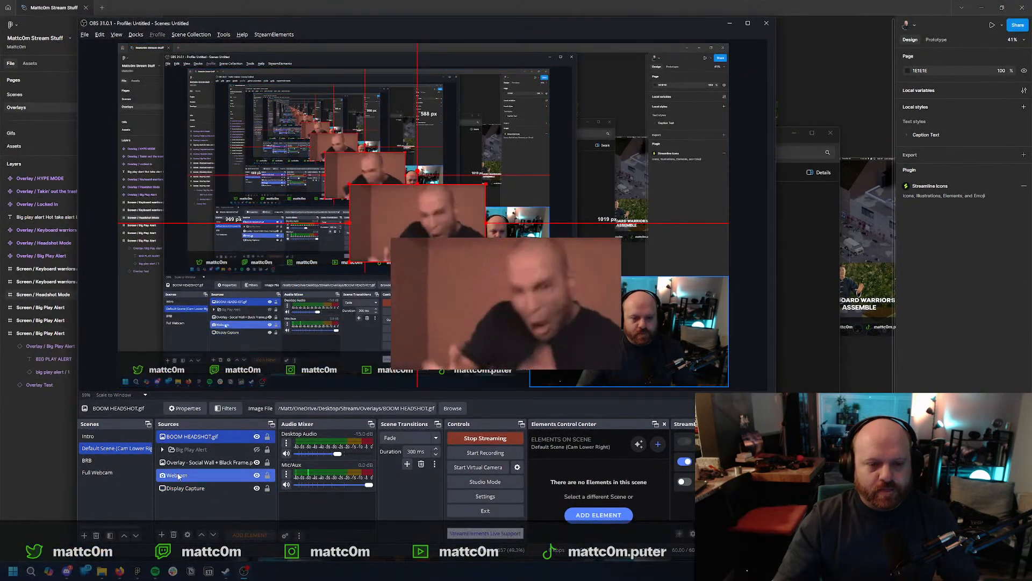
Expand the Big Play Alert group and examine its Big play alert text source as a reference for the new alert.
click(162, 448)
right_click(185, 464)
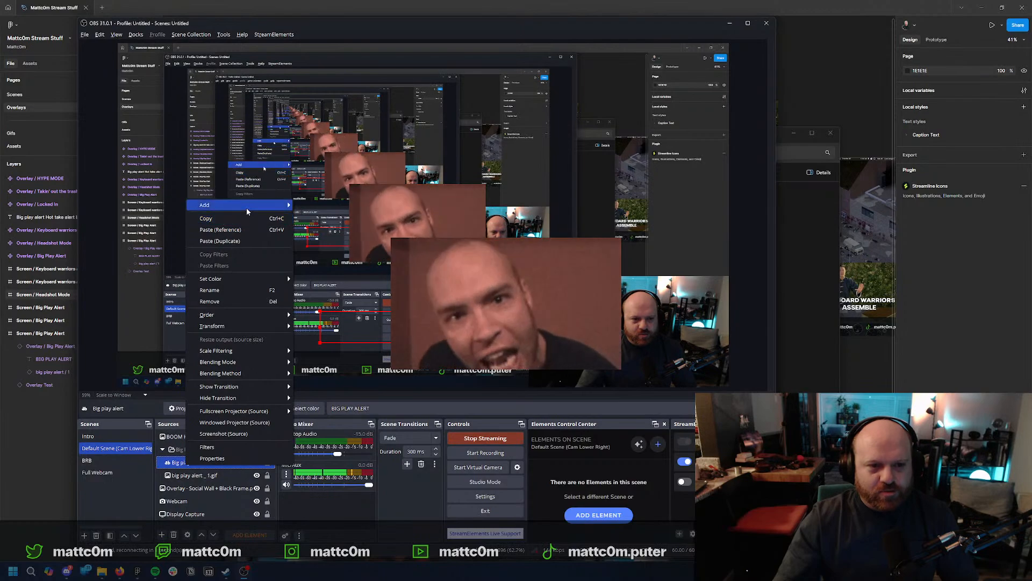
mouse_move(246, 207)
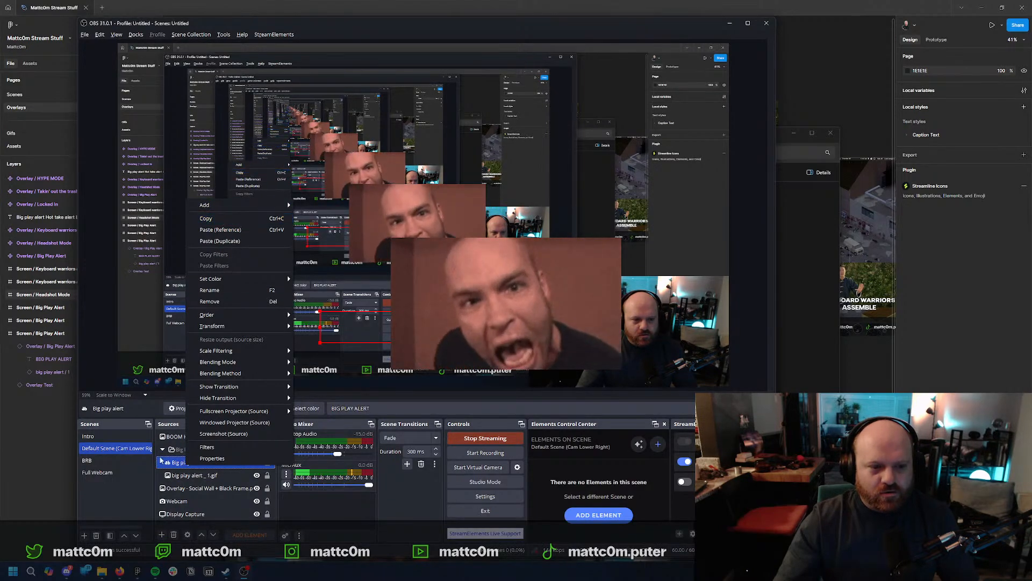
click(178, 463)
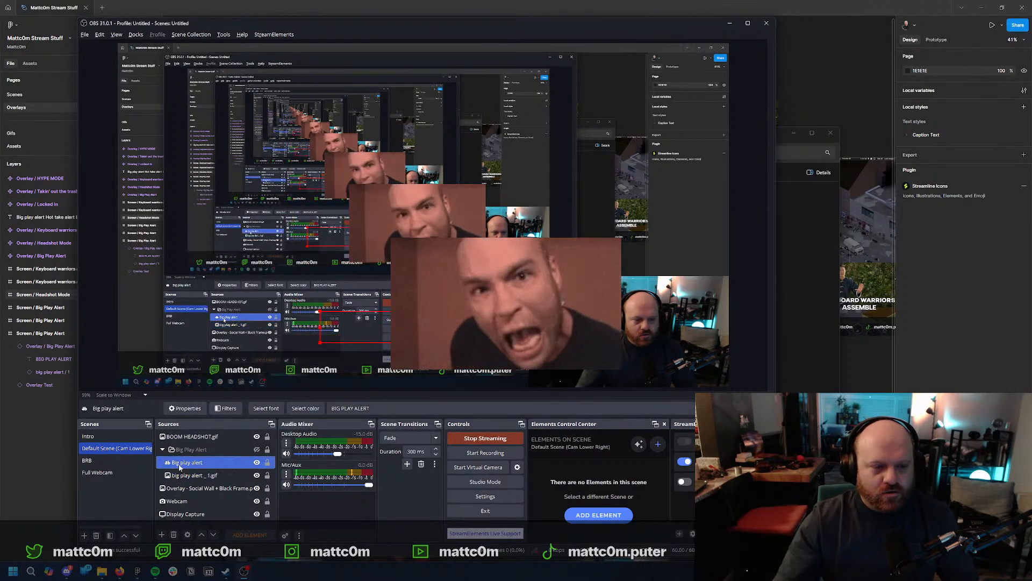
click(187, 535)
click(634, 440)
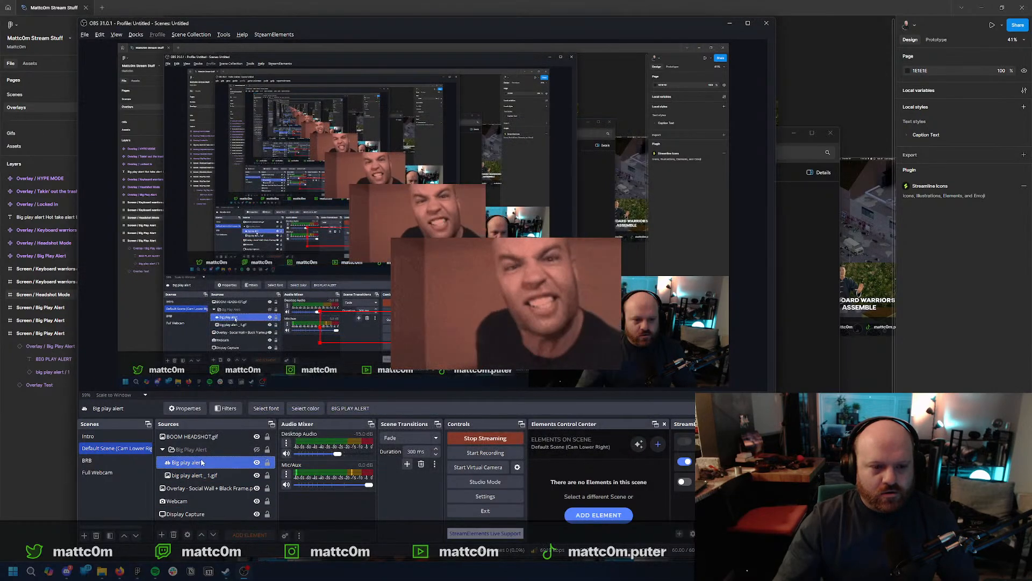
click(208, 437)
click(192, 463)
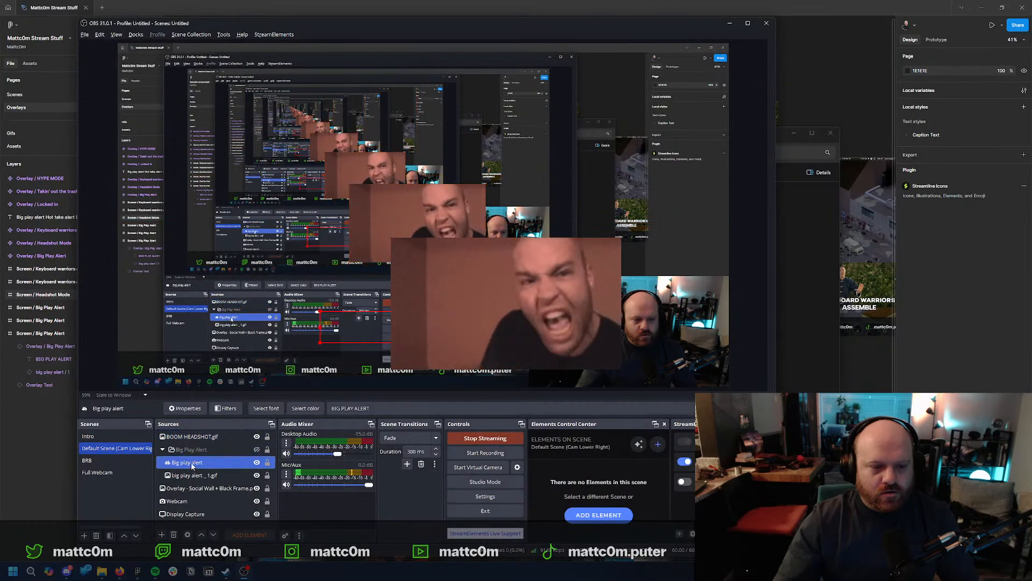
Add a new Text (GDI+) source named Headshot mode engage to the Default Scene.
right_click(192, 465)
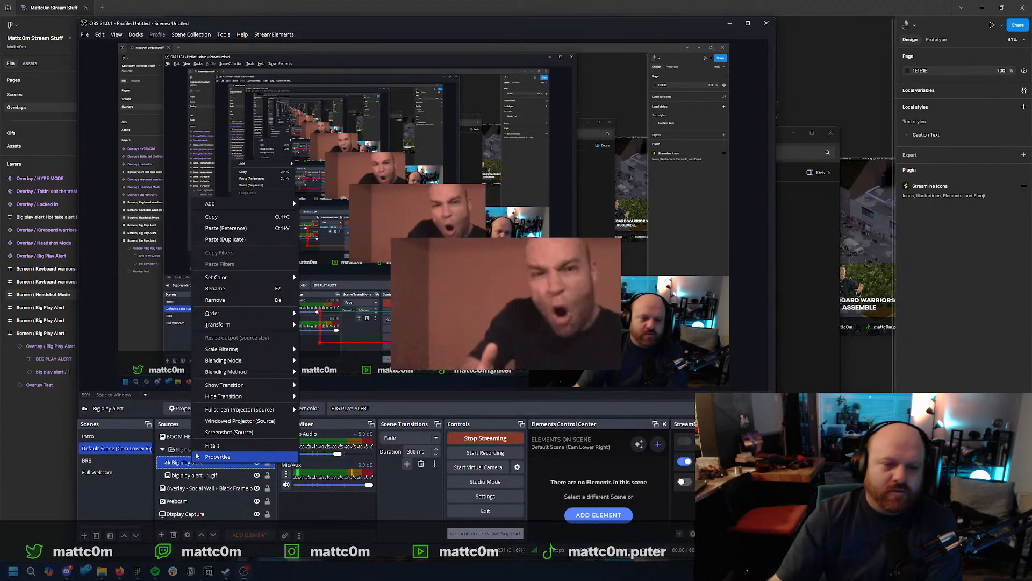
ctrl+click(196, 476)
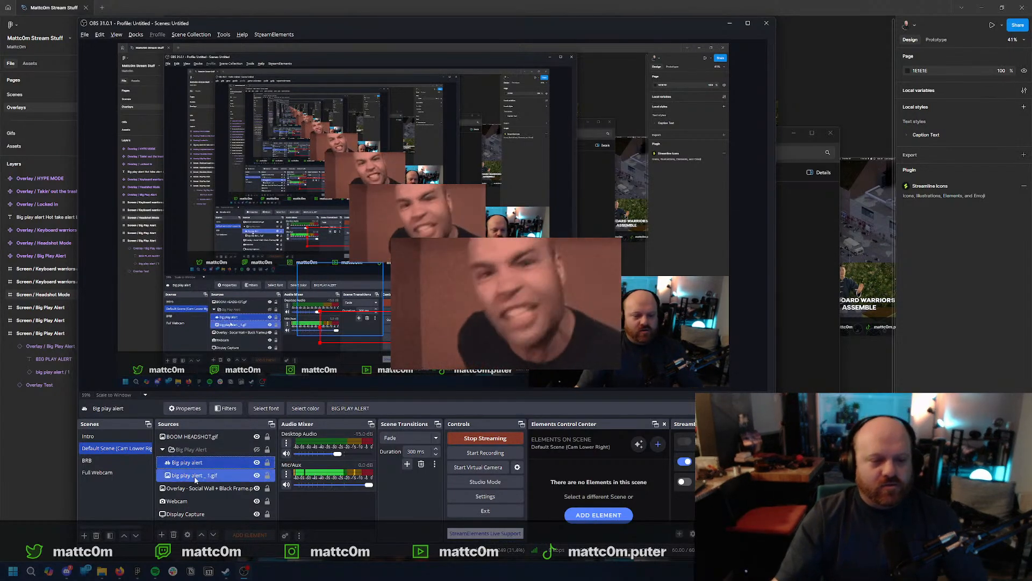
click(162, 535)
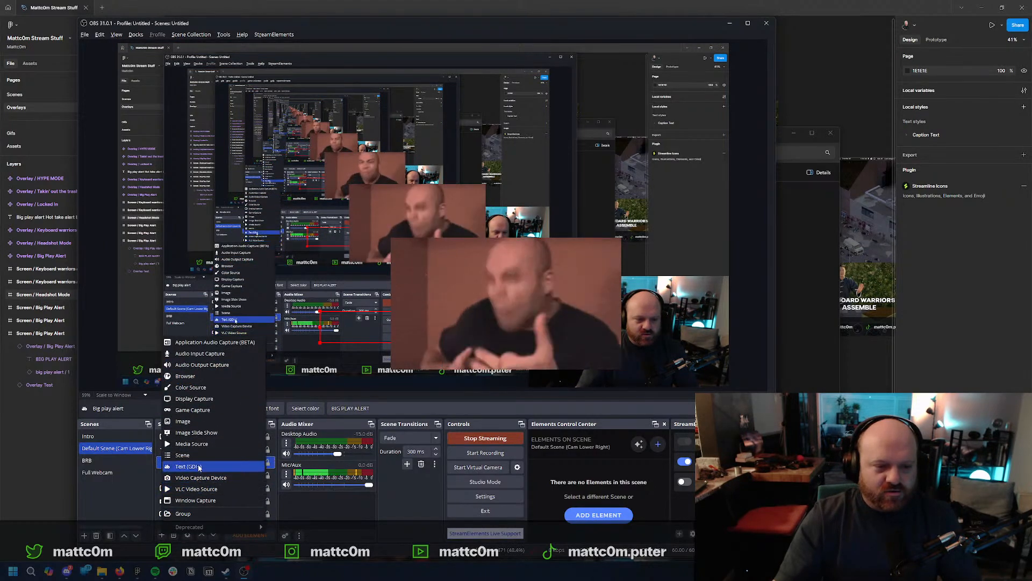
click(248, 429)
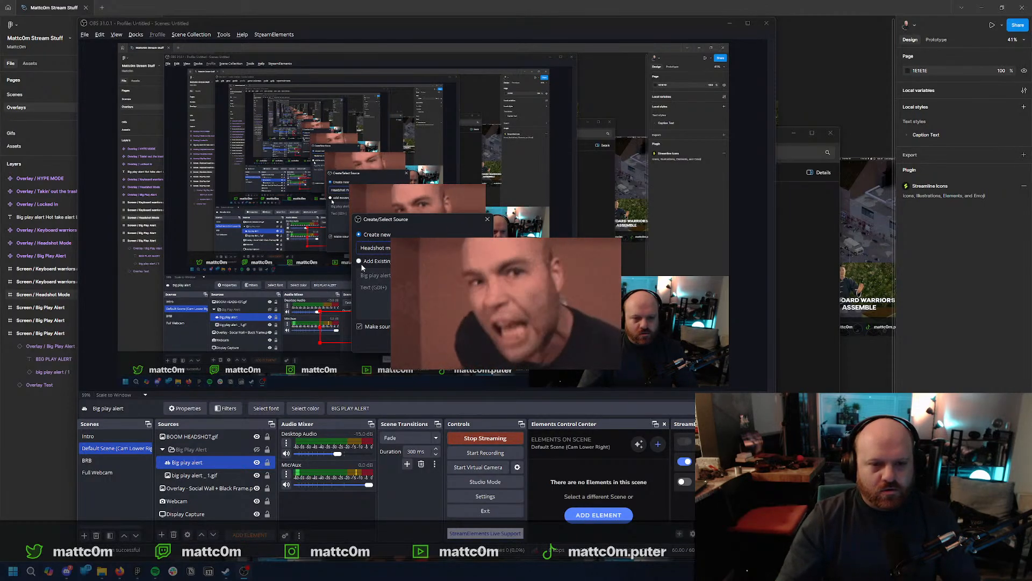
key(Return)
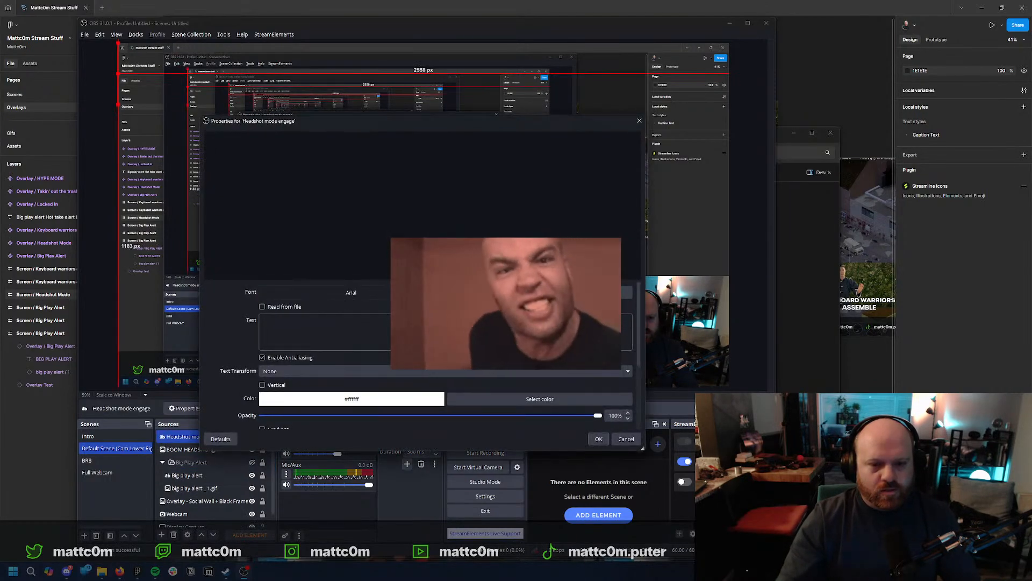
Reset the Headshot mode engage text properties to their defaults and set the font to PP Radio Grotesk Bold, size 256.
scroll(419, 355, down, 1)
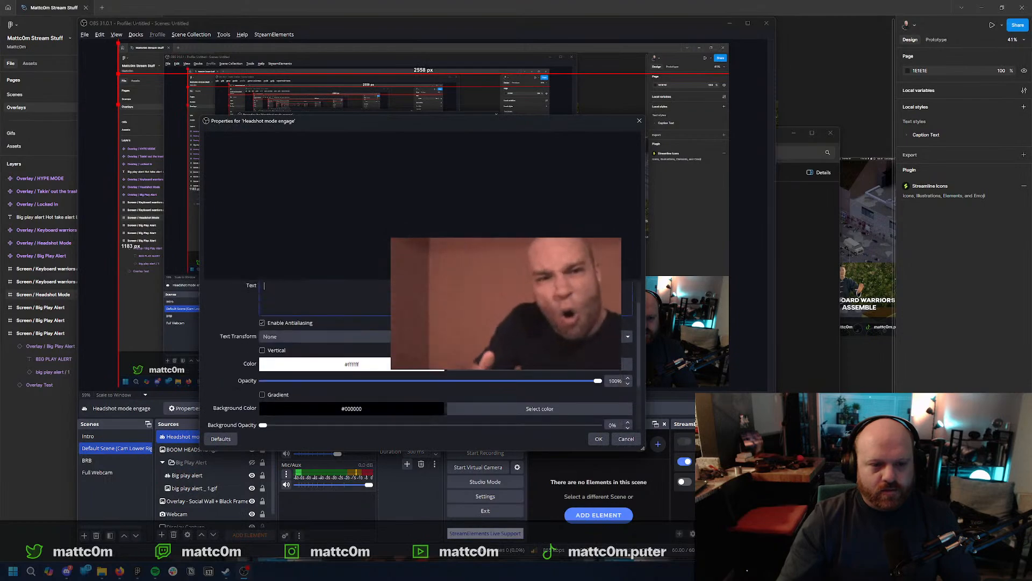
click(324, 336)
click(325, 334)
scroll(235, 369, down, 2)
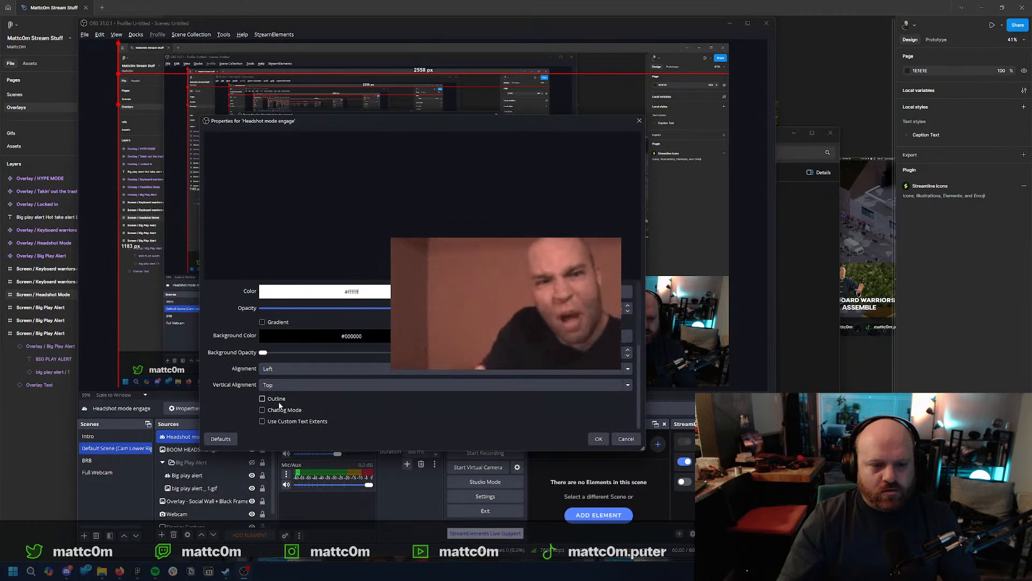
scroll(269, 430, up, 1)
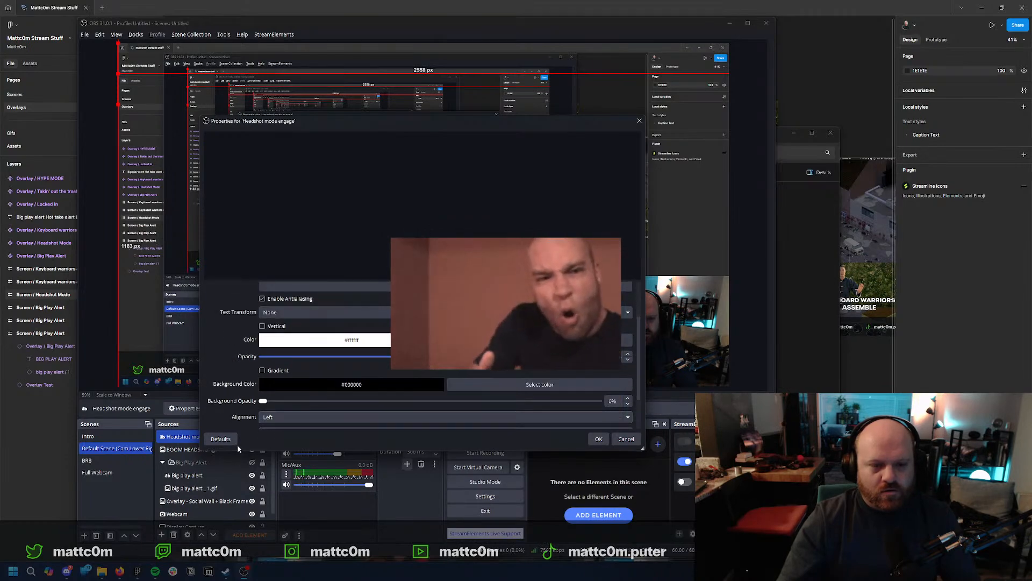
click(230, 440)
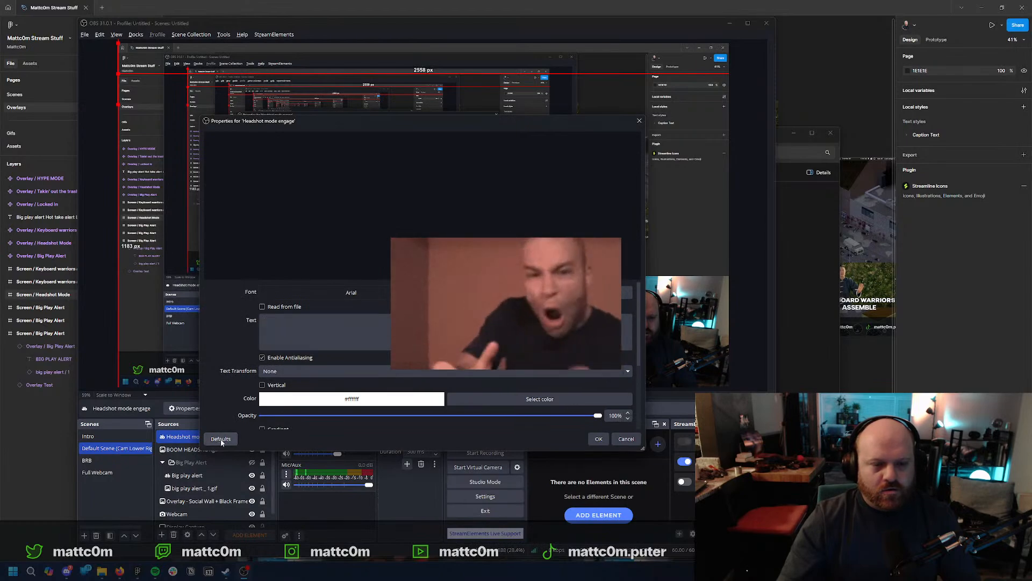
click(539, 292)
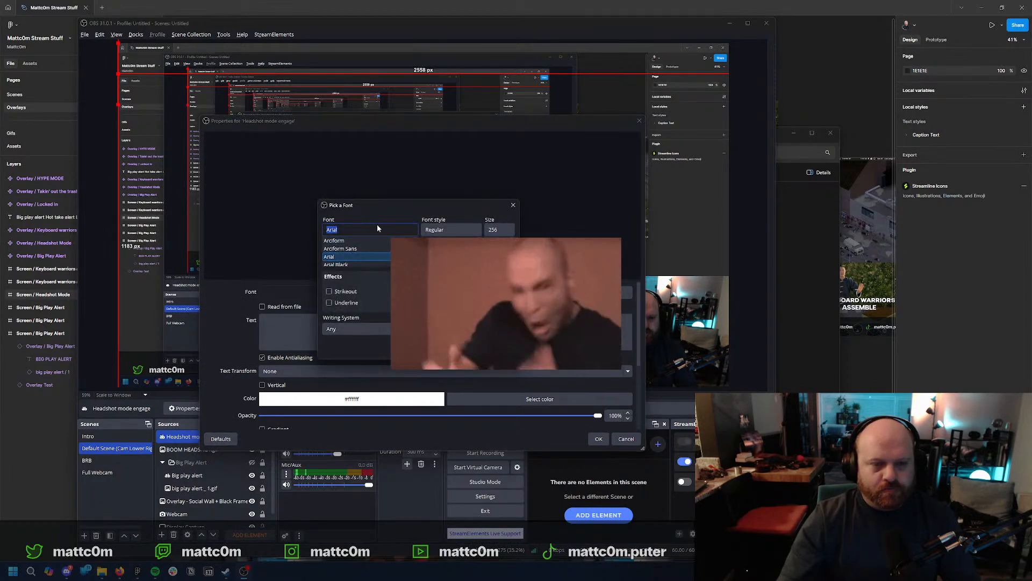
text(pp r)
key(Return)
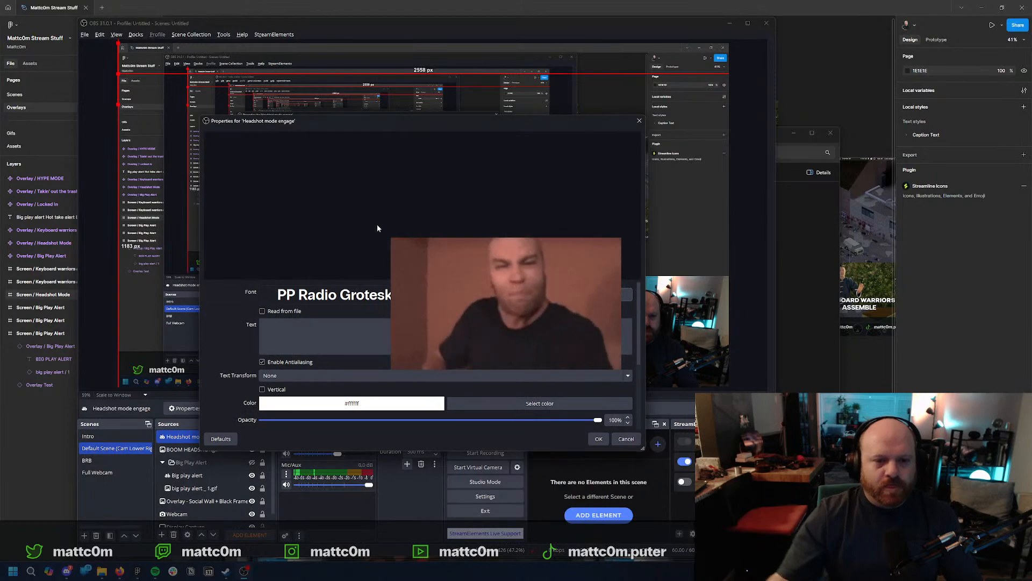
click(539, 294)
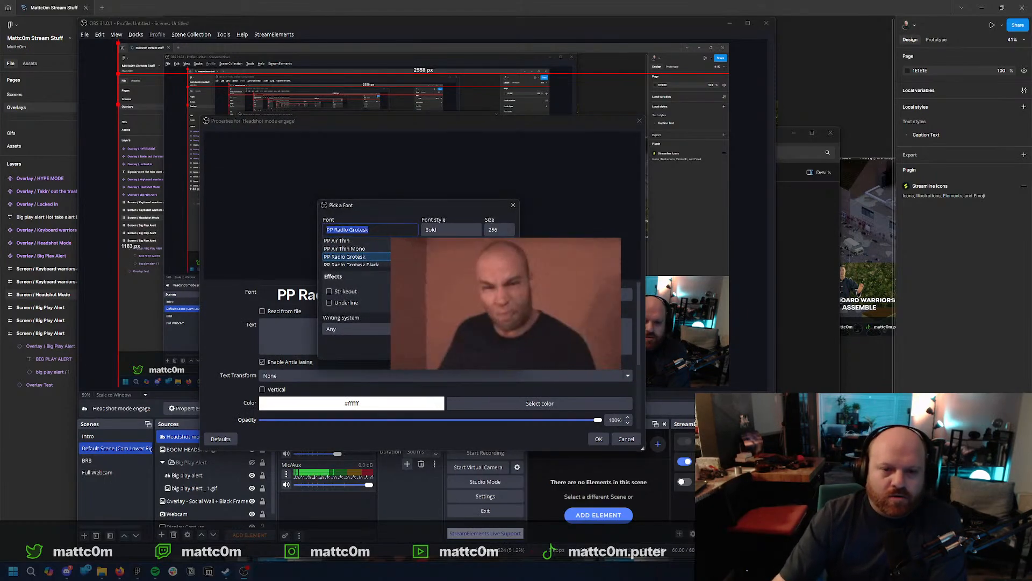
key(Return)
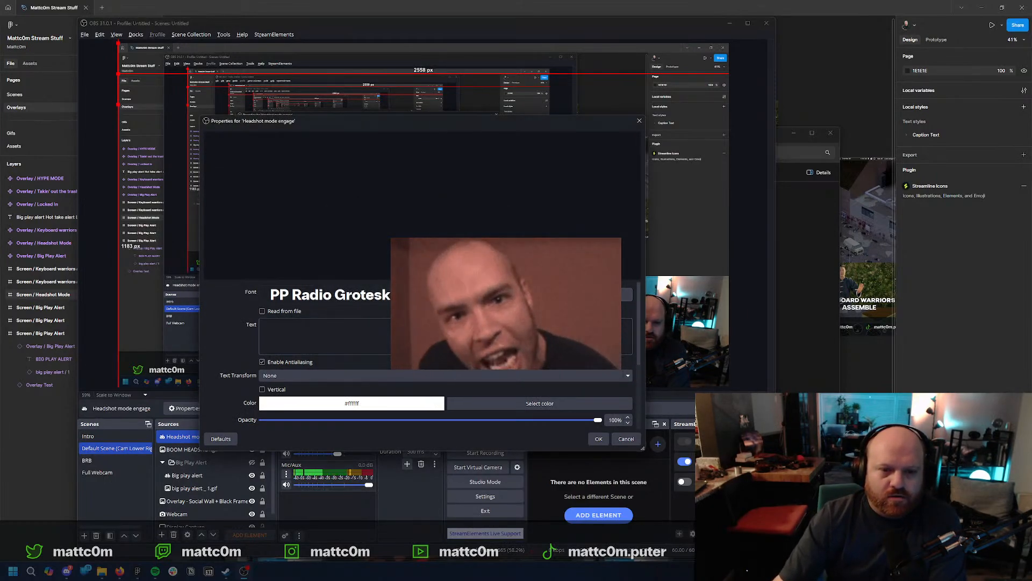
Enter HEADSHOT MODE ENGAGE as the text source's caption and accept its properties with the outline disabled.
click(446, 336)
text(h)
key(BackSpace)
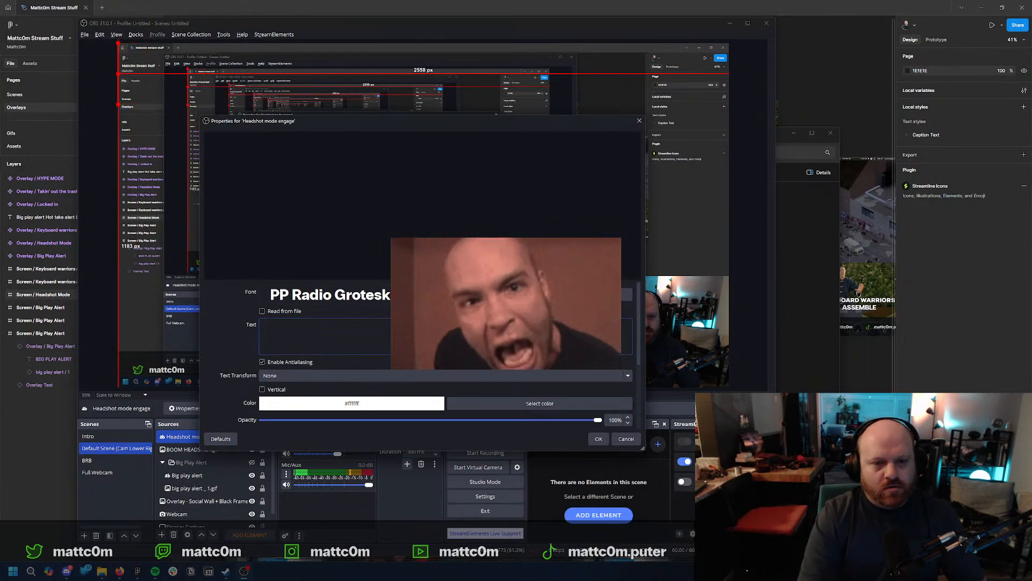
text(HEADSHOT MODE ENGAGE)
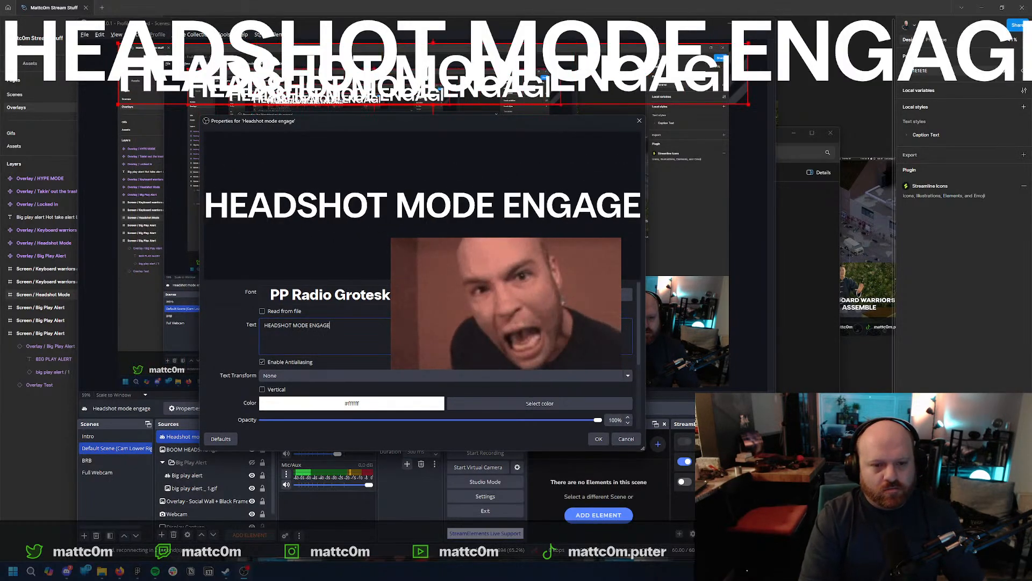
scroll(640, 330, down, 5)
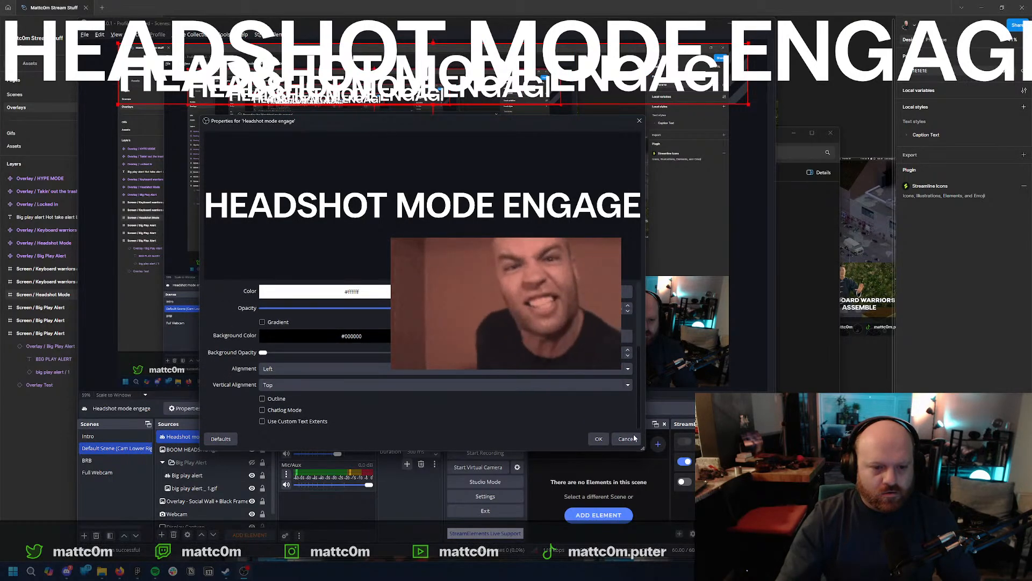
click(262, 399)
scroll(267, 381, down, 1)
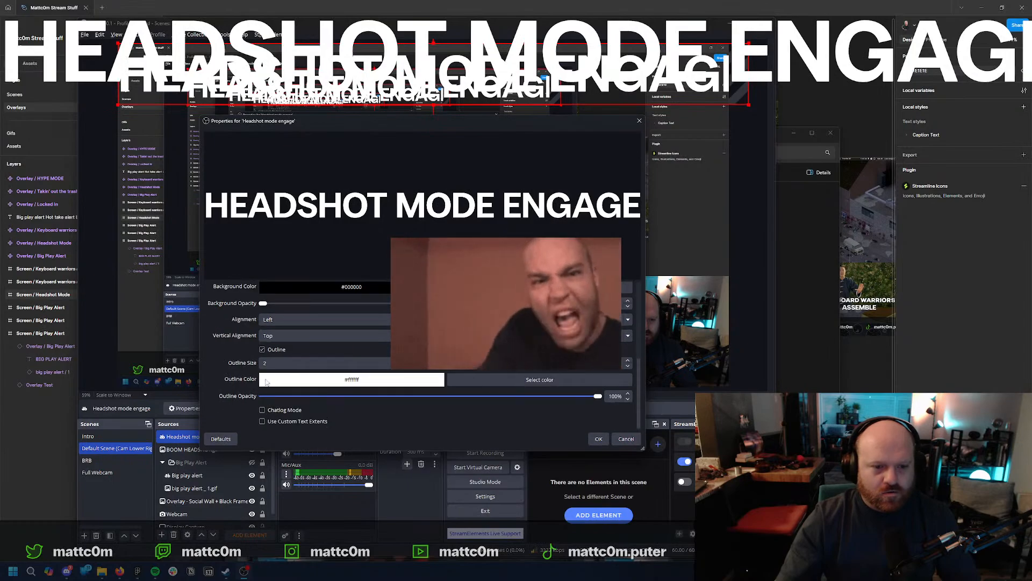
click(262, 349)
click(598, 439)
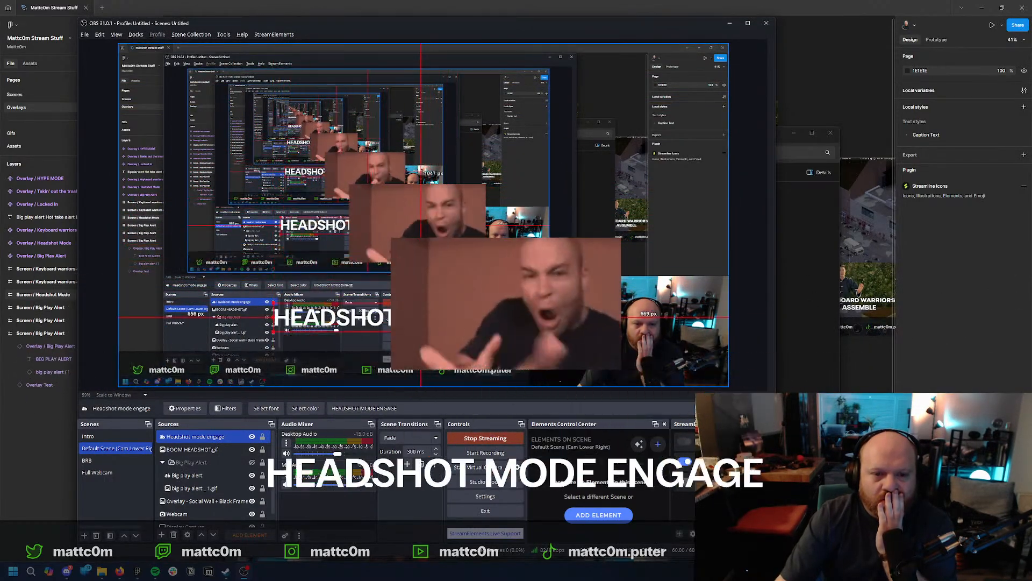
Place the caption, scaled to about half size, over BOOM HEADSHOT.gif near the canvas's lower edge and center both horizontally.
right_click(557, 235)
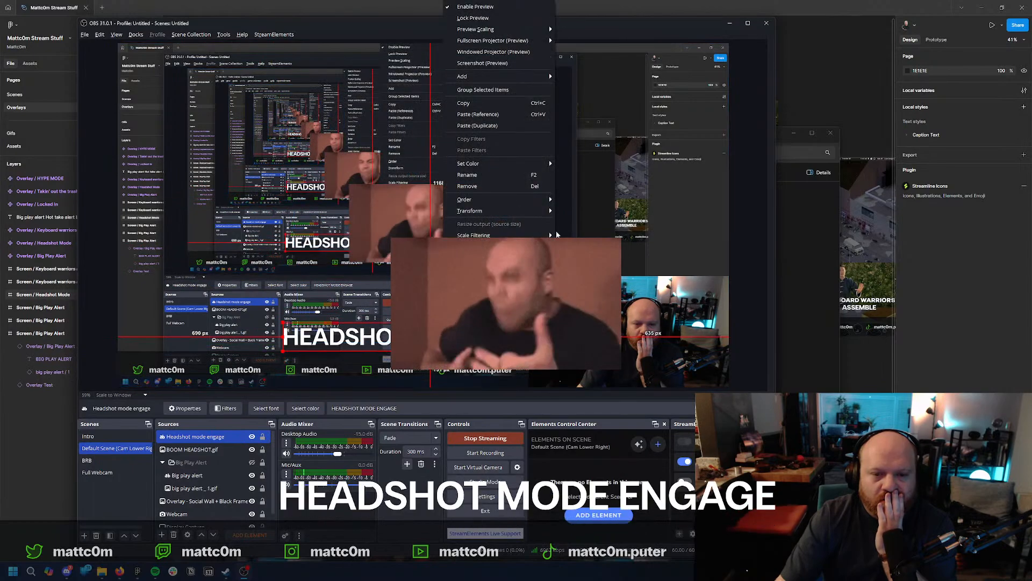
mouse_move(538, 211)
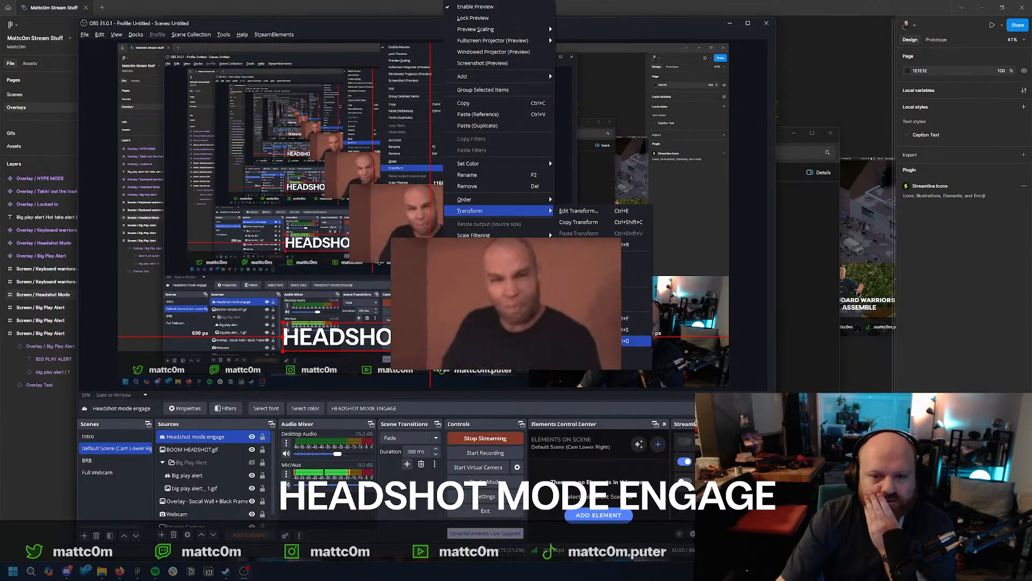
click(437, 252)
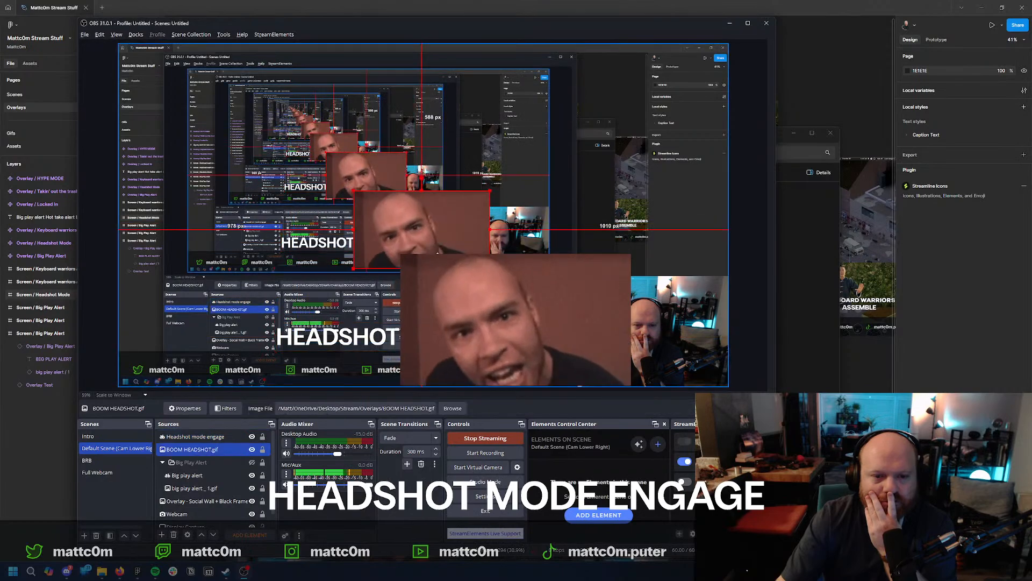
right_click(441, 305)
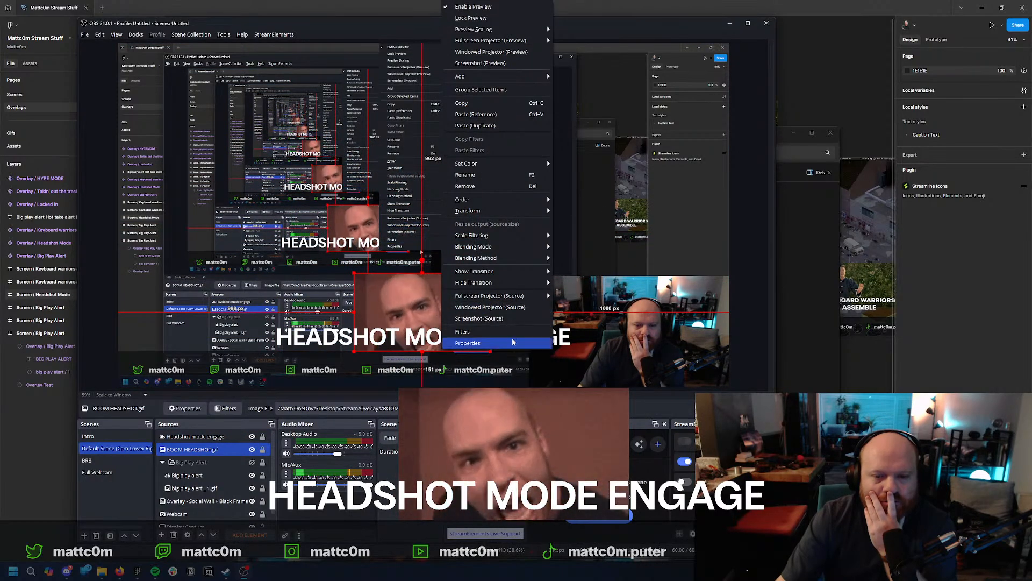
mouse_move(516, 210)
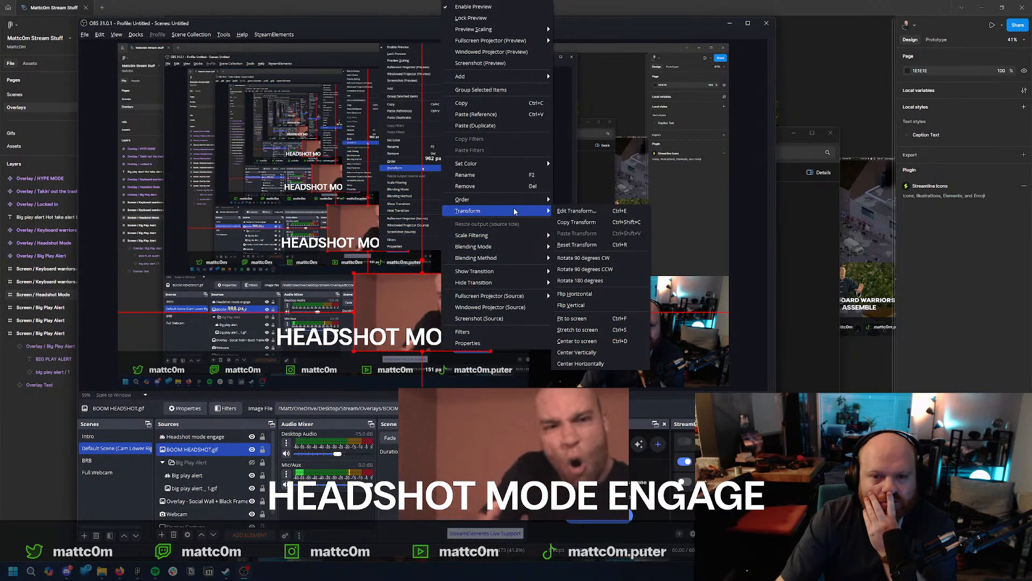
click(592, 364)
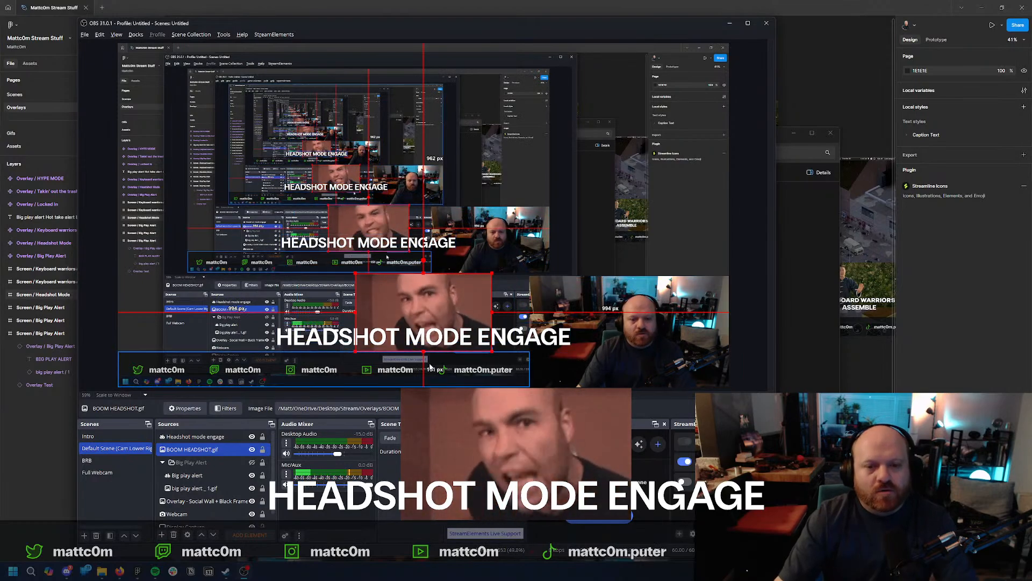
Group the Headshot mode engage text with BOOM HEADSHOT.gif and name the group Headshot Mode.
ctrl+click(208, 437)
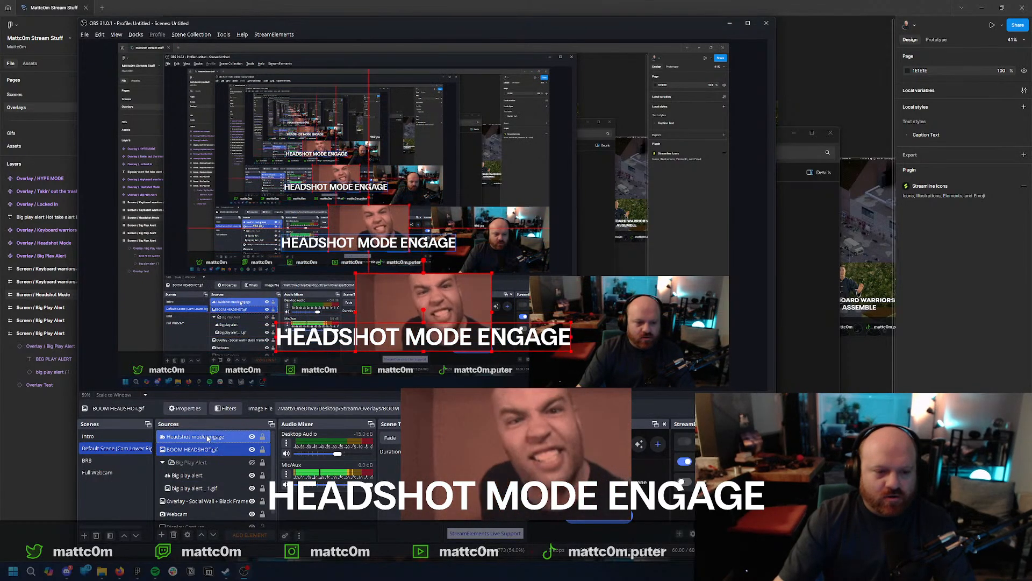
right_click(210, 442)
click(284, 183)
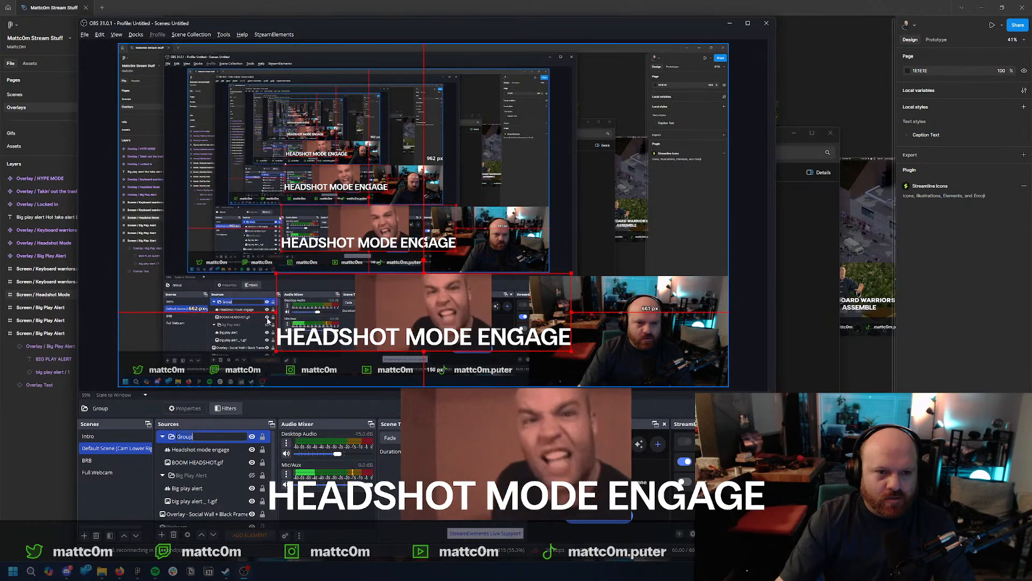
text(hE)
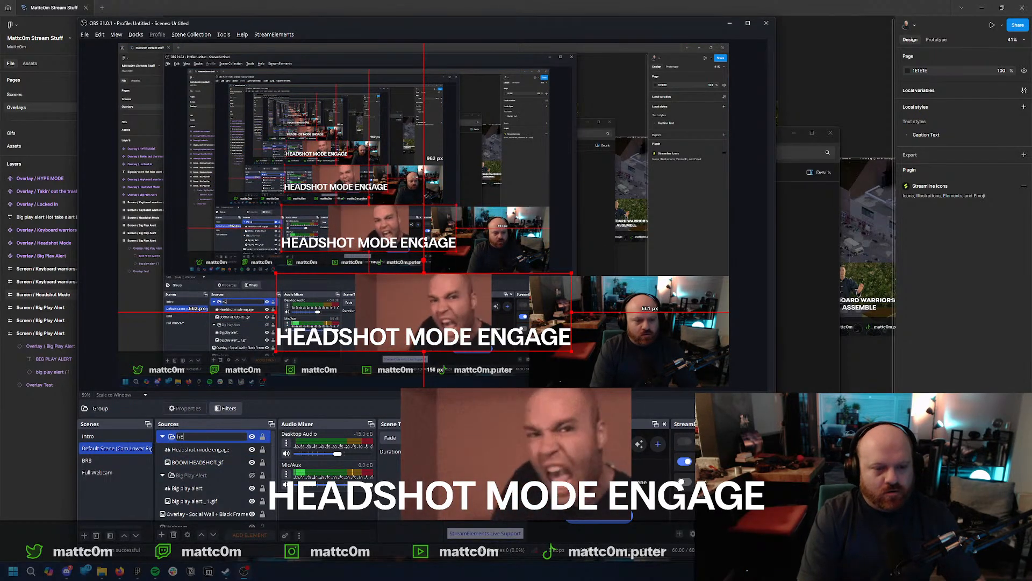
text(adshot Mode)
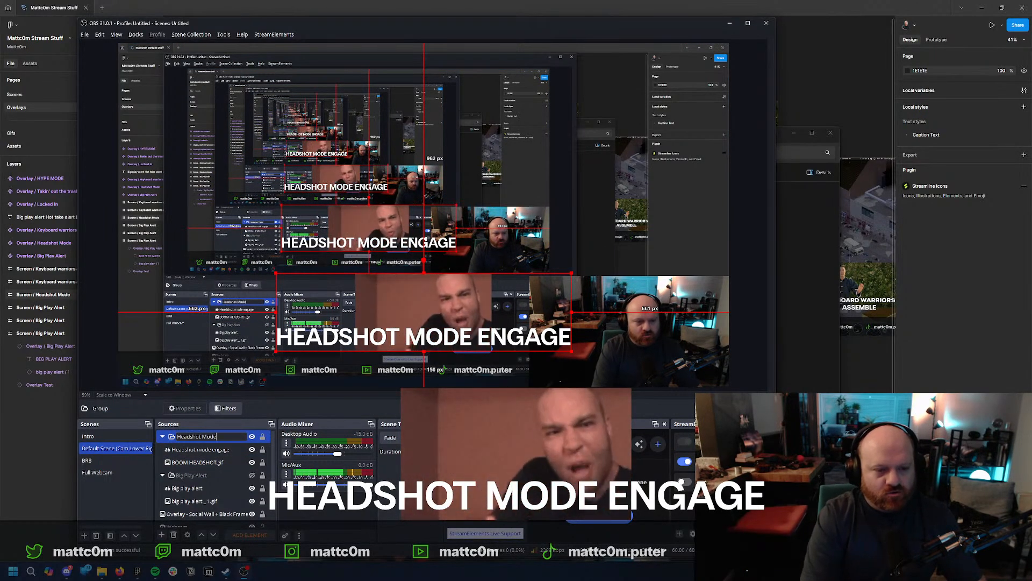
Collapse the Headshot Mode and Big Play Alert groups, test the headshot alert's visibility, and leave it hidden.
click(162, 475)
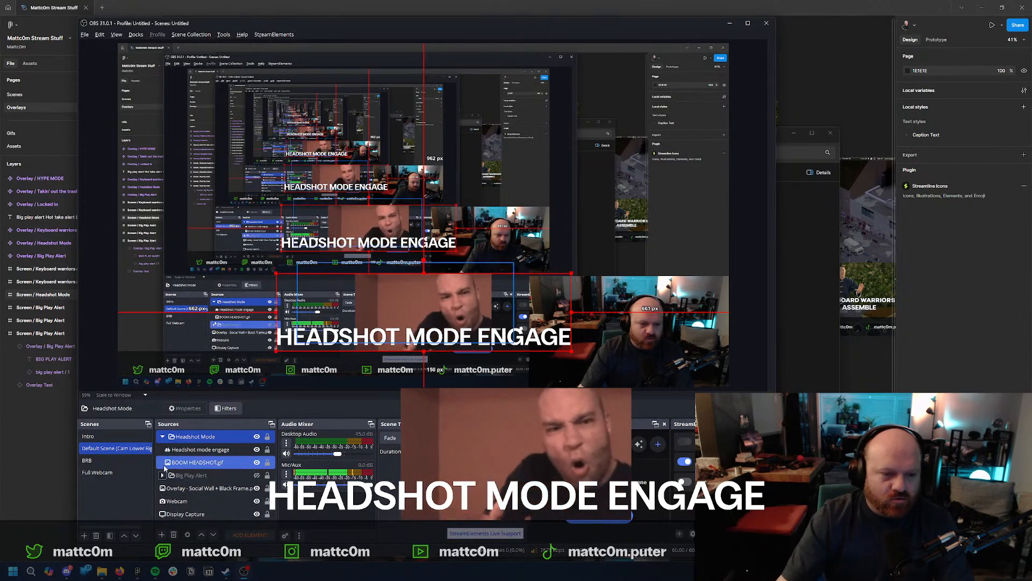
click(163, 436)
click(257, 437)
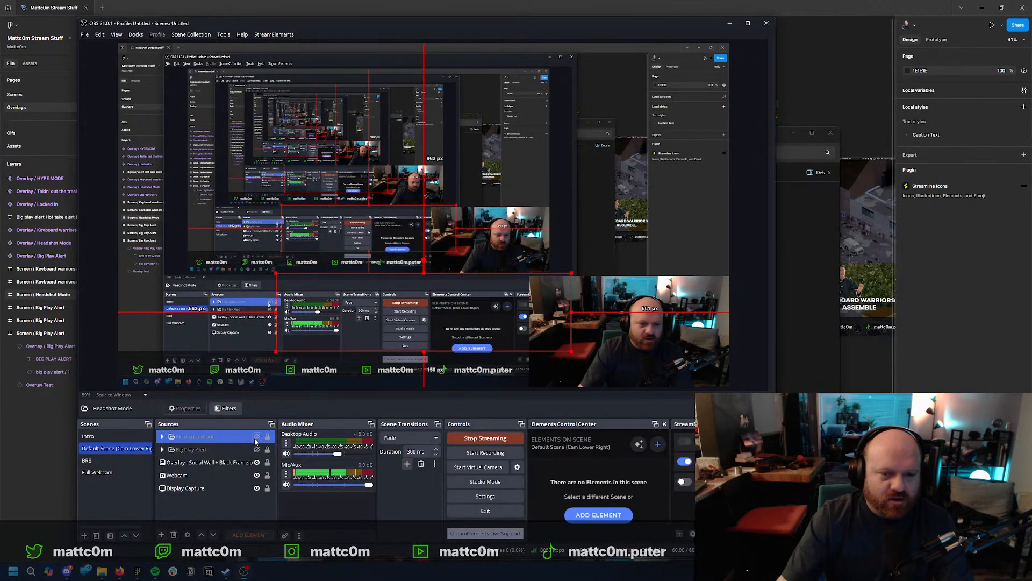
click(257, 436)
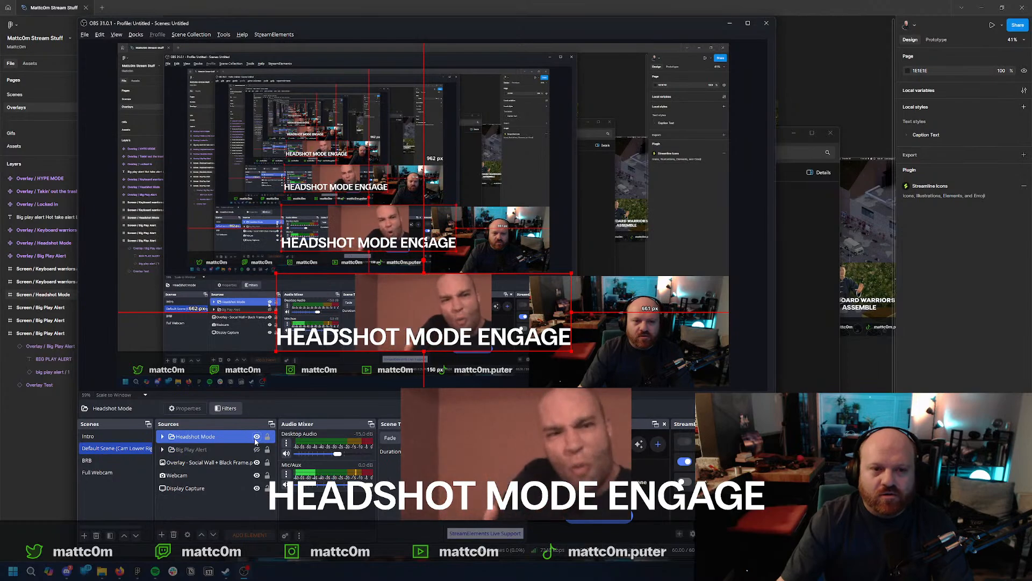
click(255, 438)
click(256, 438)
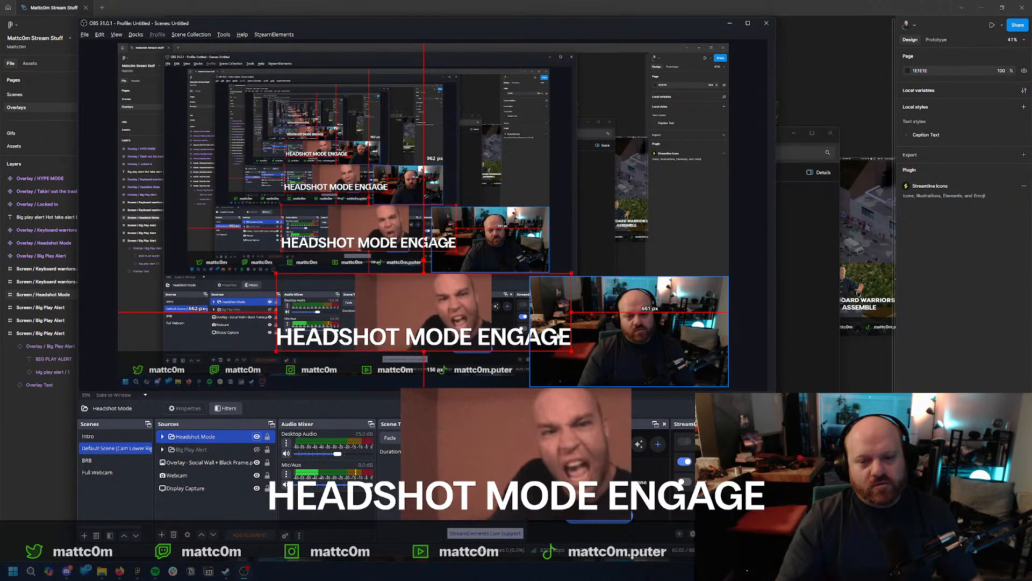
click(257, 437)
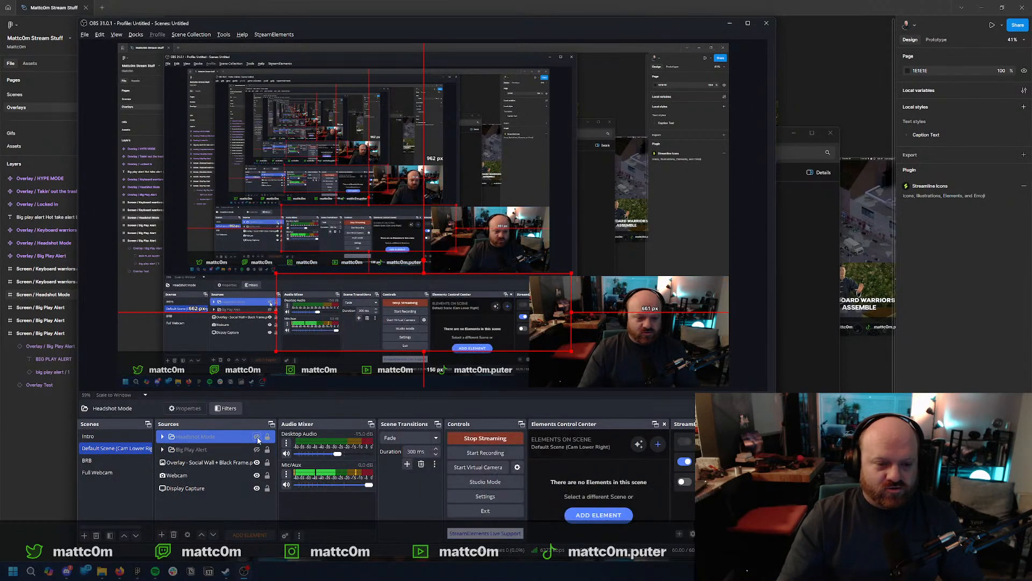
Copy the Headshot mode engage text from the Headshot Mode group and paste it as a separate source above the collapsed group.
click(162, 437)
click(182, 449)
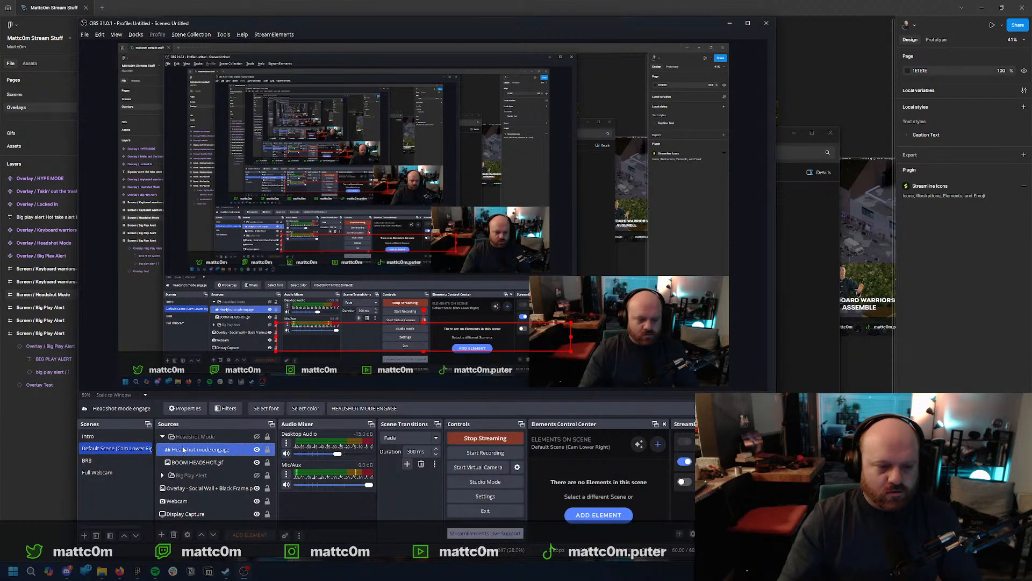
double_click(183, 449)
click(626, 439)
click(162, 437)
key(ctrl+v)
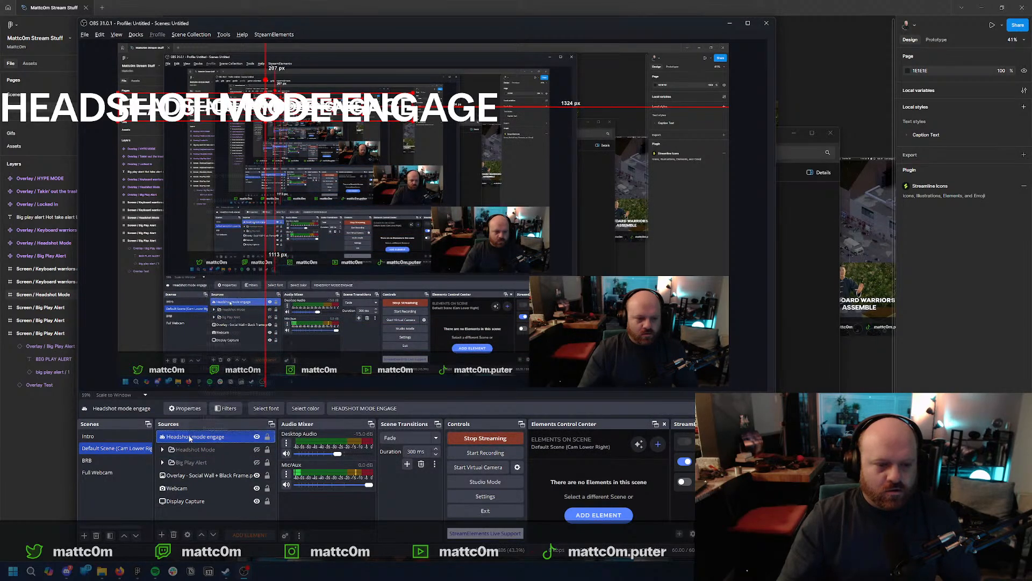
Check the properties of the pasted Headshot mode engage text, then remove that source from the scene.
right_click(189, 438)
click(215, 429)
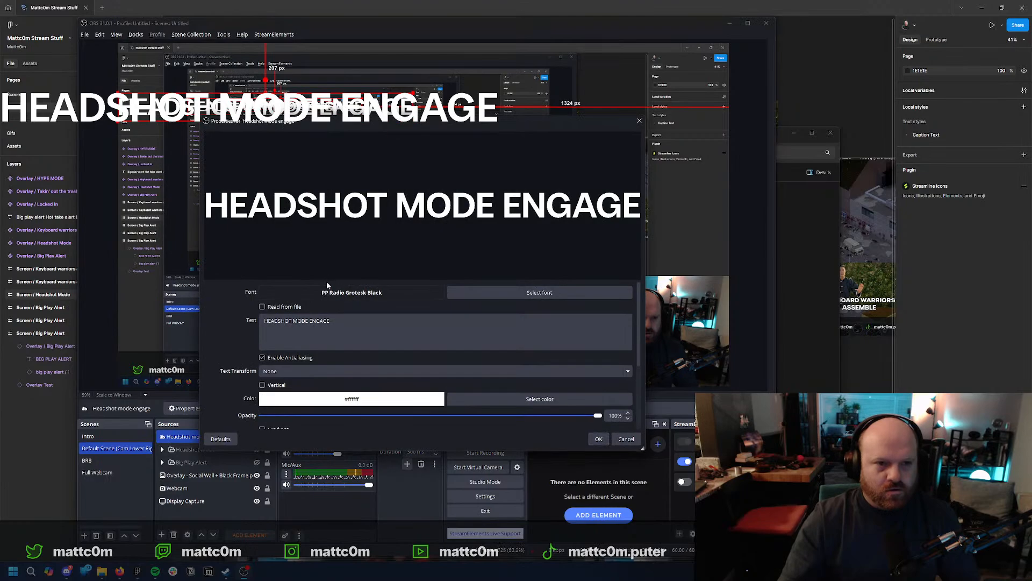
scroll(368, 324, down, 3)
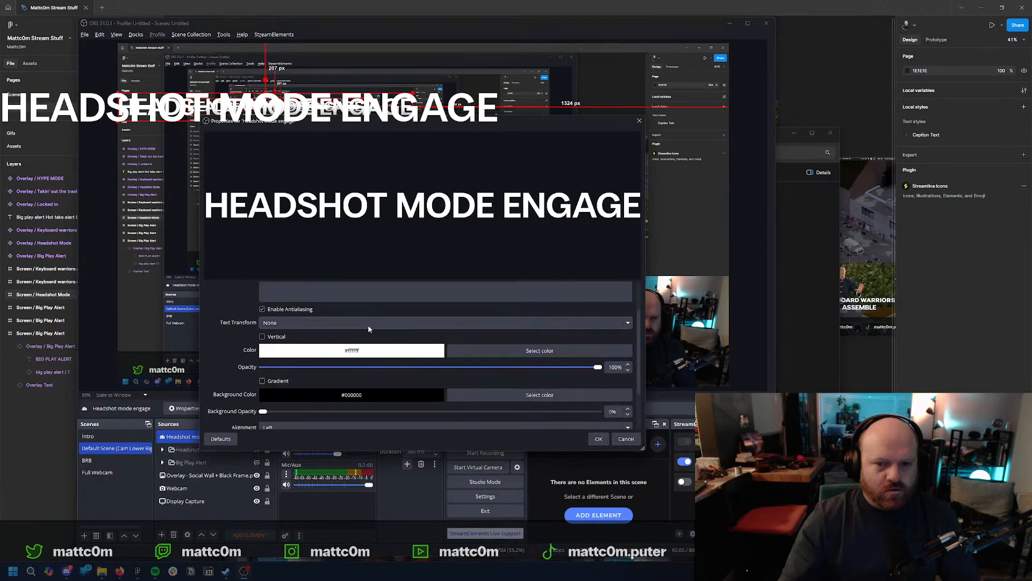
click(625, 439)
right_click(218, 439)
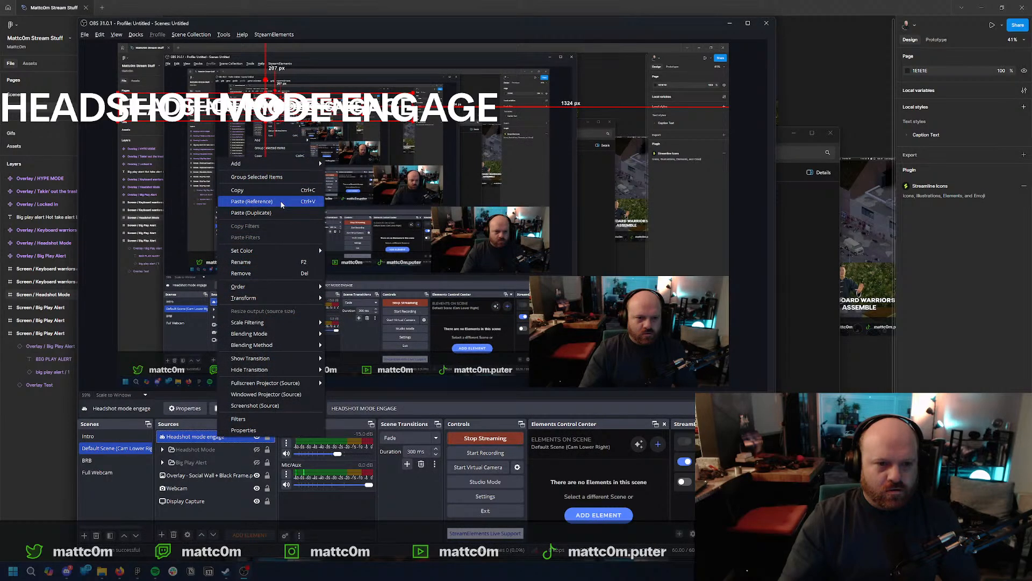
click(178, 438)
key(Delete)
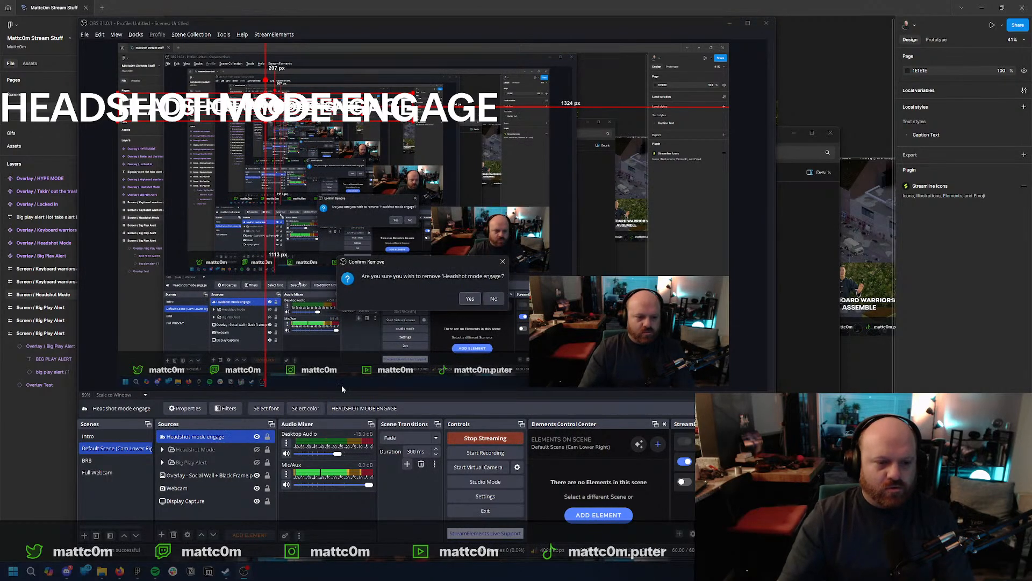
click(469, 299)
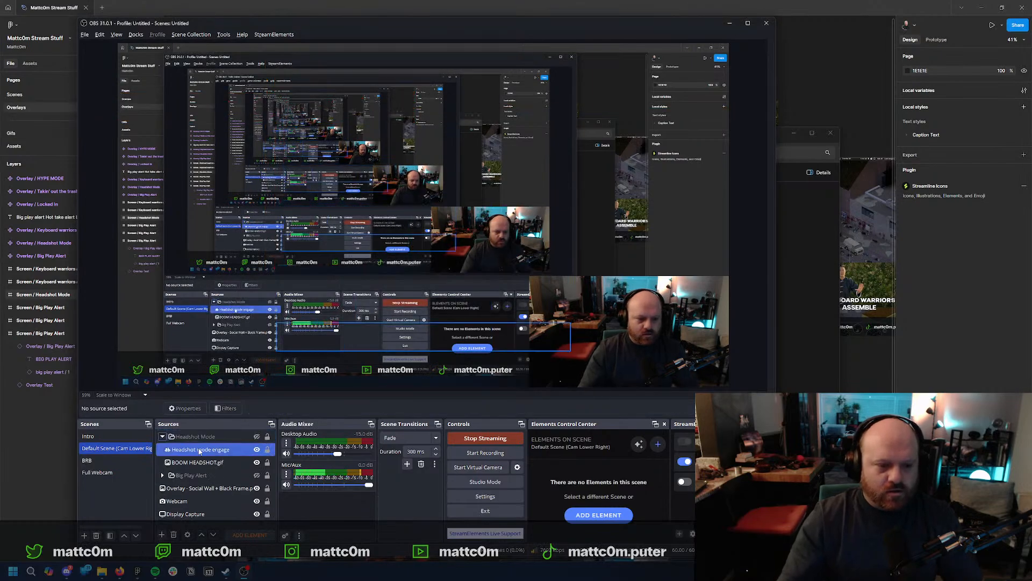
Paste the Headshot mode engage text as an independent duplicate and move it over the lower half of the canvas.
click(179, 463)
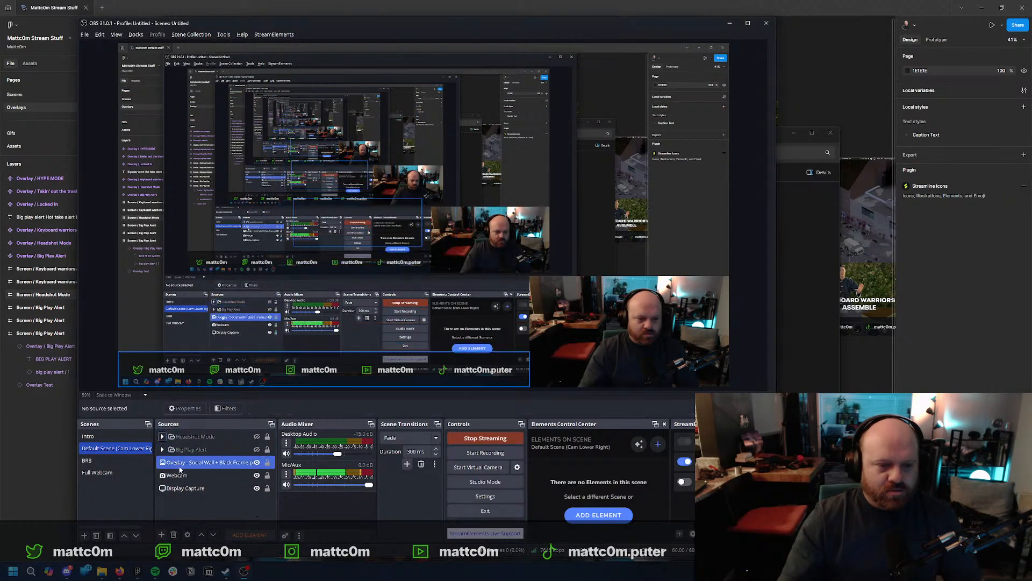
right_click(185, 502)
click(212, 543)
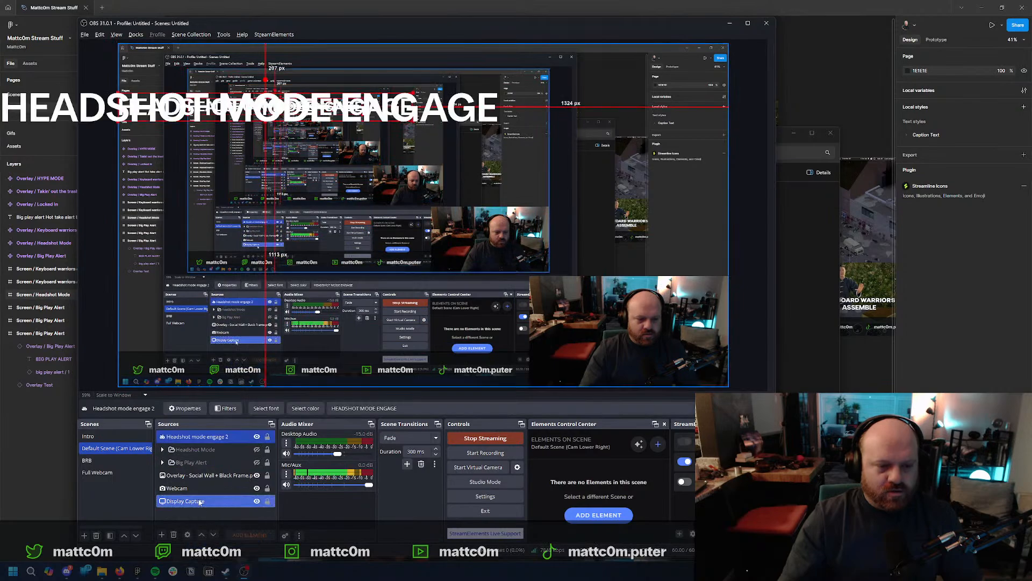
drag(319, 112, 464, 301)
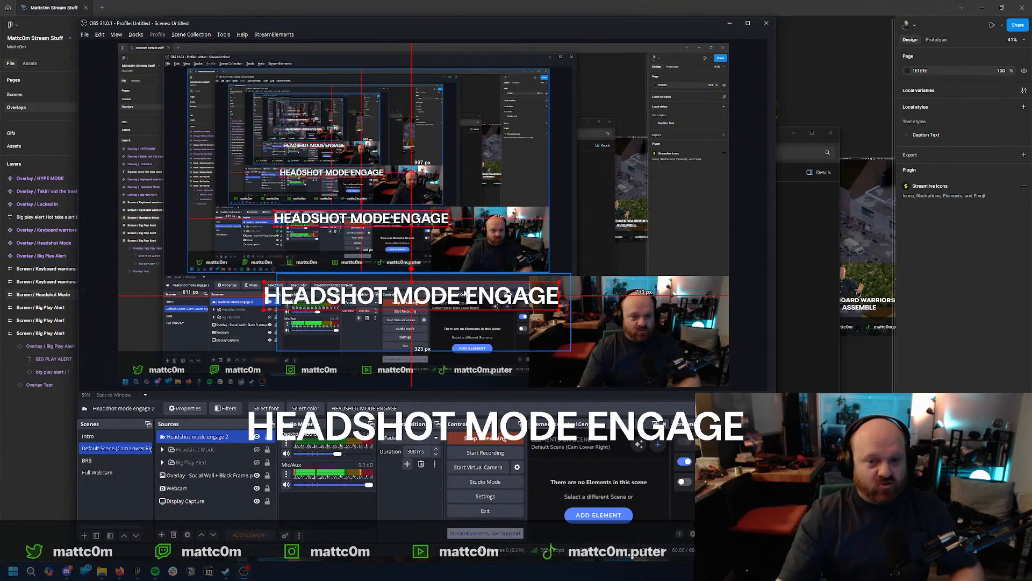
Change the text of the Headshot mode engage 2 source to abc.
click(196, 450)
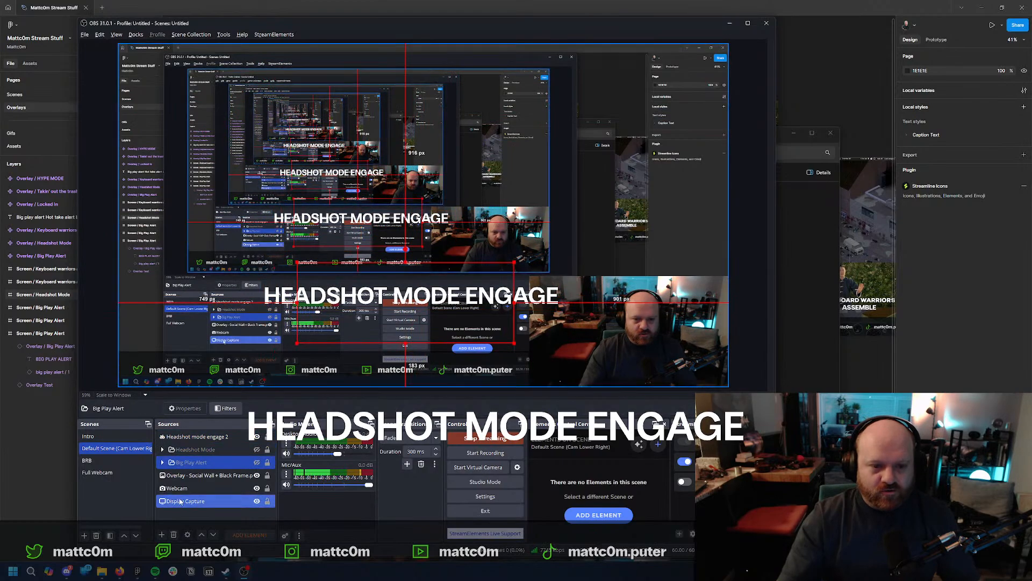
click(201, 438)
click(184, 409)
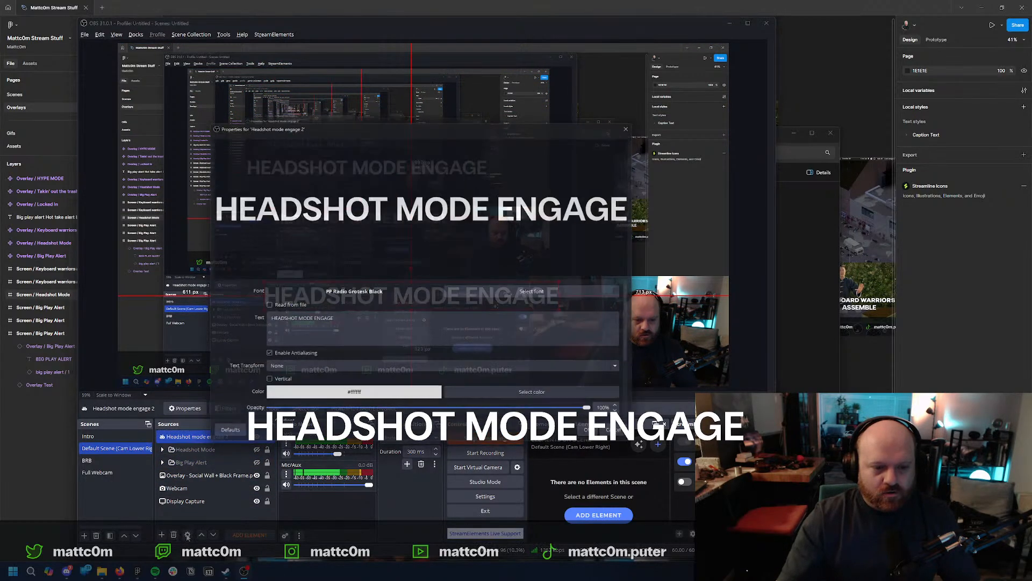
key(BackSpace)
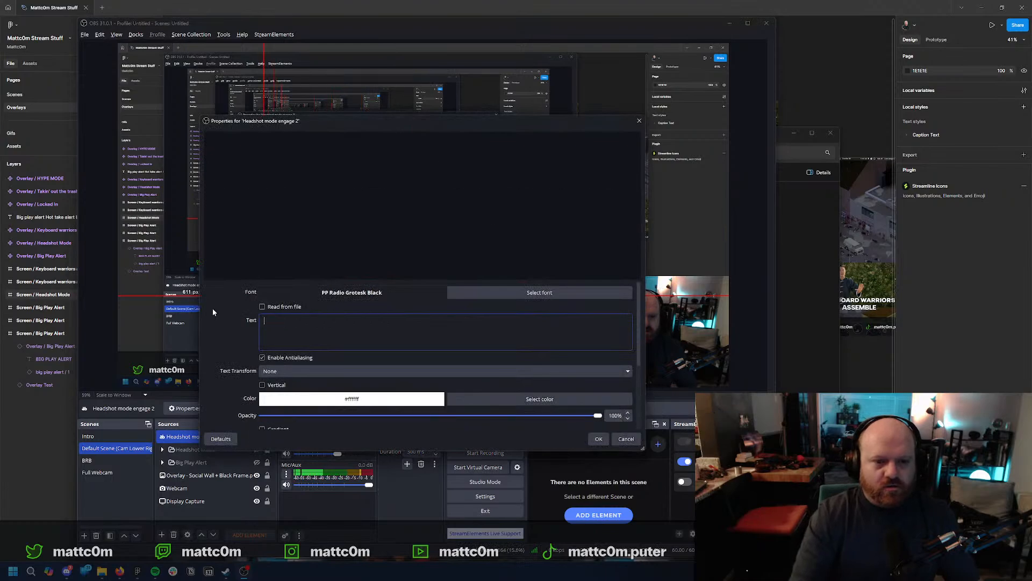
text(abc)
click(598, 439)
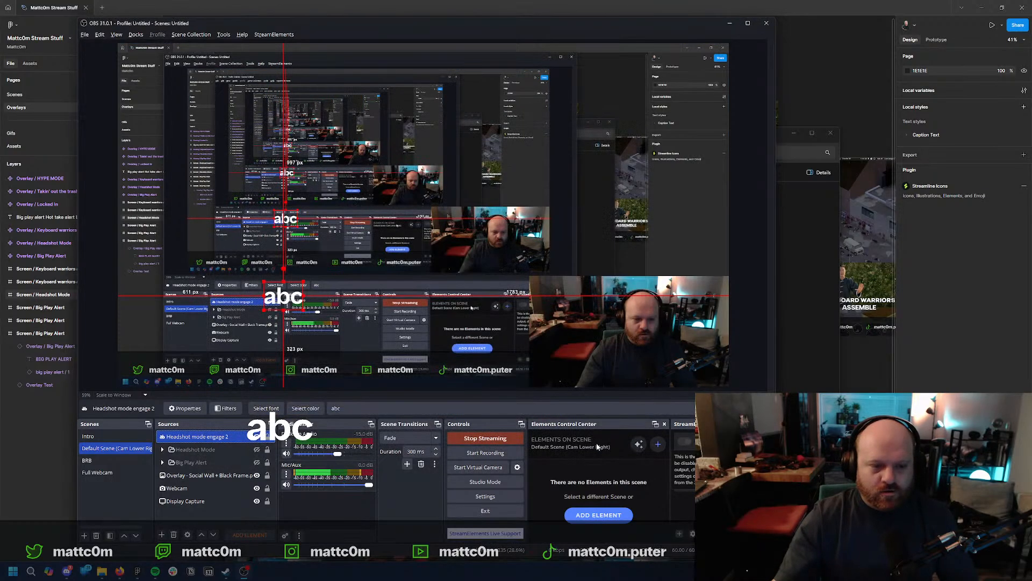
Test the visibility of the Headshot Mode group and Headshot mode engage 2, leaving both hidden.
click(257, 449)
click(257, 449)
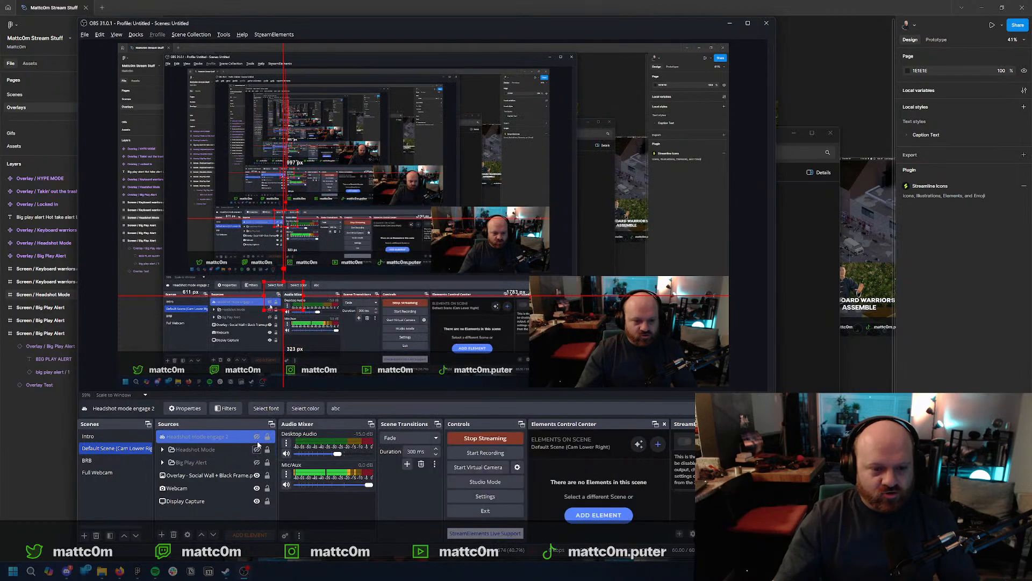
click(256, 440)
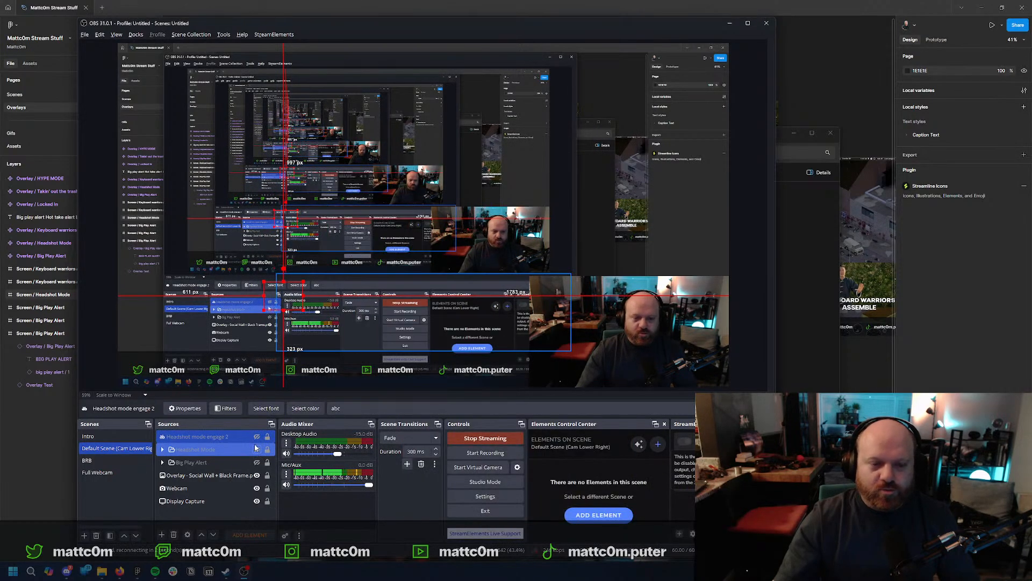
click(256, 440)
click(256, 440)
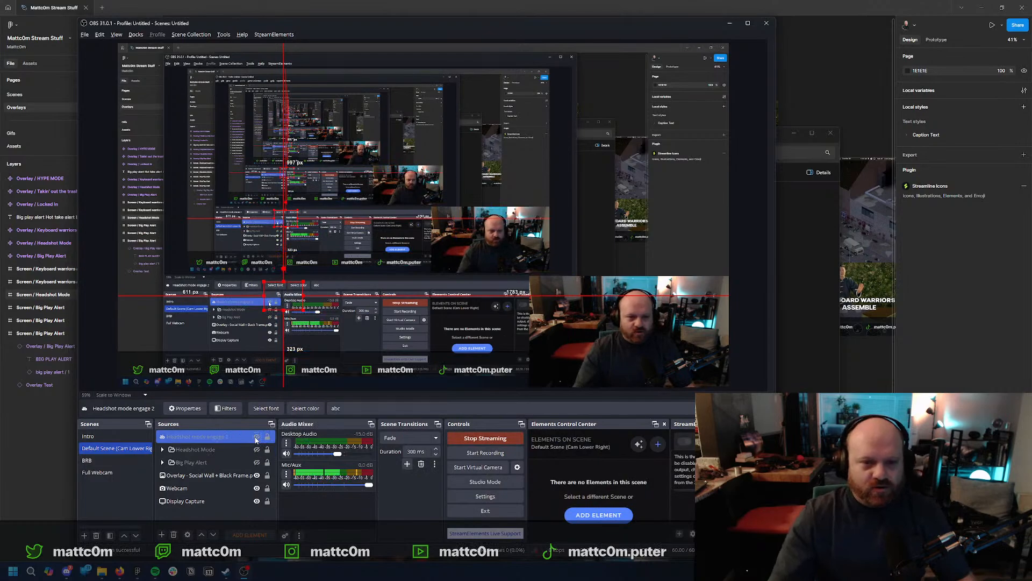
click(256, 440)
click(264, 448)
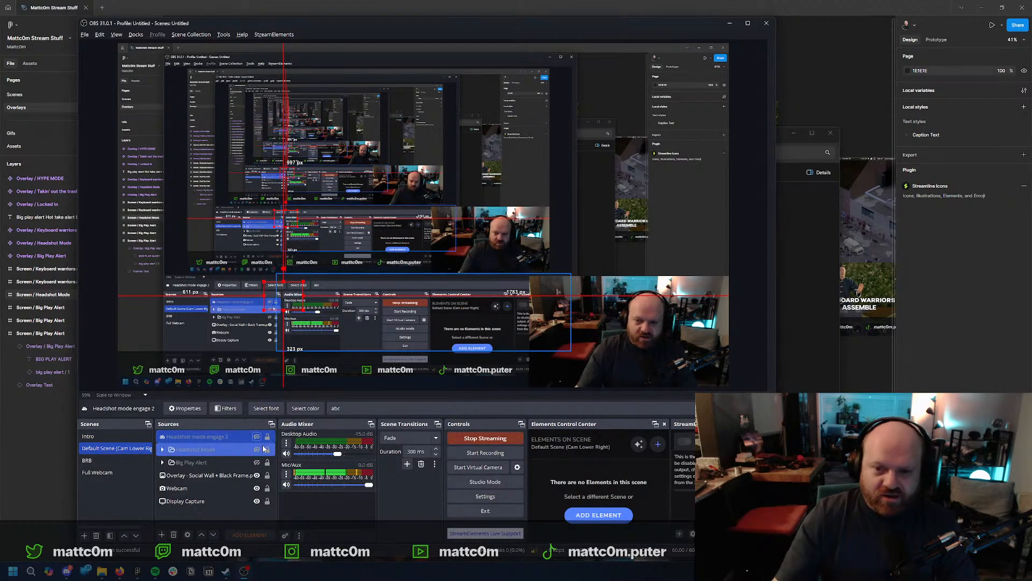
click(215, 442)
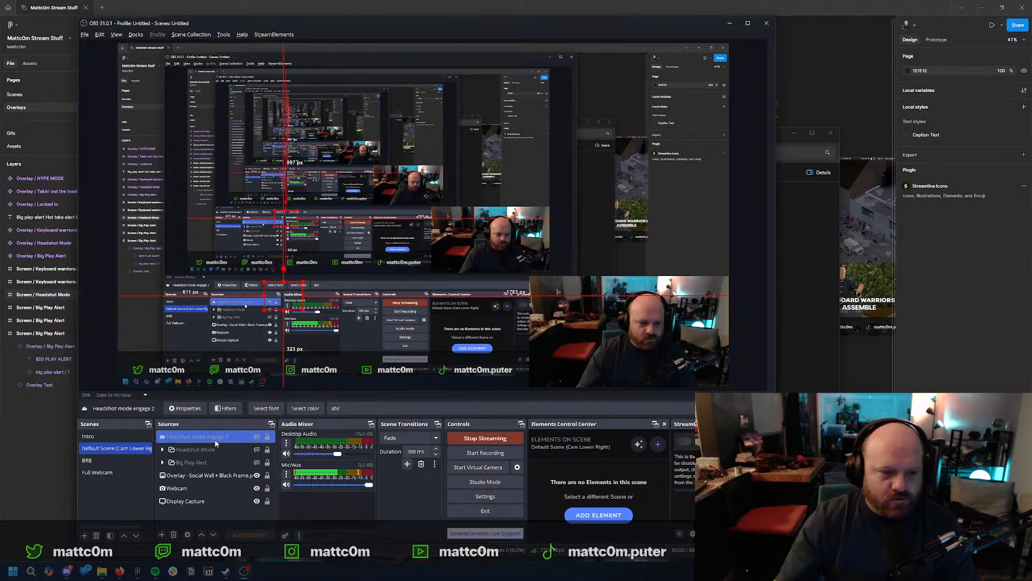
Switch to Figma to examine the Keyboard warriors assemble overlay's placement, and check the Overlays folder for its GIF file.
click(847, 397)
drag(839, 395, 446, 434)
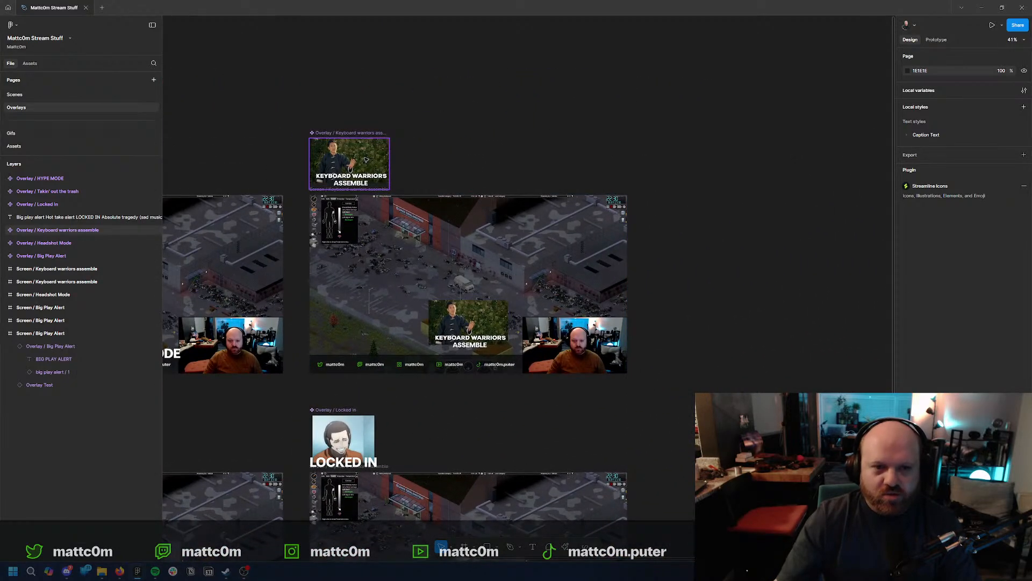
click(490, 320)
scroll(484, 370, up, 3)
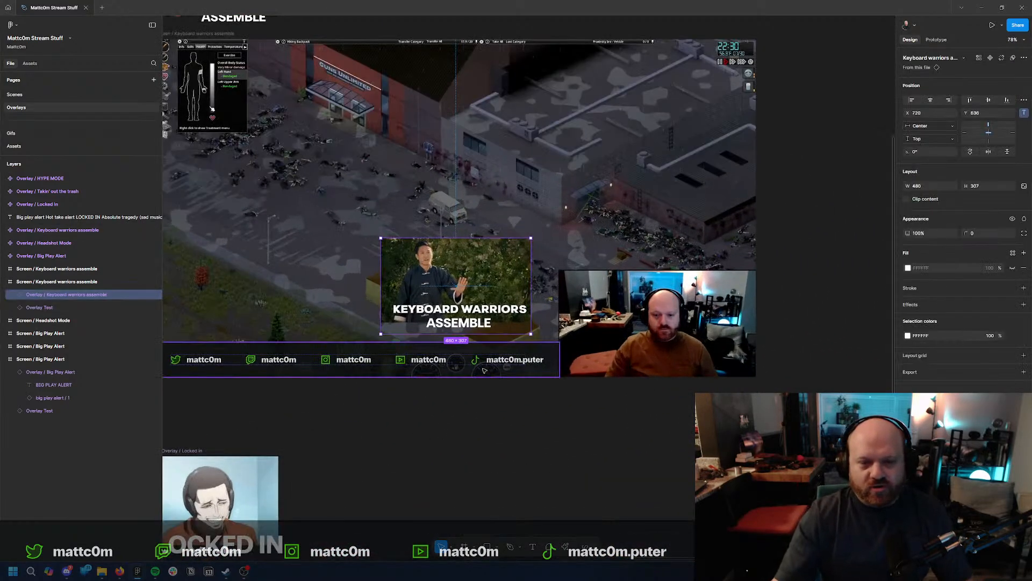
click(480, 446)
key(alt+Tab)
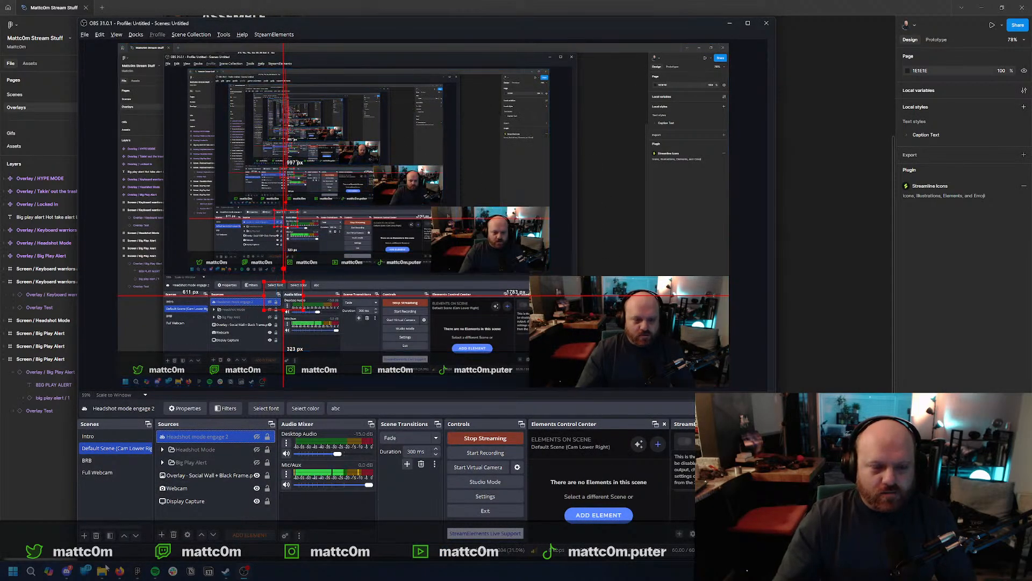
key(alt+Tab)
click(587, 202)
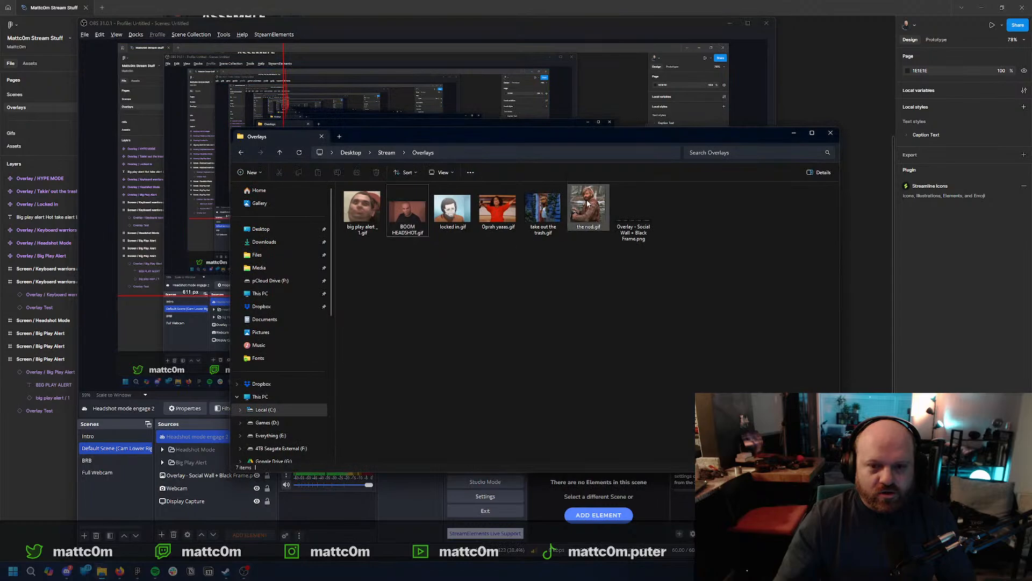
Return to Figma and look through the Gifs page for the keyboard warriors GIF.
click(811, 88)
drag(327, 130, 665, 429)
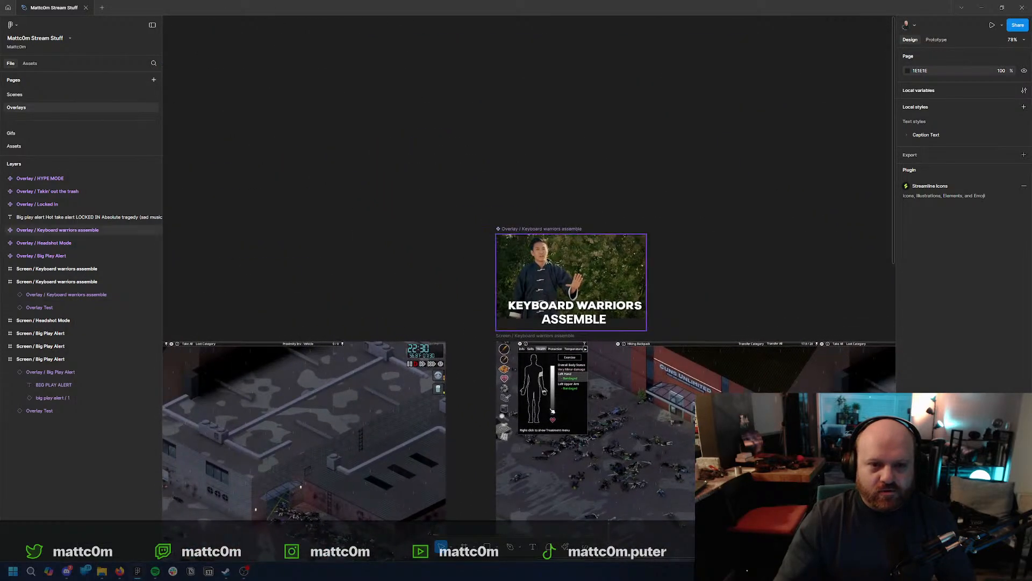
click(541, 229)
click(19, 134)
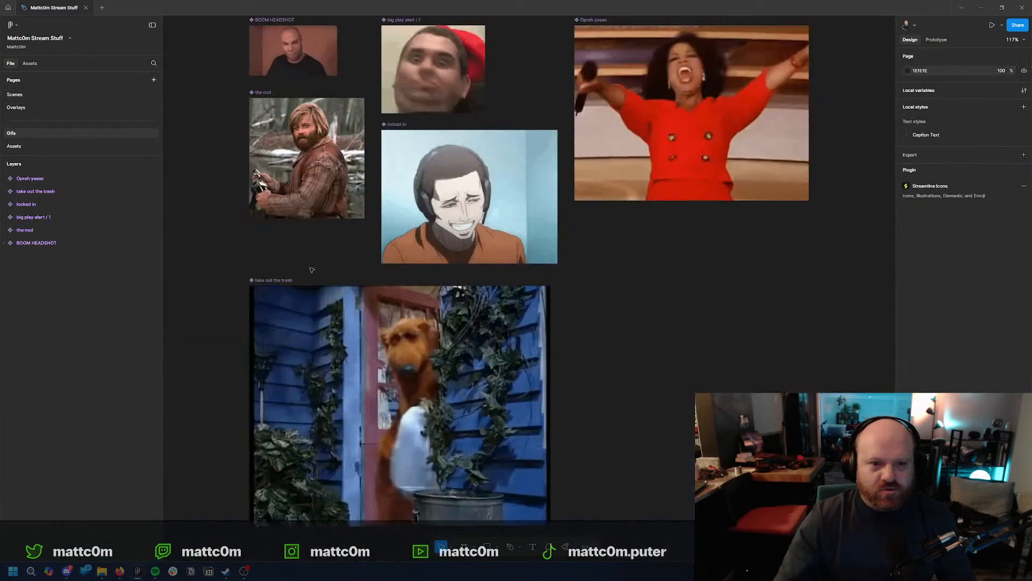
mouse_move(494, 234)
mouse_down()
mouse_move(518, 394)
mouse_move(505, 217)
mouse_up()
scroll(506, 217, down, 5)
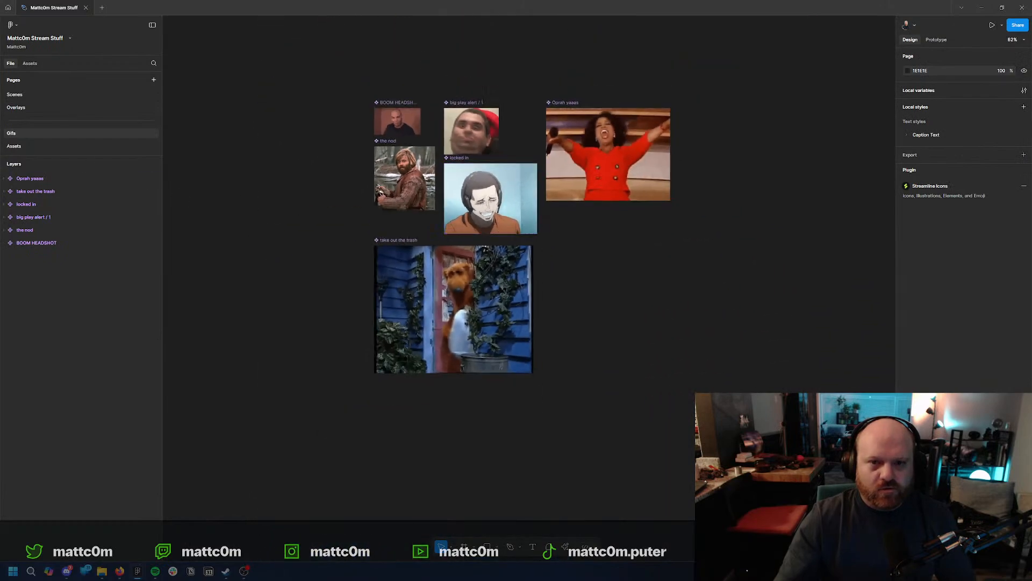
Copy the giphy 1 GIF from Overlay / Keyboard warriors assemble to the Gifs page and place it below Oprah yaaas.
click(23, 107)
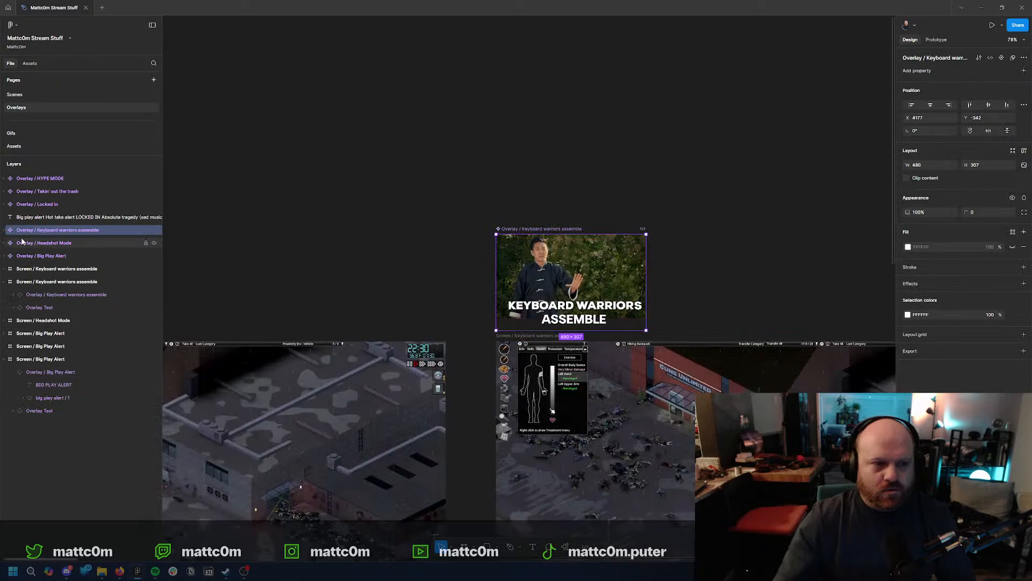
click(3, 230)
click(46, 270)
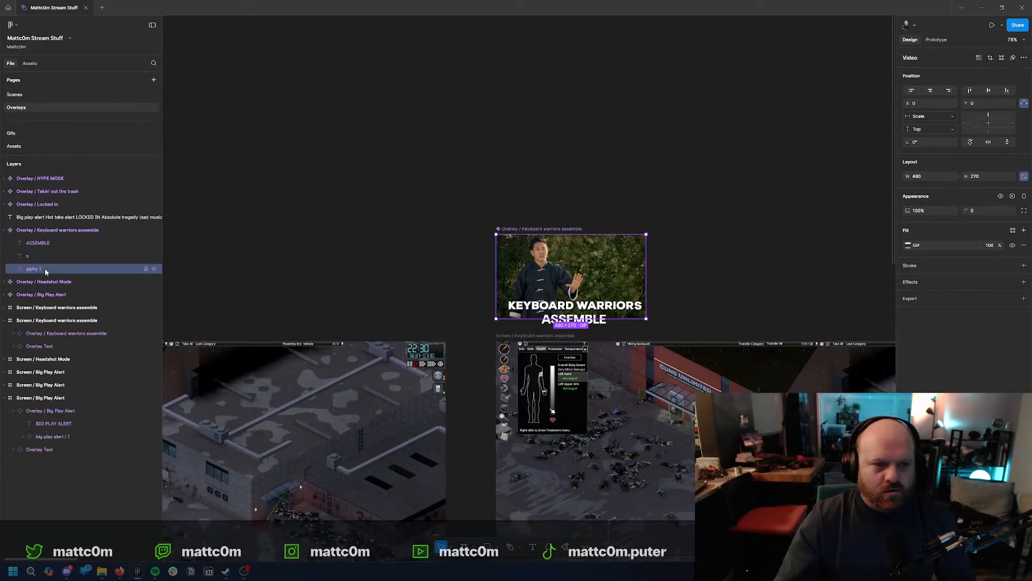
click(18, 132)
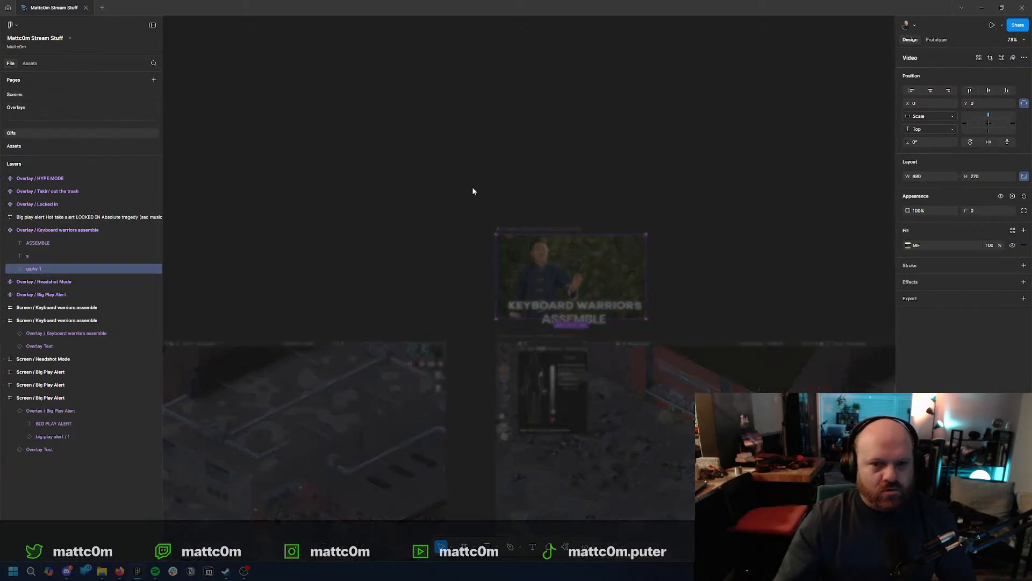
key(ctrl+v)
drag(524, 279, 600, 238)
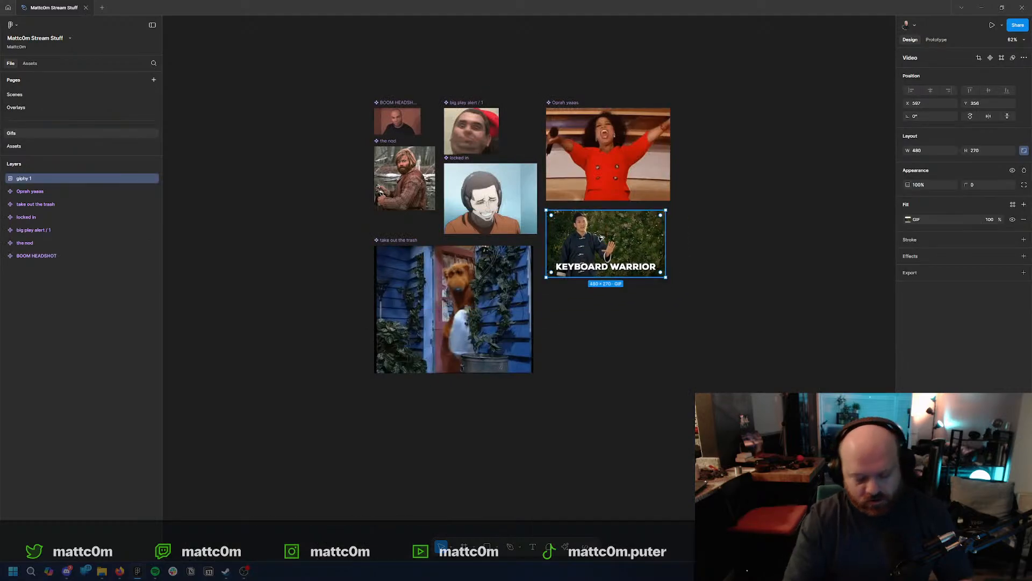
Turn the pasted GIF into a component and name it Keyboard Warrior.
key(ctrl+alt+k)
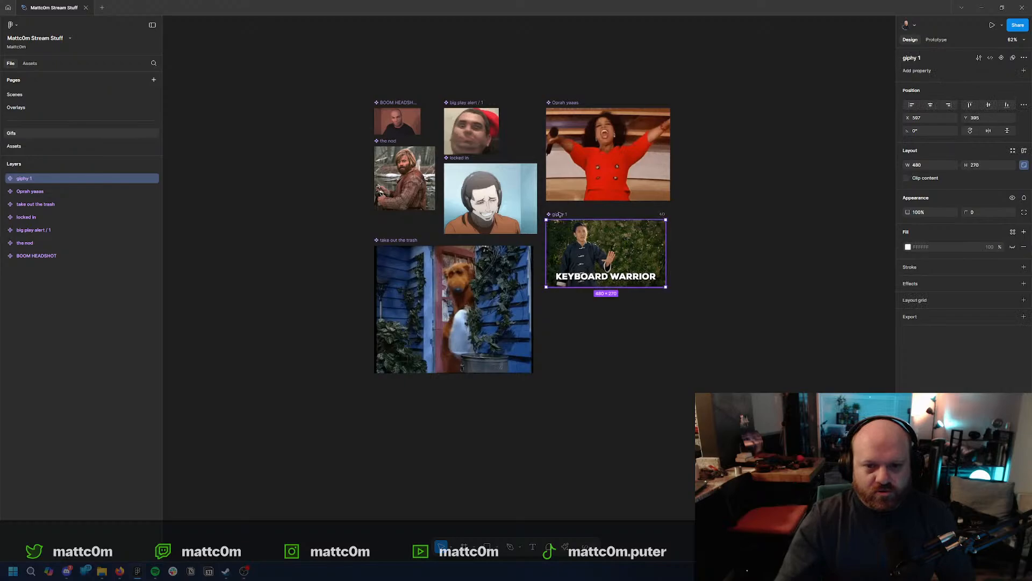
text(k)
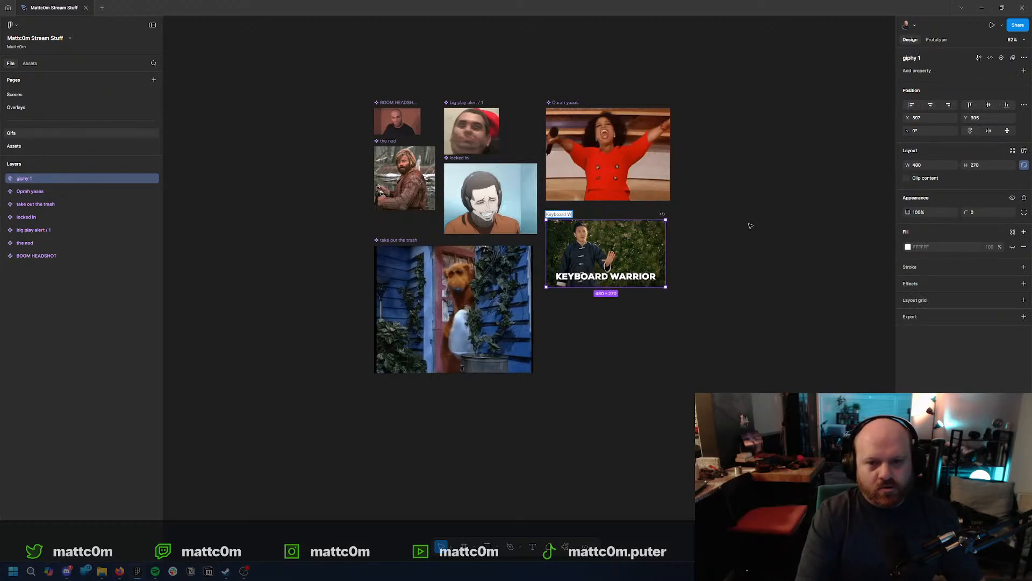
click(820, 158)
drag(778, 176, 685, 198)
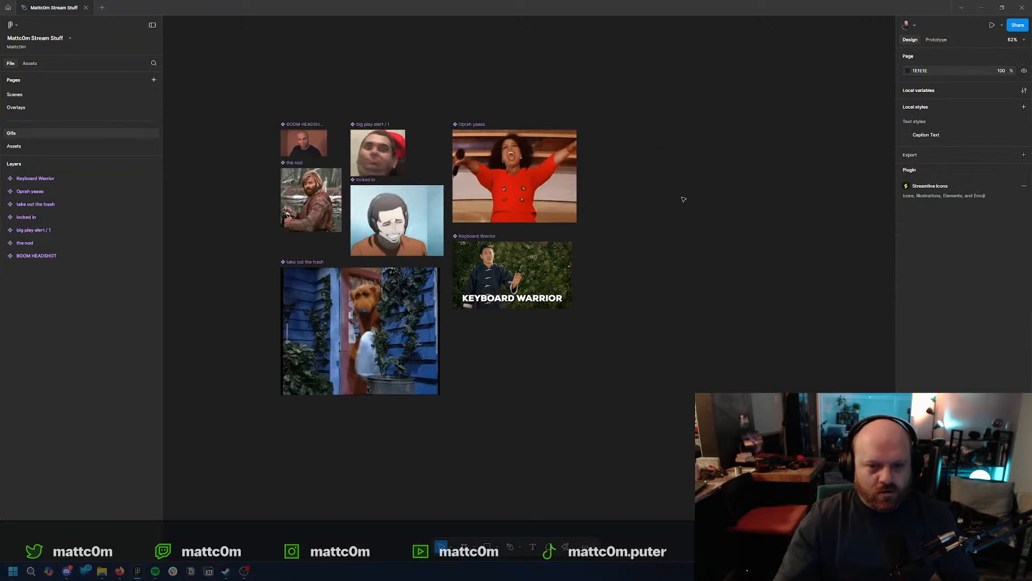
Export the Keyboard Warrior component on the Gifs page as a GIF with the GIF Export plugin.
click(497, 268)
click(565, 547)
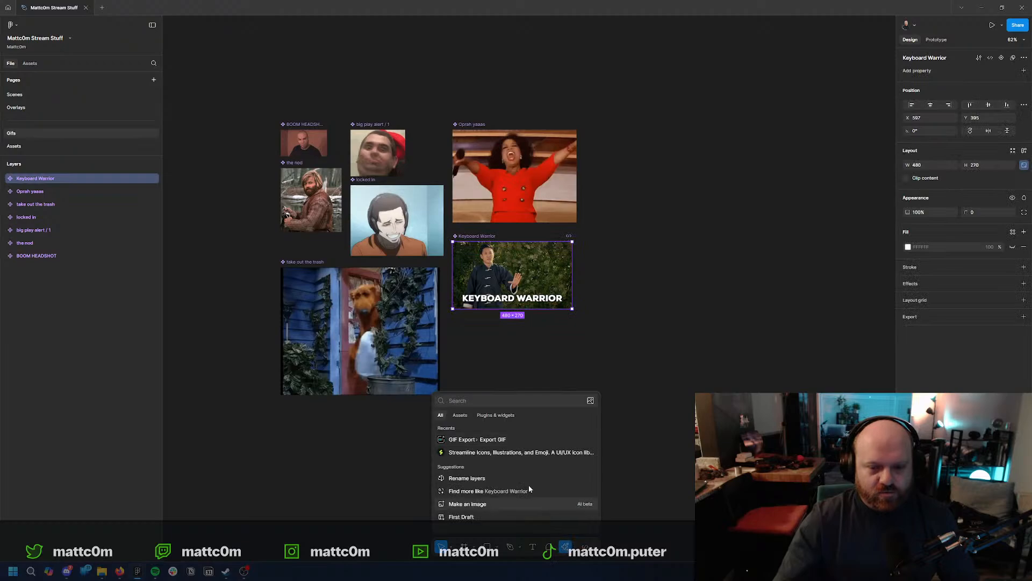
click(509, 440)
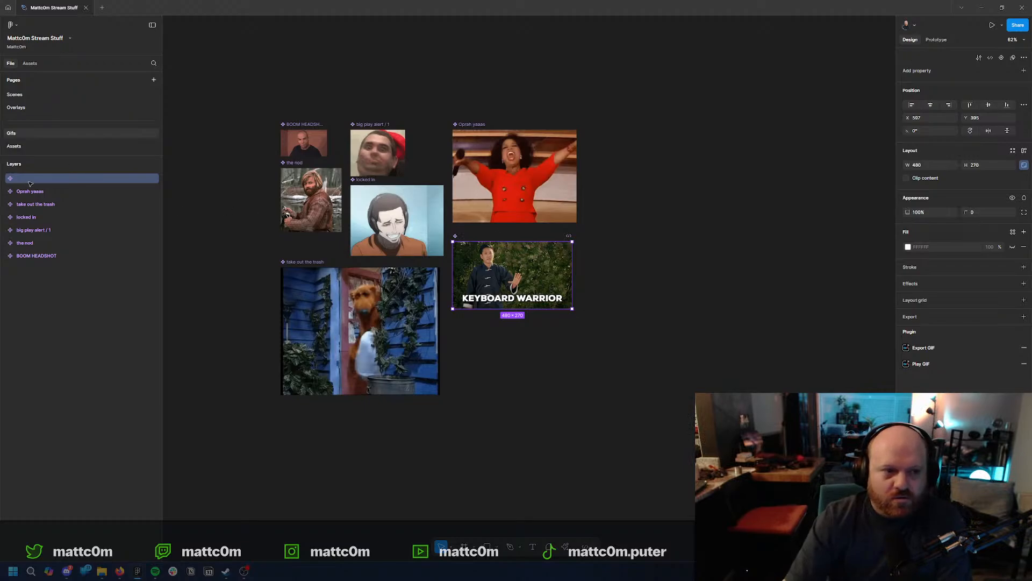
click(543, 341)
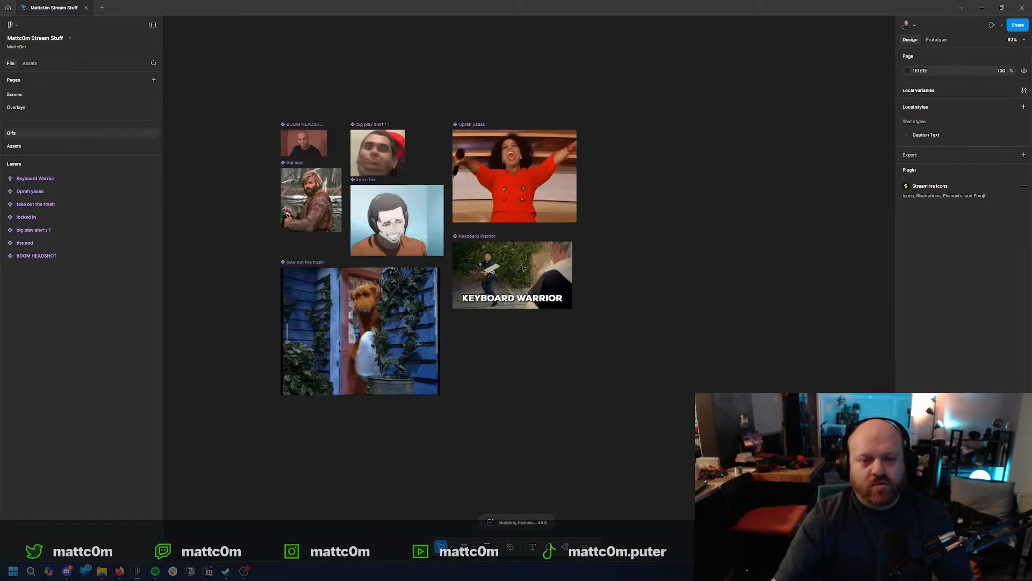
scroll(521, 282, up, 5)
scroll(488, 263, up, 4)
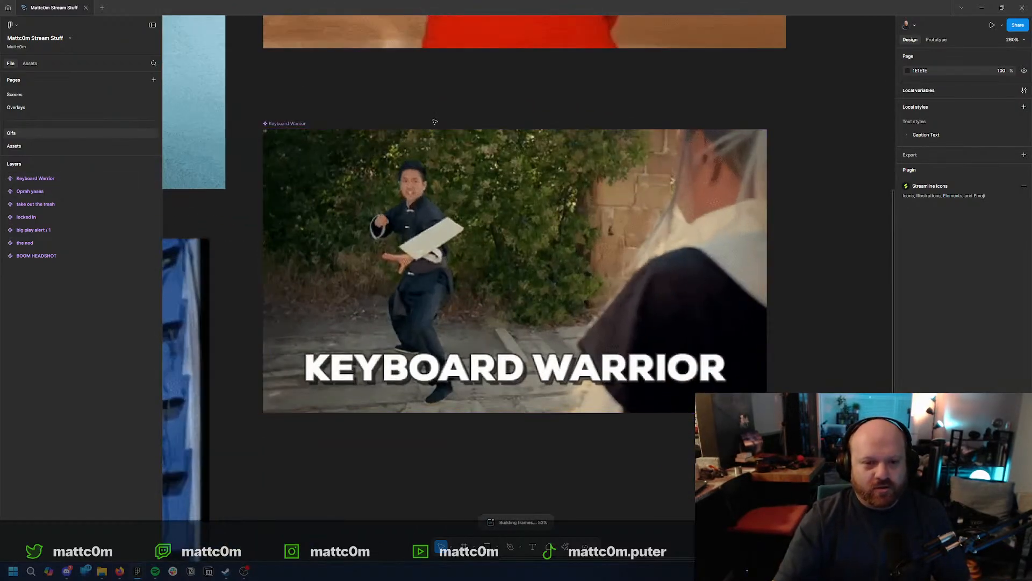
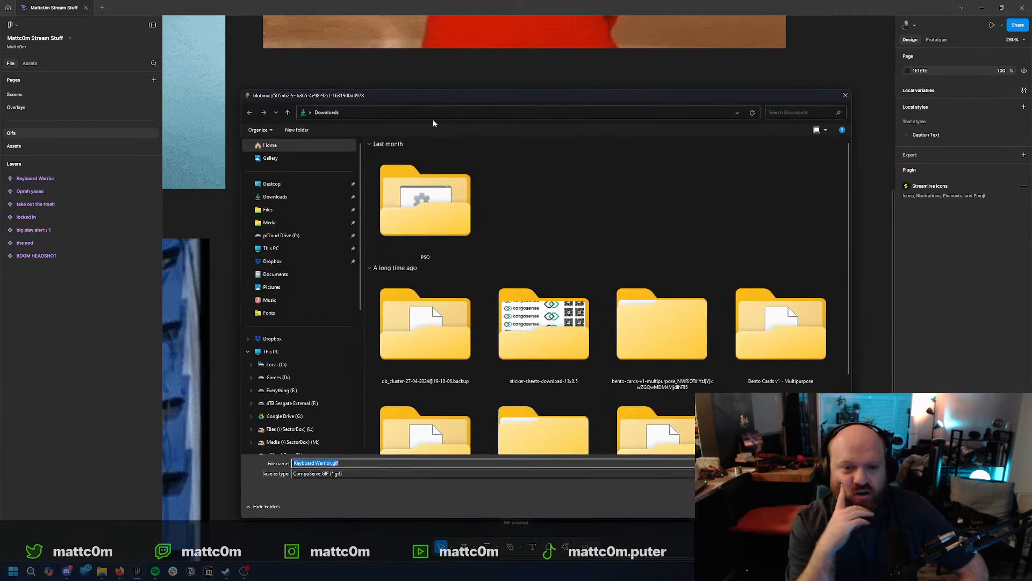
Save the export as Keyboard Warrior.gif in the Desktop > Stream > Overlays folder.
click(277, 185)
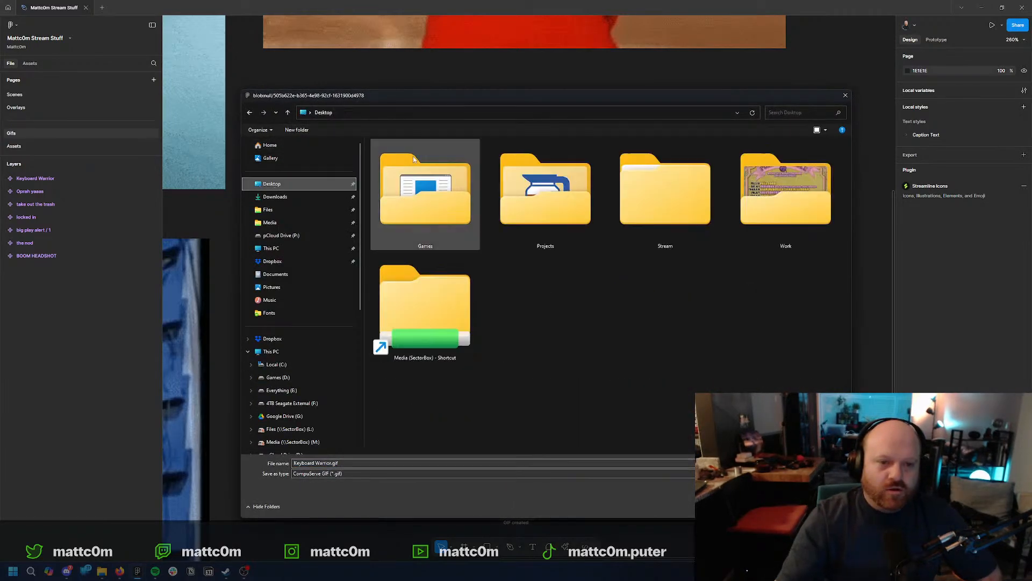
double_click(642, 212)
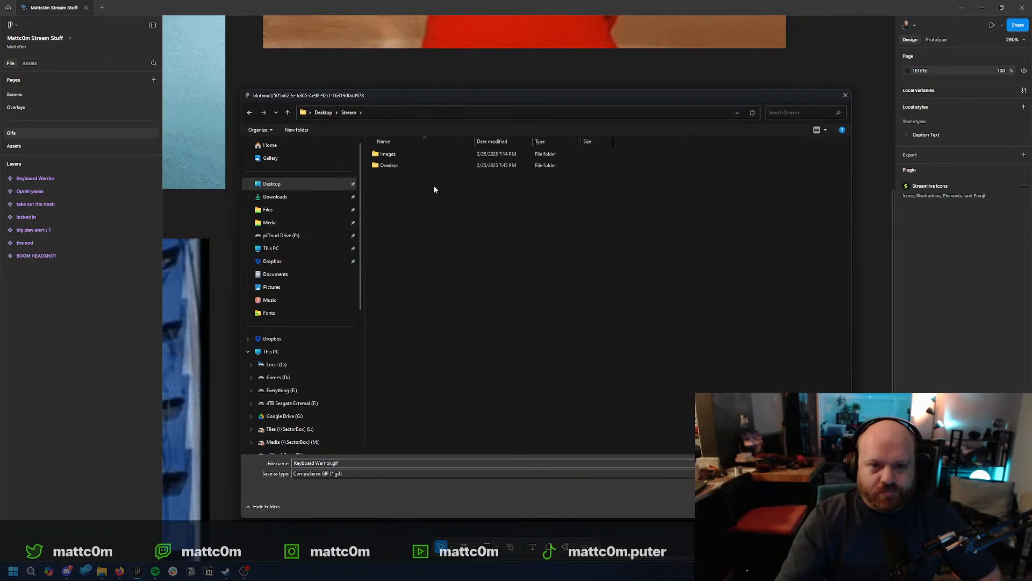
double_click(375, 157)
key(alt+Left)
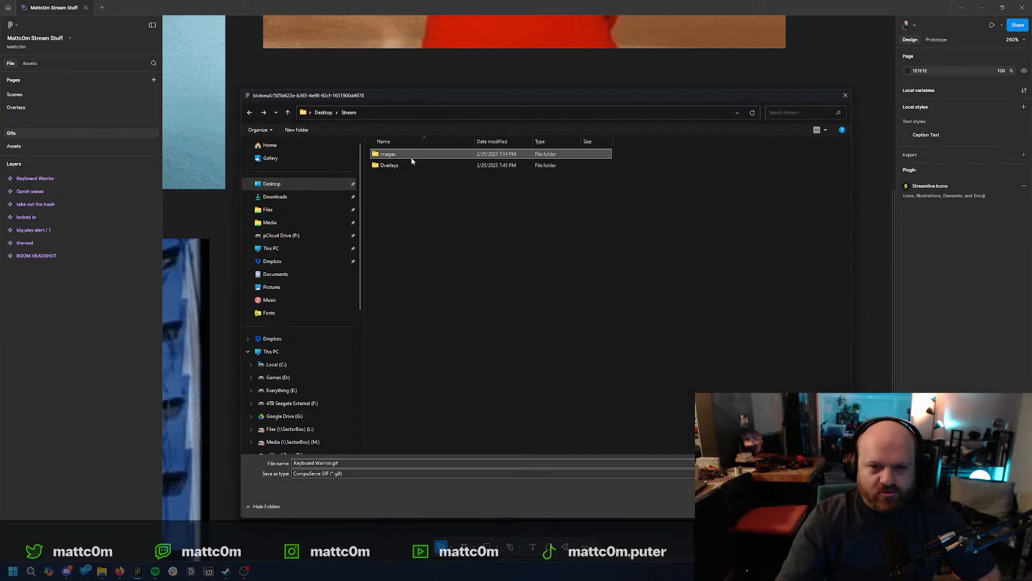
double_click(401, 164)
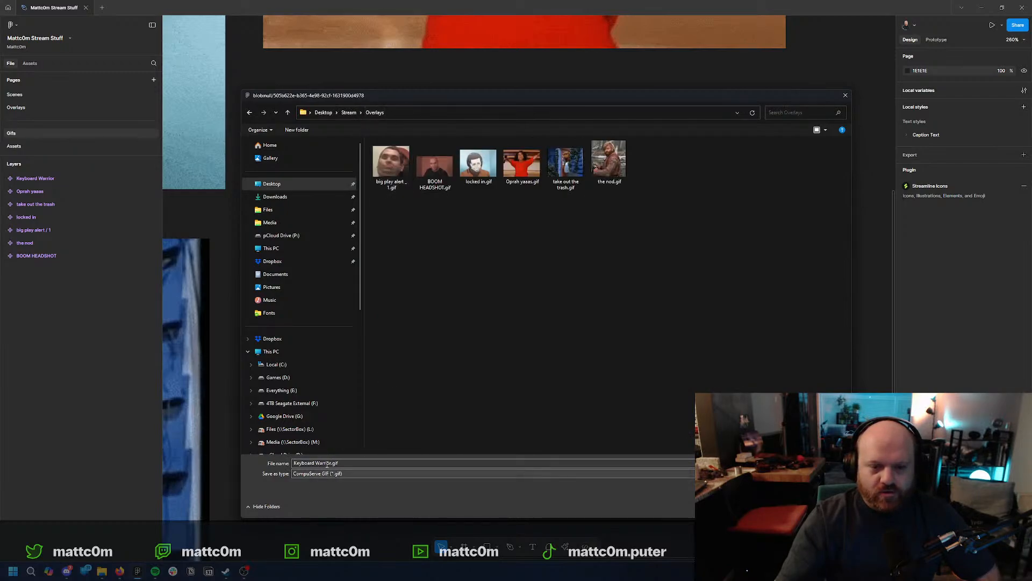
key(Return)
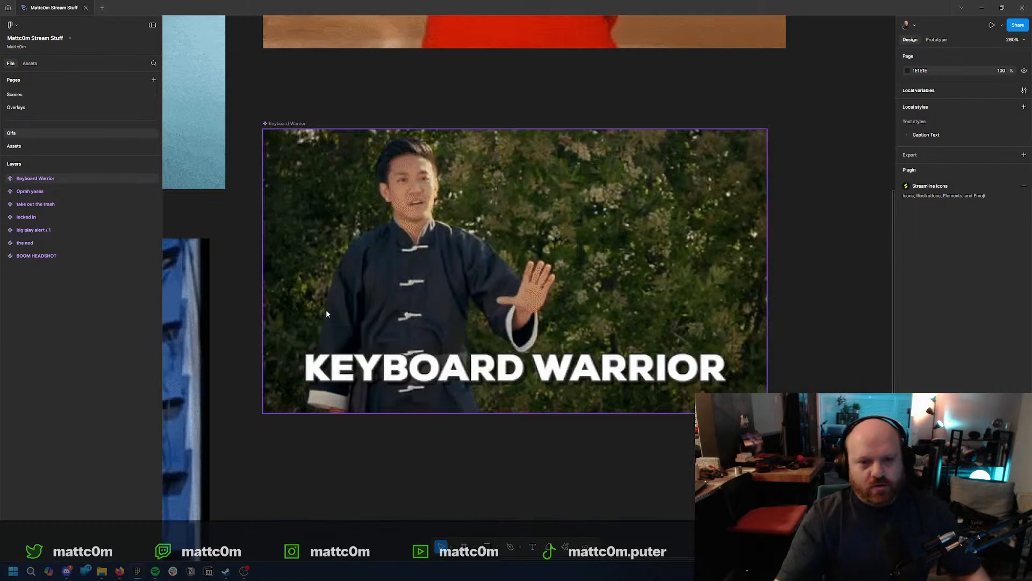
Return to the Overlays page and examine the Keyboard warriors assemble overlay's layout.
scroll(330, 309, down, 5)
drag(328, 341, 487, 334)
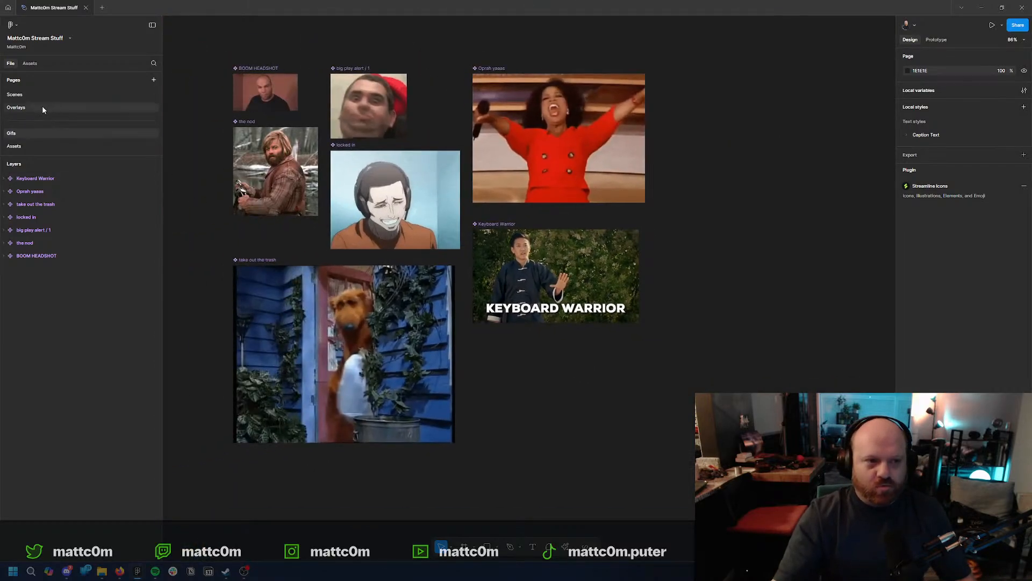
click(16, 107)
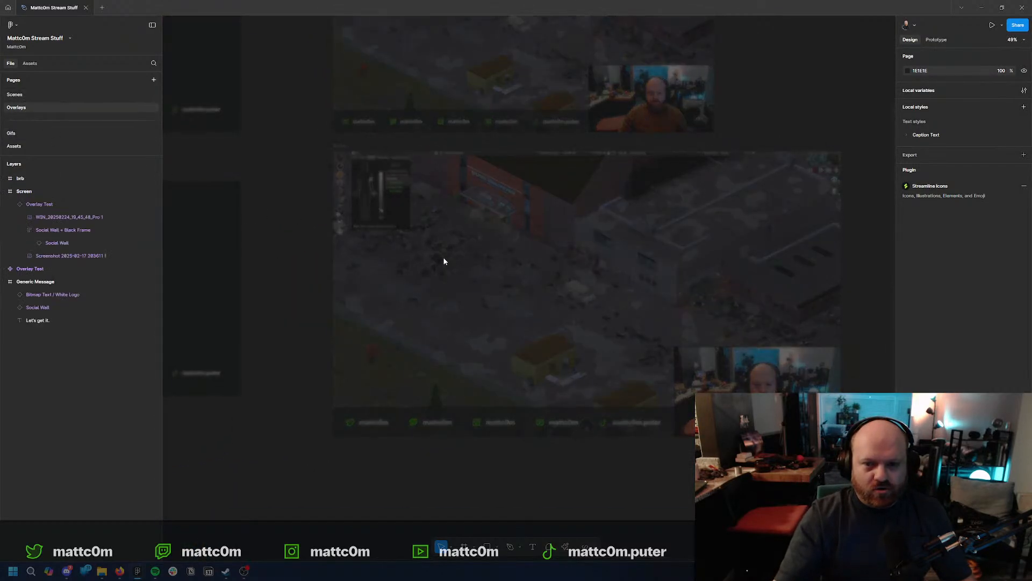
scroll(726, 321, down, 5)
scroll(727, 321, right, 5)
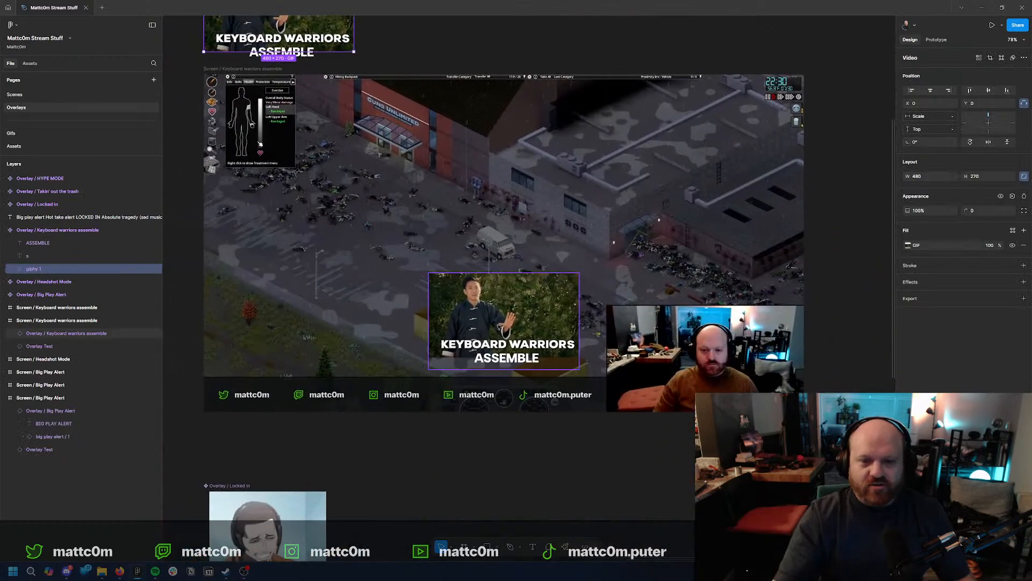
Switch to OBS and make the Headshot mode engage 2 caption visible in the scene.
key(alt+Tab)
key(alt+Tab)
key(Tab)
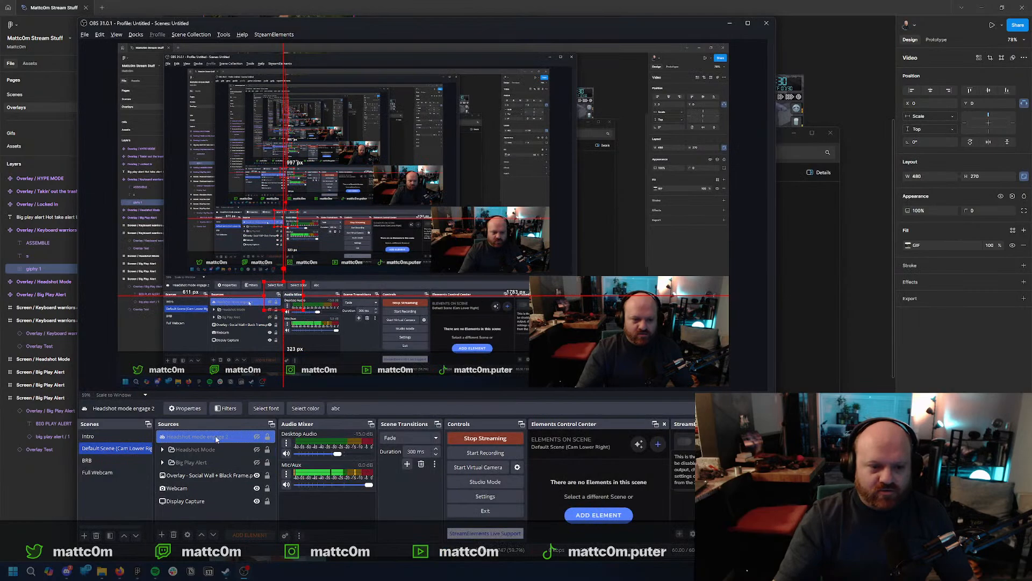
click(256, 436)
click(215, 449)
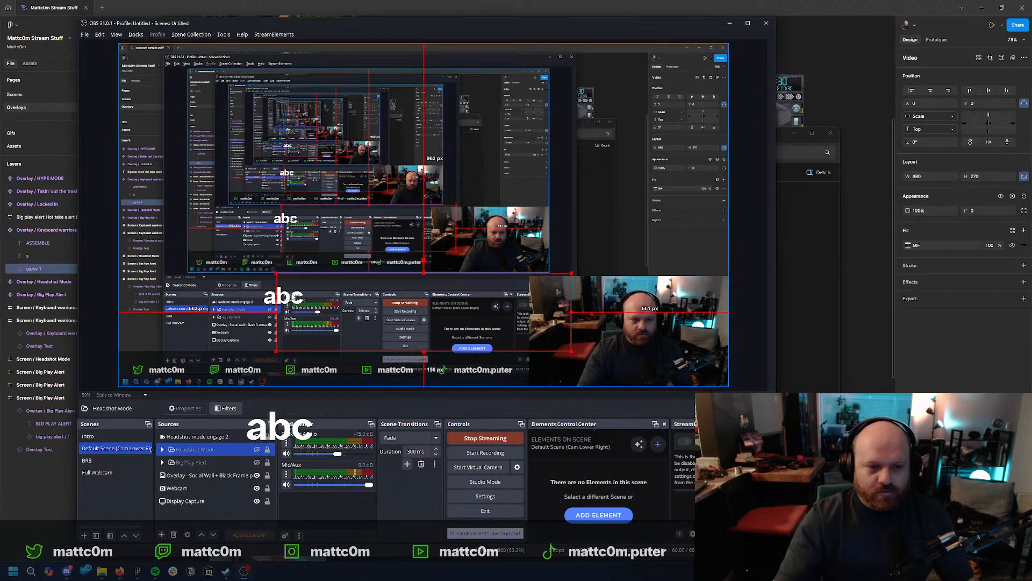
Add Keyboard Warrior.gif from the Overlays folder to the scene and order it directly beneath the Headshot mode engage 2 source.
click(786, 306)
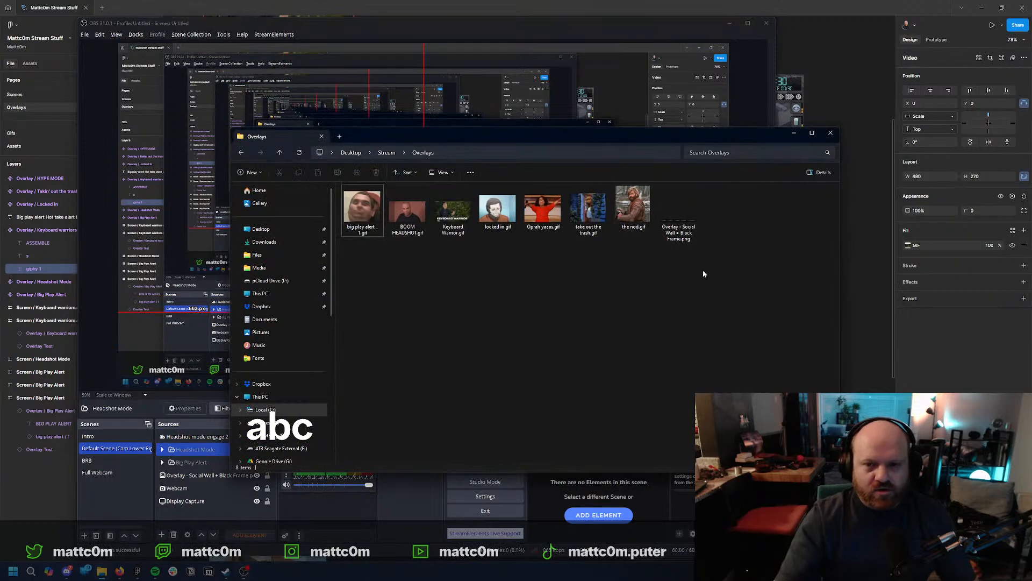
drag(446, 212, 461, 286)
click(280, 298)
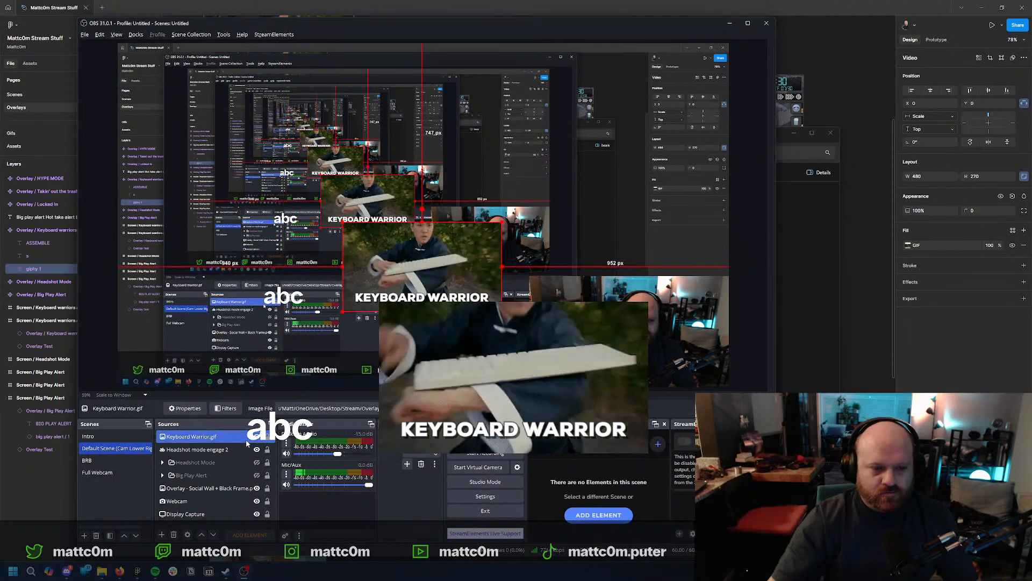
drag(204, 436, 228, 457)
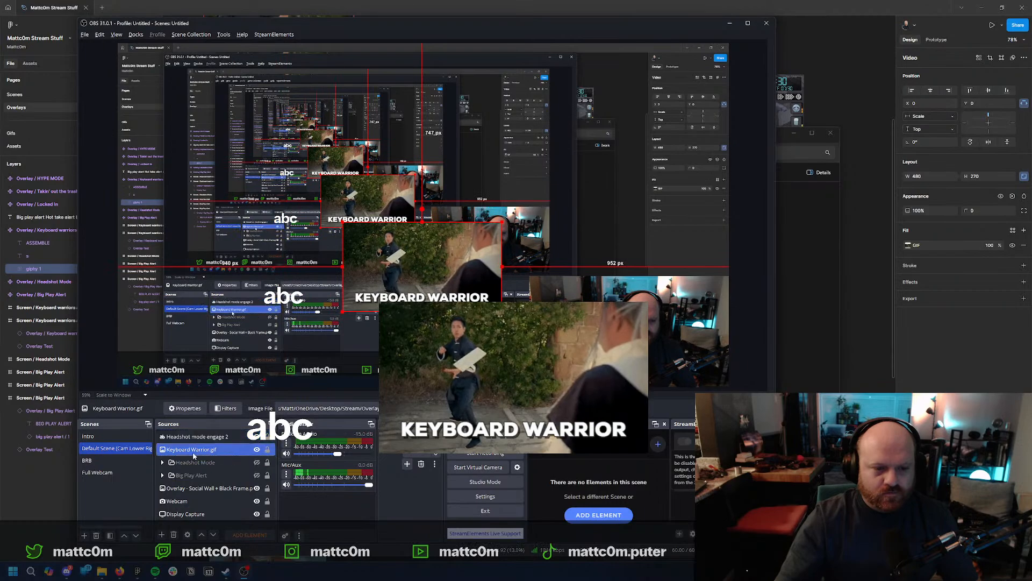
Change the Headshot mode engage 2 caption's text to "S" and rename the source to S.
click(215, 437)
double_click(204, 436)
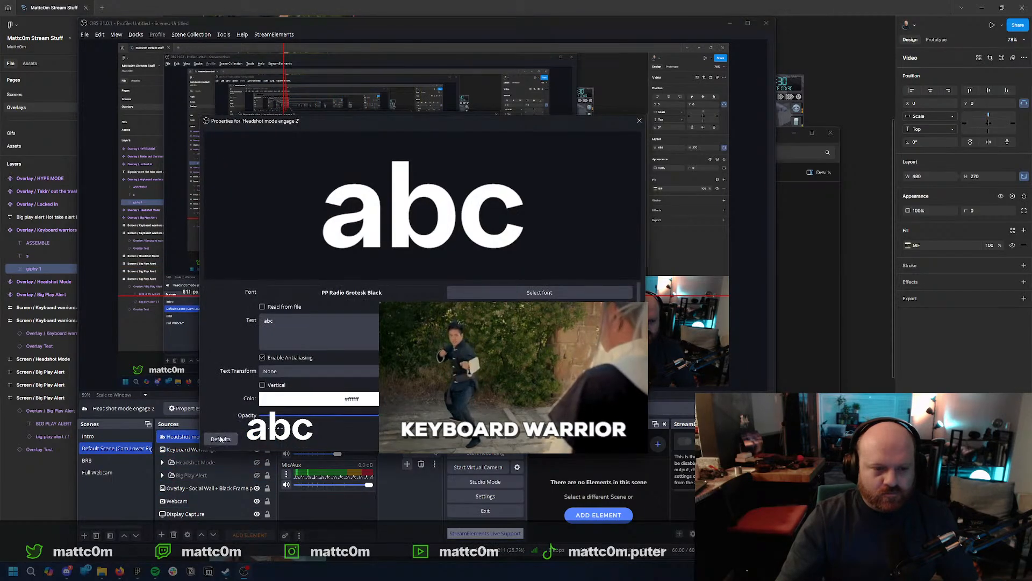
text(S)
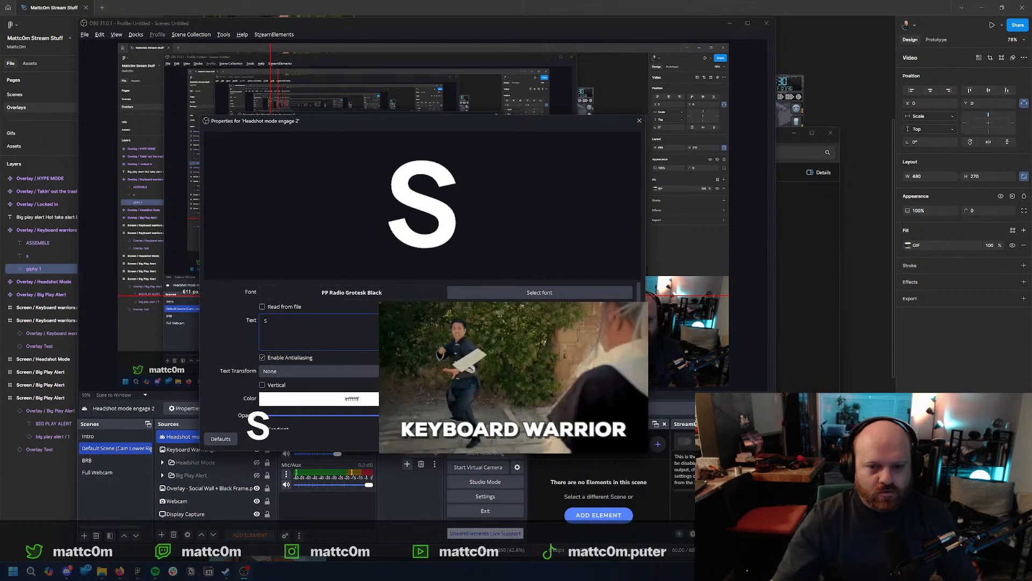
click(588, 439)
right_click(214, 434)
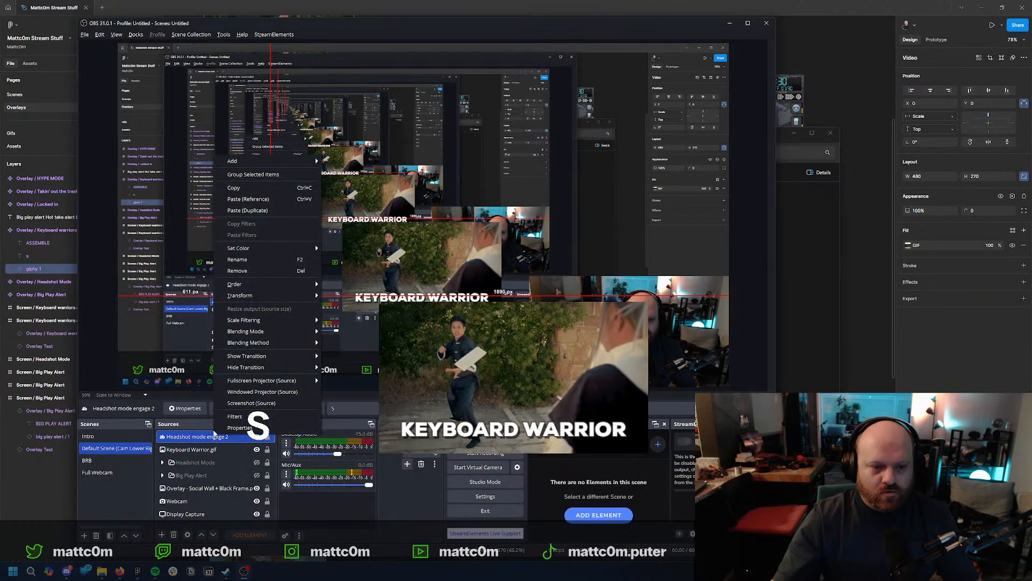
click(260, 258)
text(S)
key(Return)
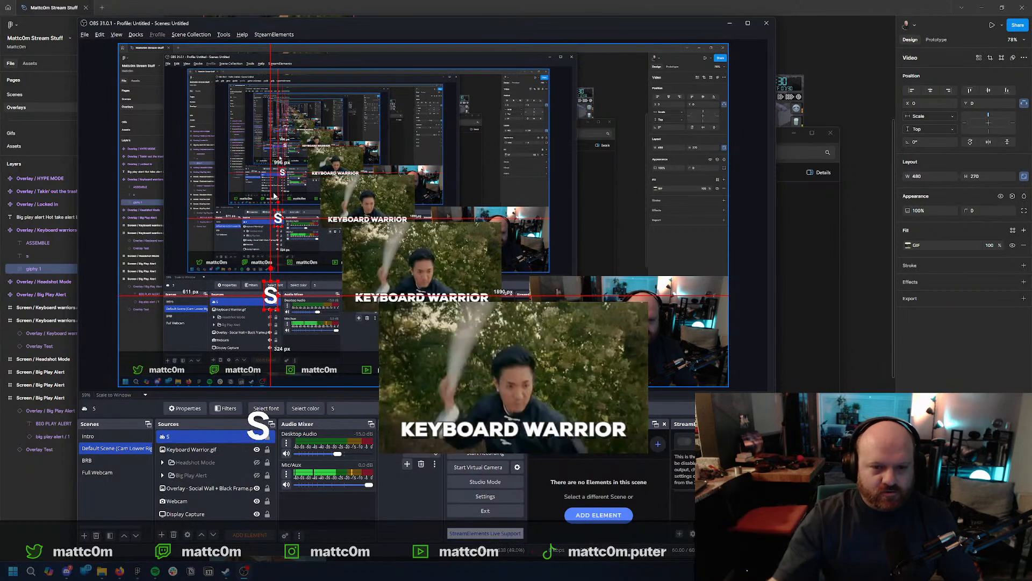
Move the S to the end of KEYBOARD WARRIOR on the GIF and shrink it to match the lettering.
drag(263, 422, 645, 406)
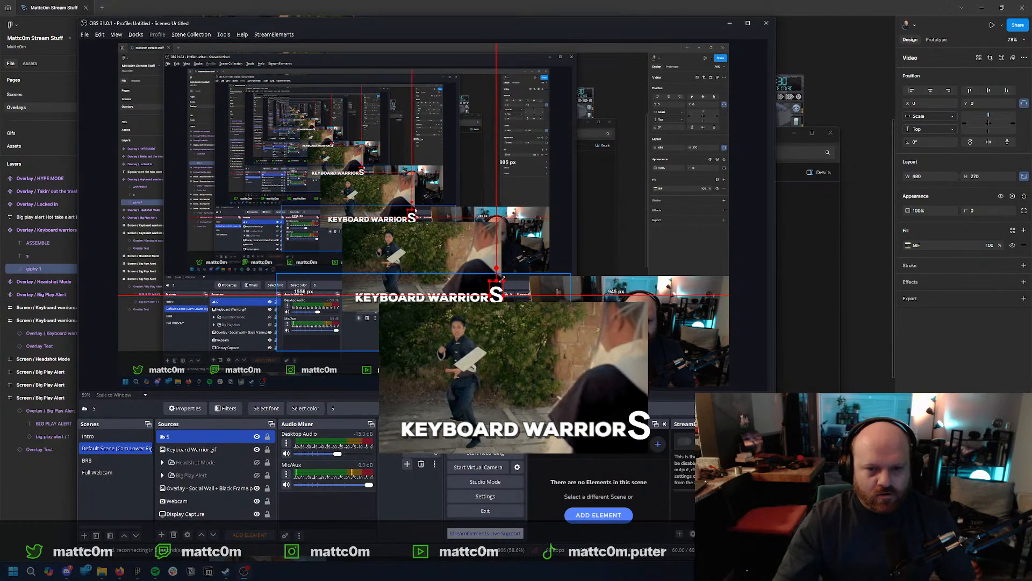
drag(501, 281, 494, 298)
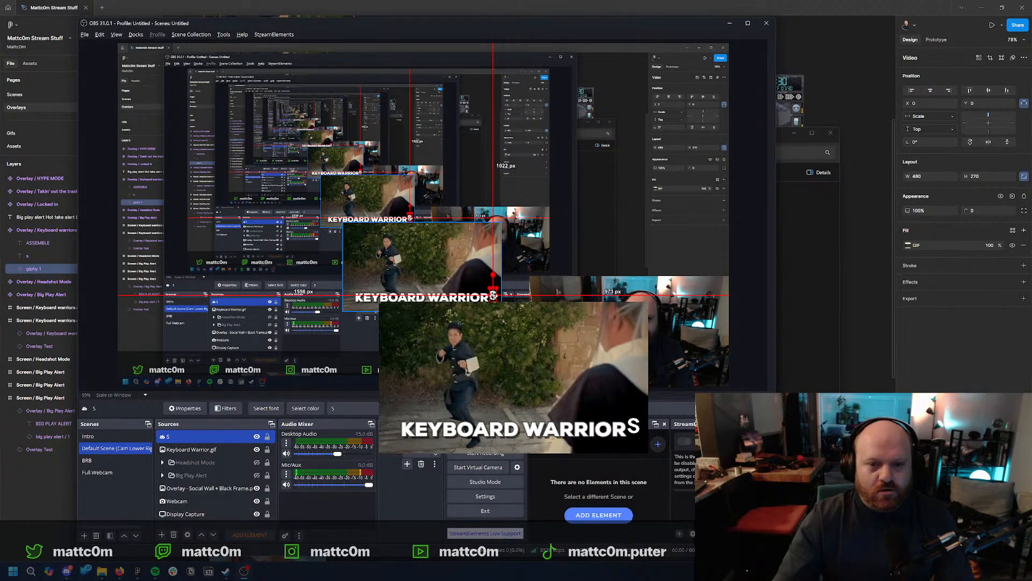
drag(493, 295, 494, 298)
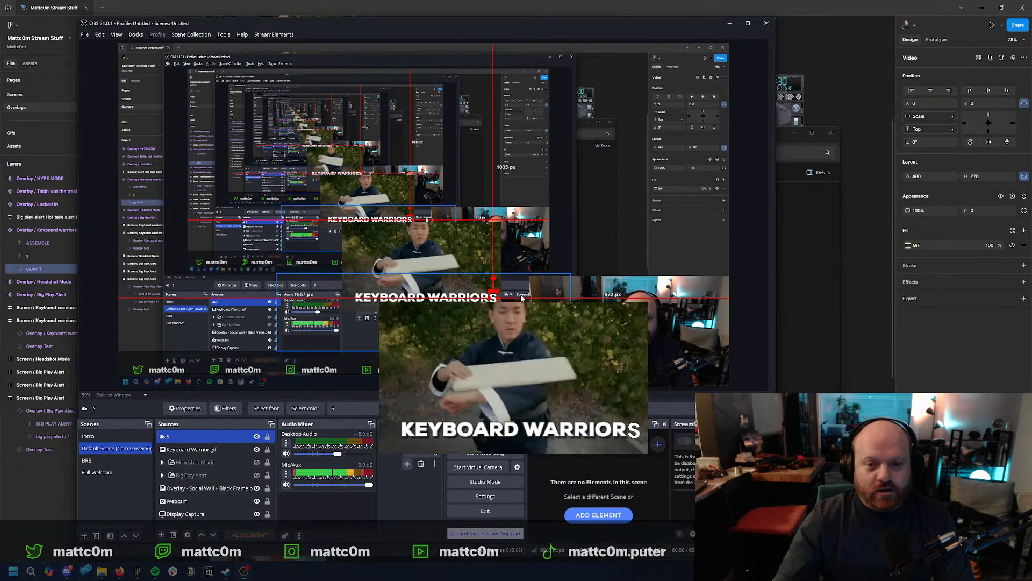
click(570, 219)
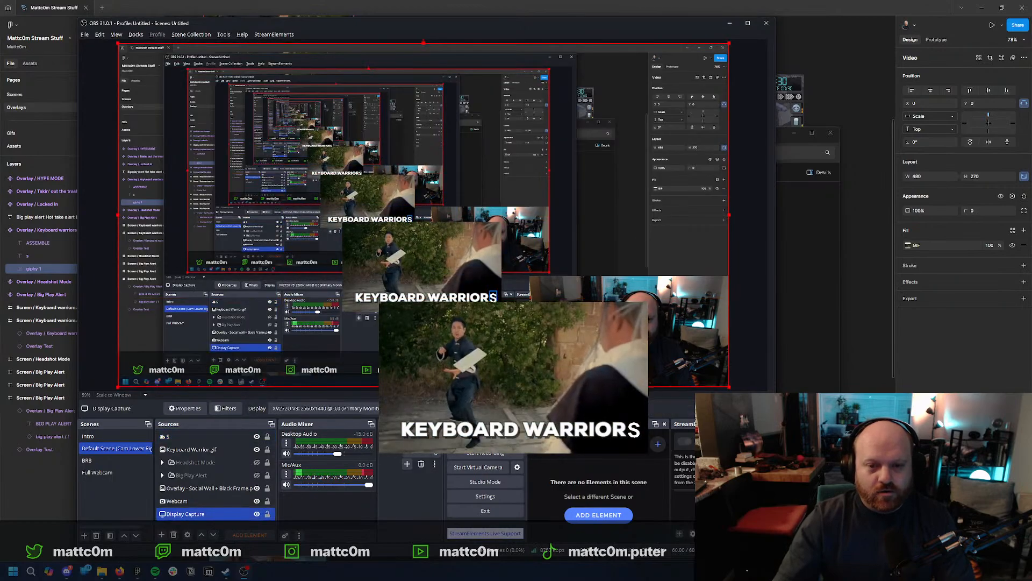
click(493, 297)
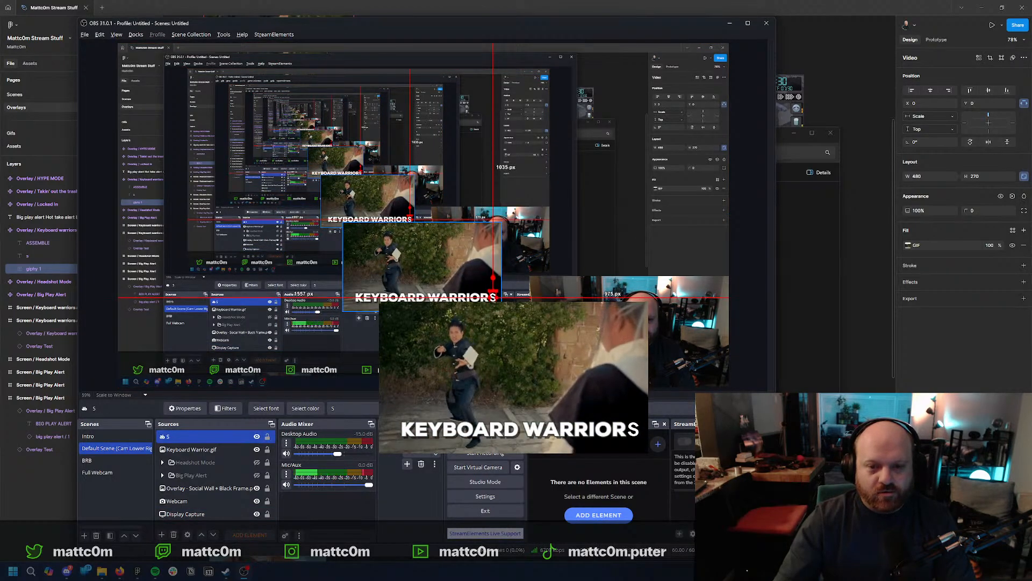
drag(570, 268, 575, 268)
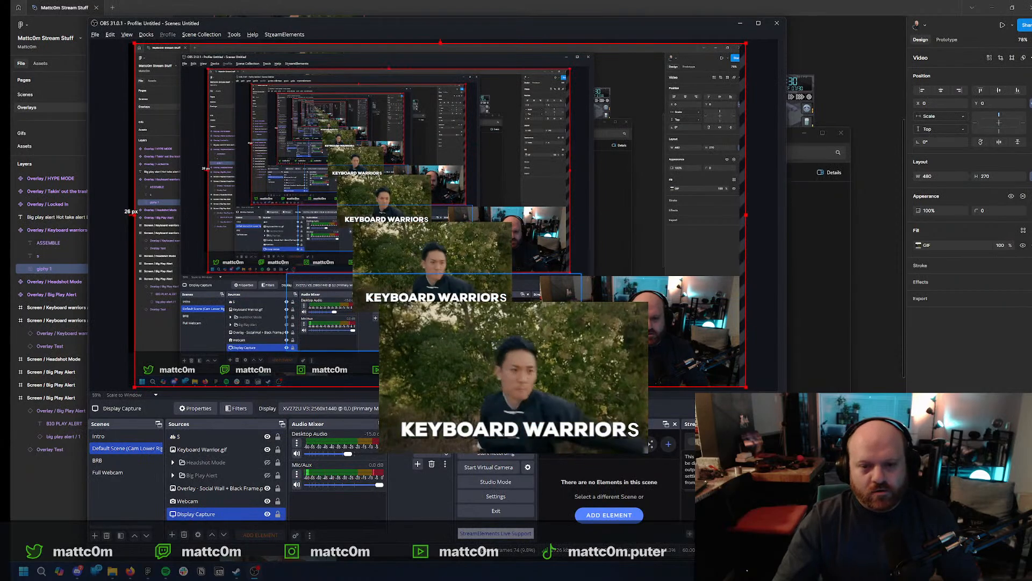
key(ctrl+z)
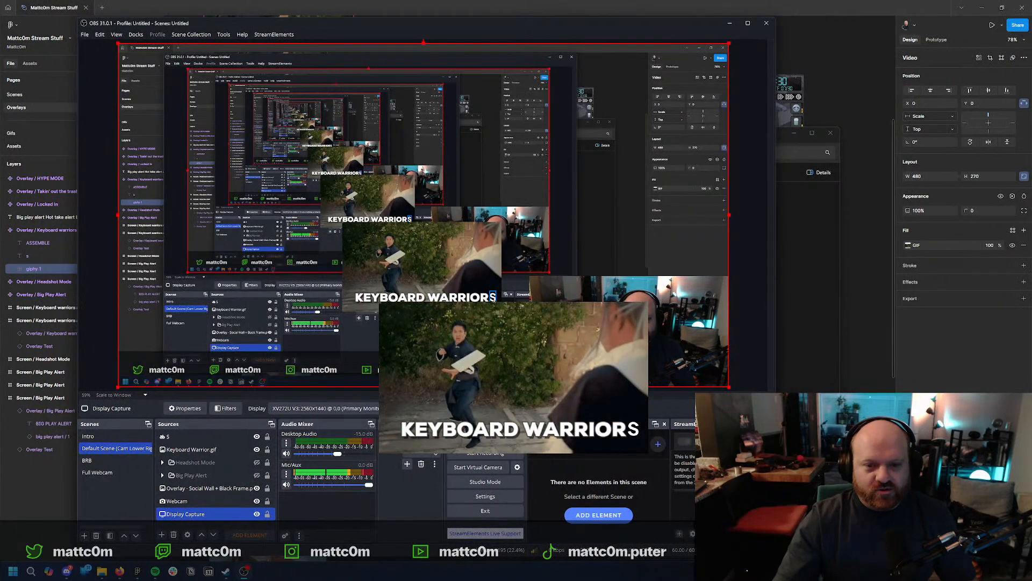
Duplicate the S text source and place the copy just below the KEYBOARD WARRIORS lettering, leaving the copy selected.
click(504, 298)
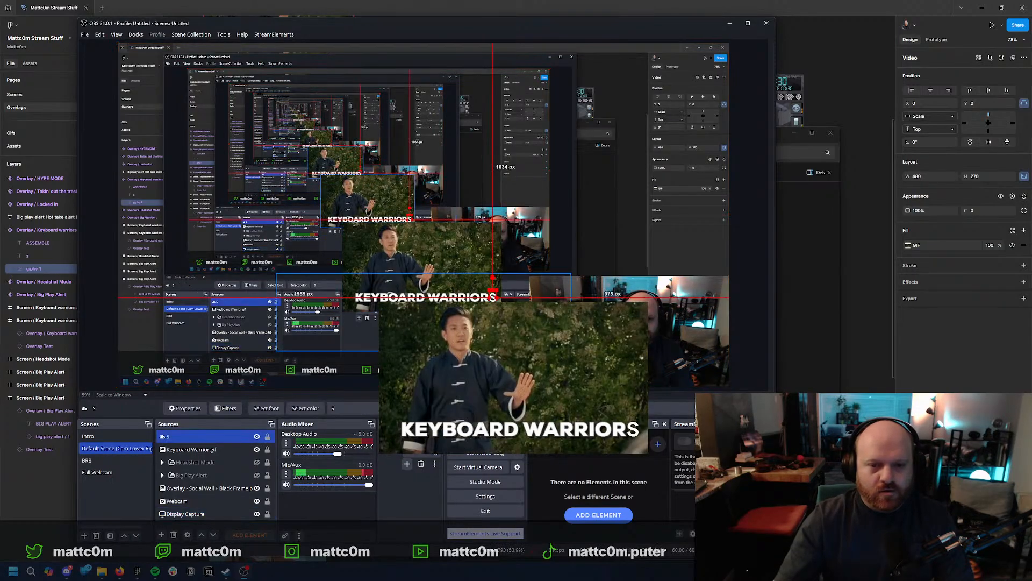
right_click(201, 440)
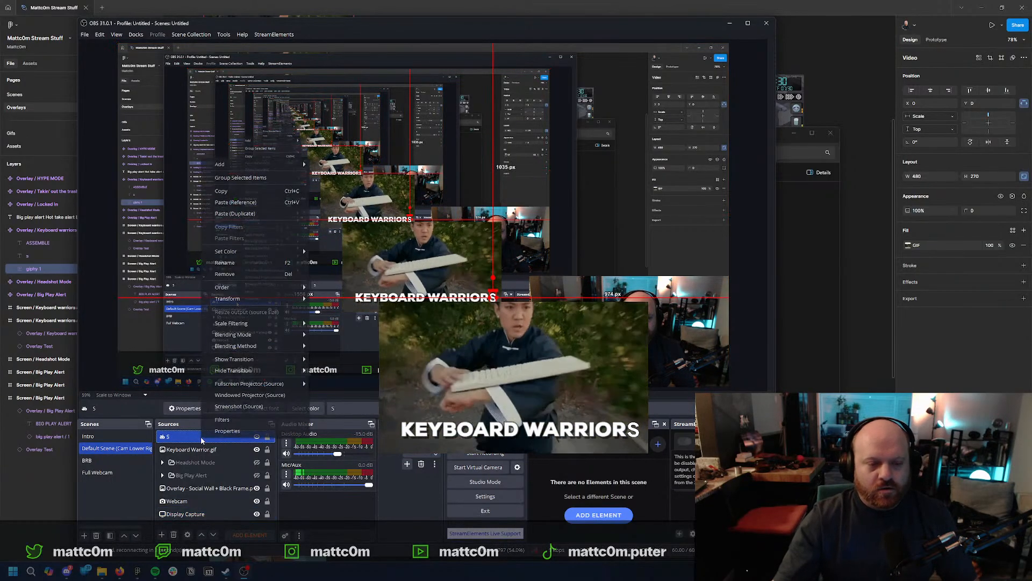
click(256, 190)
right_click(194, 433)
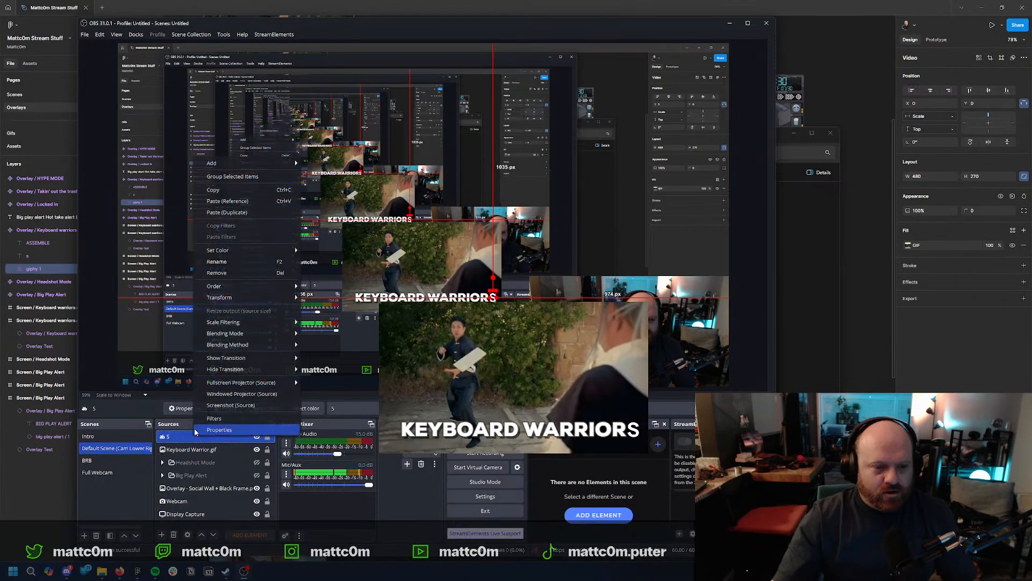
click(240, 213)
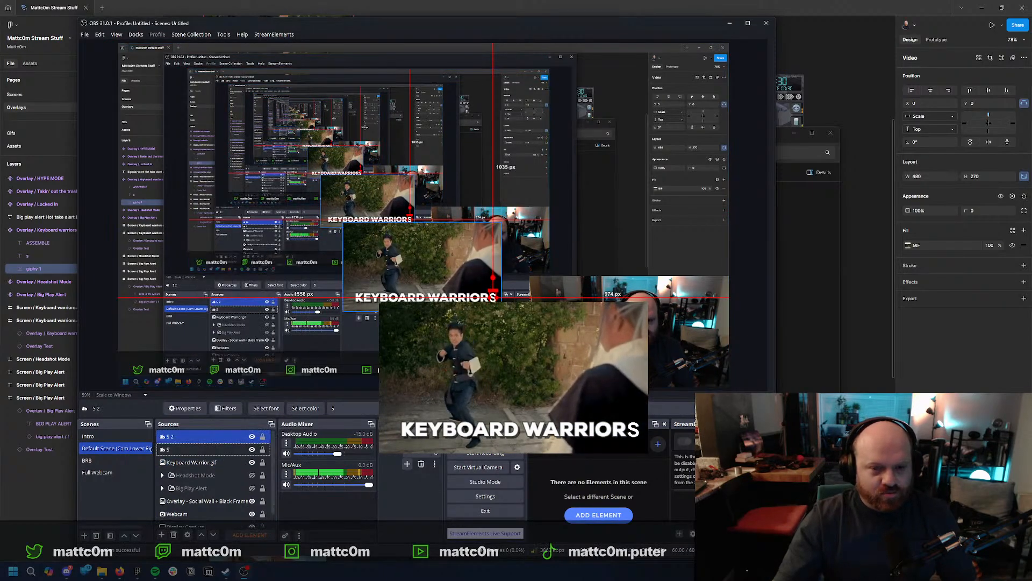
drag(493, 295, 429, 308)
click(429, 309)
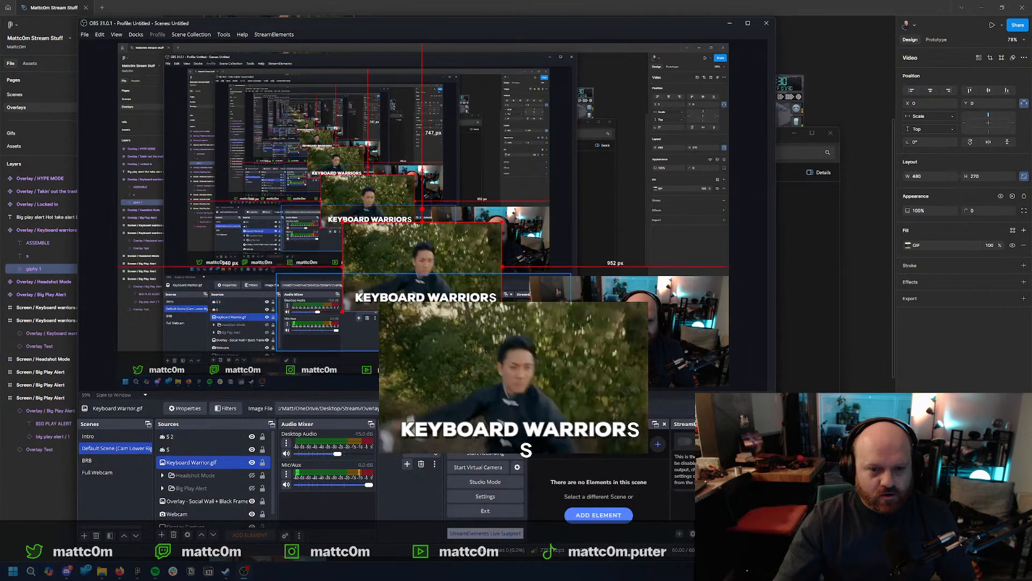
click(182, 440)
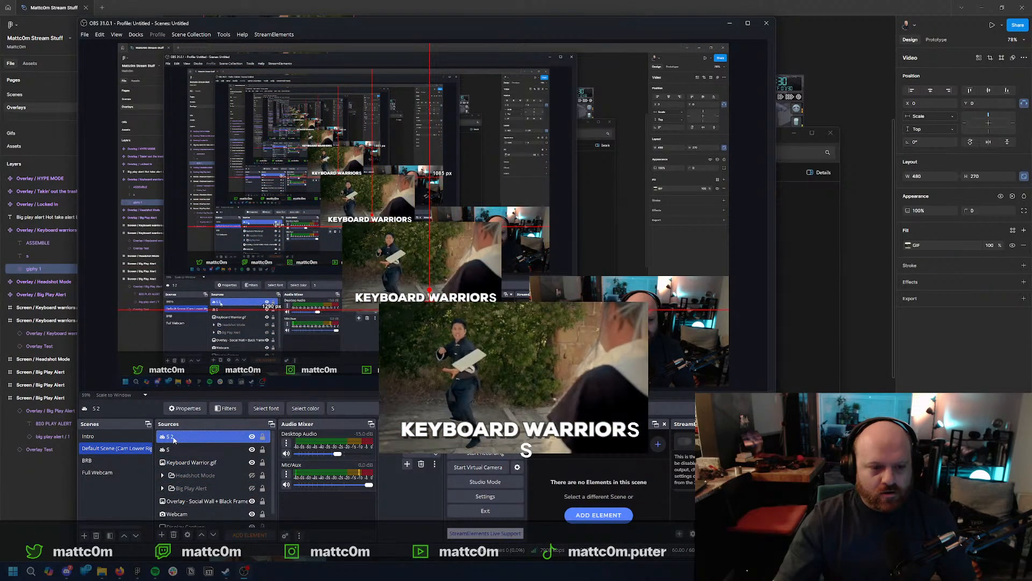
Rename the copied S source to Assemble and change its text to "ASSEMBLE".
text(Assemb)
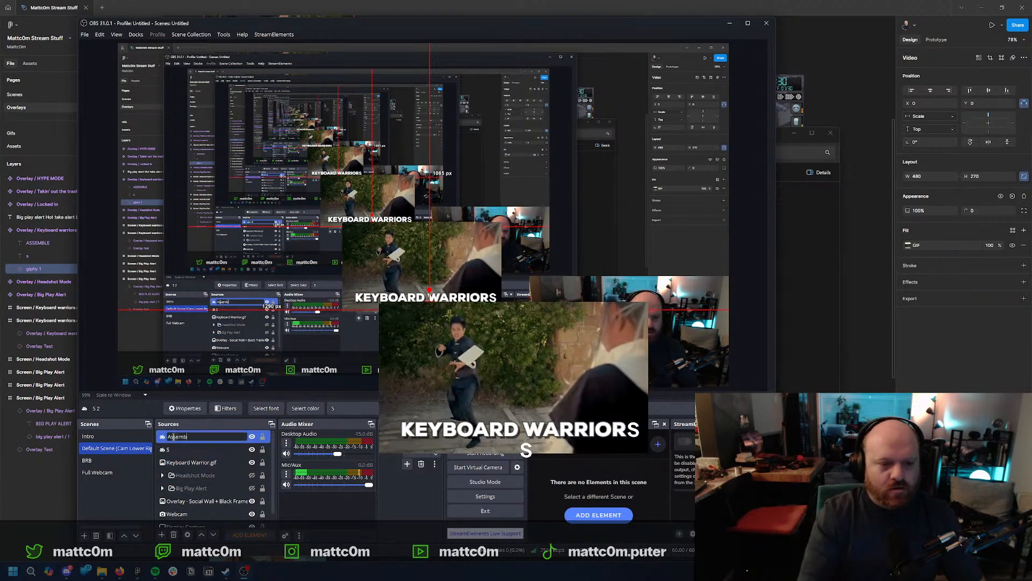
text(le)
key(Return)
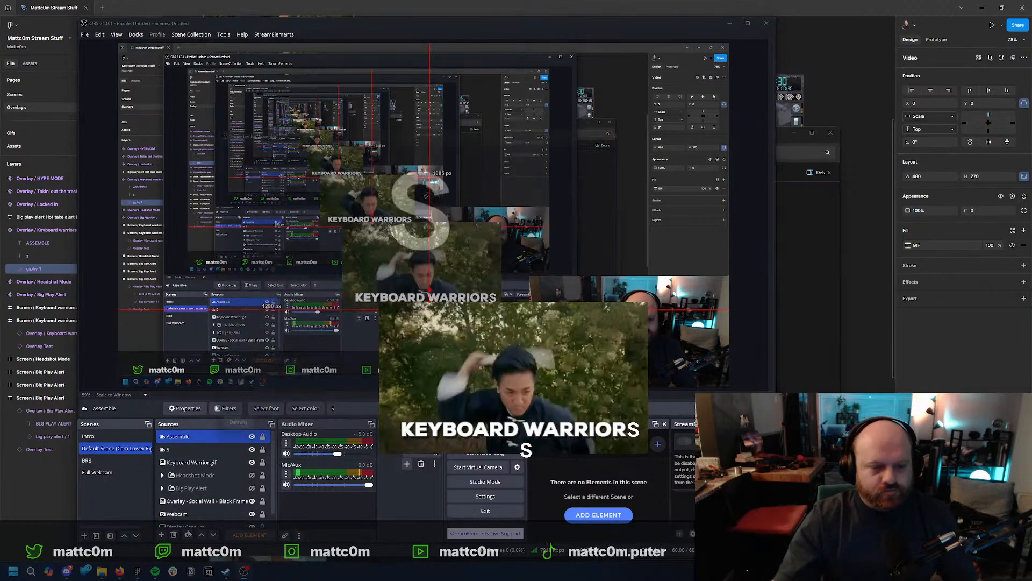
click(372, 331)
text(ASSS)
key(BackSpace)
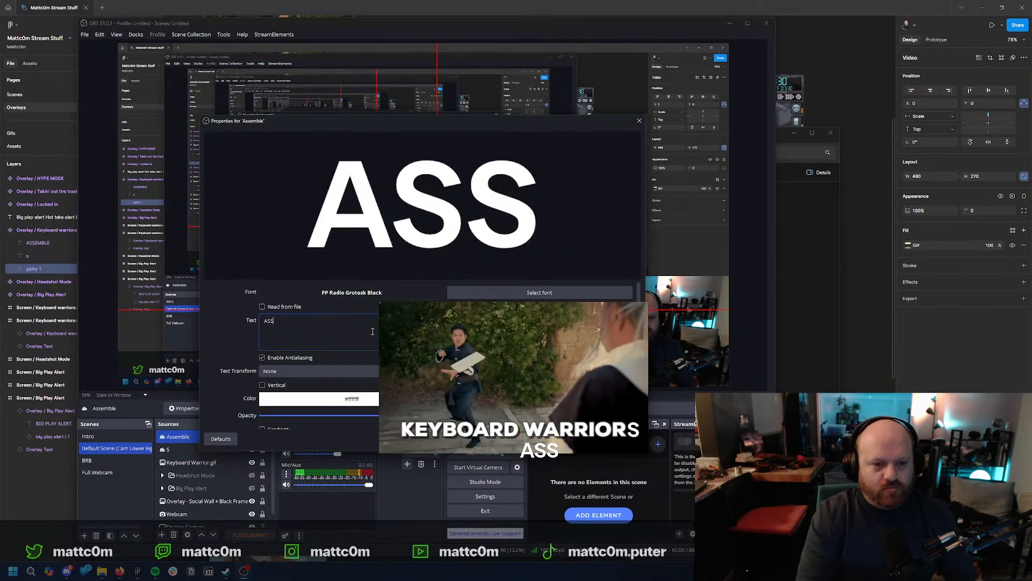
text(EMBLE)
click(583, 439)
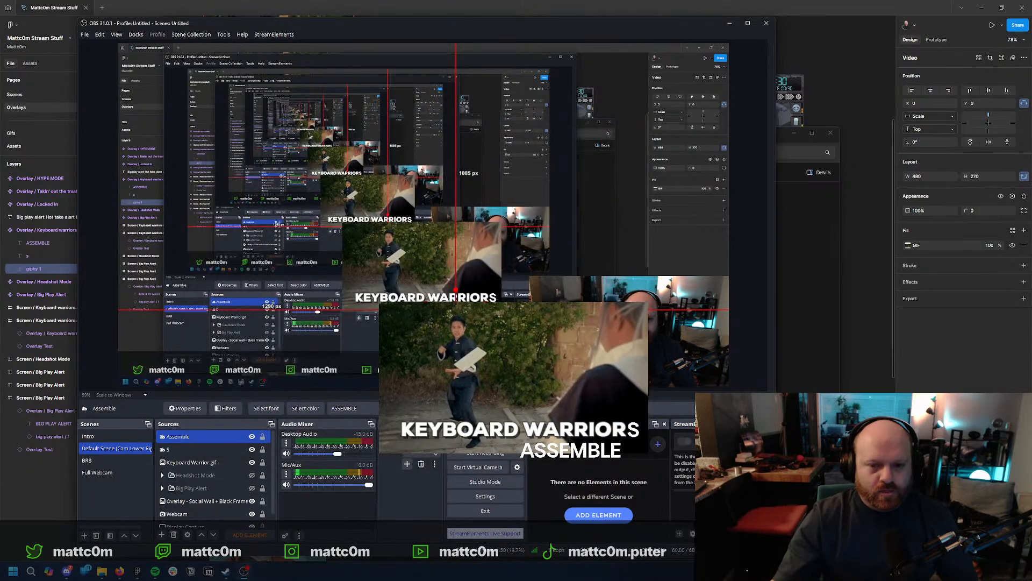
Position the ASSEMBLE caption just beneath the KEYBOARD WARRIORS lettering and center it horizontally on the canvas.
drag(436, 312, 428, 311)
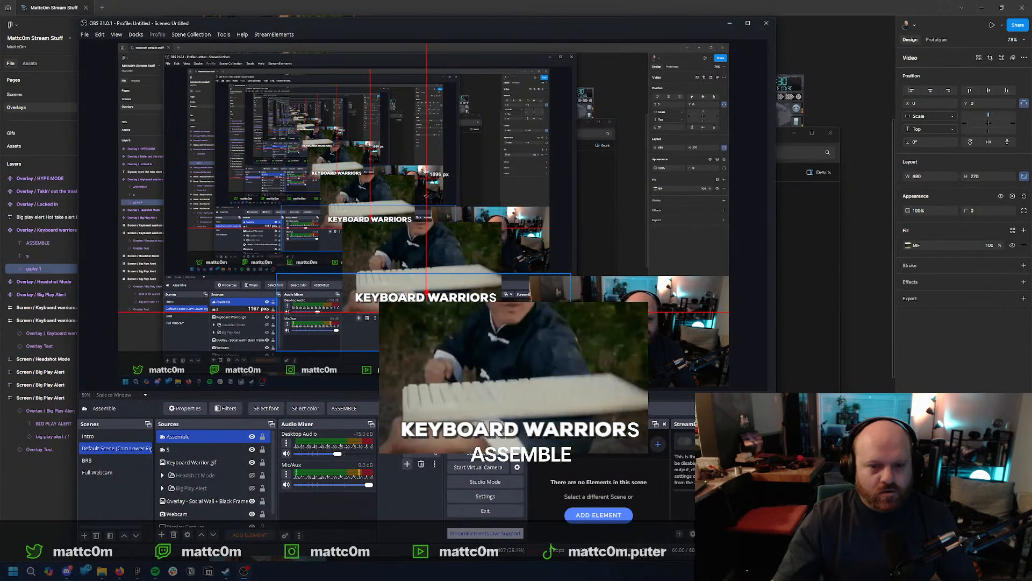
drag(456, 318, 466, 321)
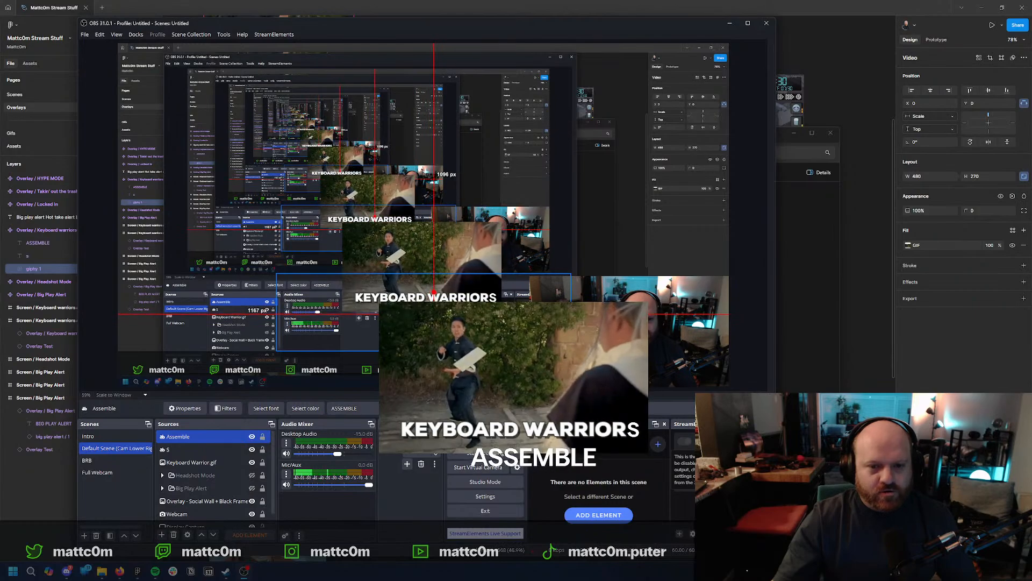
right_click(441, 301)
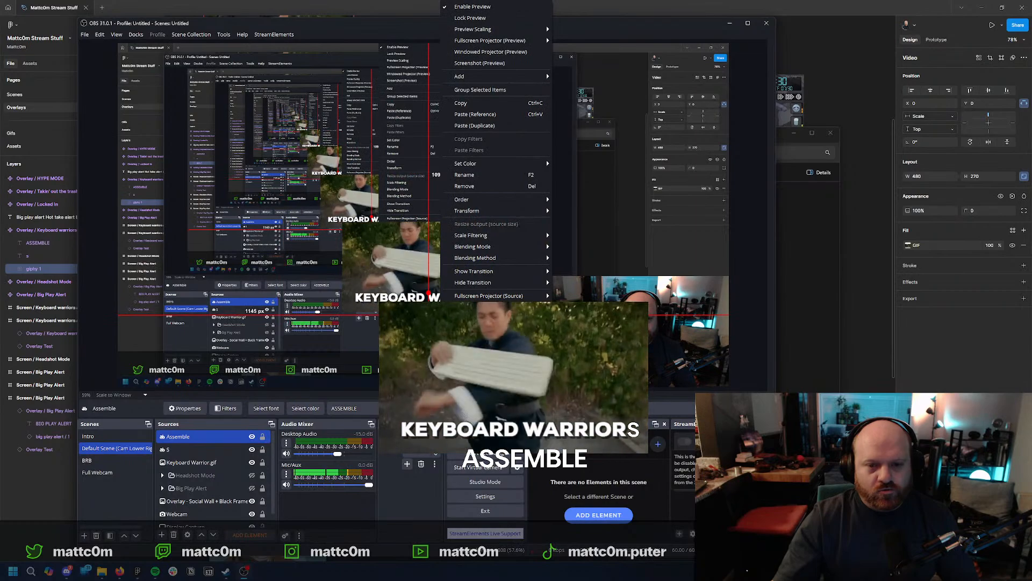
mouse_move(500, 210)
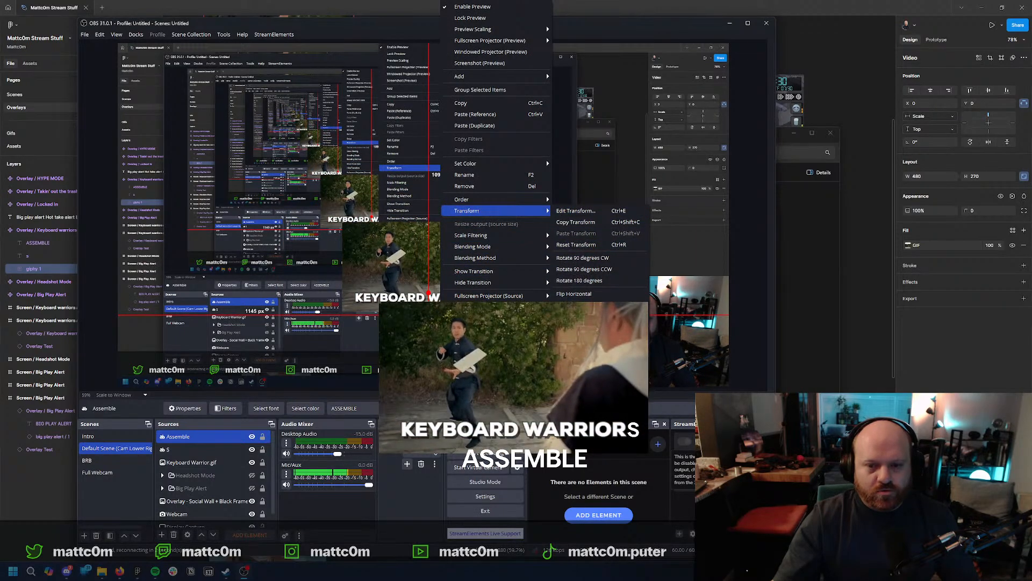
click(583, 364)
Select the Keyboard Warrior.gif source and center it horizontally on the canvas.
click(455, 274)
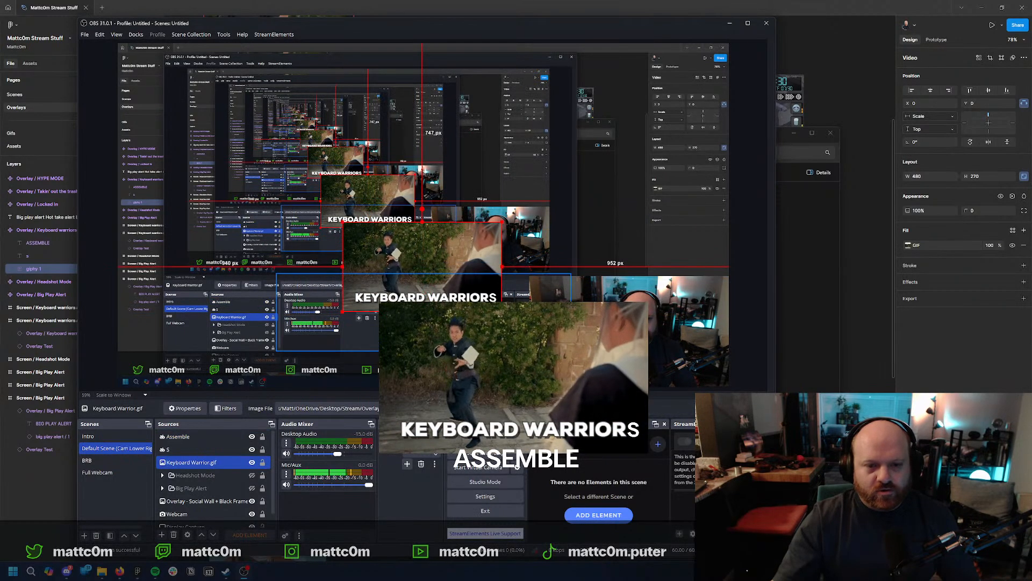
click(180, 449)
click(179, 461)
click(387, 262)
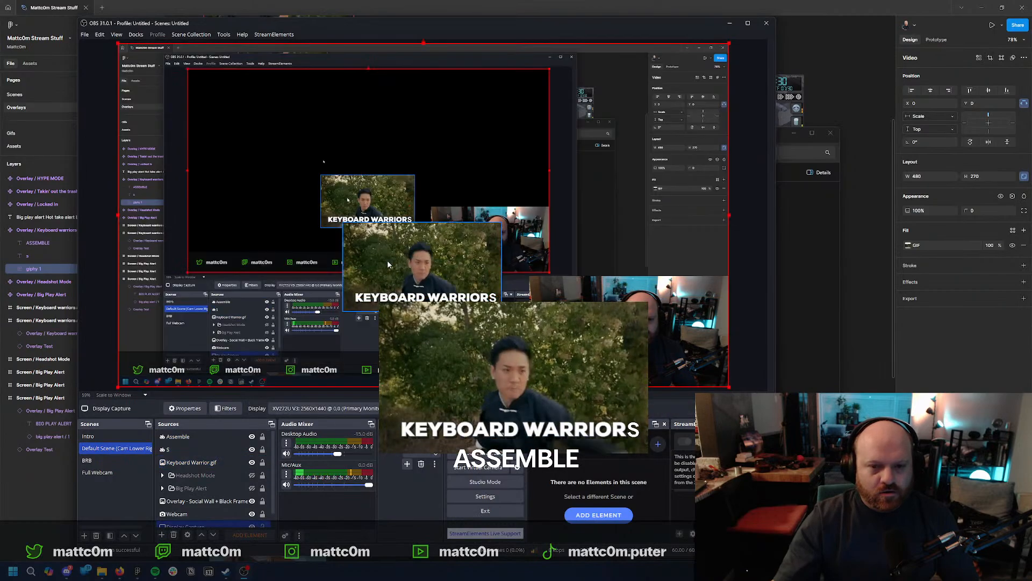
click(170, 462)
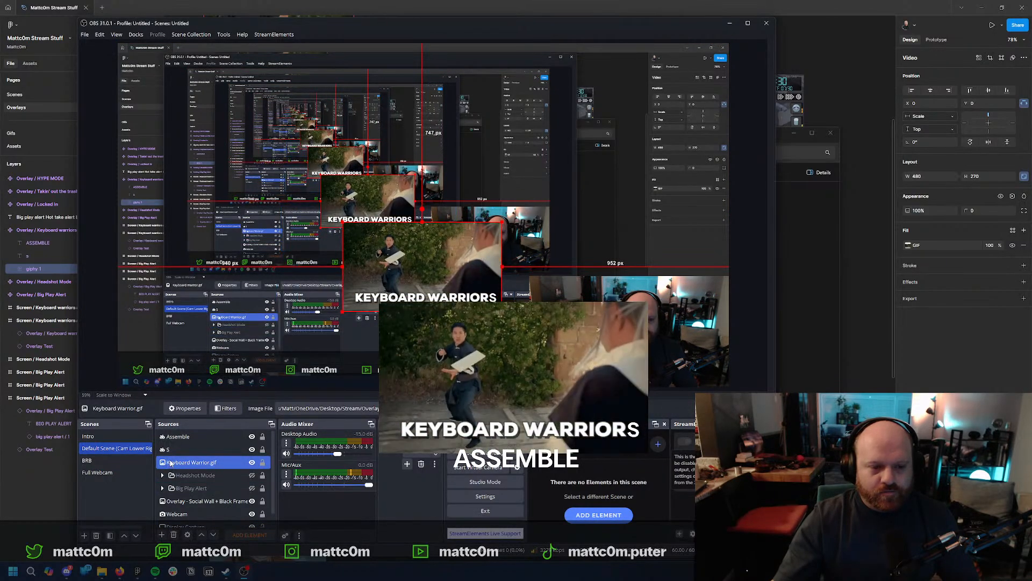
right_click(169, 462)
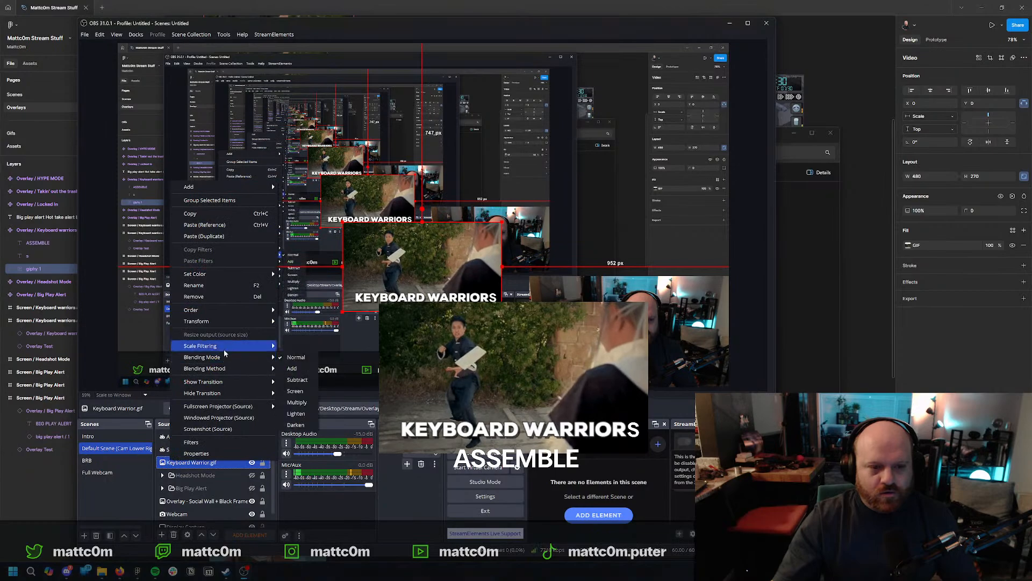
right_click(379, 254)
mouse_move(477, 210)
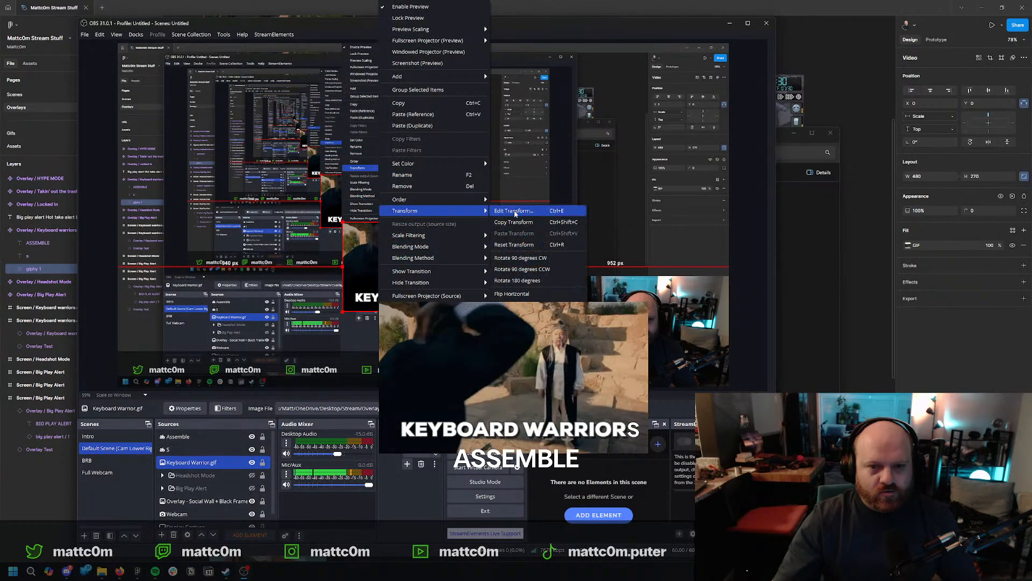
click(518, 363)
click(496, 298)
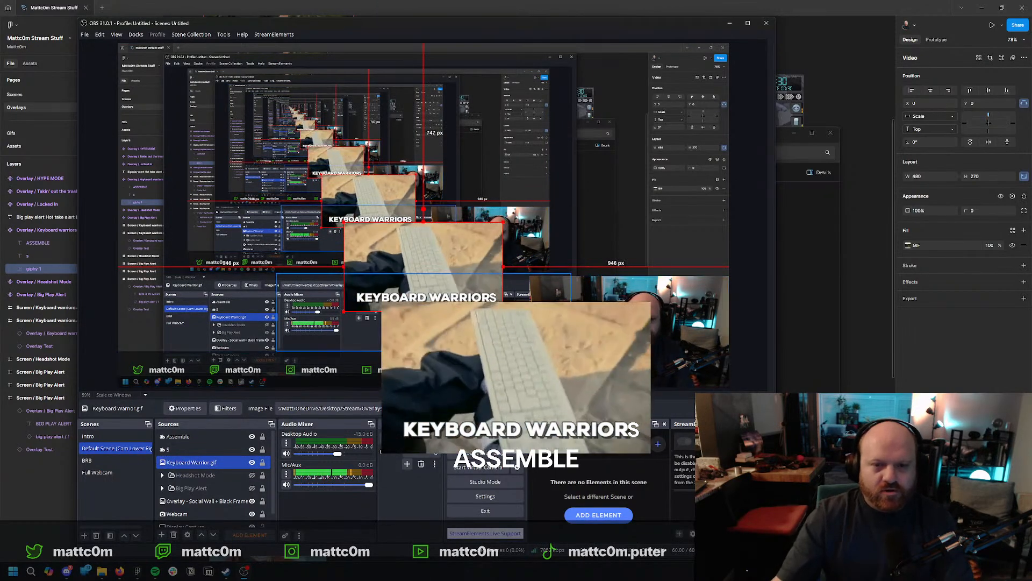
Shift the S source slightly to the right so it lines up with the end of the lettering on the centered GIF.
click(178, 449)
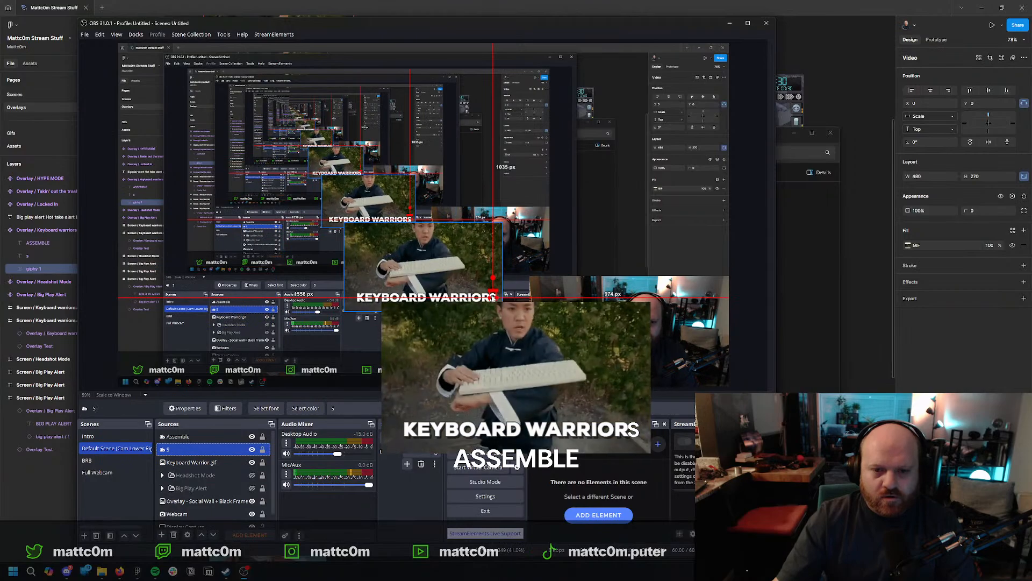
click(424, 305)
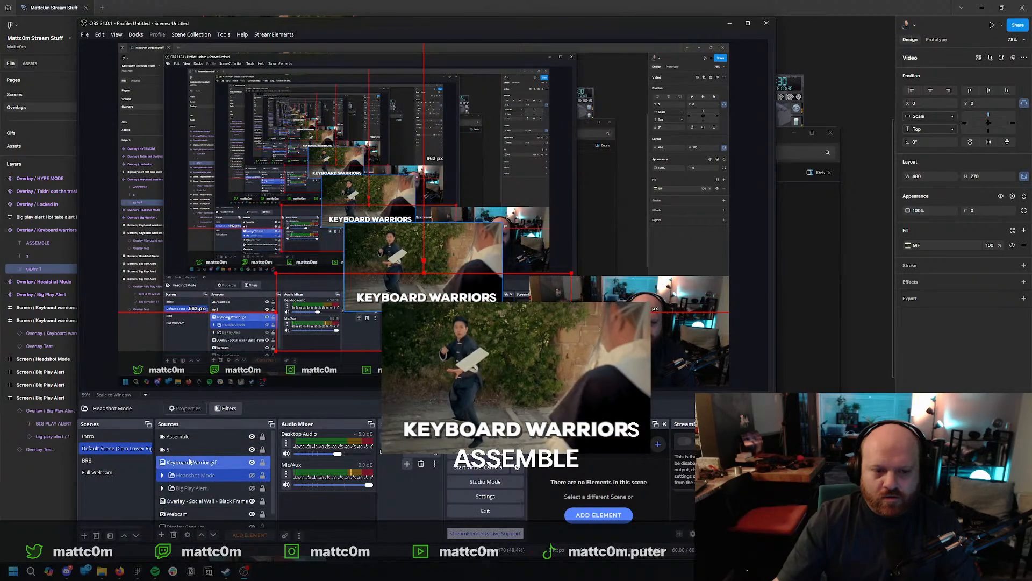
click(198, 447)
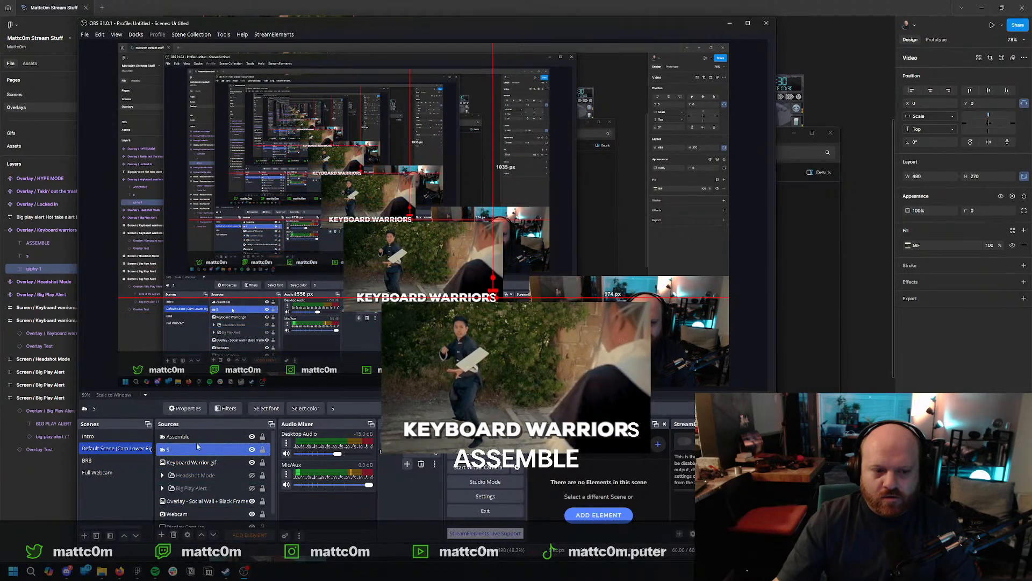
click(492, 296)
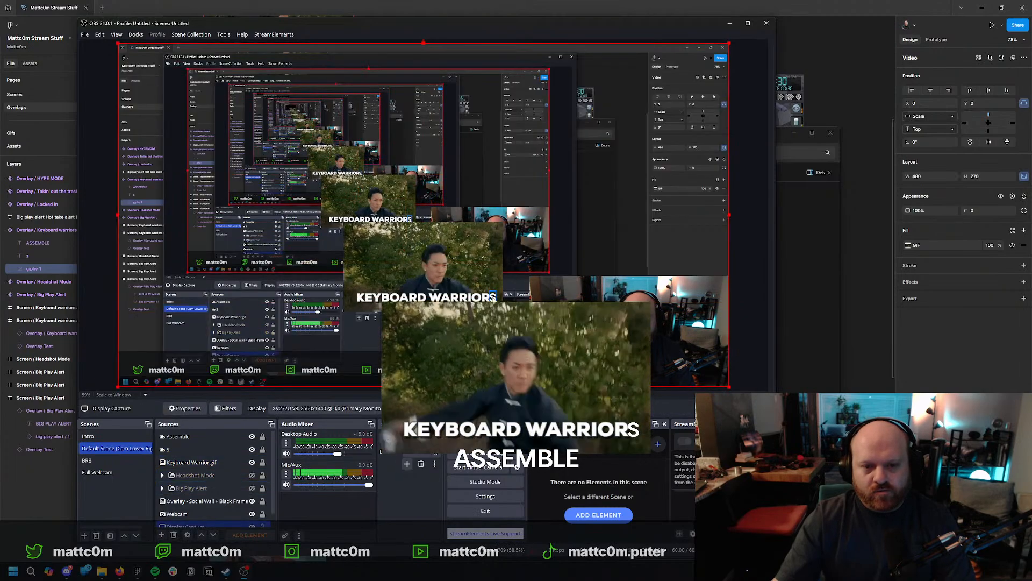
click(492, 296)
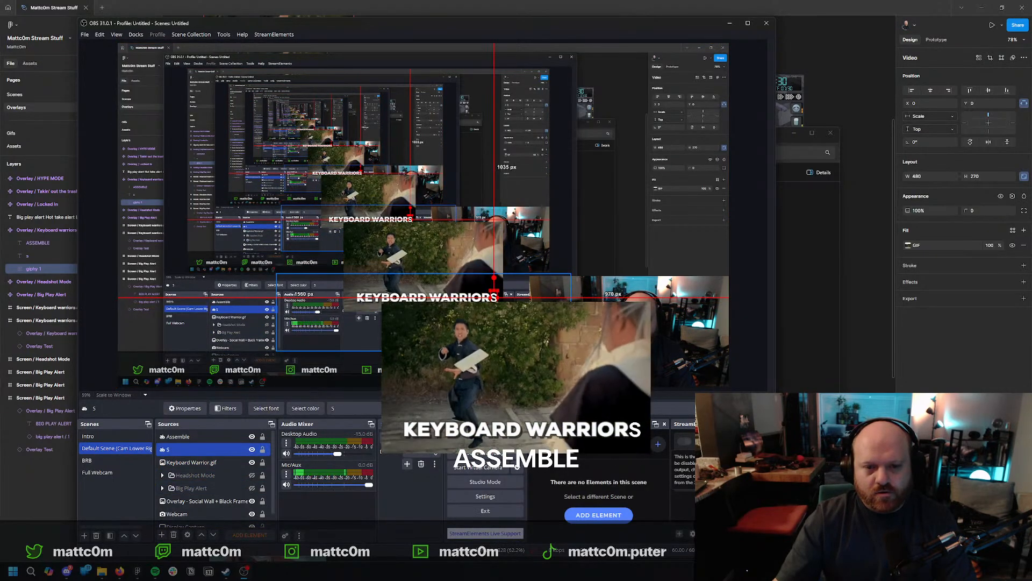
click(619, 244)
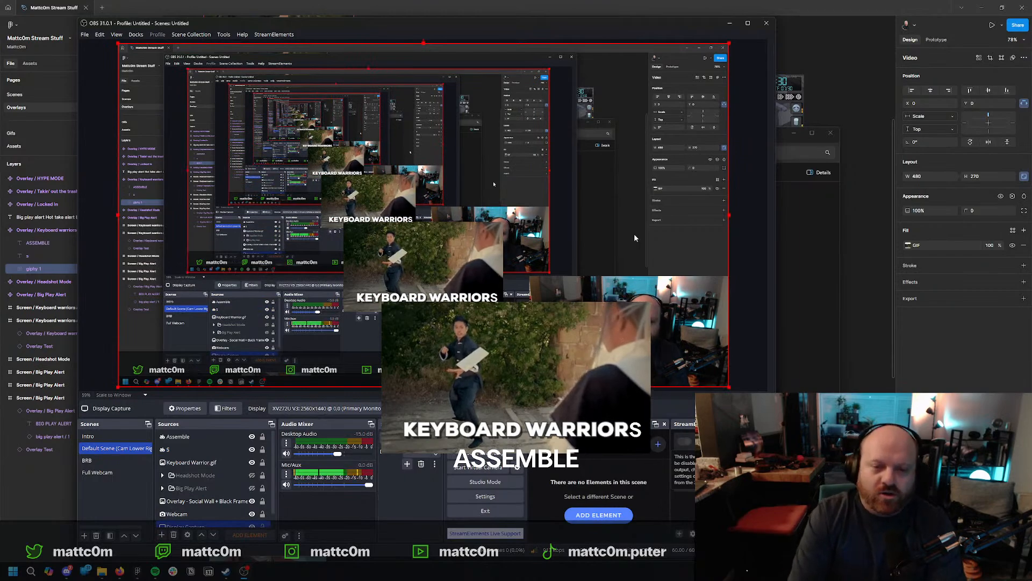
Group the Keyboard Warrior.gif, S and Assemble sources and name the group "Keyboard Warriors".
drag(191, 462, 174, 437)
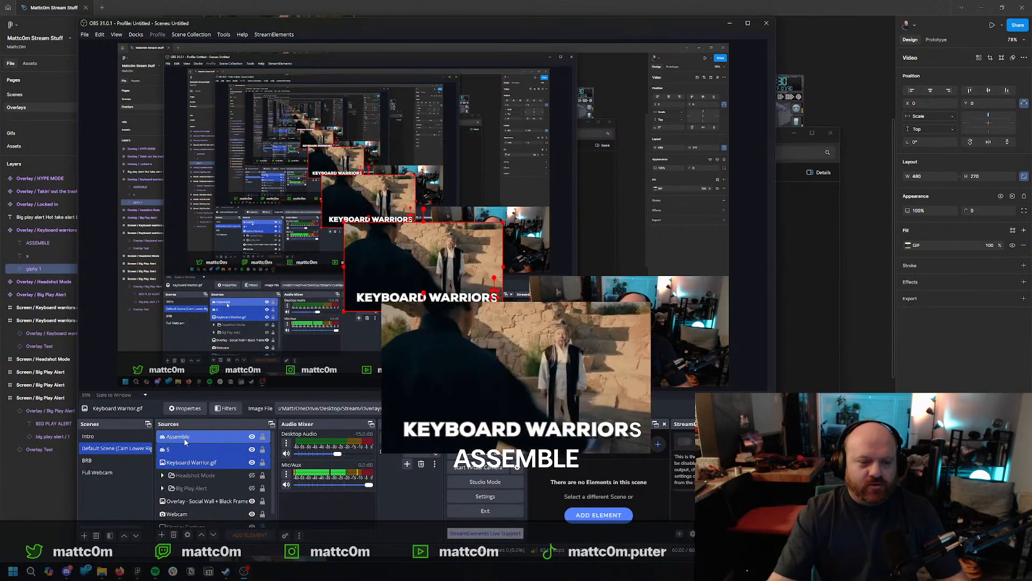
right_click(182, 448)
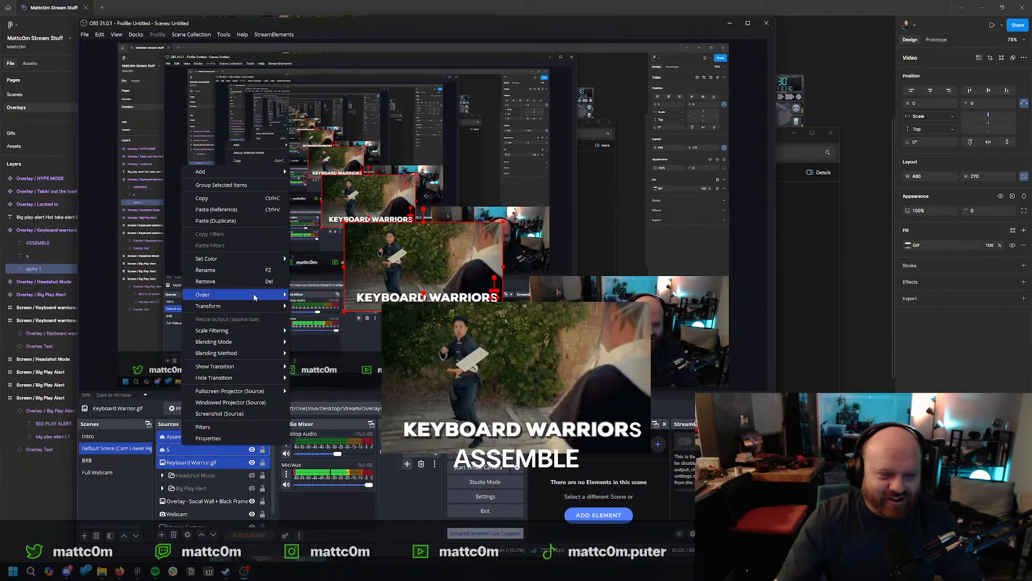
click(236, 185)
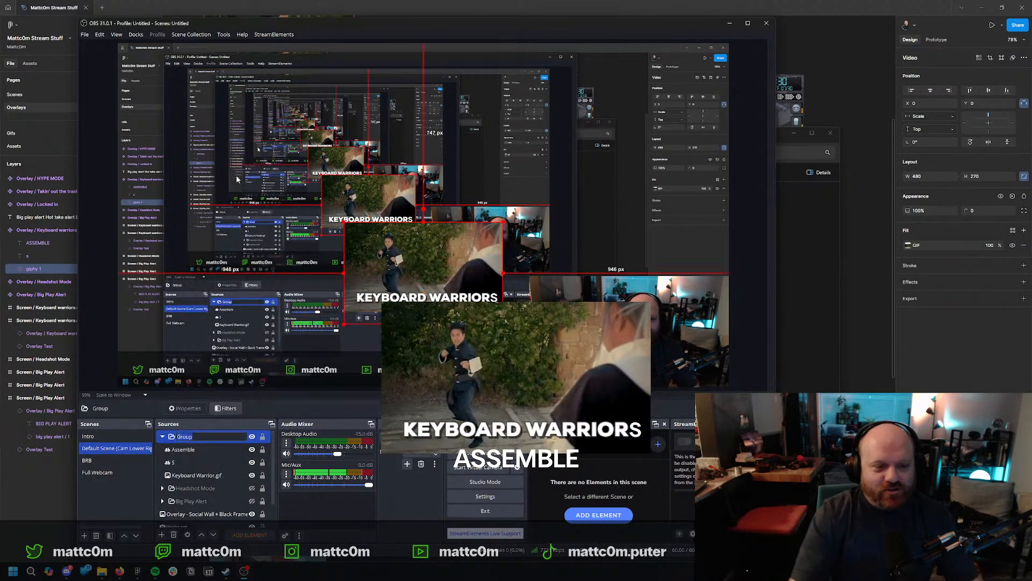
text(Key)
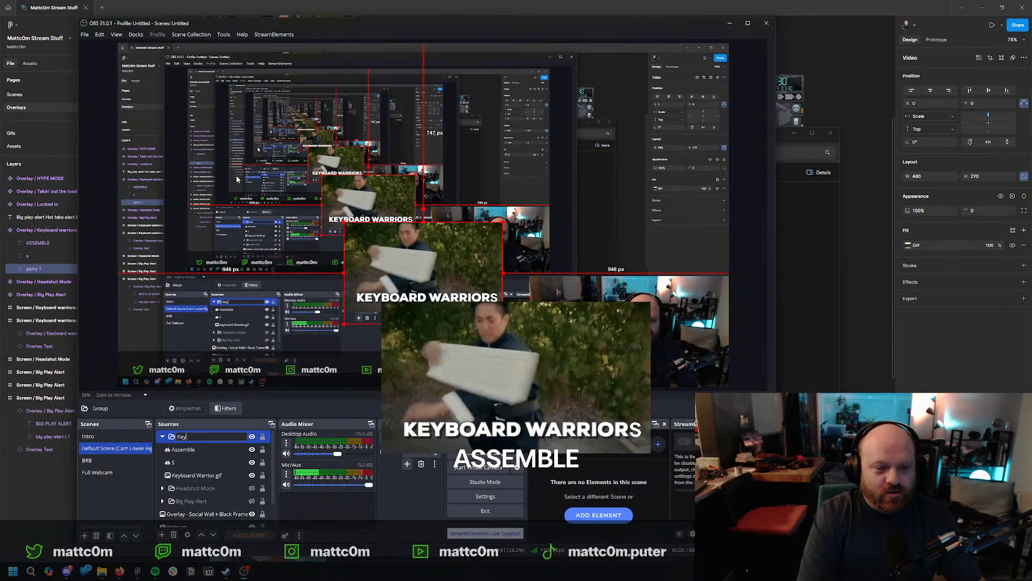
text(board Warriors)
key(Return)
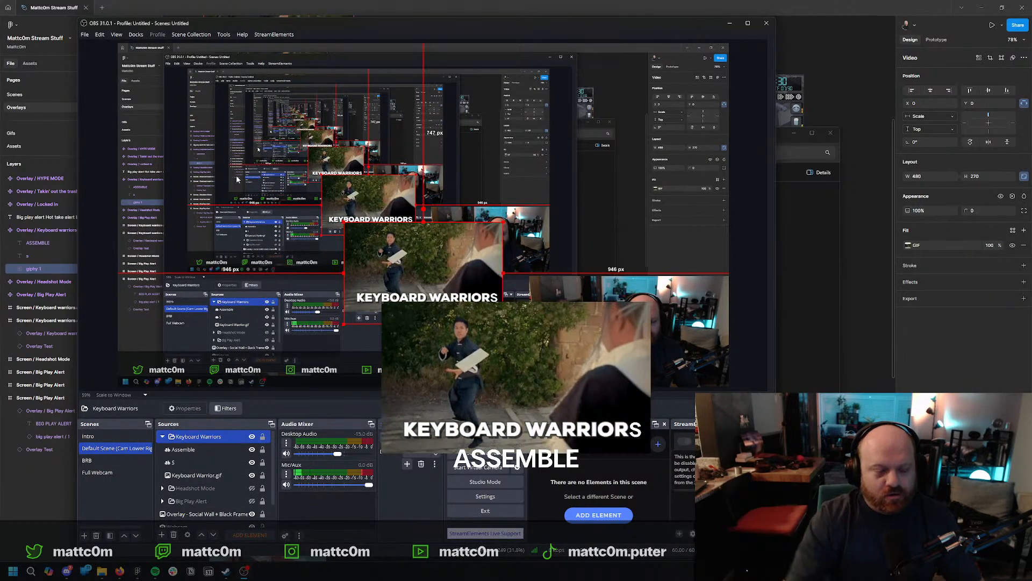
Collapse the Keyboard Warriors group, hide and reshow it, and move it down to the social bar beside the webcam.
click(162, 436)
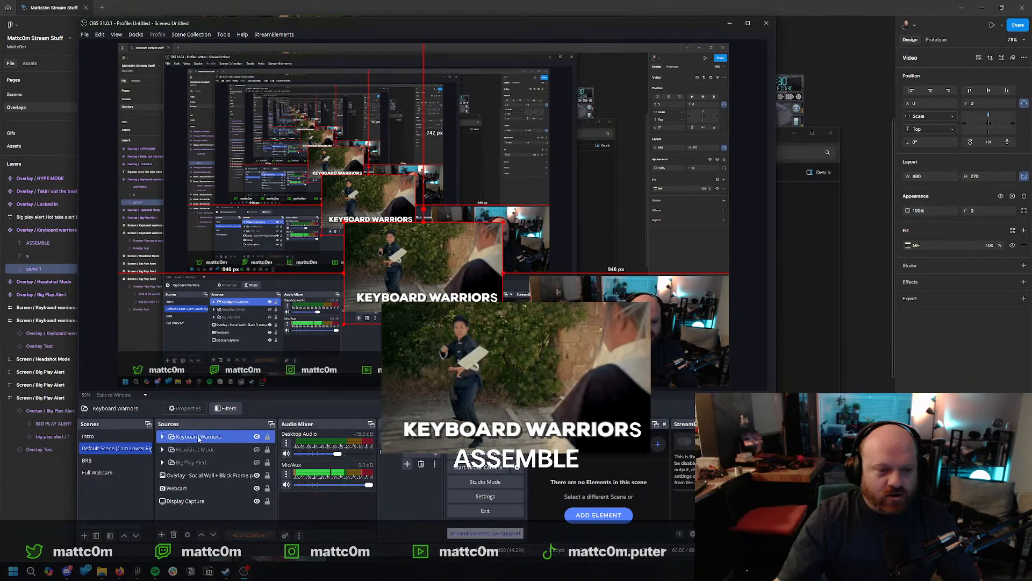
click(257, 436)
click(256, 436)
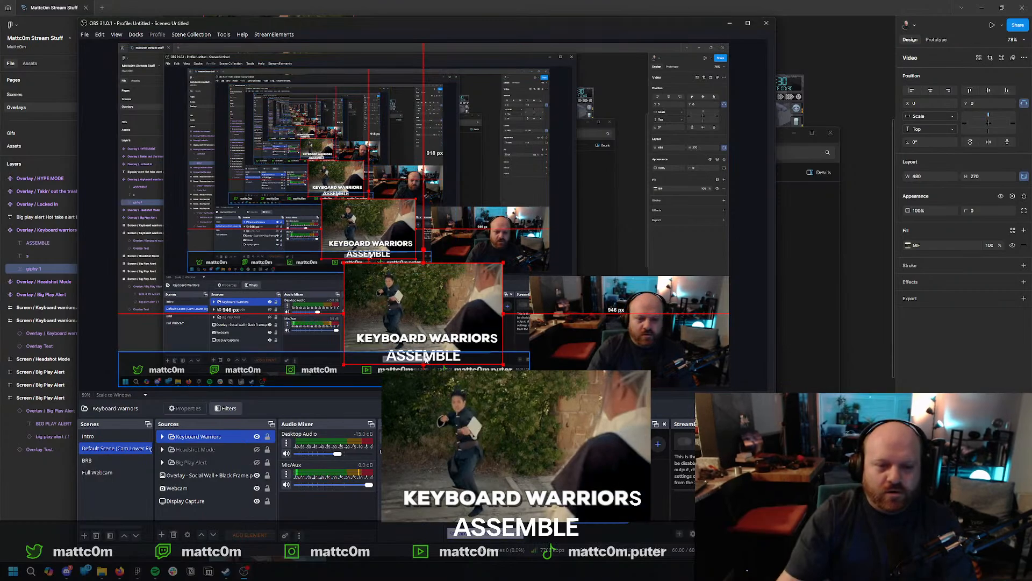
Expand the Keyboard Warriors group and select the Assemble source inside it.
click(162, 436)
click(204, 452)
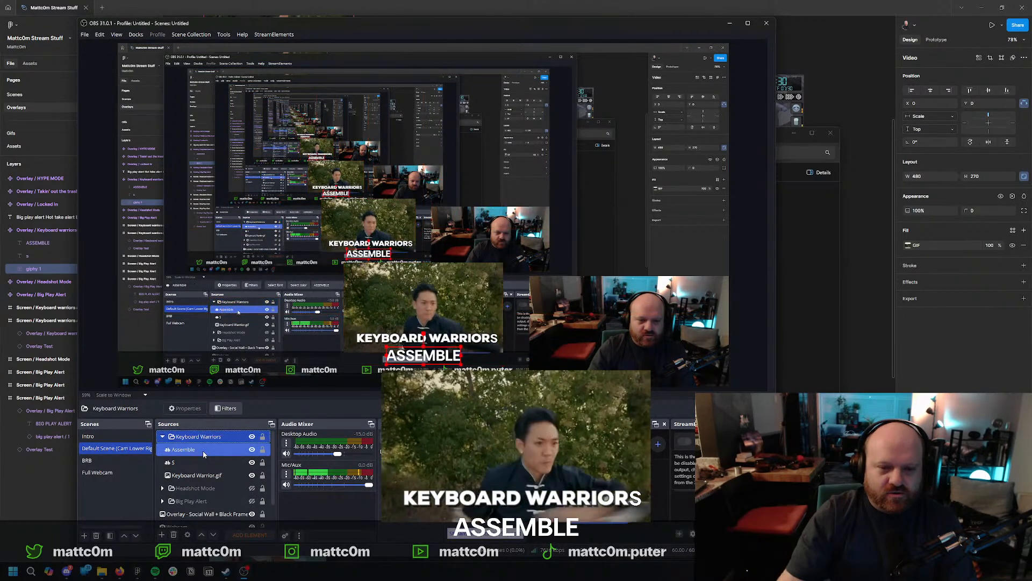
click(430, 353)
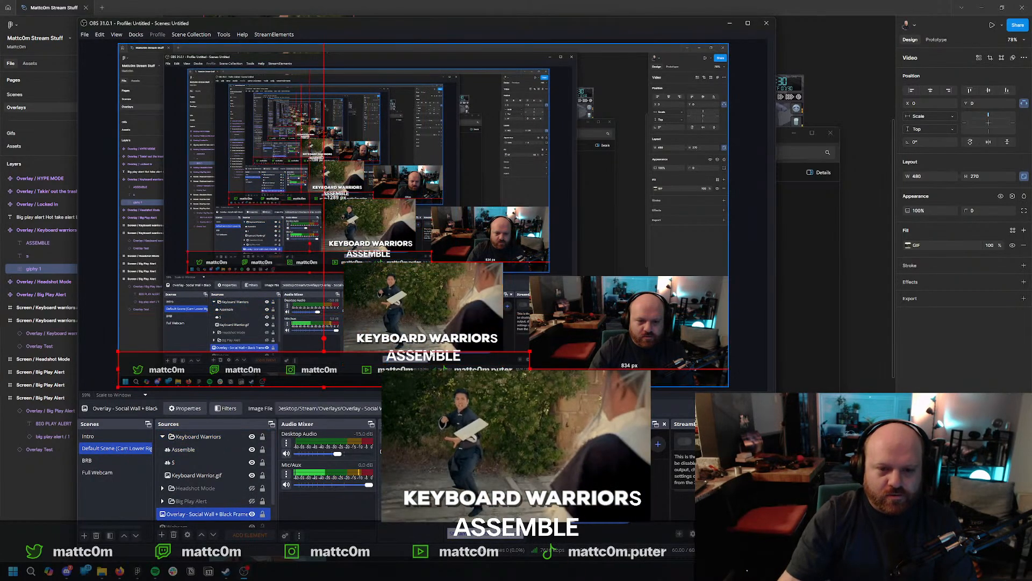
click(200, 451)
click(439, 356)
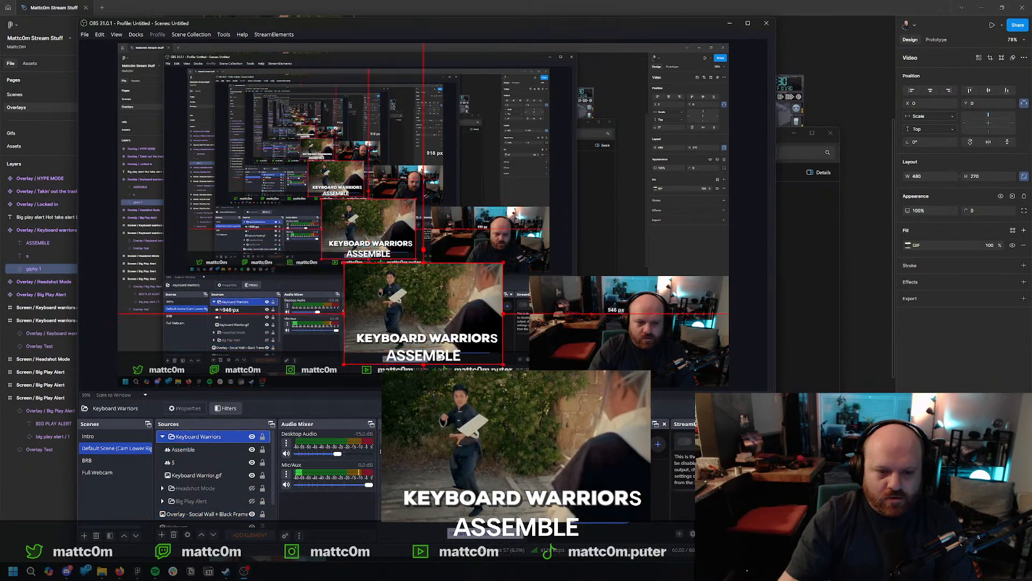
click(186, 449)
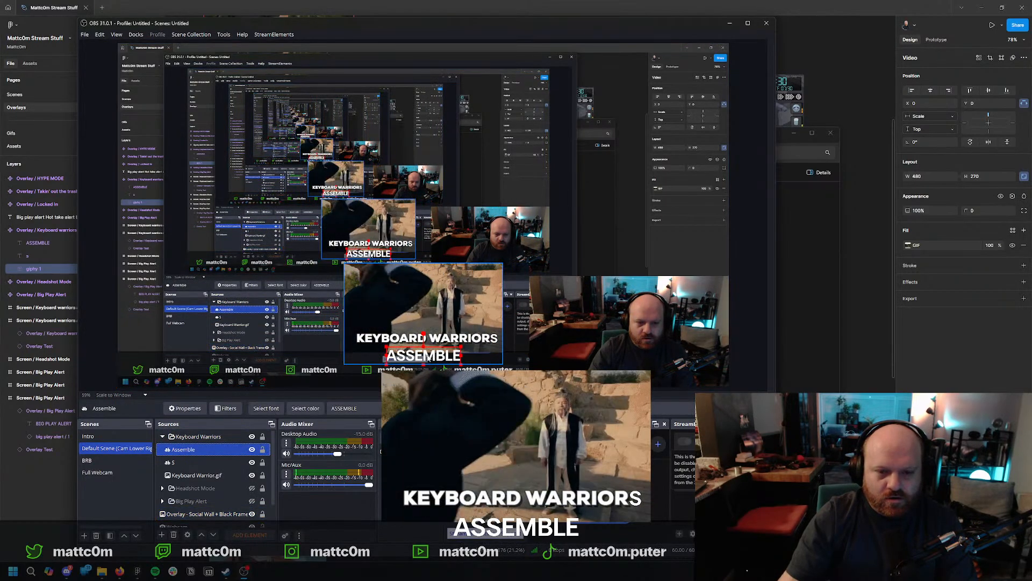
Try to grab the ASSEMBLE caption directly on the canvas to move it separately from its group.
click(429, 356)
click(432, 348)
click(435, 356)
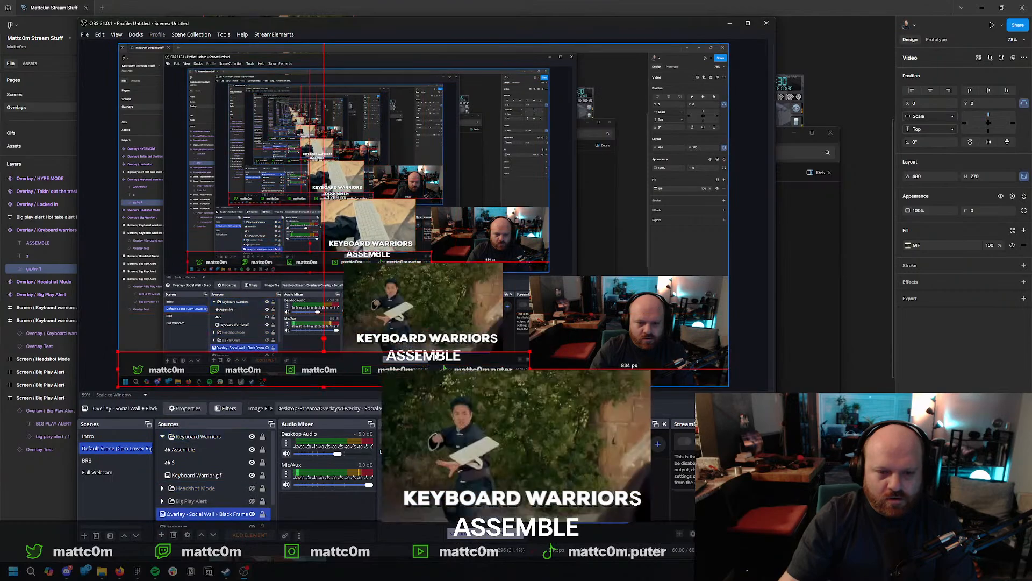
click(434, 354)
click(435, 353)
click(437, 353)
click(442, 350)
click(444, 349)
click(444, 349)
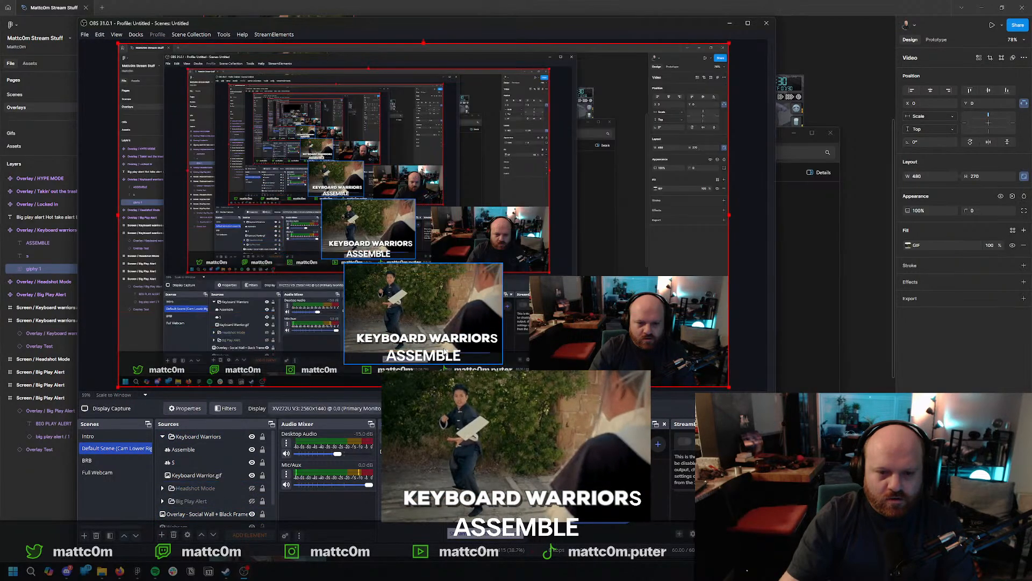
click(445, 352)
click(444, 352)
click(444, 351)
click(445, 351)
click(444, 352)
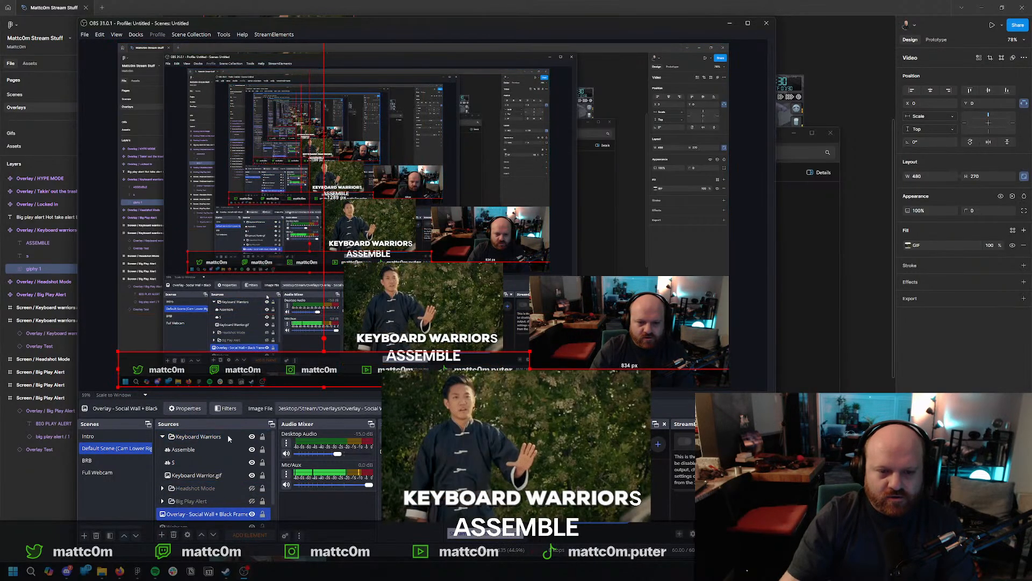
Reselect the Assemble source in the group and try again to pick and move its caption on the canvas.
click(228, 436)
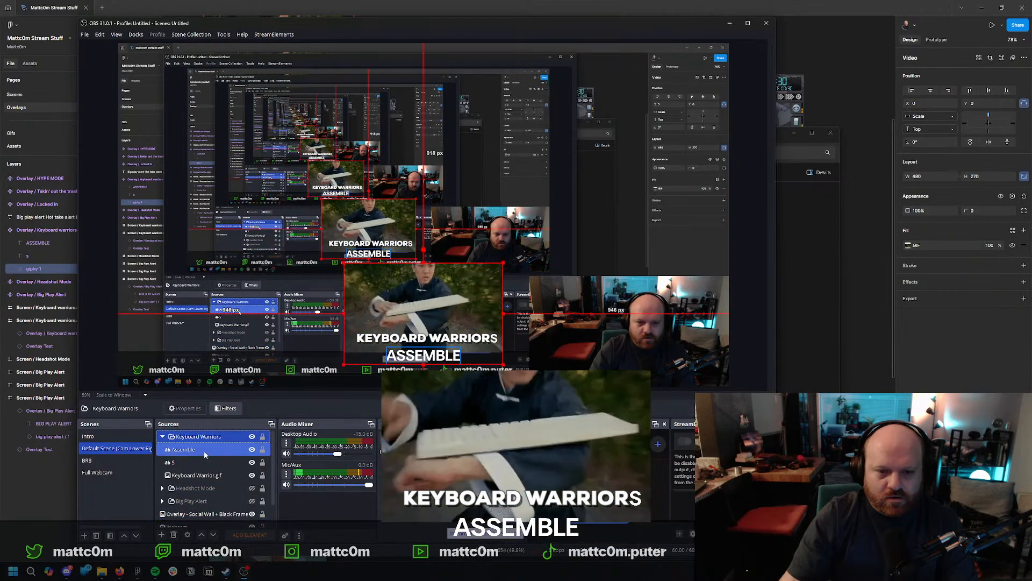
click(204, 451)
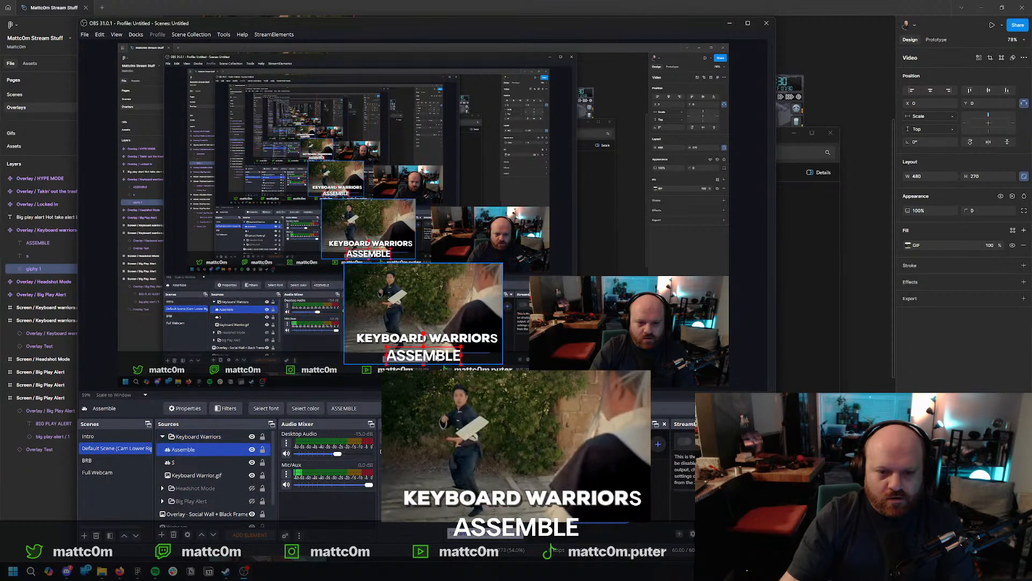
right_click(437, 356)
click(434, 356)
right_click(438, 357)
click(207, 451)
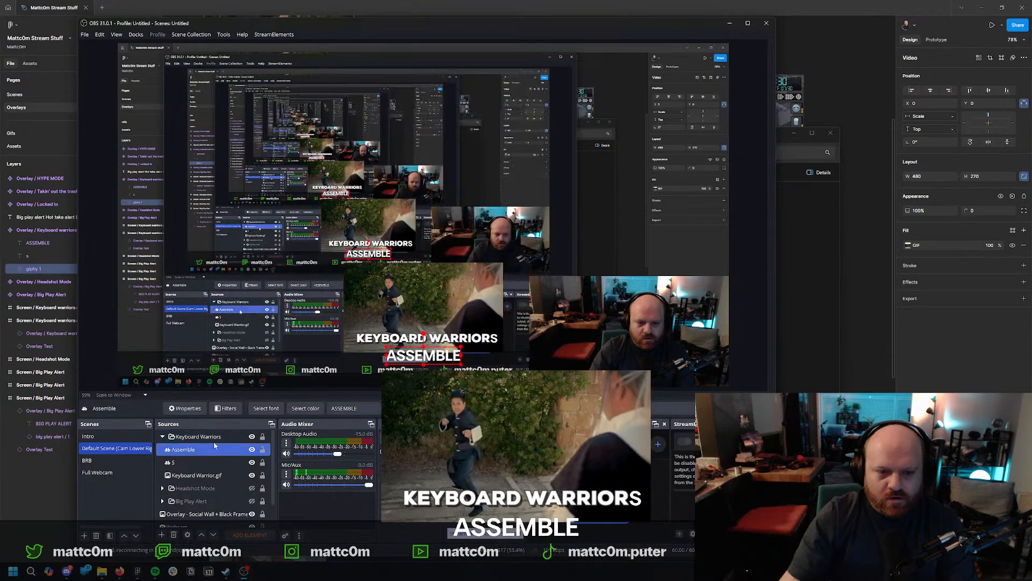
right_click(426, 357)
click(427, 357)
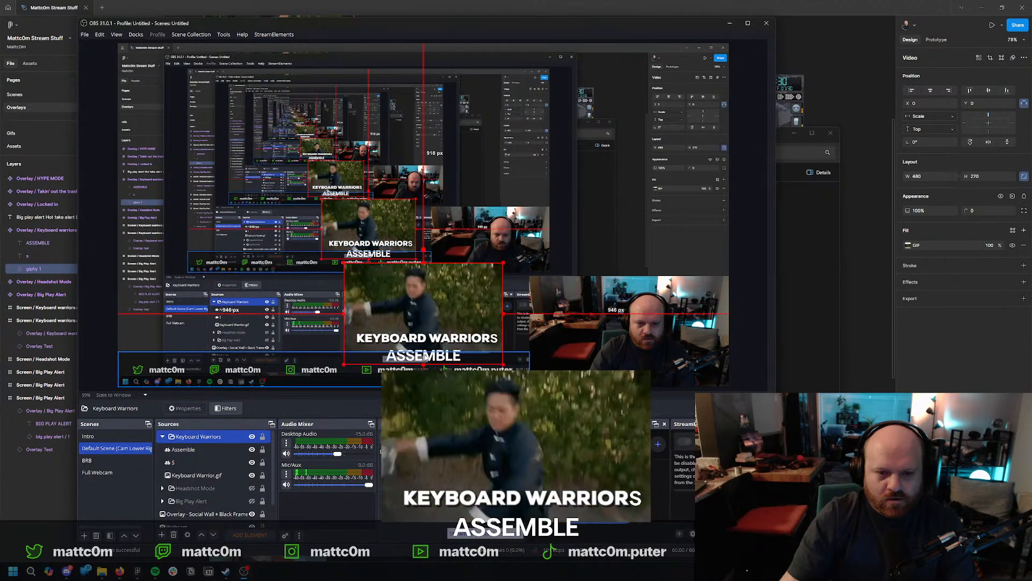
right_click(425, 356)
click(426, 356)
click(189, 451)
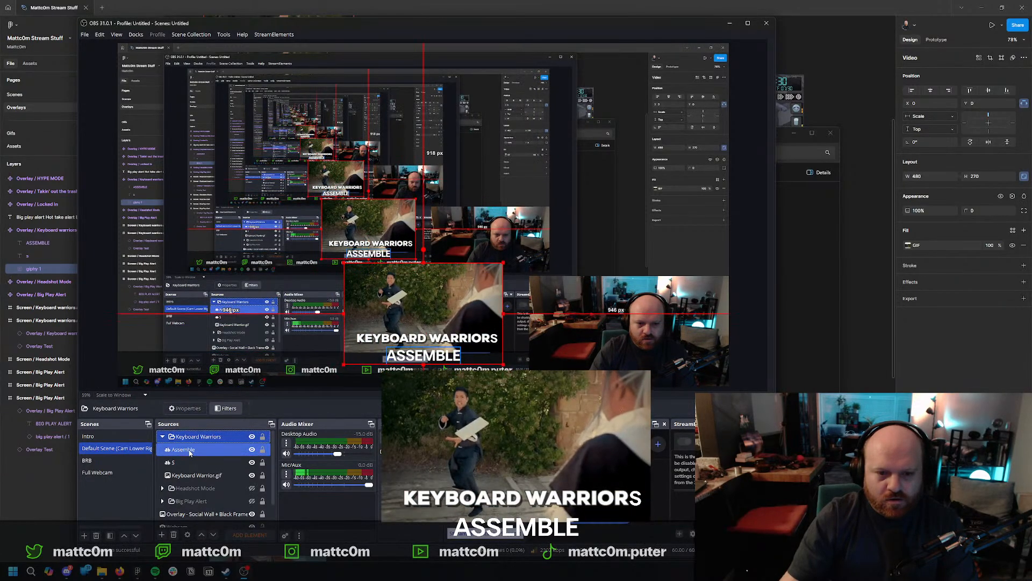
click(189, 452)
click(190, 453)
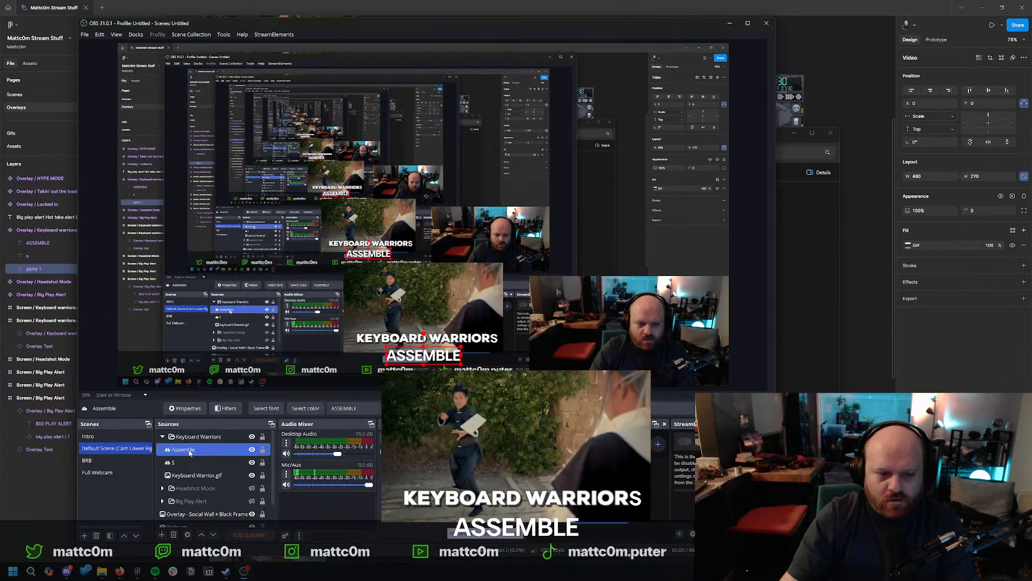
click(432, 358)
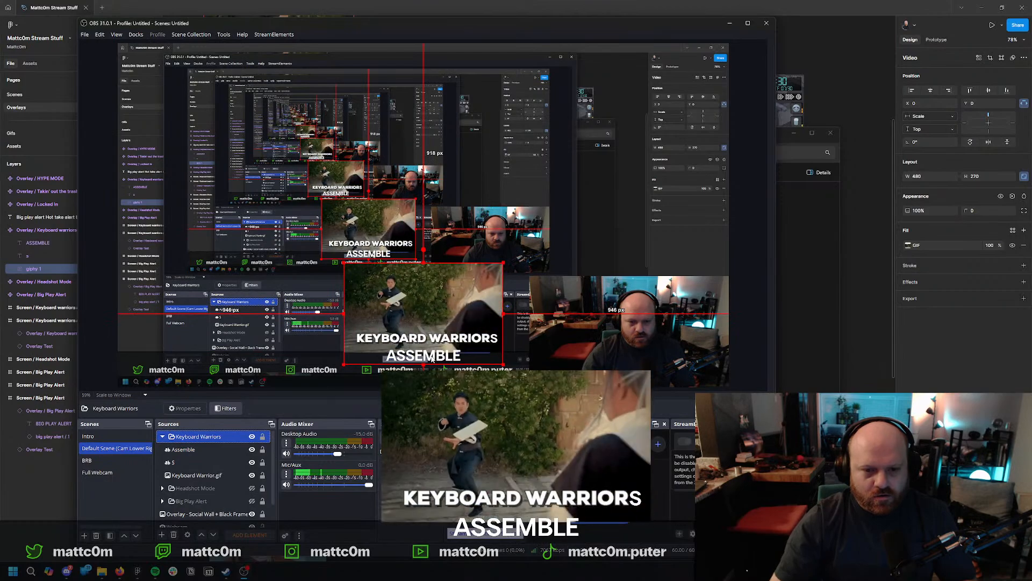
click(189, 453)
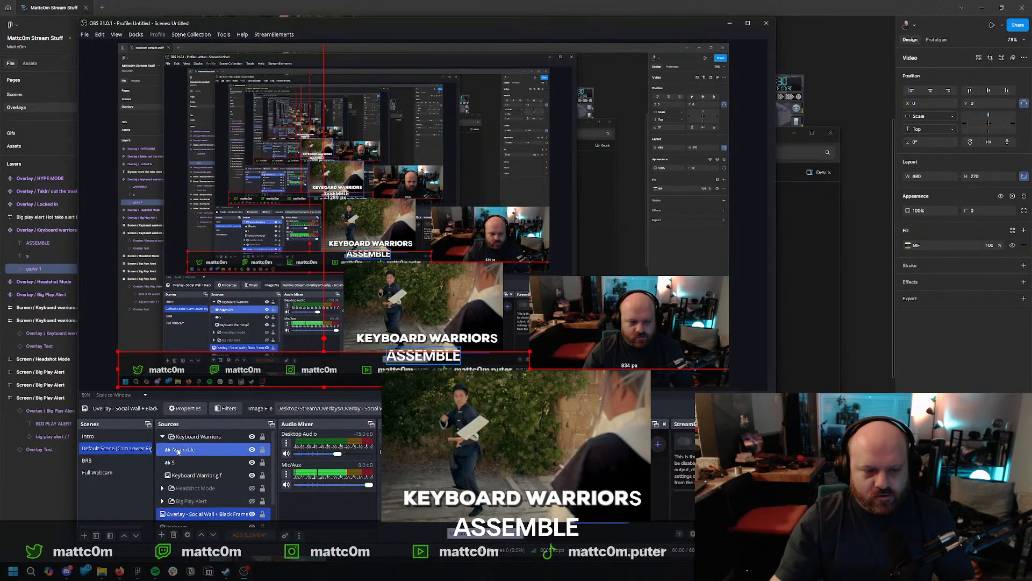
mouse_move(459, 312)
mouse_down()
mouse_move(455, 223)
mouse_move(442, 300)
mouse_up()
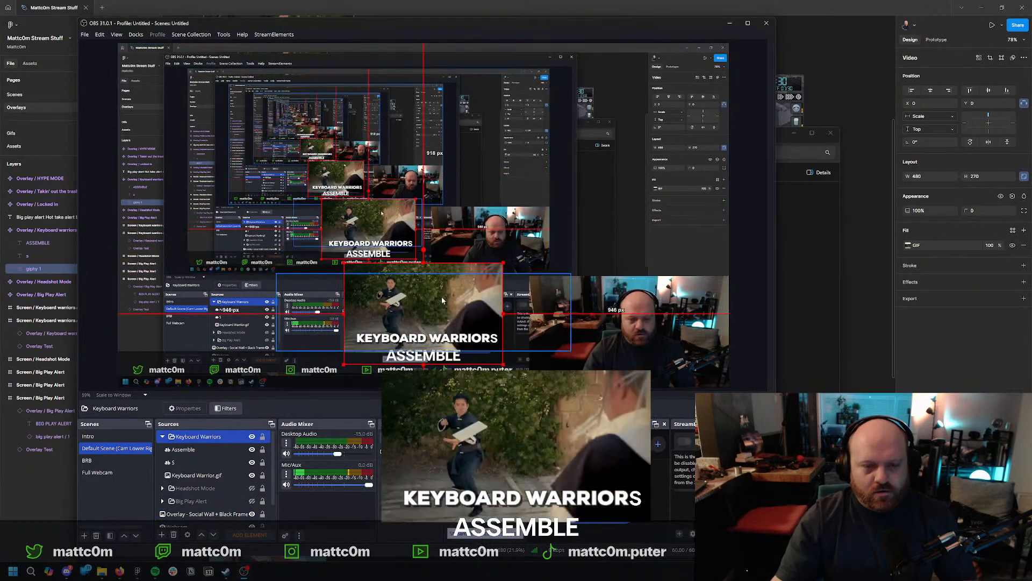
right_click(221, 451)
mouse_move(286, 312)
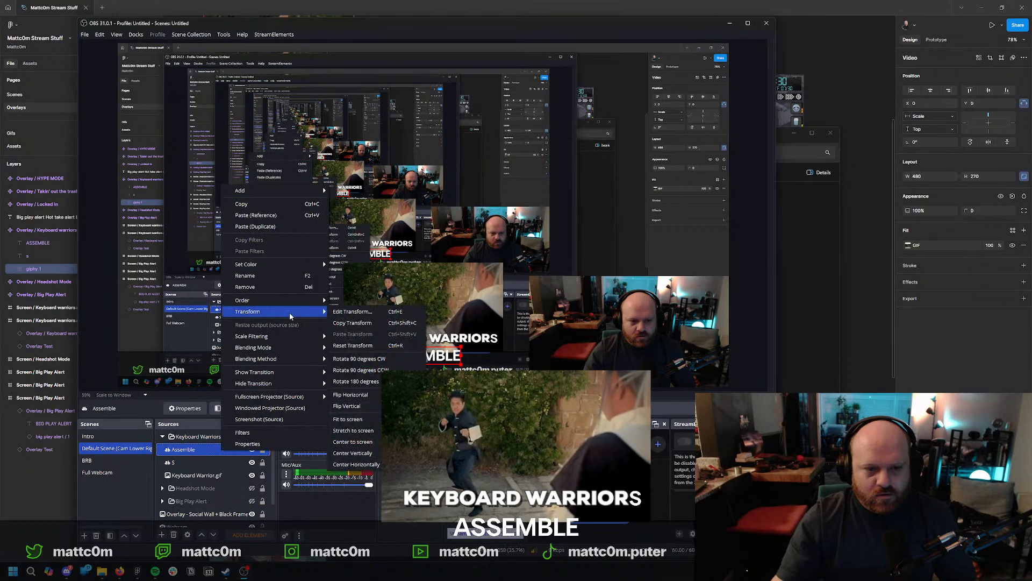
click(352, 316)
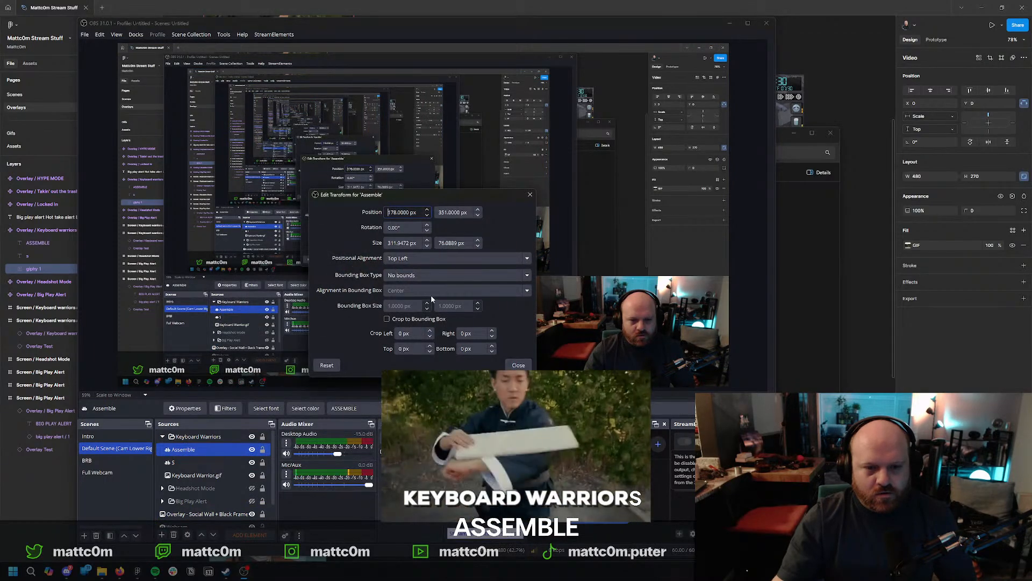
click(518, 365)
click(473, 339)
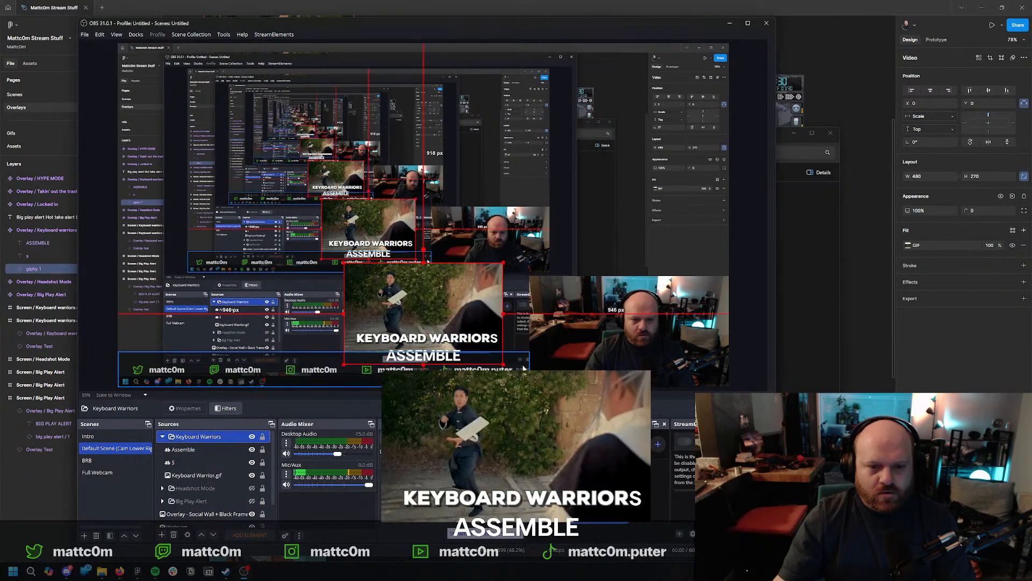
Reselect the Assemble source and inspect its text properties, closing them without changes.
click(215, 449)
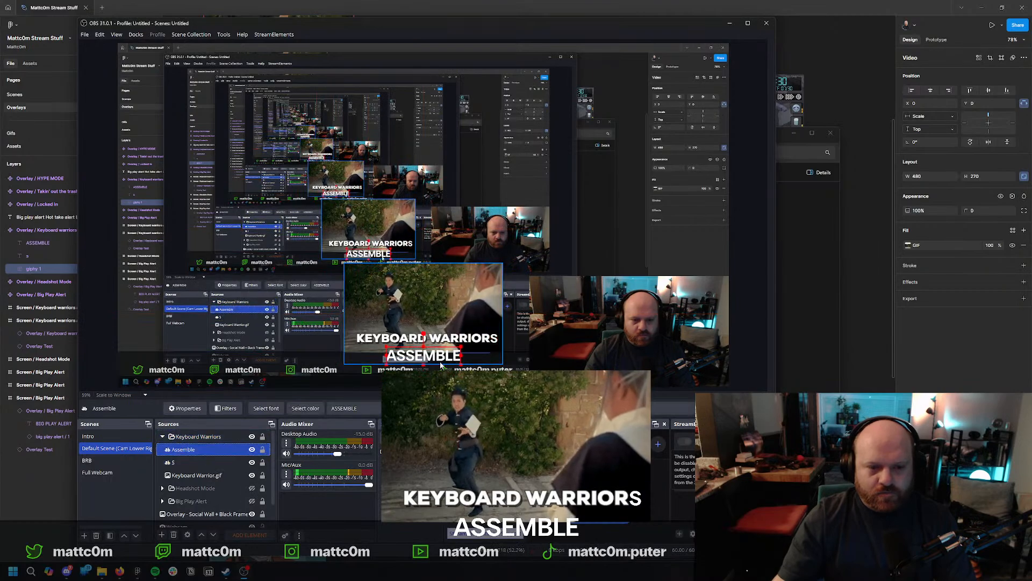
click(122, 65)
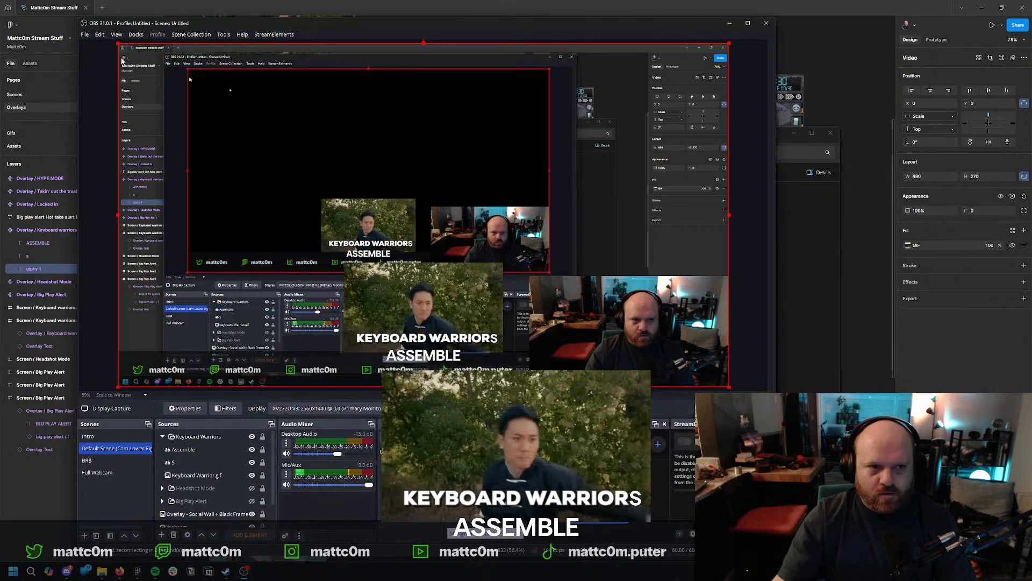
click(229, 450)
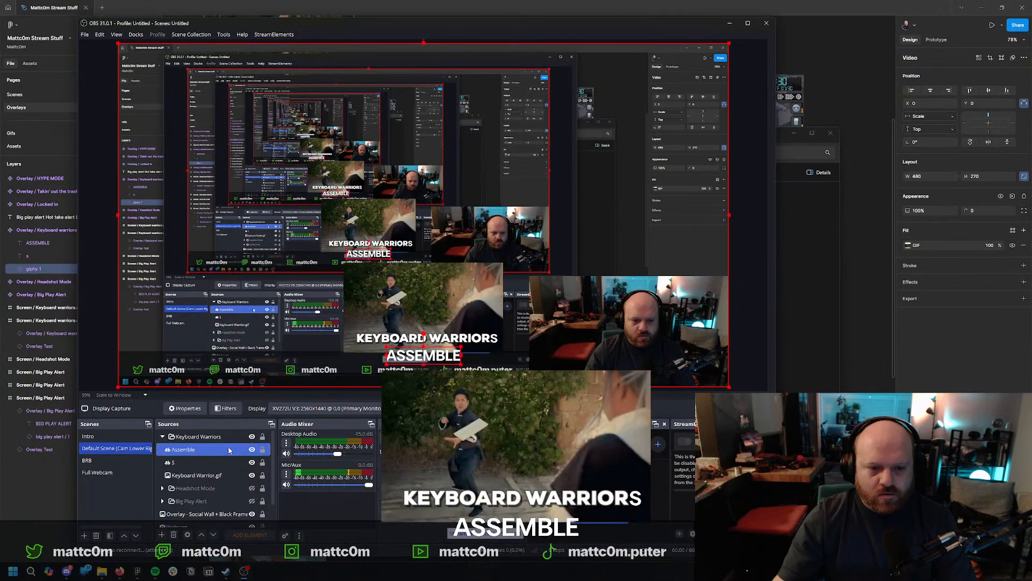
click(228, 450)
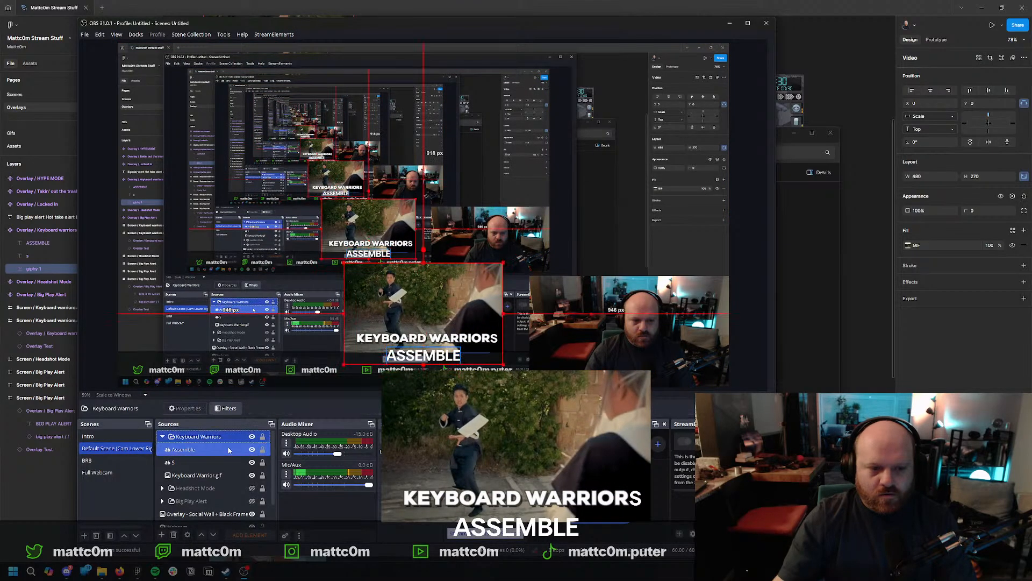
double_click(226, 452)
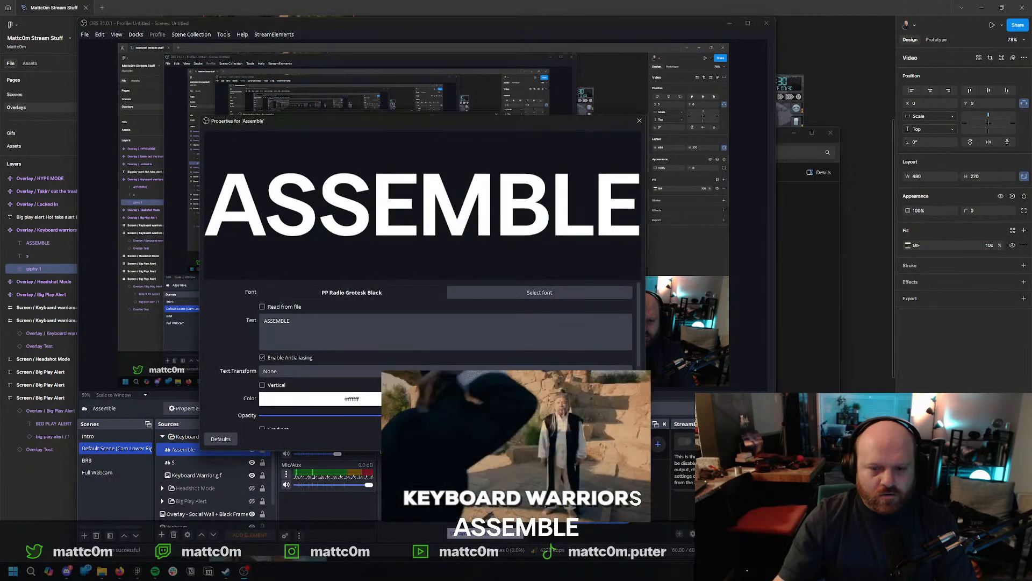
key(Escape)
right_click(429, 356)
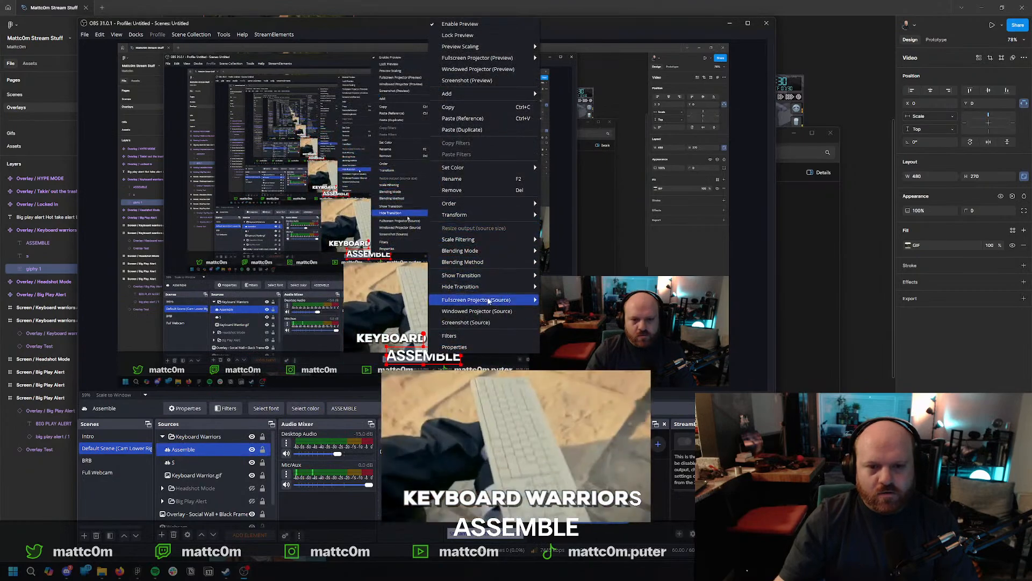
click(475, 347)
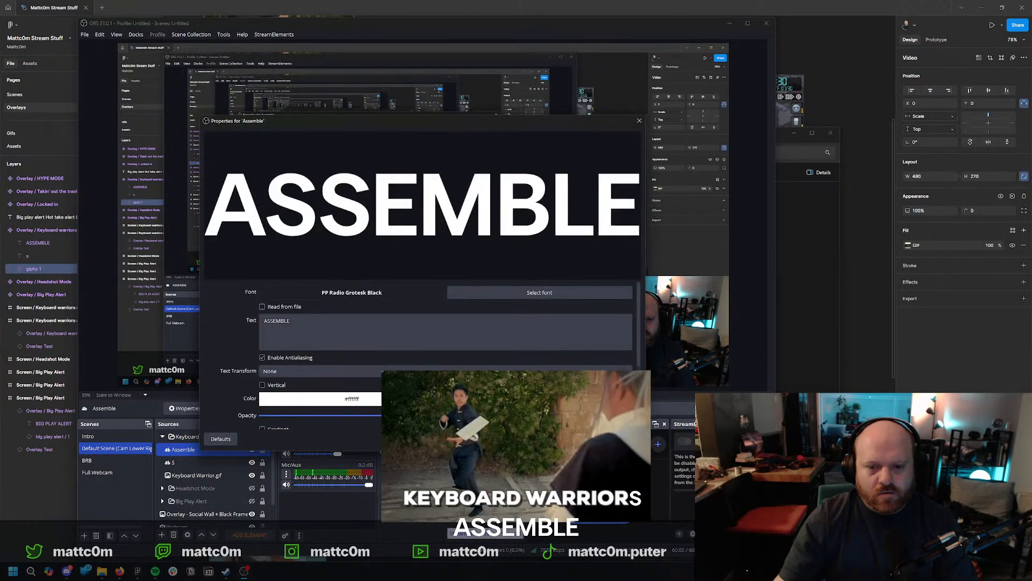
key(Escape)
Edit the Assemble source's transform to move the caption up, setting its vertical position to 331 px.
right_click(430, 352)
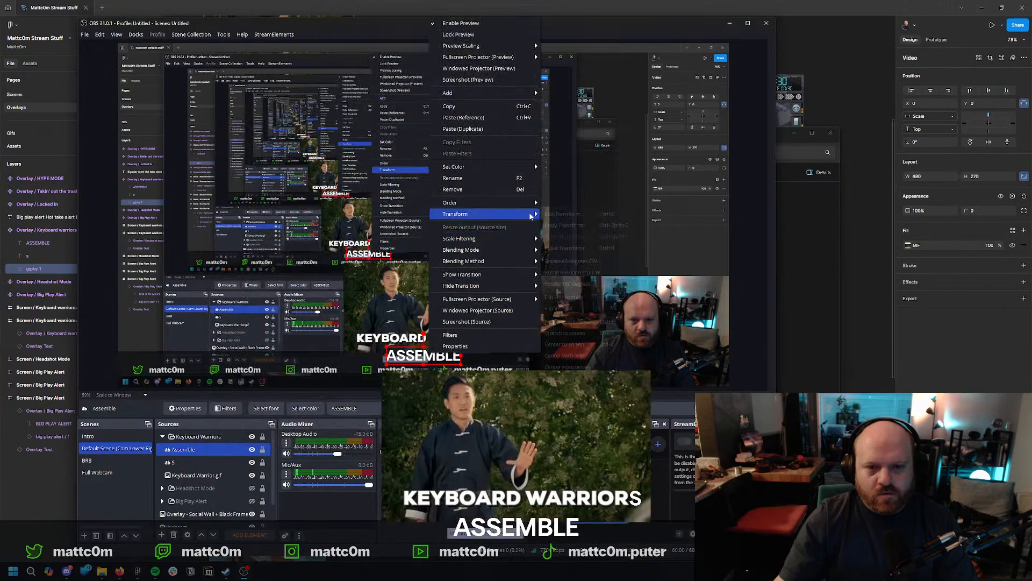
mouse_move(484, 214)
click(572, 214)
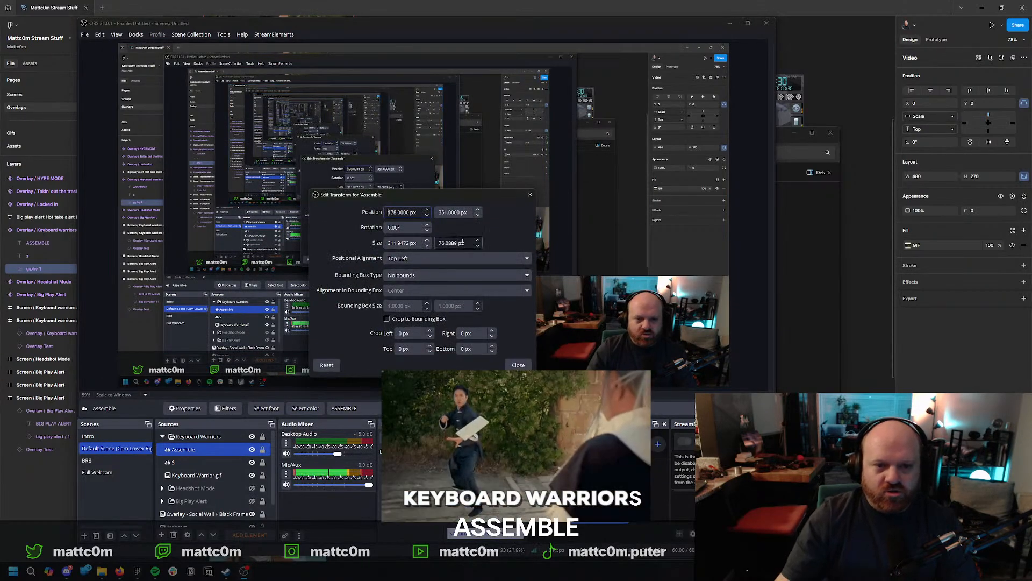
drag(434, 194, 134, 253)
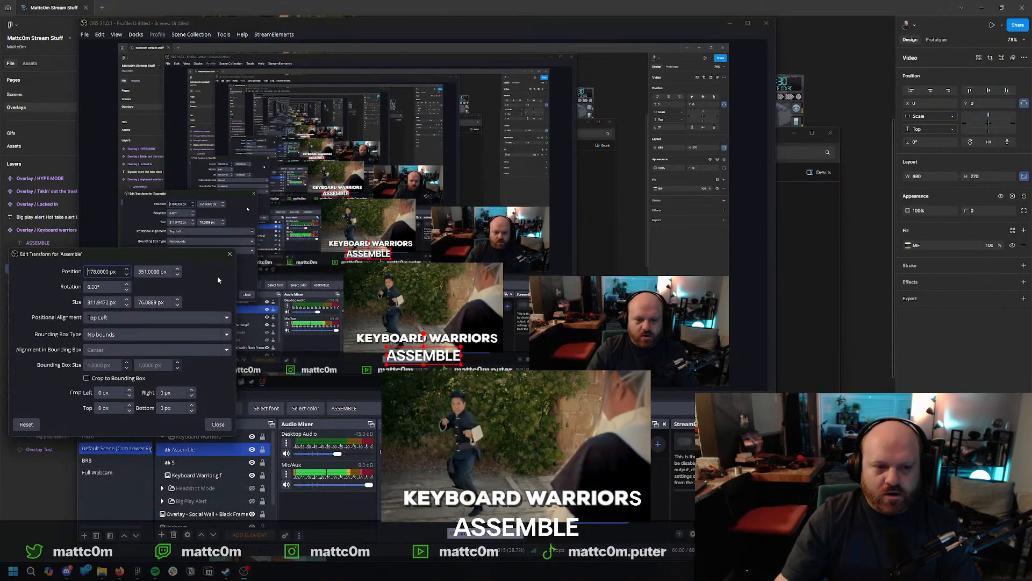
click(178, 269)
click(177, 269)
click(177, 269)
click(179, 275)
click(180, 276)
click(179, 275)
click(180, 276)
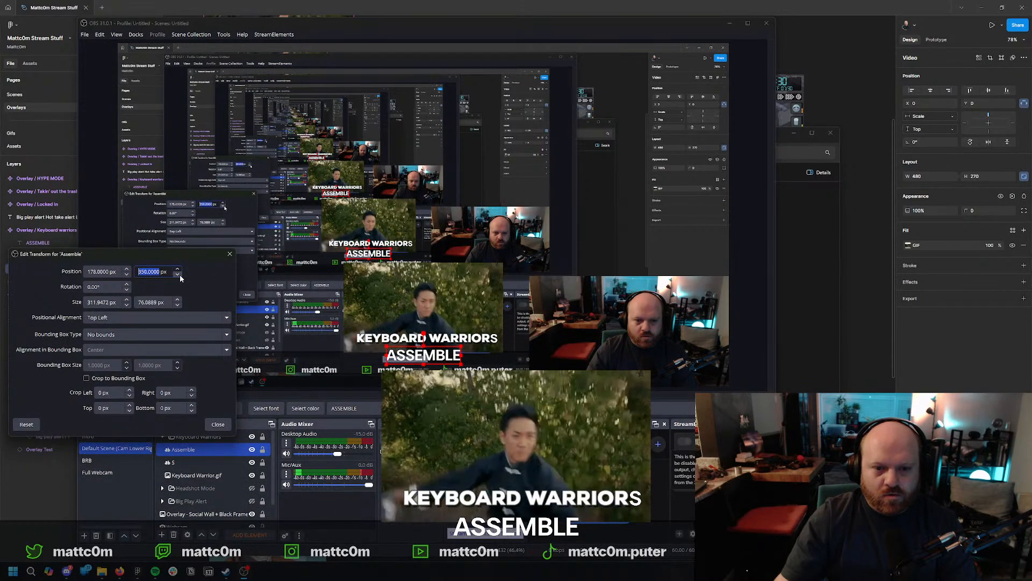
click(179, 275)
click(179, 275)
click(179, 275)
click(180, 275)
click(178, 275)
click(177, 275)
click(178, 275)
click(177, 274)
click(177, 275)
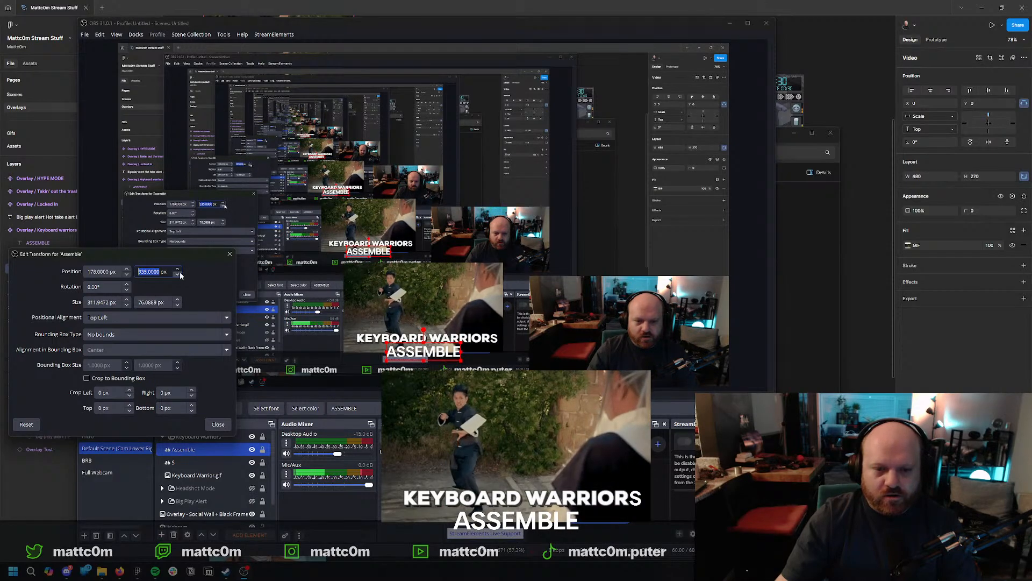
click(180, 274)
click(180, 274)
click(180, 273)
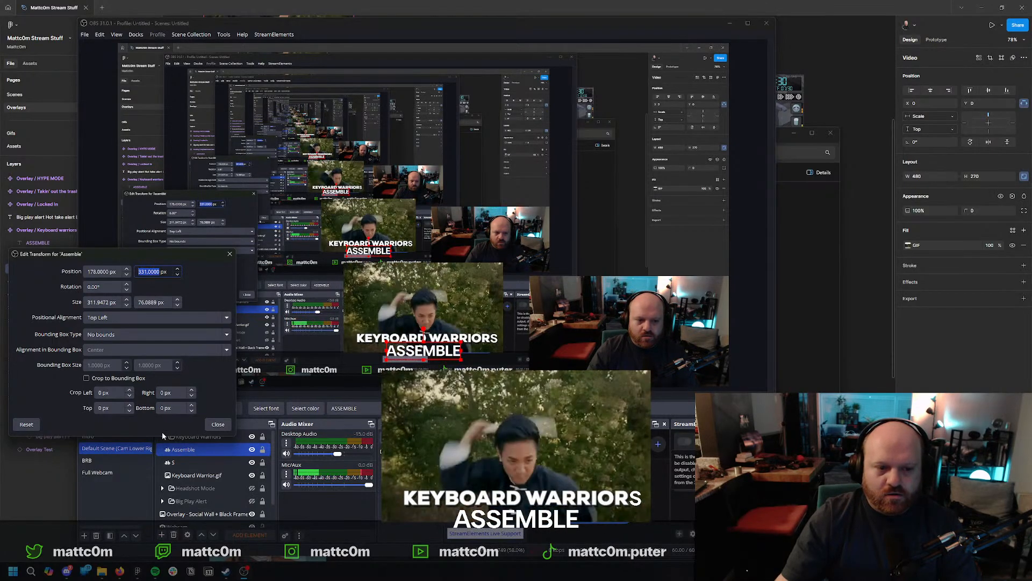
click(218, 425)
Select the Keyboard Warriors group and collapse it in the source list.
click(577, 218)
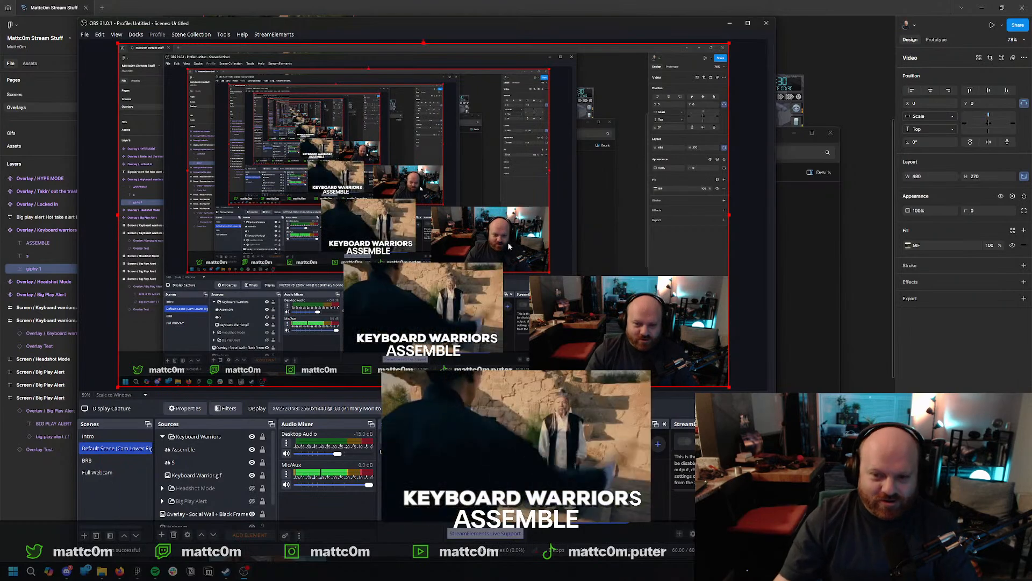
click(197, 436)
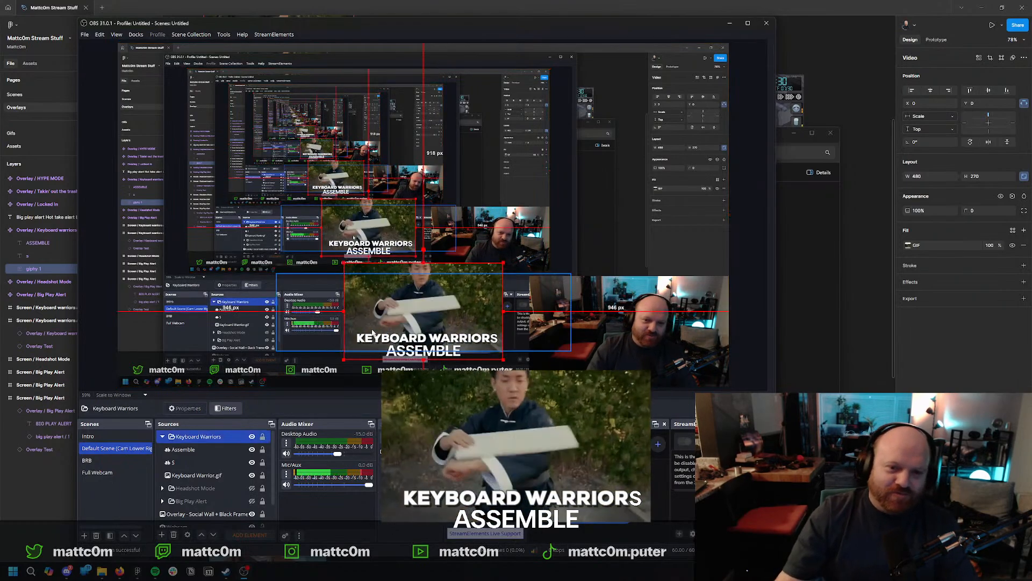
click(162, 437)
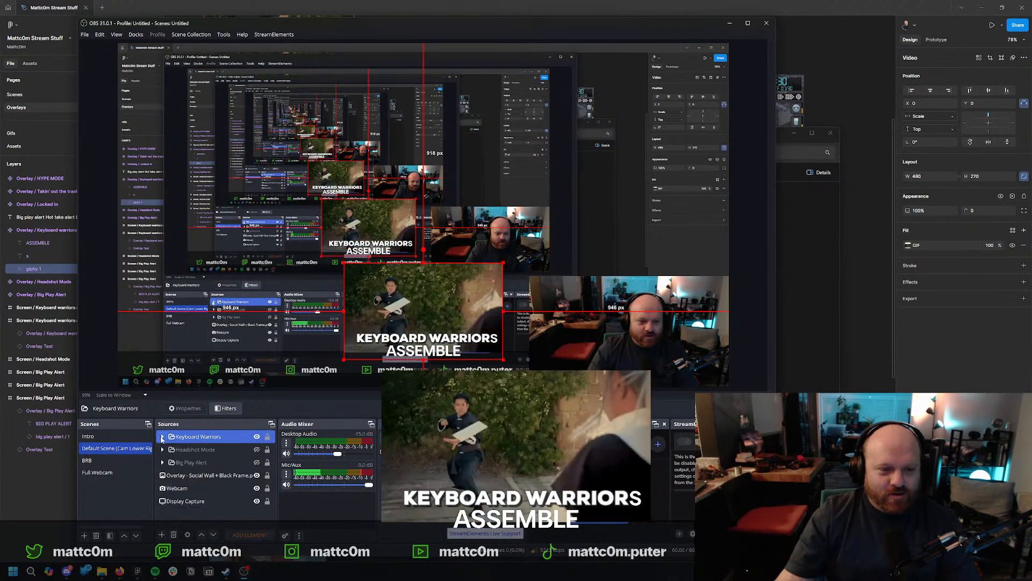
Review the Keyboard Warriors group's transform options, deselect it, and hide the group in the scene.
right_click(410, 305)
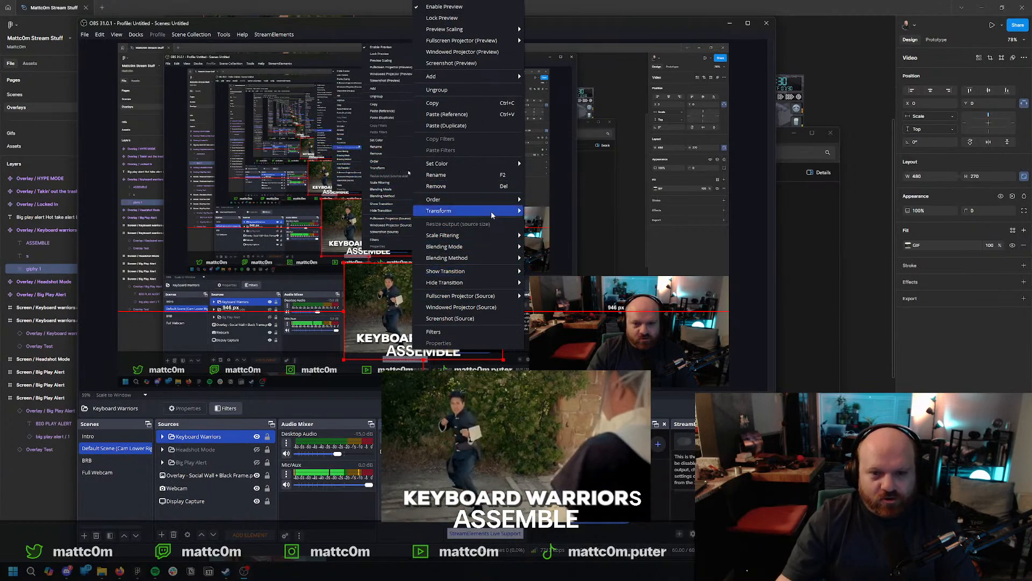
mouse_move(479, 211)
click(591, 365)
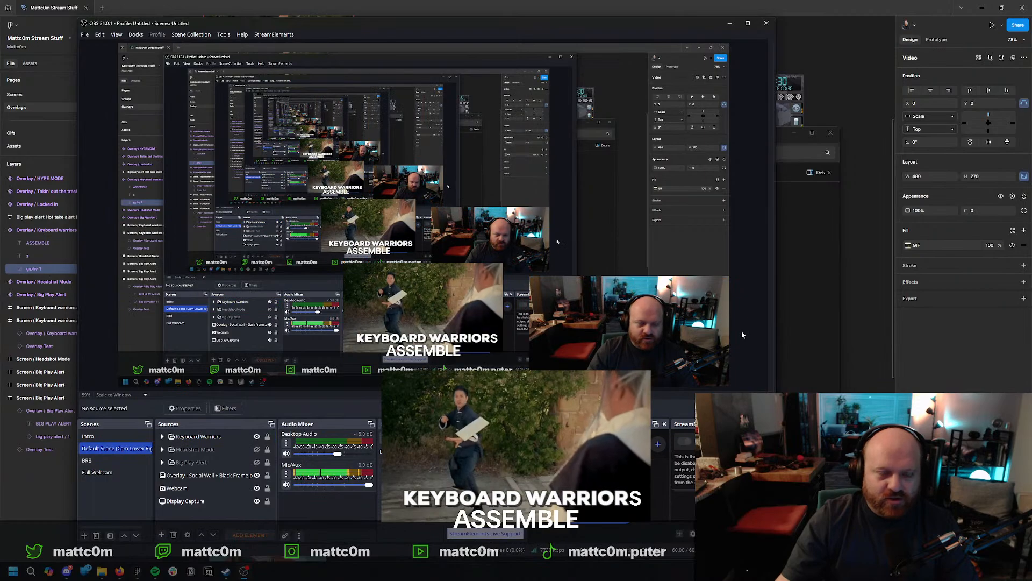
click(232, 437)
click(257, 436)
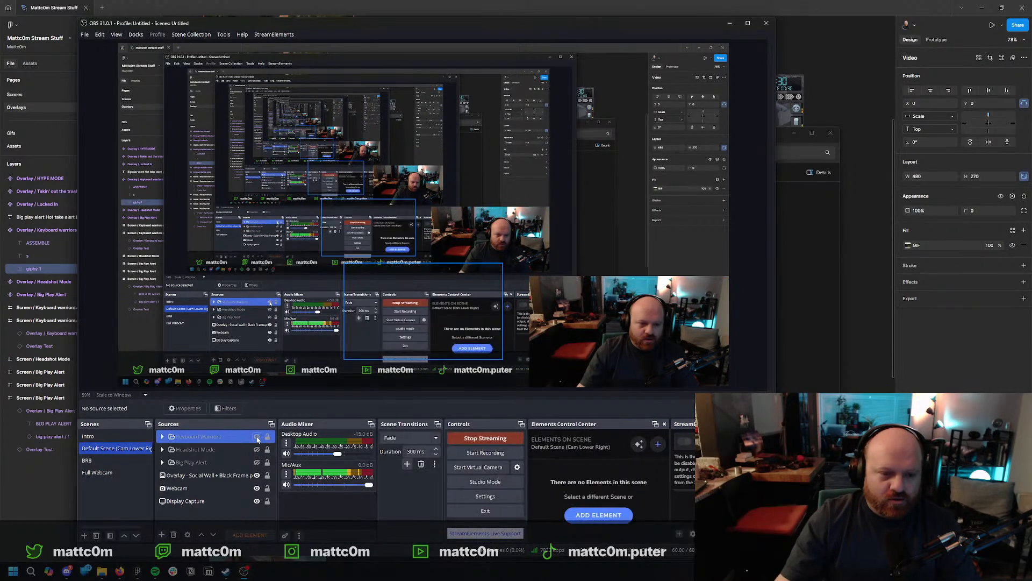
Bring the Overlays folder window forward and move it higher so the OBS source list stays uncovered.
click(797, 390)
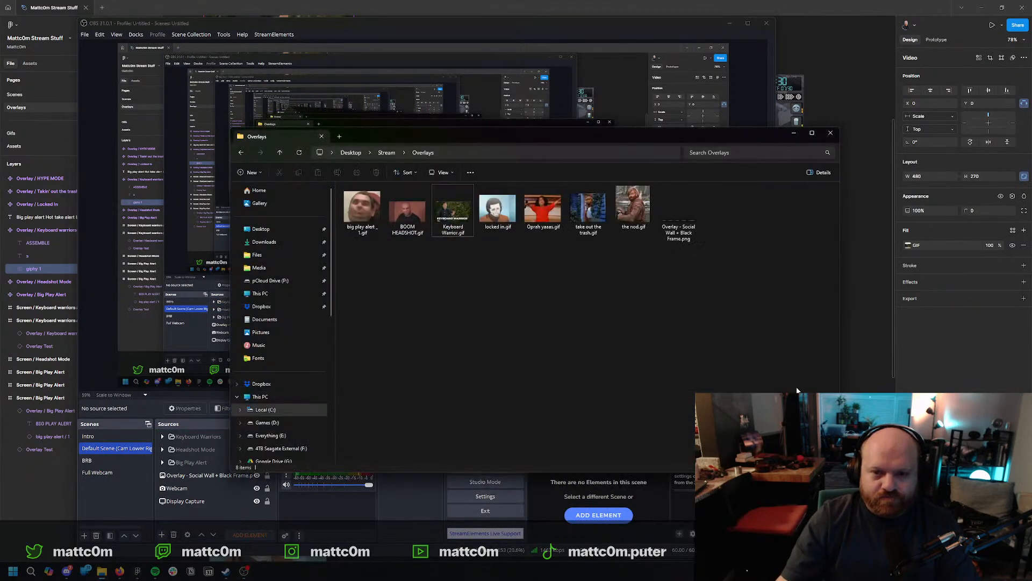
drag(534, 136, 572, 76)
click(589, 475)
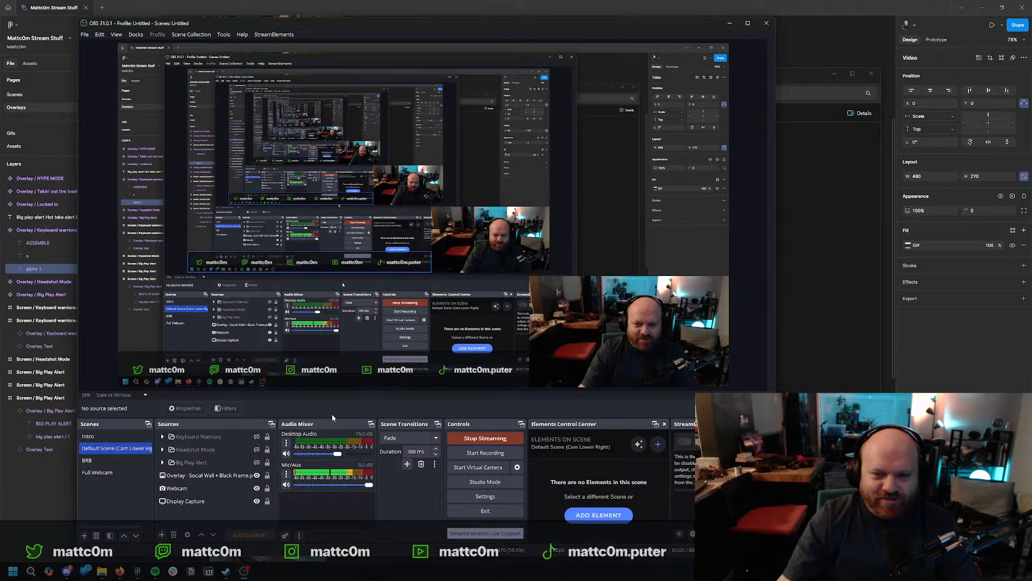
click(804, 323)
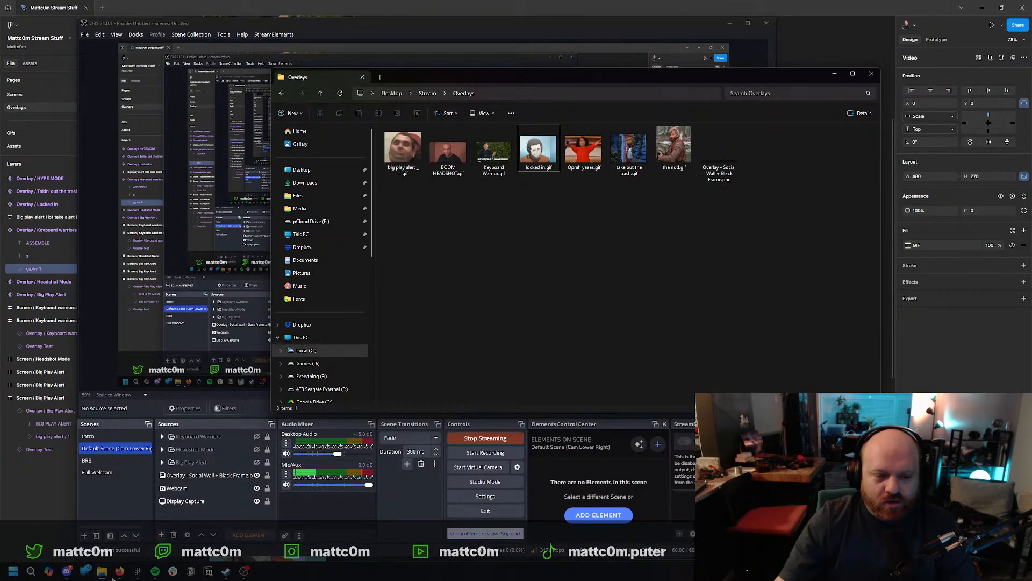
Switch to Firefox, open chatgpt.com in a new tab, and ask whether streamdeck powered overlays are easier to set up through OBS or StreamElements.
click(119, 571)
key(ctrl+t)
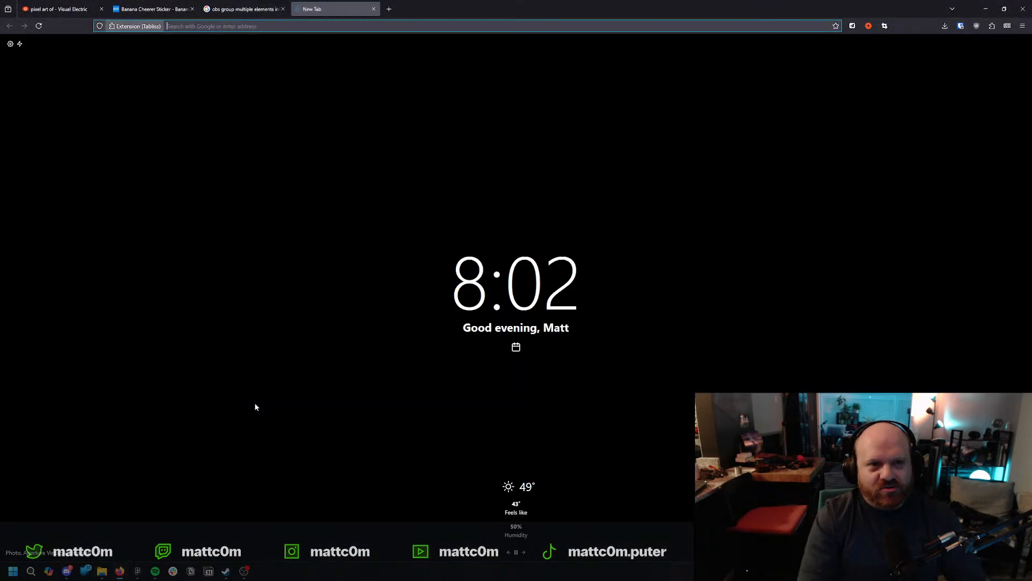
text(chatgpt.com/)
key(Return)
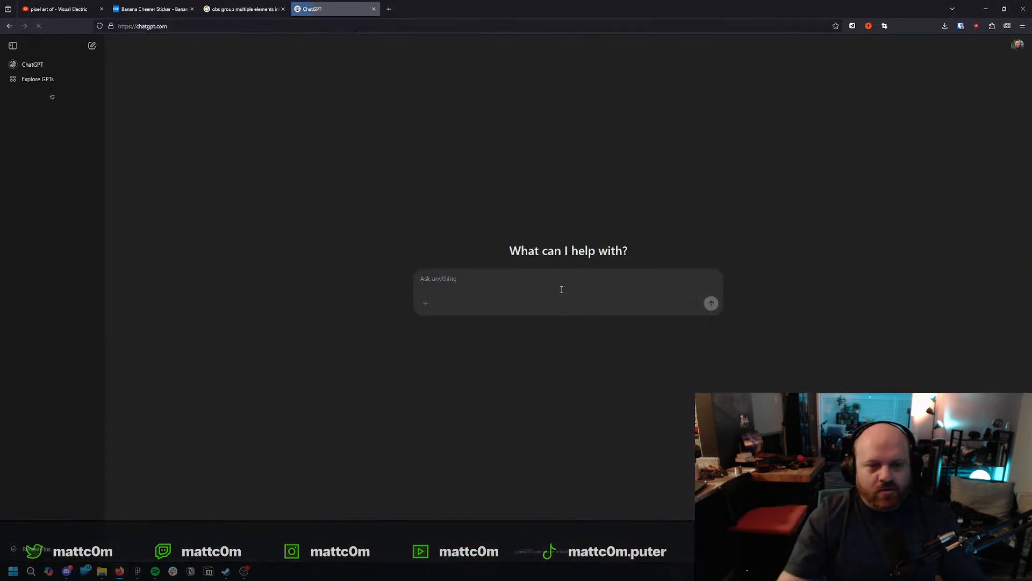
text(us)
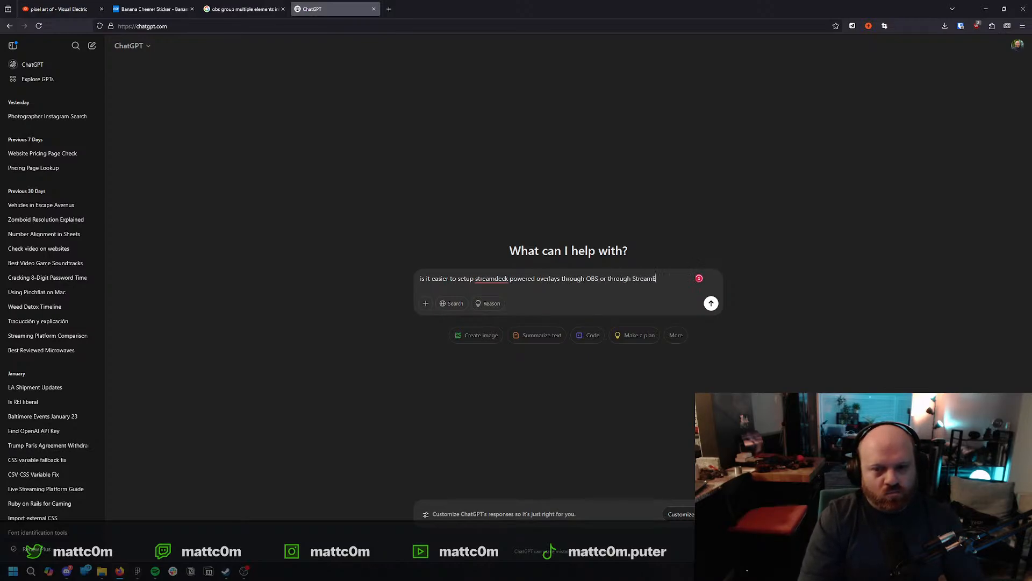
text(s?)
key(Return)
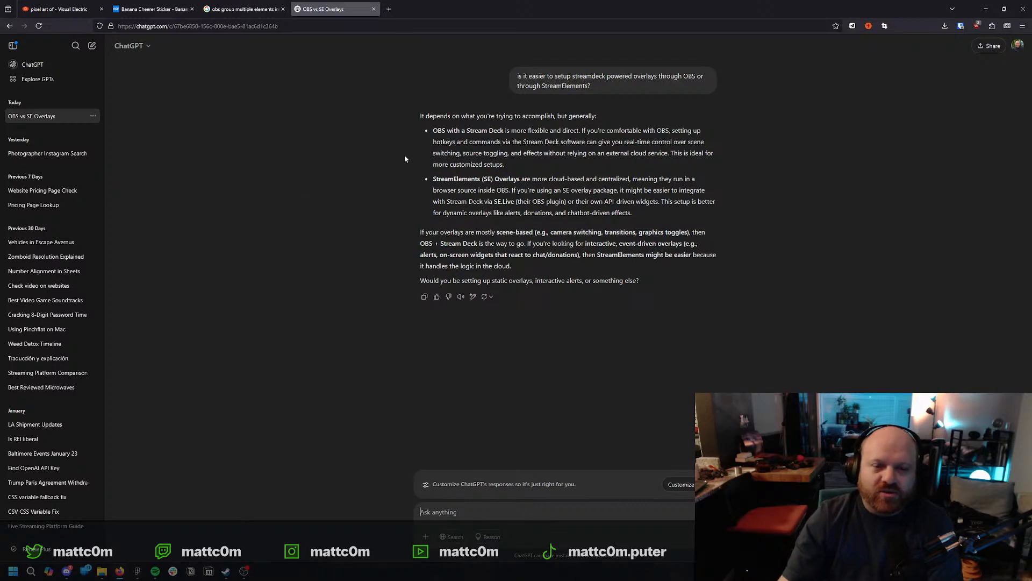
Read ChatGPT's comparison of OBS and StreamElements, focusing on the paragraph about scene-based versus event-driven overlays.
triple_click(483, 251)
click(463, 244)
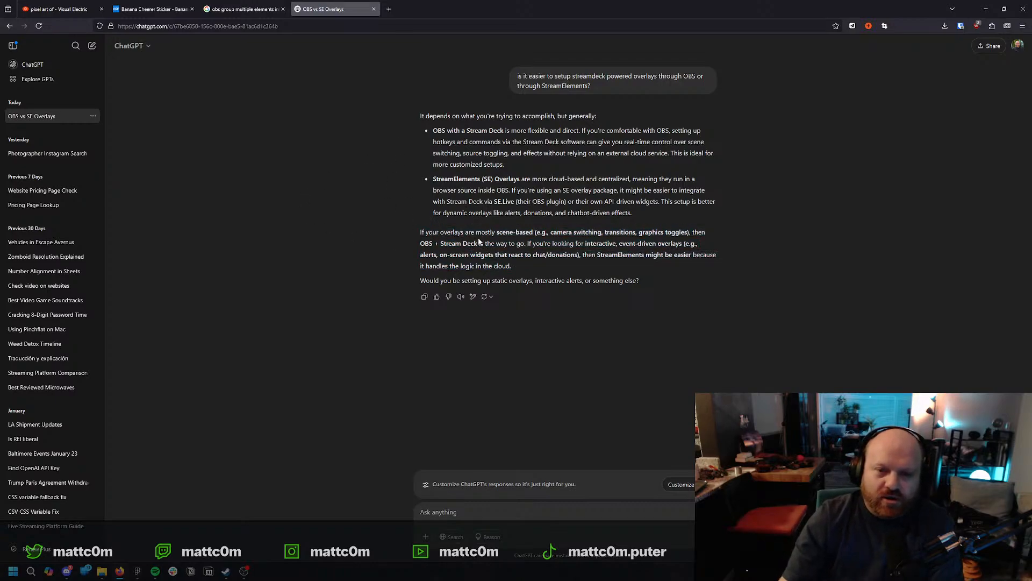
drag(478, 244, 570, 263)
click(570, 263)
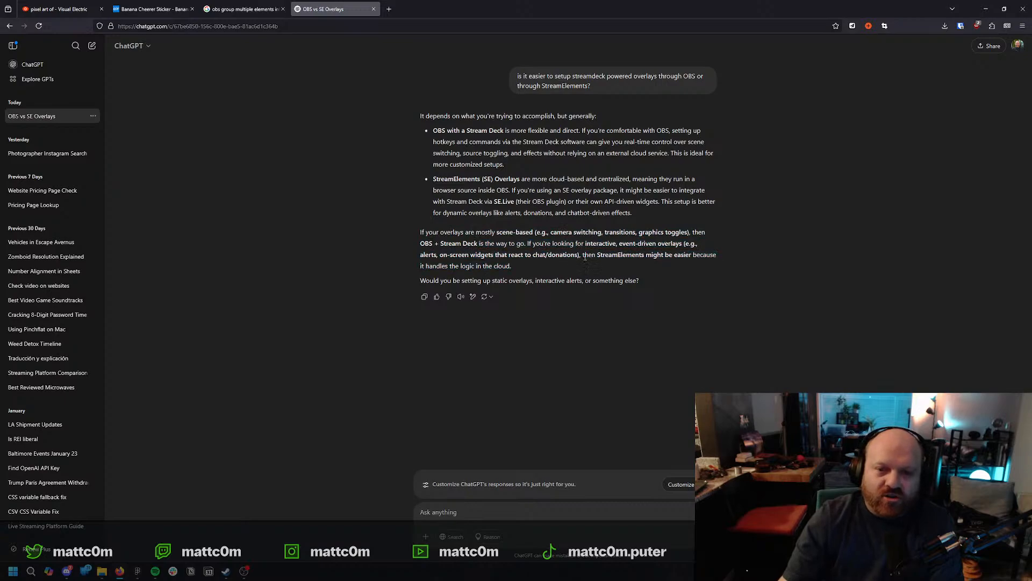
triple_click(626, 254)
click(615, 256)
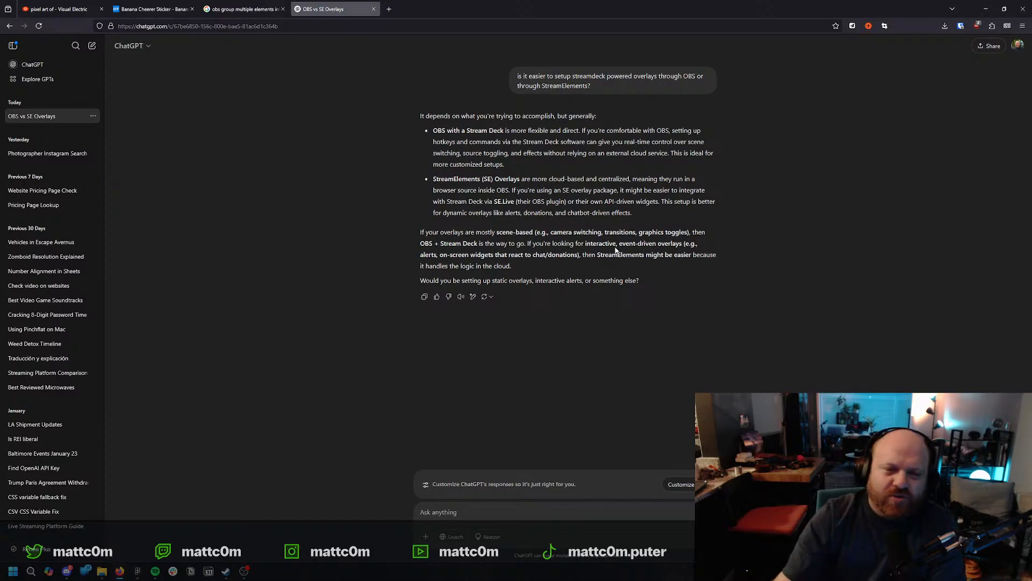
drag(479, 247, 484, 252)
triple_click(486, 251)
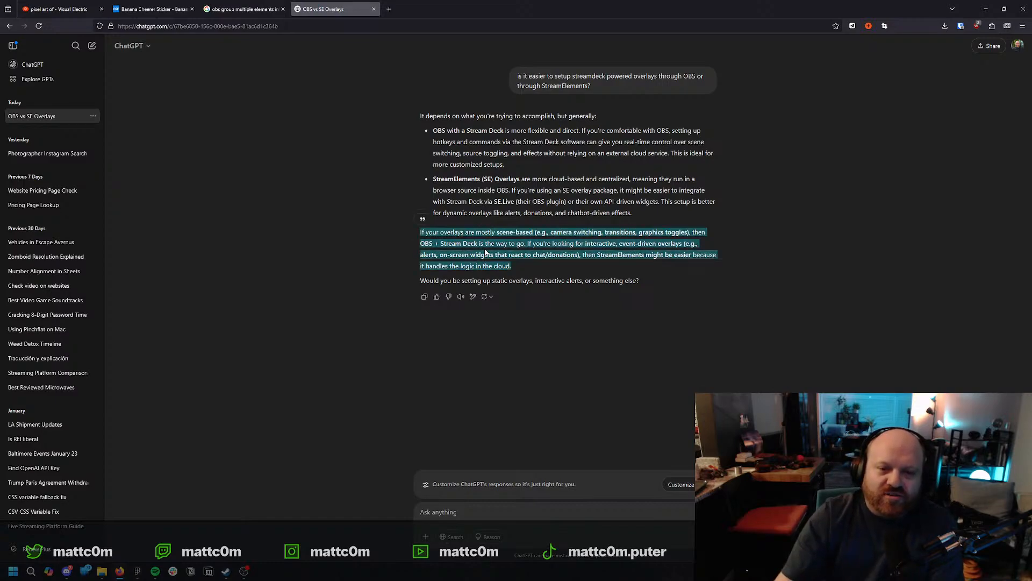
double_click(500, 253)
click(245, 9)
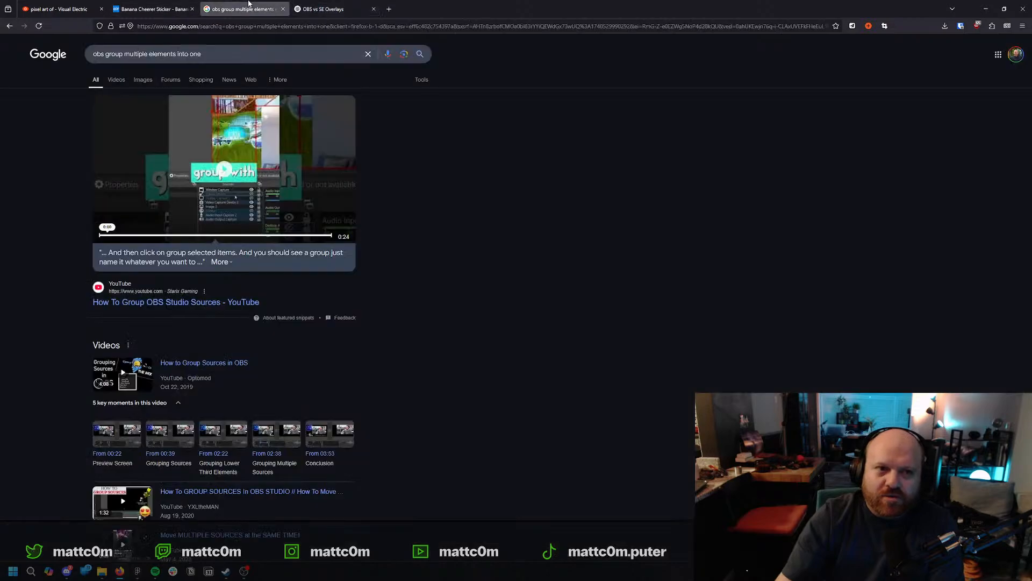
click(317, 9)
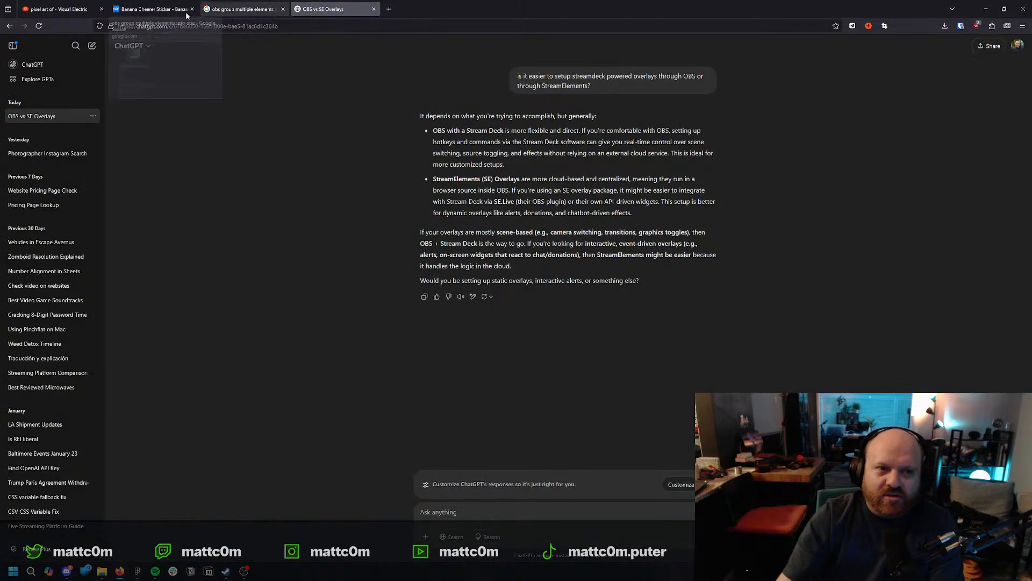
Switch to the Mattc0m Stream Stuff file in Figma, examine the Takin' out the trash overlay design, and return to OBS.
click(244, 571)
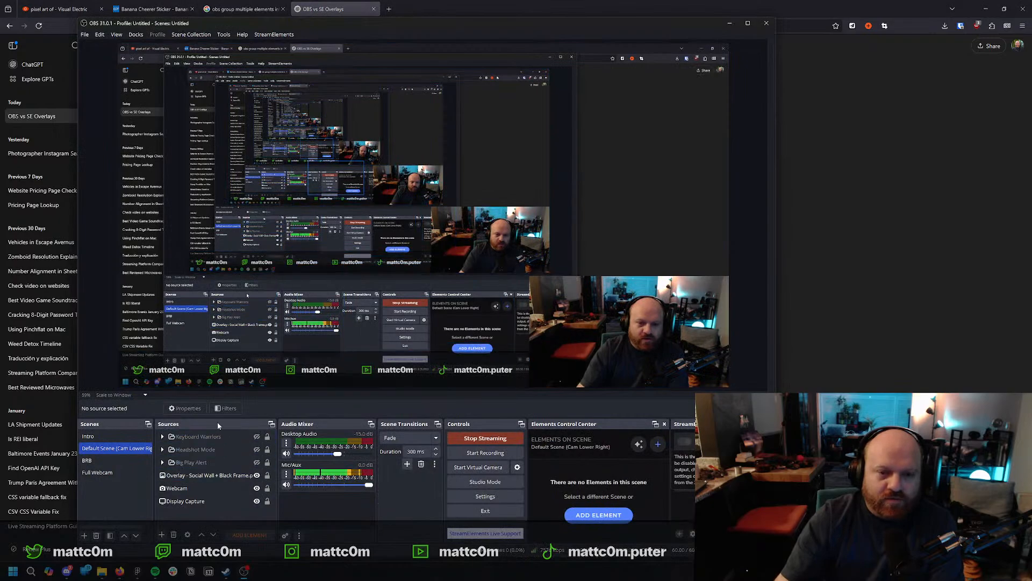
click(140, 571)
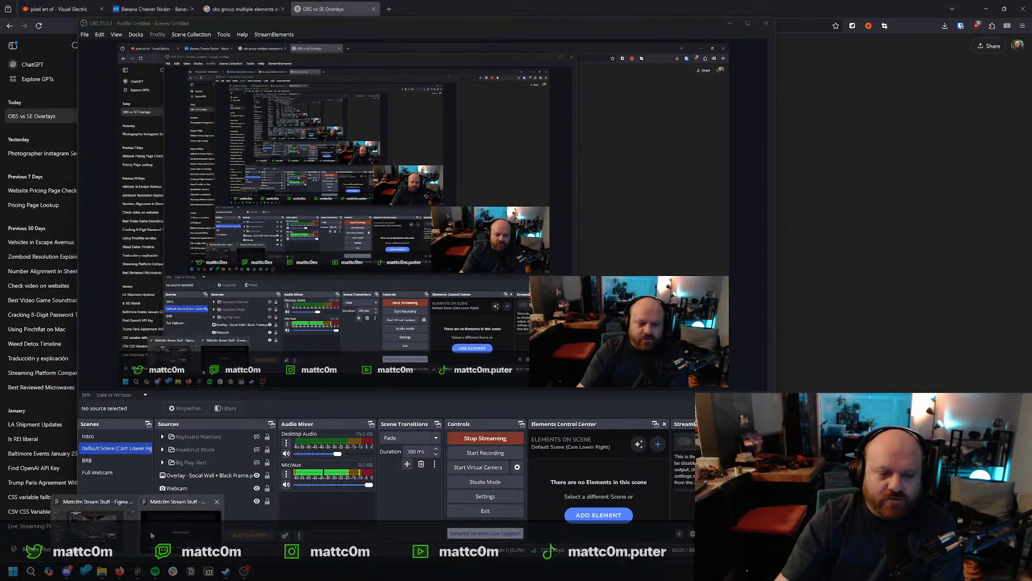
click(106, 526)
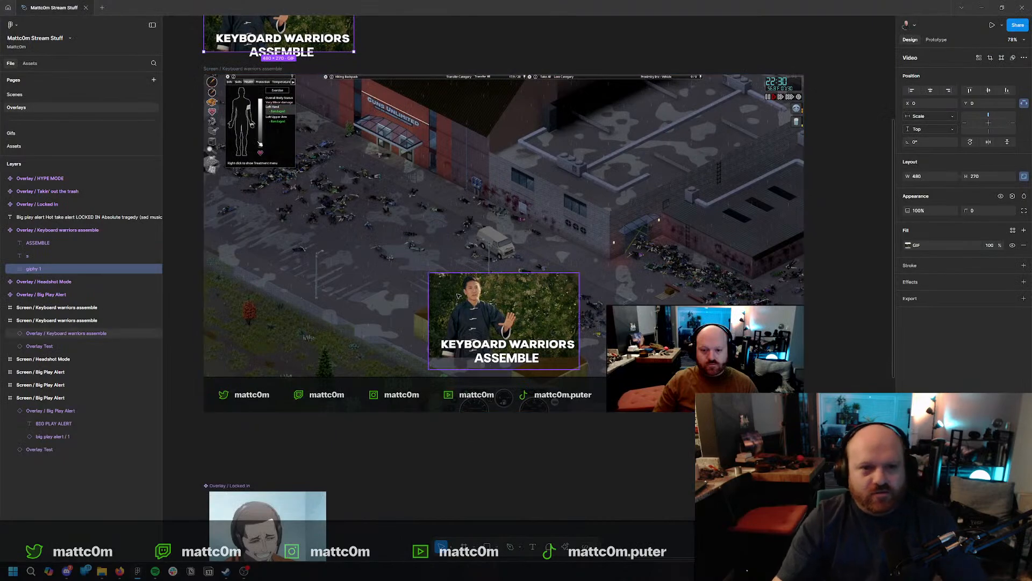
scroll(453, 311, down, 5)
scroll(398, 307, up, 5)
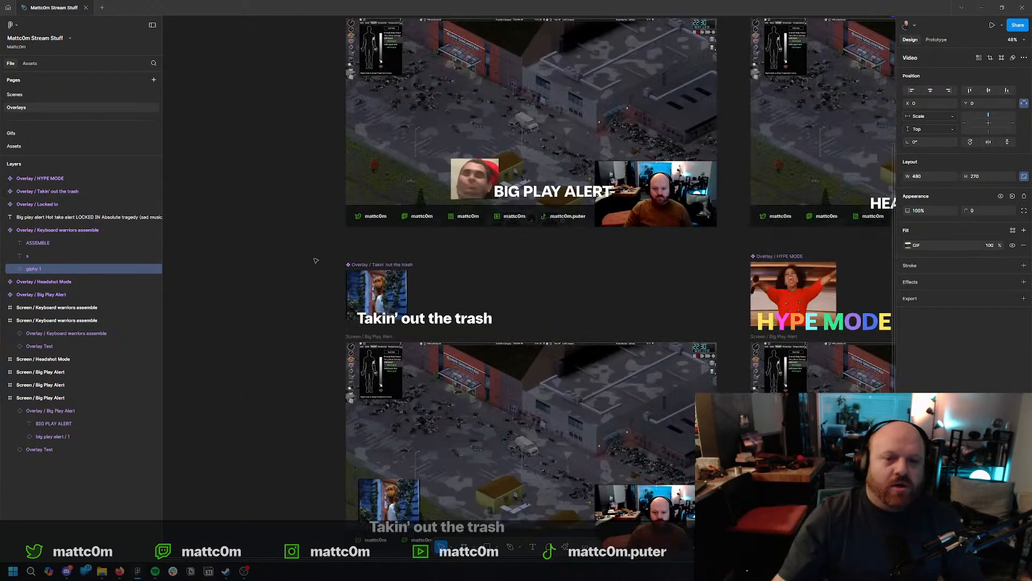
click(398, 308)
key(alt+Tab)
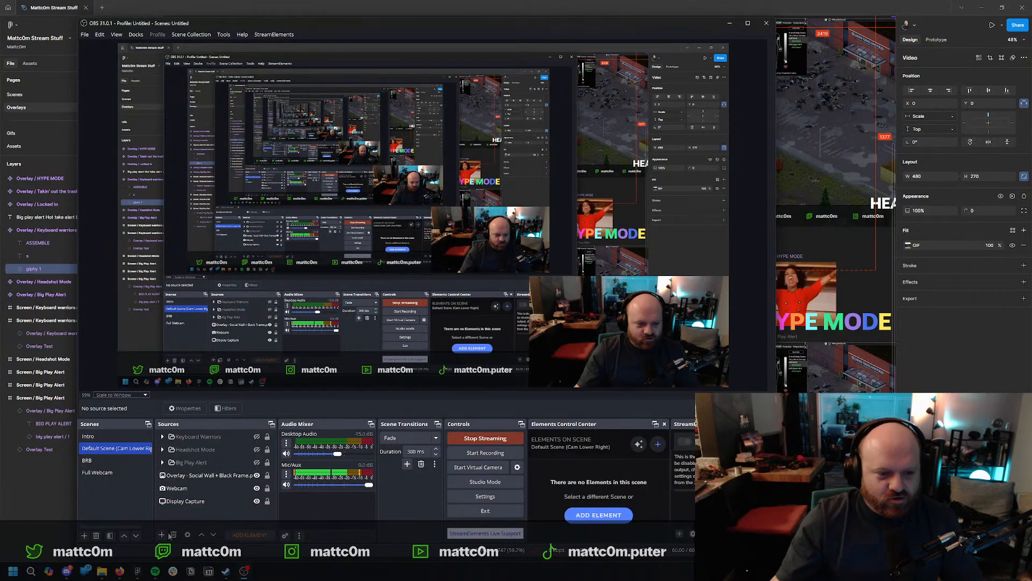
Expand the Headshot Mode group and copy its Headshot mode engage text source.
click(172, 436)
click(163, 437)
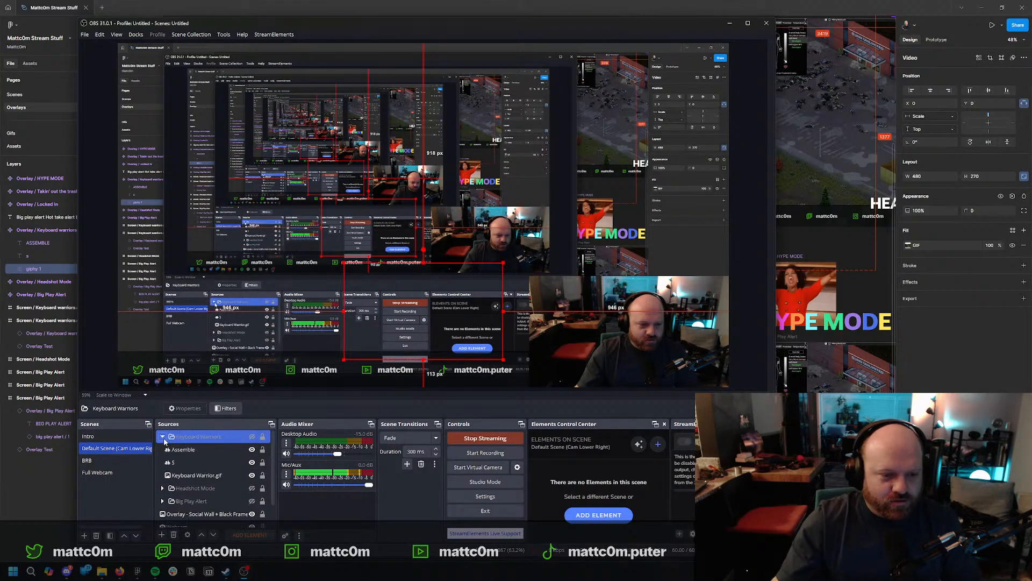
click(163, 437)
click(162, 450)
click(182, 462)
right_click(185, 462)
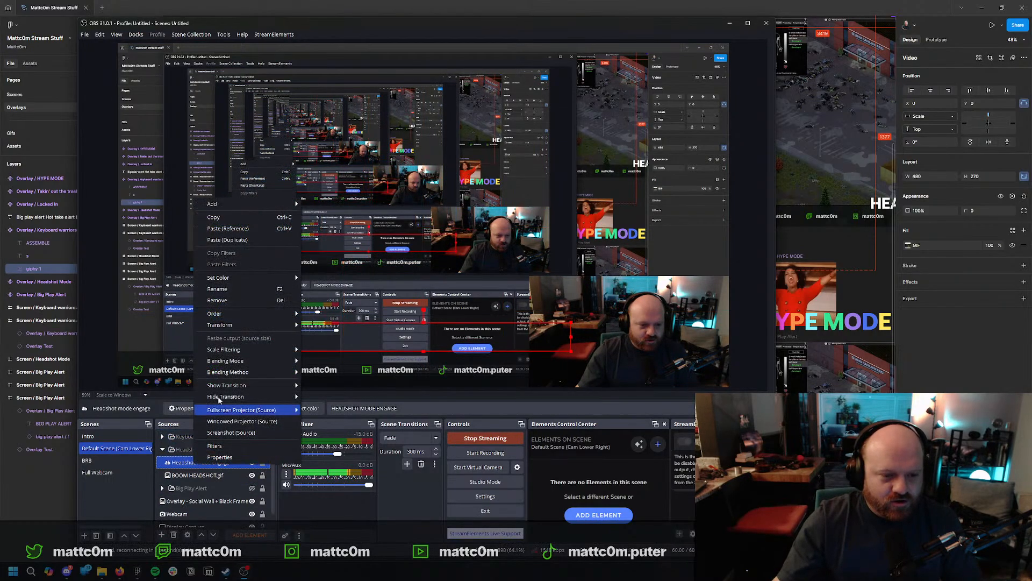
click(213, 218)
Collapse the Headshot Mode group, paste the copied caption as a duplicate above the groups, and shift it slightly on the canvas.
click(171, 450)
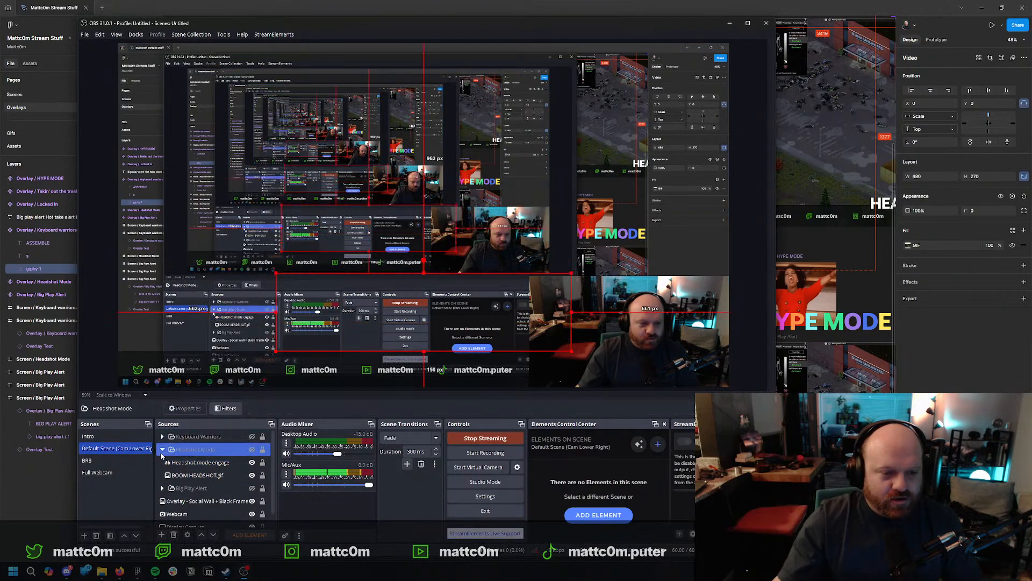
click(162, 449)
right_click(183, 440)
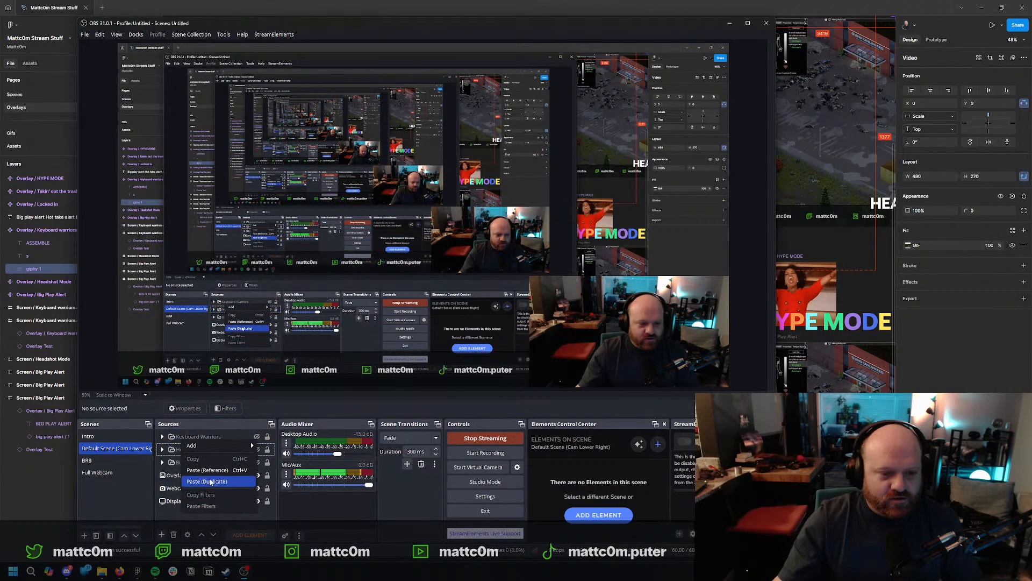
click(211, 482)
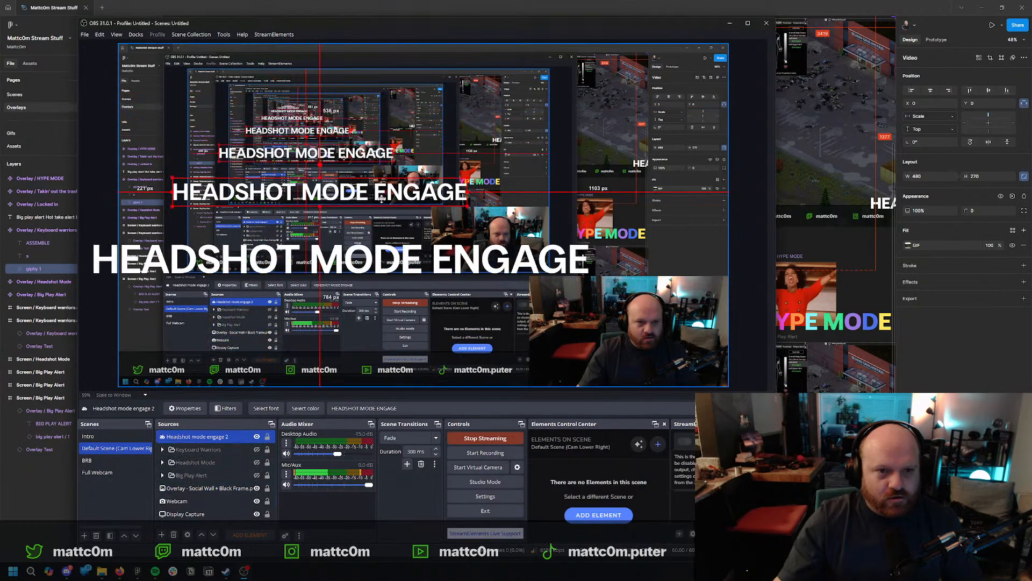
drag(382, 198, 373, 214)
click(372, 214)
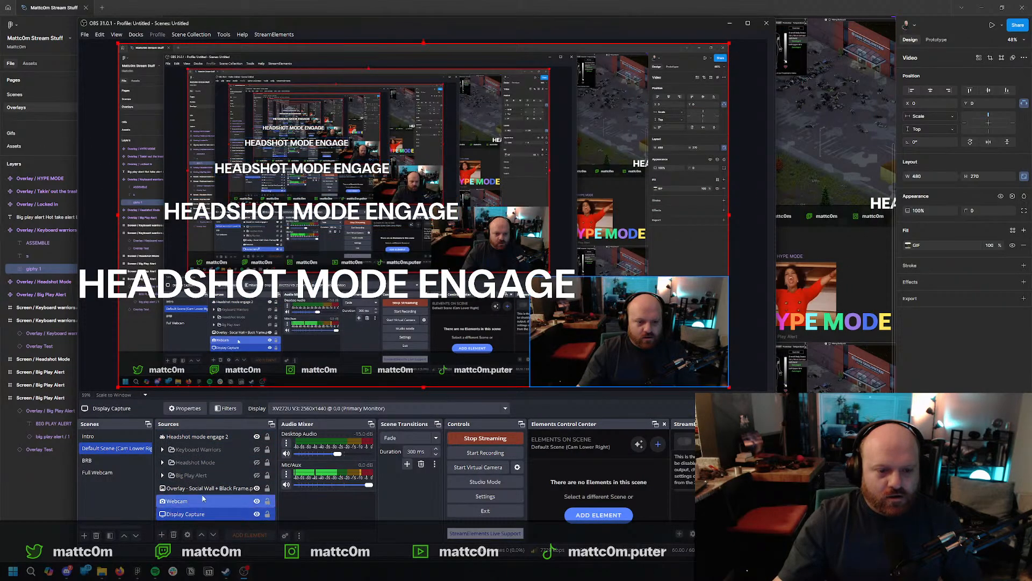
Change the duplicated caption's text to "Takin' out the trash" and move it just above the social bar, about 98 px from the canvas's left edge.
double_click(197, 436)
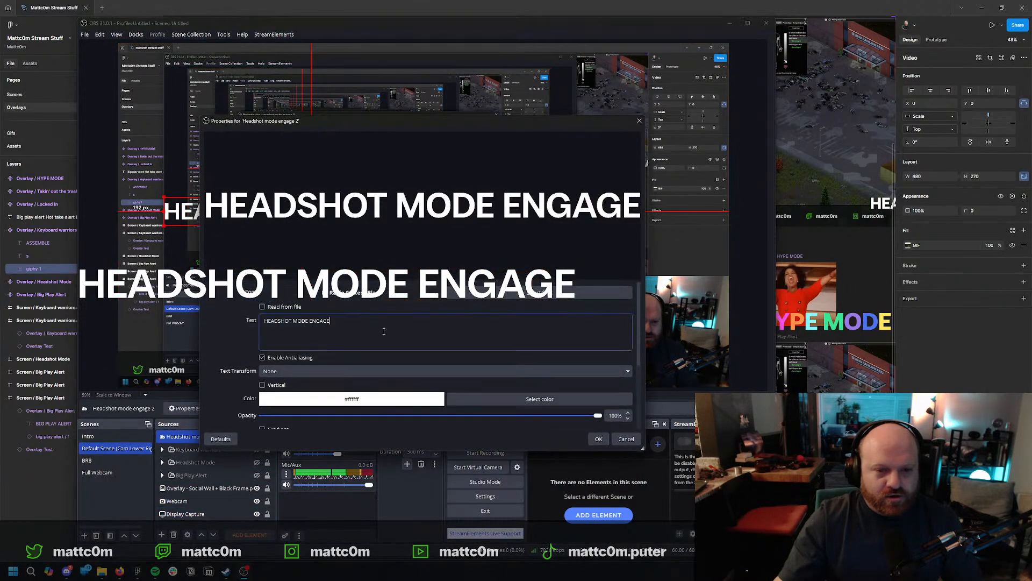
text(Takin' out the c)
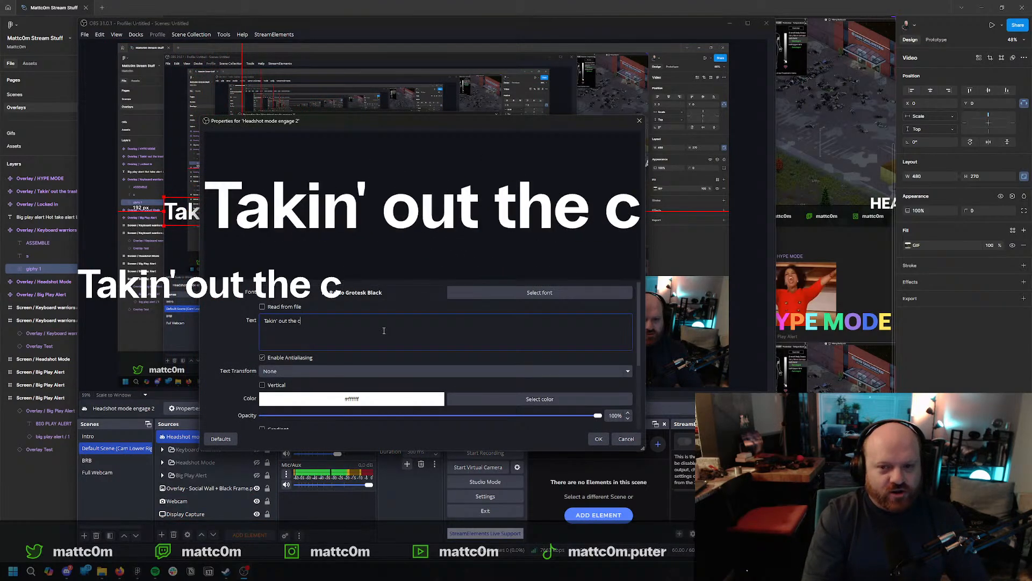
key(BackSpace)
text(trash)
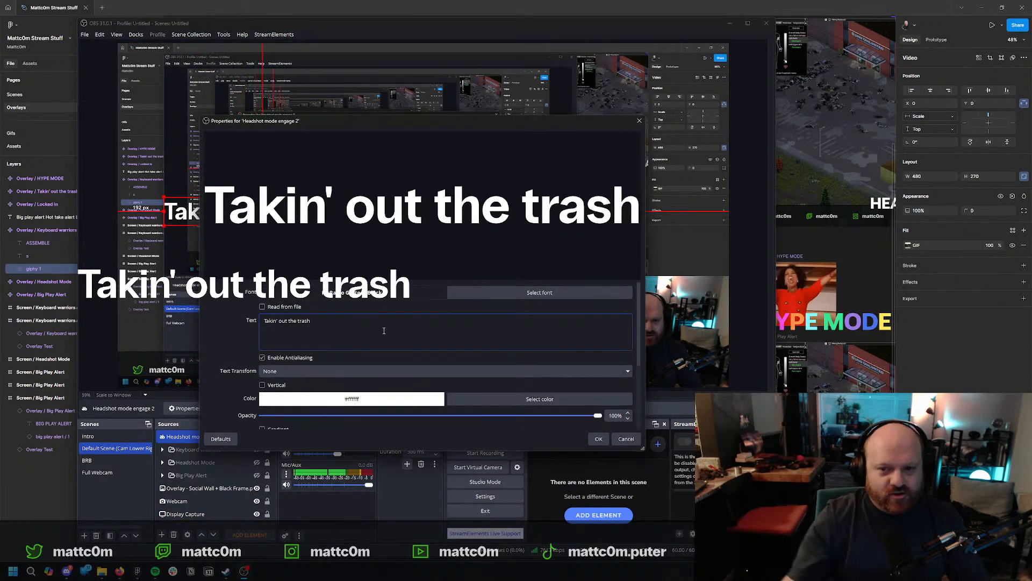
click(608, 438)
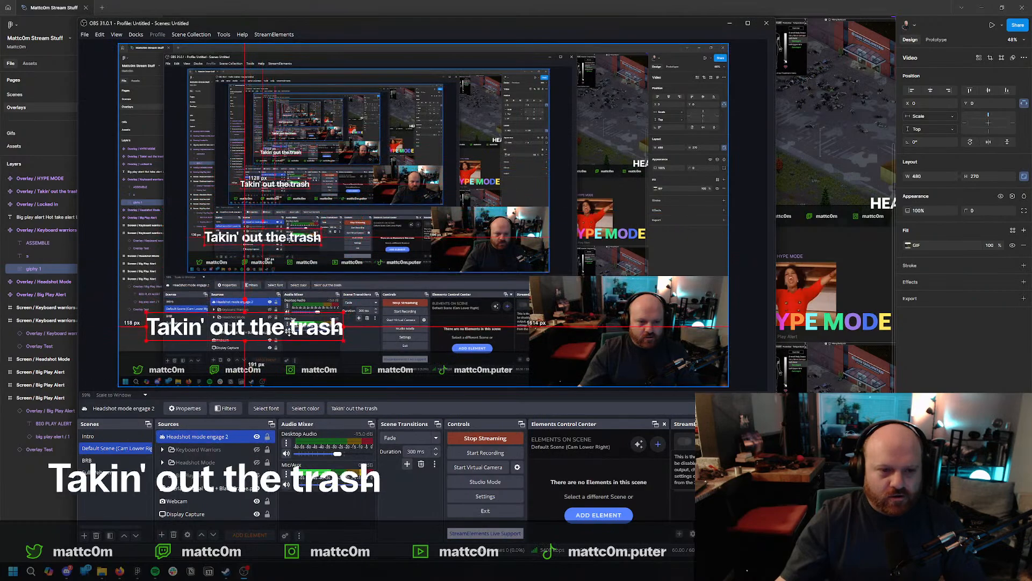
mouse_move(283, 340)
mouse_down()
mouse_move(263, 340)
mouse_move(283, 346)
mouse_up()
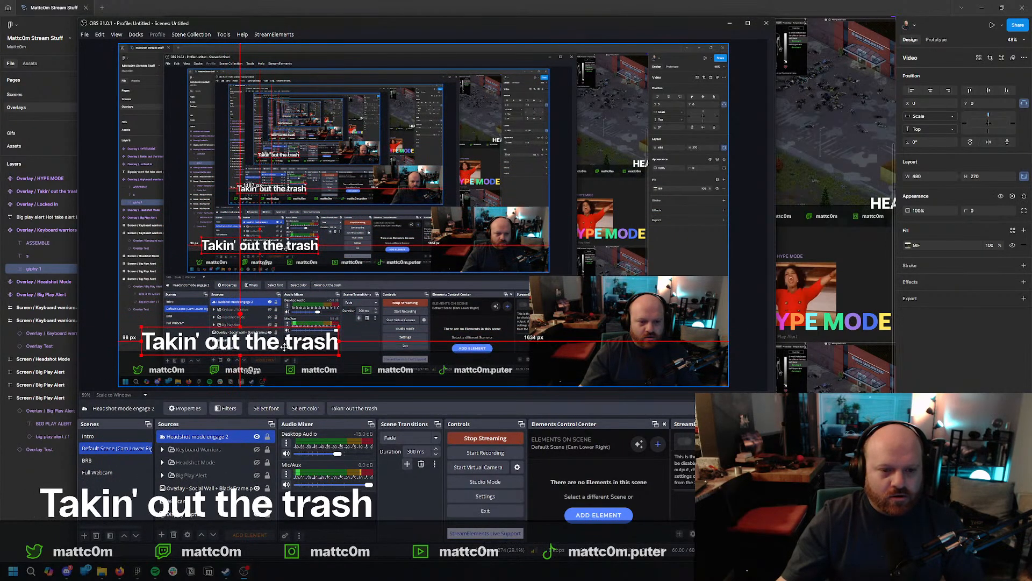
Add take out the trash.gif from the Overlays folder to the scene and place it directly below the new caption in the source order.
click(812, 292)
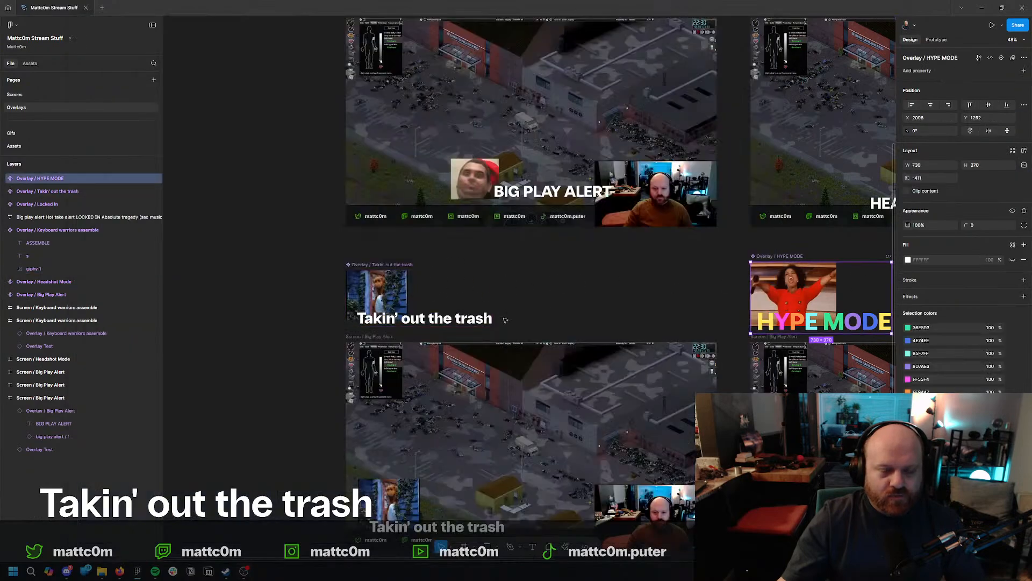
key(alt+Tab)
key(alt+Tab)
key(alt+Tab)
key(alt+Tab)
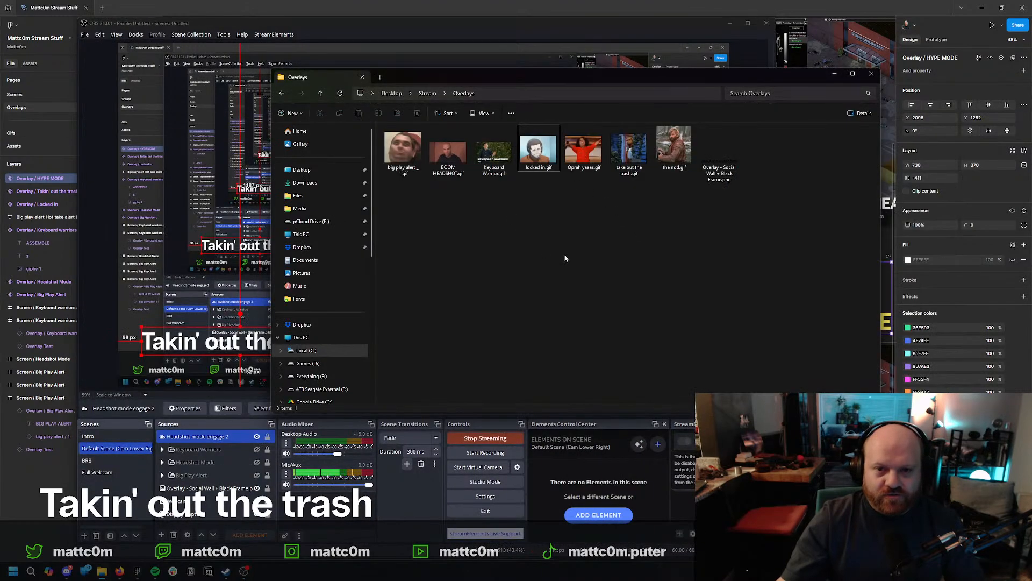
drag(629, 151, 231, 270)
drag(205, 437, 209, 454)
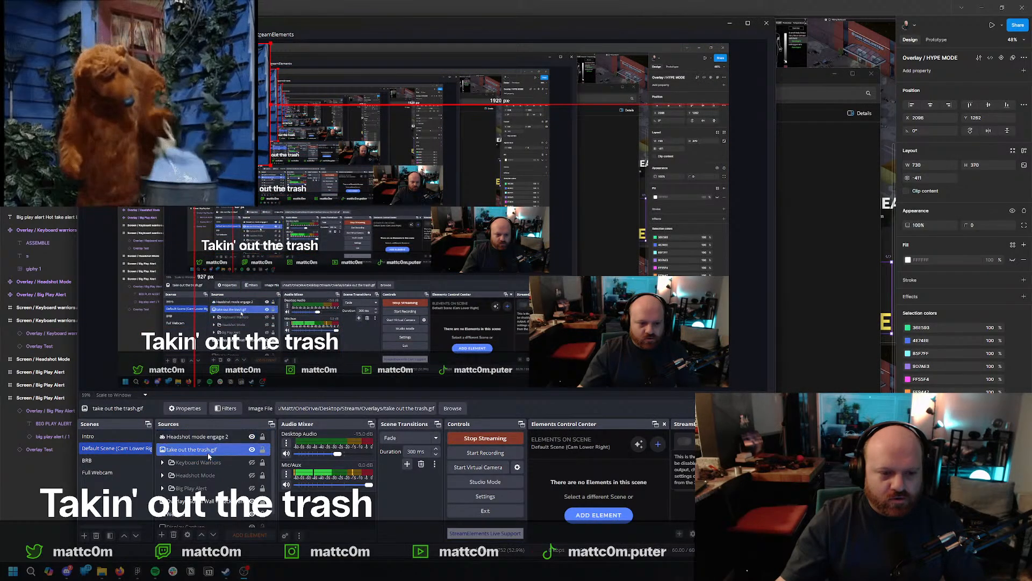
Move the trash GIF down behind the caption and group both sources as Takin' out the trash.
drag(179, 120, 194, 307)
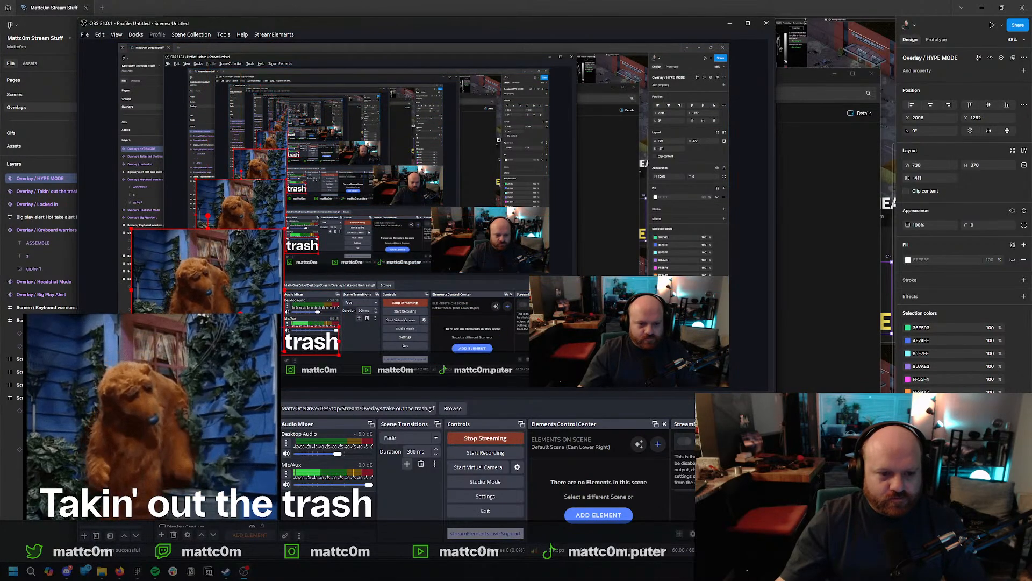
right_click(201, 164)
click(240, 183)
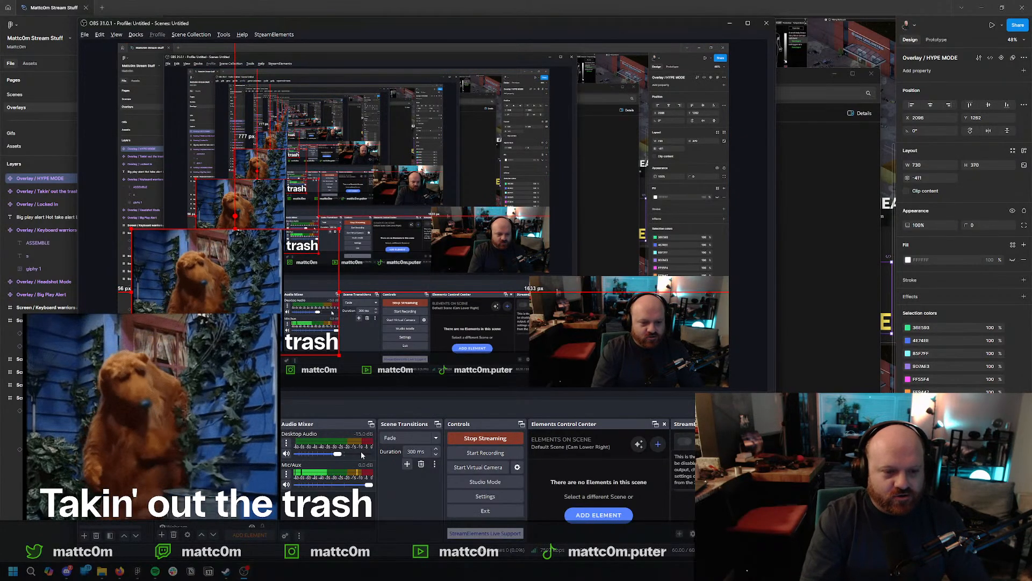
Review the caption's text properties without changes and try to rename its Headshot mode engage 2 source.
double_click(210, 450)
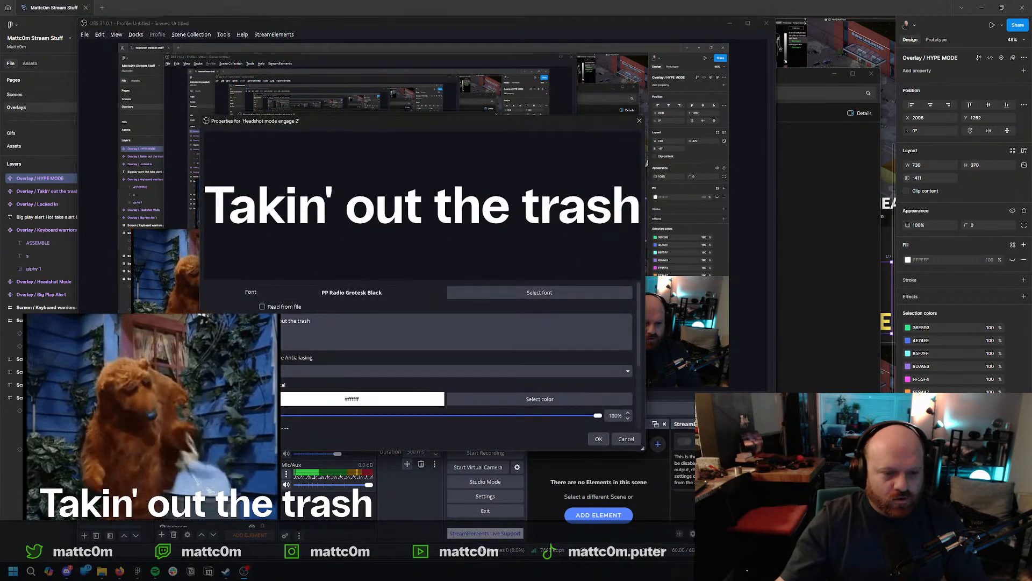
click(606, 440)
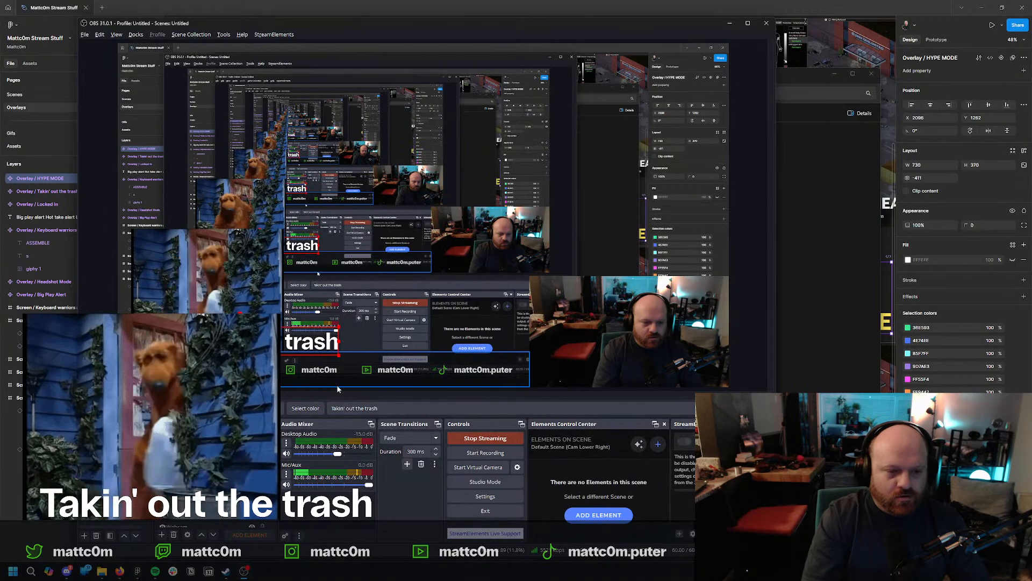
key(Return)
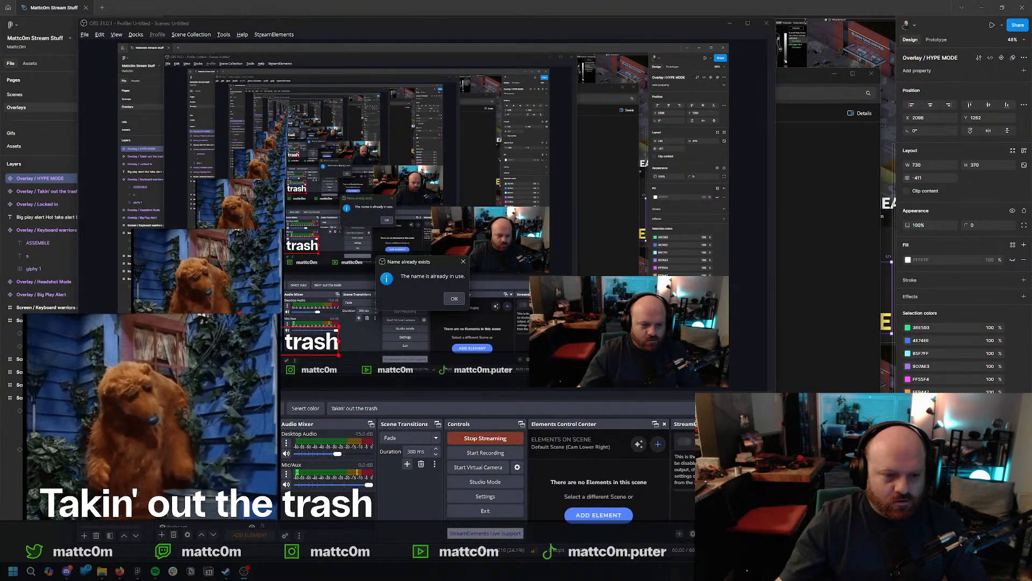
key(Return)
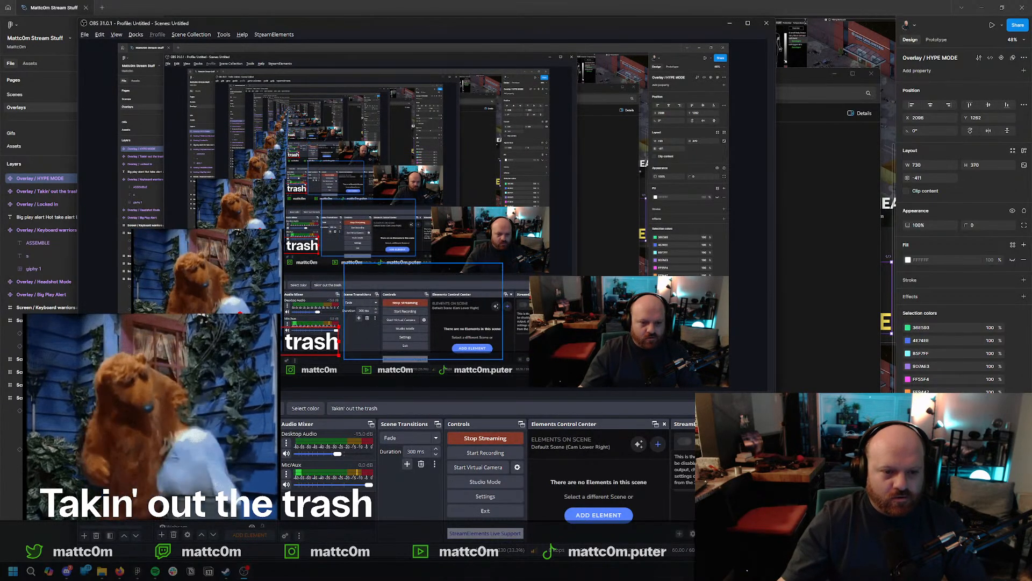
Select the finished Takin' out the trash group and hide it in the scene.
click(423, 311)
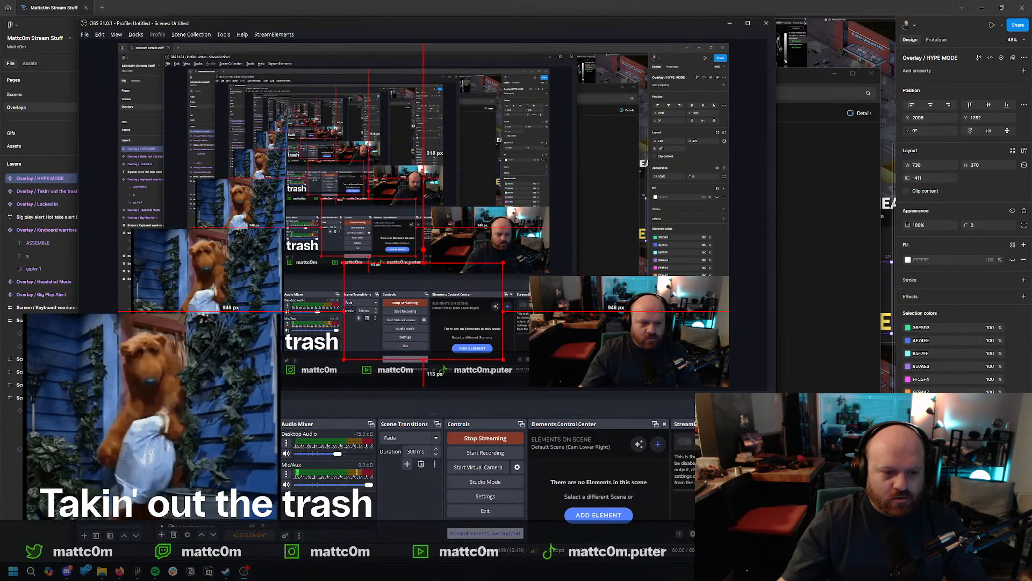
click(423, 312)
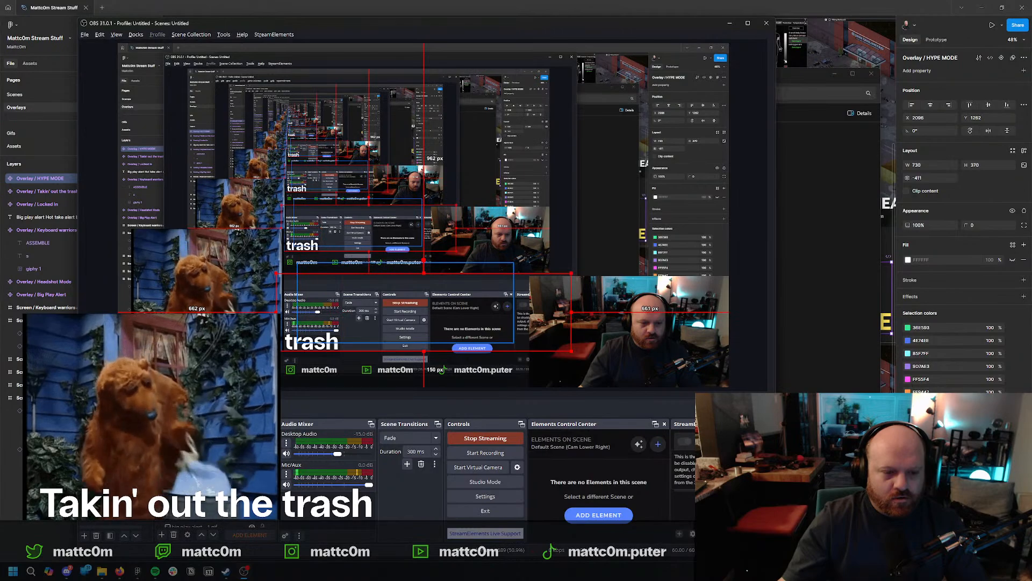
click(240, 340)
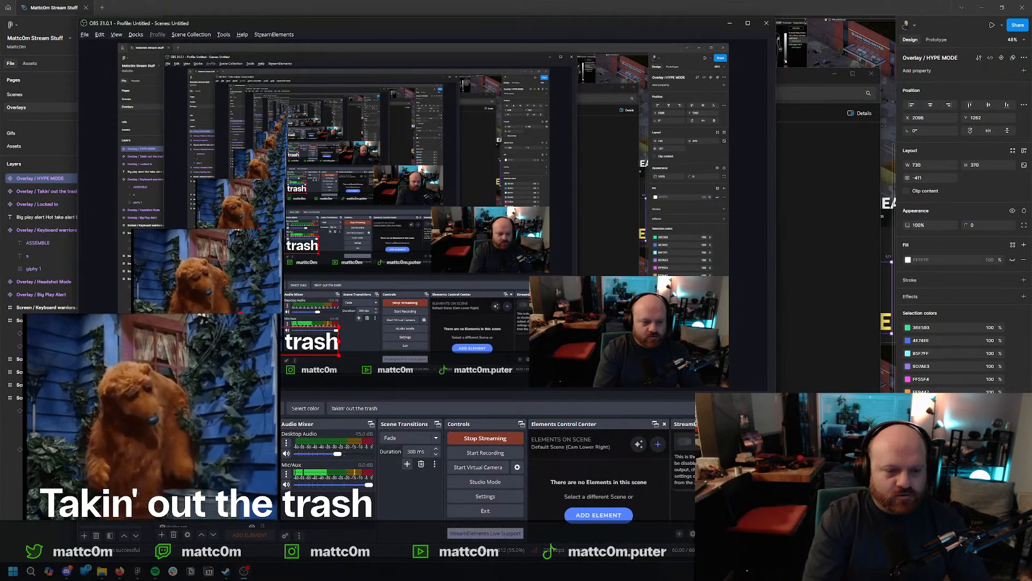
click(235, 292)
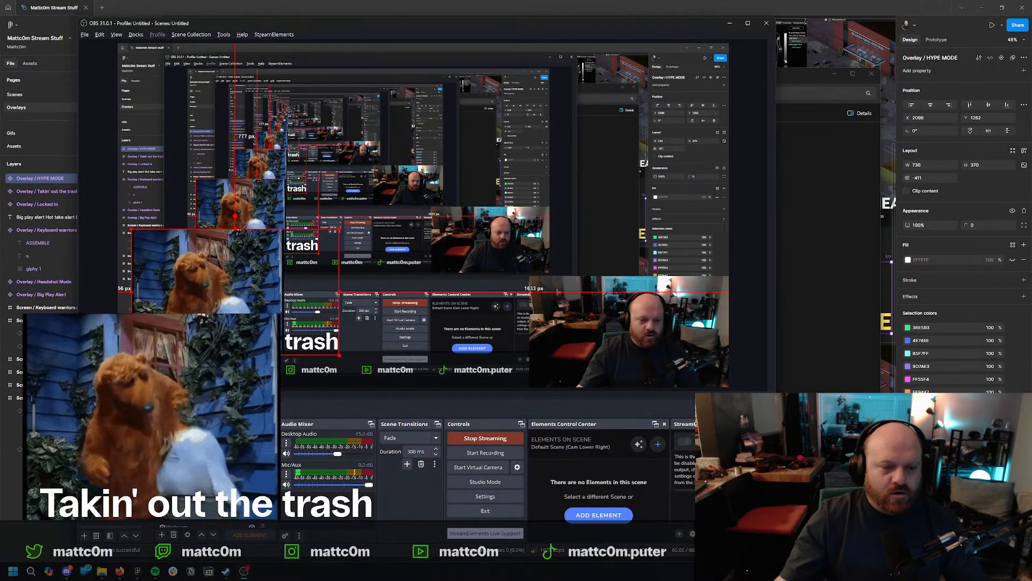
click(252, 436)
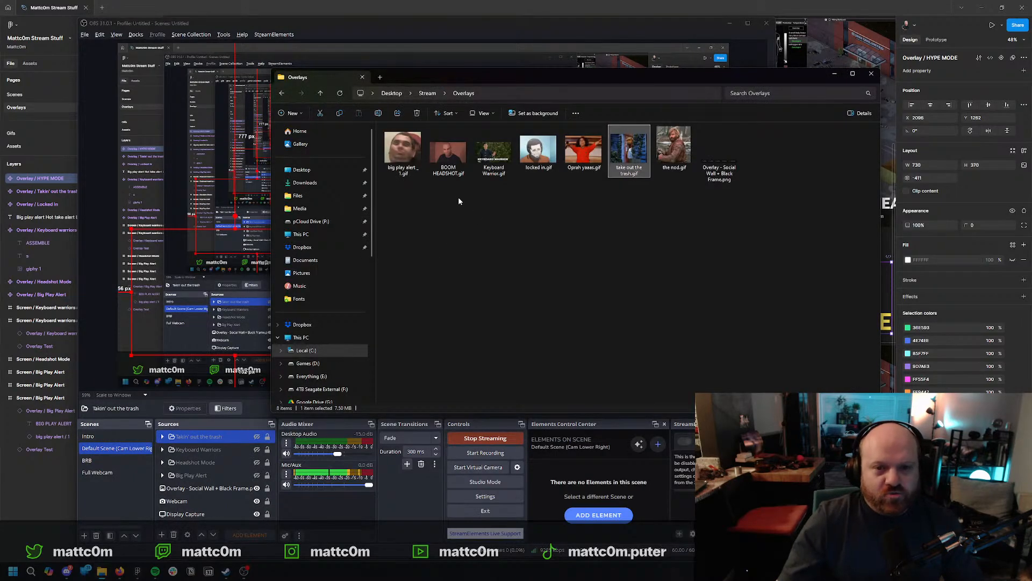
Switch to Figma and try to copy the multicoloured HYPE MODE text in the lower mockup as a PNG.
click(420, 3)
scroll(653, 300, right, 5)
scroll(654, 299, down, 3)
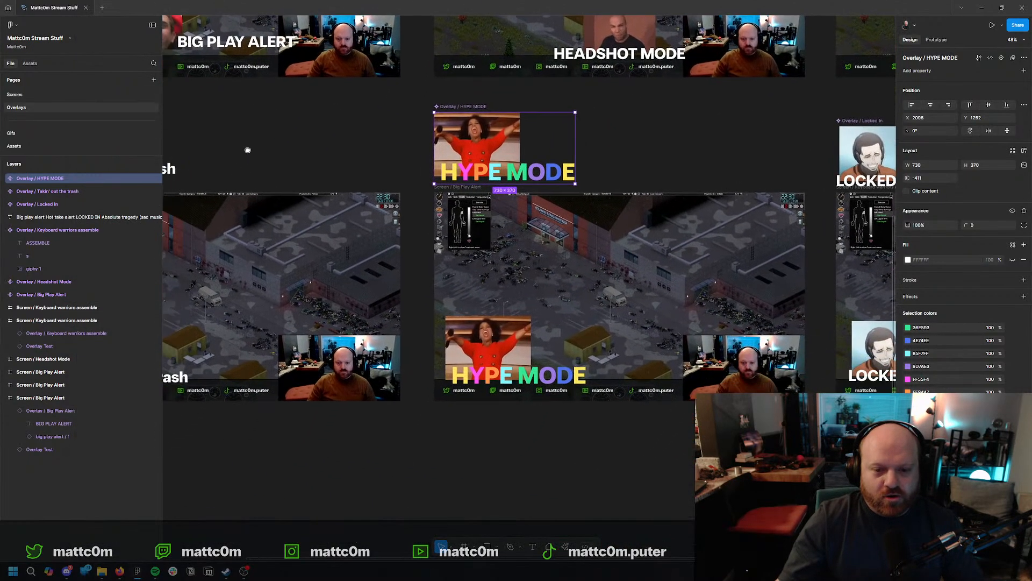
ctrl+click(534, 365)
right_click(538, 350)
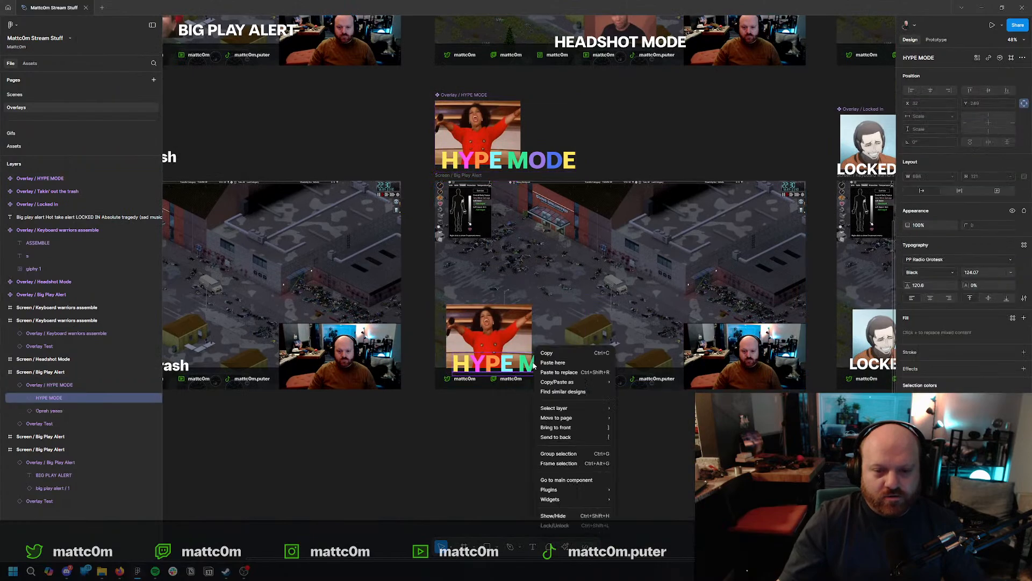
mouse_move(603, 382)
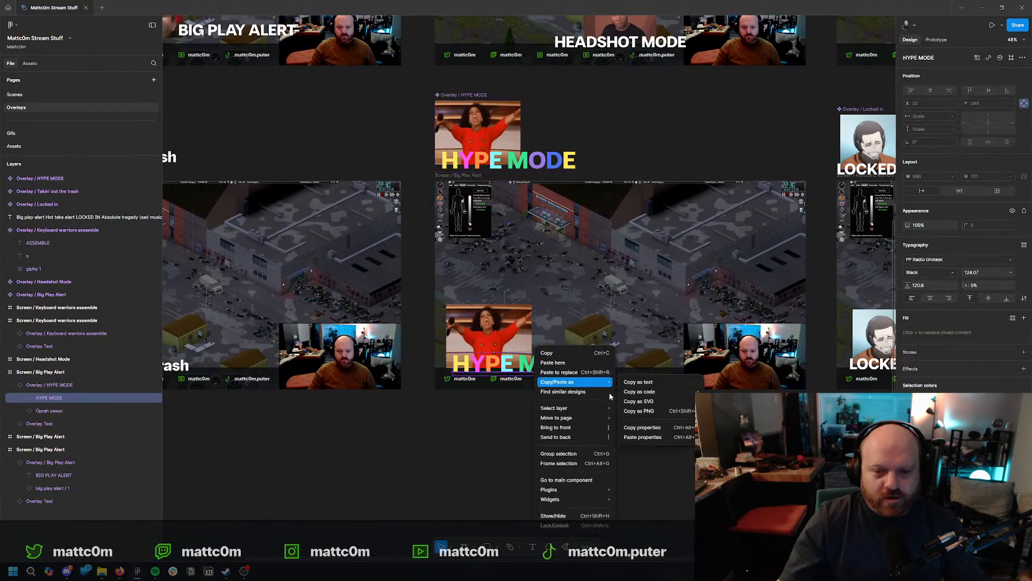
click(656, 411)
Switch to OBS, paste the copied source into the scene, and remove the resulting Headshot mode engage caption.
key(alt+Tab)
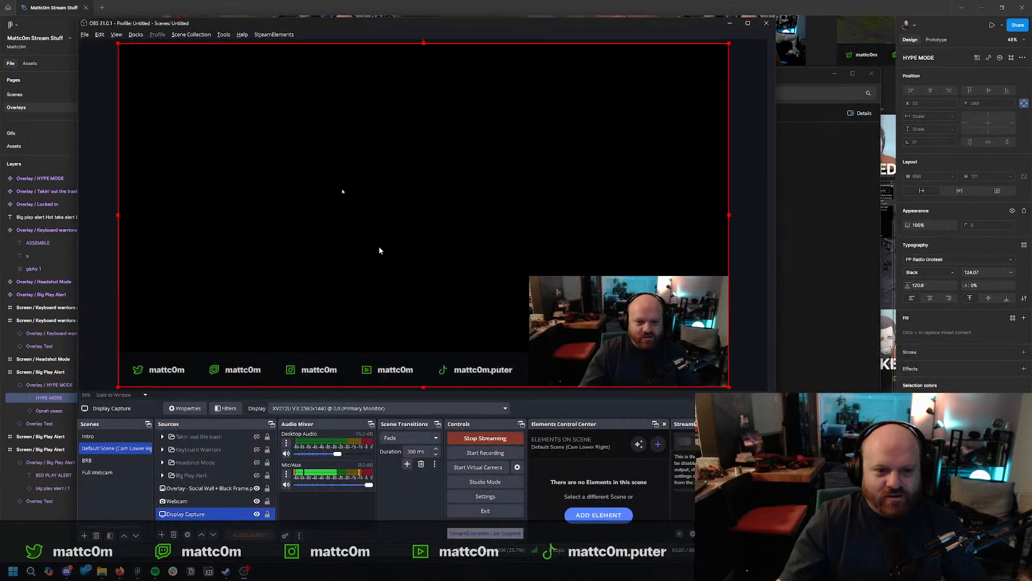
key(ctrl+v)
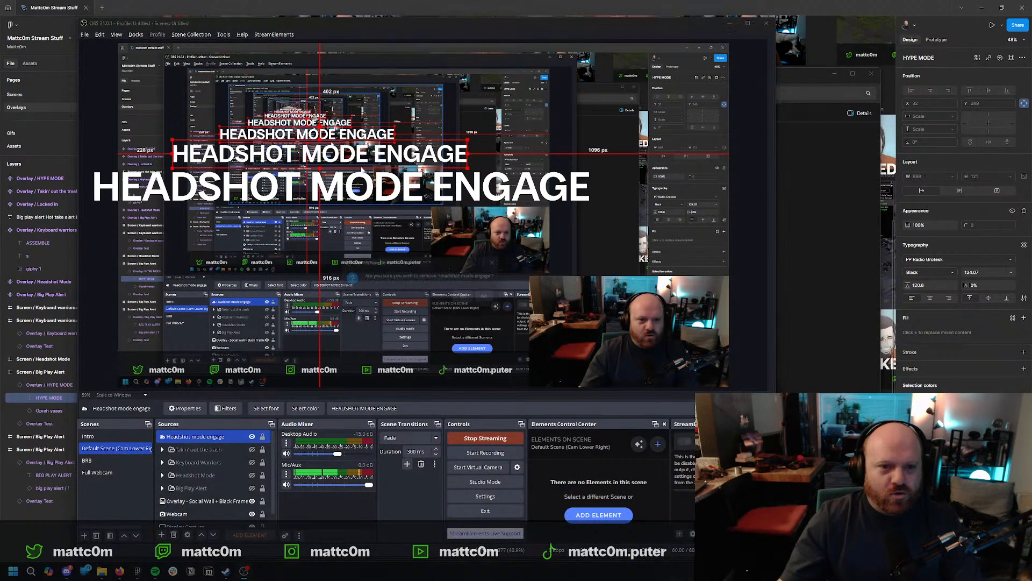
click(469, 301)
Return to Figma and copy the HYPE MODE text as SVG.
key(alt+Tab)
key(alt+Tab)
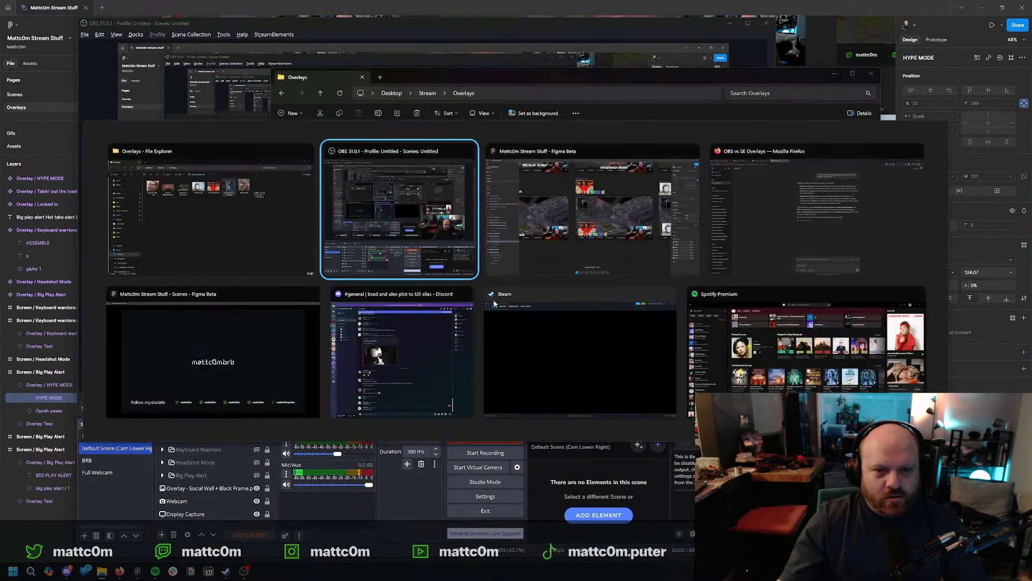
key(alt+Tab)
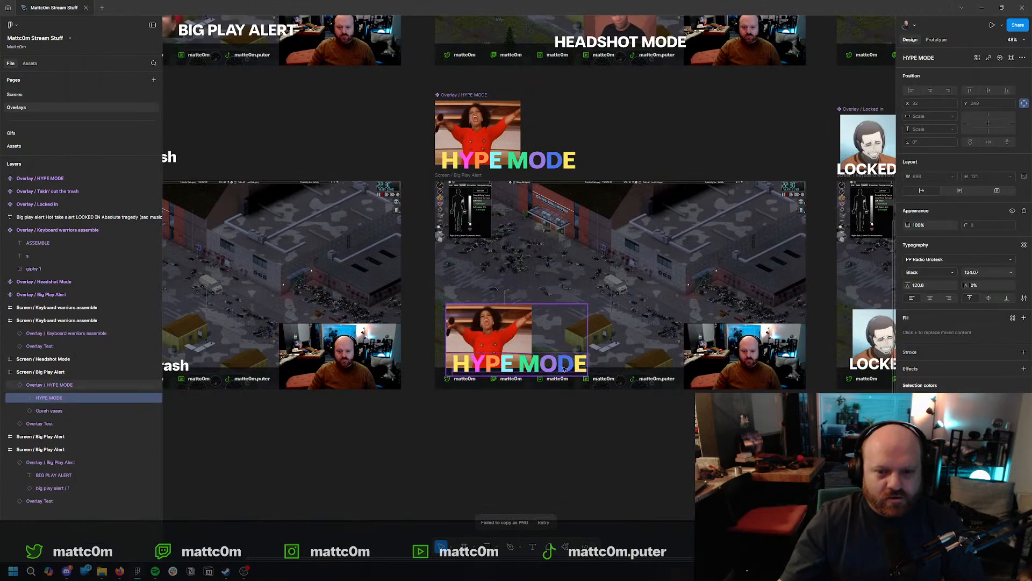
right_click(567, 347)
mouse_move(618, 381)
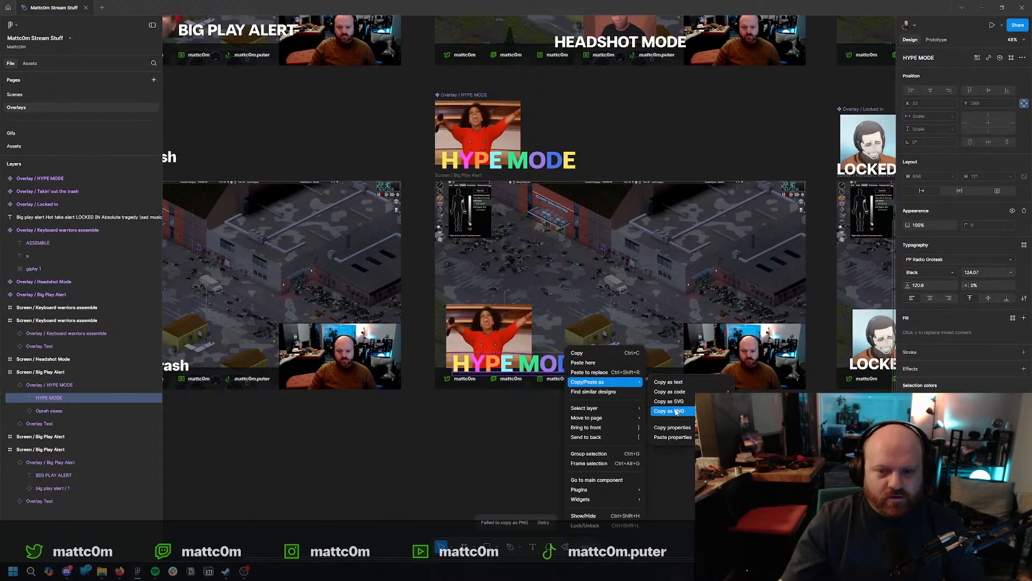
click(679, 402)
key(alt+Tab)
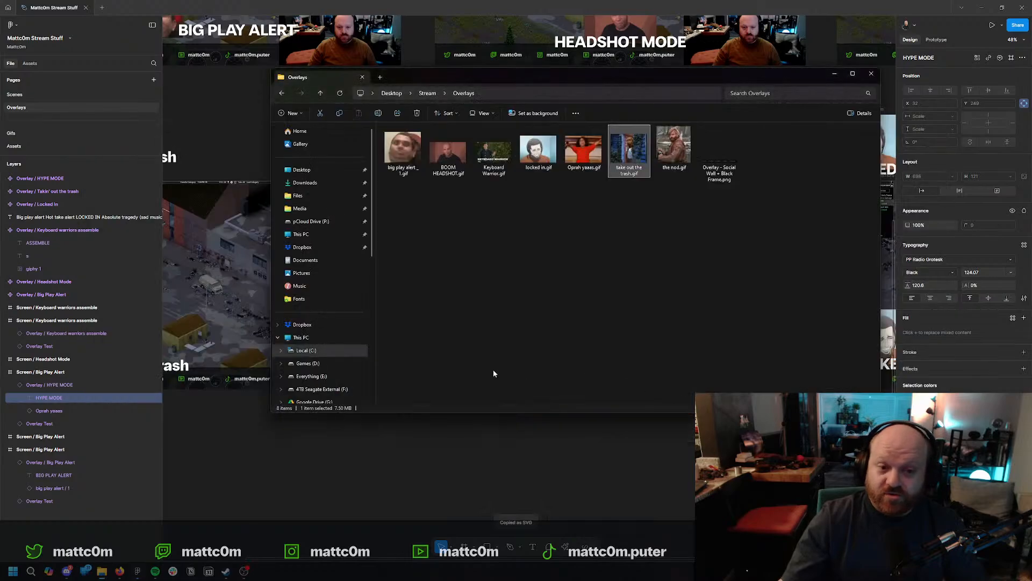
key(alt+Tab)
key(Tab)
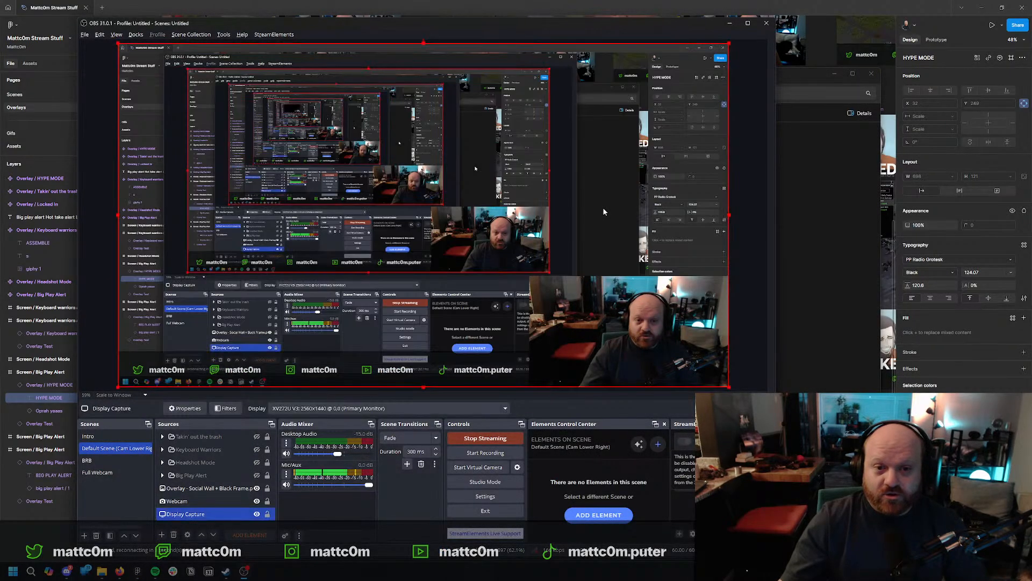
key(alt+Tab)
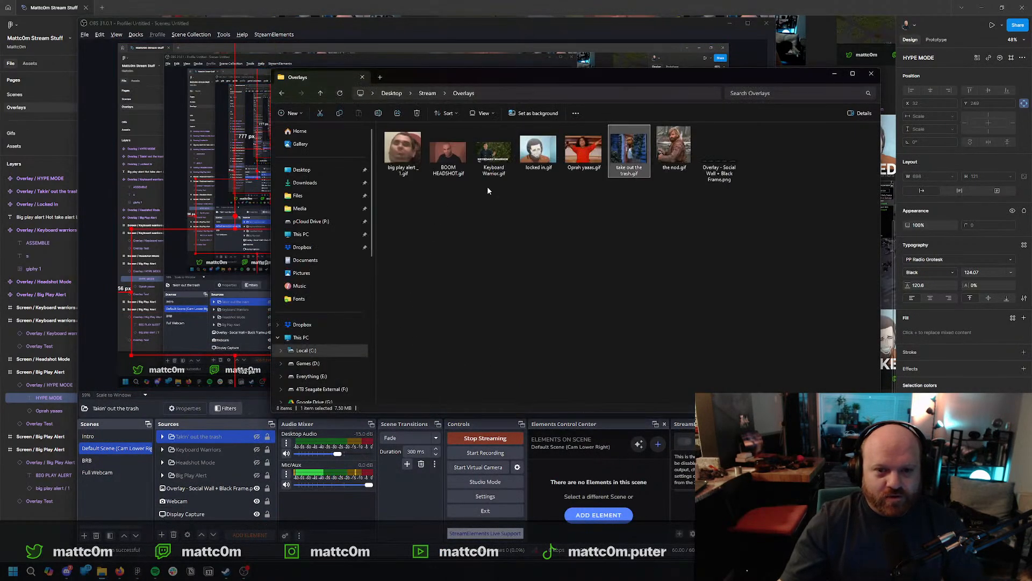
key(alt+Tab)
key(alt+Tab)
key(alt+Tab)
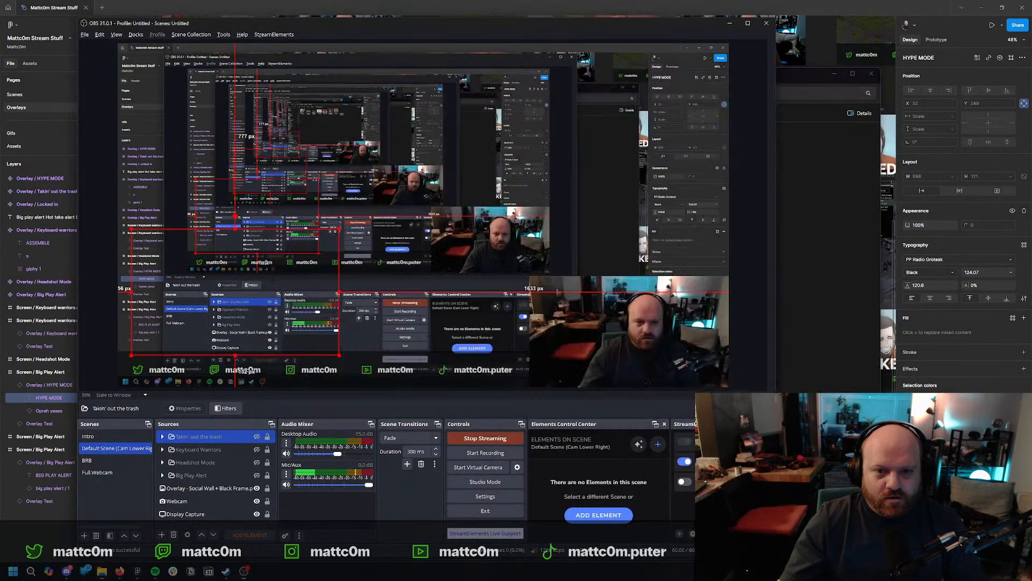
Go back to Figma, reselect the HYPE MODE text inside its overlay, and copy it as a PNG.
key(alt+Tab)
key(Tab)
key(Escape)
click(520, 360)
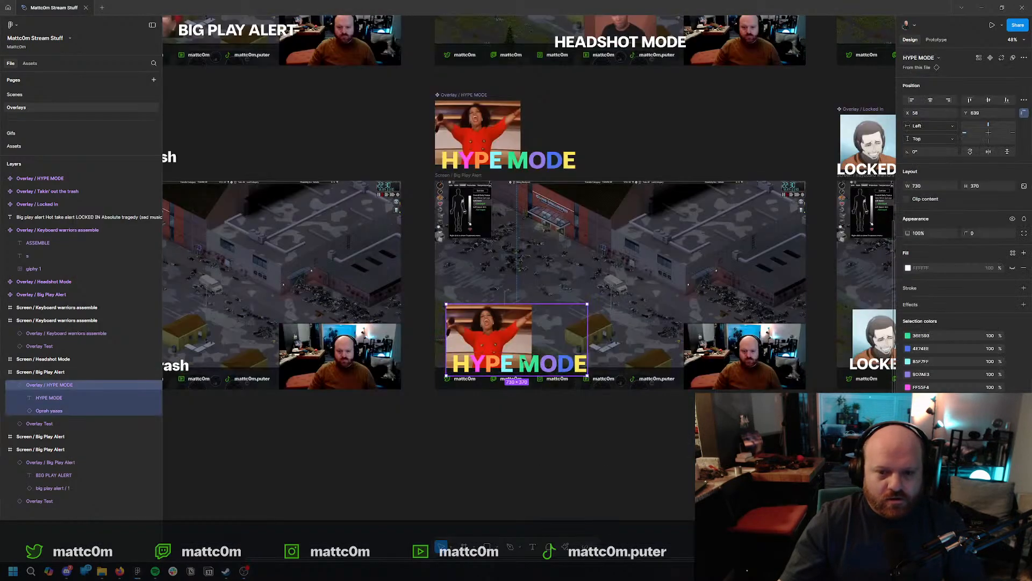
double_click(506, 365)
right_click(508, 349)
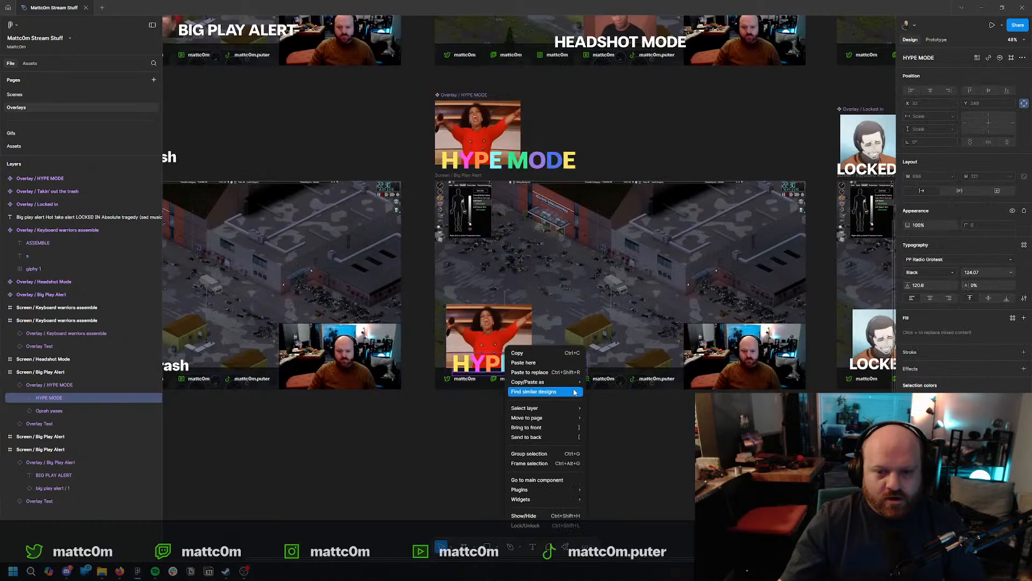
mouse_move(575, 382)
click(613, 410)
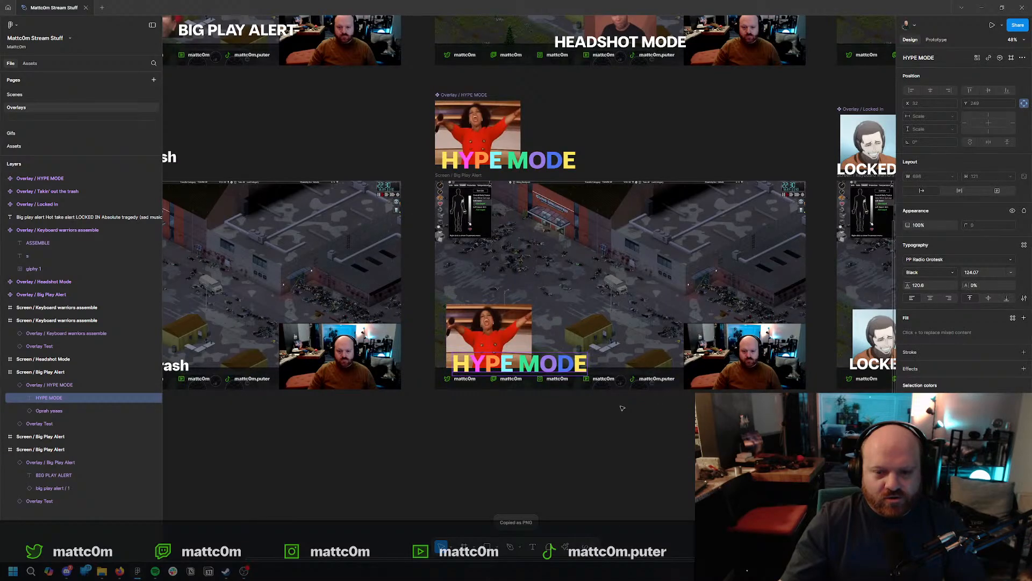
click(622, 408)
key(alt+Tab)
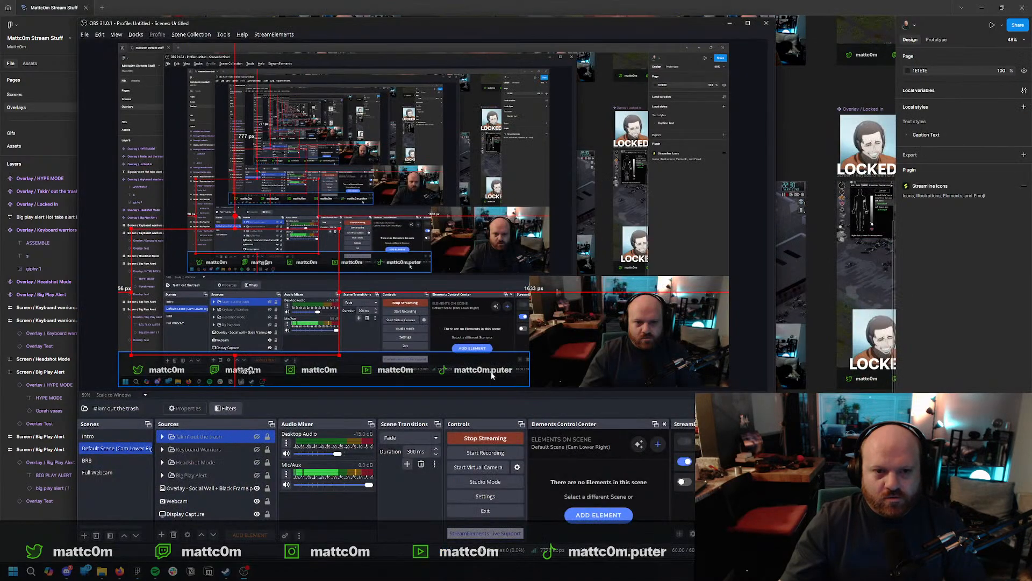
key(alt+Tab)
key(Tab)
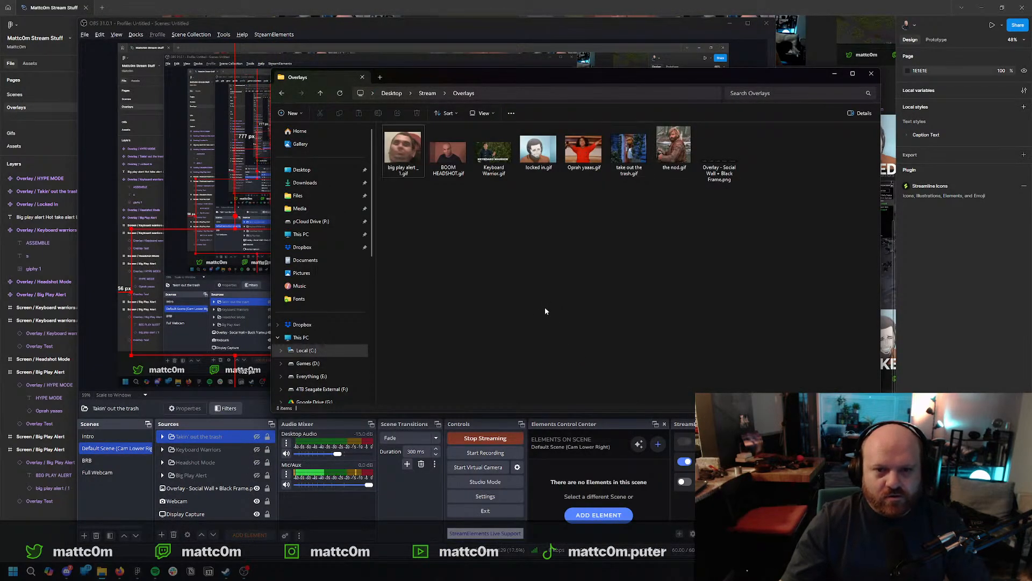
Export the HYPE MODE text from Figma into the Overlays folder as HYPE MODE.svg.
key(alt+Tab)
click(513, 365)
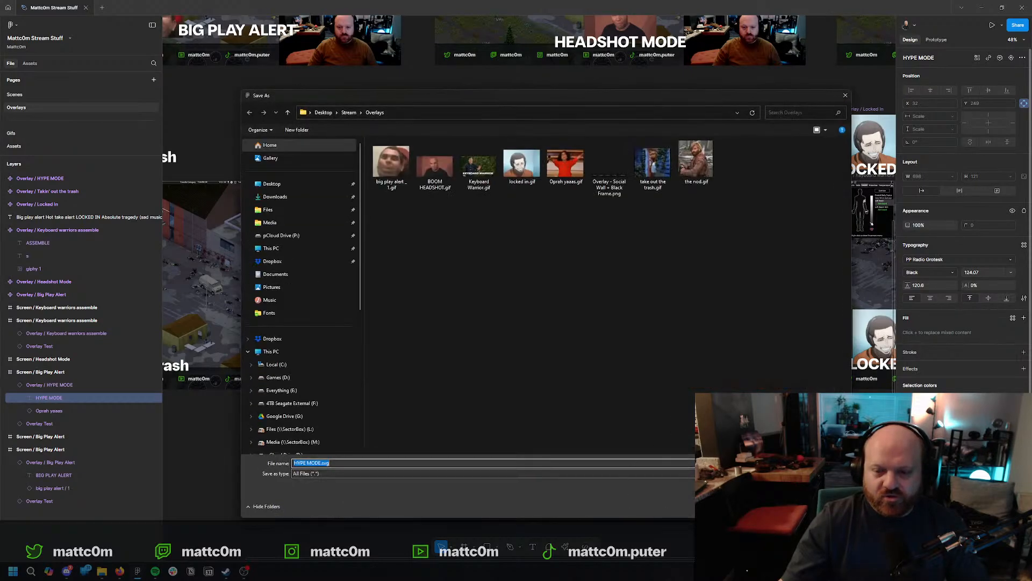
key(Return)
Try to add HYPE MODE.svg from the Overlays folder to the OBS scene.
key(alt+Tab)
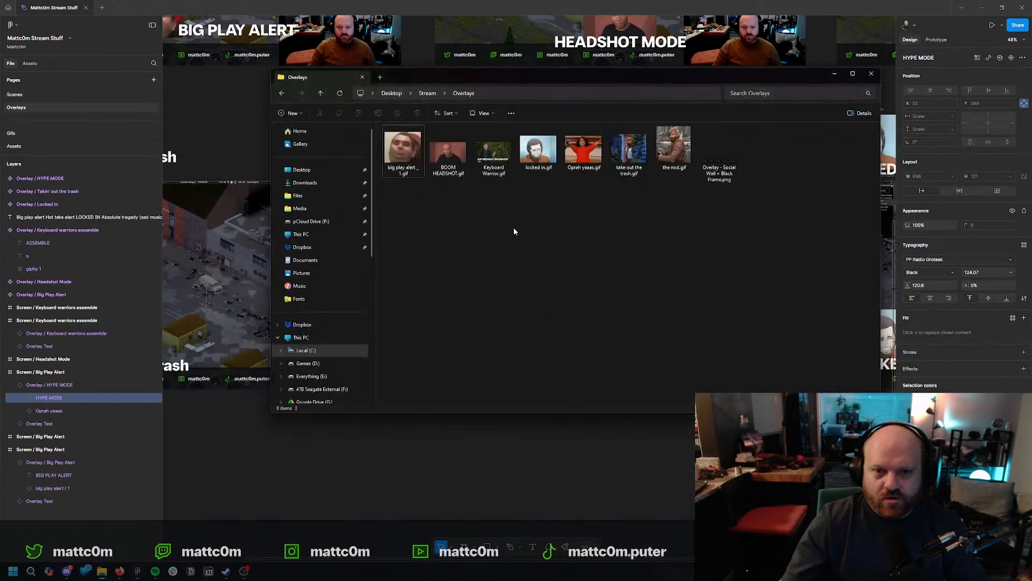
key(alt+Tab)
key(alt+Tab)
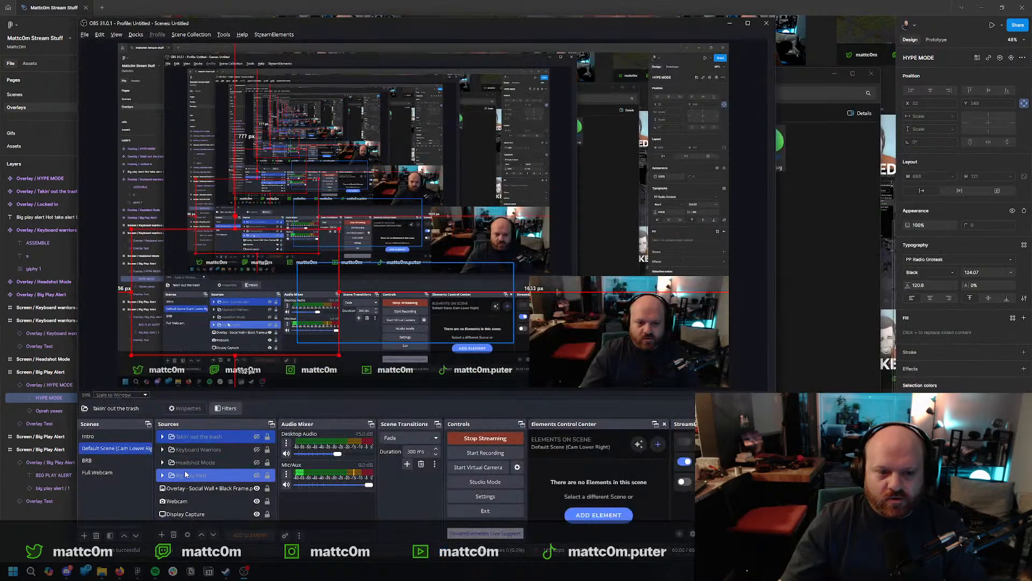
key(alt+Tab)
drag(764, 148, 222, 302)
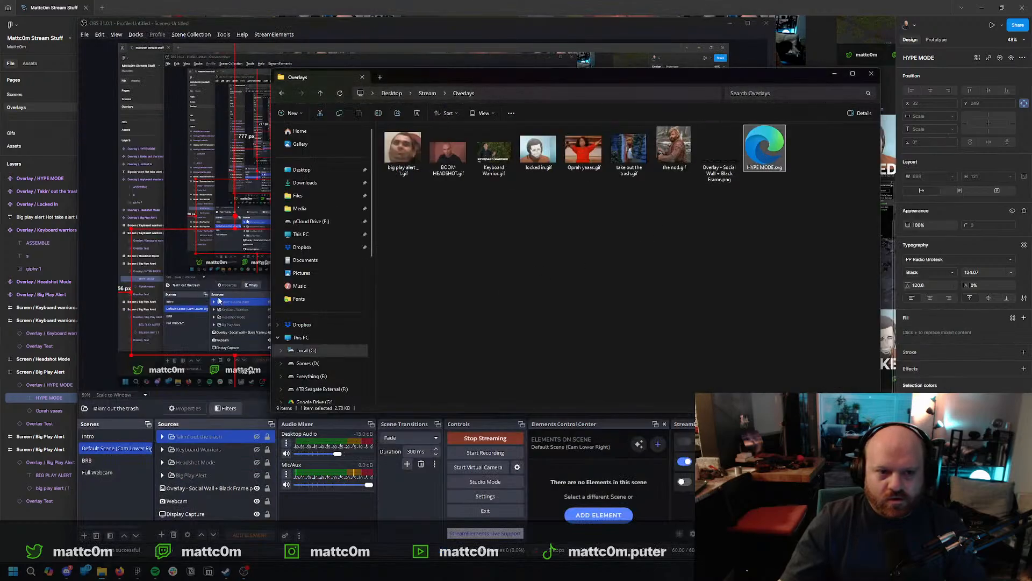
click(226, 310)
Switch to Figma and try scaling the HYPE MODE screen frame to 2560 by 1440.
key(alt+Tab)
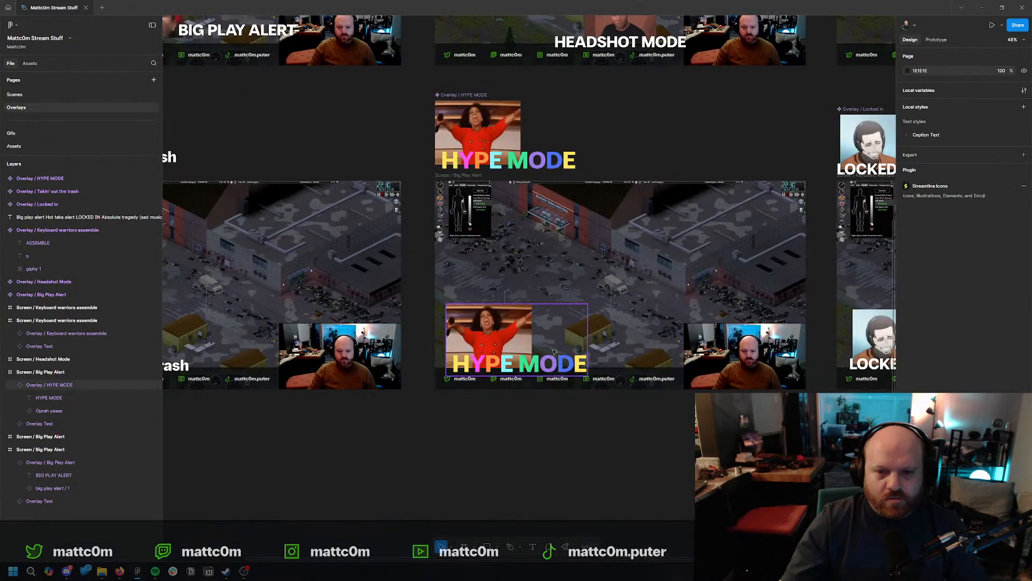
drag(487, 225, 360, 204)
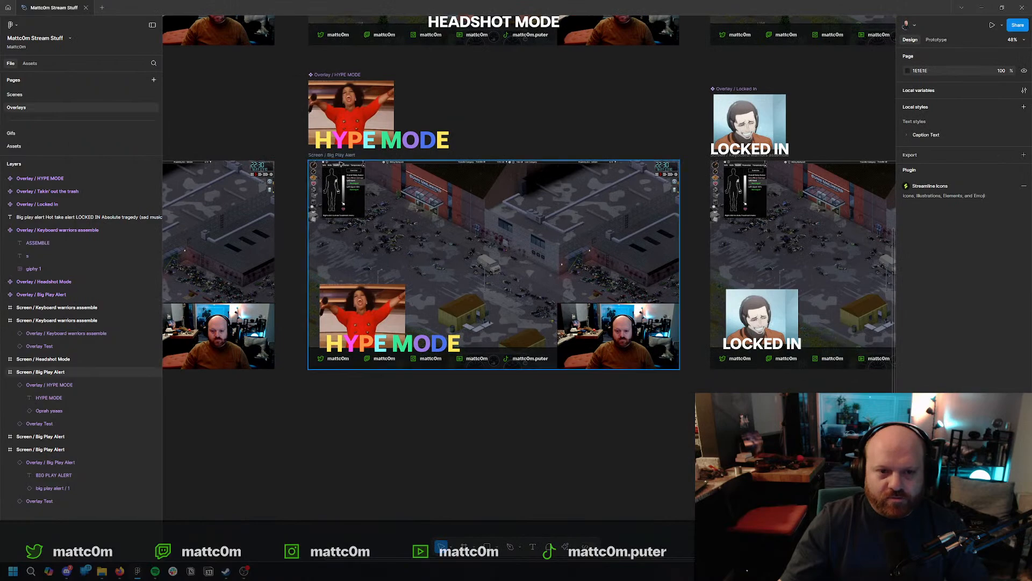
click(381, 168)
key(k)
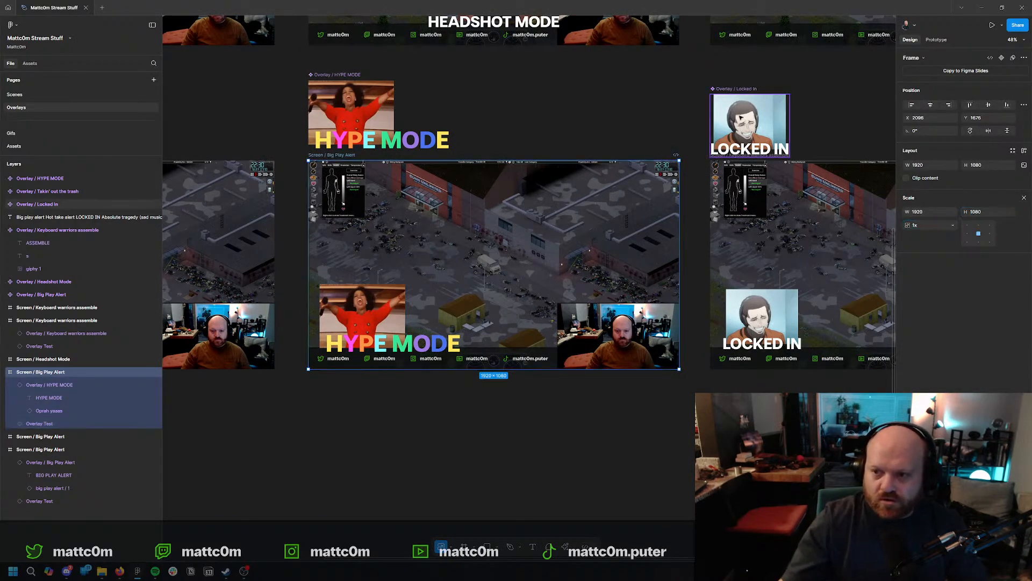
key(Return)
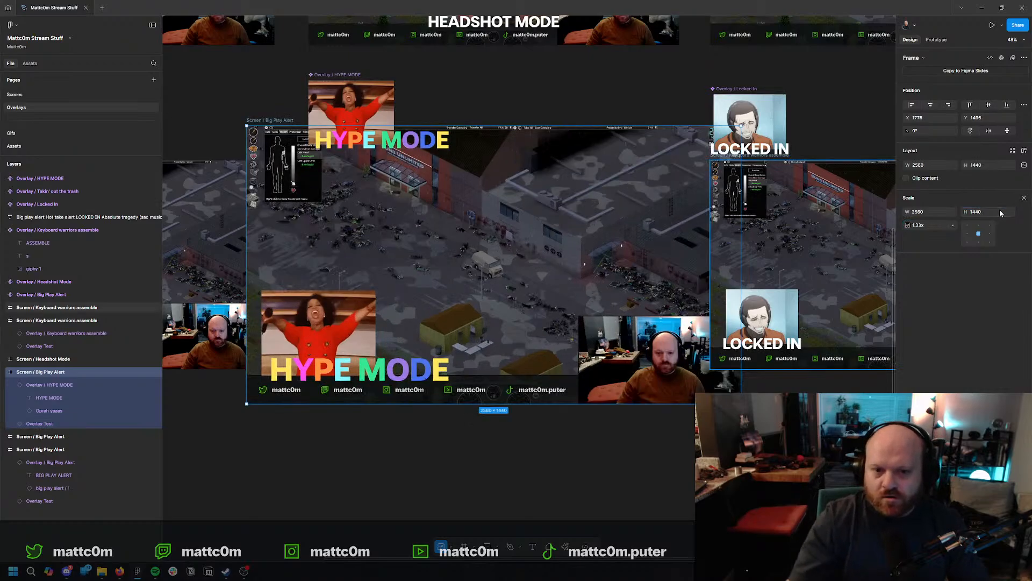
double_click(361, 372)
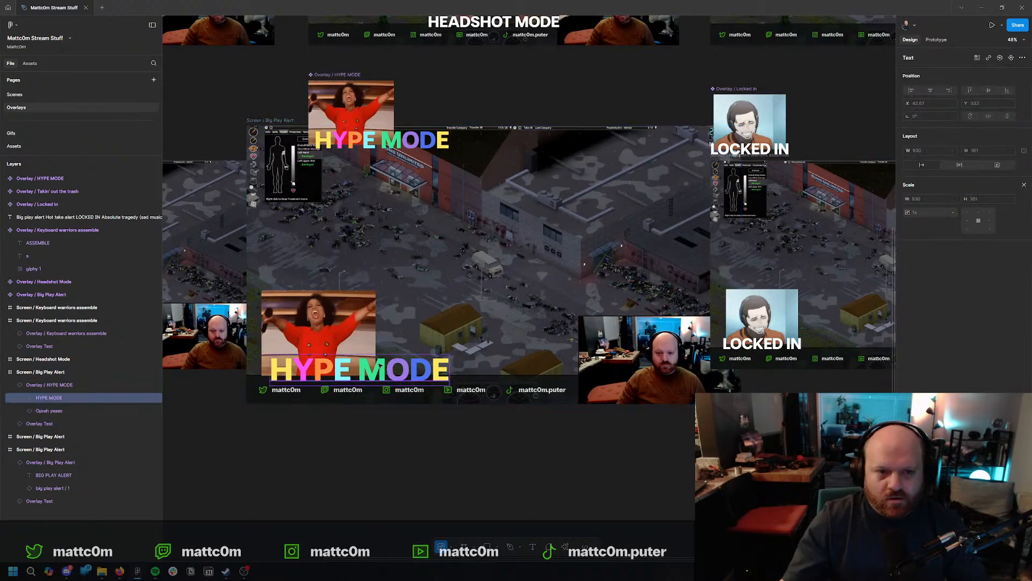
key(ctrl+z)
key(ctrl+z)
Try selecting all six screen frames together for scaling.
scroll(380, 365, down, 4)
click(459, 457)
drag(345, 389, 519, 403)
drag(500, 330, 433, 360)
click(408, 218)
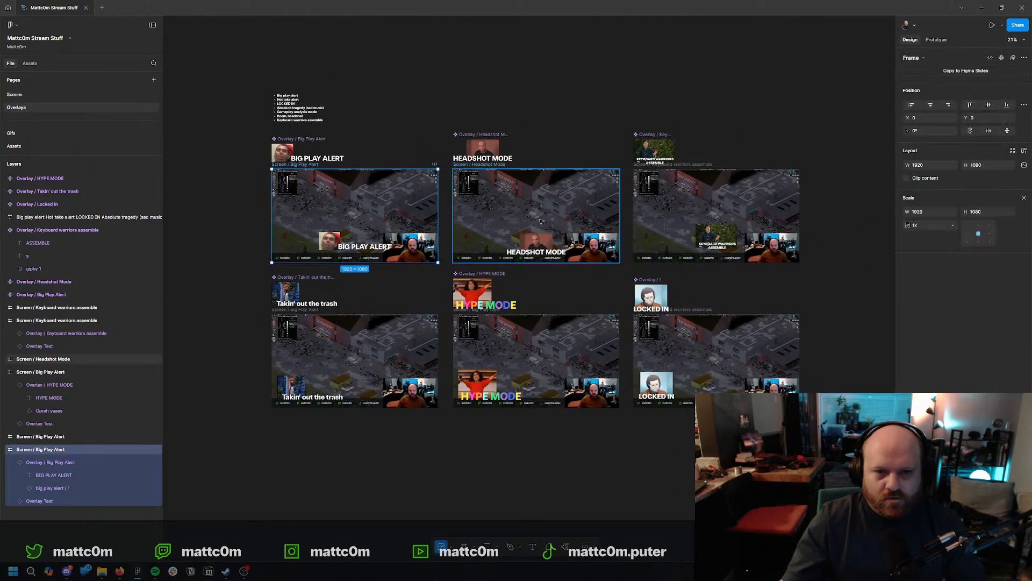
shift+click(541, 221)
shift+click(746, 214)
shift+click(376, 355)
shift+click(540, 359)
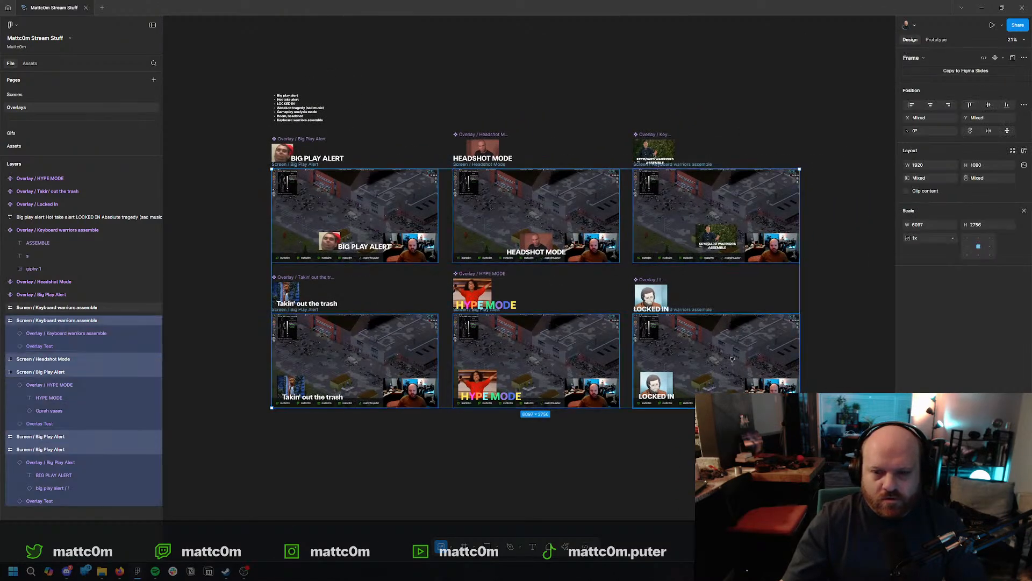
shift+click(733, 359)
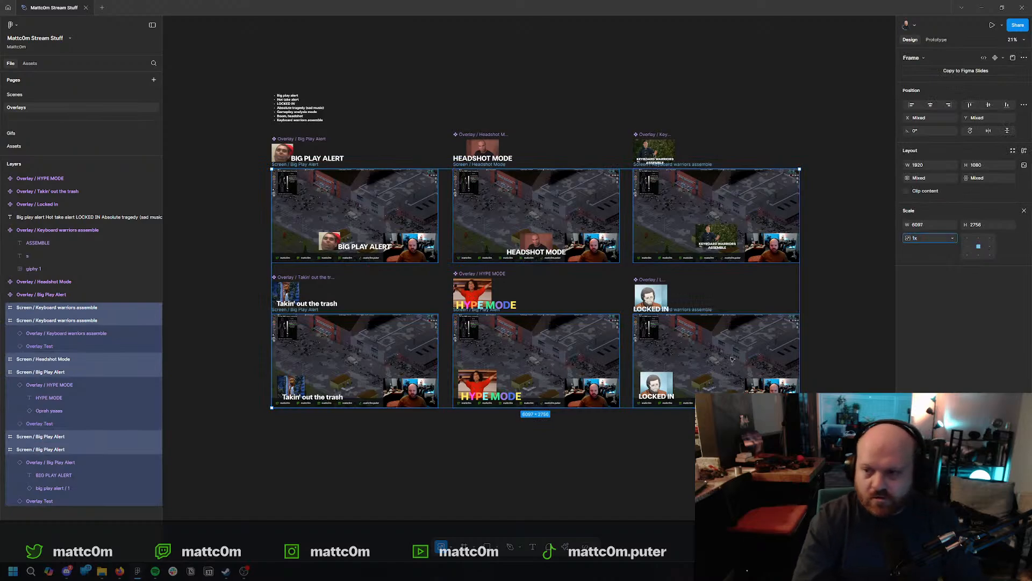
shift+click(733, 359)
key(Escape)
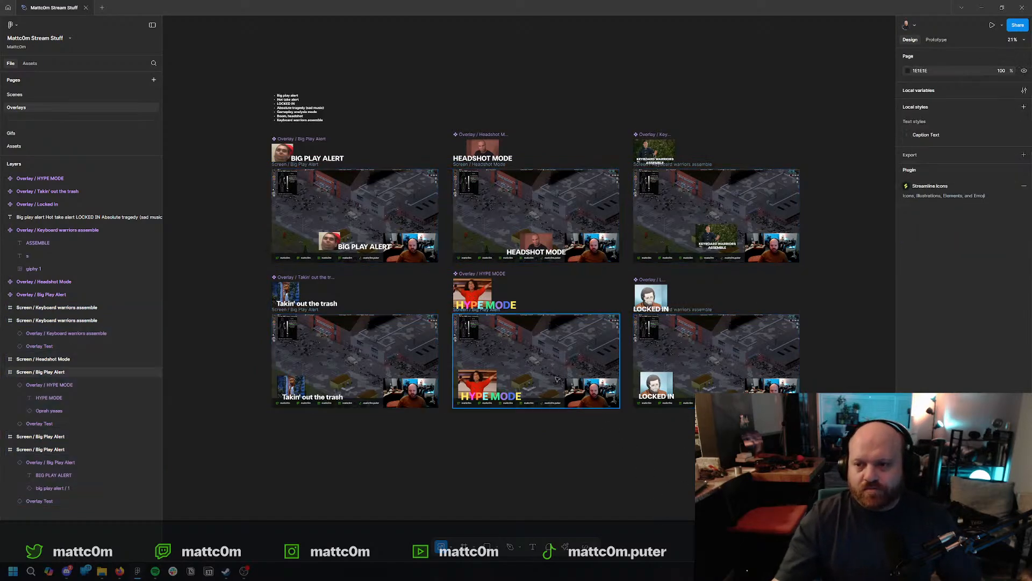
Scale the HYPE MODE screen frame to 2560 by 1440 and export its caption to the Overlays folder as Text - HYPE MODE.png.
click(539, 360)
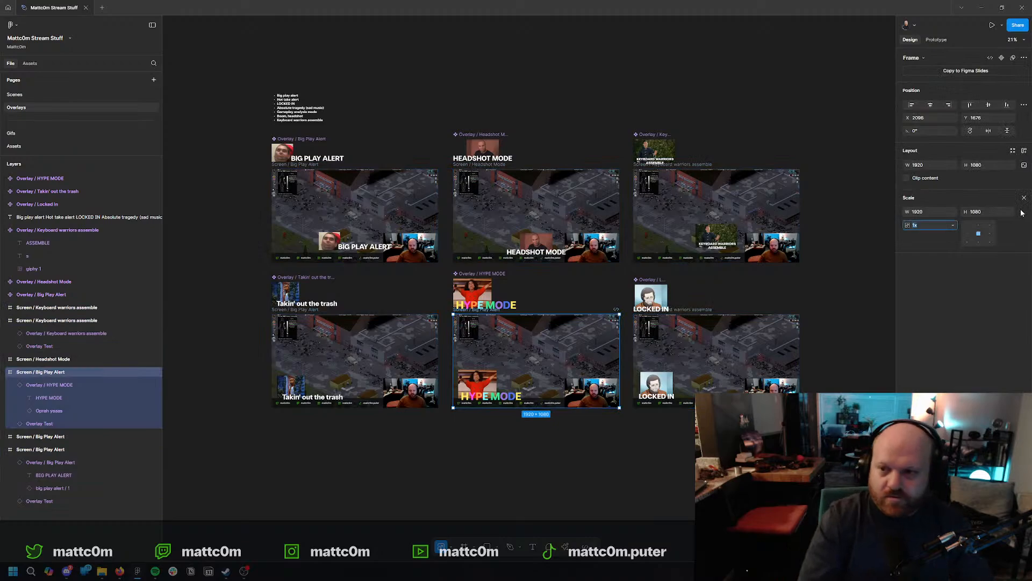
key(Return)
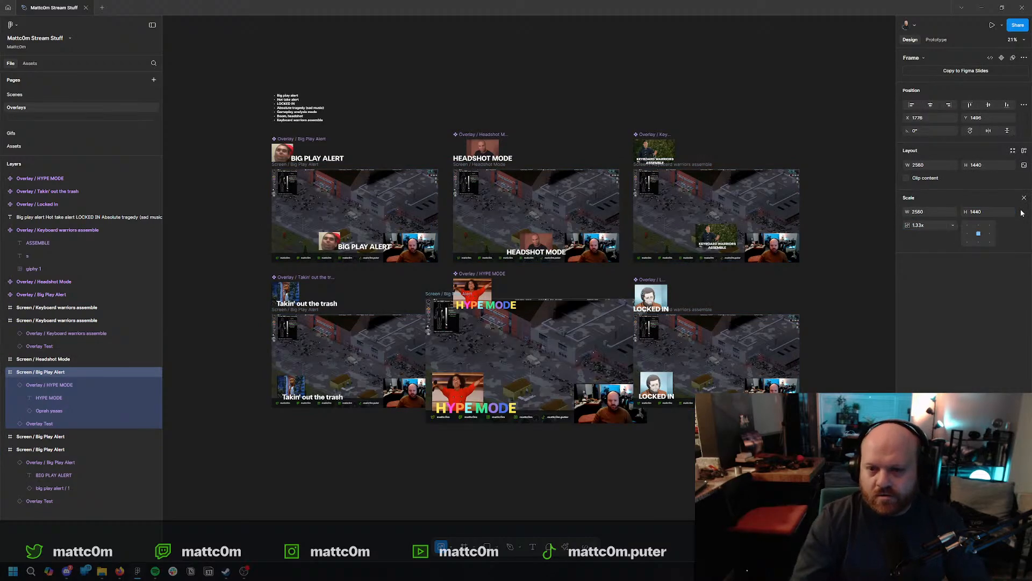
click(484, 409)
click(484, 408)
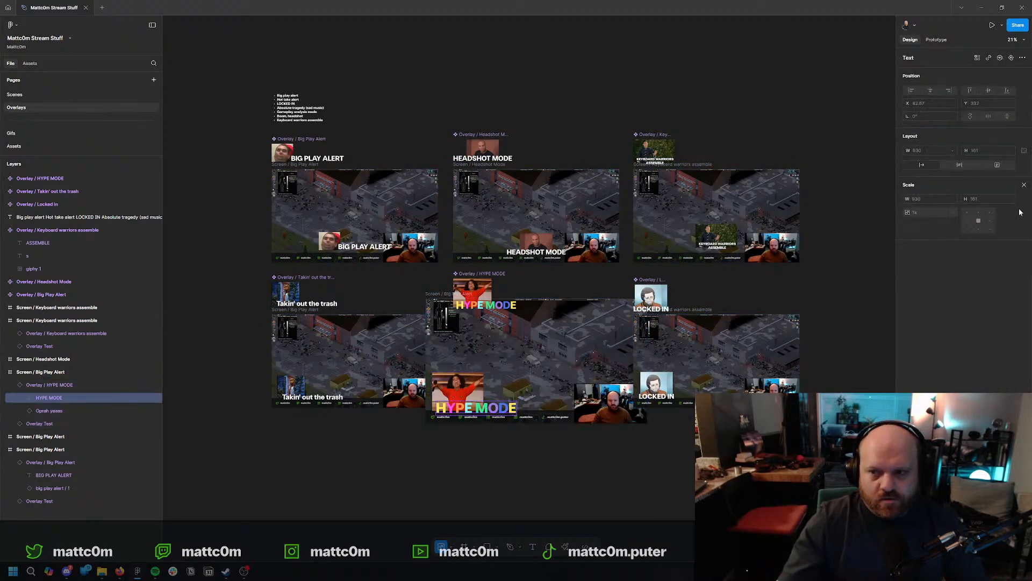
click(1024, 184)
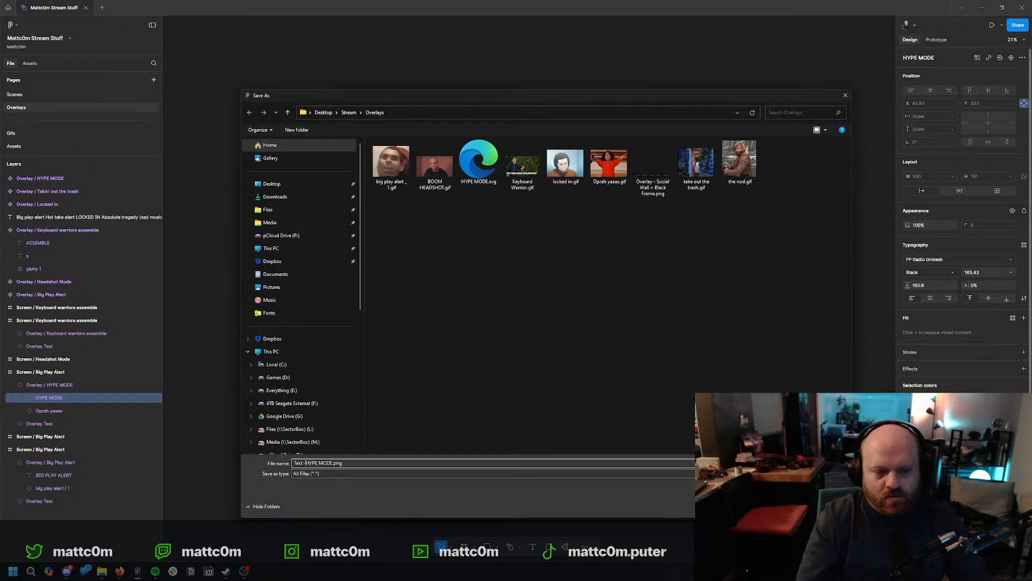
key(Return)
click(548, 513)
Switch to the Overlays folder in File Explorer and delete HYPE MODE.svg.
key(alt+Tab)
key(Tab)
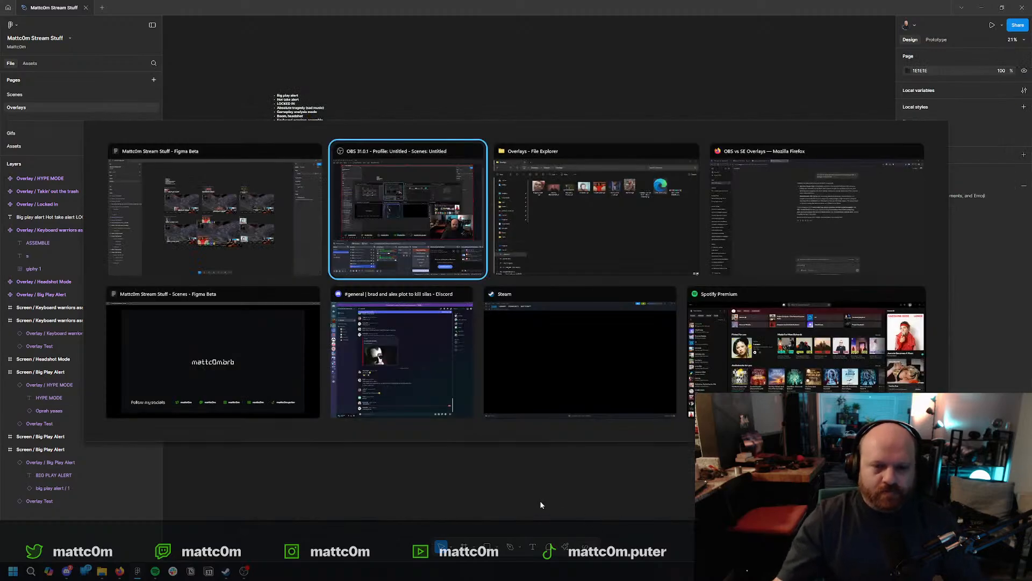
key(Delete)
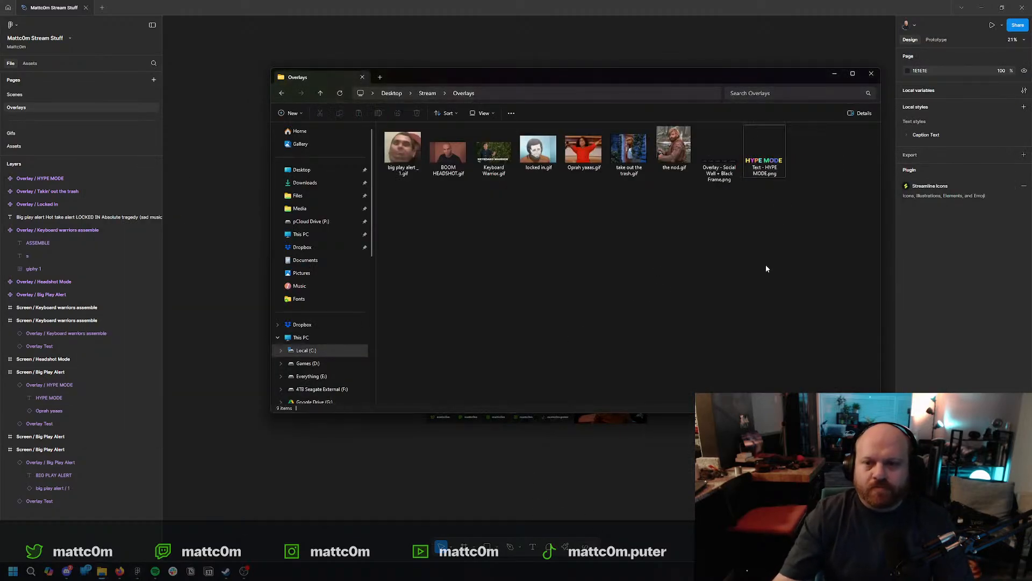
Add Text - HYPE MODE.png from the Overlays folder to the OBS scene and place it at the lower left above the social bar.
drag(764, 159, 286, 315)
key(alt+Tab)
key(Tab)
drag(309, 65, 269, 327)
drag(373, 313, 258, 337)
drag(258, 340, 263, 349)
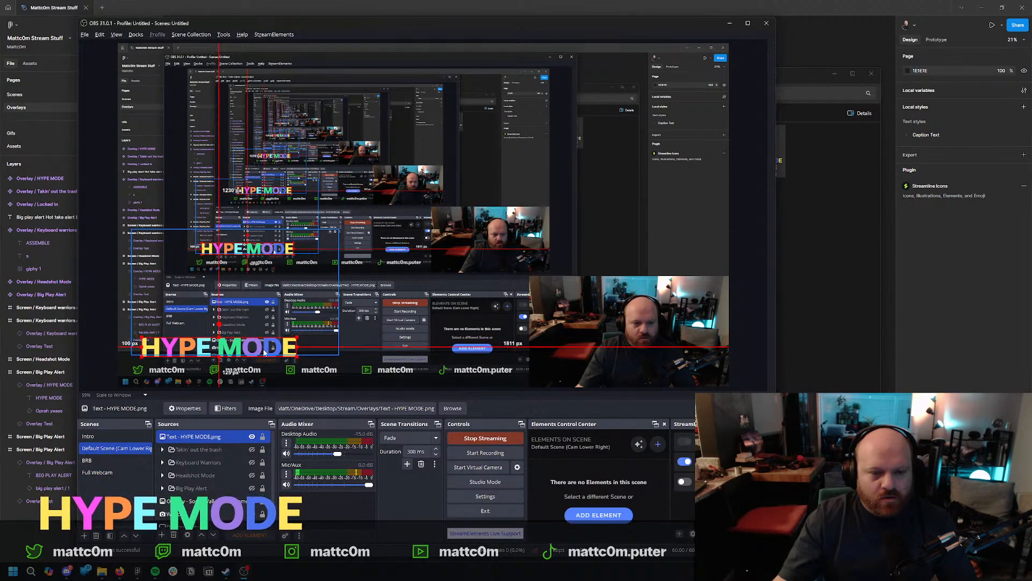
Nudge the HYPE MODE caption slightly to the right above the social bar.
click(473, 369)
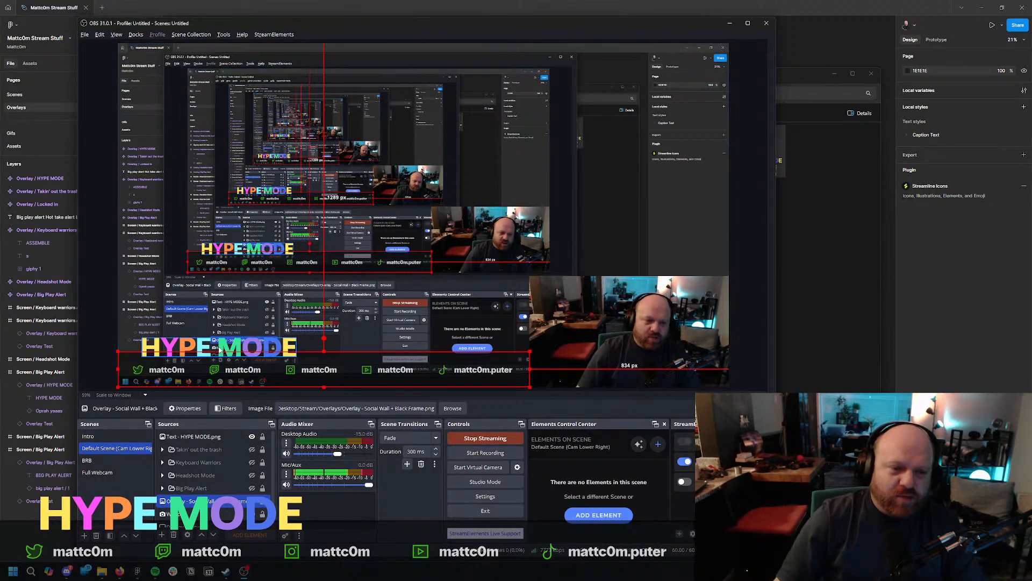
click(198, 349)
key(Right)
key(Right)
key(Right)
key(Right)
key(Right)
key(Right)
key(Right)
key(Right)
key(Right)
key(Right)
key(Right)
key(Right)
key(Right)
key(Right)
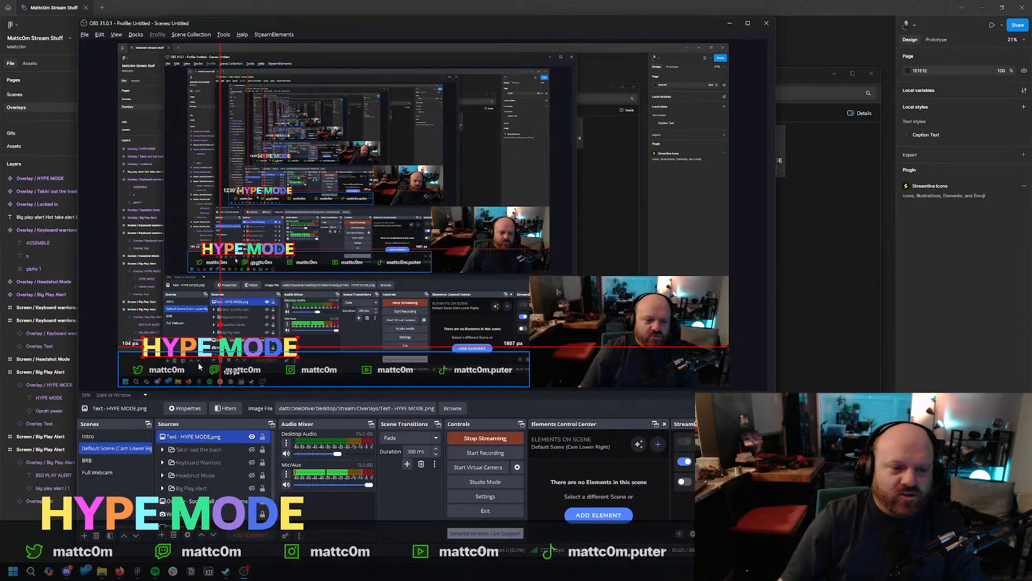
click(508, 275)
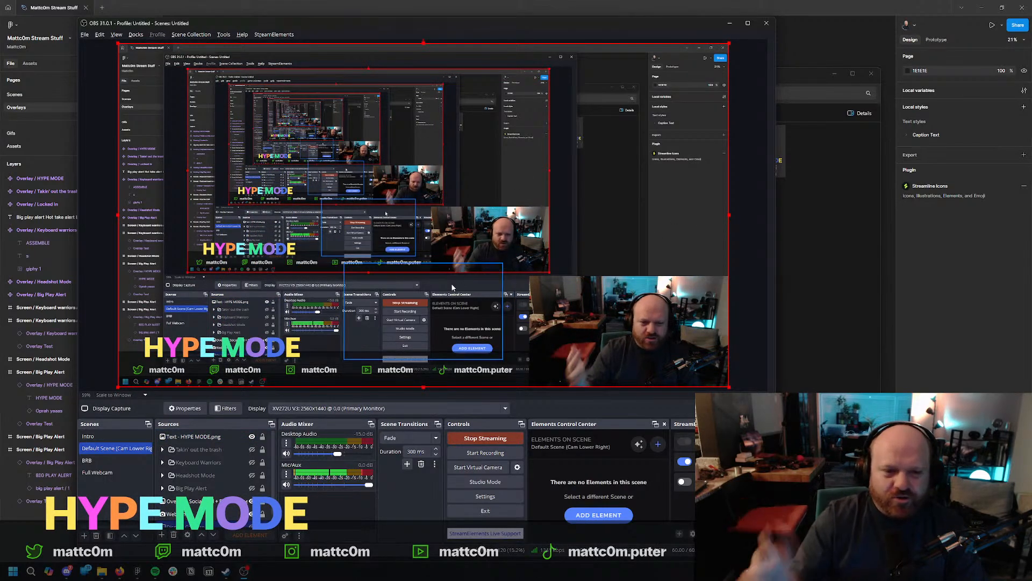
Add Oprah yaaas.gif from the Overlays folder to the OBS scene, size it behind the HYPE MODE caption, and shift the caption slightly right.
click(807, 280)
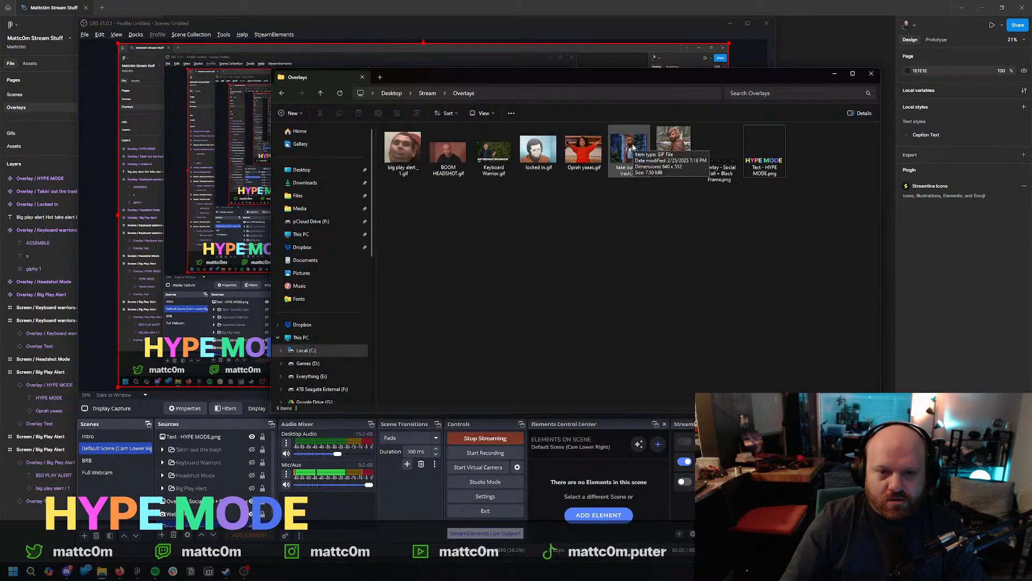
drag(583, 151, 194, 245)
drag(196, 81, 218, 291)
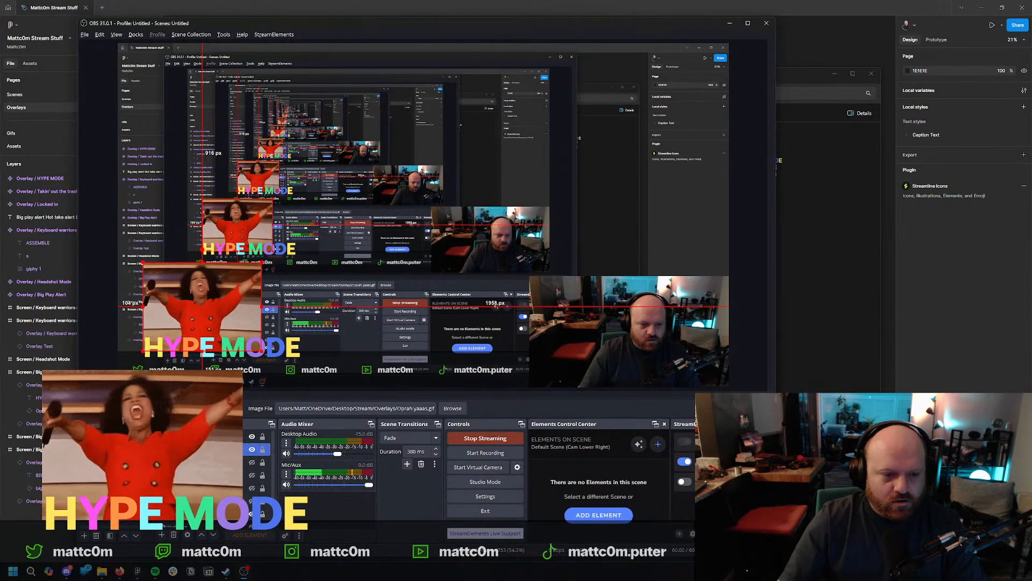
drag(143, 263, 174, 278)
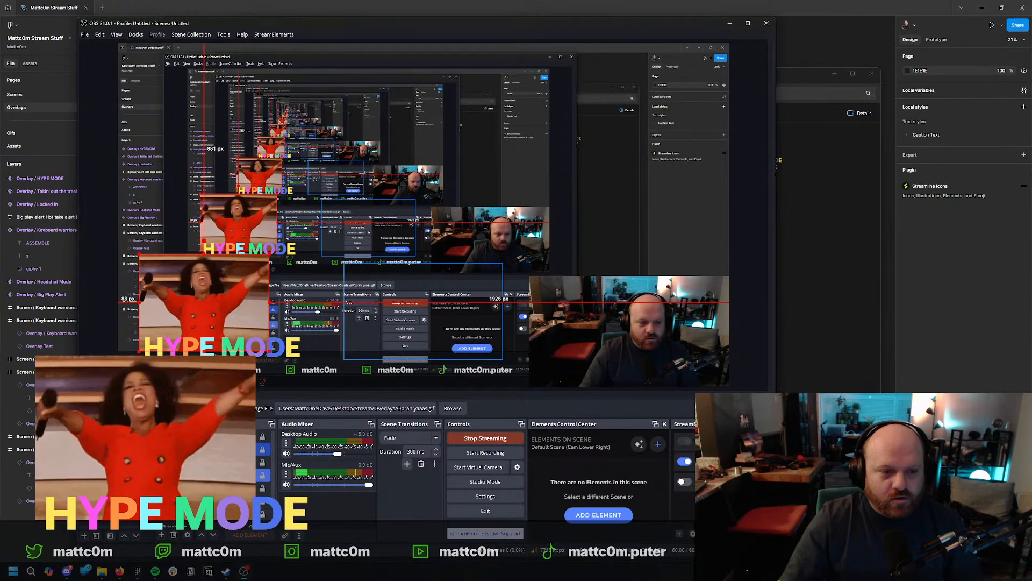
mouse_move(279, 350)
mouse_down()
mouse_move(295, 350)
mouse_move(284, 350)
mouse_up()
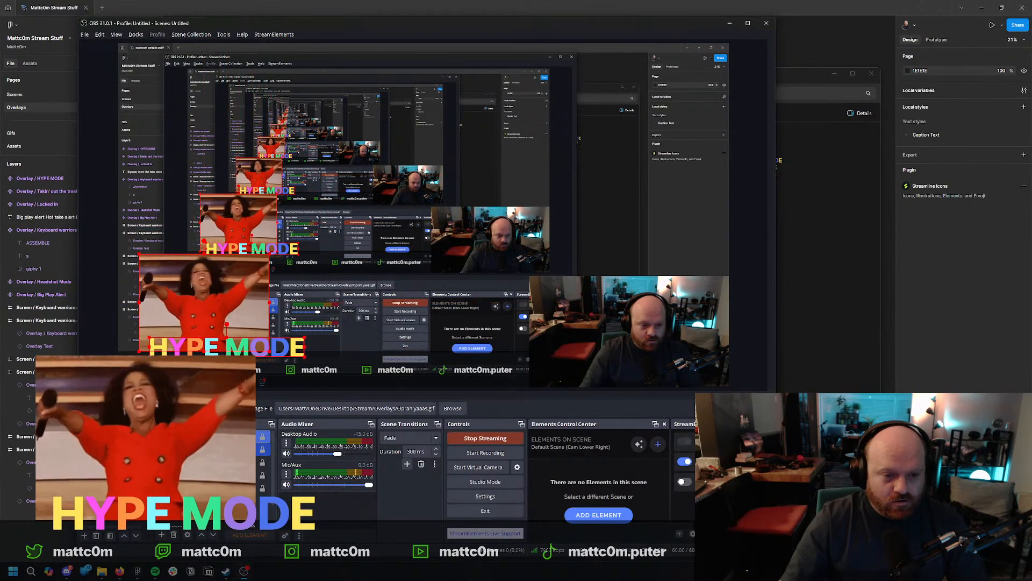
Group the Oprah GIF with the HYPE MODE caption and hide the group.
right_click(241, 257)
mouse_move(235, 168)
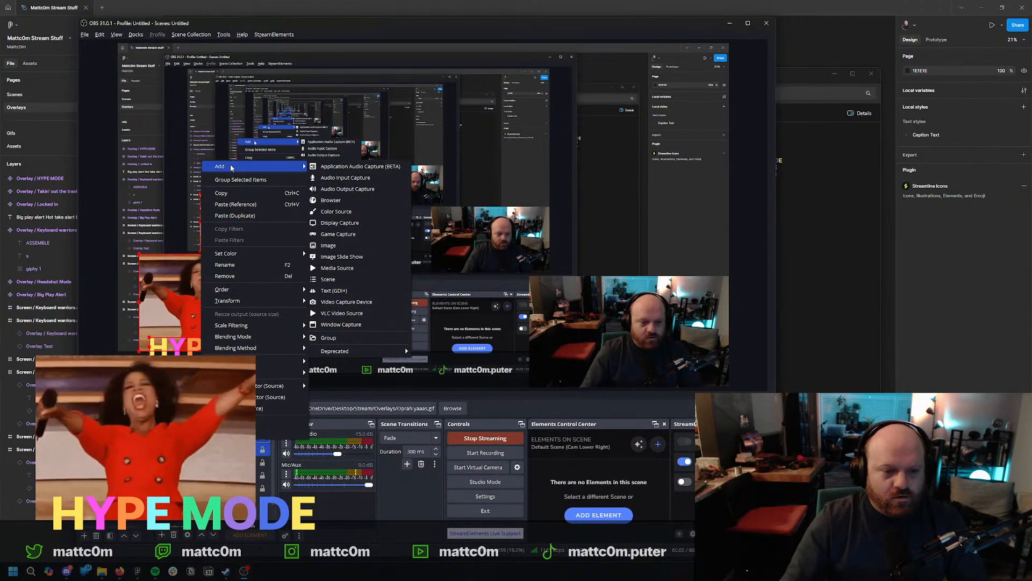
click(239, 182)
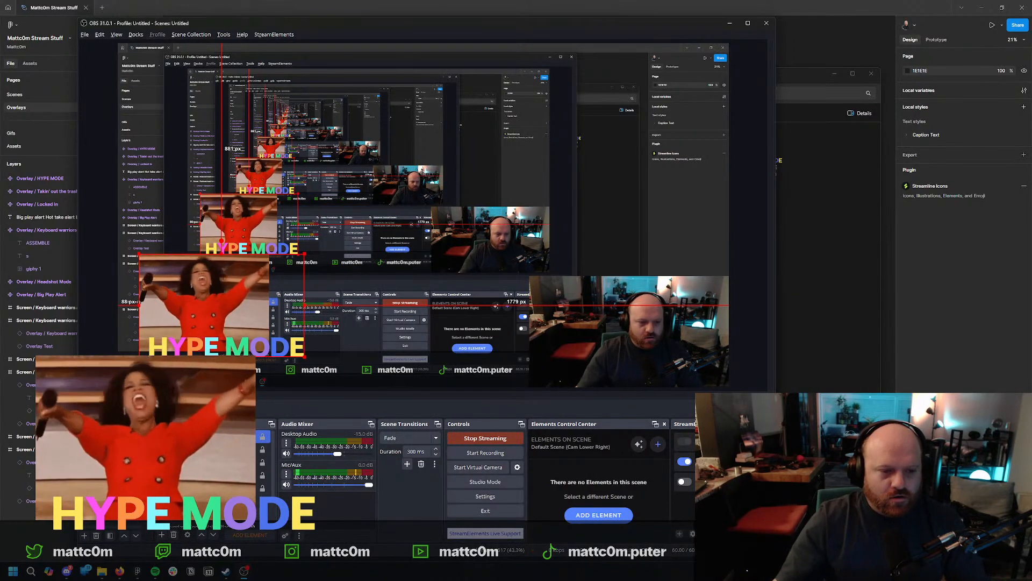
click(250, 437)
Return to Figma and undo the scaling of the HYPE MODE screen frame.
key(alt+Tab)
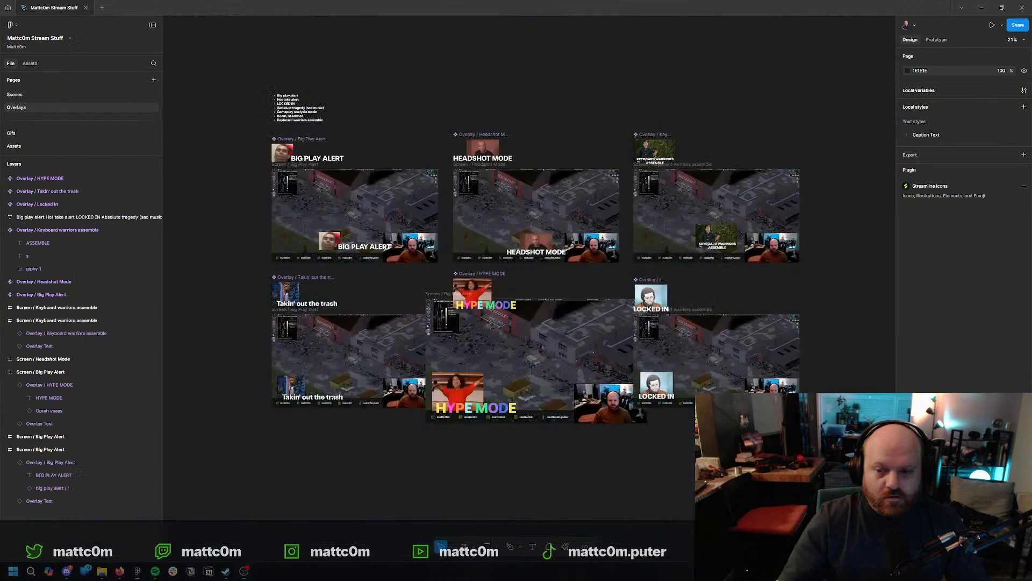
click(526, 321)
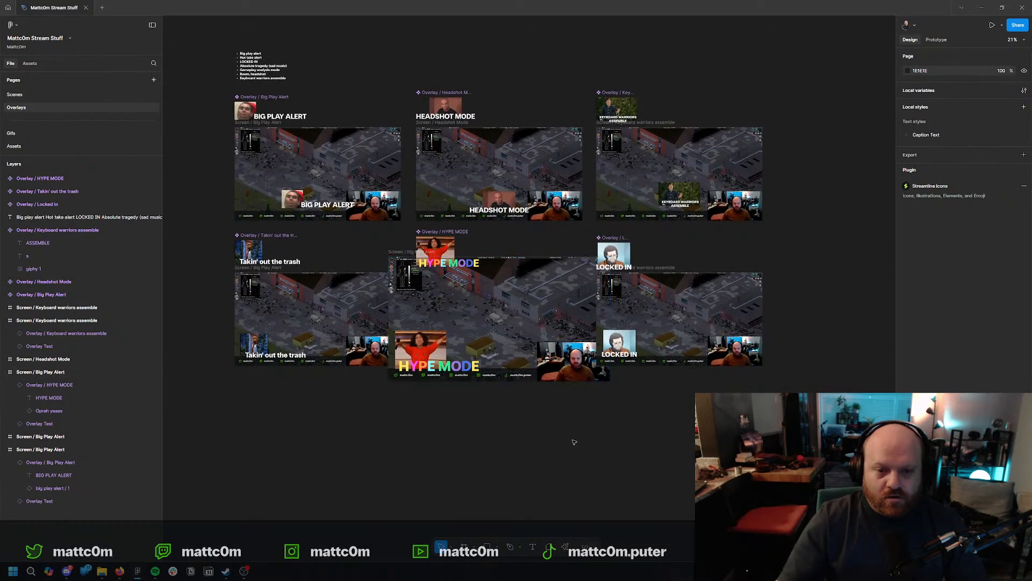
key(ctrl+z)
key(ctrl+z)
key(ctrl+z)
key(ctrl+z)
key(ctrl+z)
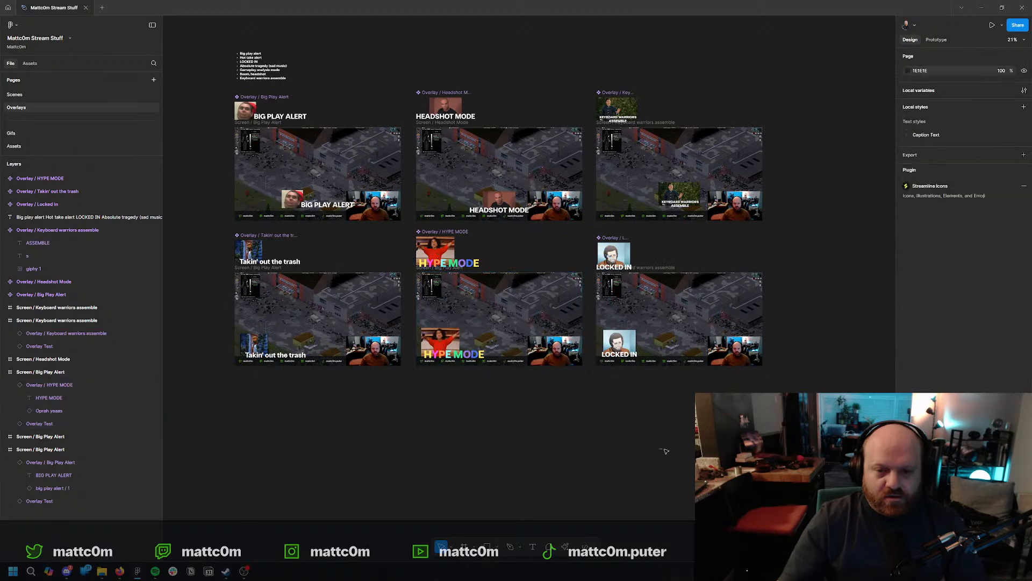
Try to move the LOCKED IN caption within the overlay instance on its screen frame.
scroll(549, 424, up, 5)
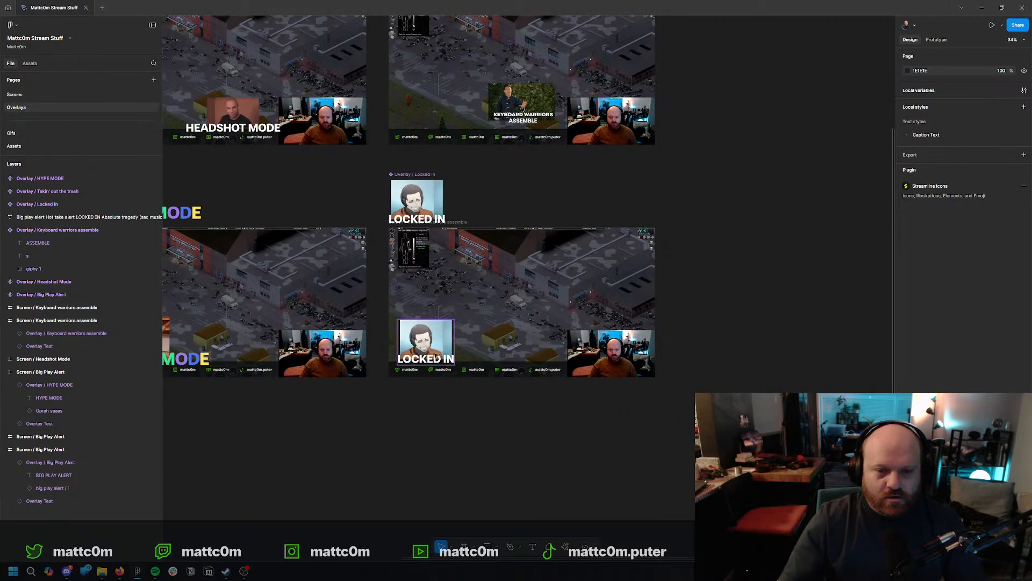
scroll(461, 364, up, 3)
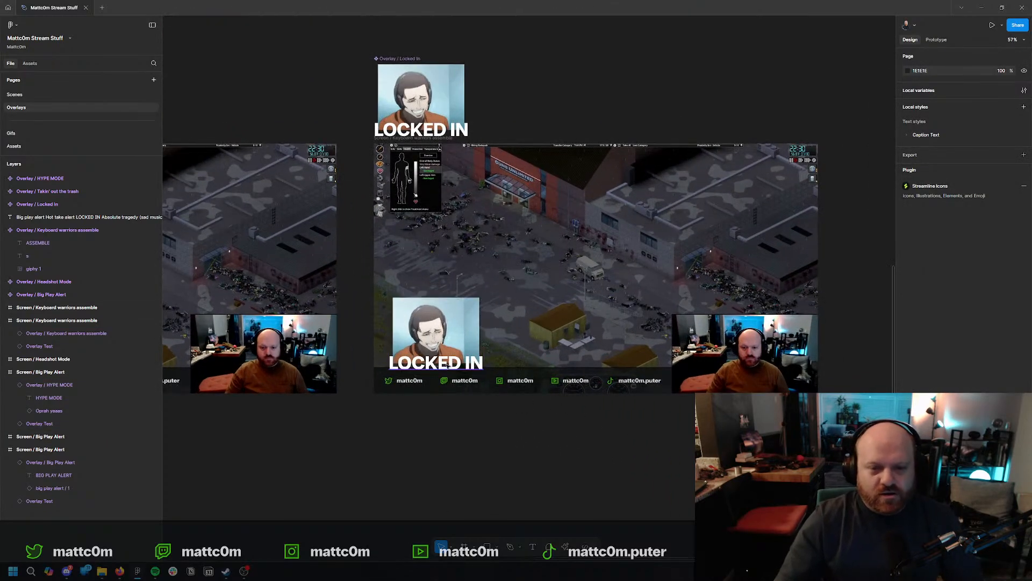
ctrl+click(446, 364)
drag(446, 364, 531, 329)
key(ctrl+z)
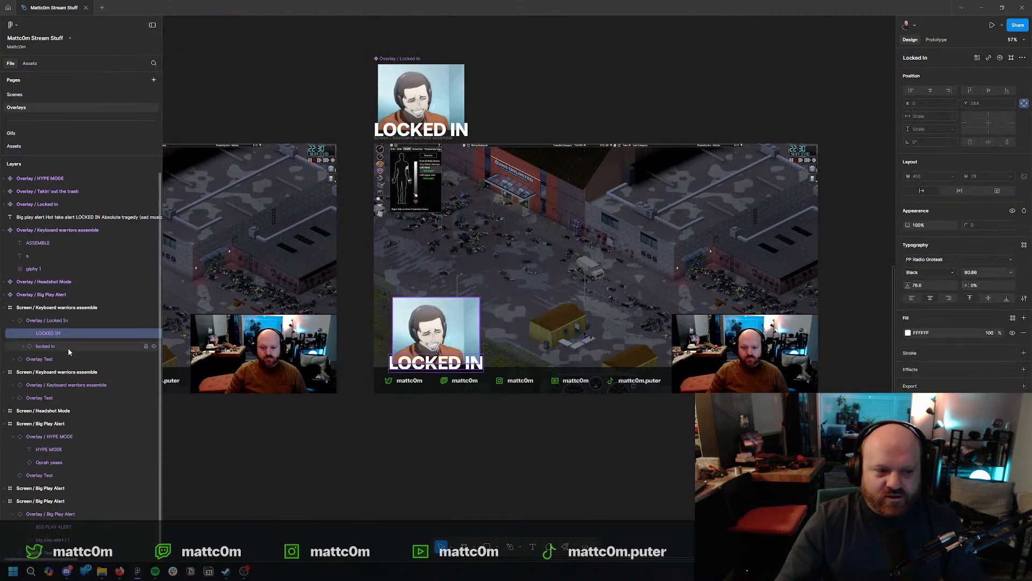
Move the LOCKED IN caption in the Overlay / Locked In component over the GIF's lower-right corner, at X 248, Y 228.
click(434, 130)
double_click(435, 130)
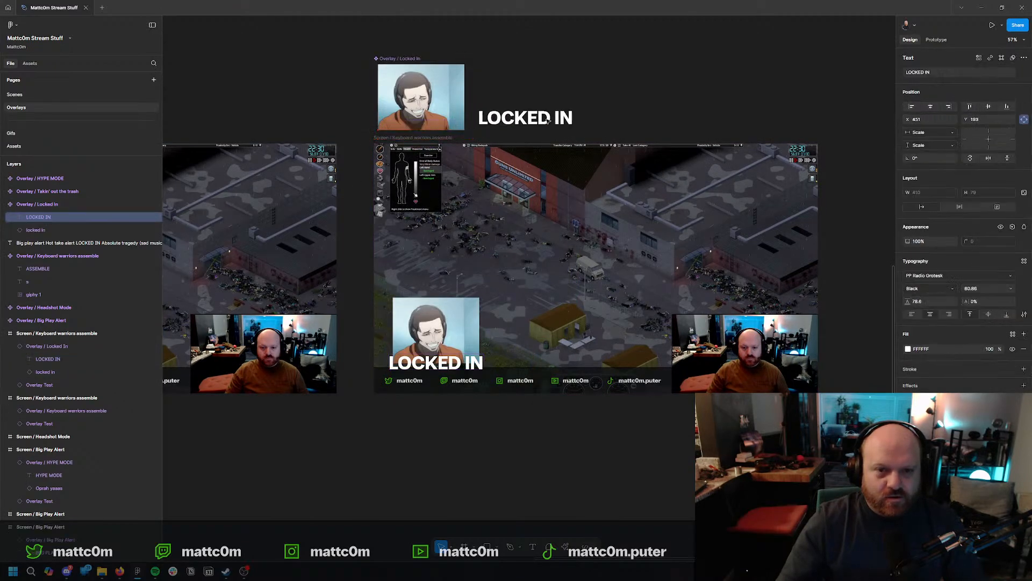
drag(547, 120, 528, 125)
key(ctrl+z)
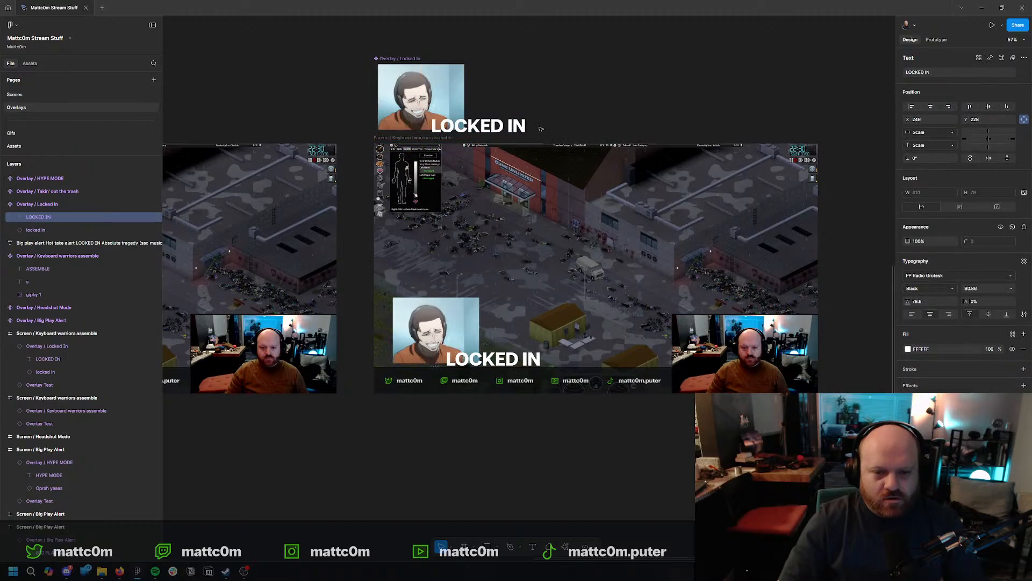
Move the LOCKED IN text in the Locked In overlay component up to the height of the image's upper edge.
key(shift+Up)
key(shift+Up)
key(shift+Up)
key(shift+Up)
key(shift+Up)
key(shift+Up)
key(shift+Up)
key(shift+Up)
key(shift+Up)
key(shift+Up)
key(shift+Up)
key(shift+Up)
key(shift+Up)
key(shift+Up)
key(shift+Up)
key(shift+Up)
key(shift+Up)
key(shift+Up)
key(shift+Up)
key(shift+Up)
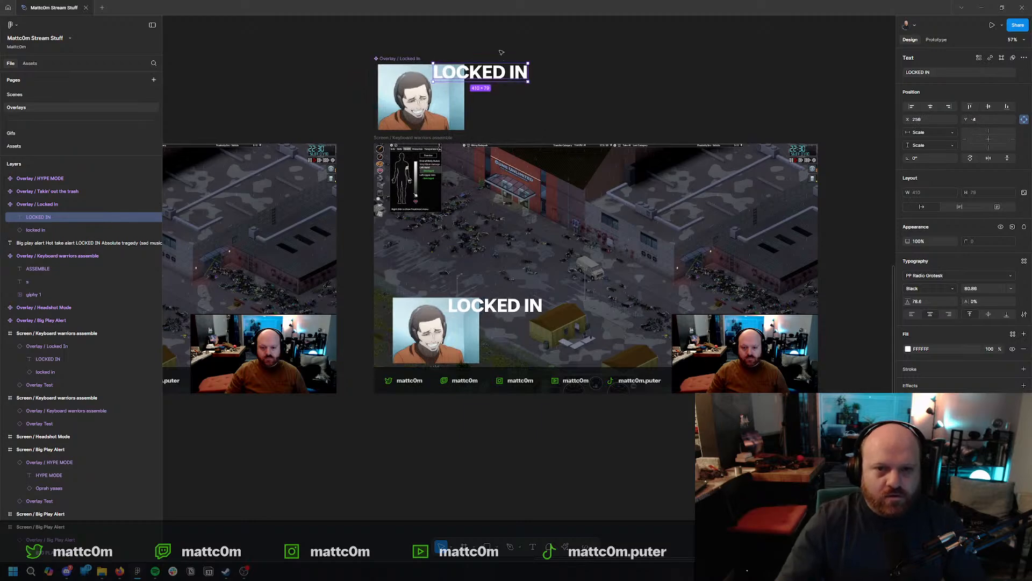
Wrap the LOCKED IN text onto two left-aligned lines and place it just right of the image at X 414, Y 134.
drag(529, 77, 493, 97)
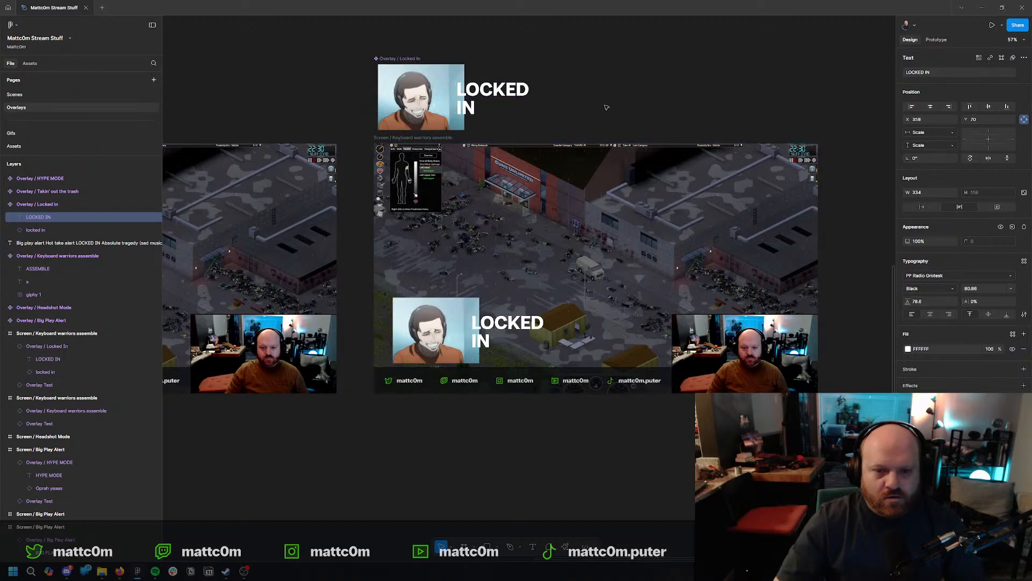
key(alt+s)
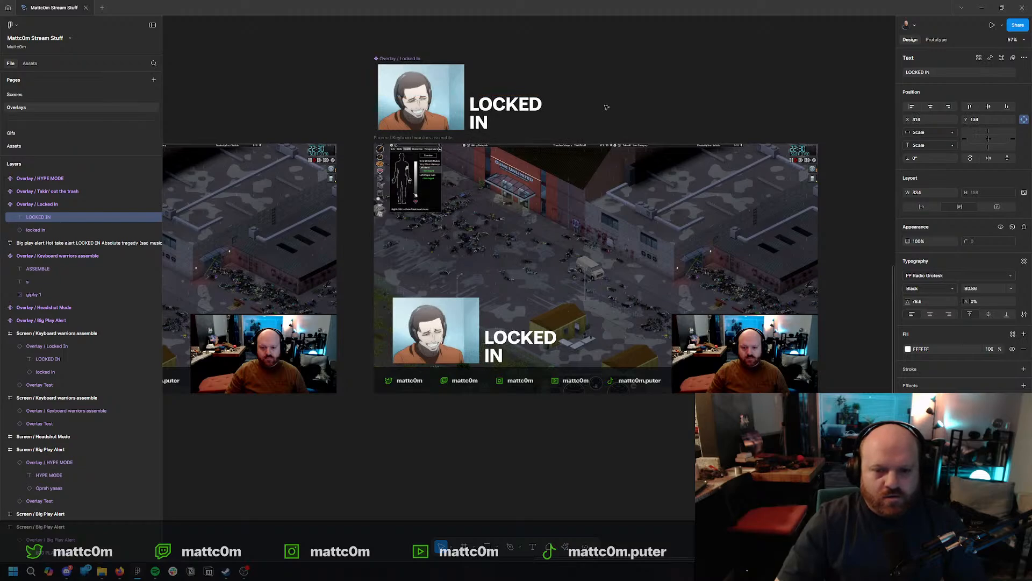
click(589, 82)
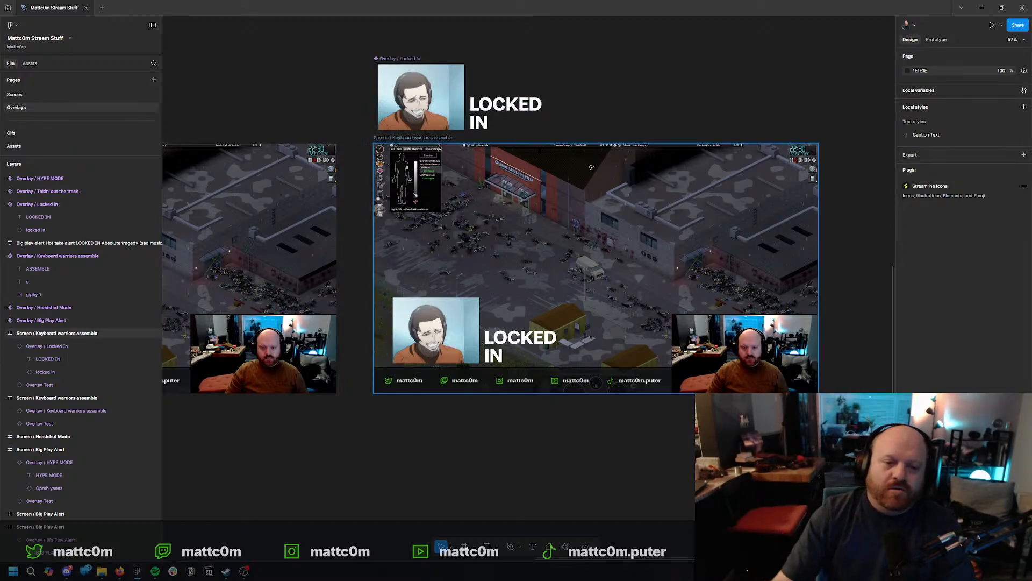
Switch to OBS, copy the text source from the Takin' out the trash group and paste a duplicate outside the group.
click(243, 571)
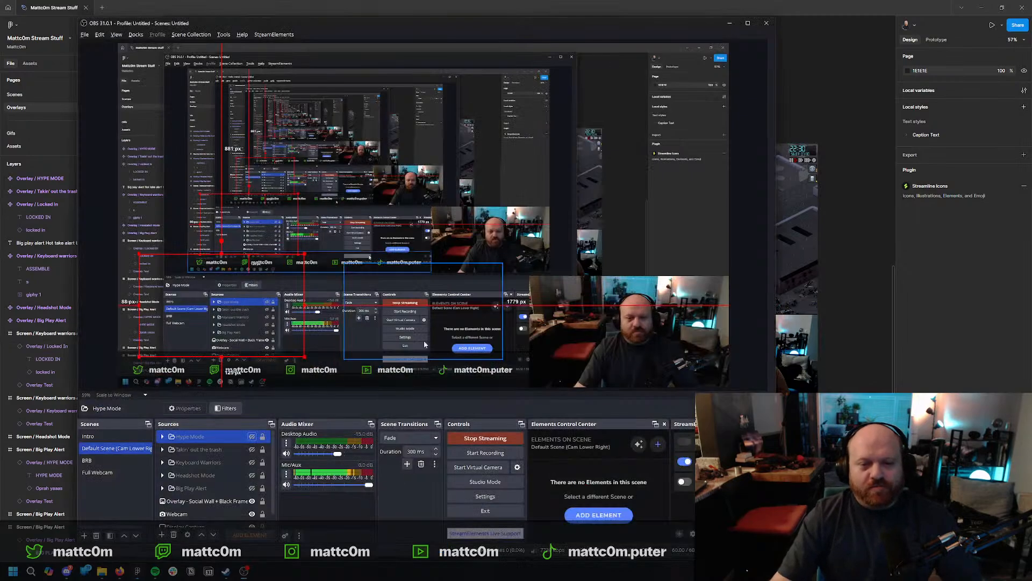
click(159, 454)
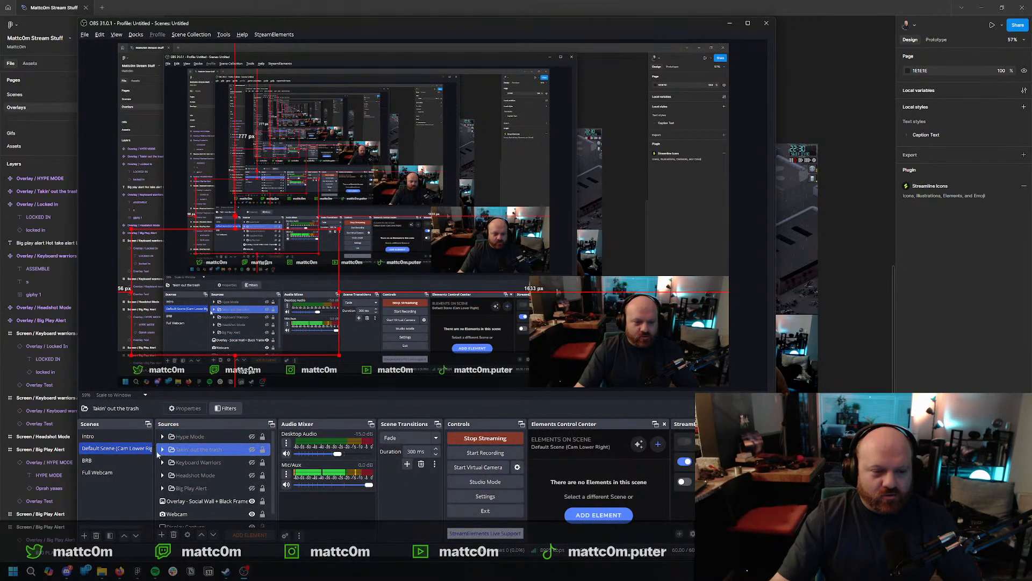
click(177, 461)
right_click(193, 461)
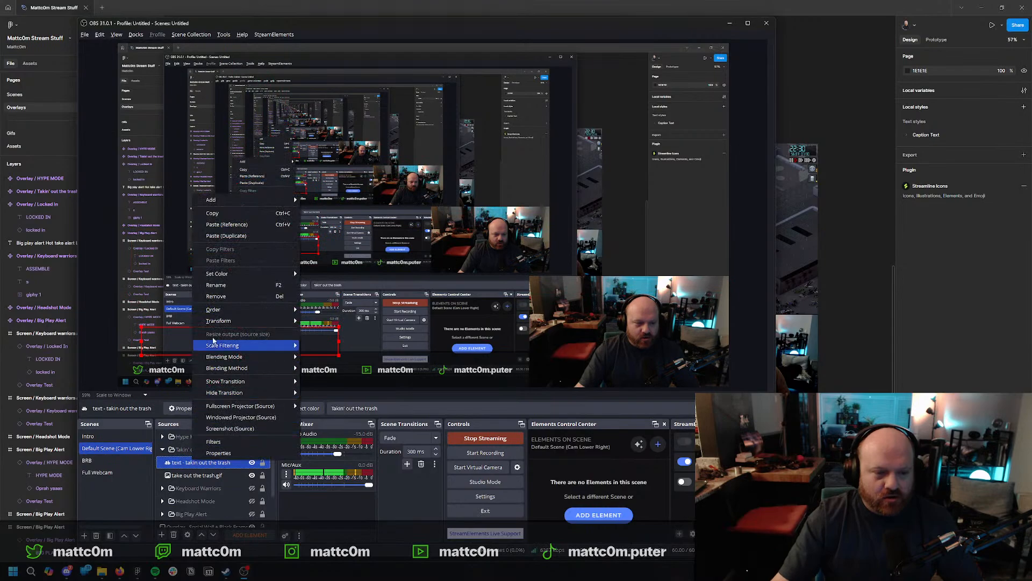
click(226, 214)
click(162, 450)
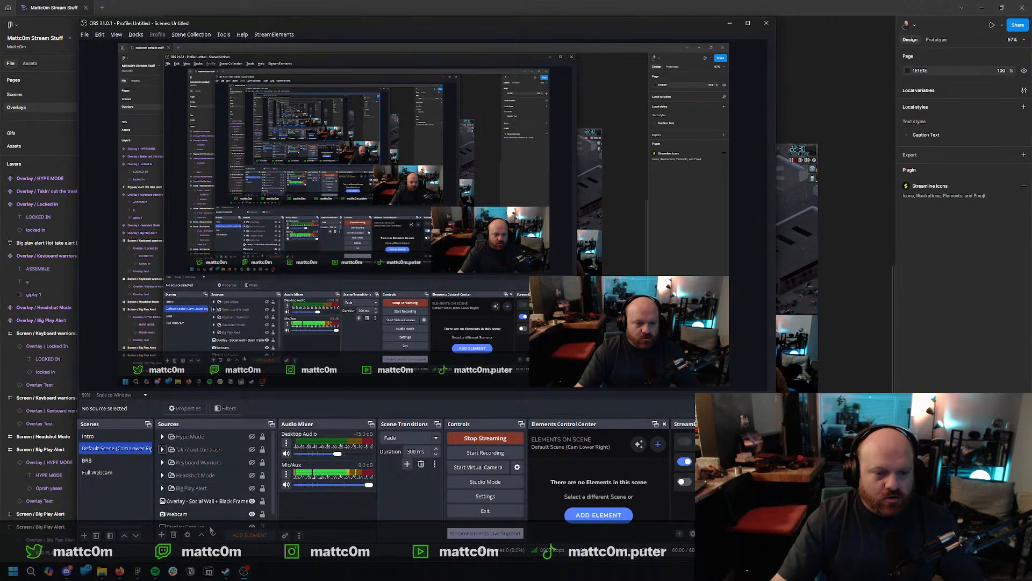
scroll(208, 525, down, 1)
right_click(207, 524)
click(240, 490)
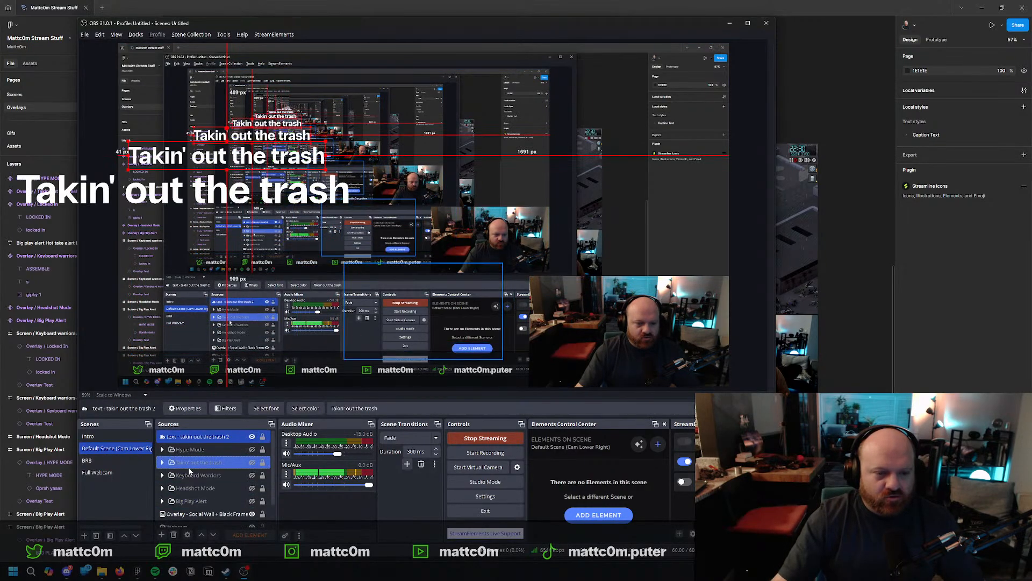
Change the duplicated source's text to LOCKED IN, split over two lines.
double_click(204, 437)
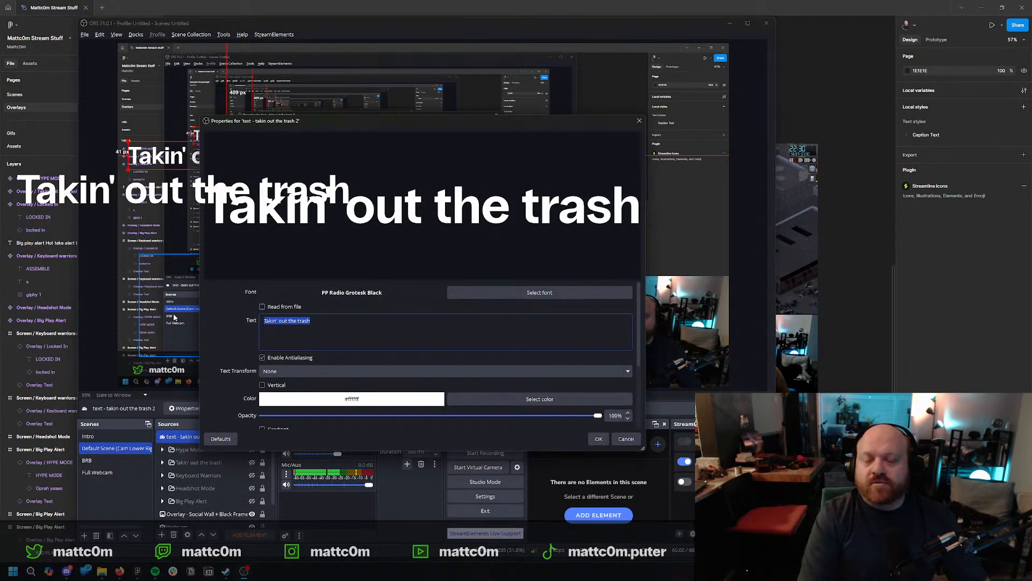
text(LOCKED)
key(Return)
text(IN)
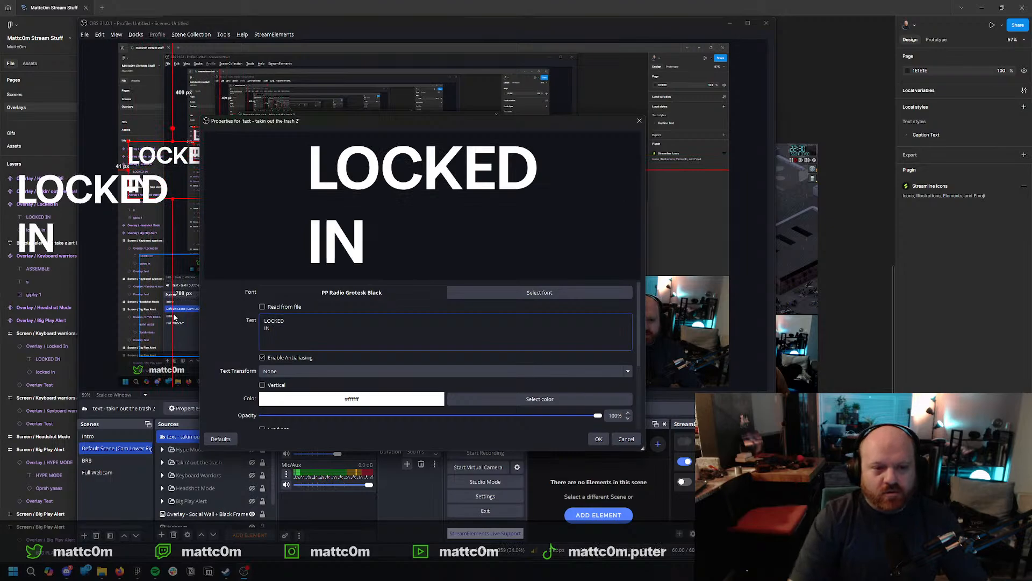
Review and confirm the text's font and alignment settings, and move the text to the lower-left area of the canvas.
click(549, 296)
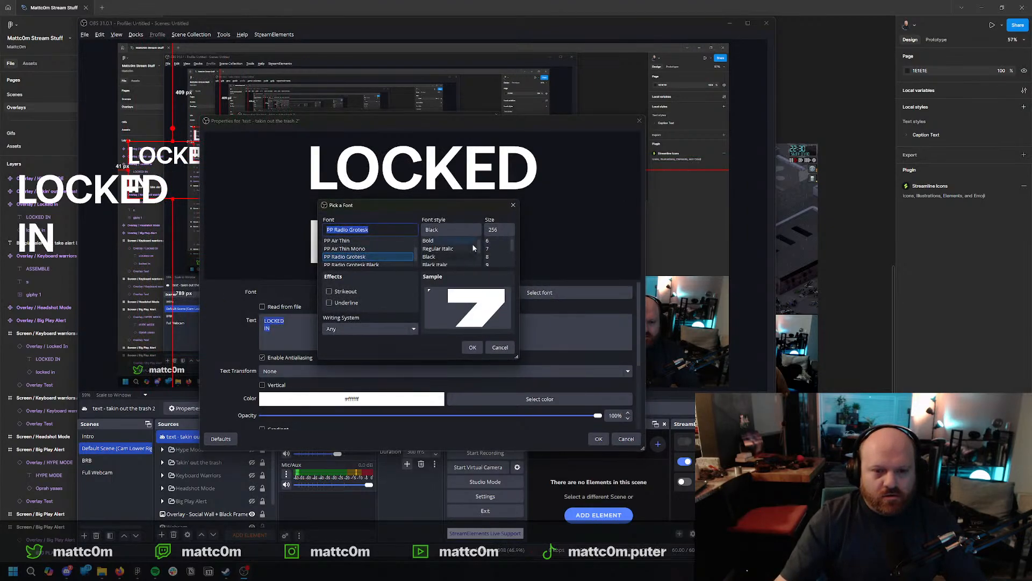
click(409, 330)
click(408, 330)
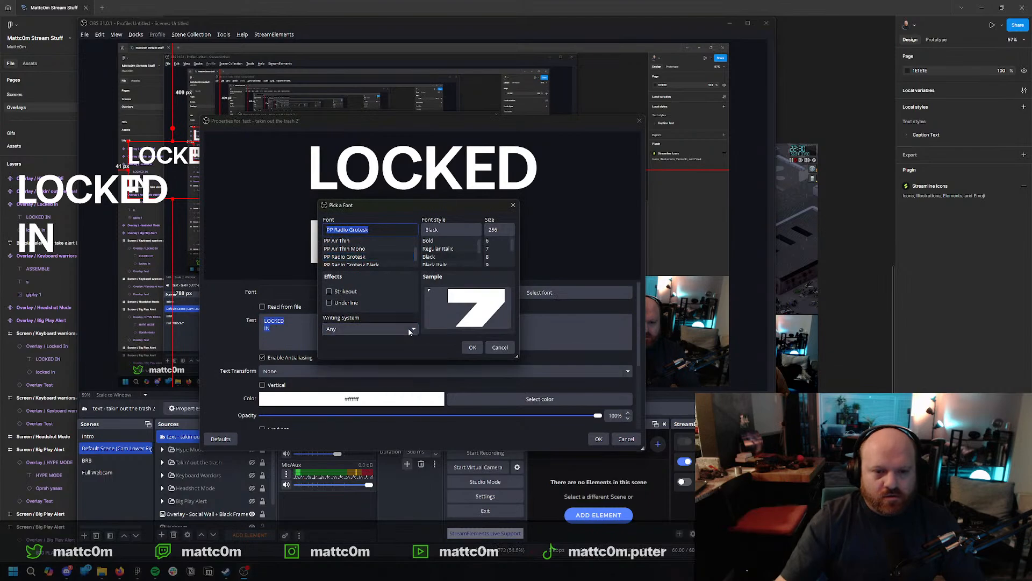
click(474, 347)
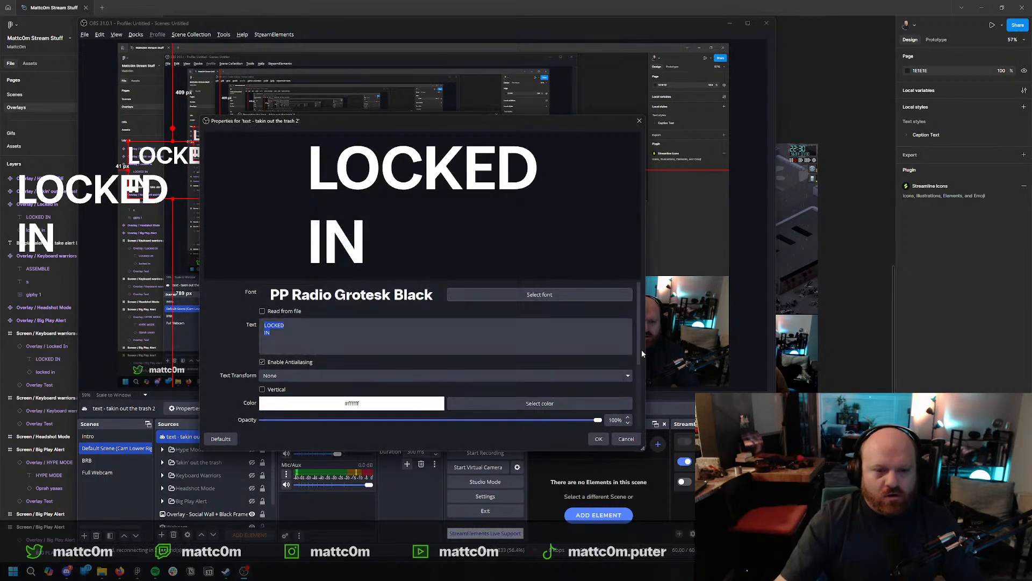
scroll(635, 376, down, 3)
scroll(633, 395, down, 2)
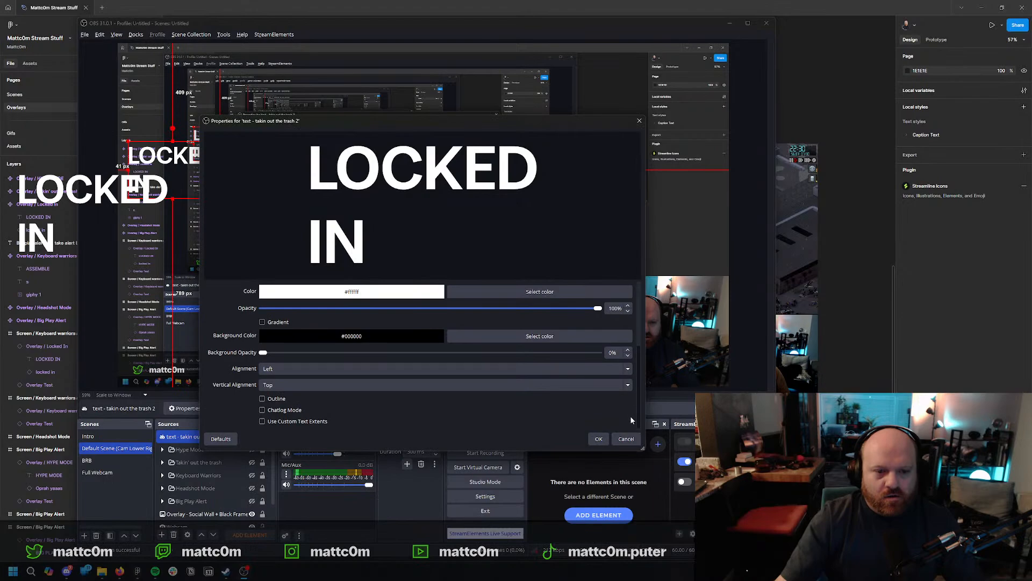
scroll(630, 415, up, 5)
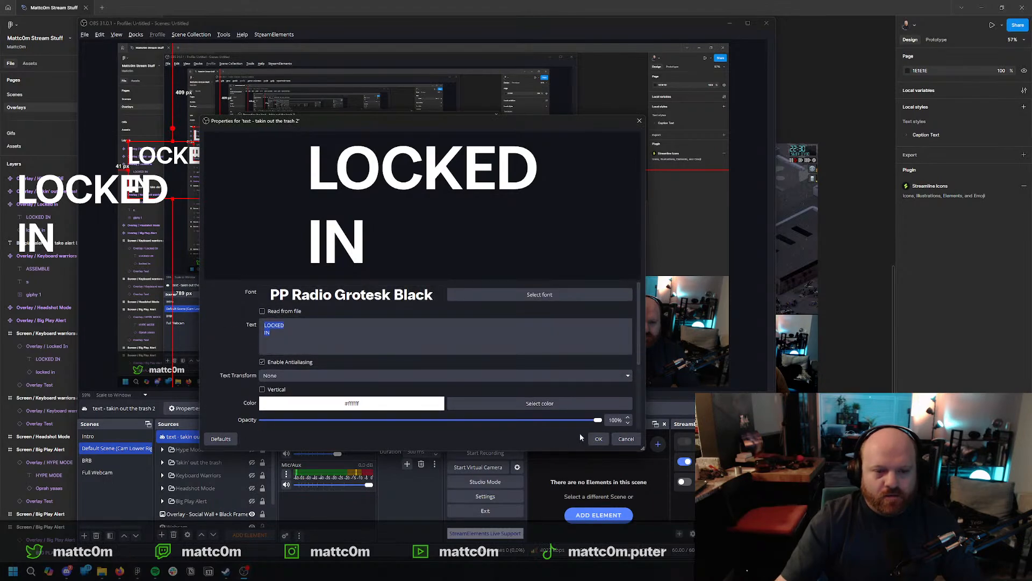
click(598, 439)
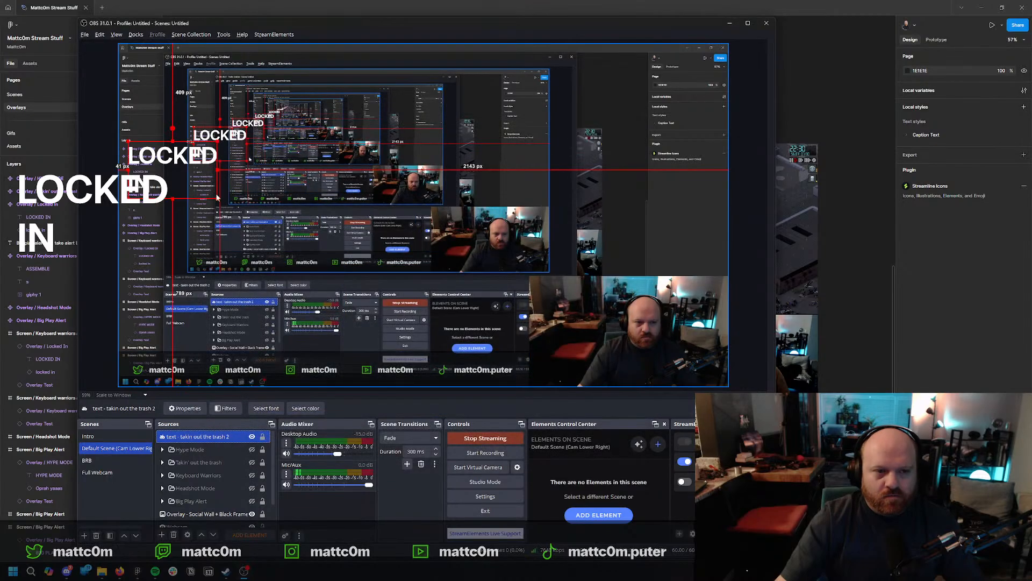
drag(146, 165, 226, 311)
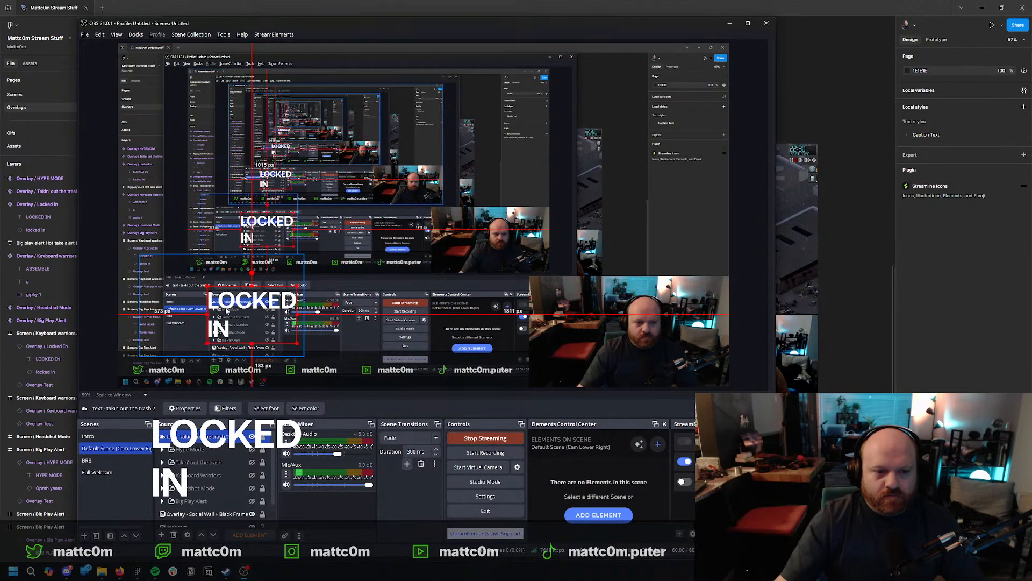
Add locked in.gif from the Overlays folder to the lower-left of the scene, with the LOCKED IN text in front along its right edge.
key(alt+Tab)
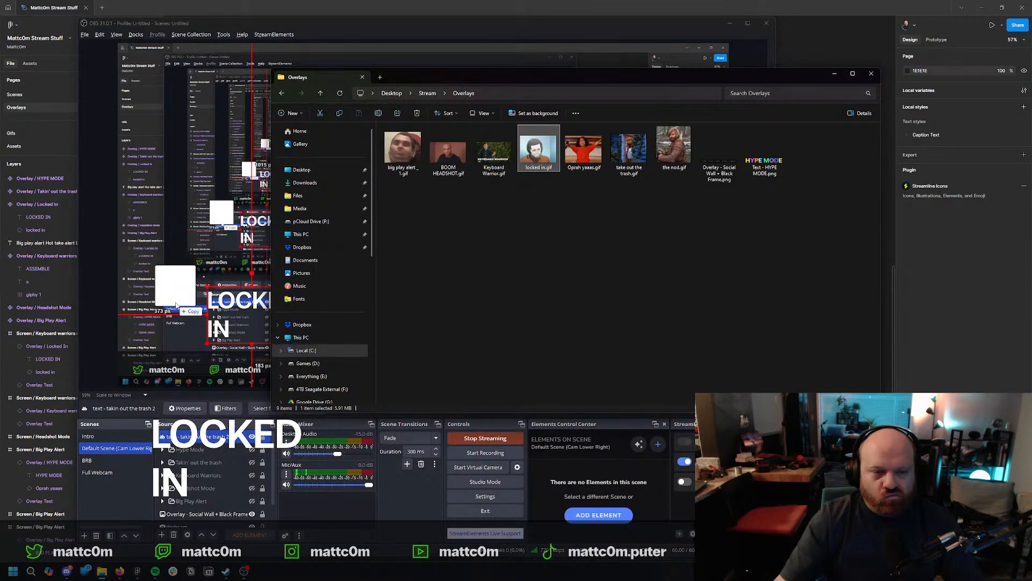
drag(176, 305, 176, 304)
drag(169, 87, 195, 327)
click(228, 448)
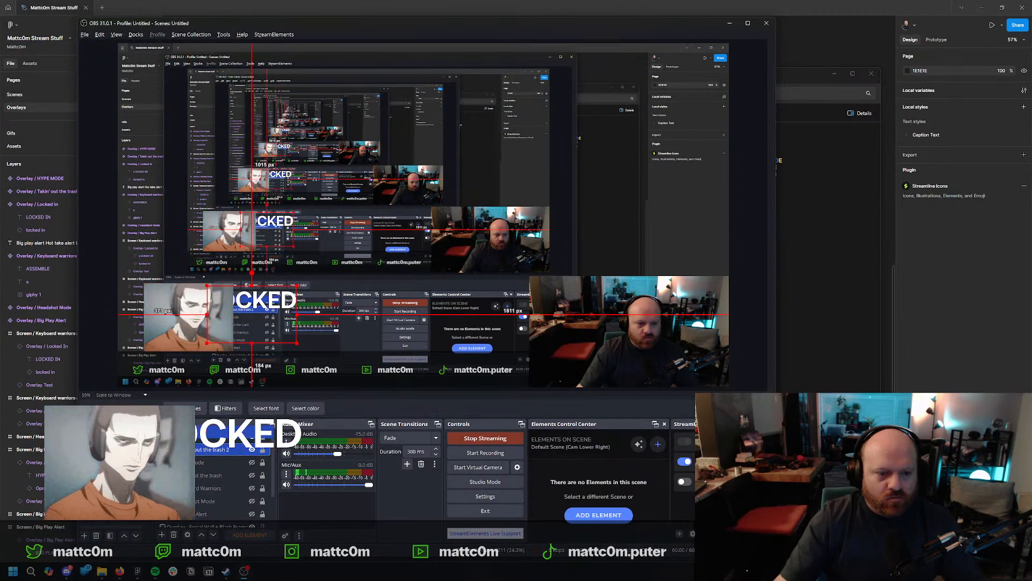
click(198, 439)
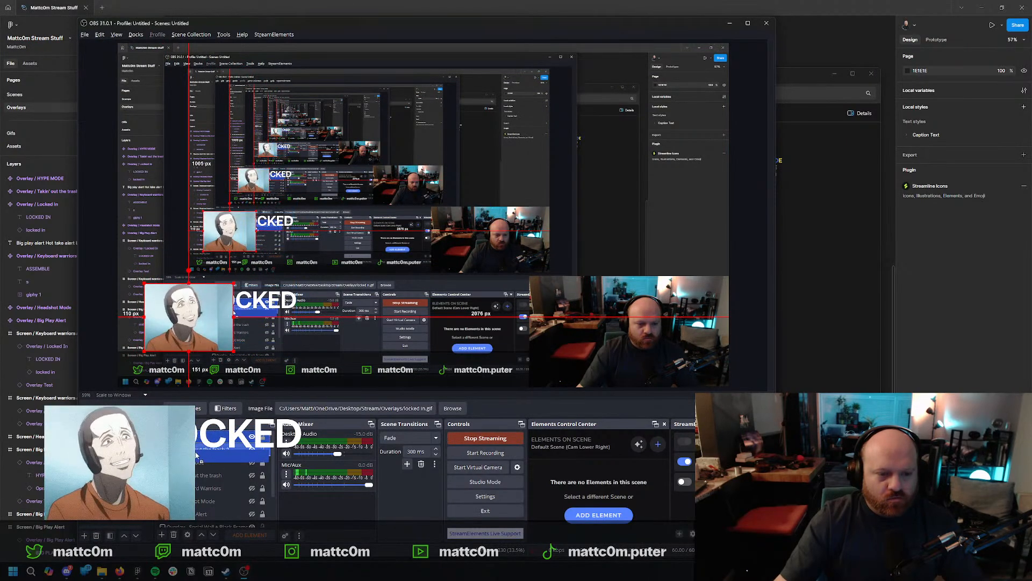
drag(250, 307, 267, 309)
click(512, 192)
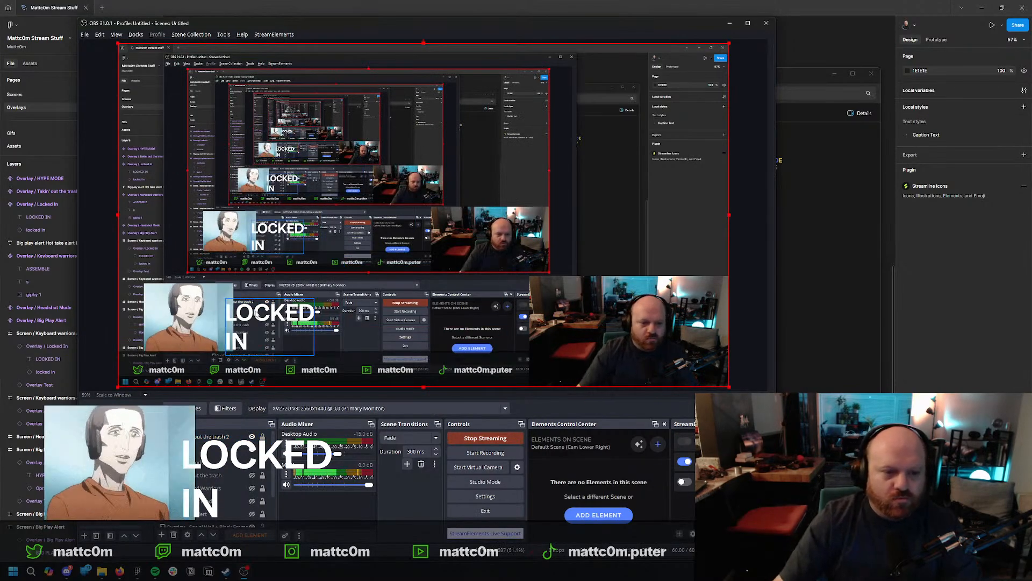
drag(259, 314, 263, 308)
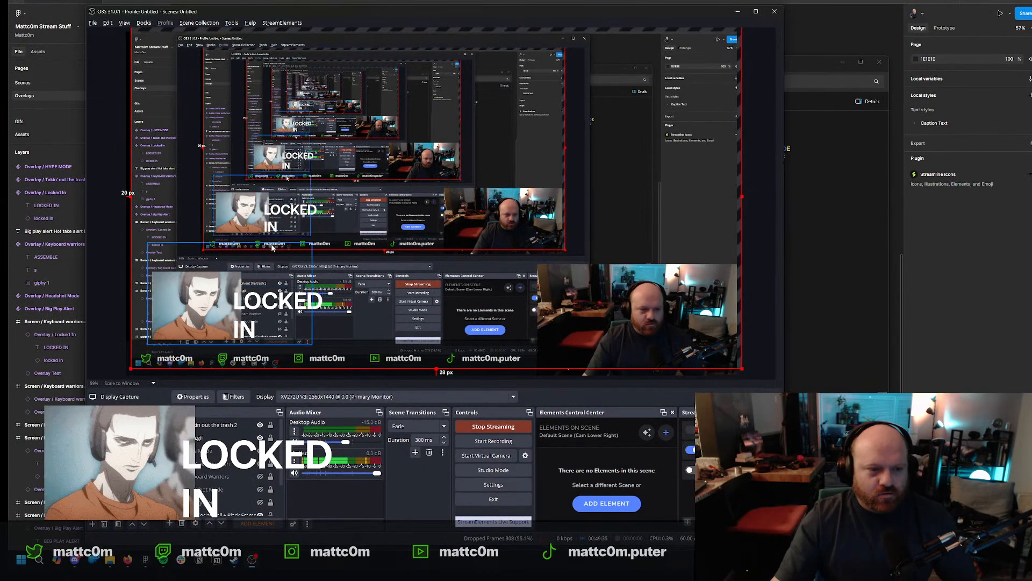
key(ctrl+z)
Lock the Display Capture and Webcam sources against movement in the preview.
right_click(472, 183)
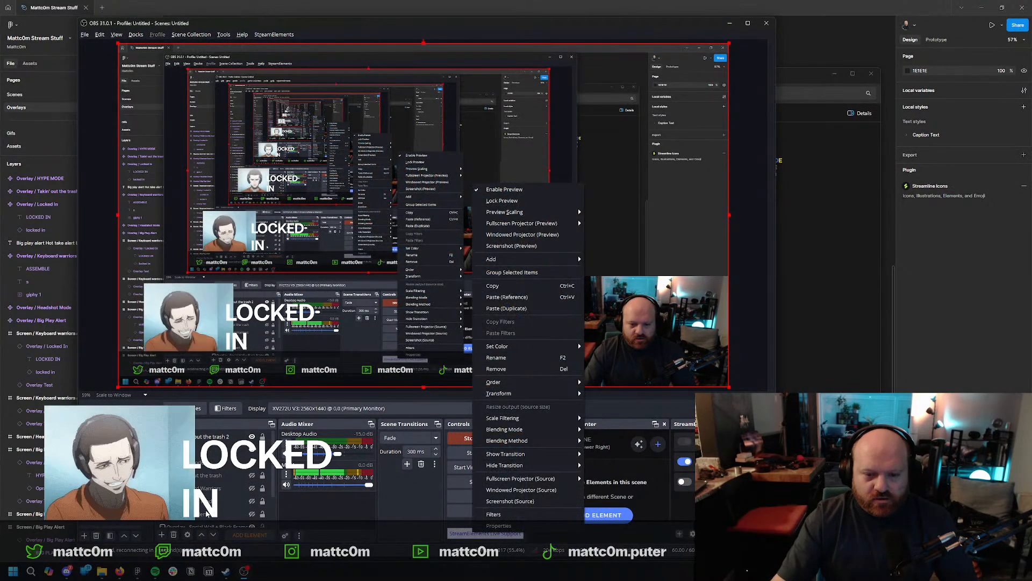
click(215, 488)
scroll(237, 487, down, 1)
click(262, 513)
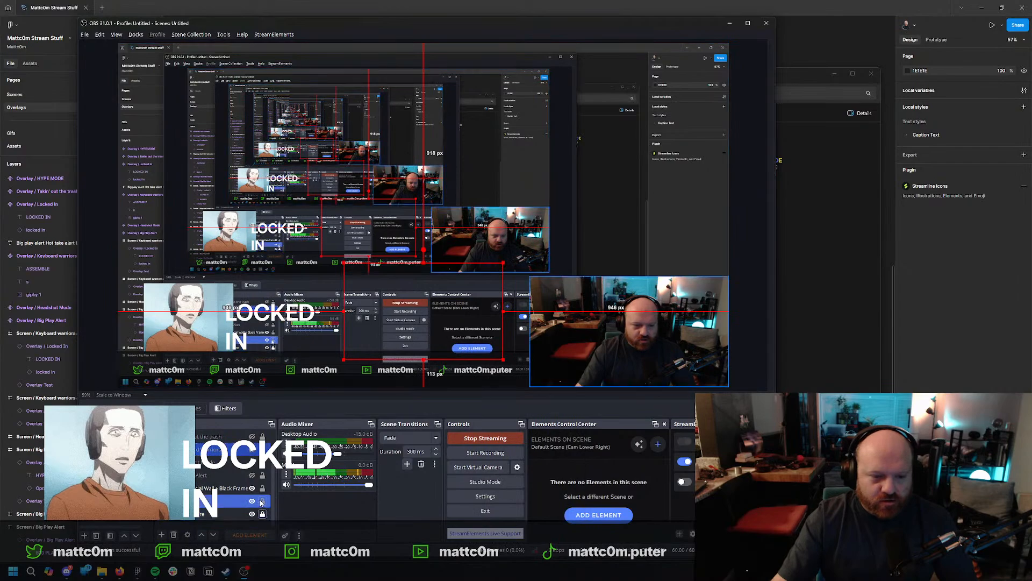
click(262, 502)
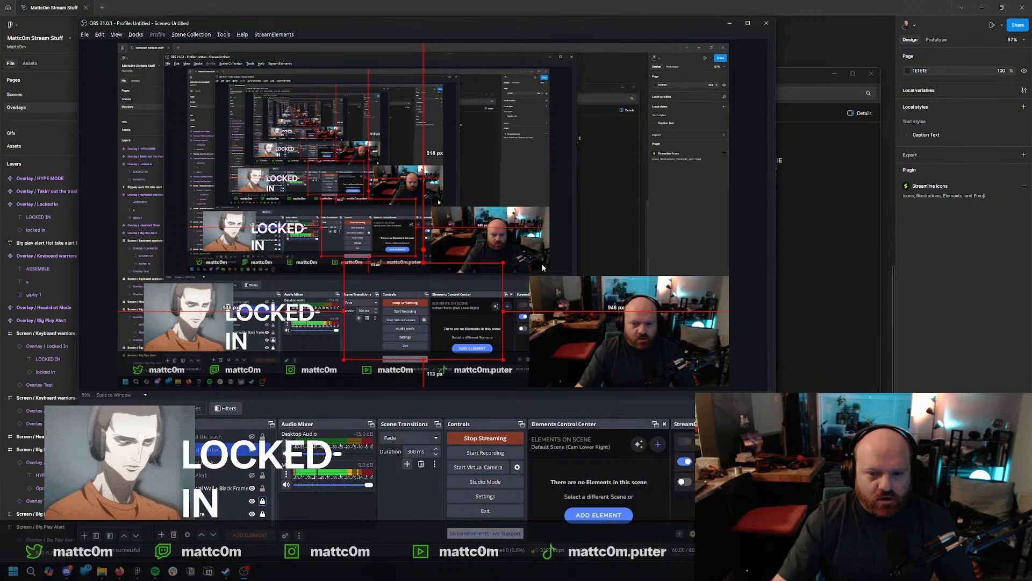
click(651, 300)
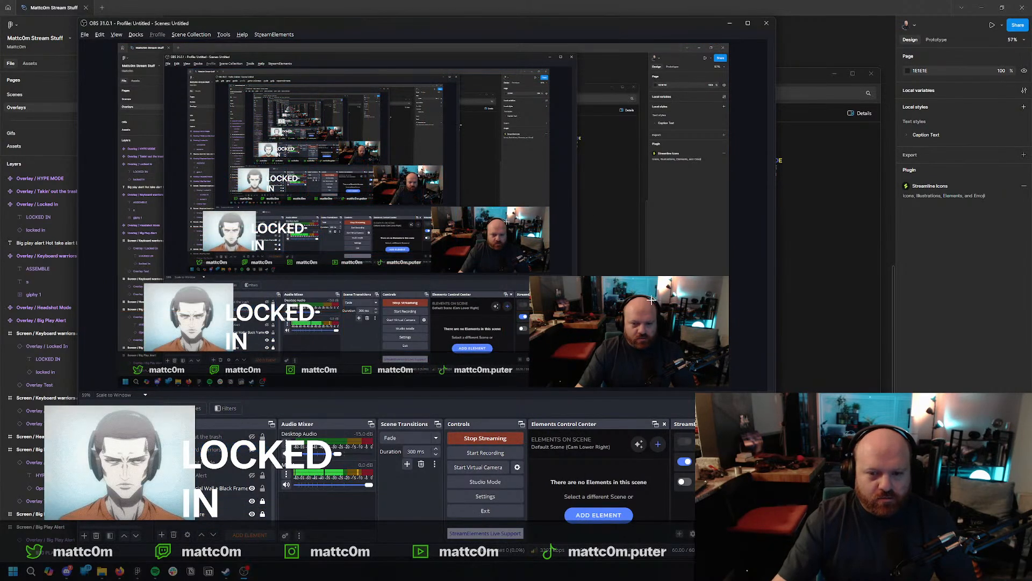
Reposition the LOCKED IN text so that it slightly overlaps the gif's right edge near its lower end.
click(244, 300)
drag(245, 299, 289, 320)
click(289, 319)
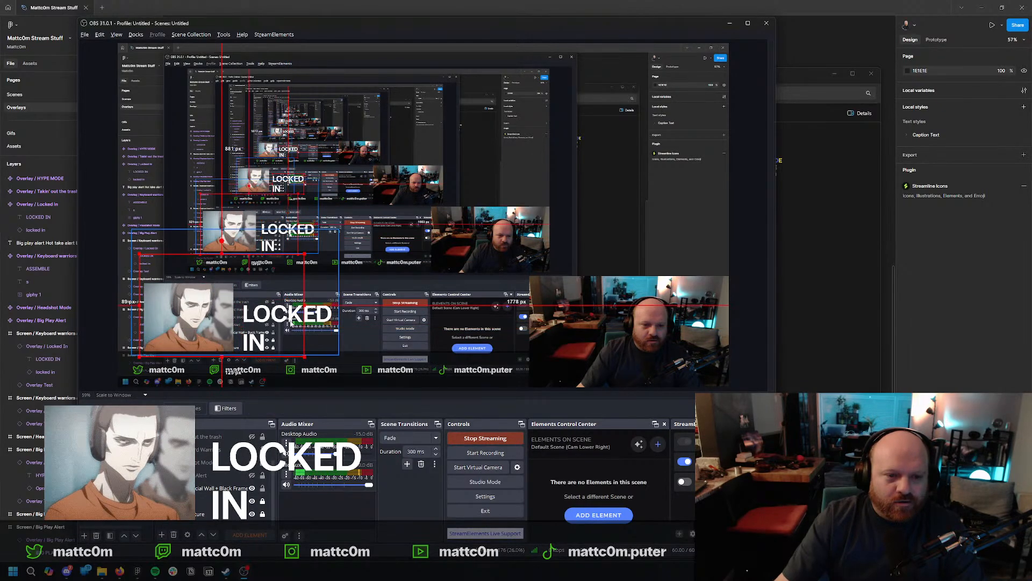
click(200, 225)
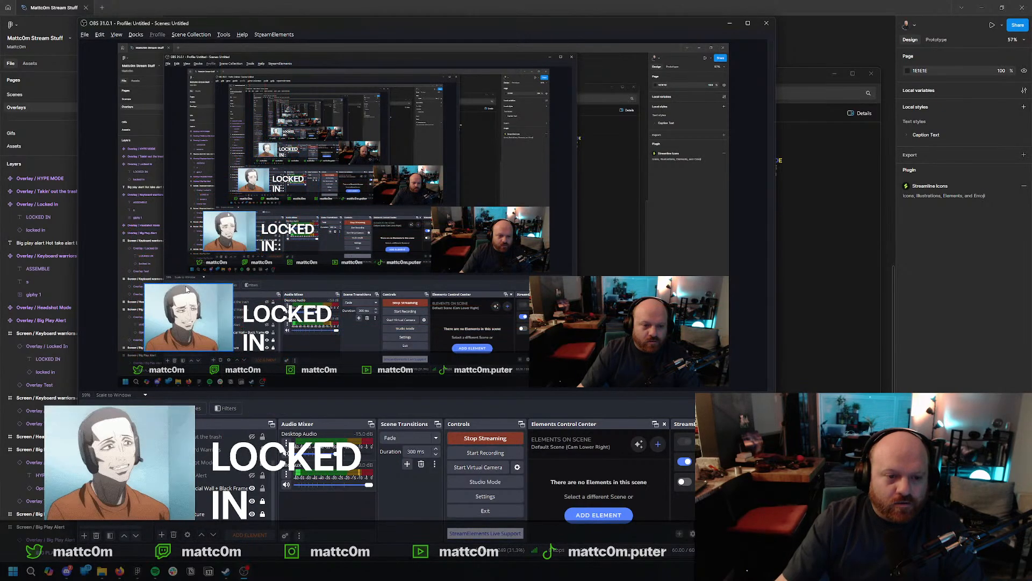
drag(269, 317, 252, 316)
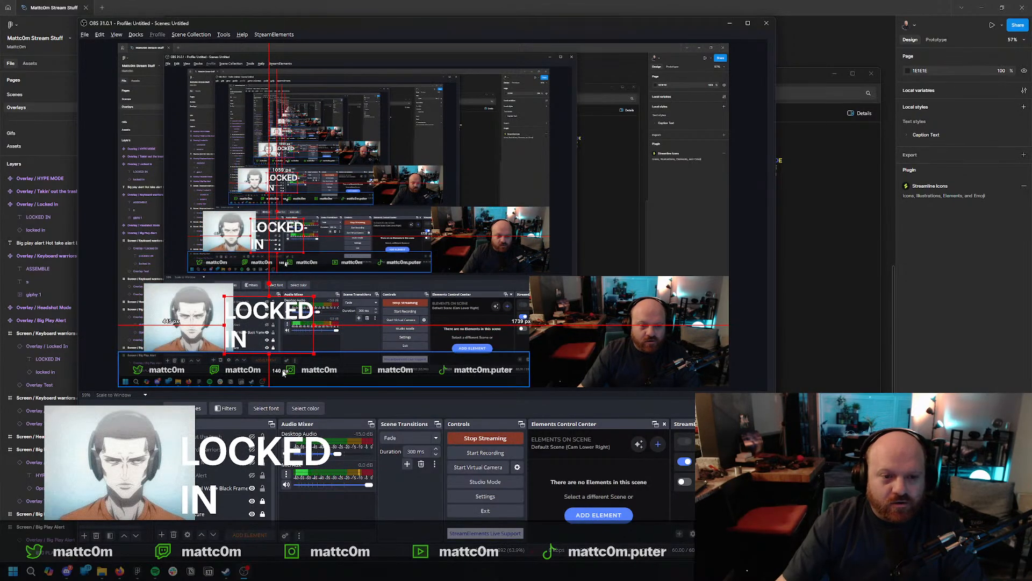
drag(251, 313, 252, 313)
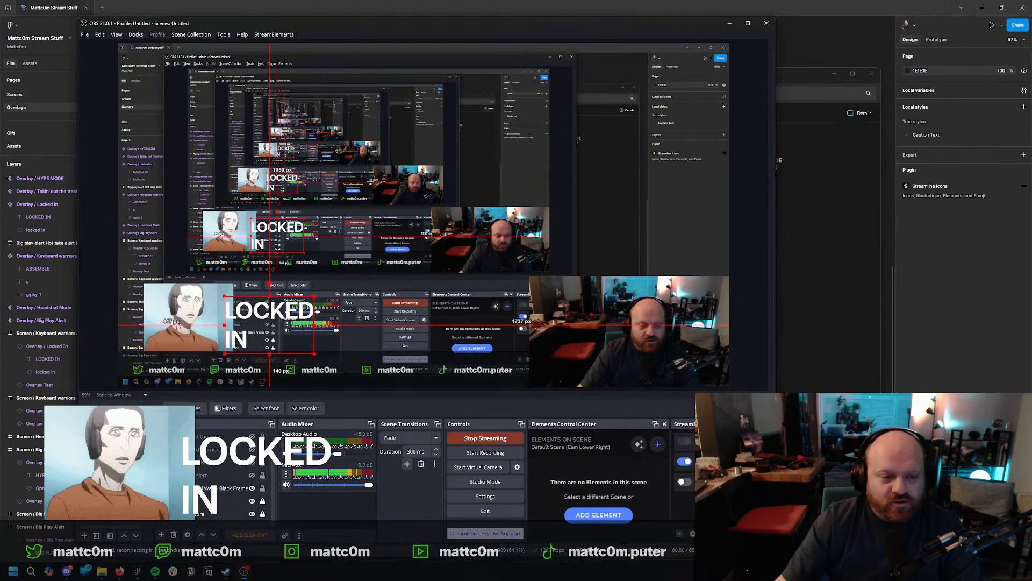
Group the LOCKED IN text source with the locked in.gif source.
scroll(245, 462, up, 1)
ctrl+click(242, 449)
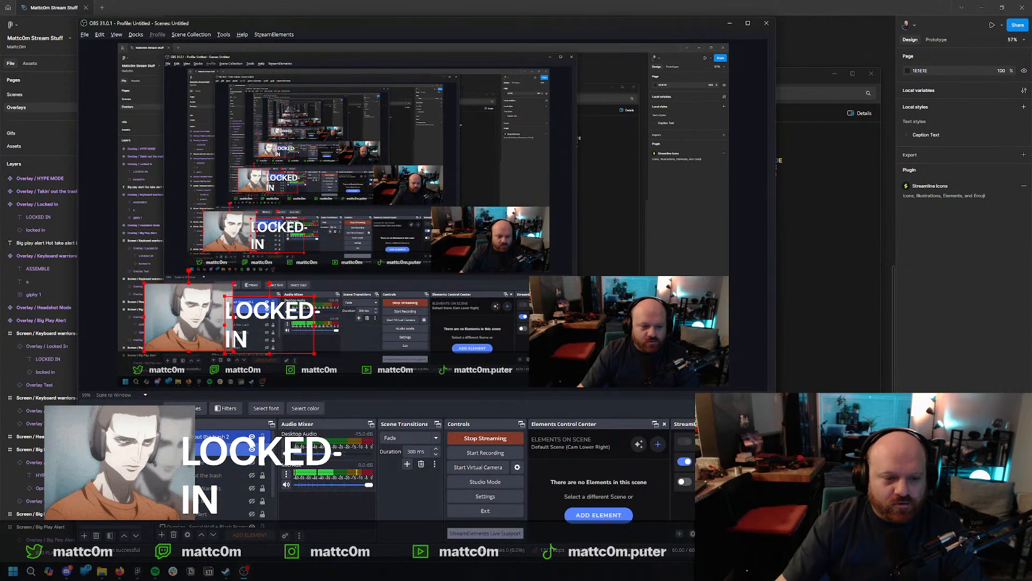
right_click(190, 442)
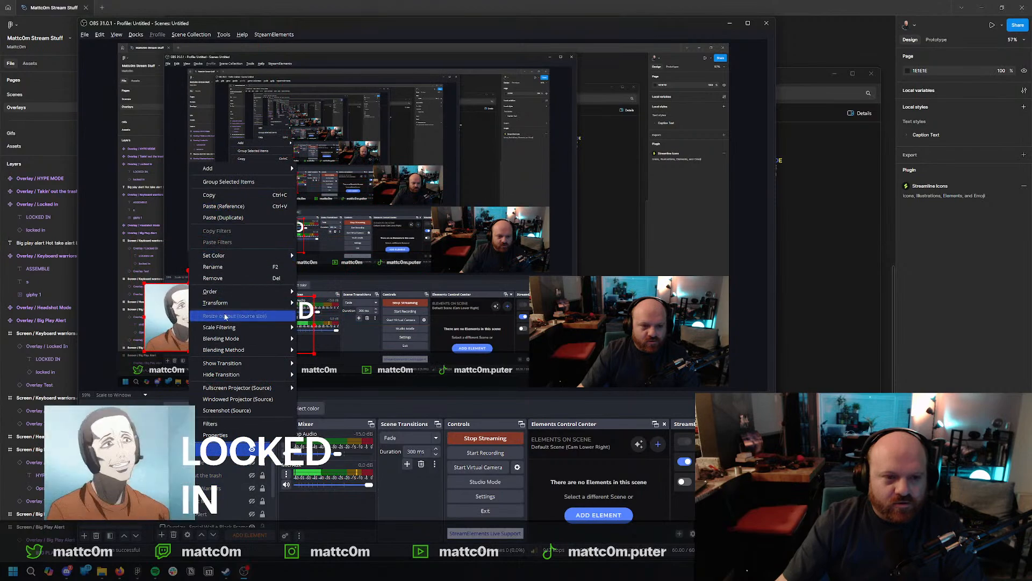
click(228, 182)
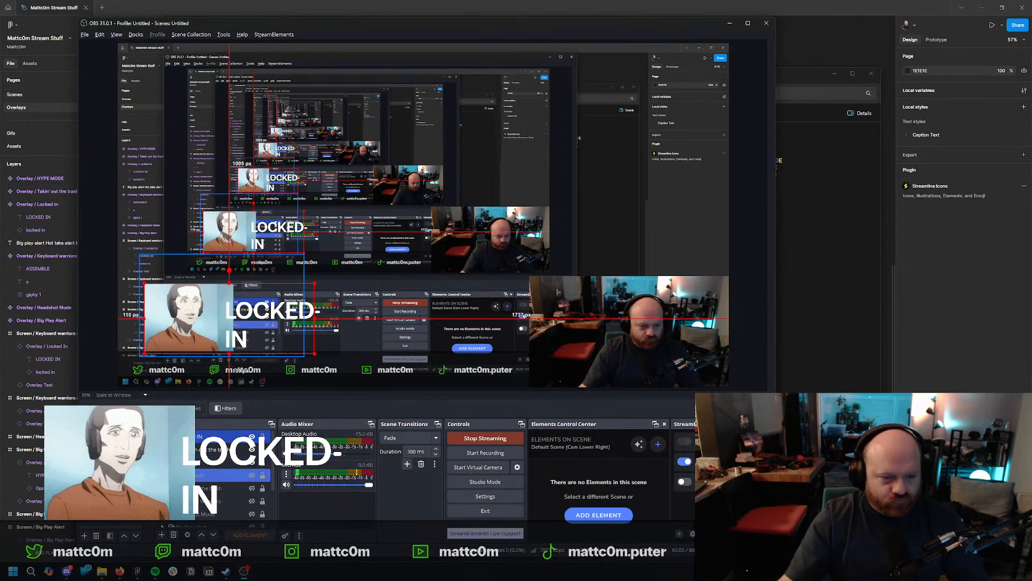
Rename the hype overlay's group in the sources list as HYPE MODE.
click(224, 475)
text(HYPE MODE)
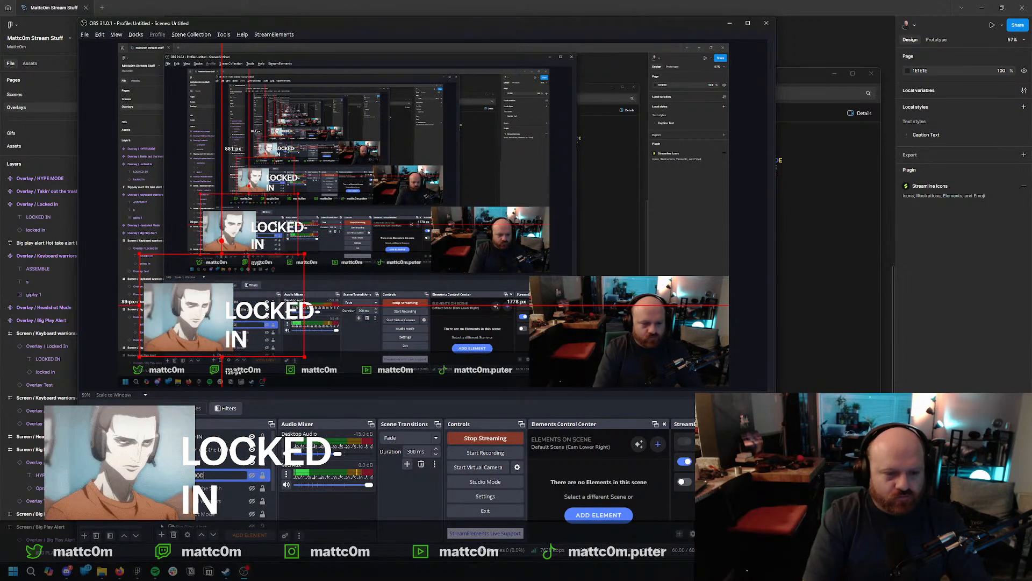
key(Return)
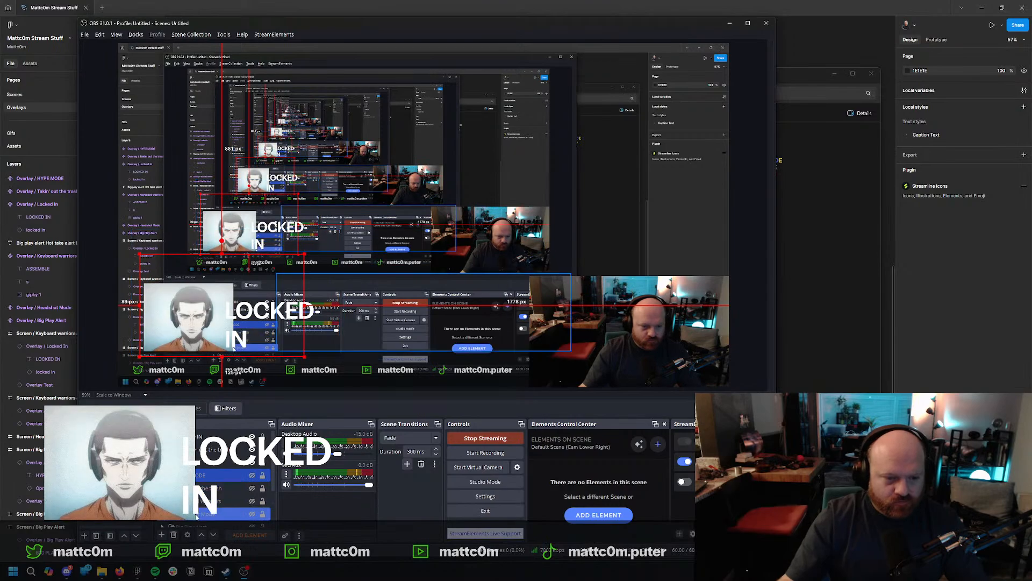
Remove the last two characters from the LOCKED IN text source's name and collapse its group.
click(210, 455)
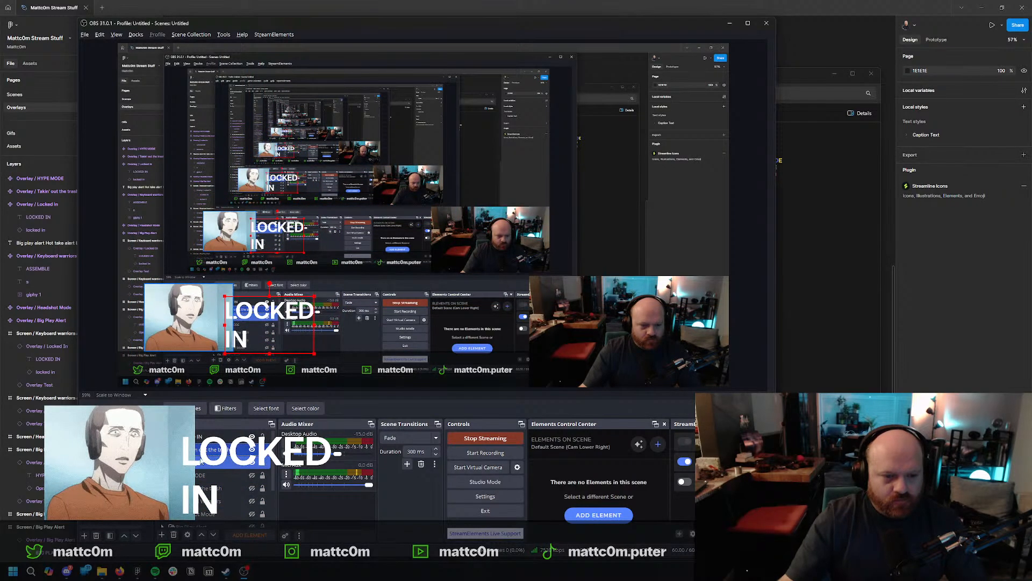
double_click(202, 461)
click(626, 439)
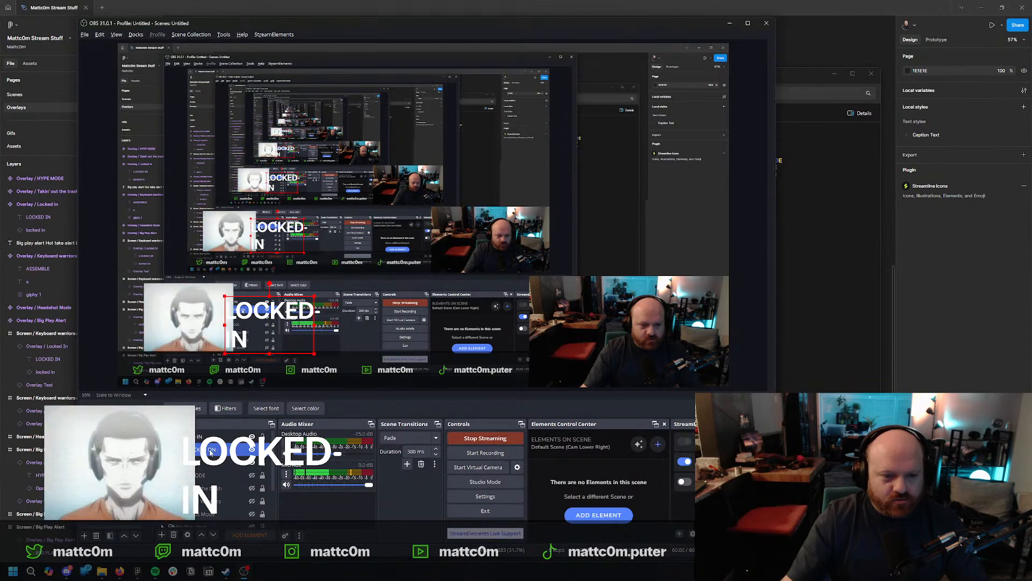
key(F2)
key(End)
key(BackSpace)
key(BackSpace)
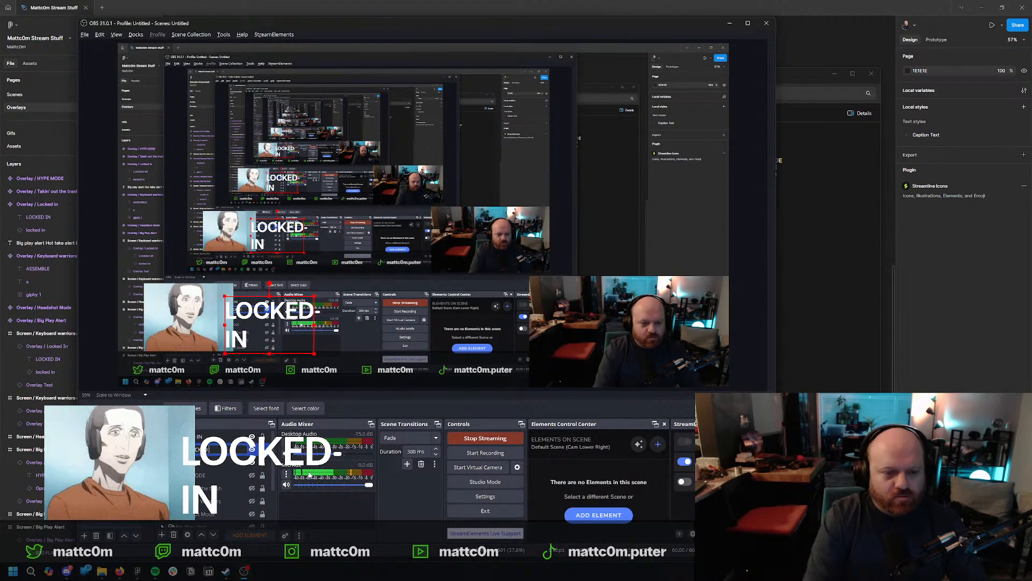
click(162, 436)
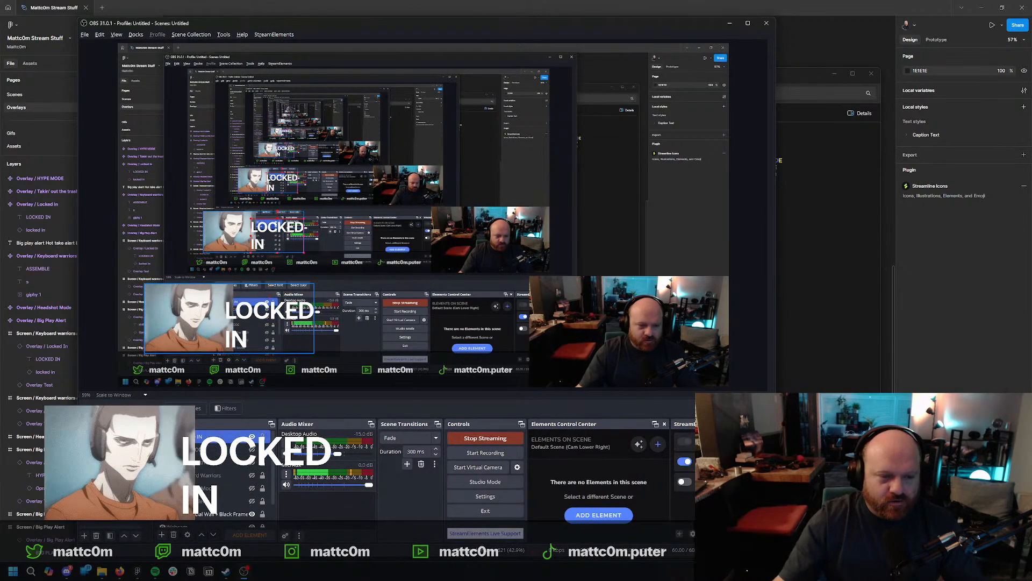
Review the finished overlay designs on the Figma canvas and return to OBS.
click(790, 354)
click(887, 366)
drag(720, 431, 679, 422)
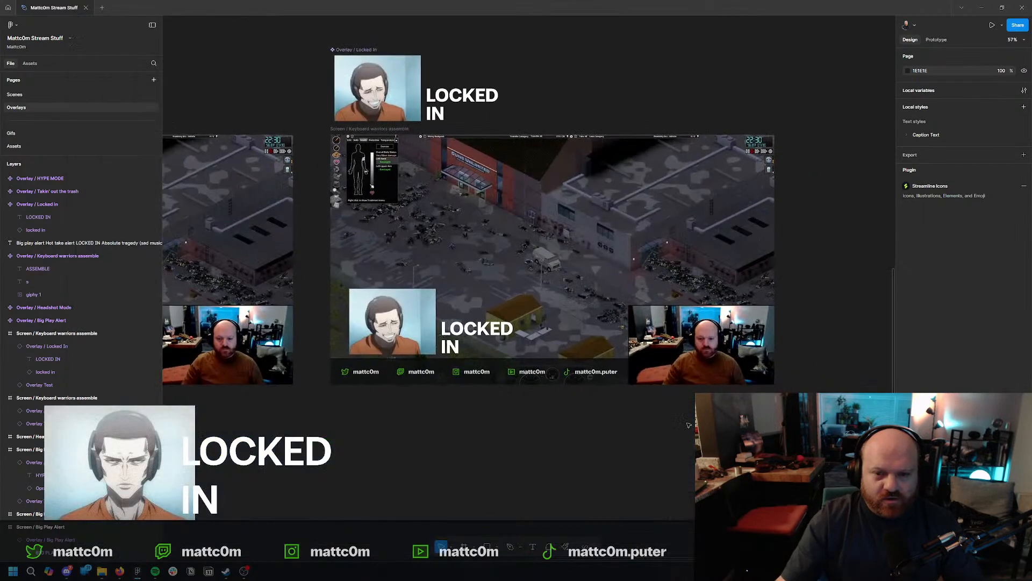
scroll(678, 422, down, 3)
key(alt+Tab)
key(alt+Tab)
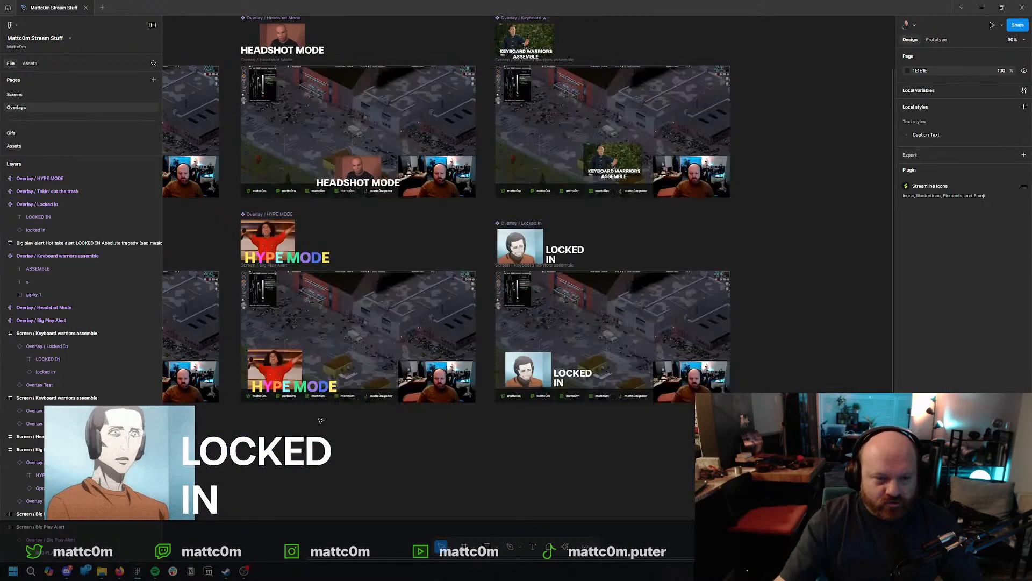
key(alt+Tab)
key(alt+Tab)
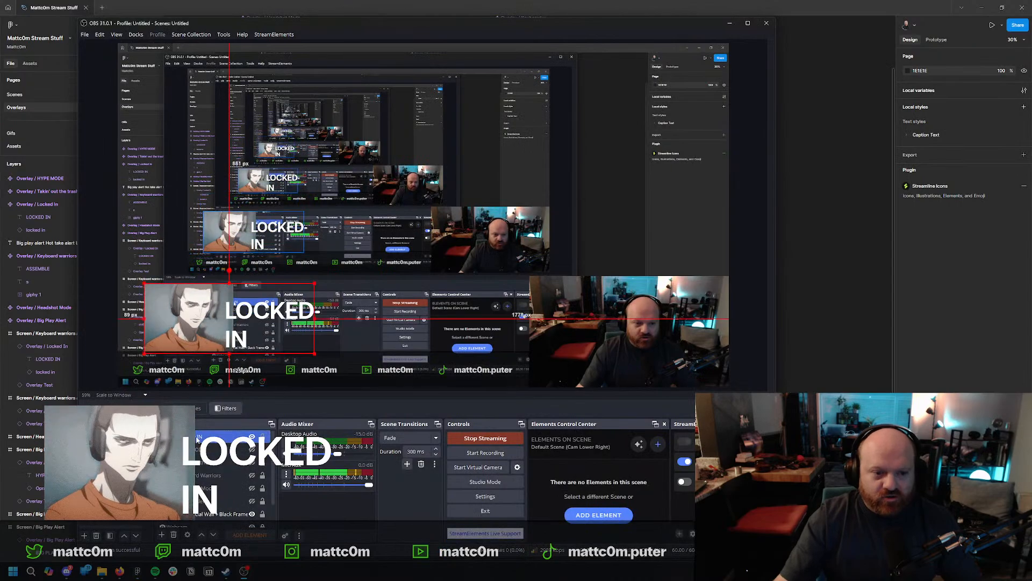
Hide the LOCKED IN group and check the options for the six overlay groups from LOCKED IN to Big Play Alert.
shift+click(191, 501)
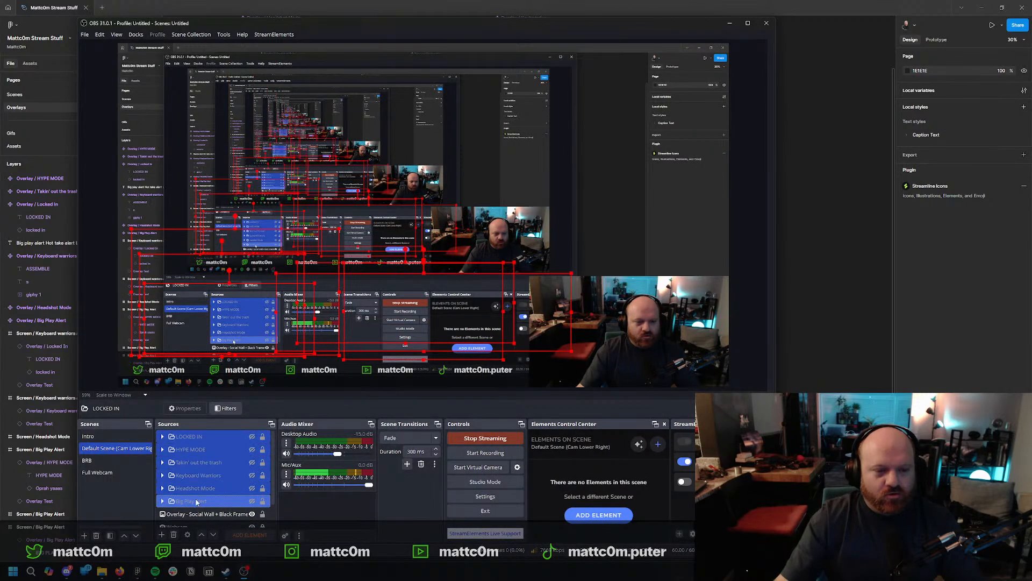
right_click(202, 458)
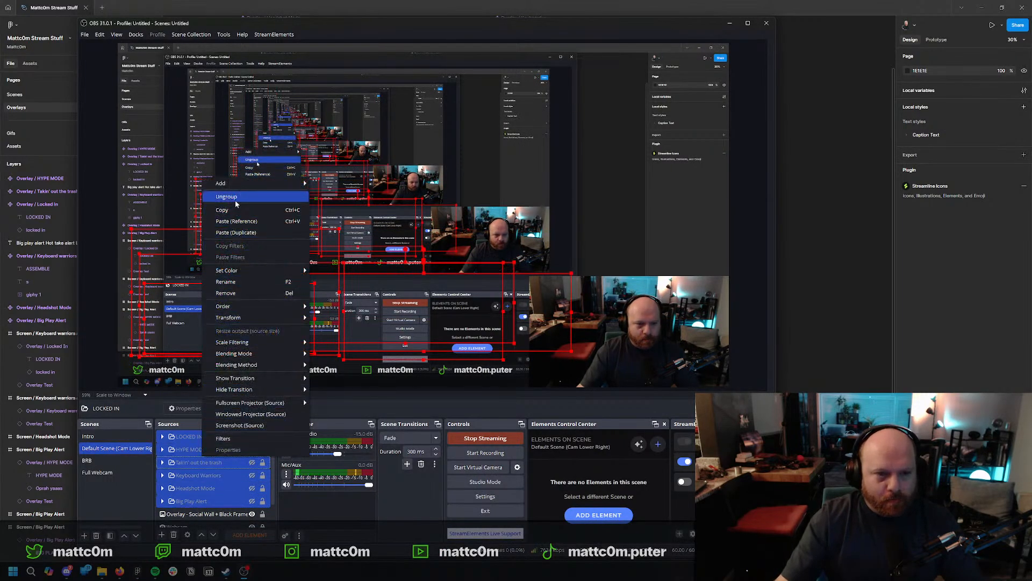
click(191, 463)
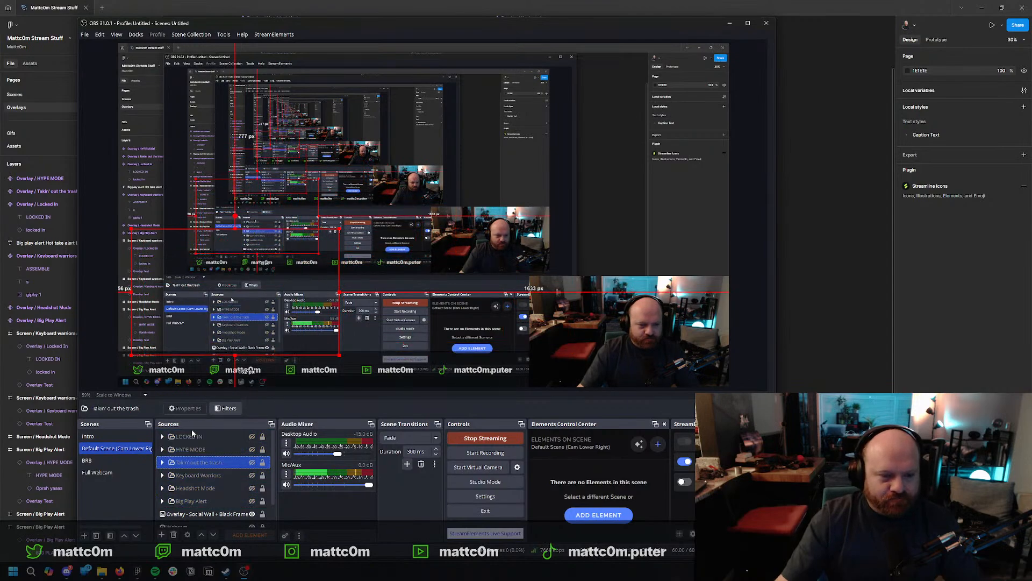
click(192, 437)
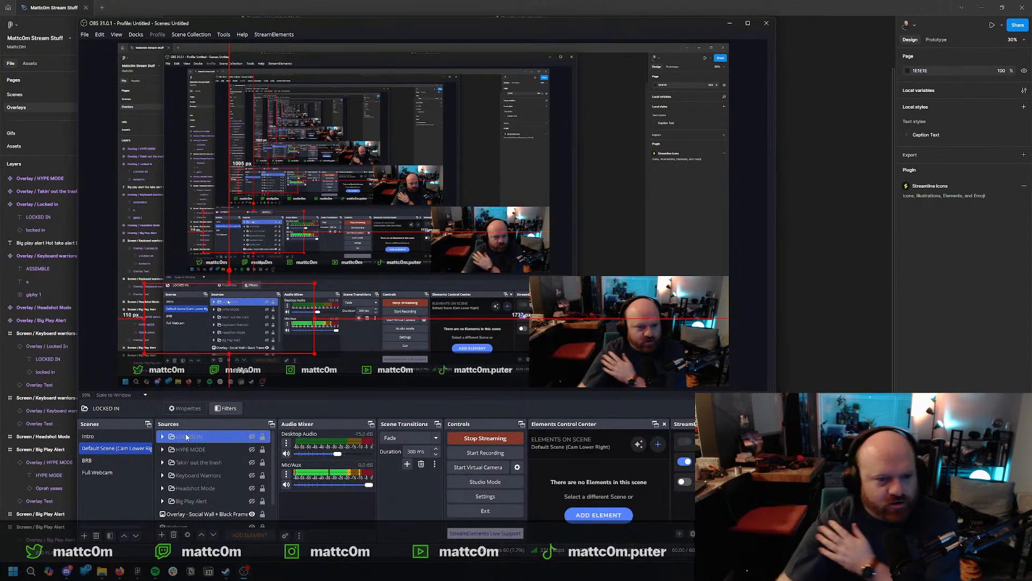
Briefly hide the Social Wall + Black Frame overlay and preview the Starting soon scene, ending on Default Scene (Cam Lower Right).
ctrl+click(256, 515)
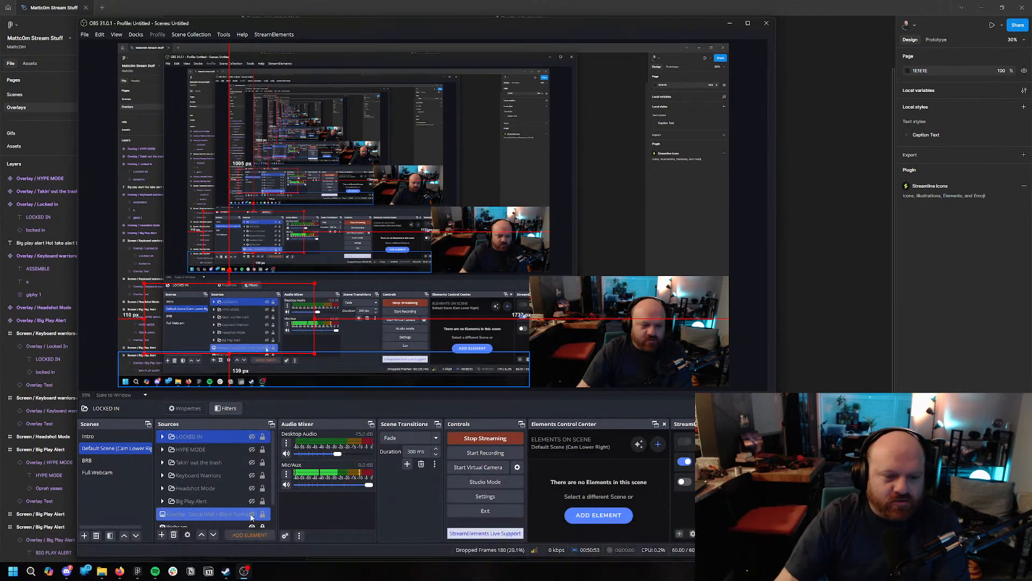
click(248, 515)
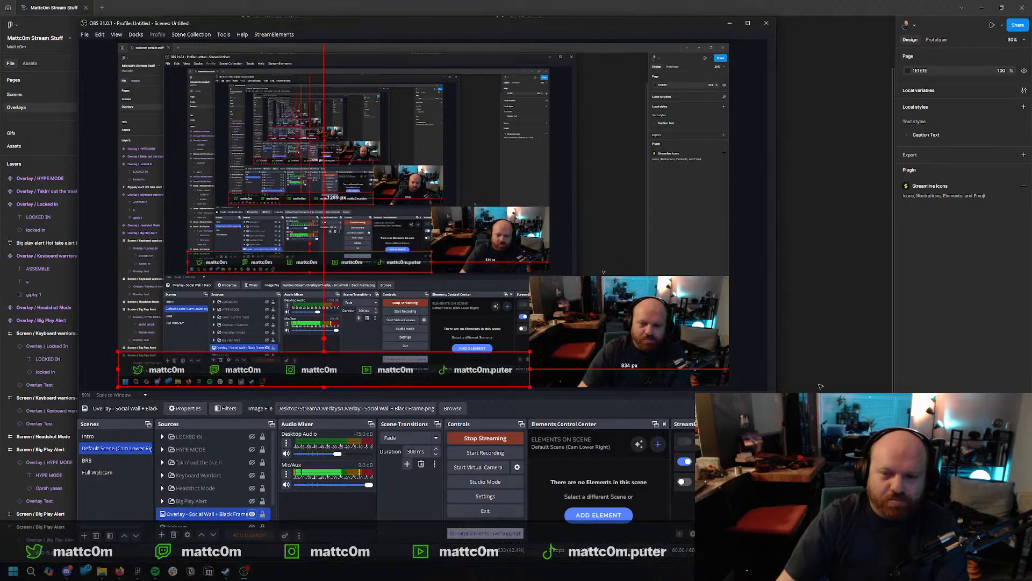
click(114, 462)
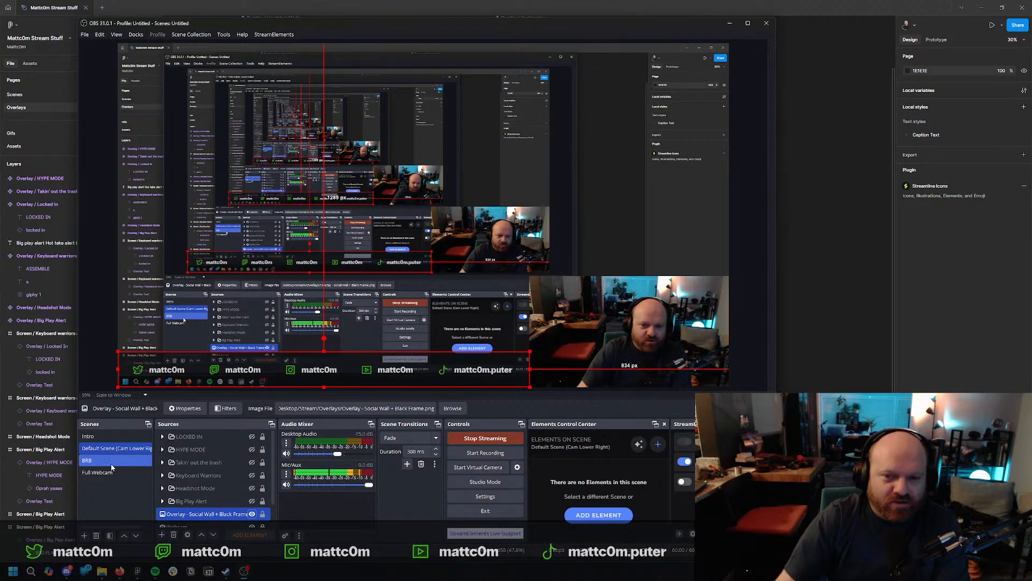
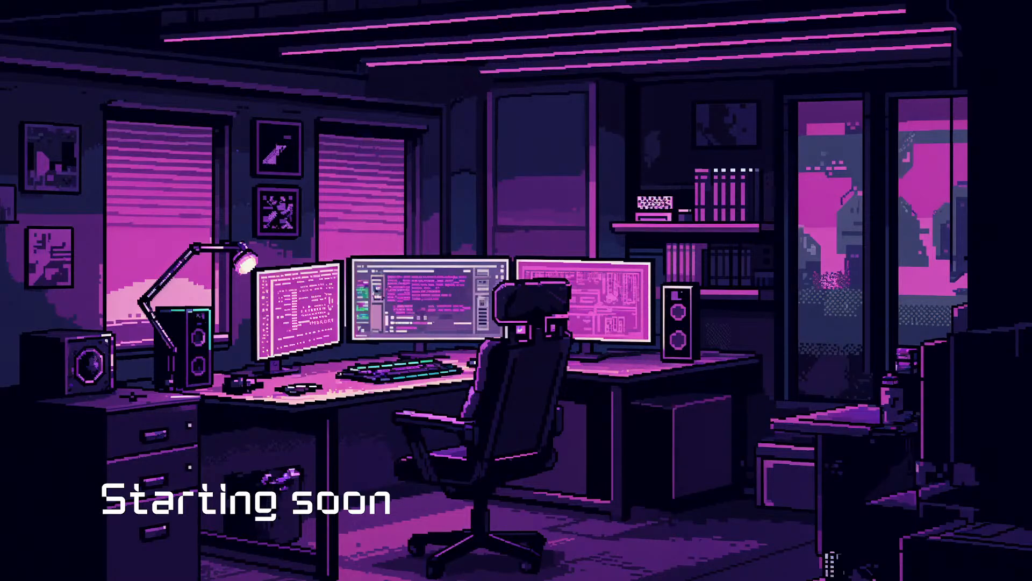
click(107, 446)
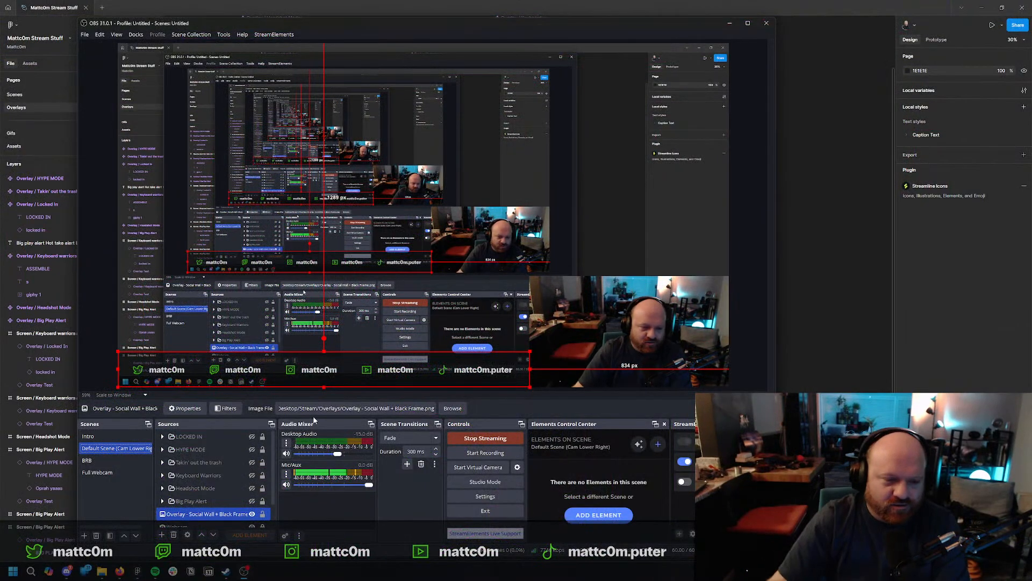
Look through the source types that can be added and the contents of the Desktop's Stream folder.
click(161, 534)
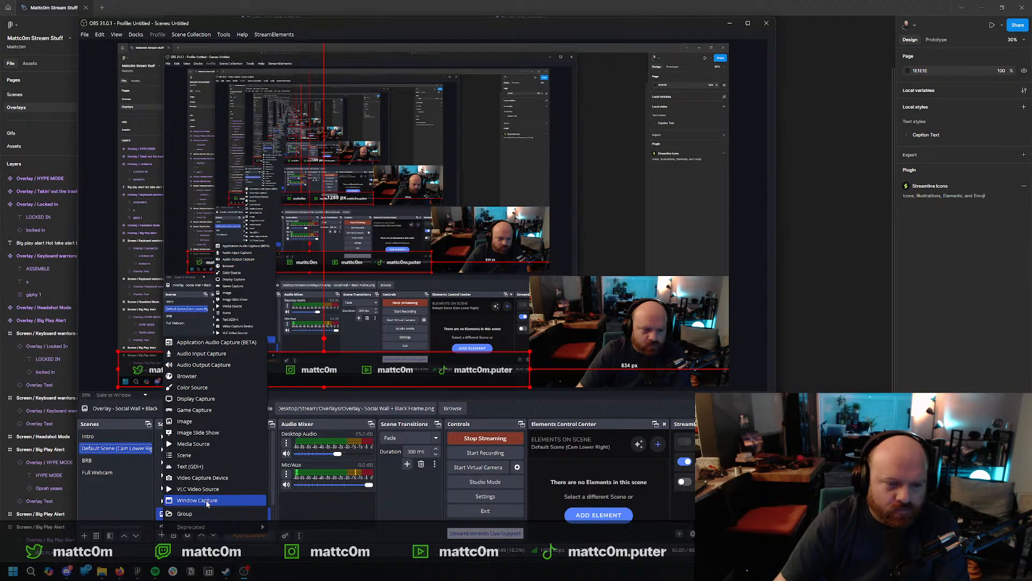
click(128, 487)
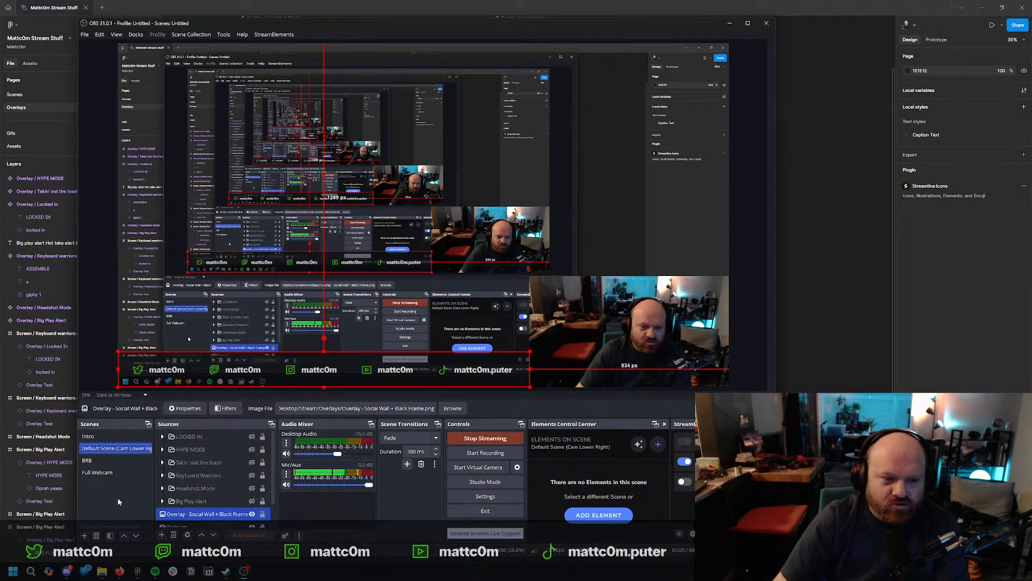
click(101, 571)
key(alt+Left)
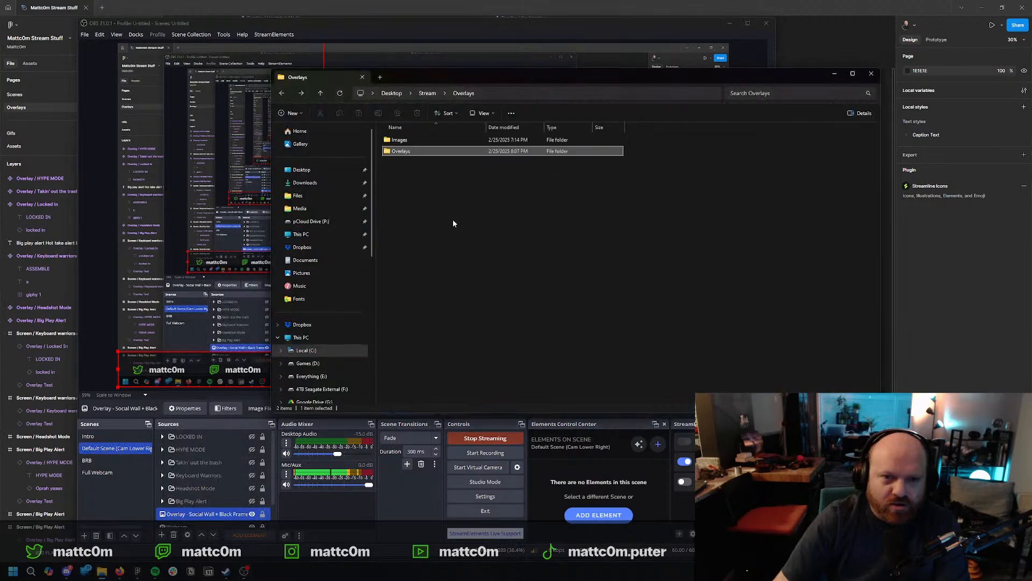
key(alt+Left)
key(alt+Right)
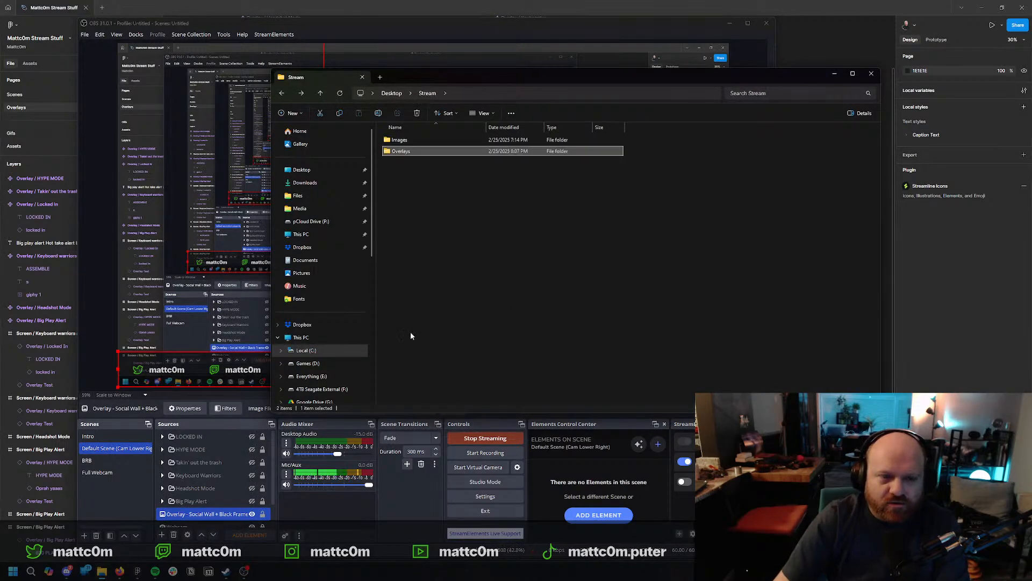
Switch to Firefox and open the BeatStars website in a new tab.
click(123, 575)
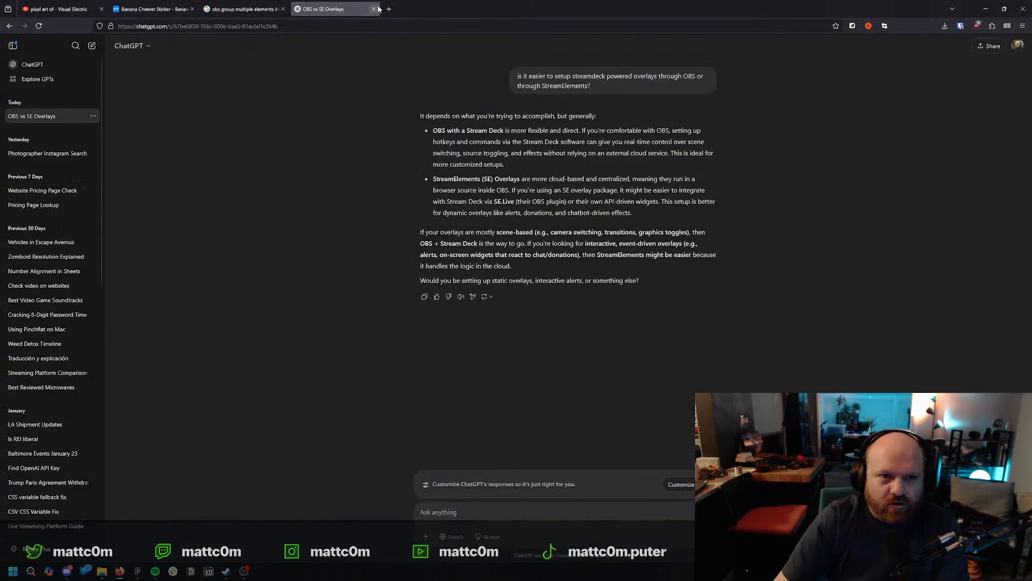
click(394, 12)
text(beats)
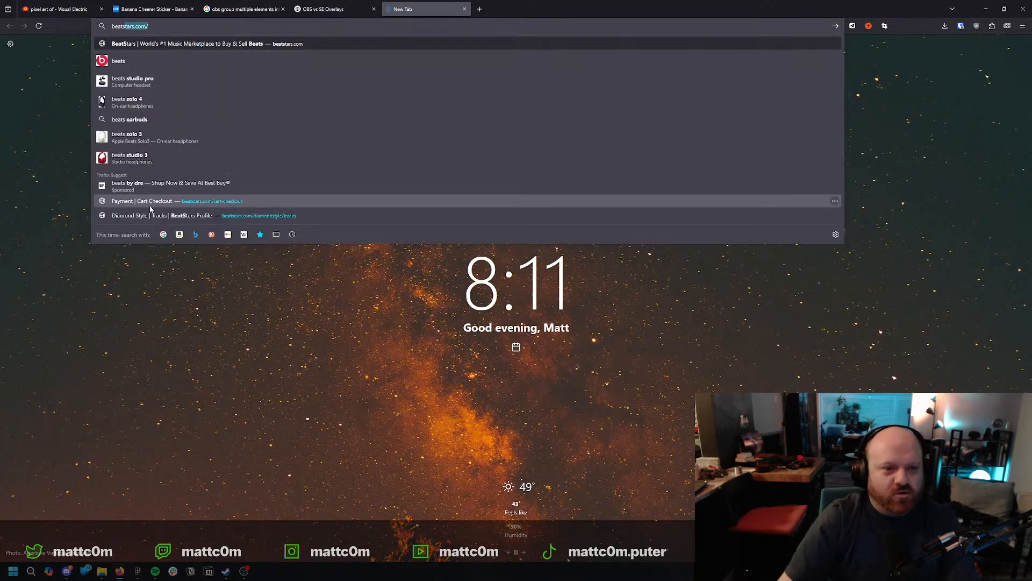
click(189, 201)
drag(187, 26, 278, 21)
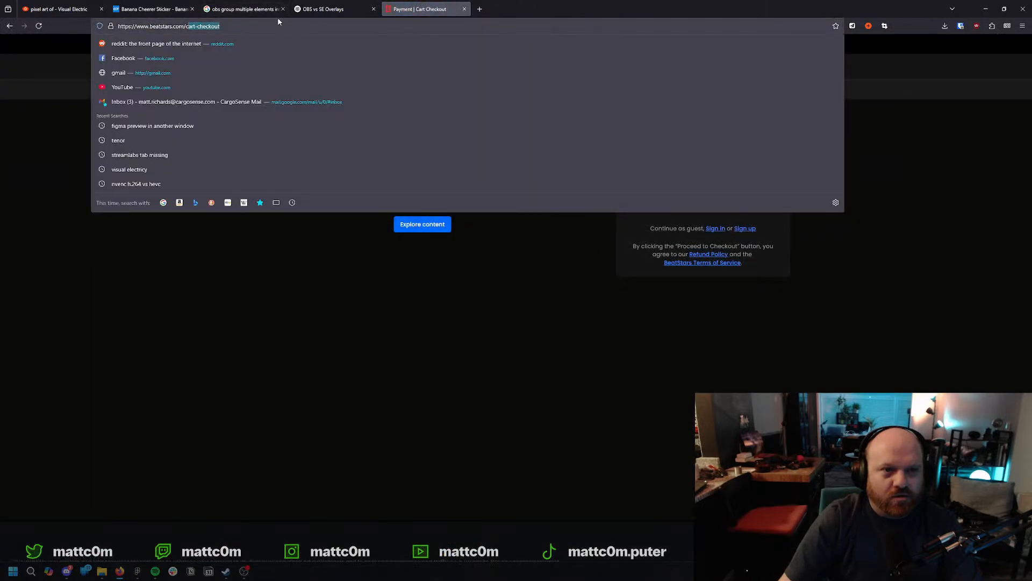
click(129, 403)
Start signing in to BeatStars with an existing account through the sign-in pop-up.
click(696, 67)
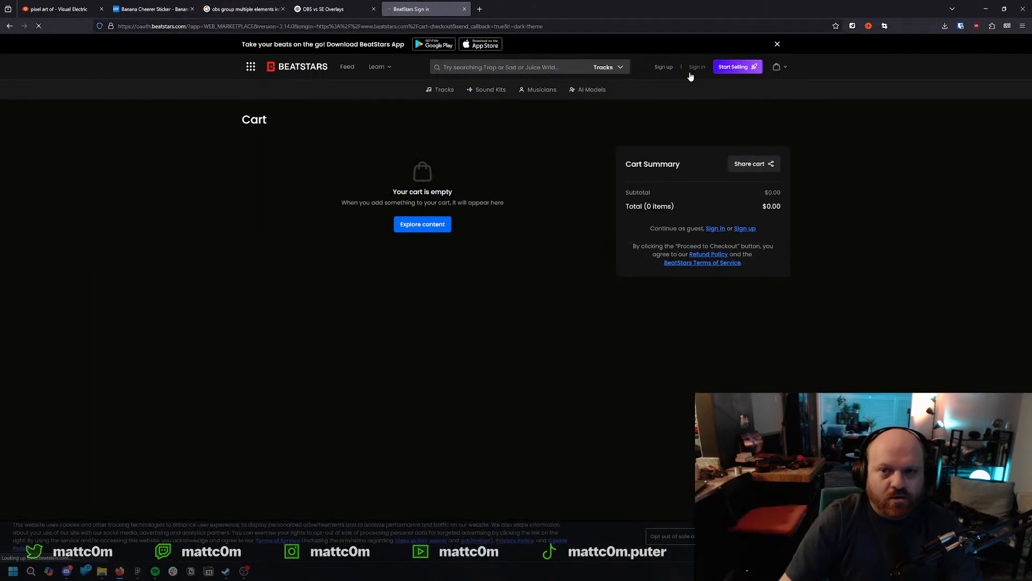
click(526, 356)
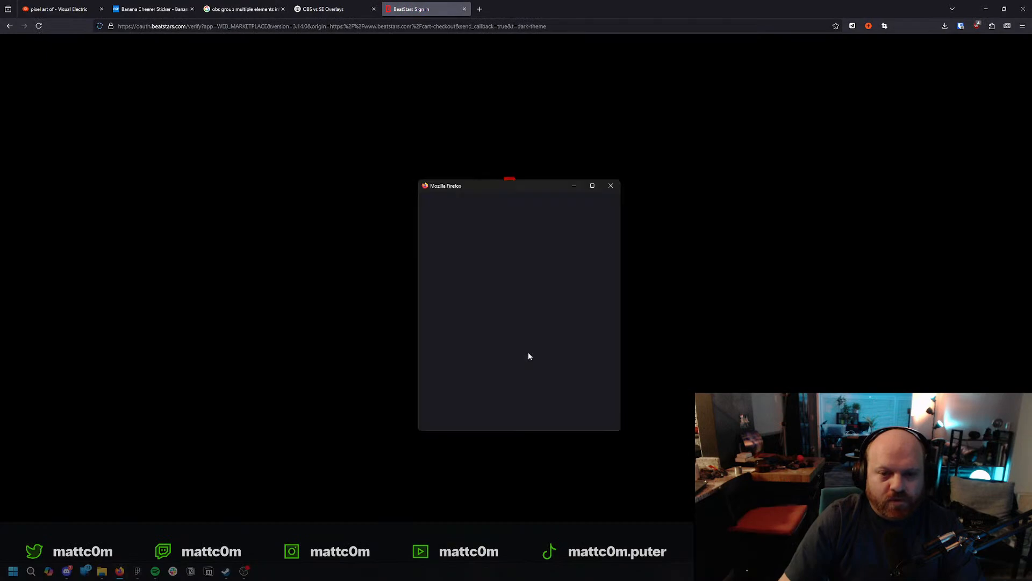
click(476, 329)
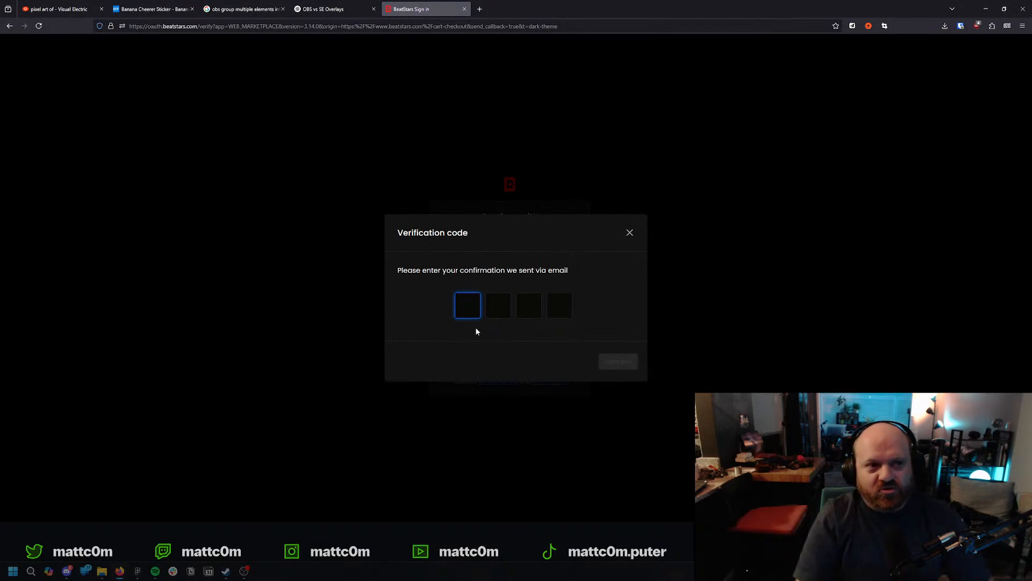
Get the verification code from the BeatStars e-mail in Gmail and enter it to complete the BeatStars sign-in.
key(ctrl+t)
text(gmail)
key(Return)
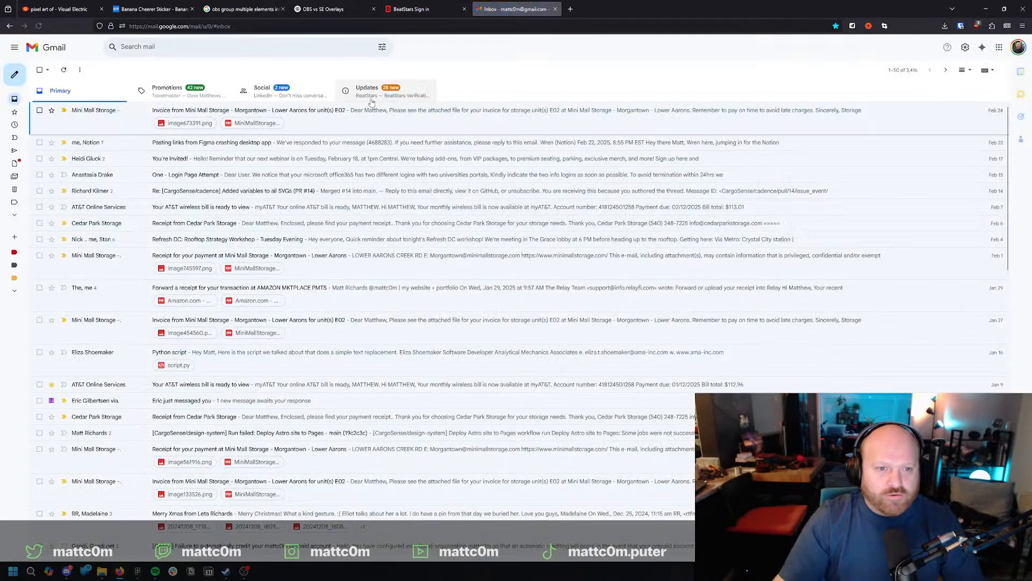
click(379, 99)
click(199, 111)
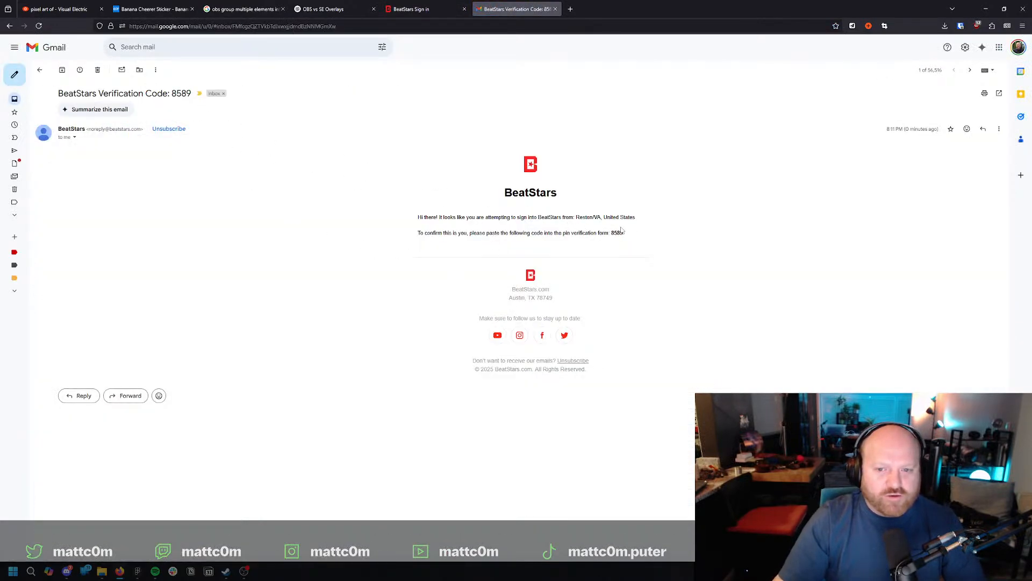
key(ctrl+w)
key(ctrl+v)
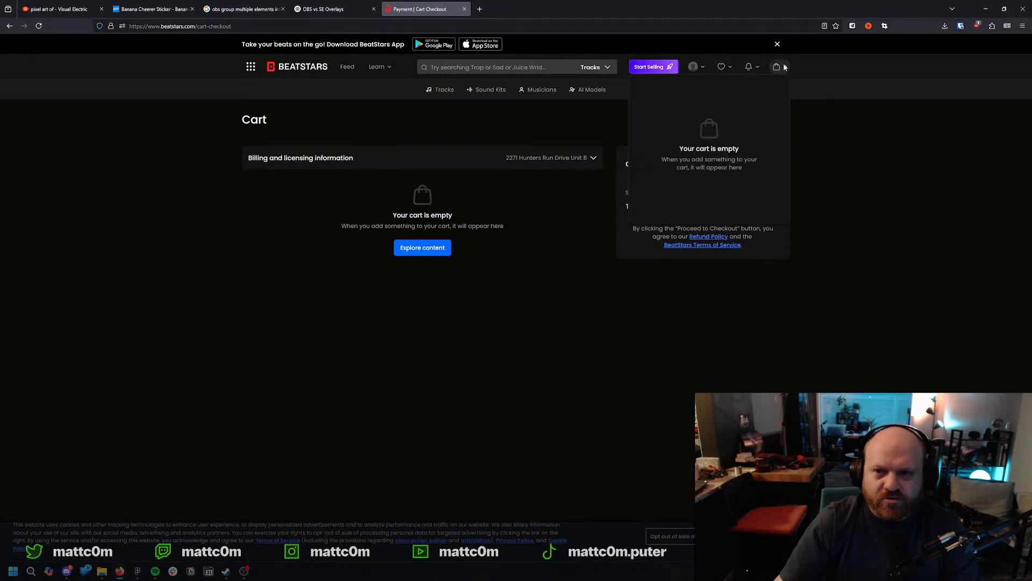
Try to open My Orders from the BeatStars account menu, check the notifications, and dismiss the app download banner.
mouse_move(704, 66)
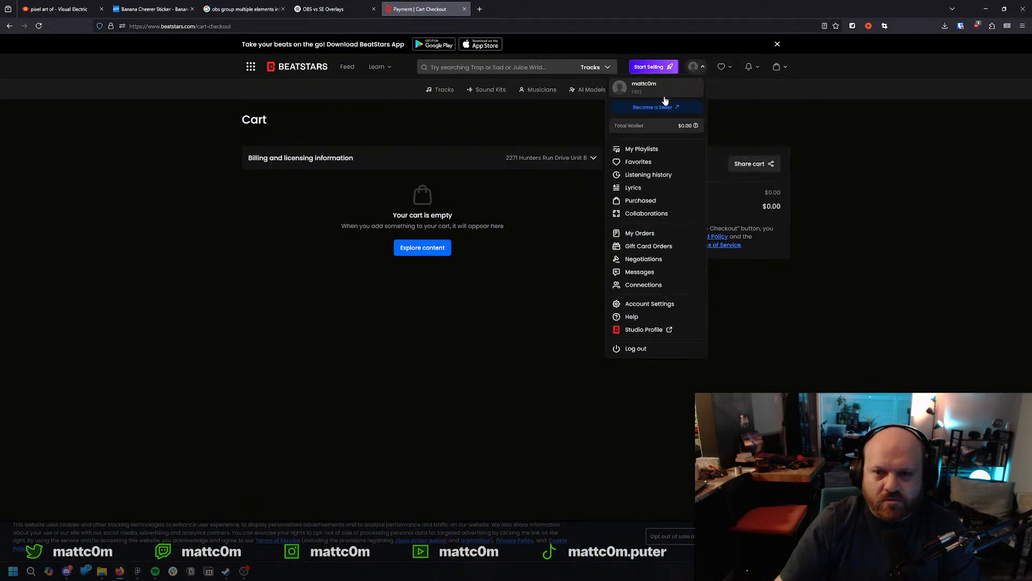
click(643, 233)
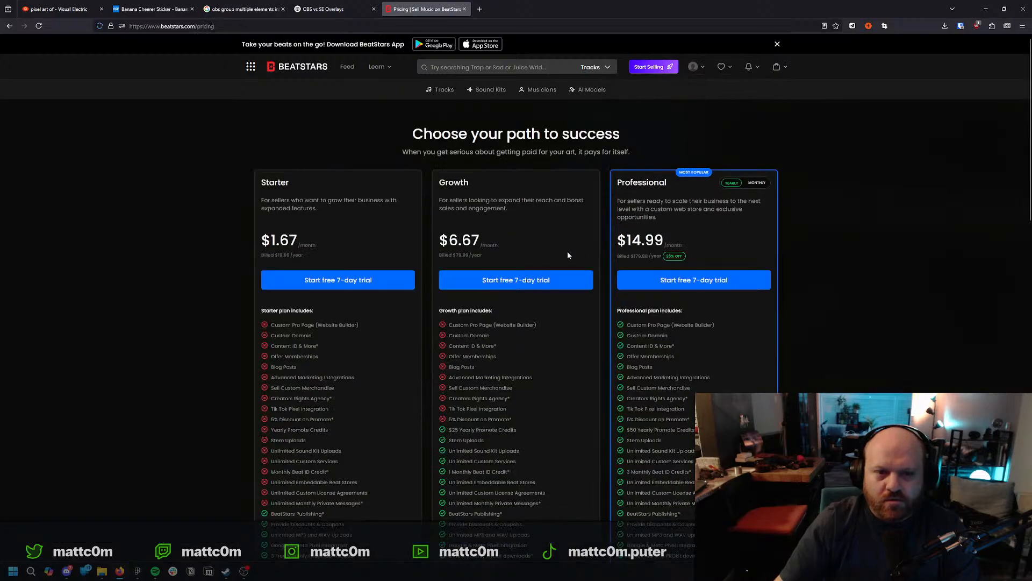
scroll(530, 318, down, 10)
scroll(488, 302, up, 10)
mouse_move(704, 67)
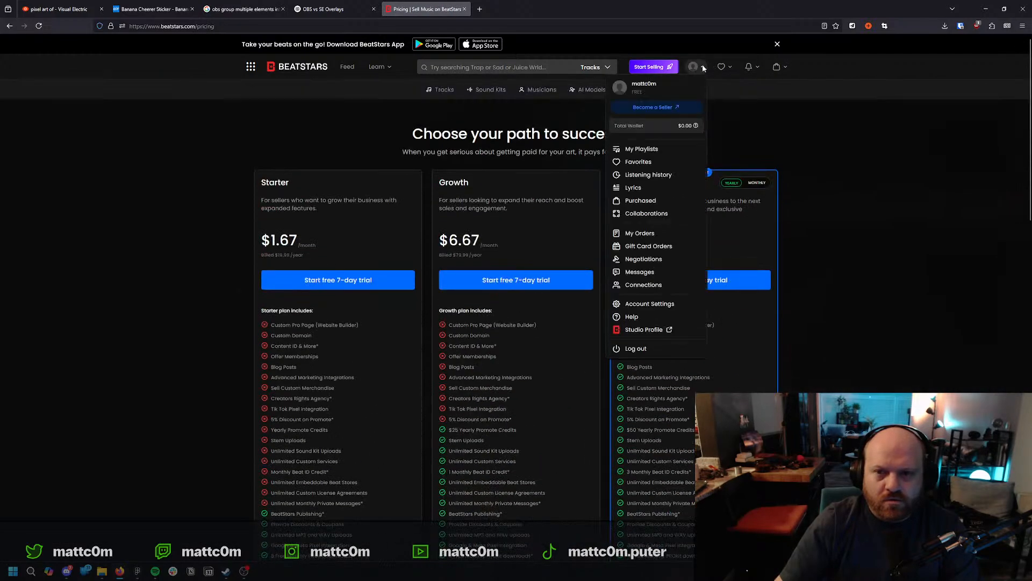
click(663, 234)
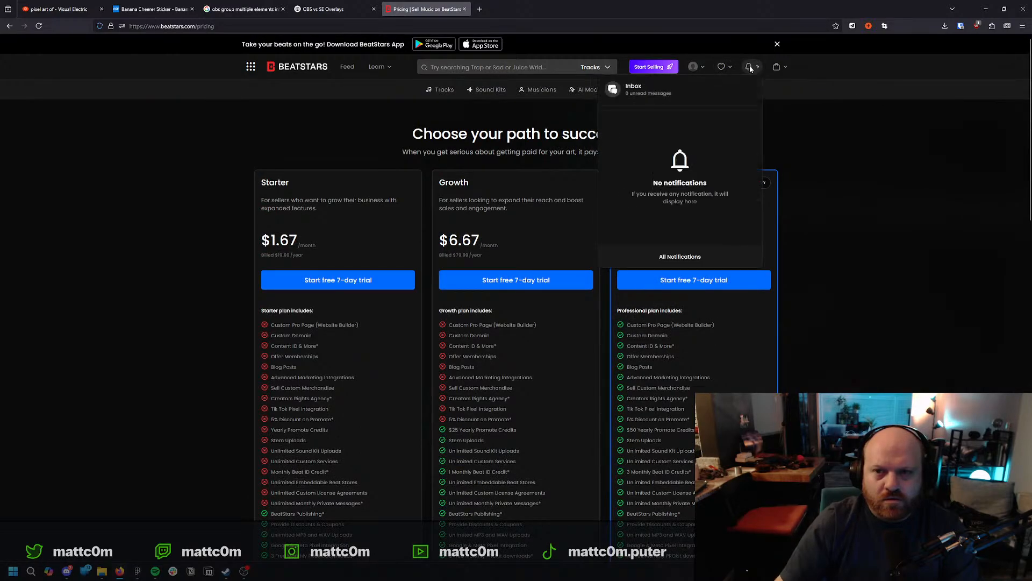
click(777, 44)
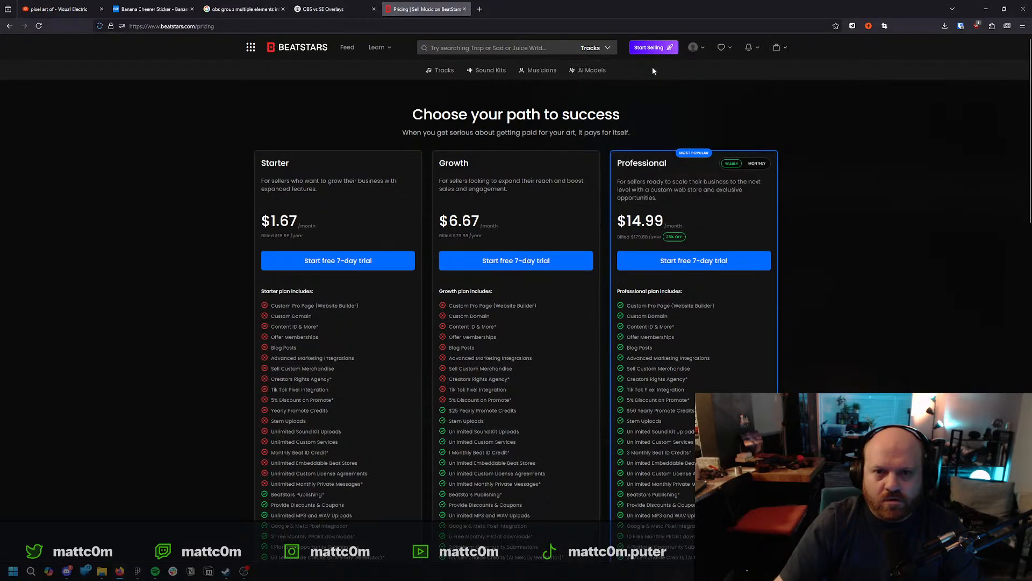
Go to the BeatStars home page and try to open the account's Purchased list, looking through the page that loads.
mouse_move(701, 49)
click(304, 51)
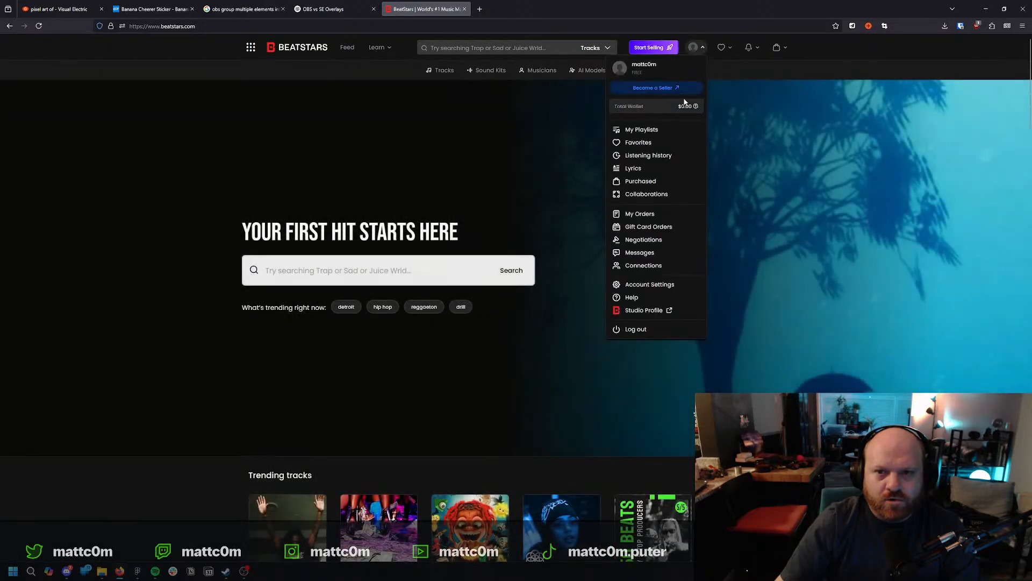
click(652, 183)
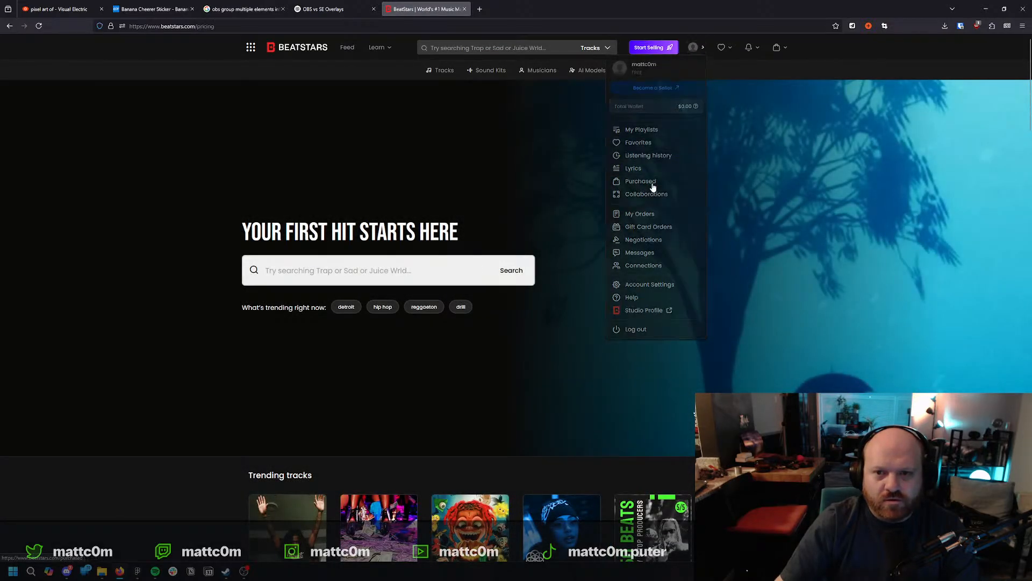
scroll(379, 209, down, 10)
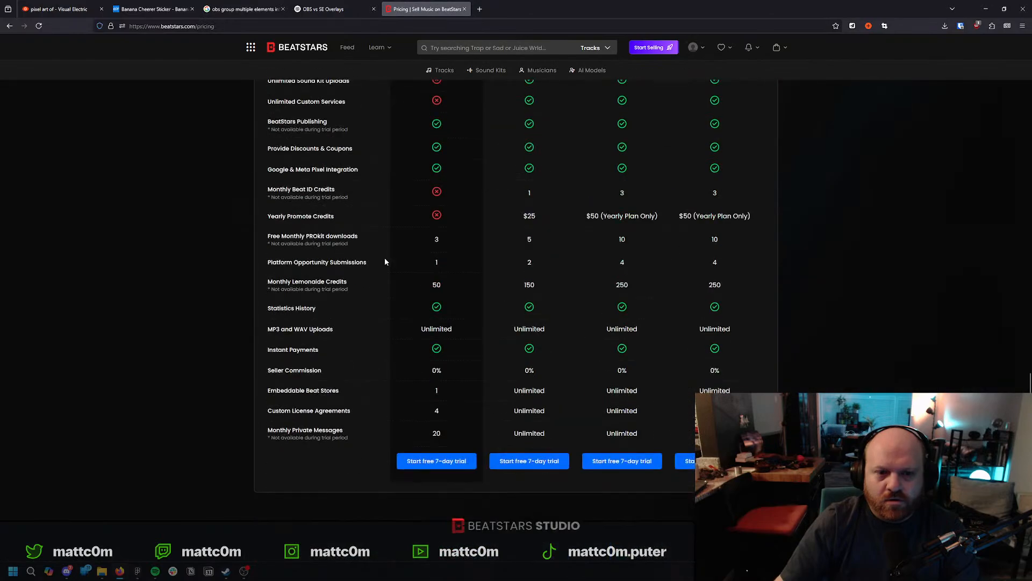
scroll(438, 436, up, 12)
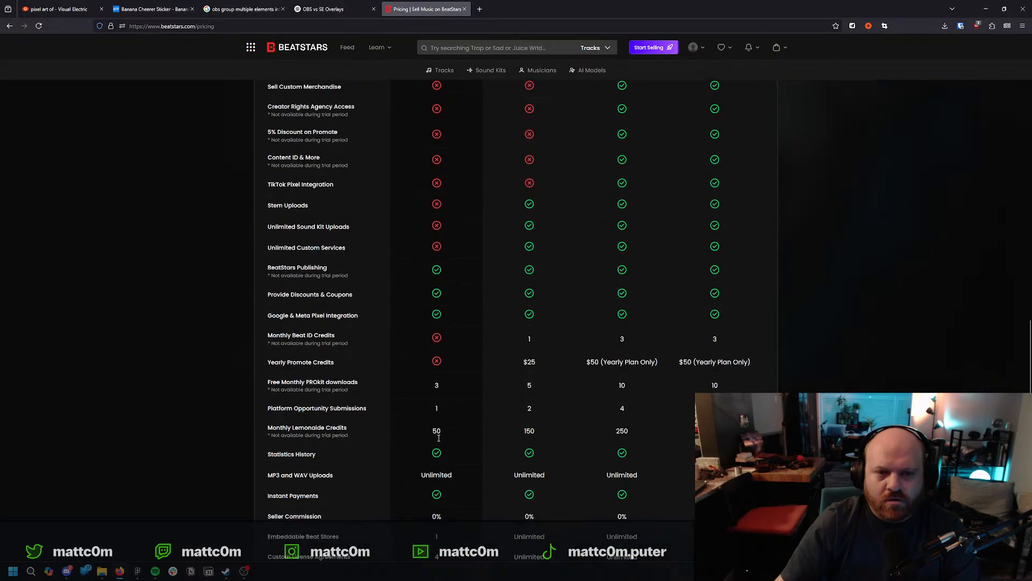
scroll(438, 440, up, 3)
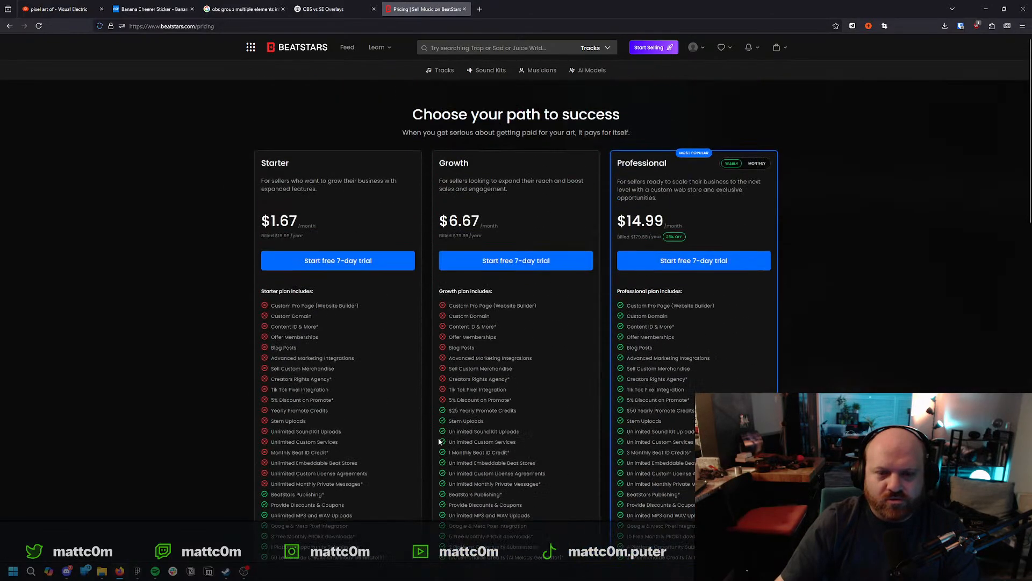
scroll(440, 441, down, 10)
scroll(445, 446, up, 12)
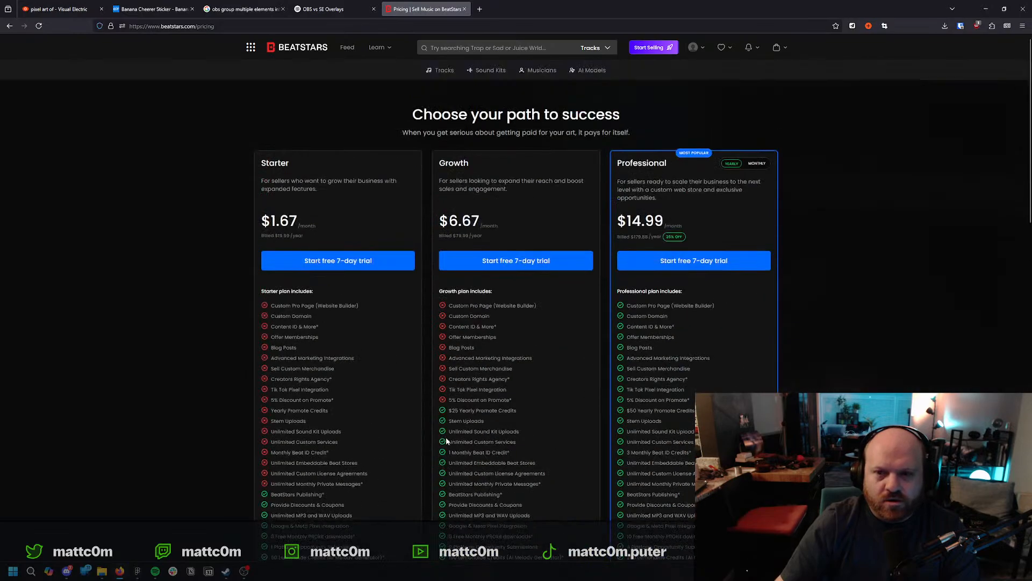
Open gmail.com in a new browser tab and search the mail for "beatstars".
click(479, 9)
text(gmail.com/)
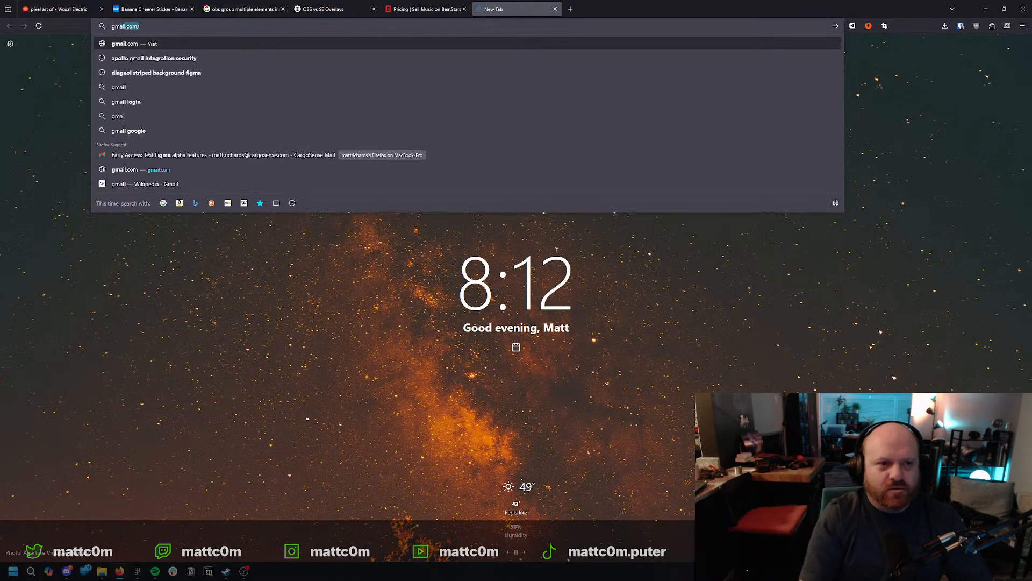
key(Return)
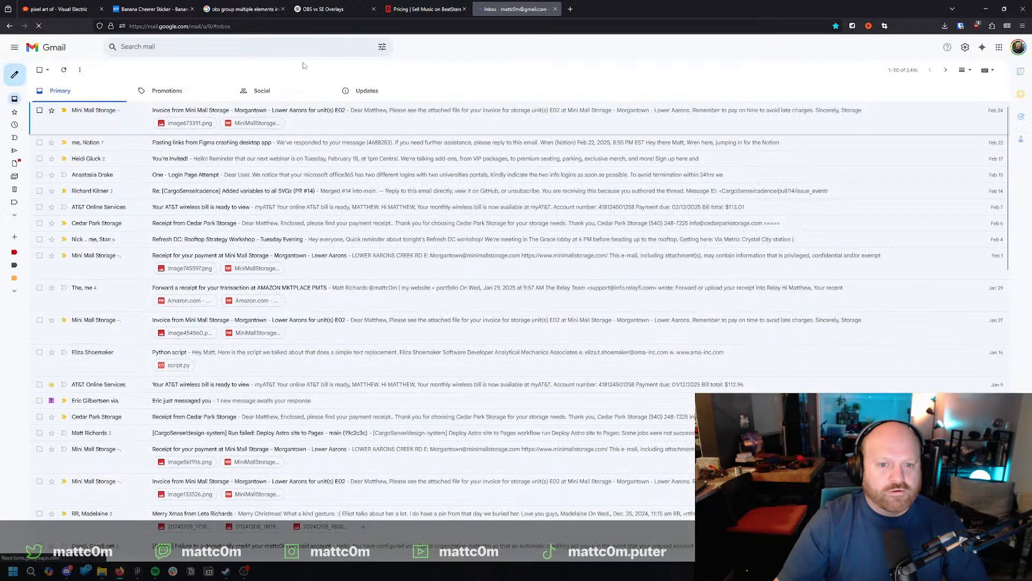
click(425, 10)
click(480, 11)
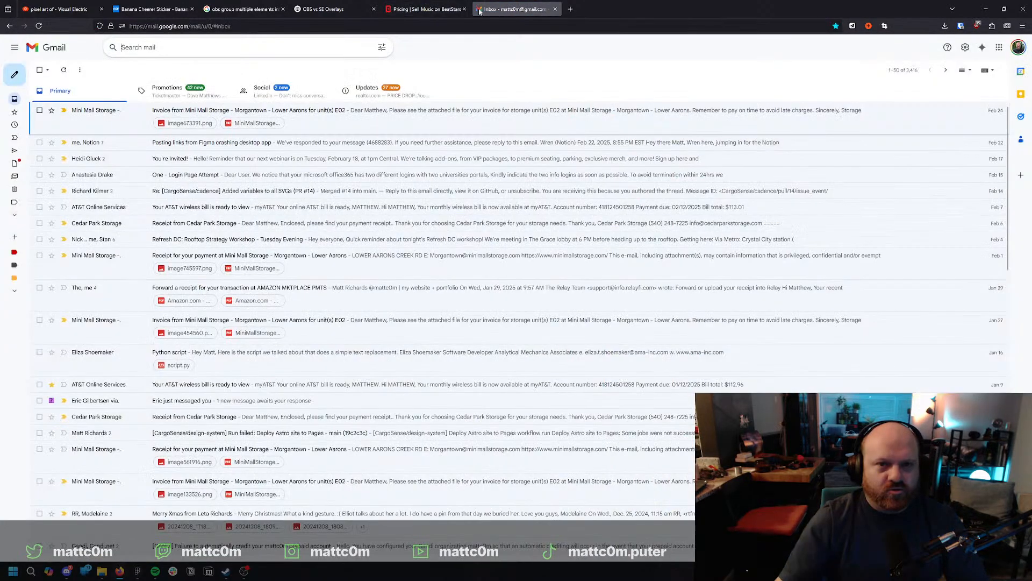
text(beatst)
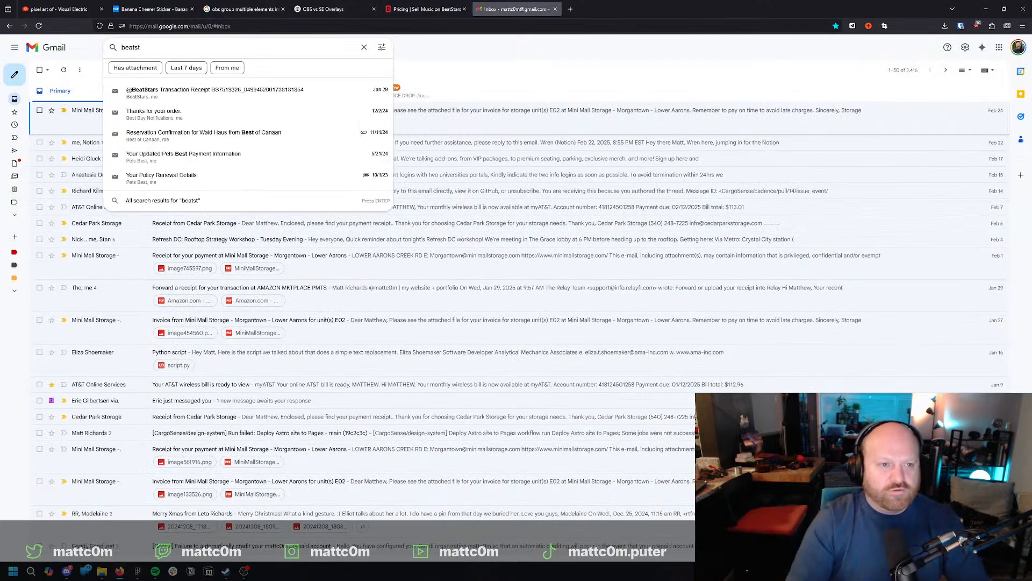
text(ars)
key(Return)
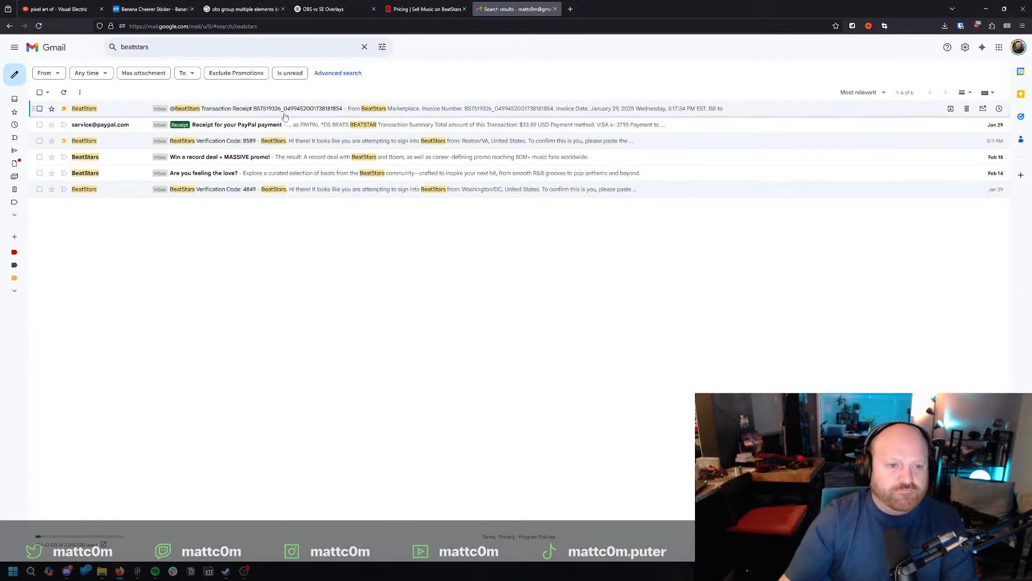
Open the BeatStars transaction receipt e-mail and follow its Download Files link, proceeding past the uBlock Origin block.
click(284, 113)
scroll(348, 301, down, 10)
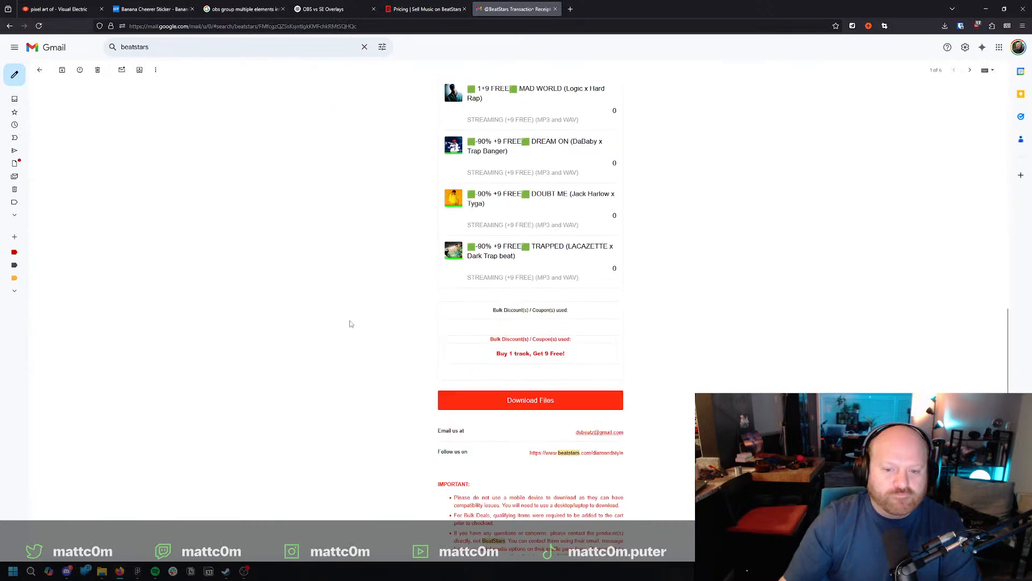
scroll(350, 324, down, 2)
click(536, 300)
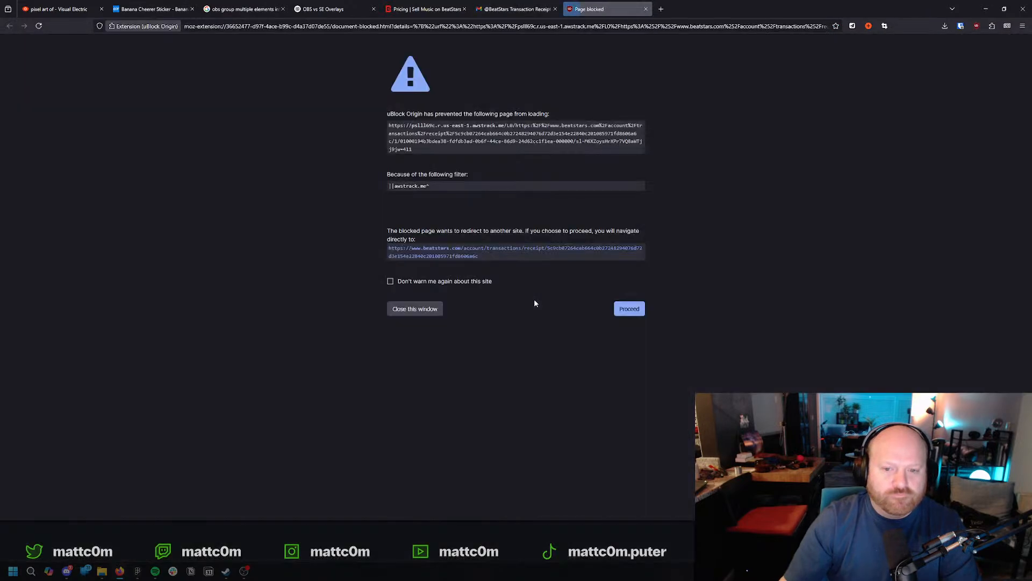
click(634, 315)
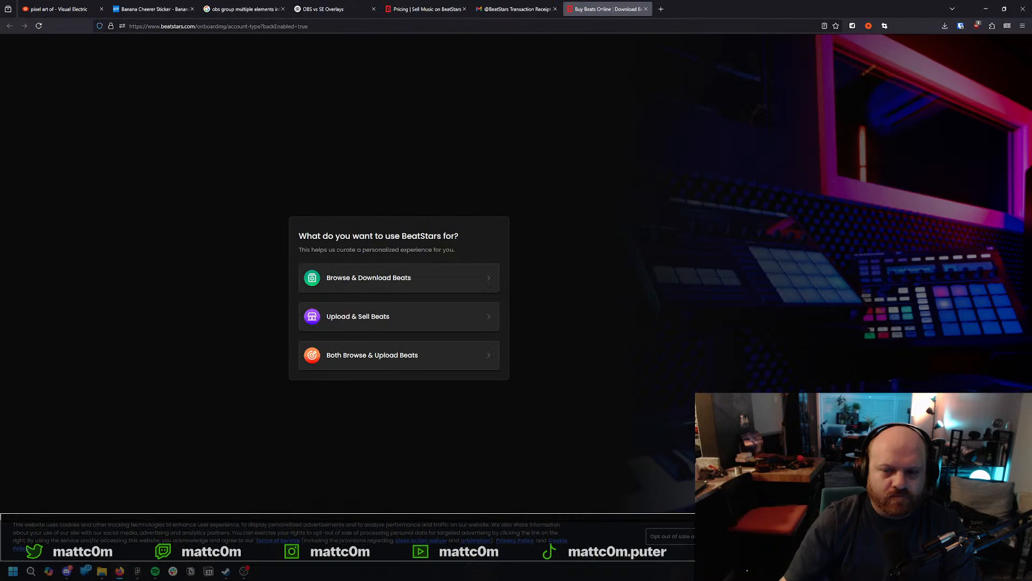
Choose Browse & Download Beats as the BeatStars use and select Trap, RNB and Pop as favorite genres.
click(393, 283)
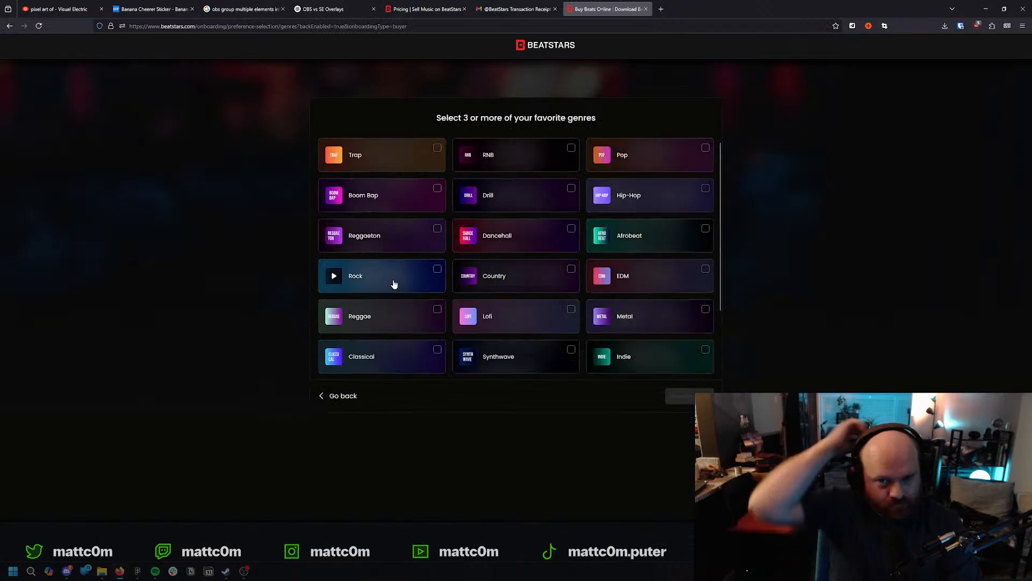
click(439, 150)
click(570, 152)
click(650, 156)
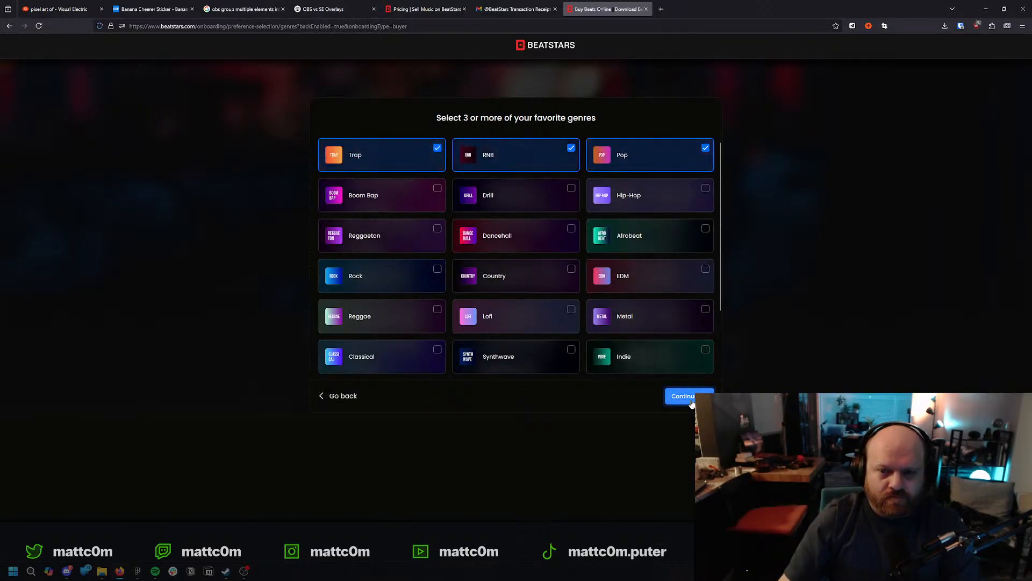
click(690, 399)
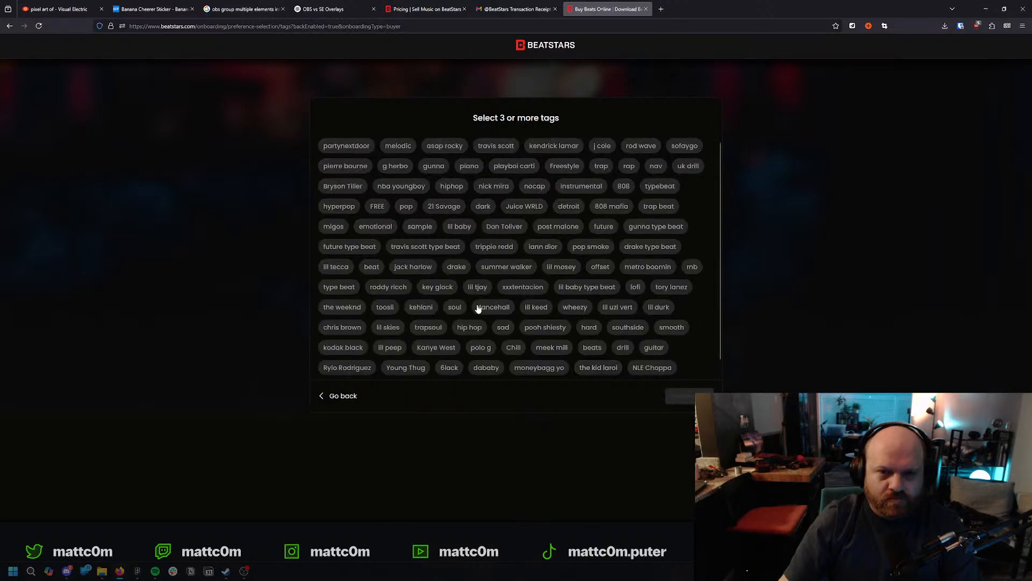
Complete the BeatStars onboarding with tags including melodic and asap rocky and the first three suggested creators.
click(398, 146)
click(458, 148)
click(682, 398)
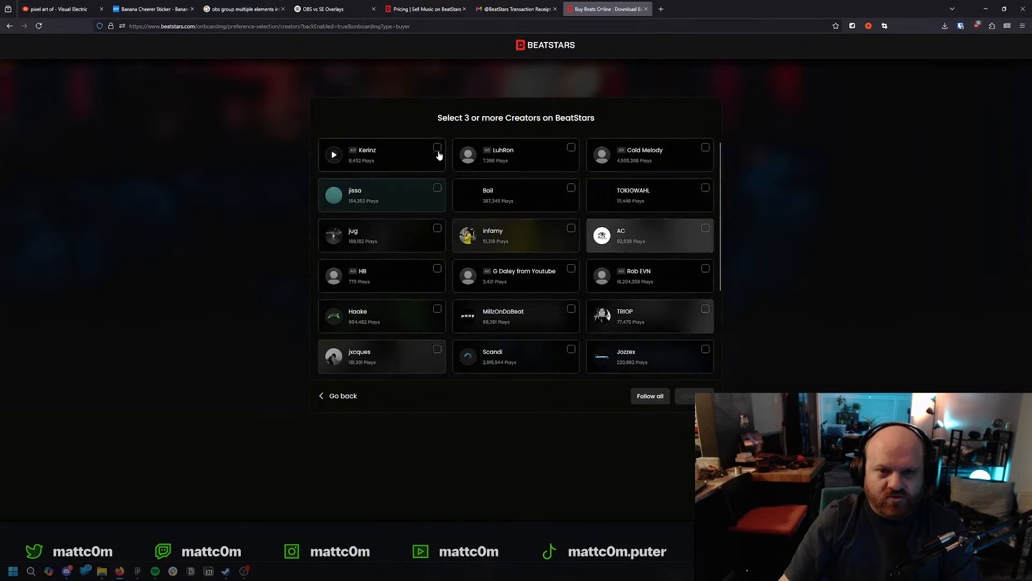
click(433, 154)
click(562, 154)
click(693, 155)
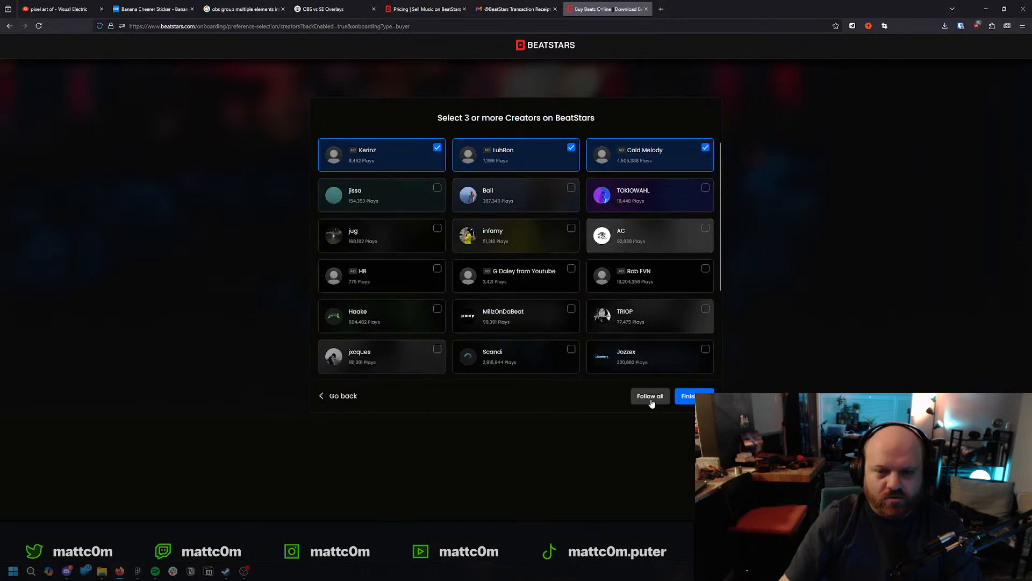
click(691, 396)
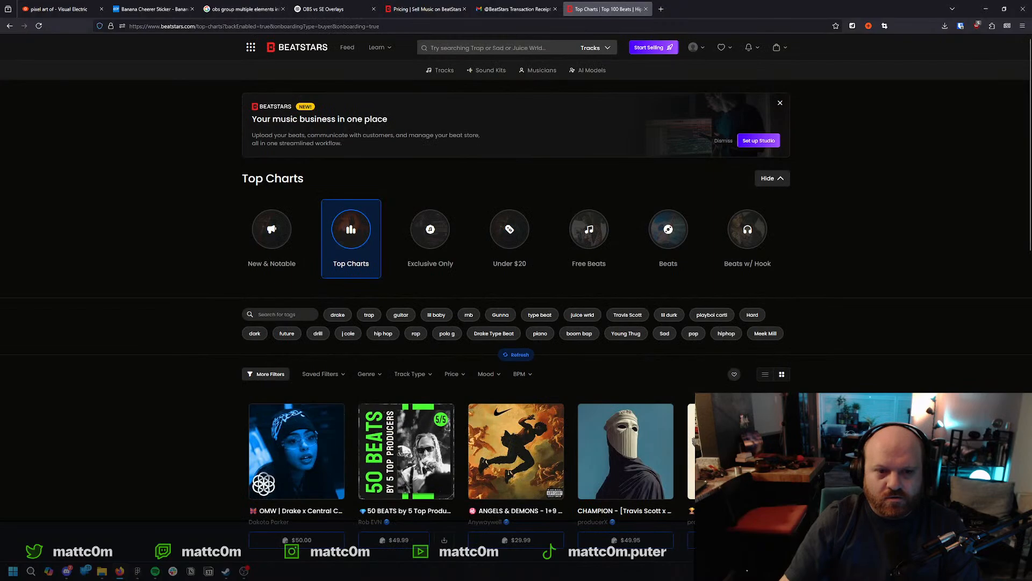
Return to the receipt e-mail in Gmail and follow its Download Files link again to open the BeatStars receipt.
scroll(495, 295, down, 6)
scroll(495, 295, up, 6)
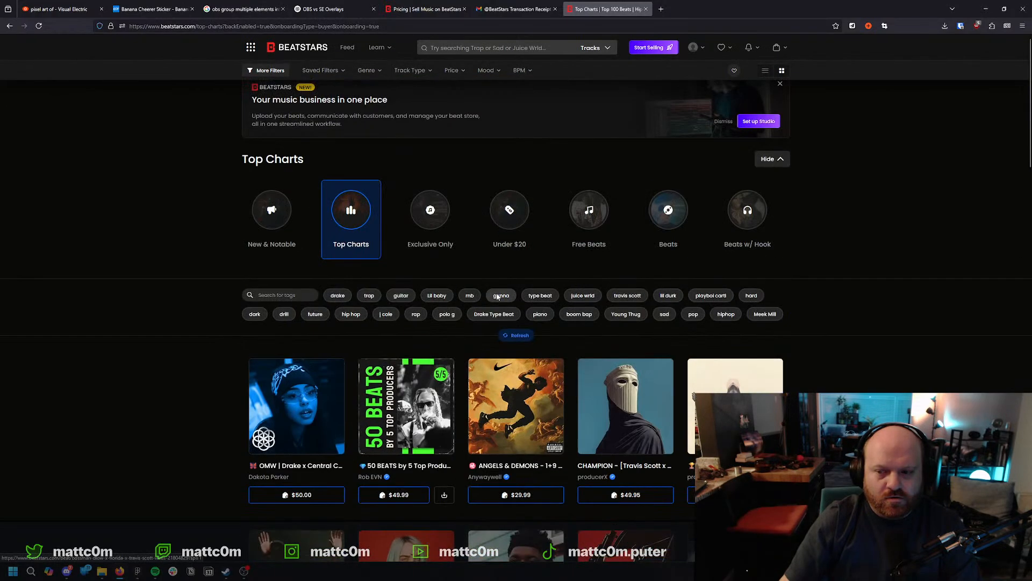
click(516, 9)
click(547, 309)
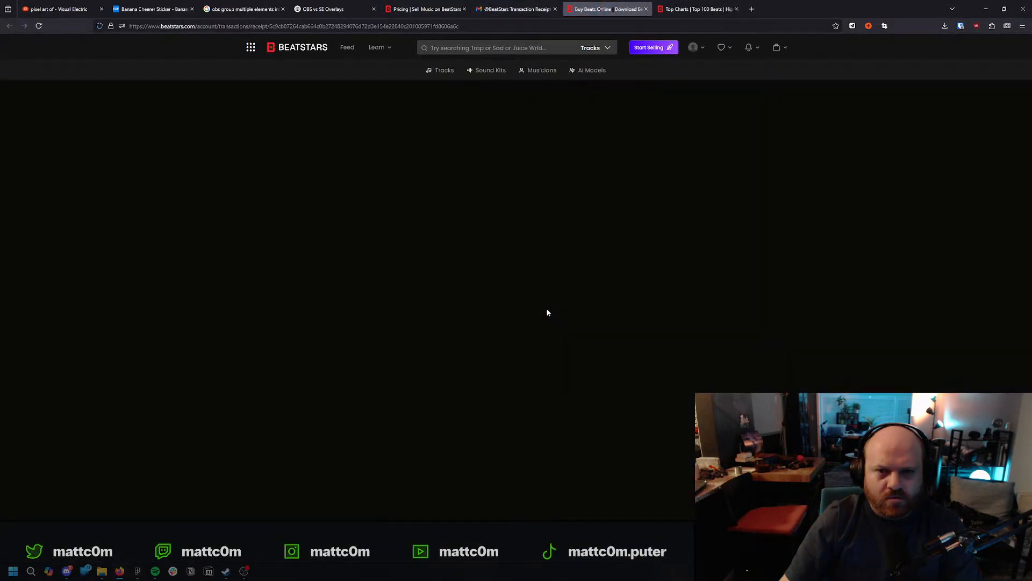
Download the first five tracks of the BeatStars receipt, Old Money, Genius, Epic, Bestseller and Smile, as MP3 files.
scroll(499, 328, down, 4)
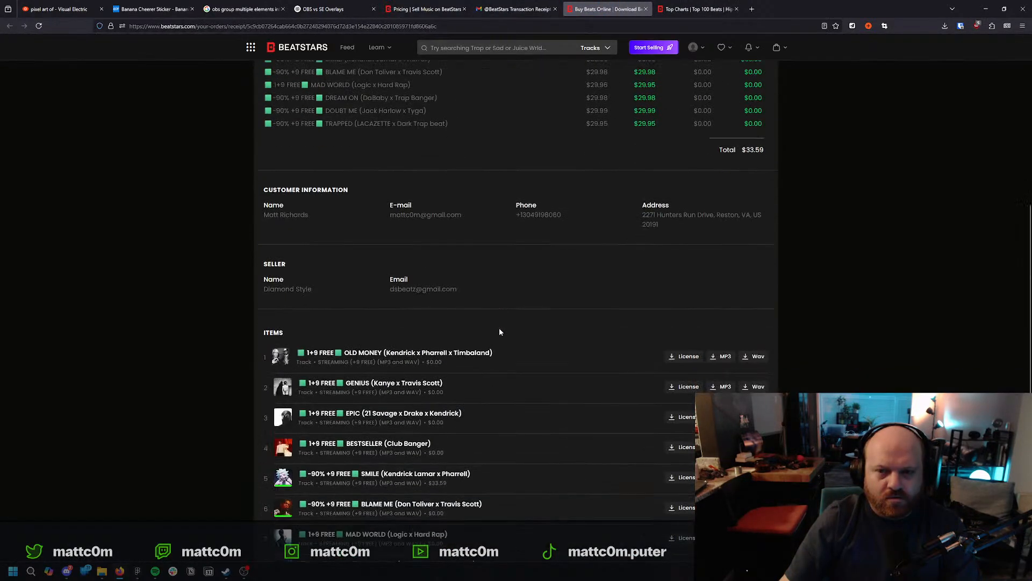
scroll(500, 329, up, 5)
scroll(500, 329, down, 5)
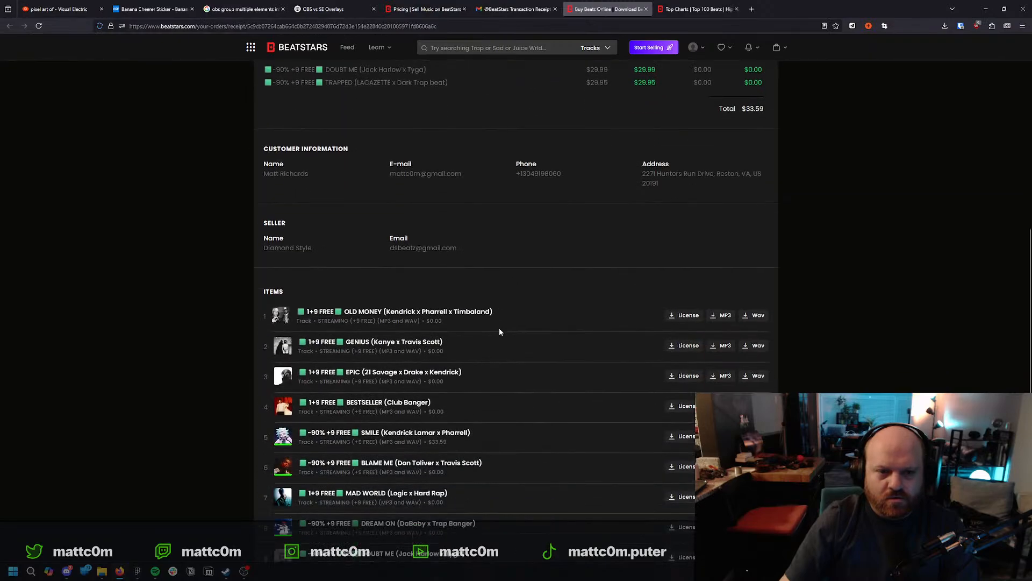
scroll(498, 330, up, 6)
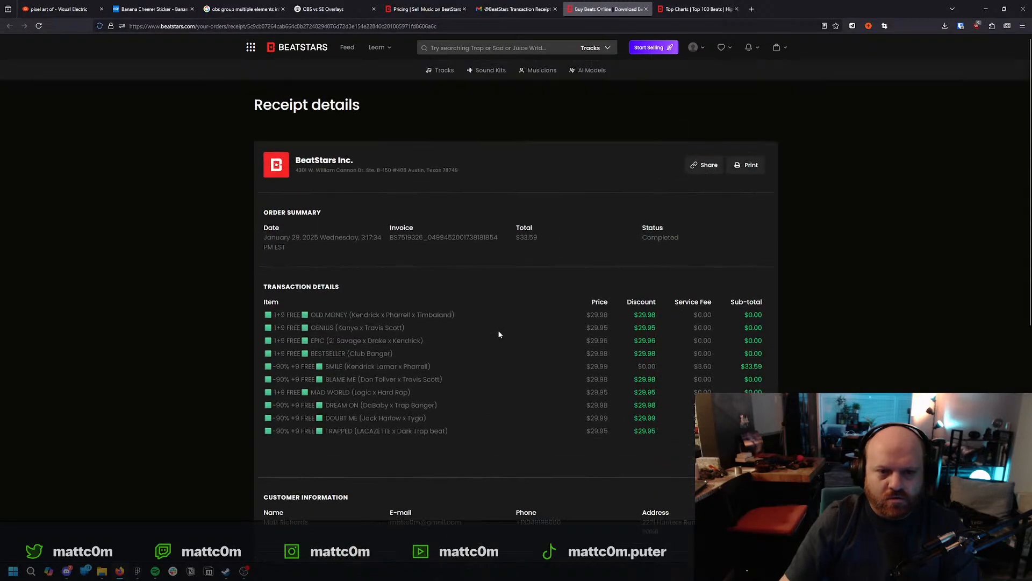
scroll(498, 332, down, 6)
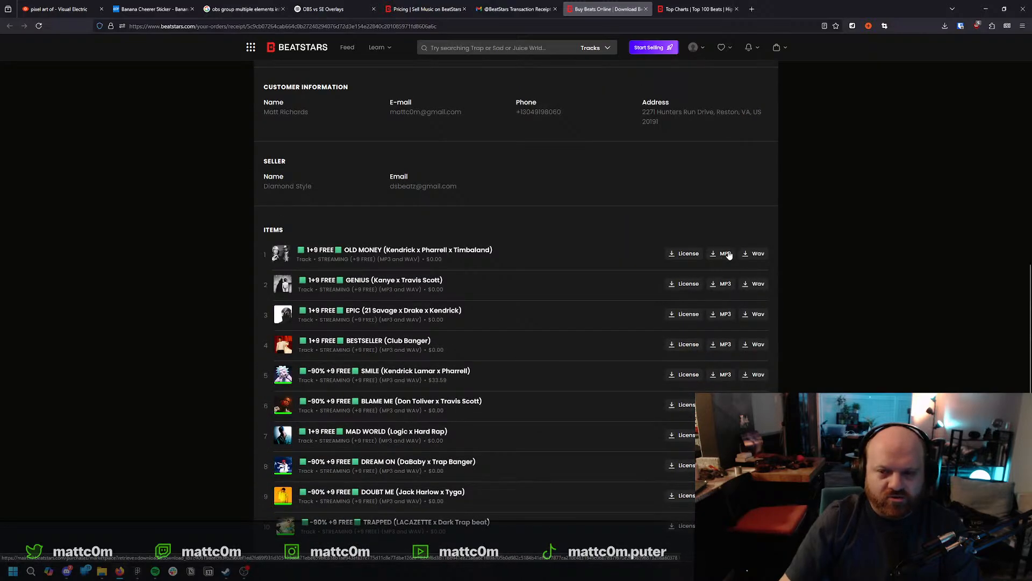
click(725, 282)
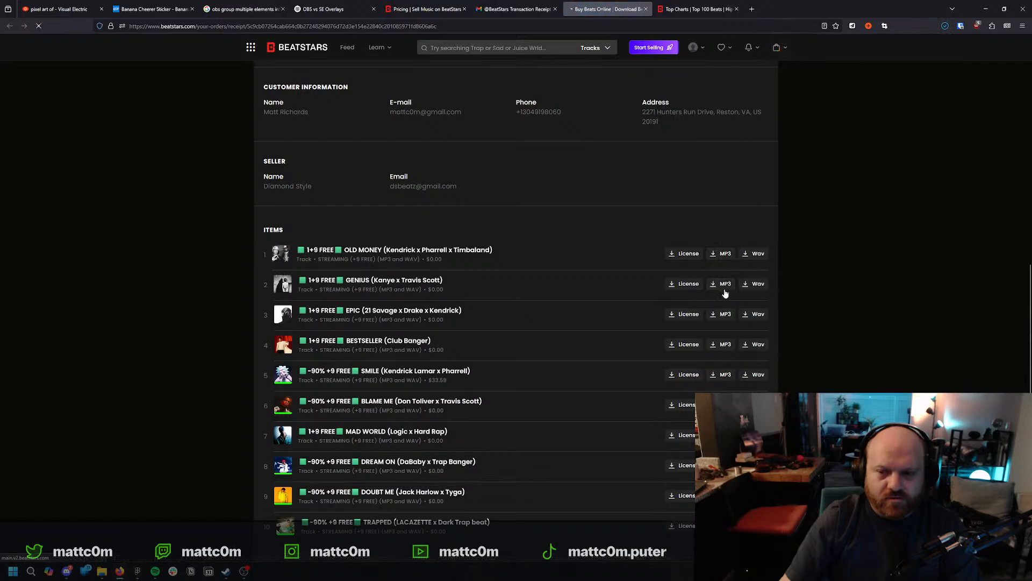
click(723, 319)
click(725, 344)
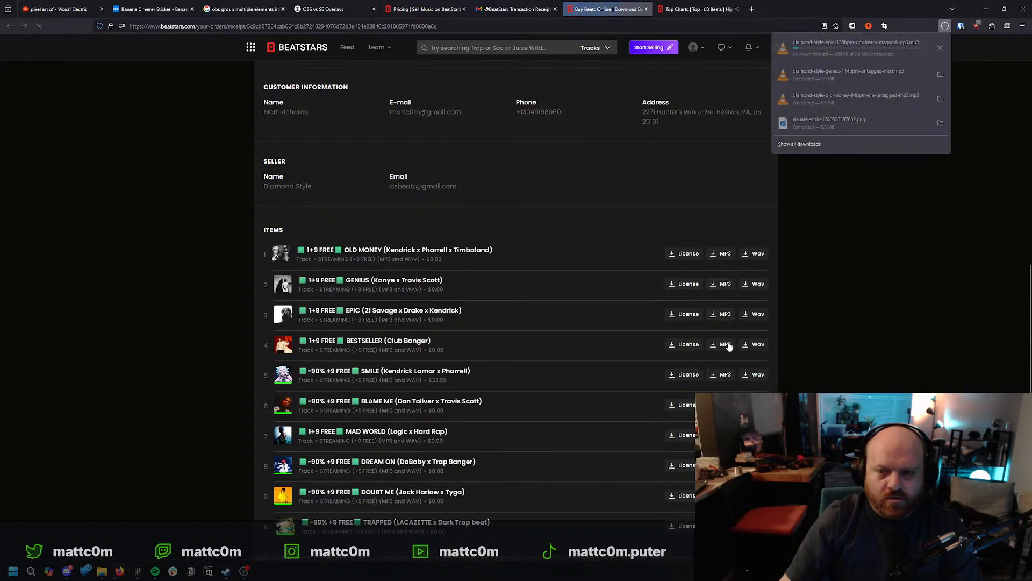
click(718, 376)
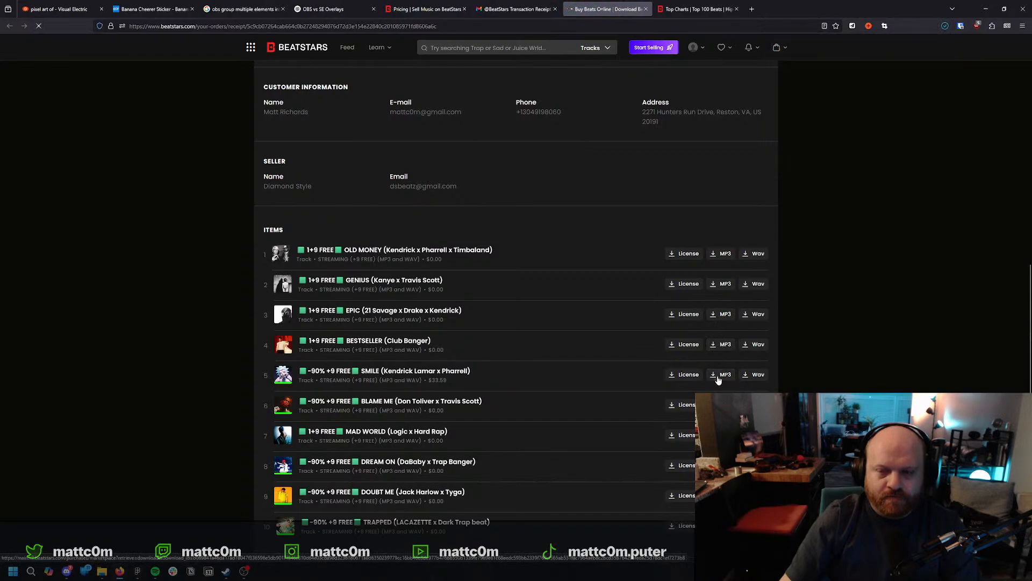
Download the remaining receipt tracks, Blame Me, Mad World, Dream On, Doubt Me and Trapped, as MP3 files.
click(721, 404)
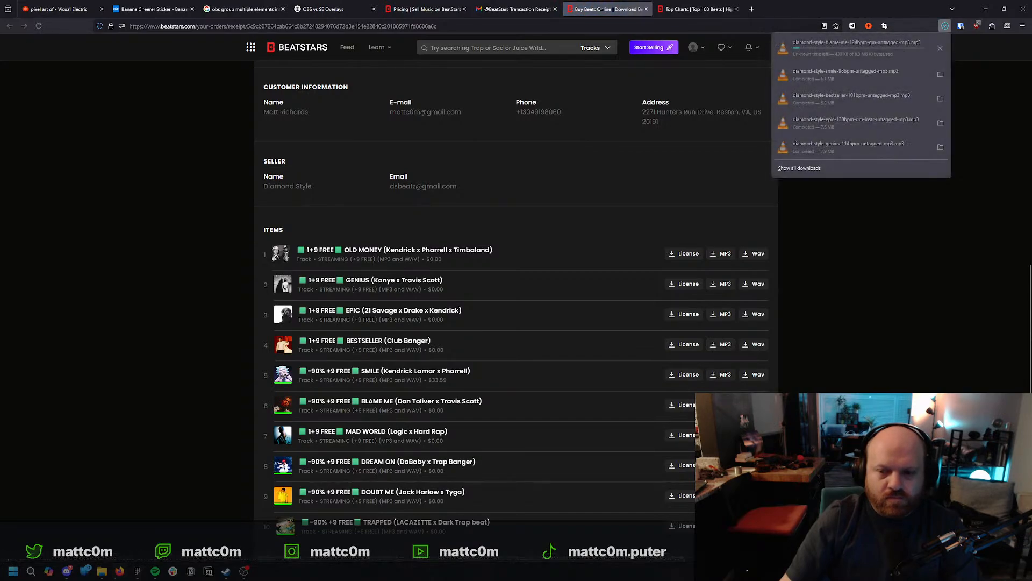
click(720, 434)
click(720, 465)
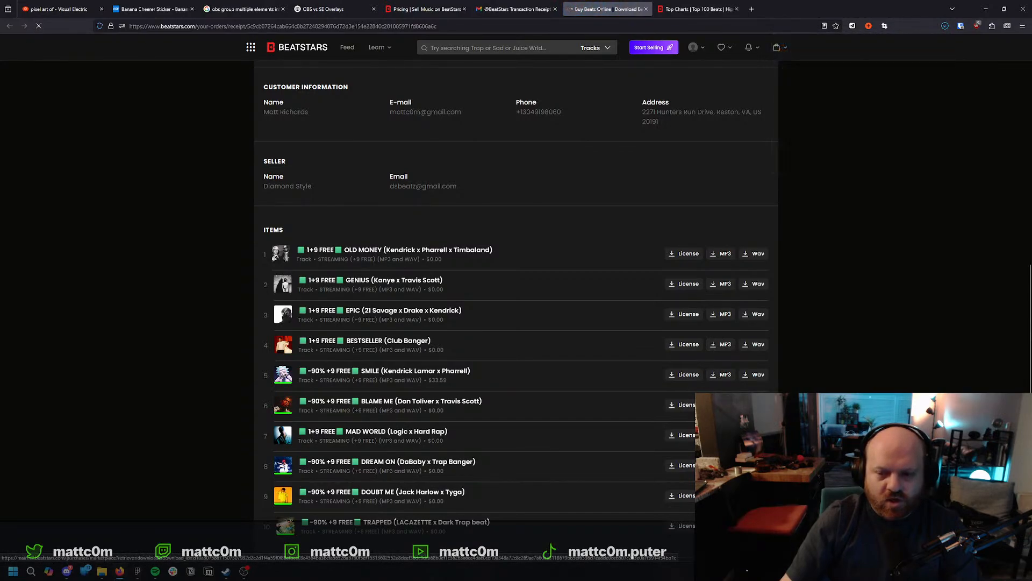
click(720, 495)
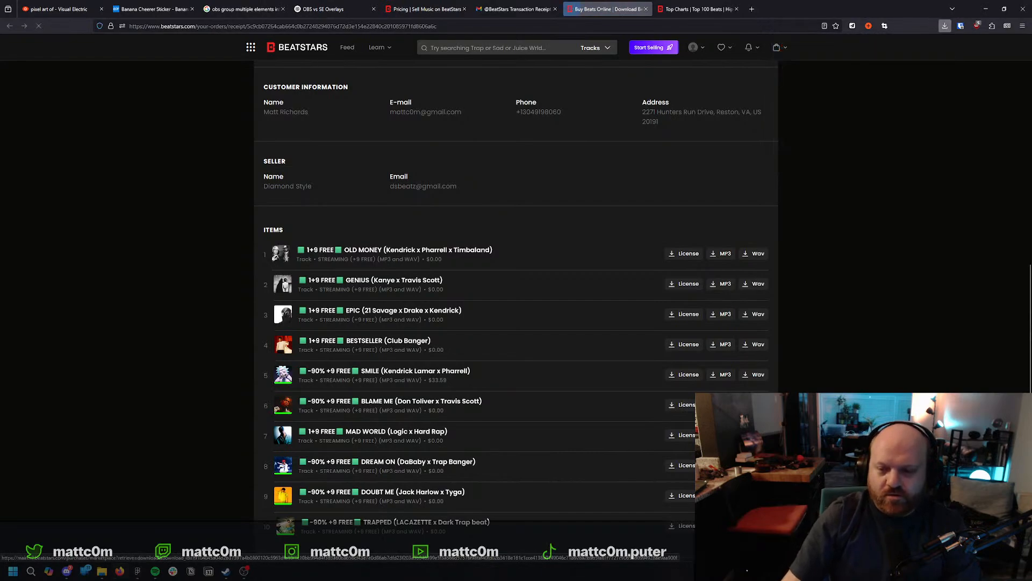
click(720, 525)
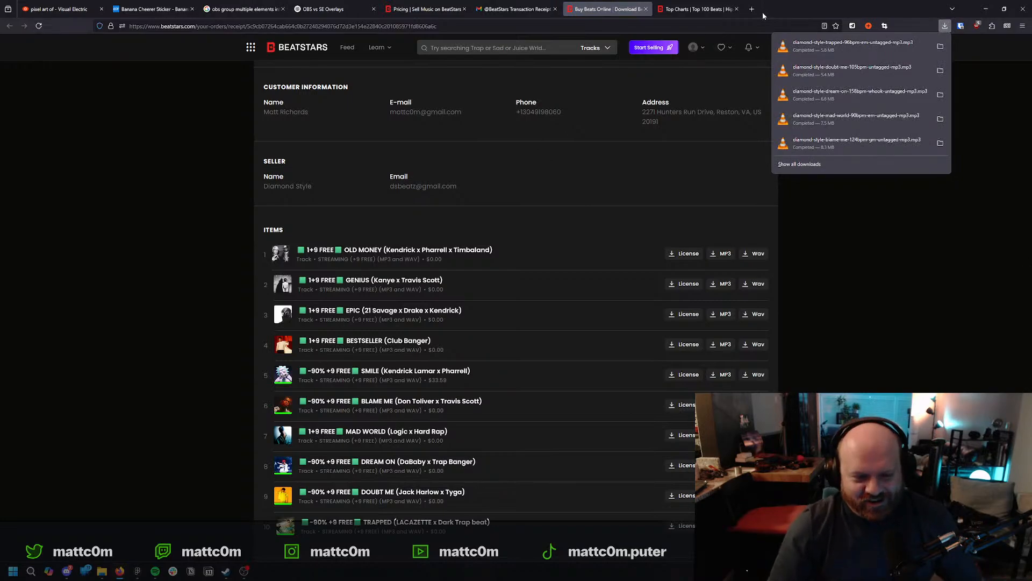
Switch to File Explorer, open Downloads in a second window beside the Stream folder, and copy the ten diamond-style MP3 files.
key(alt+Tab)
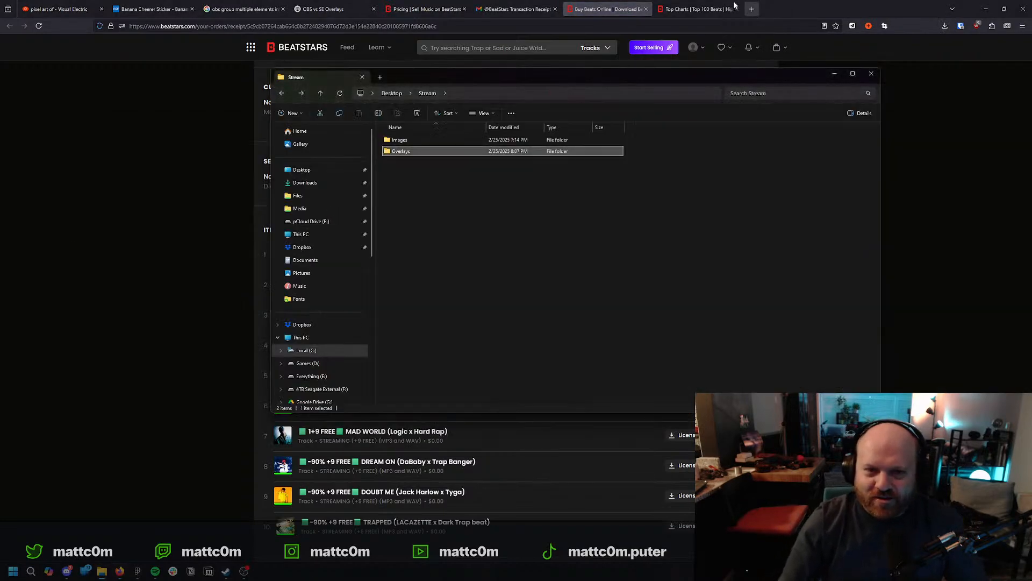
click(428, 214)
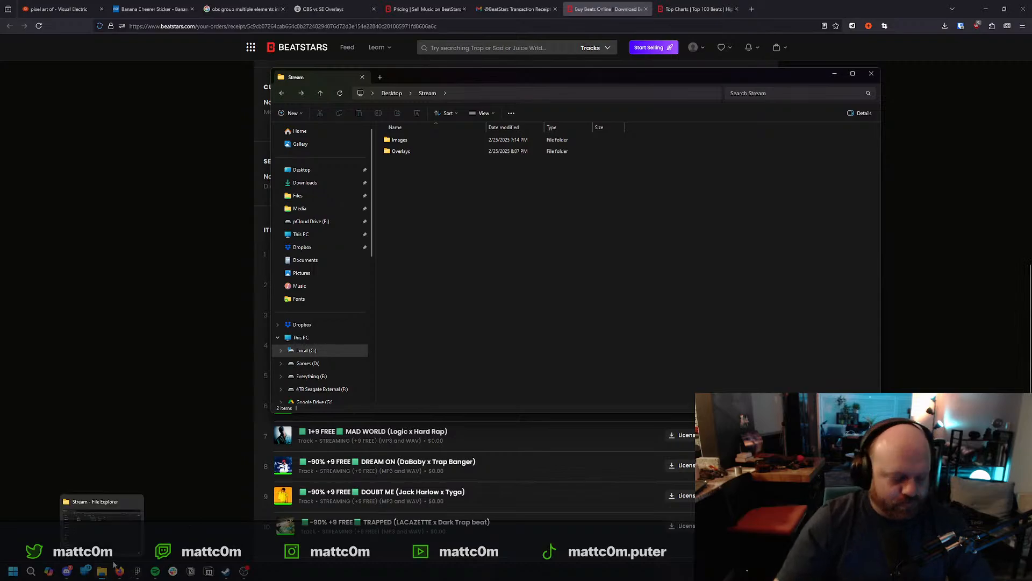
mouse_move(119, 571)
key(super+e)
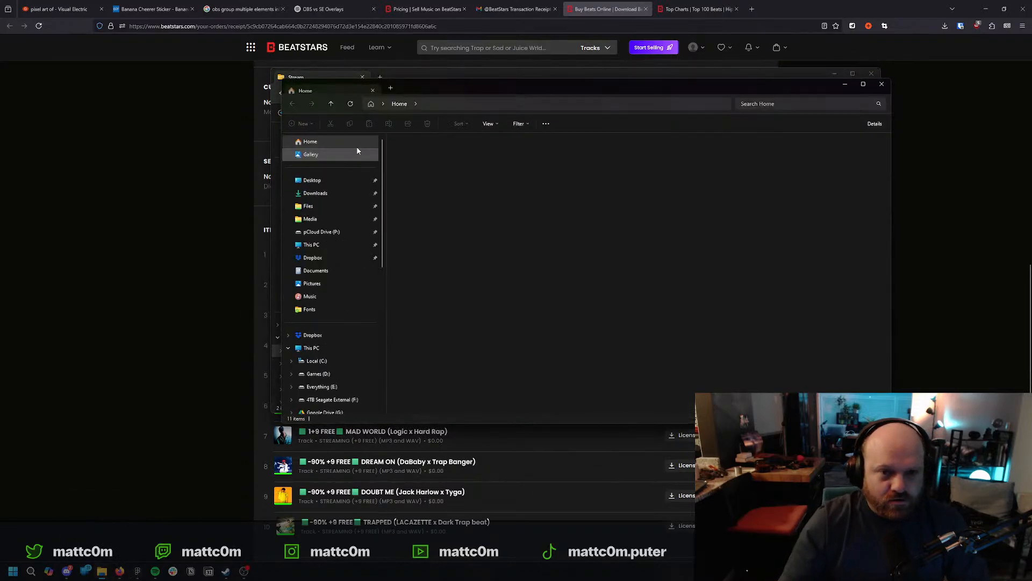
click(325, 193)
click(484, 252)
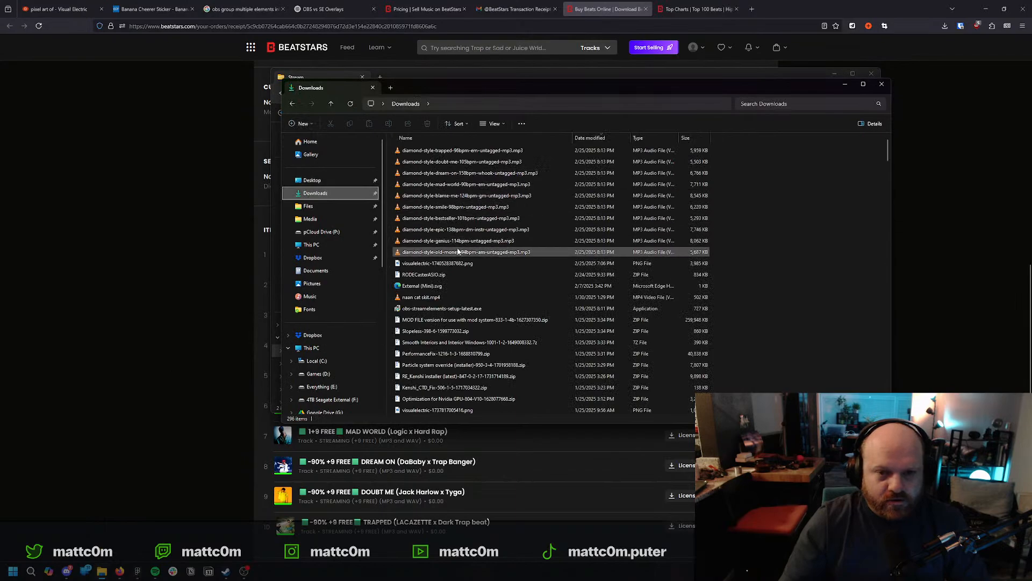
shift+click(491, 152)
key(ctrl+c)
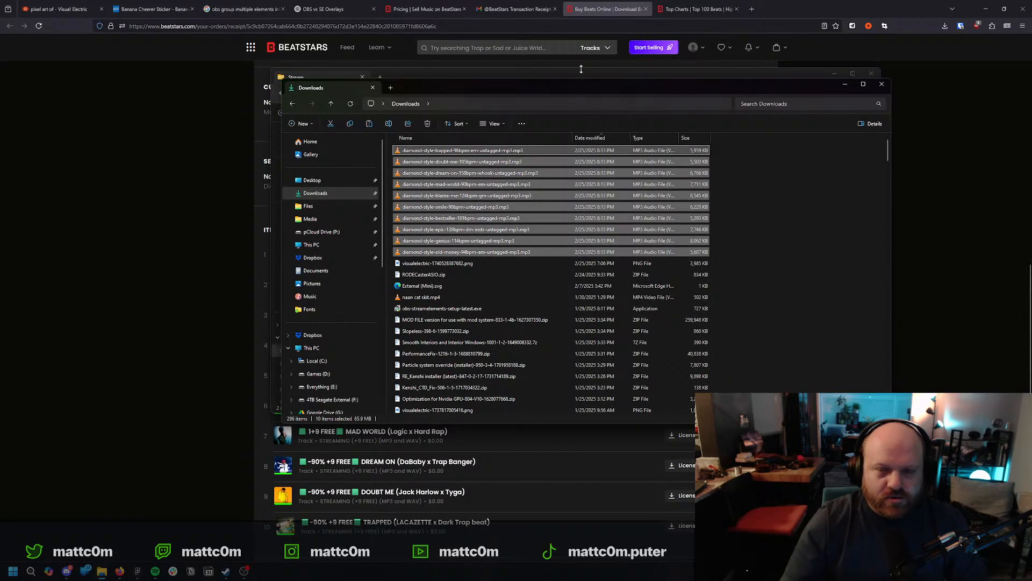
Move the Downloads window below the Stream folder's contents and reselect the ten diamond-style MP3 files.
drag(581, 84, 575, 304)
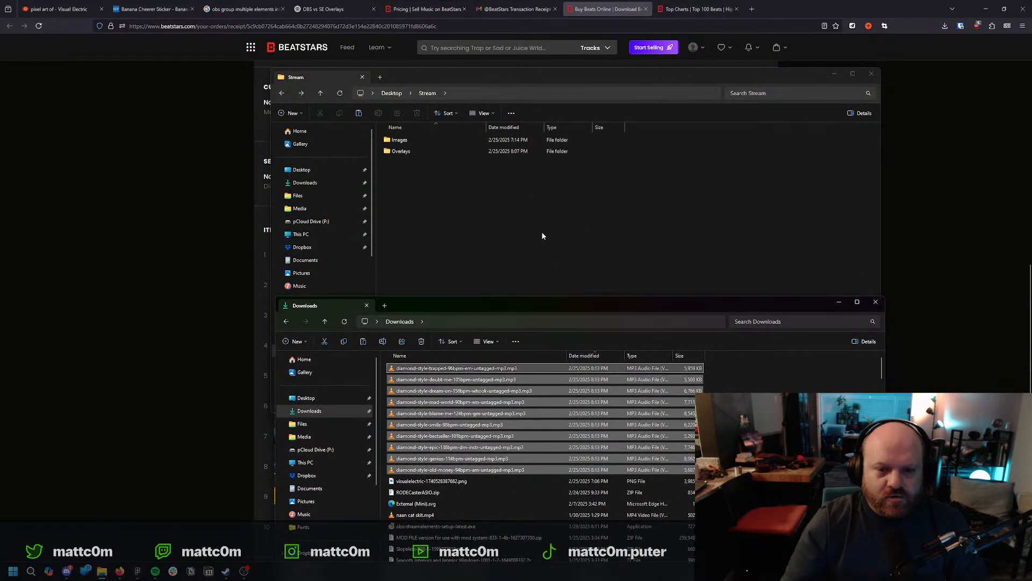
click(542, 233)
right_click(422, 189)
click(626, 318)
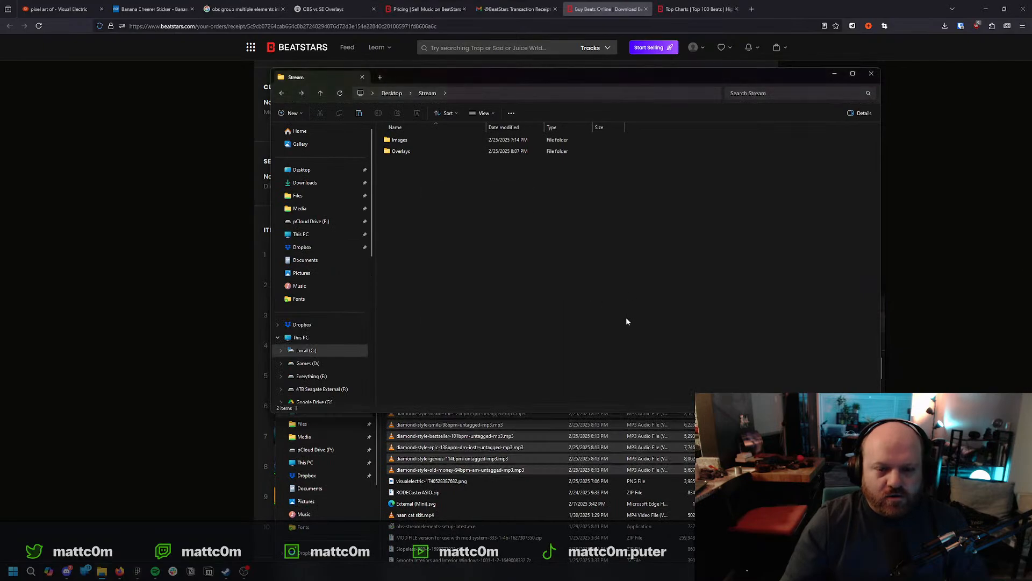
click(753, 441)
drag(747, 473, 387, 358)
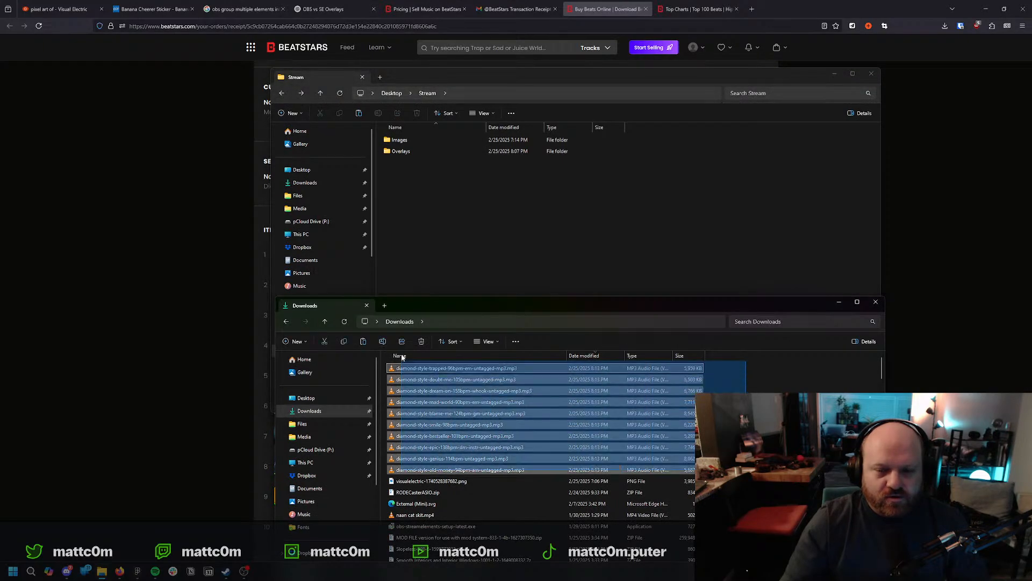
Create a folder named Music inside the Stream folder and move the ten MP3 files into it.
click(472, 225)
right_click(421, 187)
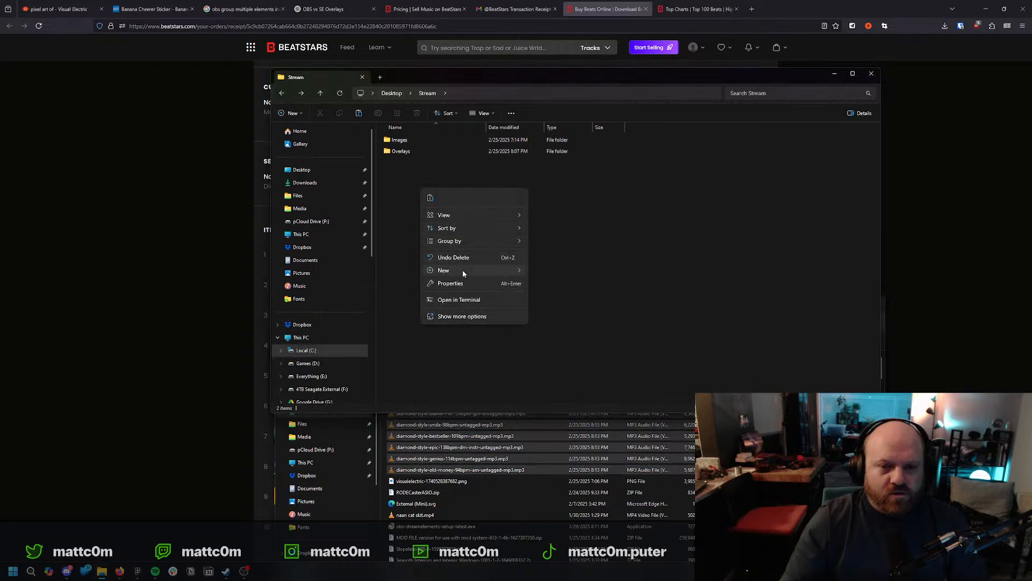
mouse_move(462, 270)
click(552, 270)
text(Music)
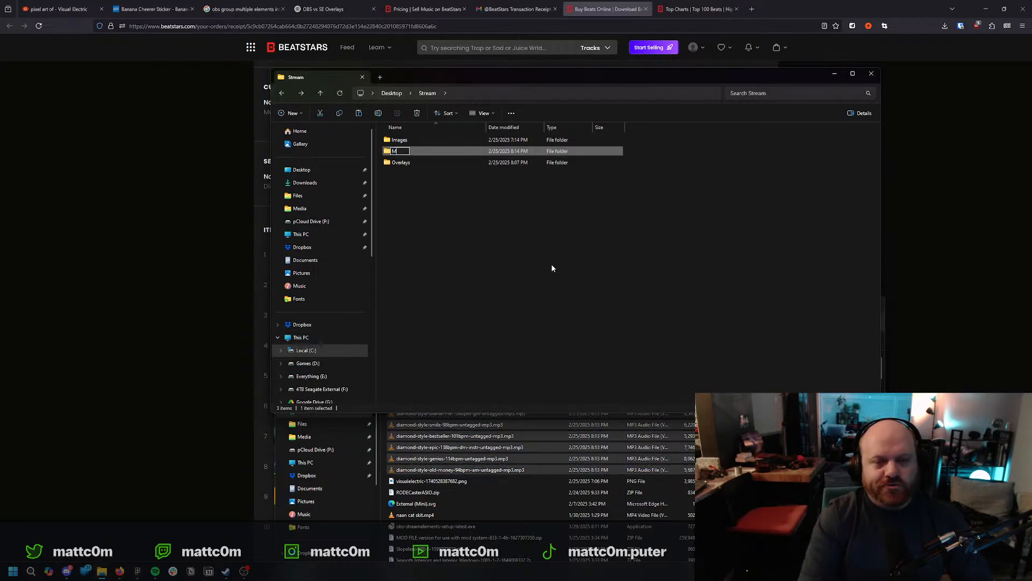
key(Return)
key(Return)
key(ctrl+v)
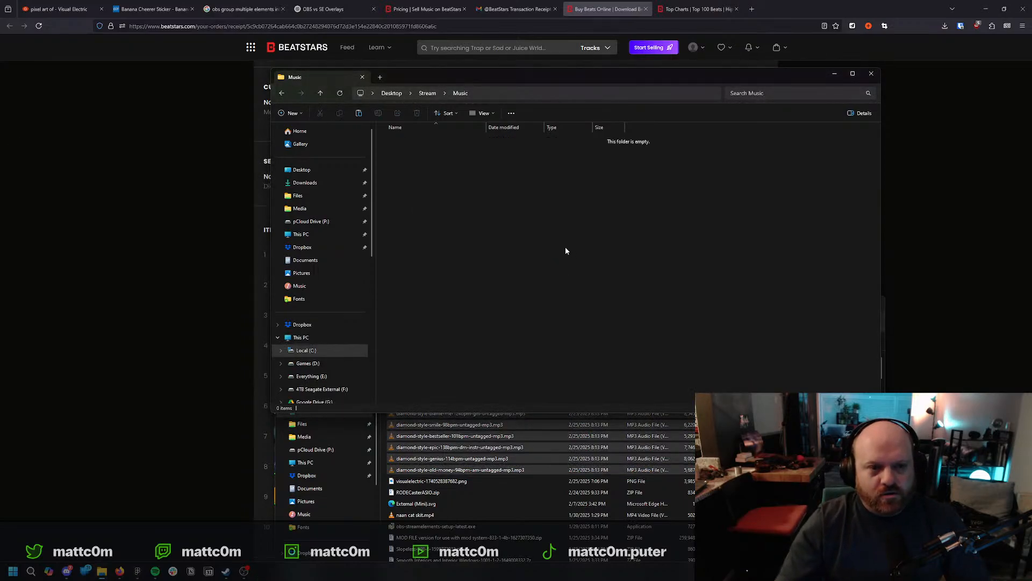
Select all ten MP3 files in the Music folder and open them with VLC media player.
drag(718, 320, 437, 132)
right_click(425, 178)
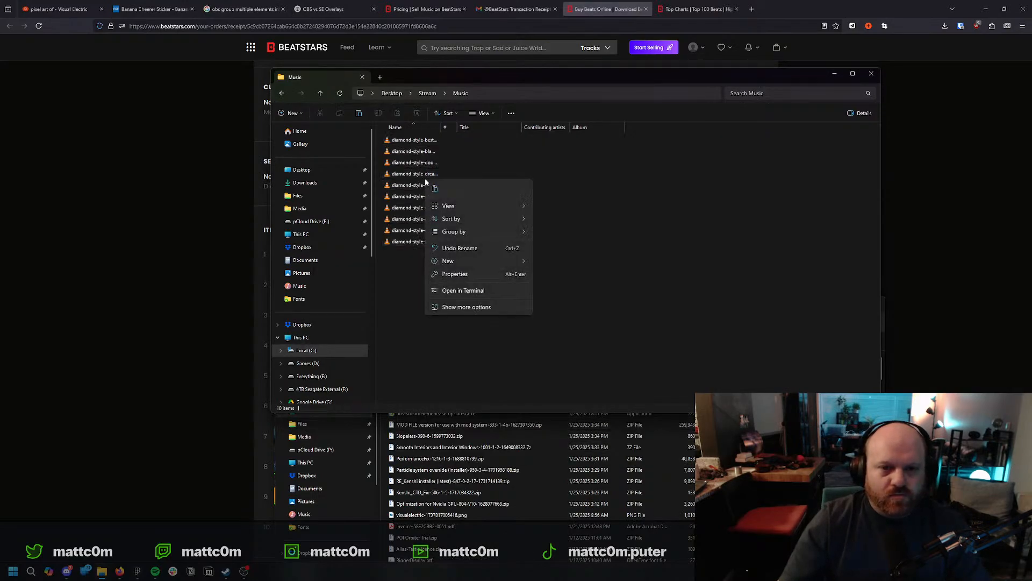
drag(405, 283, 385, 134)
right_click(395, 219)
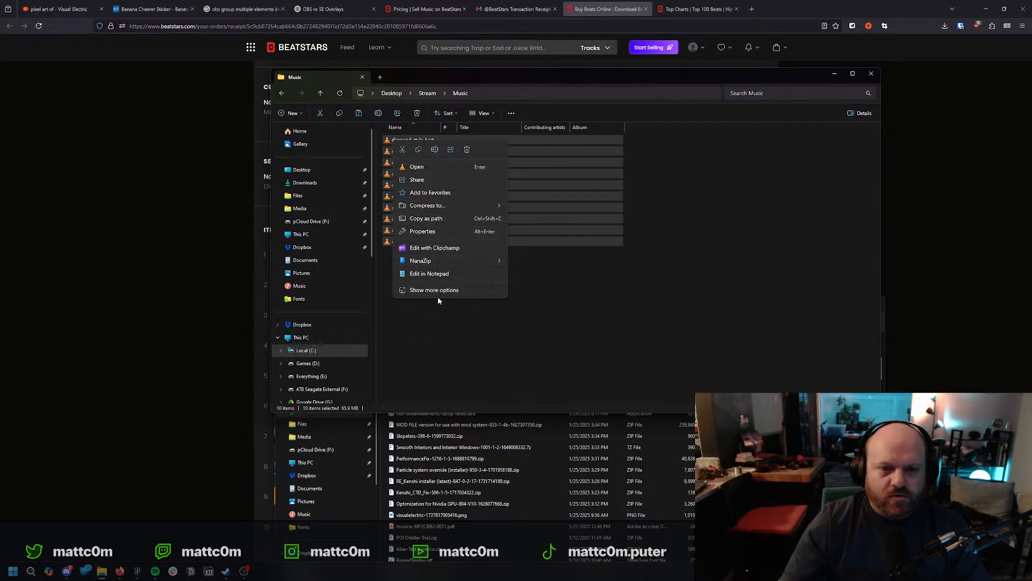
click(433, 166)
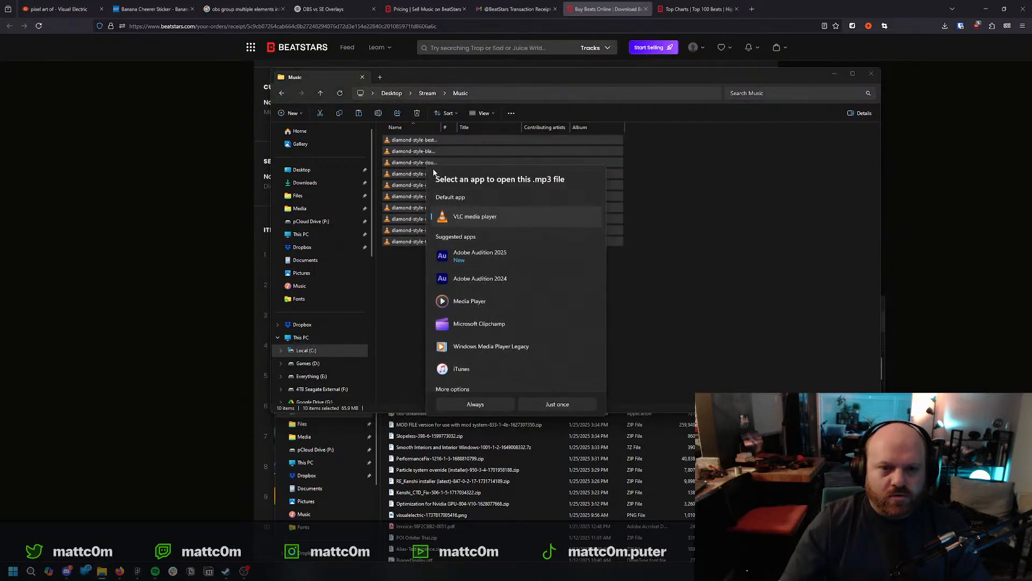
double_click(475, 214)
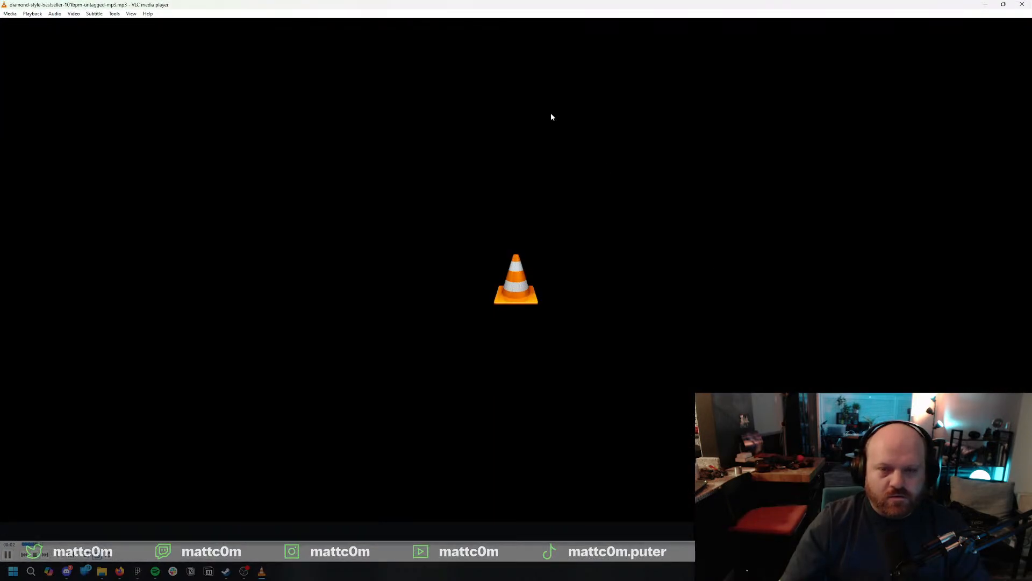
Restore the VLC window from full size, show its playlist, then enlarge the window and place it beside the Music folder.
double_click(544, 10)
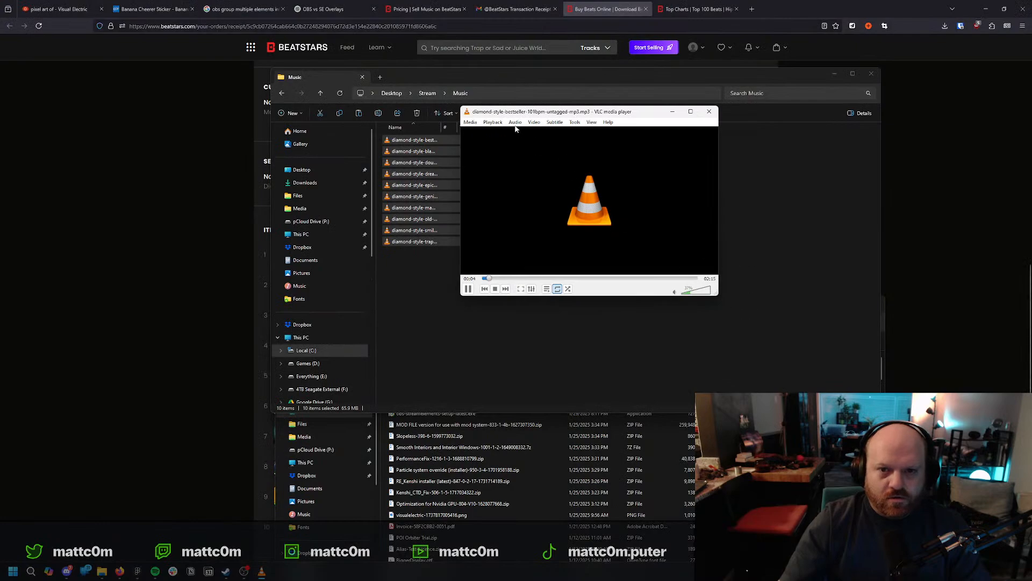
click(492, 122)
click(592, 122)
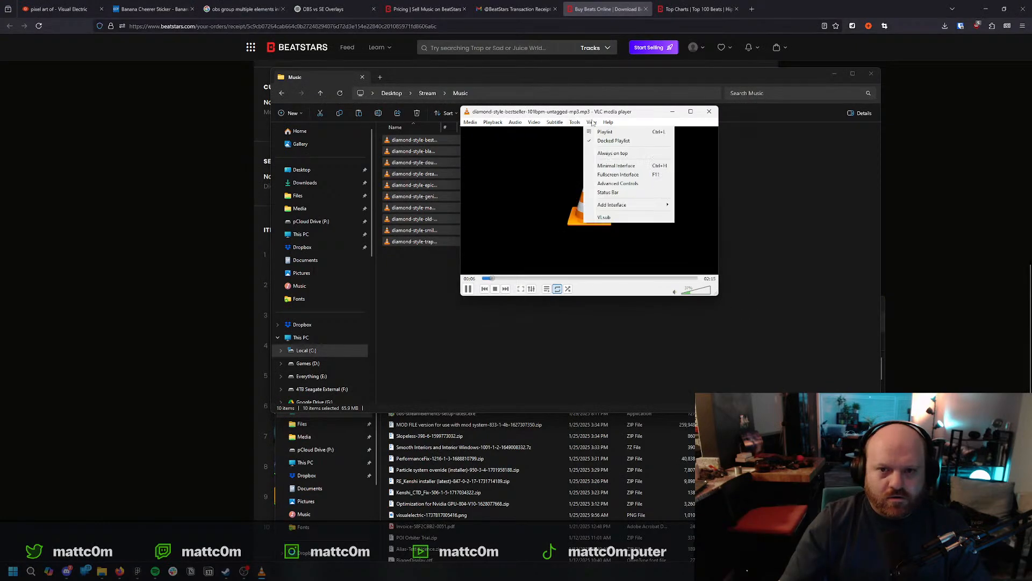
click(603, 132)
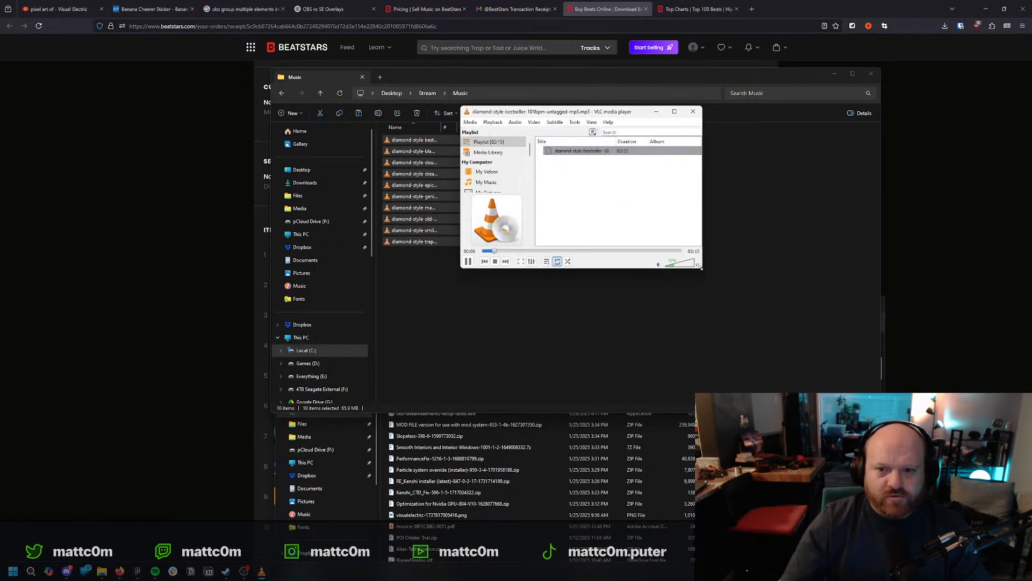
drag(701, 268, 922, 429)
drag(673, 117, 227, 134)
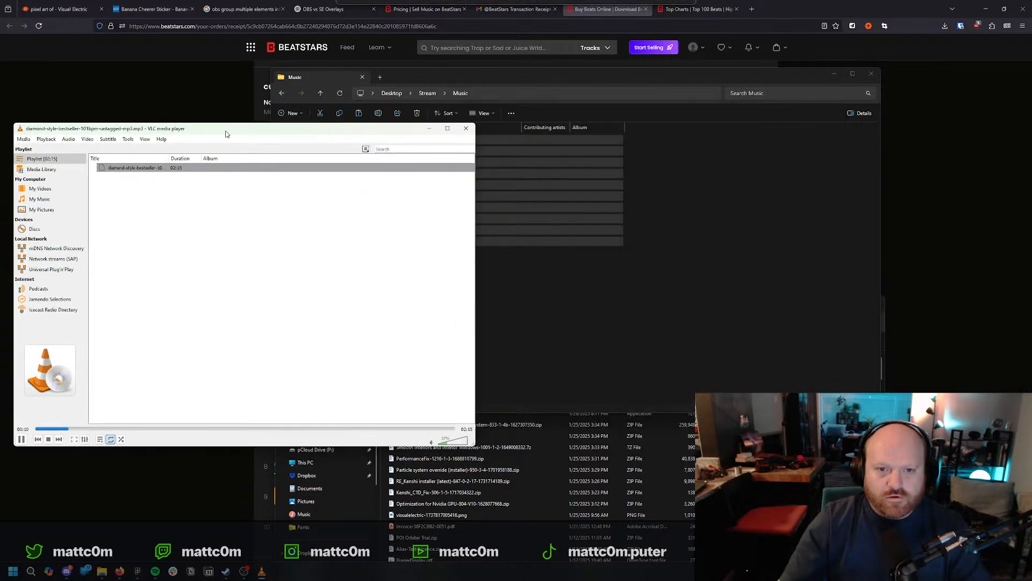
Add all ten MP3 files from the Music folder to the VLC playlist.
click(648, 274)
drag(658, 280, 381, 135)
drag(430, 160, 199, 242)
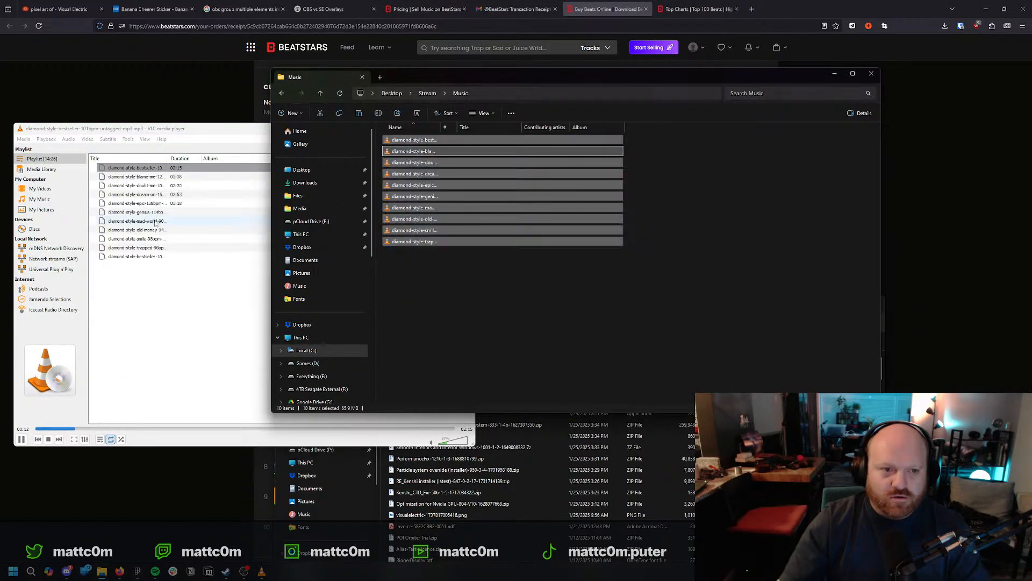
click(215, 293)
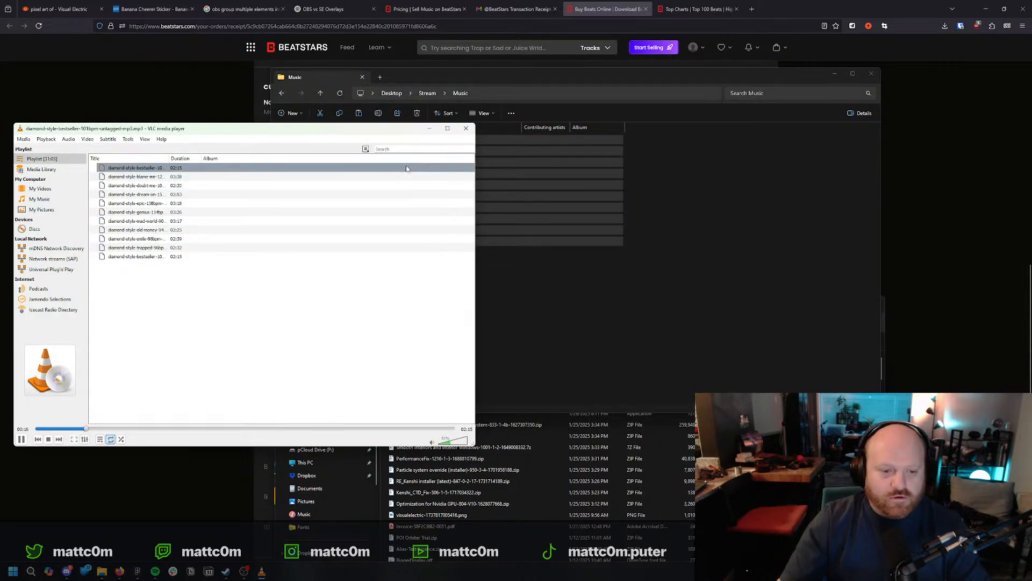
Switch to OBS and move the VLC window away so it no longer covers the OBS window.
click(245, 572)
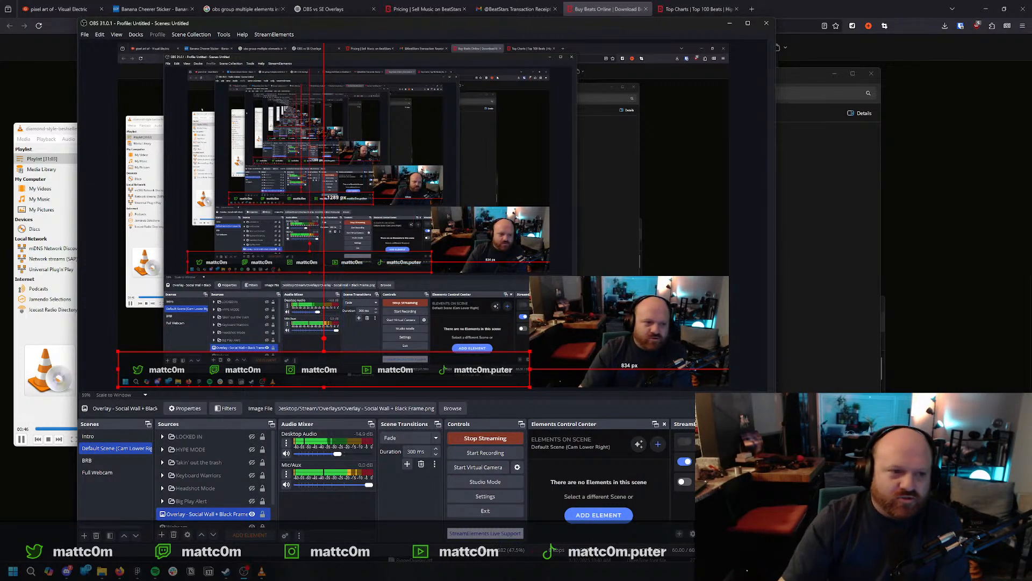
drag(52, 123, 52, 113)
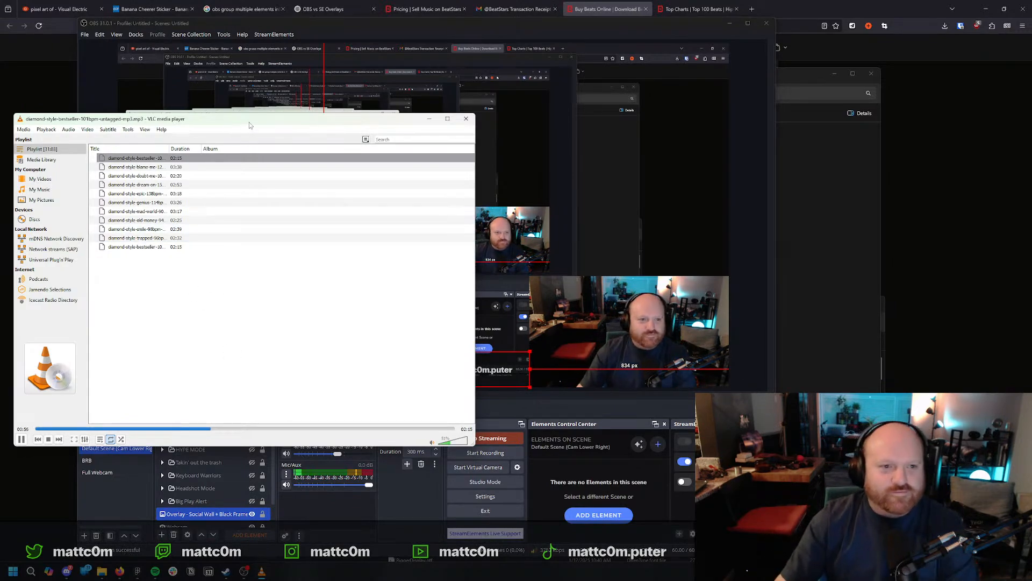
drag(250, 123, 0, 141)
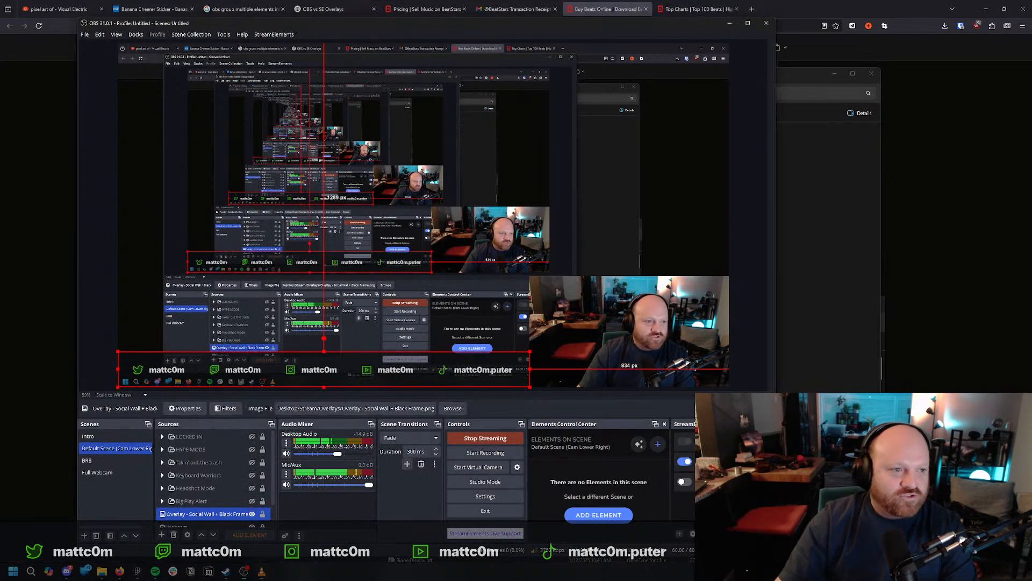
Move the OBS window up the screen and add a new Media Source named Music to the Default Scene.
drag(590, 24, 605, 13)
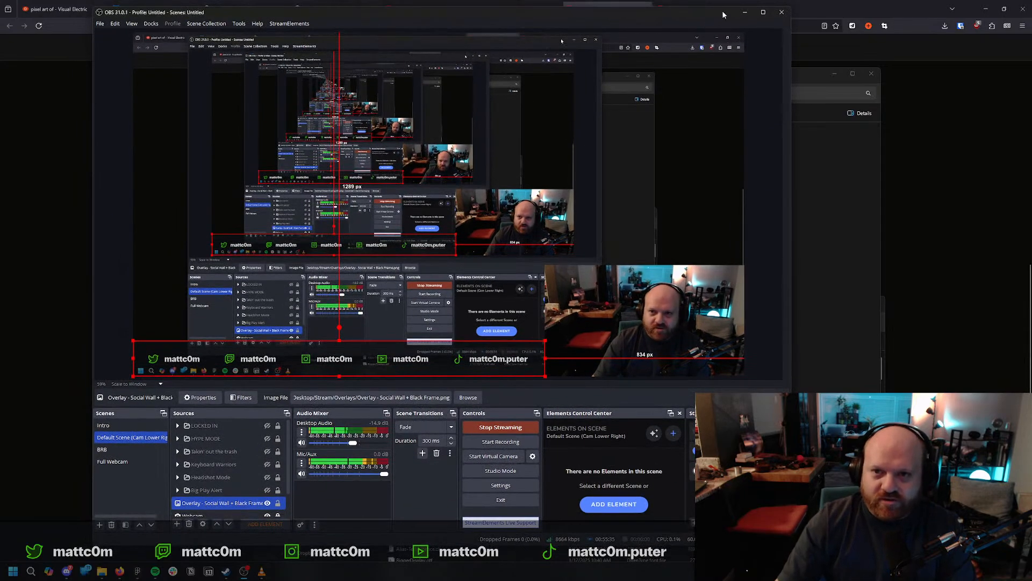
drag(724, 7, 727, 0)
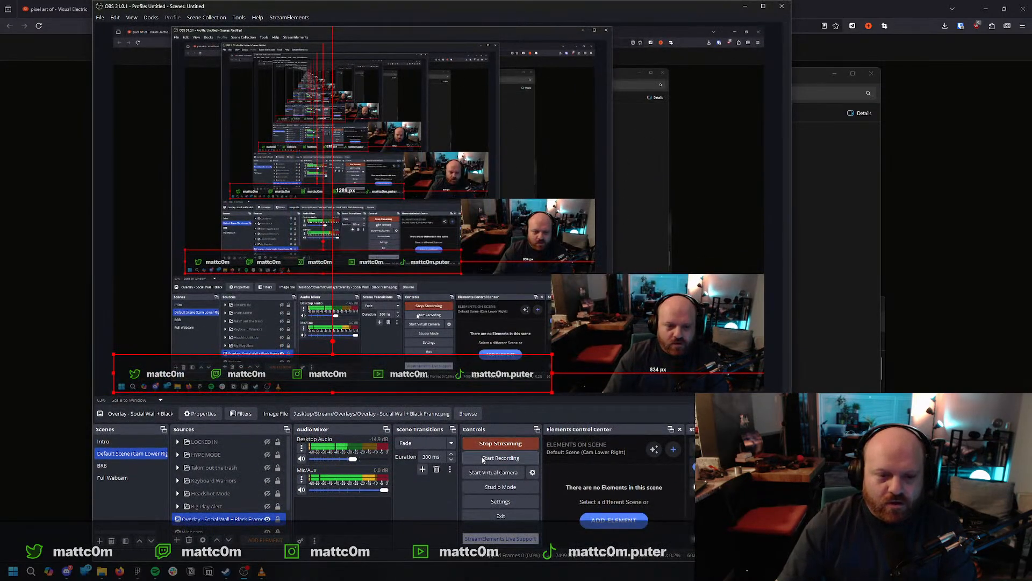
click(176, 539)
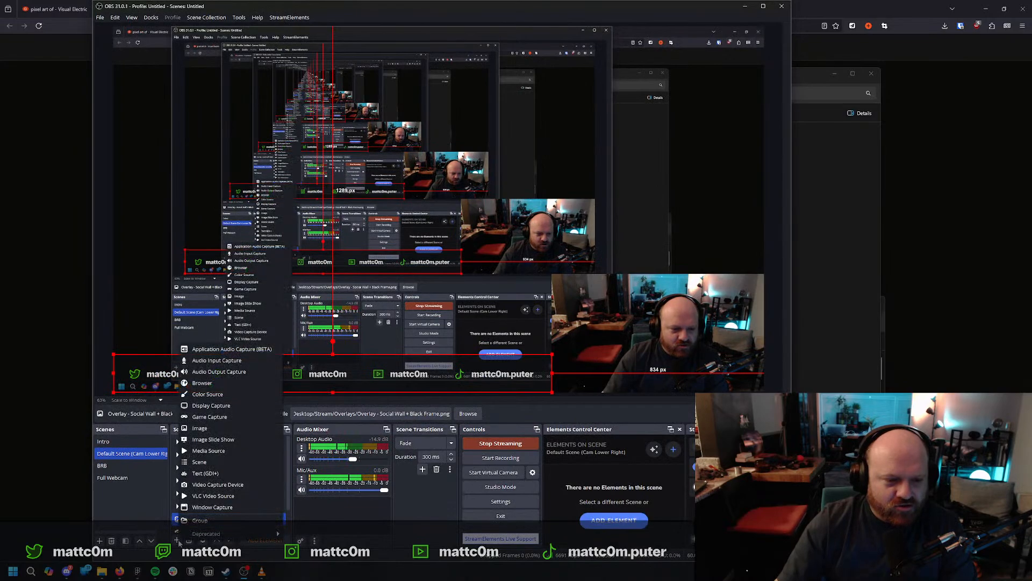
click(231, 453)
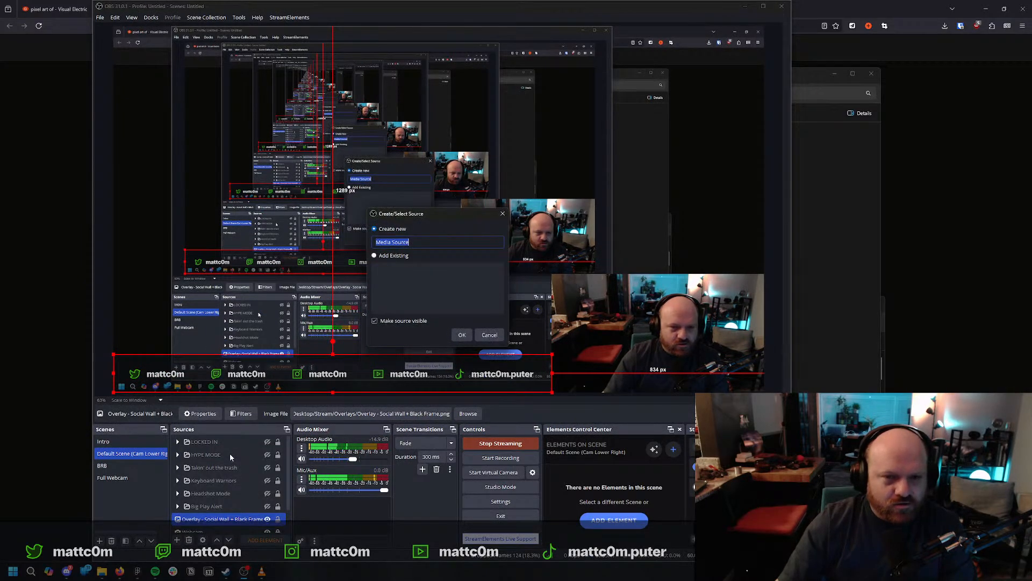
text(Mu)
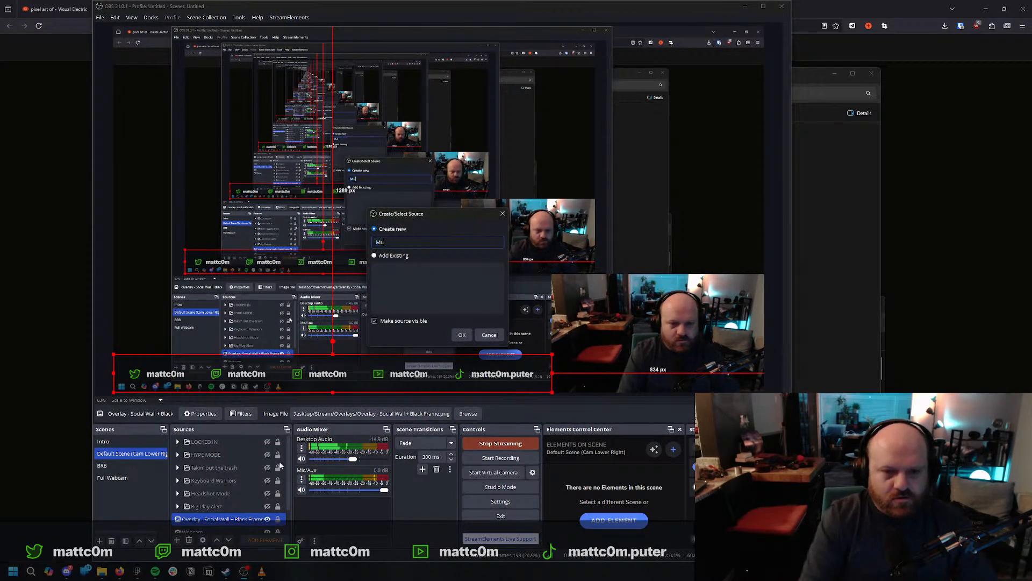
text(sic)
key(Return)
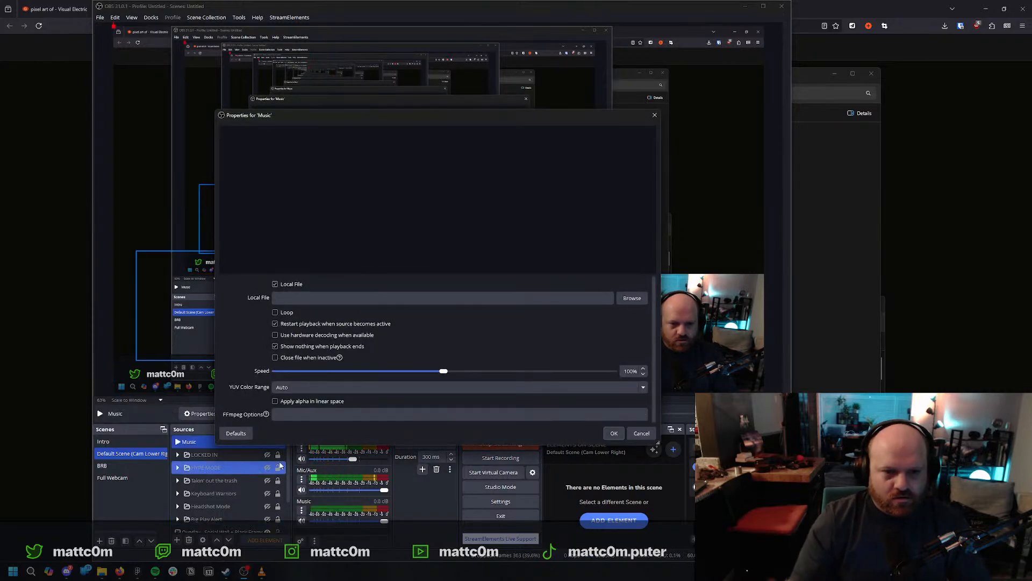
click(630, 301)
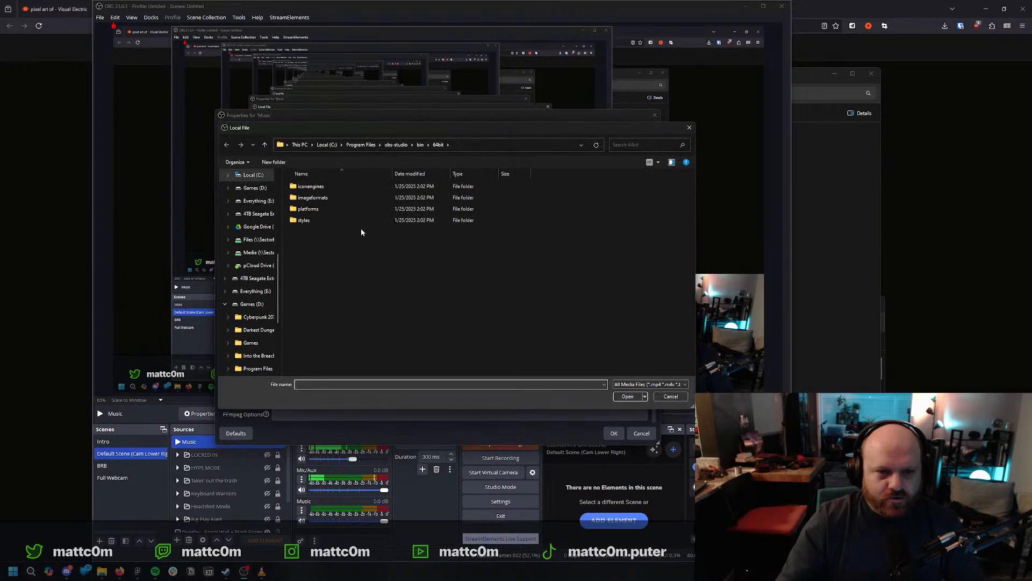
scroll(249, 220, up, 5)
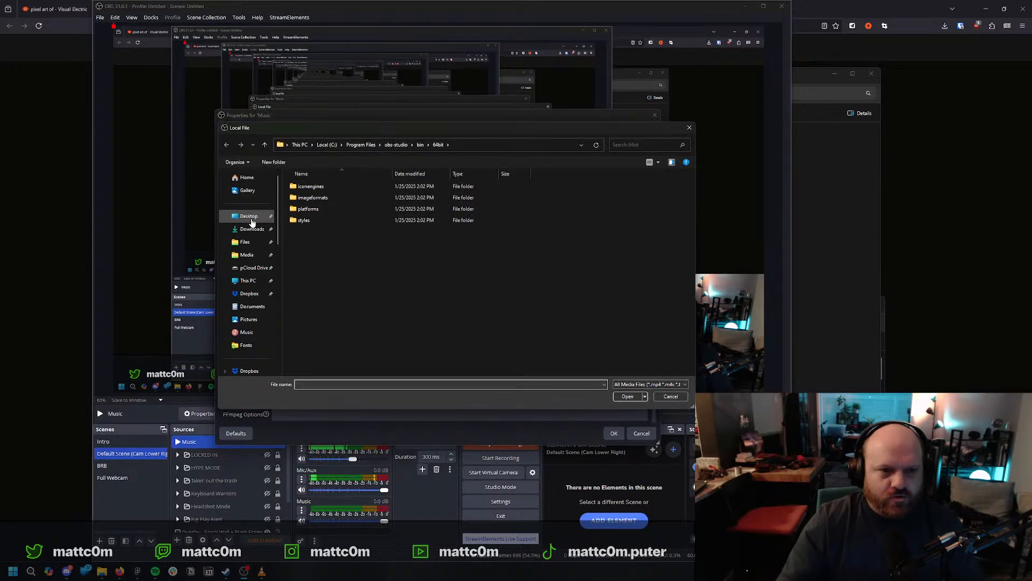
click(251, 222)
double_click(610, 236)
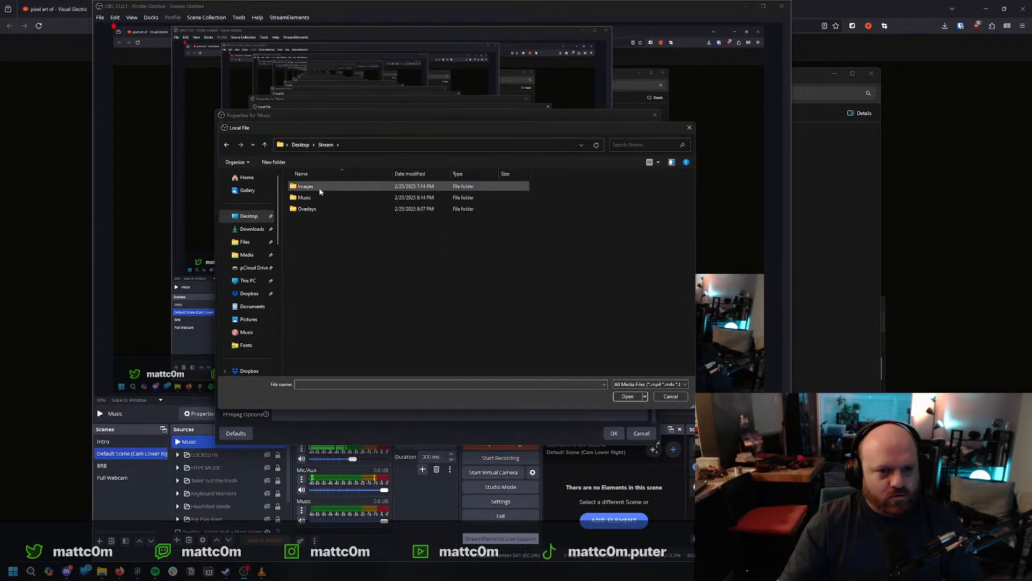
double_click(307, 198)
click(325, 189)
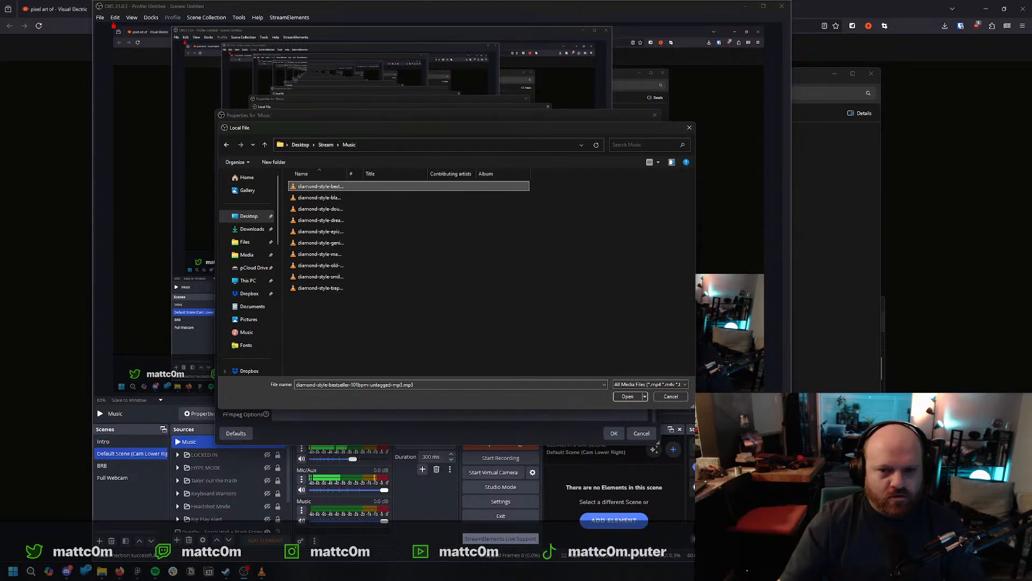
click(672, 398)
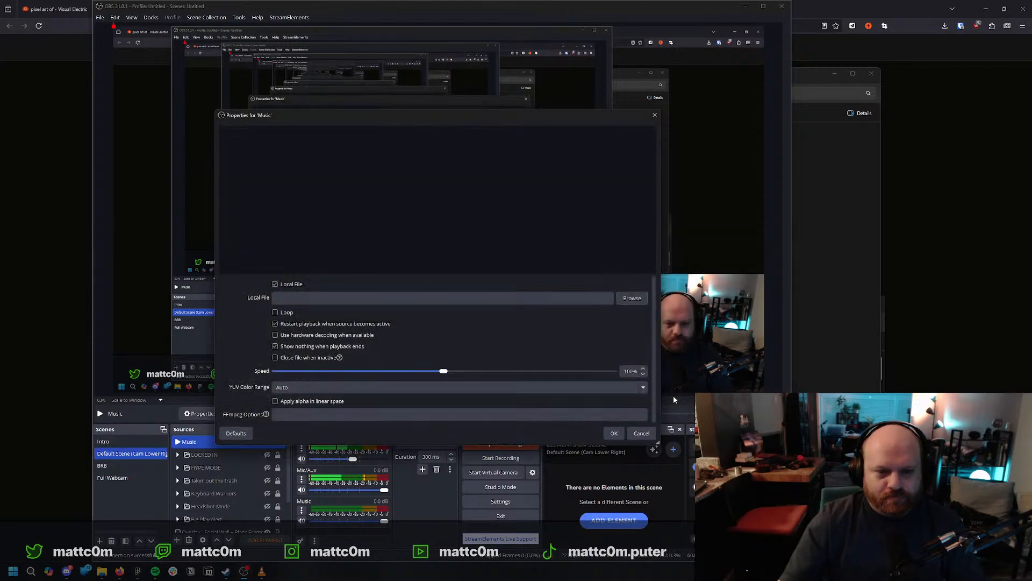
click(642, 432)
right_click(241, 443)
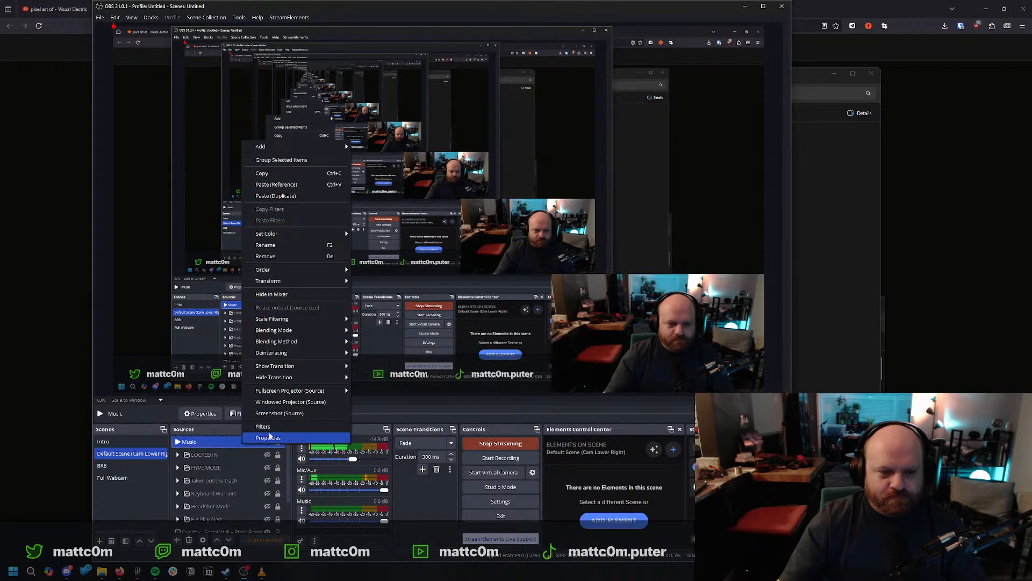
click(206, 432)
right_click(193, 441)
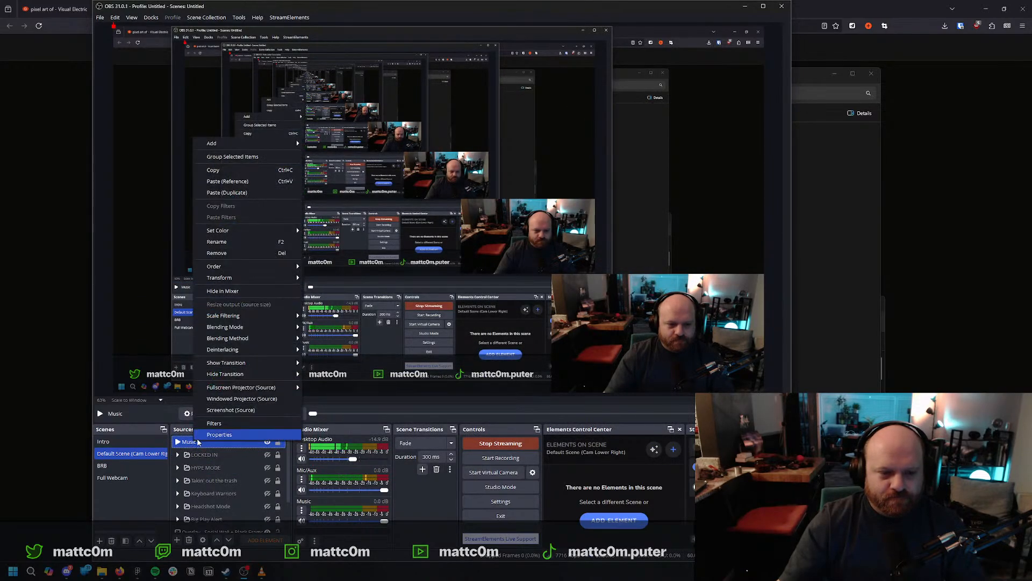
mouse_move(236, 148)
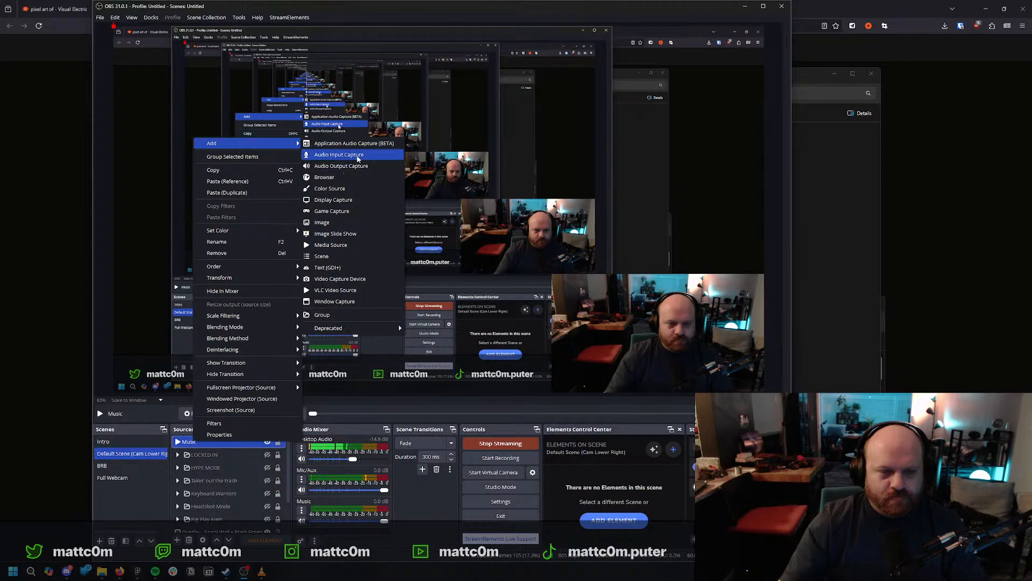
mouse_move(371, 328)
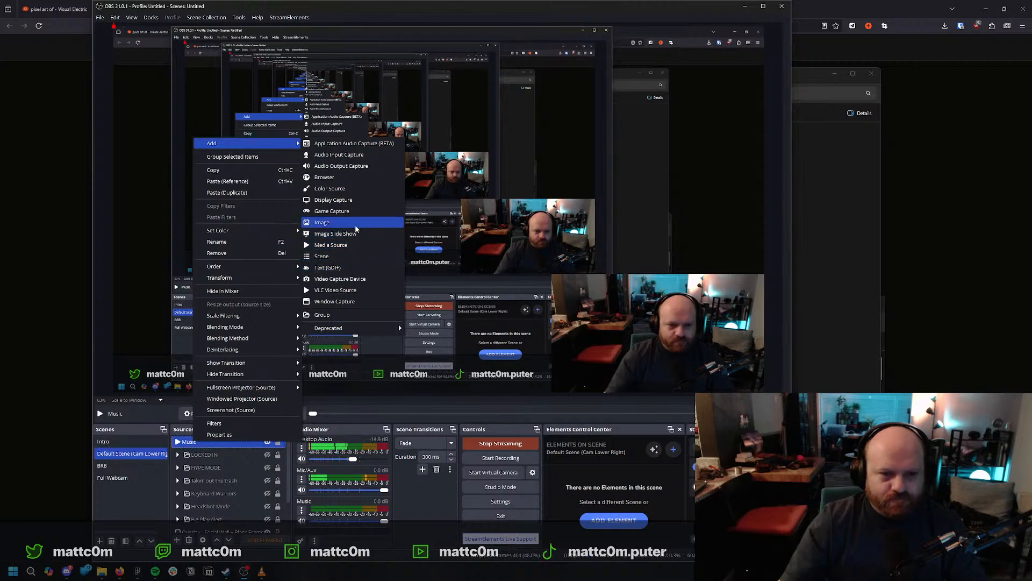
Switch to the Firefox browser and search Google for "obs playlist" in a new tab.
click(75, 305)
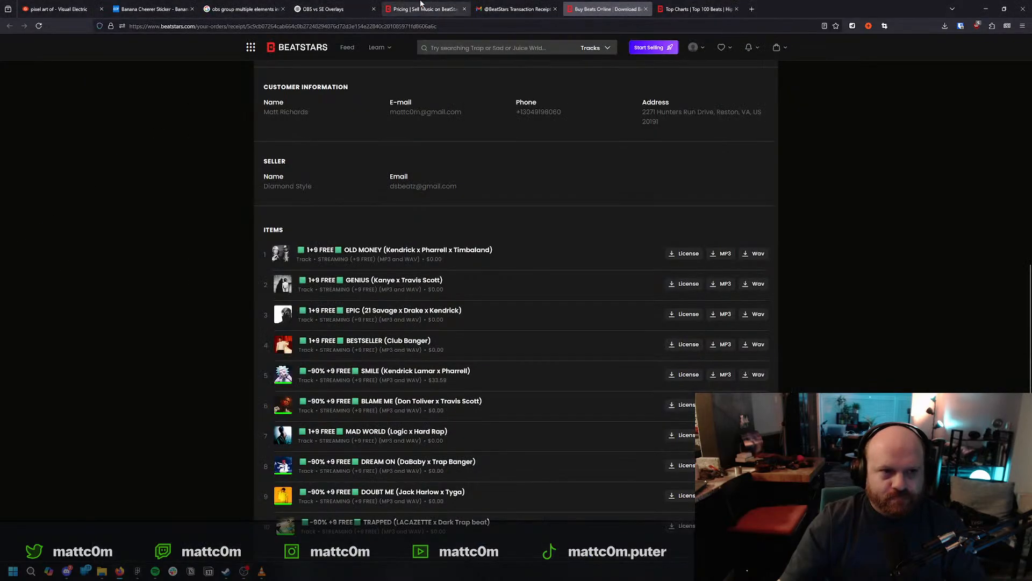
click(752, 9)
text(obs)
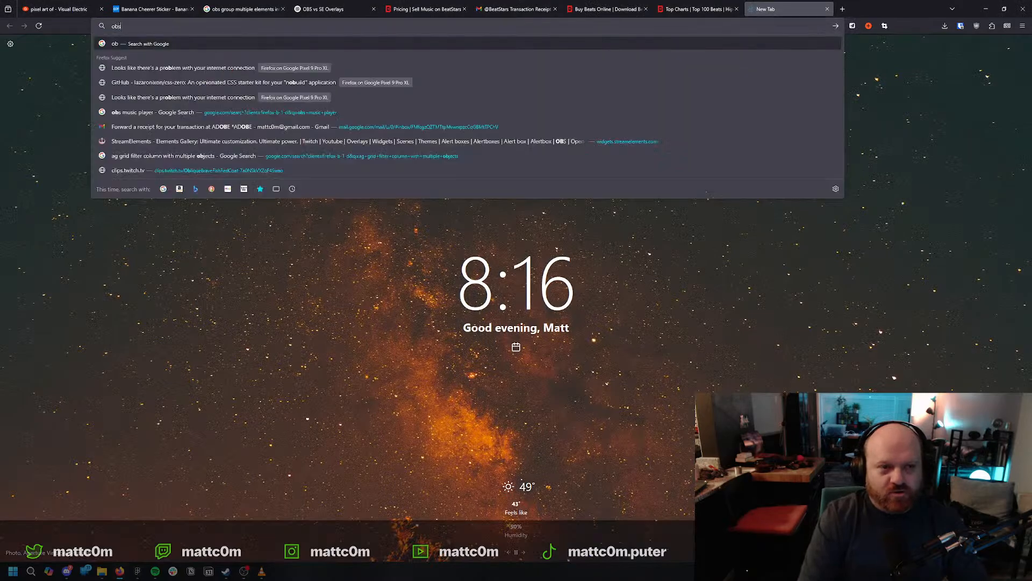
text( playlist)
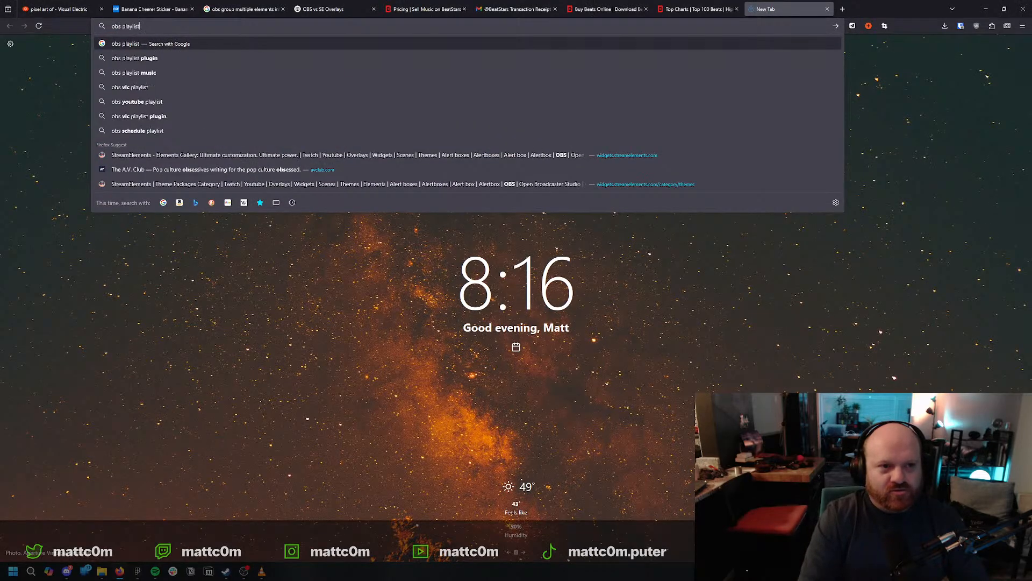
key(Return)
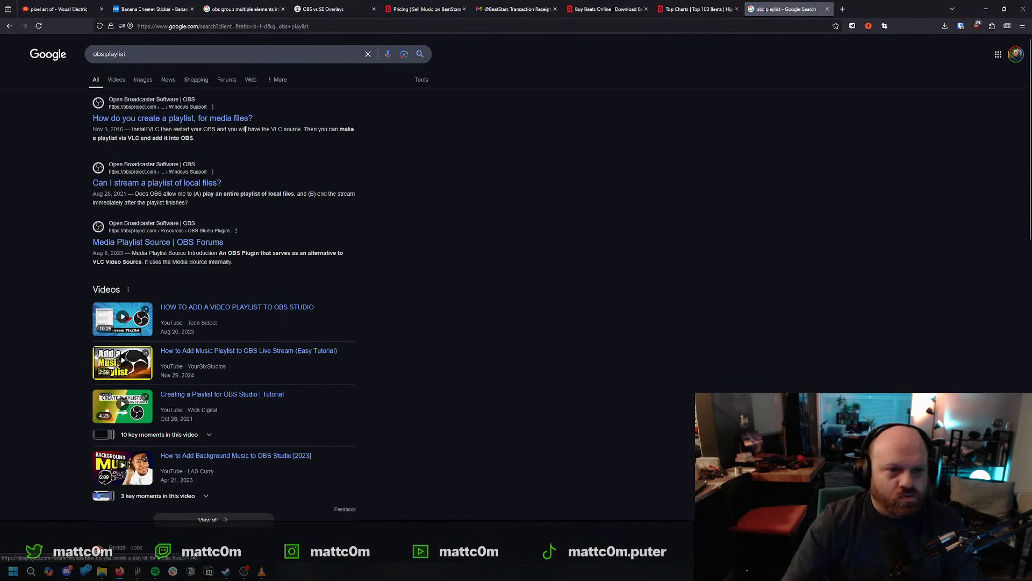
Read the OBS forum thread on creating a playlist for media files, and return to the search results.
click(236, 121)
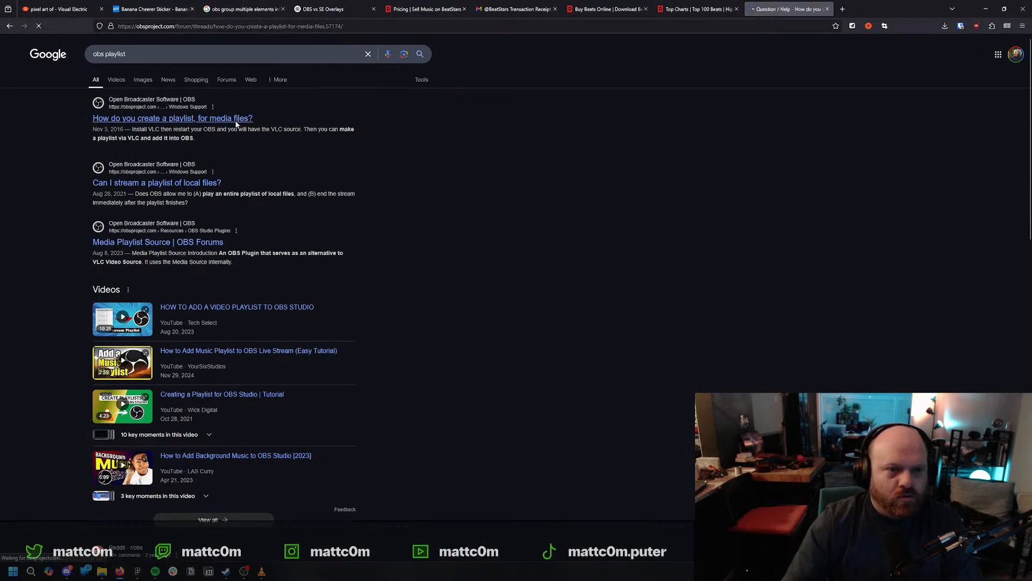
scroll(318, 321, down, 4)
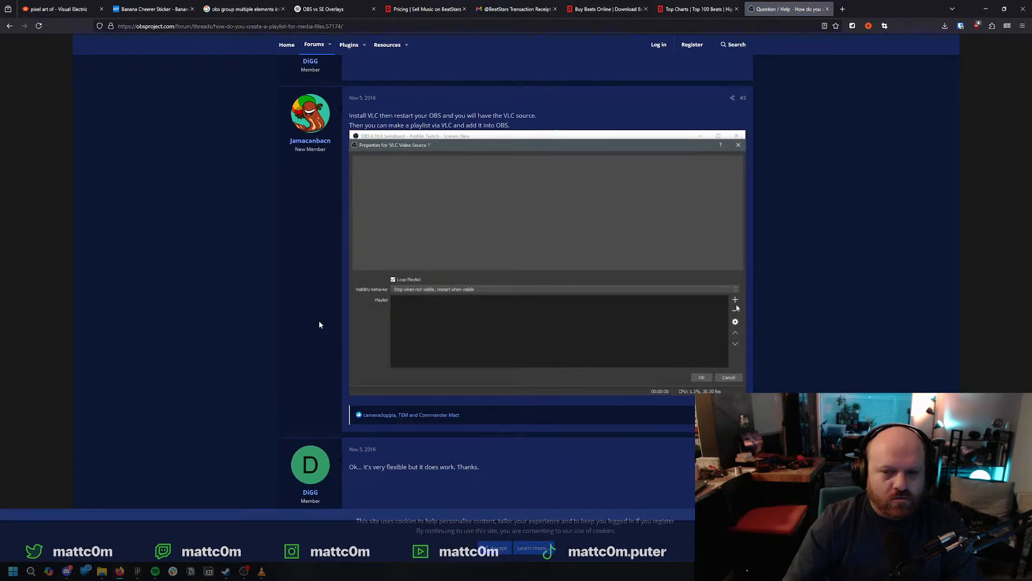
scroll(319, 321, down, 4)
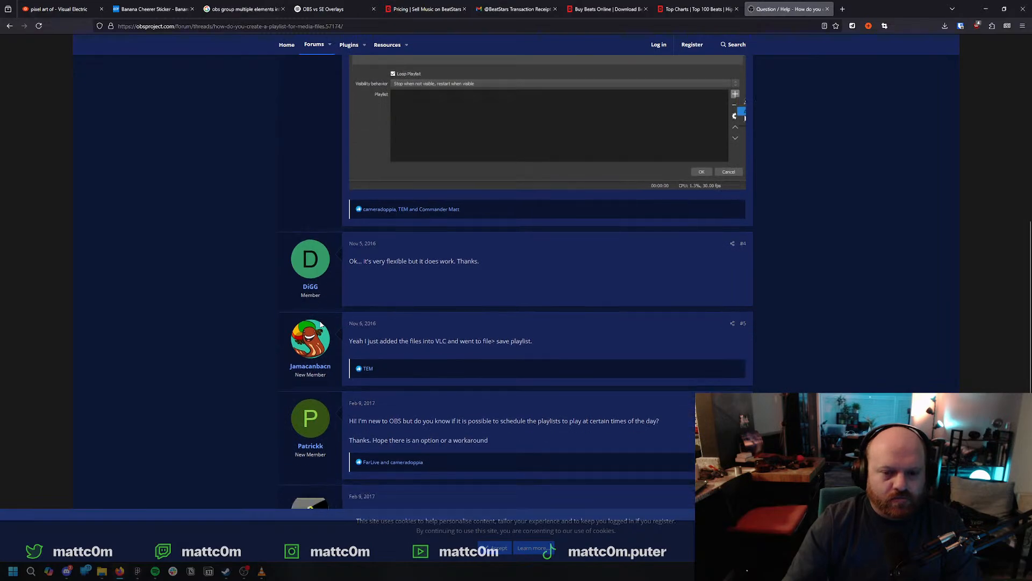
scroll(320, 324, down, 3)
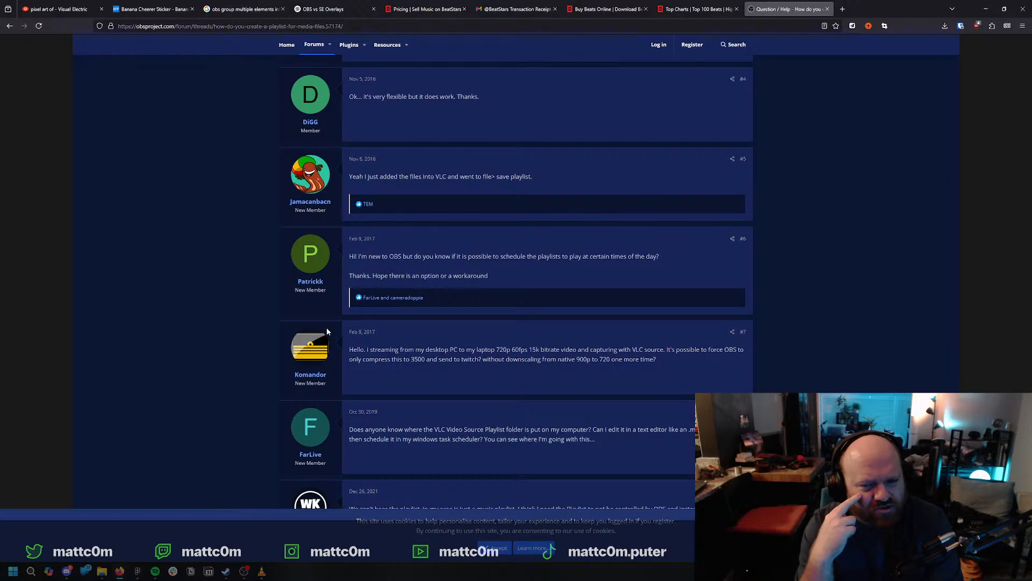
scroll(289, 389, down, 3)
key(alt+Left)
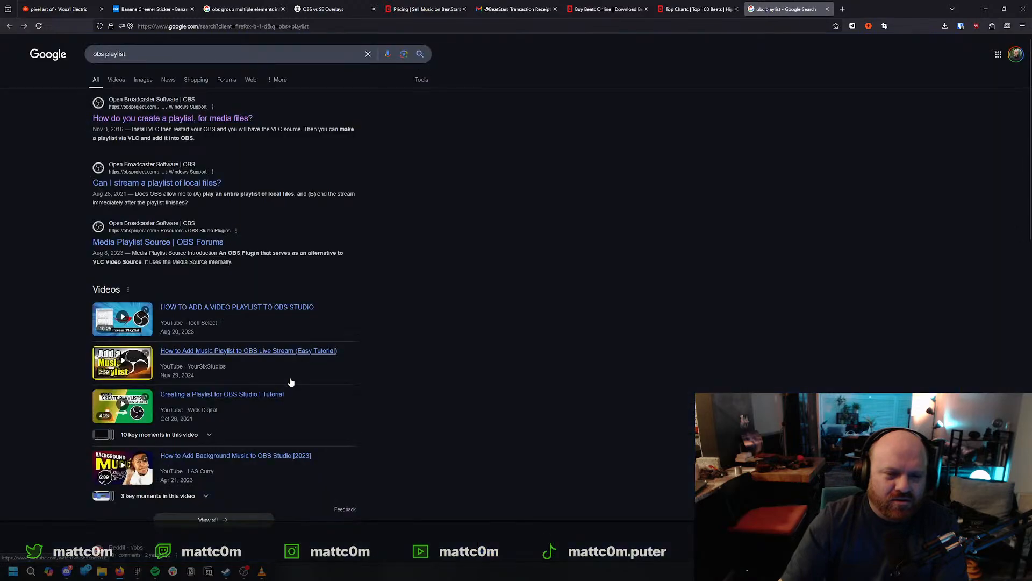
Examine the Reddit comments on the best way to play music with OBS, and return to the search results.
scroll(290, 381, down, 5)
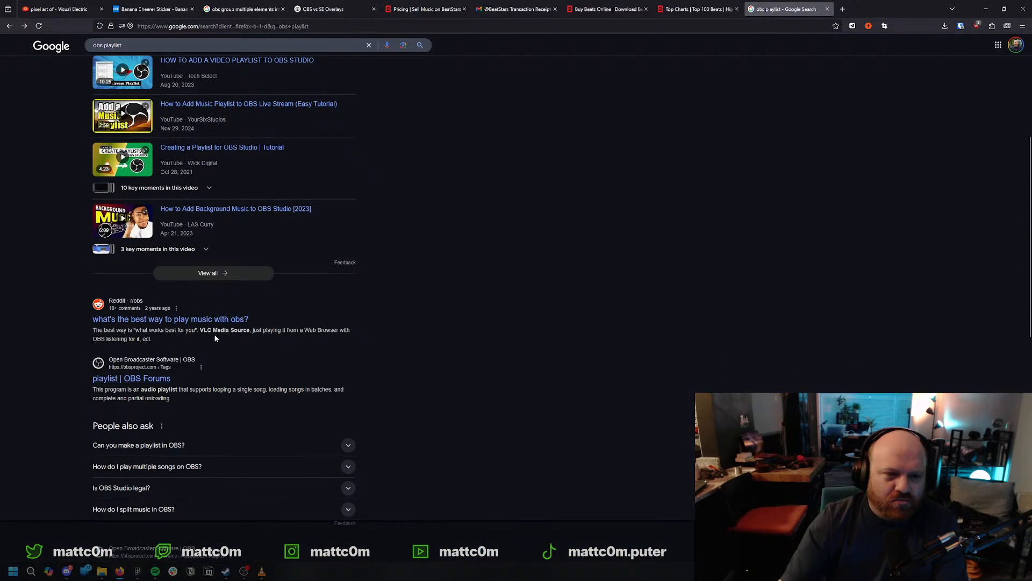
click(215, 320)
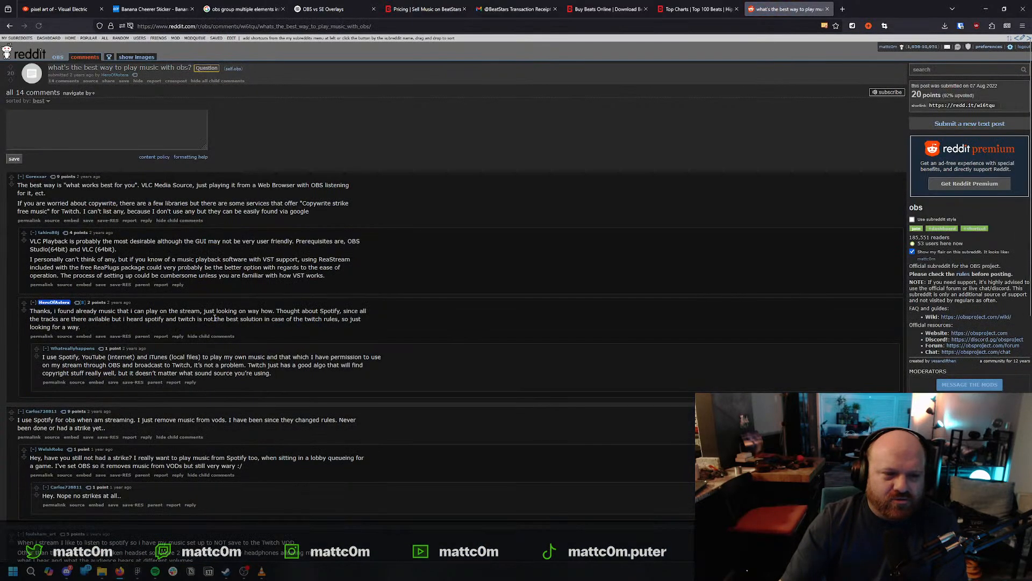
click(220, 199)
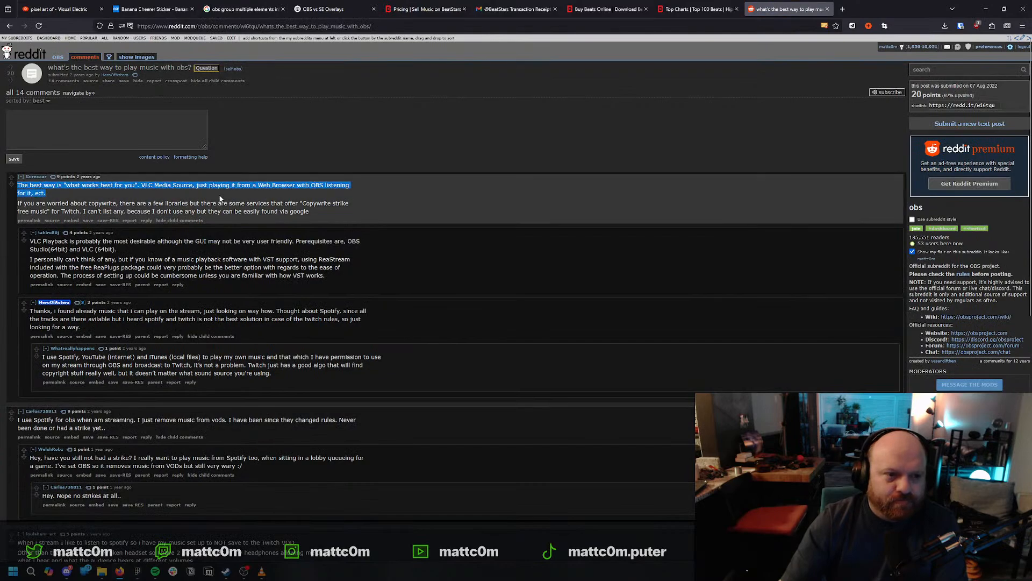
click(381, 209)
scroll(398, 252, down, 2)
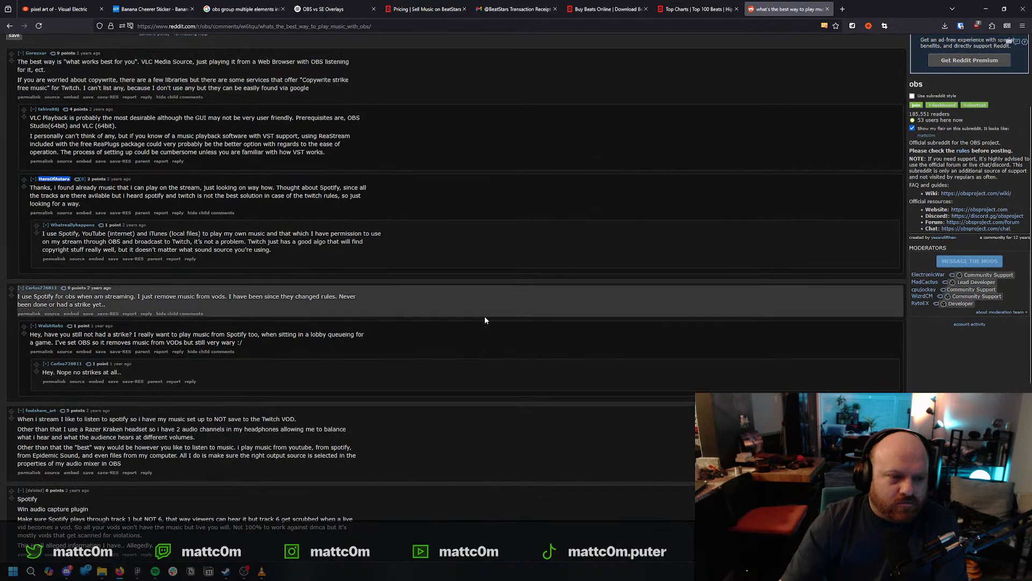
triple_click(485, 316)
triple_click(489, 305)
click(489, 306)
drag(230, 295, 329, 297)
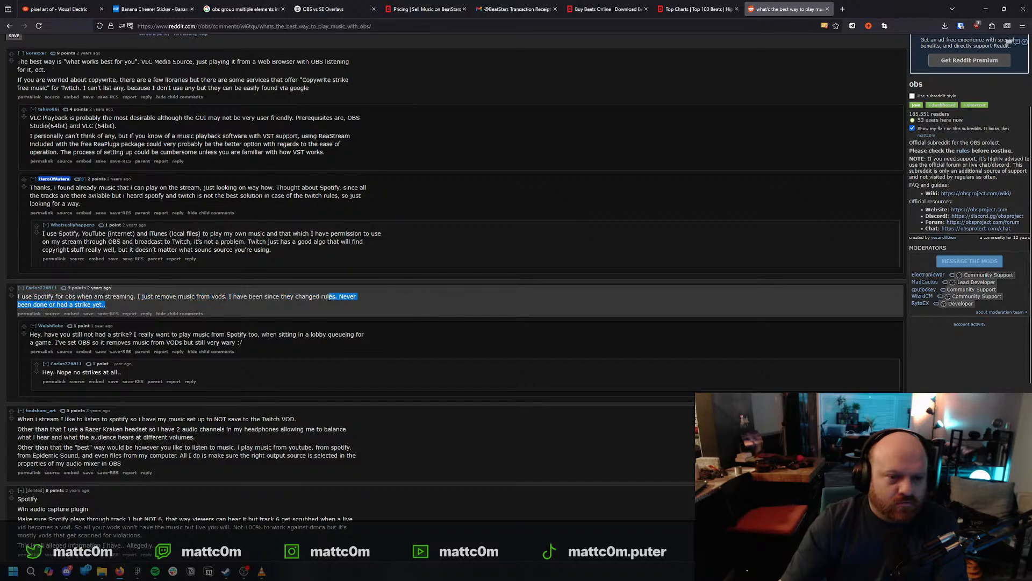
triple_click(329, 297)
scroll(437, 398, up, 2)
key(alt+Left)
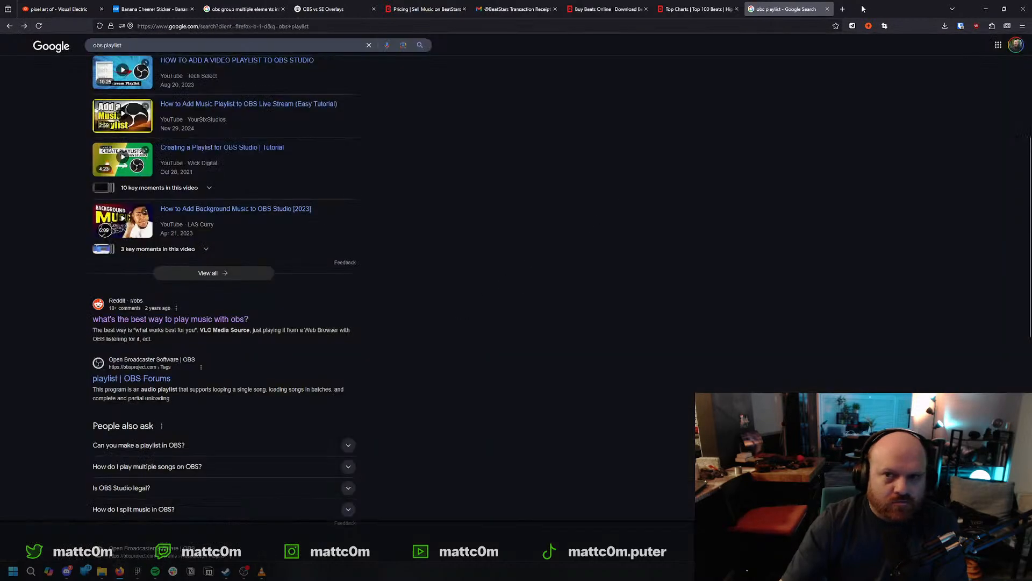
Close the OBS search tabs, the BeatStars receipt, charts and pricing tabs, the transaction e-mail tab and the ChatGPT tab.
click(827, 8)
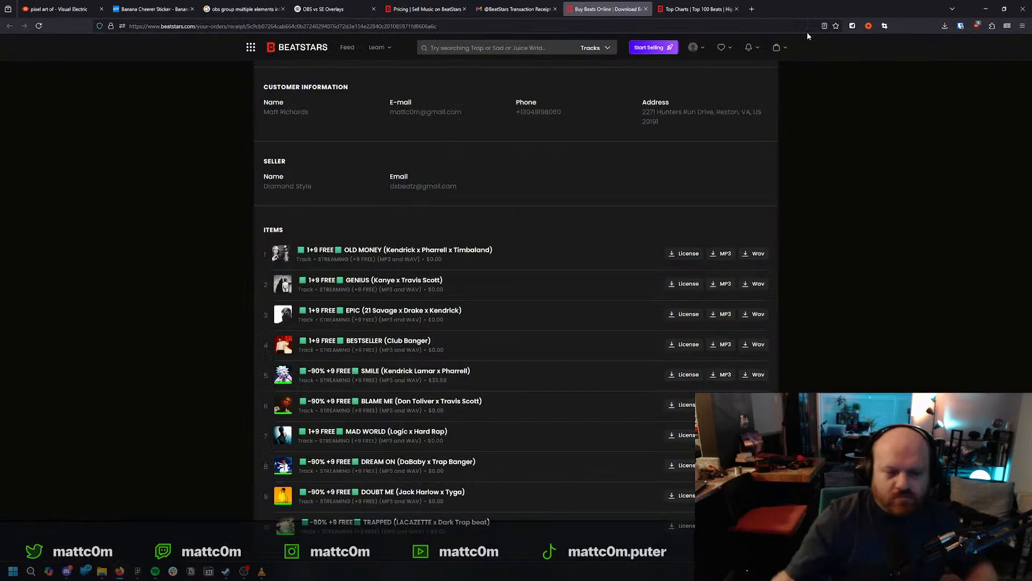
scroll(569, 253, up, 3)
click(645, 9)
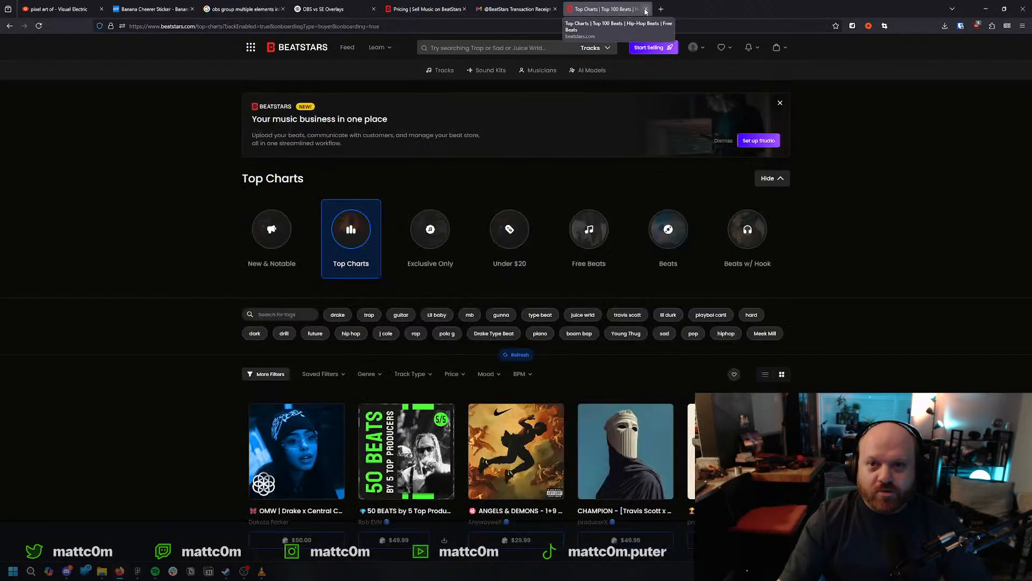
click(646, 9)
click(555, 9)
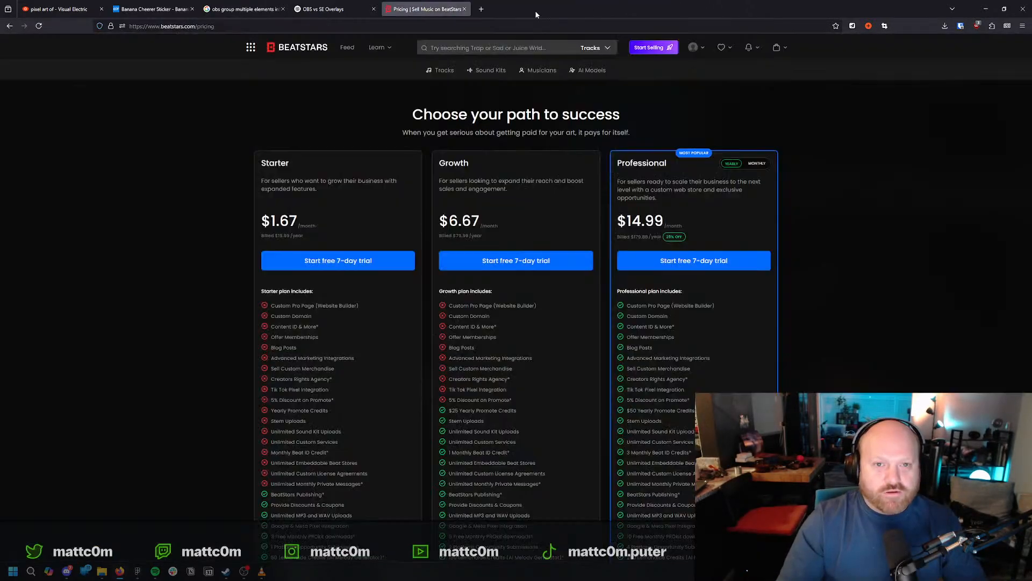
click(464, 9)
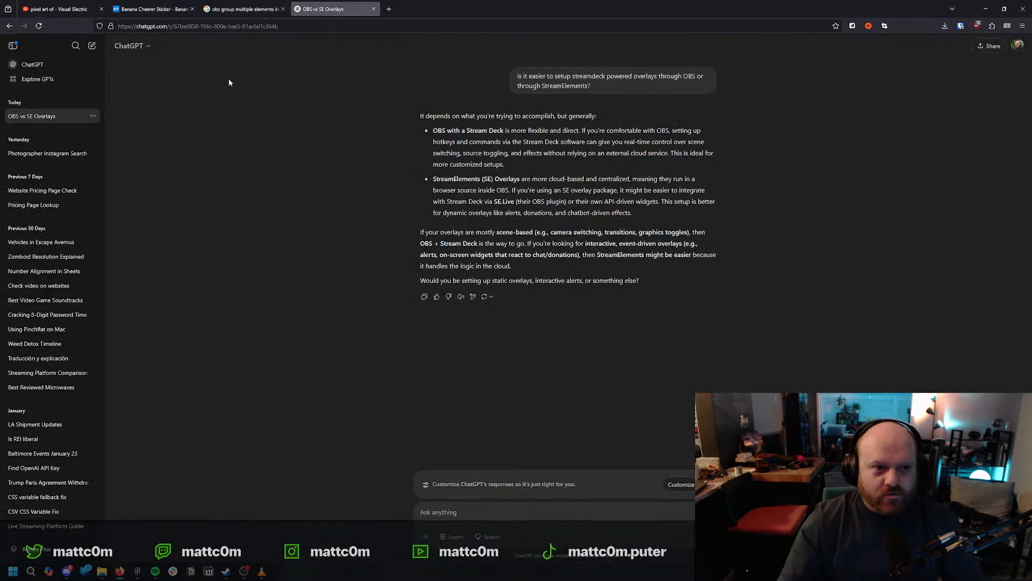
key(ctrl+w)
key(ctrl+w)
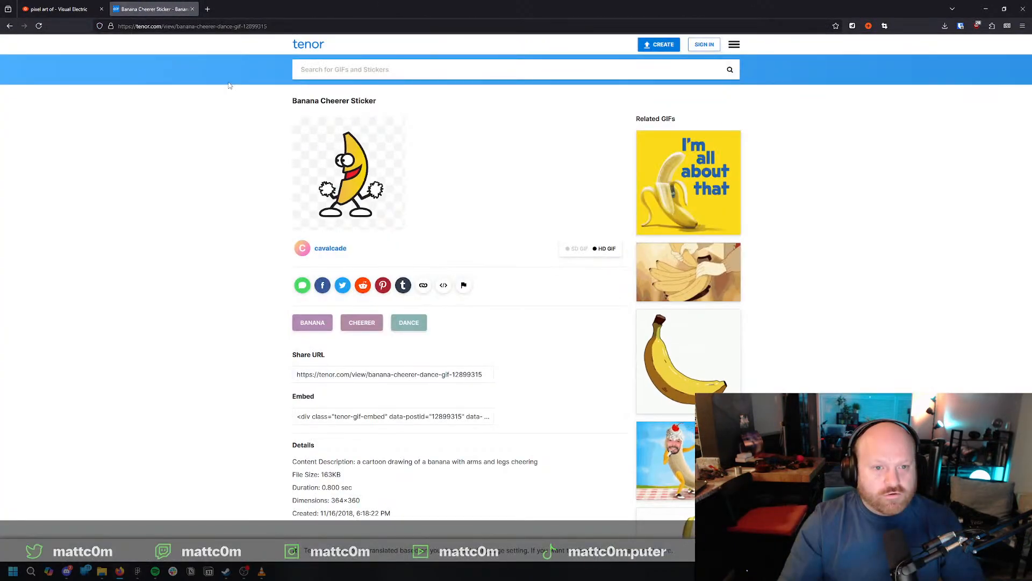
Browse the featured GIFs on the Tenor home page, and close the Tenor tab.
click(308, 44)
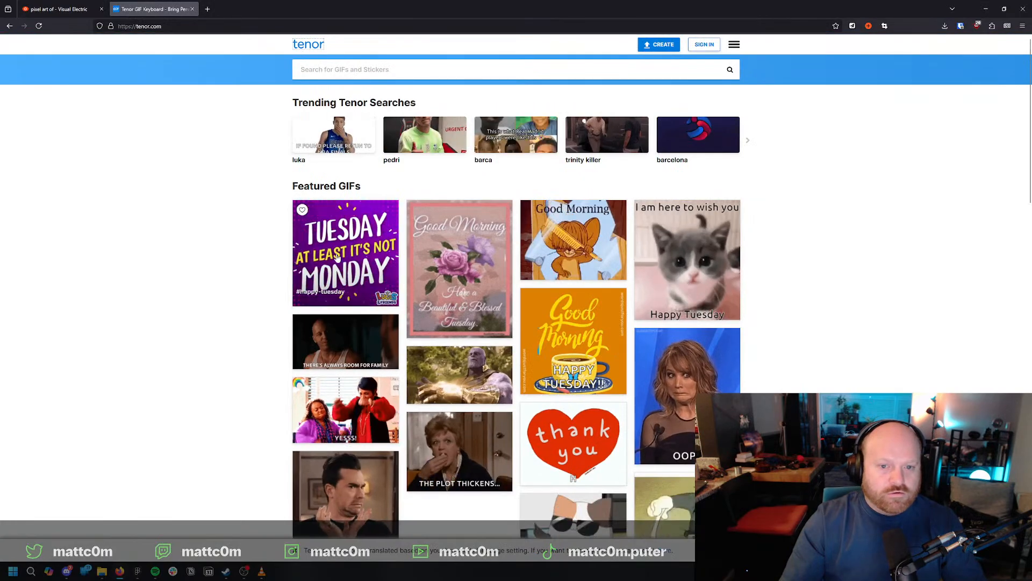
scroll(338, 257, down, 15)
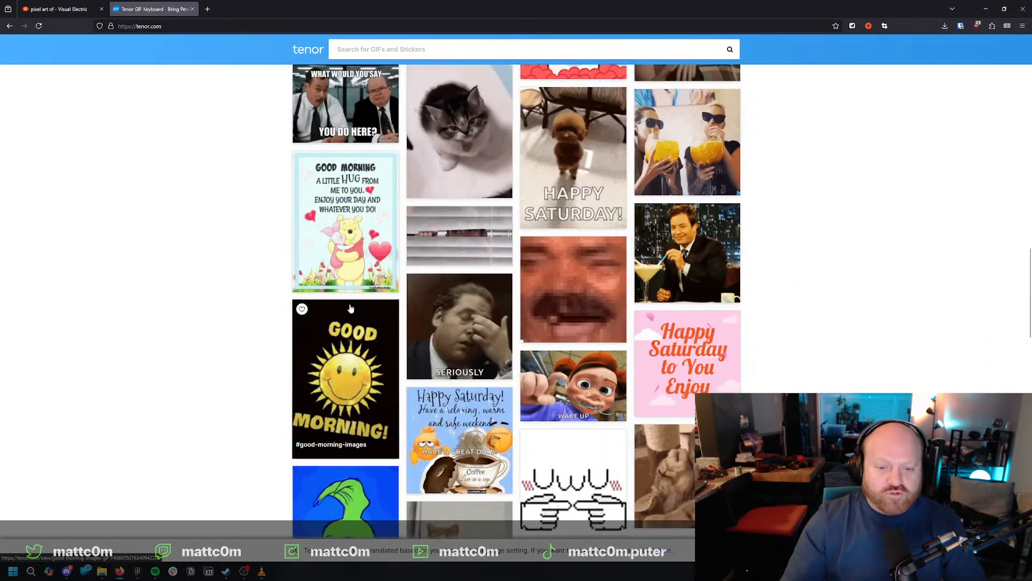
scroll(351, 308, down, 12)
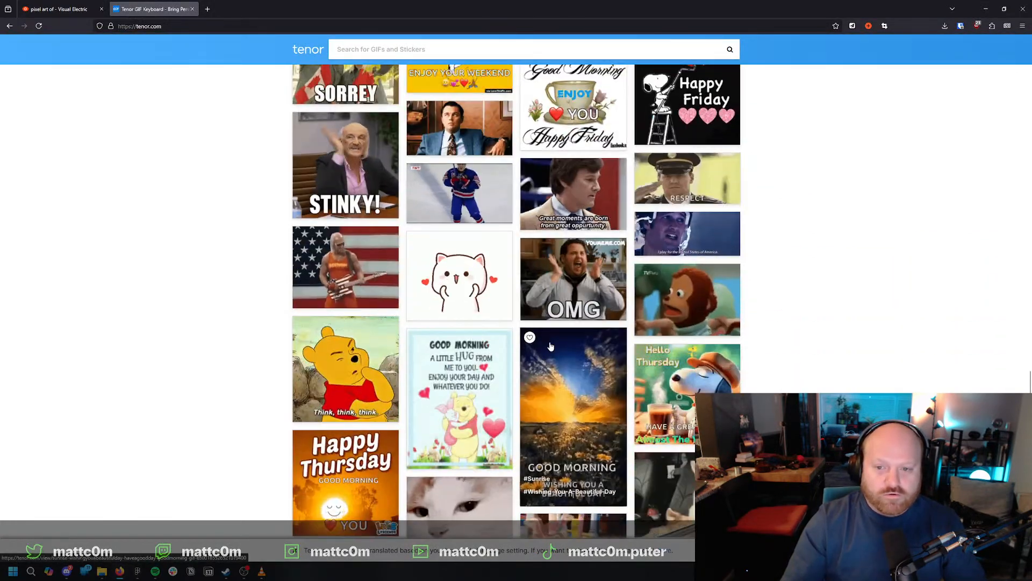
scroll(551, 346, down, 12)
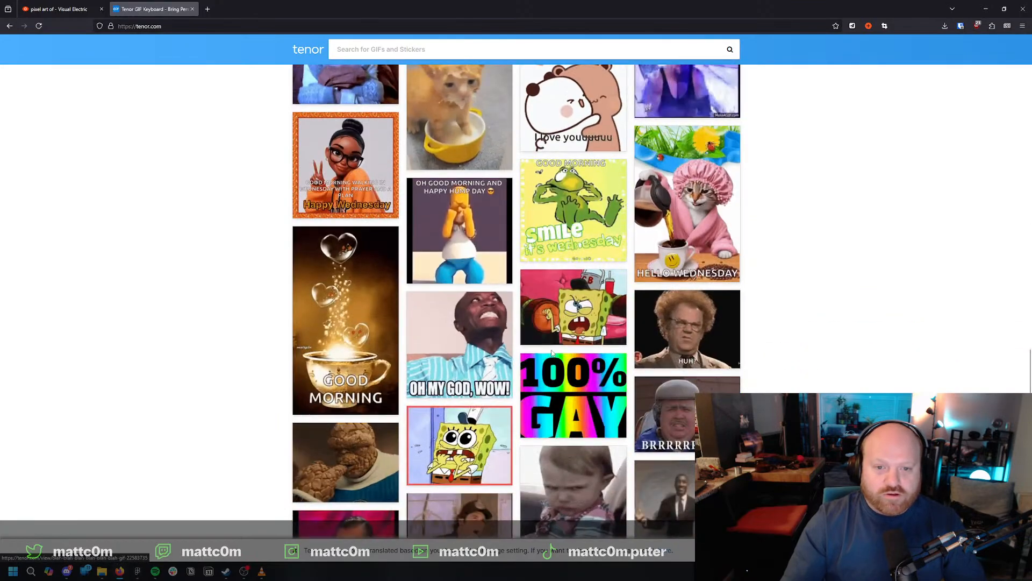
scroll(552, 352, down, 15)
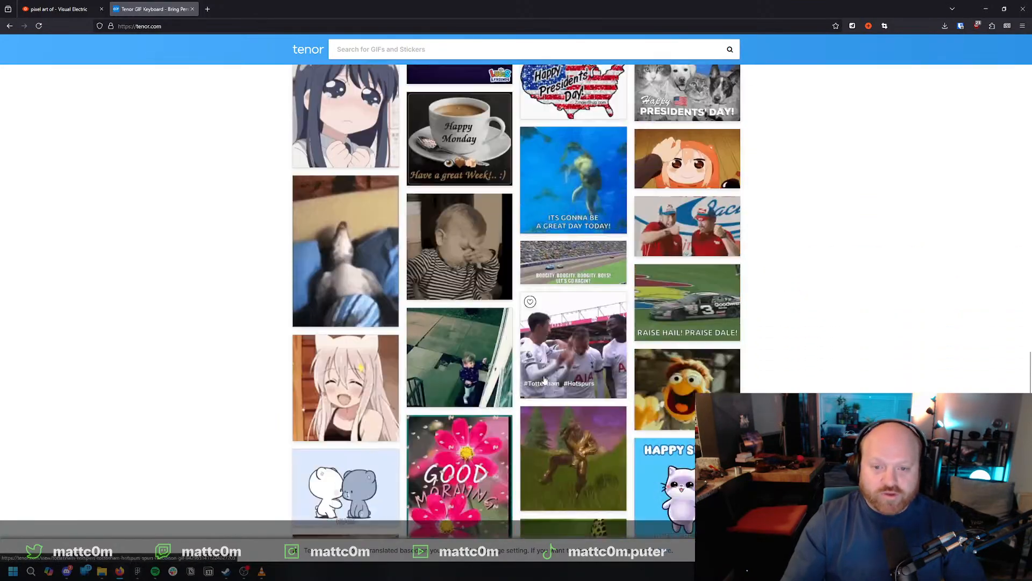
scroll(544, 380, down, 2)
scroll(536, 164, down, 4)
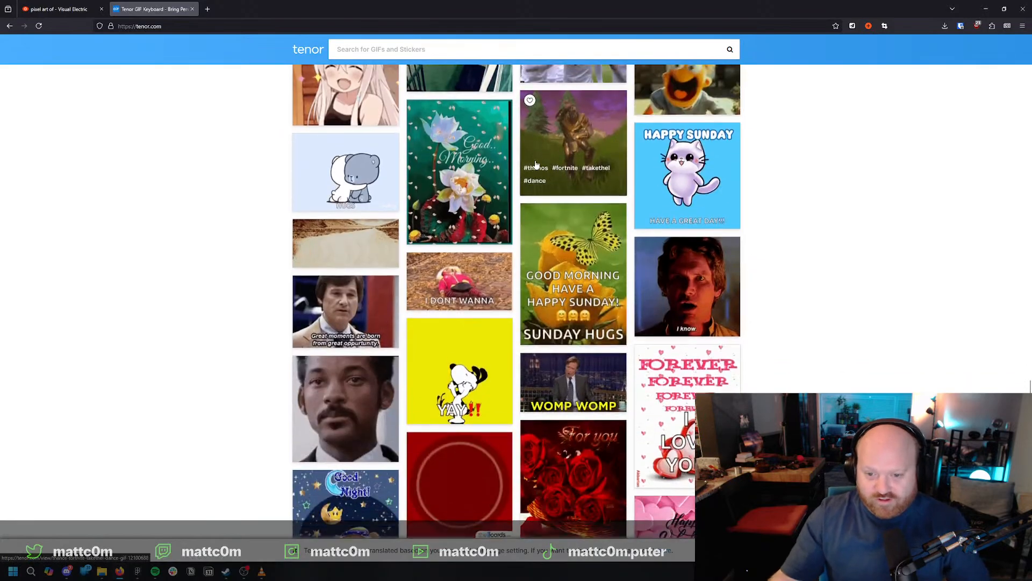
scroll(536, 164, down, 8)
key(ctrl+w)
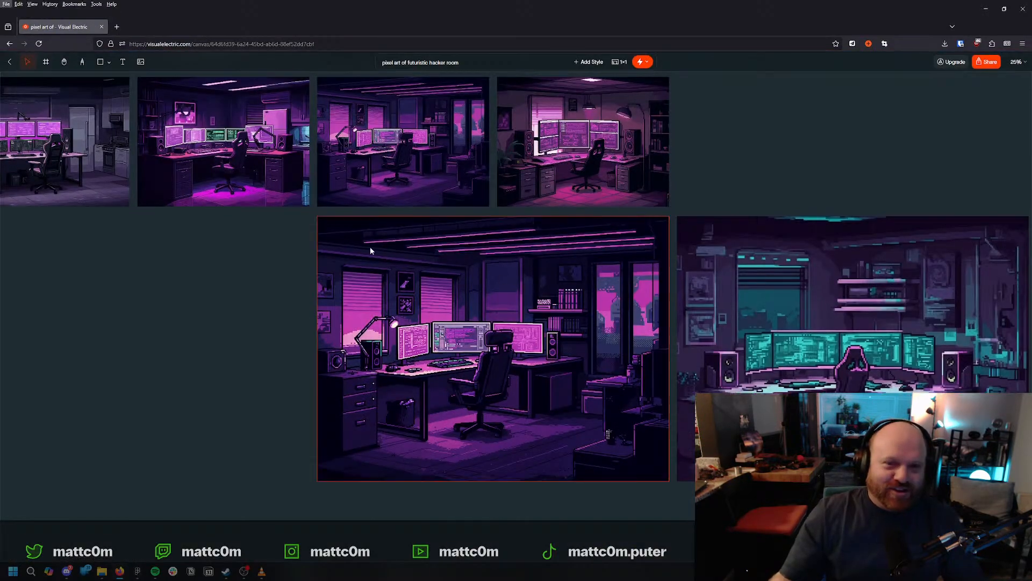
Switch to OBS, preview the BRB scene, and return to the Default Scene.
key(alt+Tab)
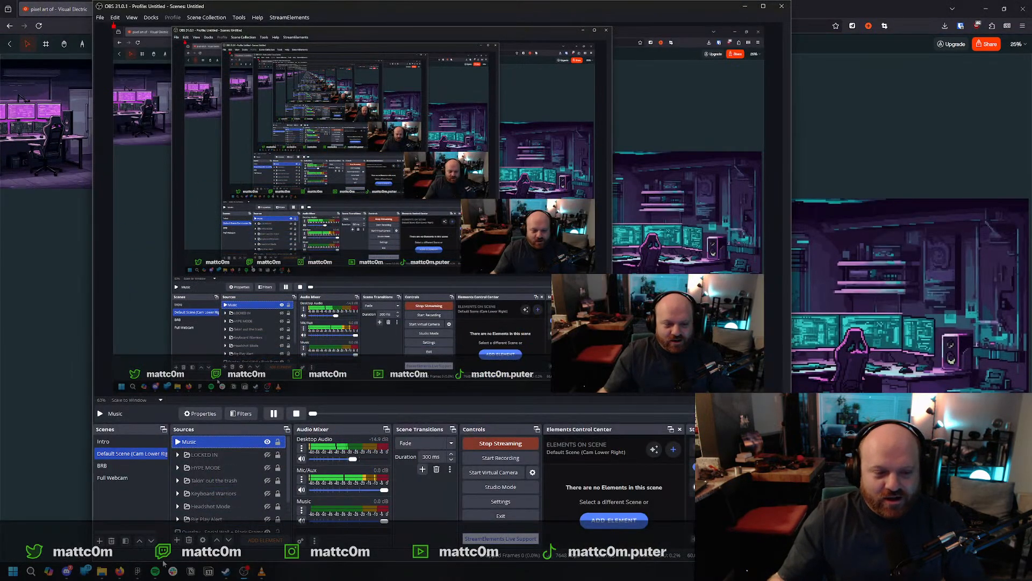
mouse_move(138, 571)
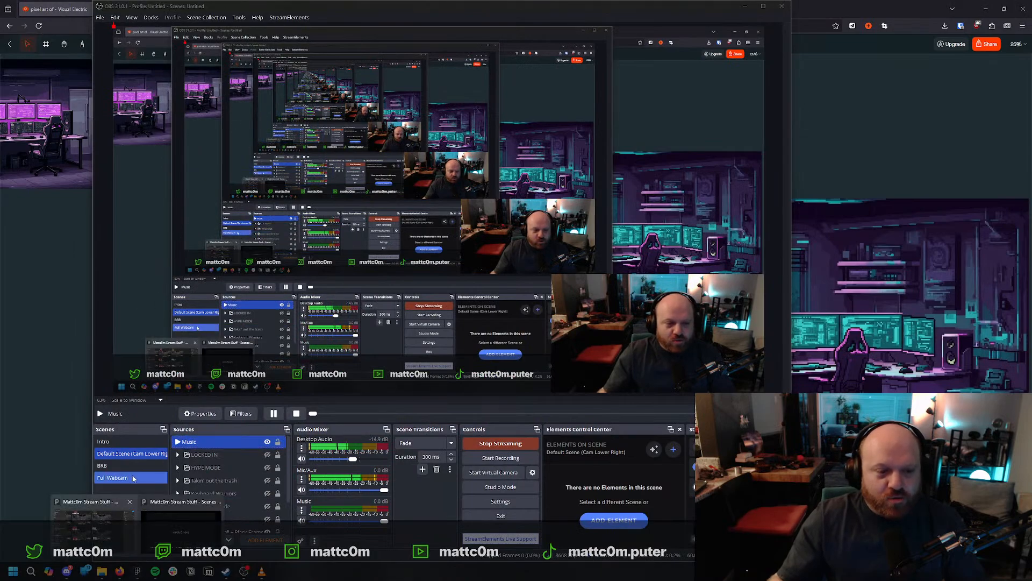
click(101, 465)
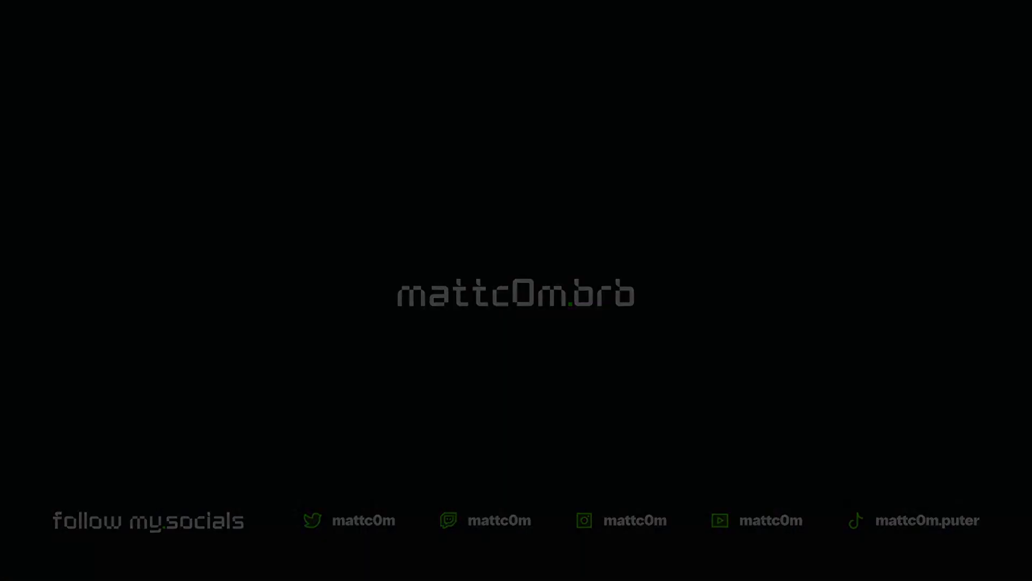
click(116, 456)
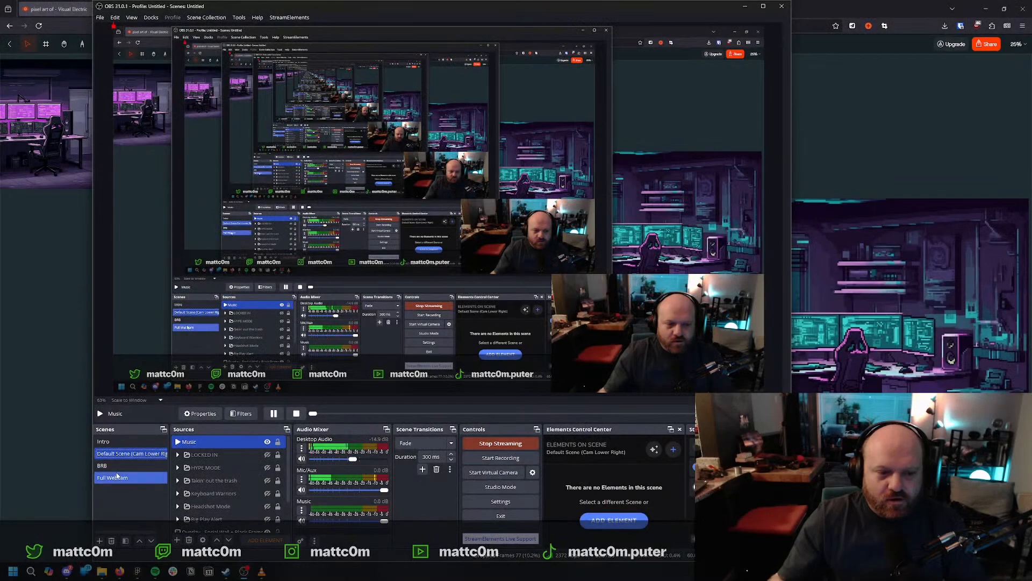
Switch to the Mattc0m Stream Stuff file in Figma and open its Scenes page.
key(alt+Tab)
key(alt+Tab)
key(alt+Tab)
key(alt+Tab)
key(alt+Tab)
key(alt+Tab)
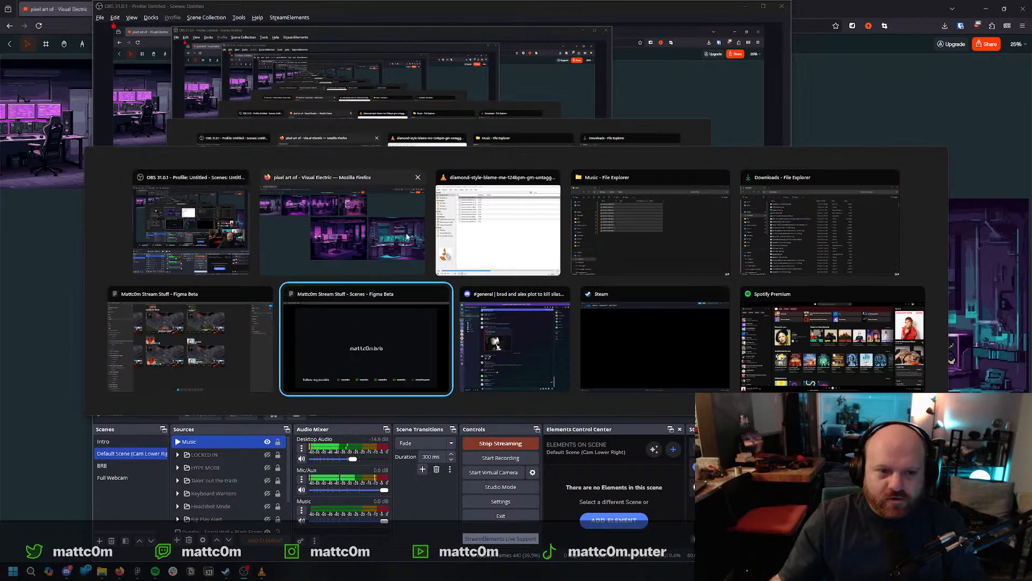
click(663, 250)
click(138, 571)
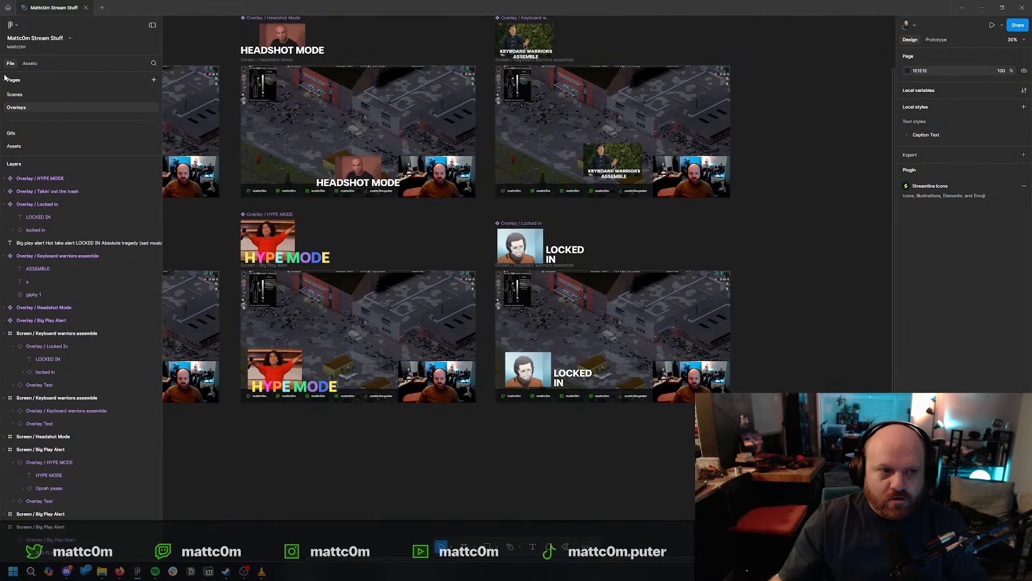
click(65, 96)
Scale the Generic Message frame proportionally from its centre to a height of 1440.
scroll(394, 240, up, 3)
scroll(431, 279, down, 5)
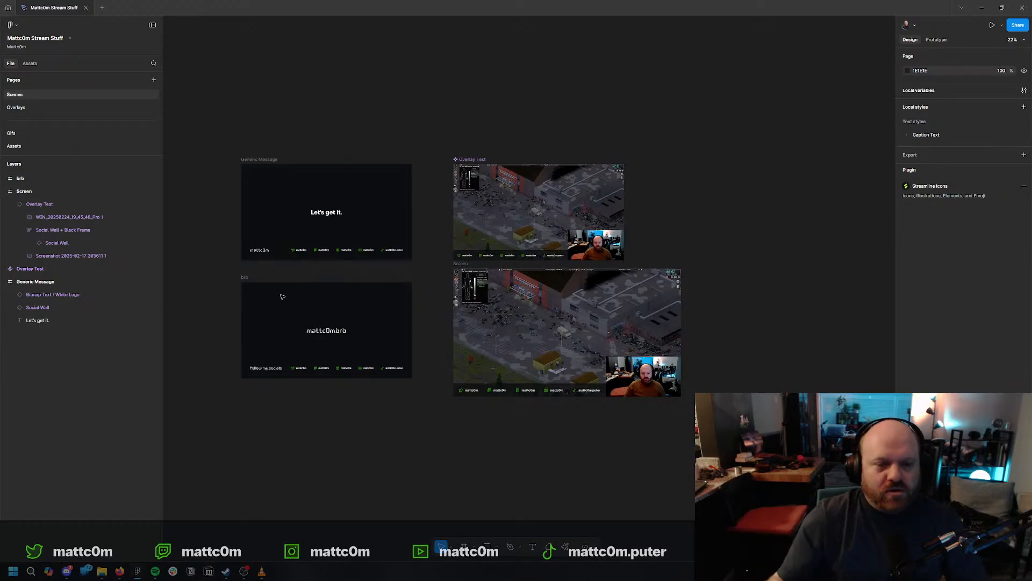
scroll(254, 205, up, 4)
drag(269, 193, 338, 248)
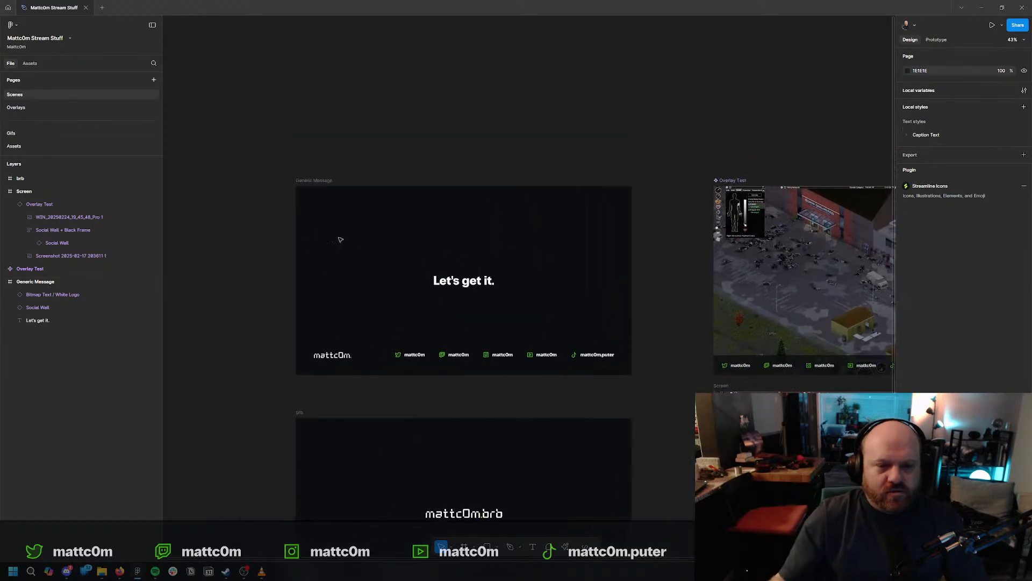
click(309, 181)
scroll(351, 206, down, 4)
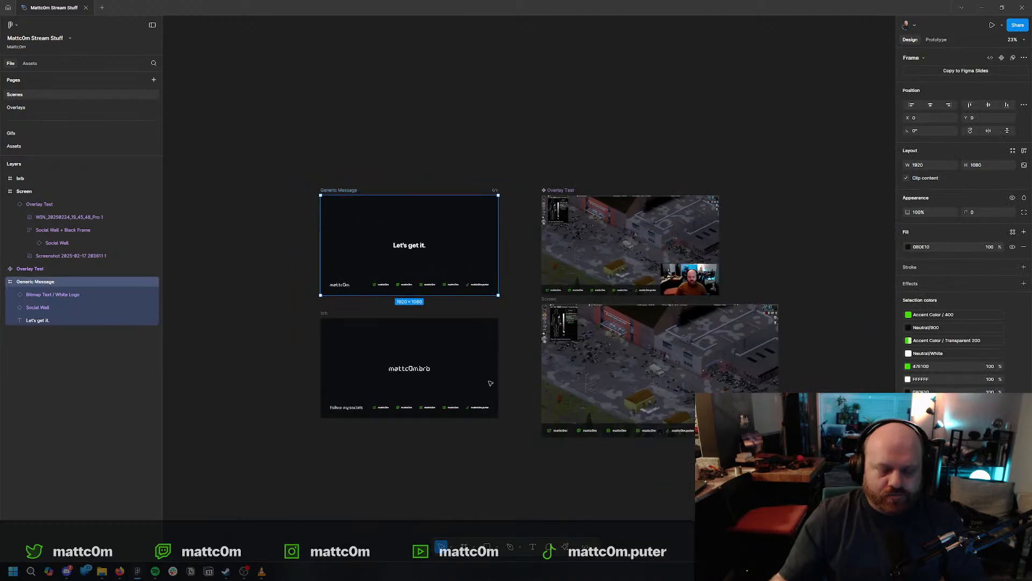
key(k)
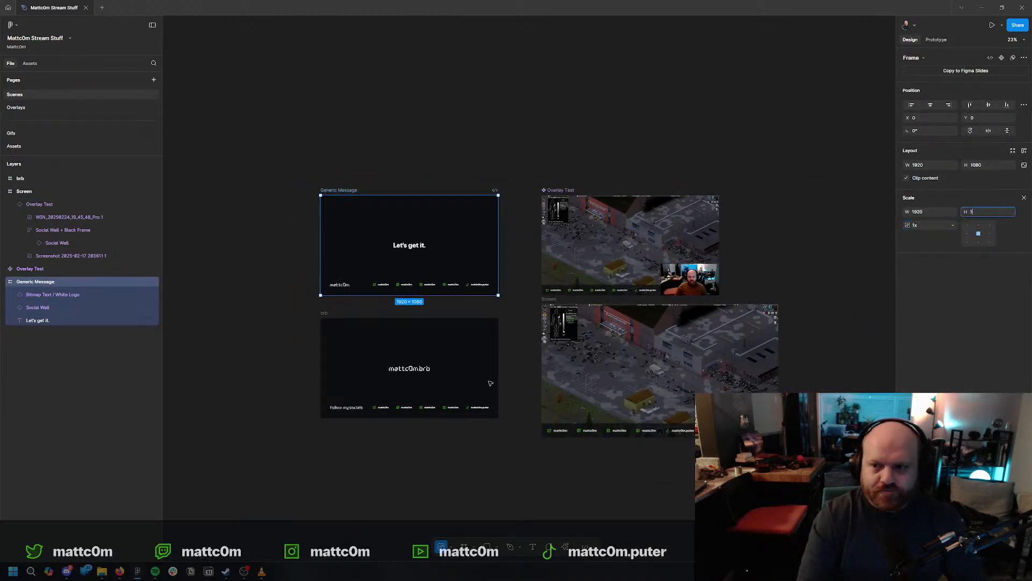
key(Return)
key(Escape)
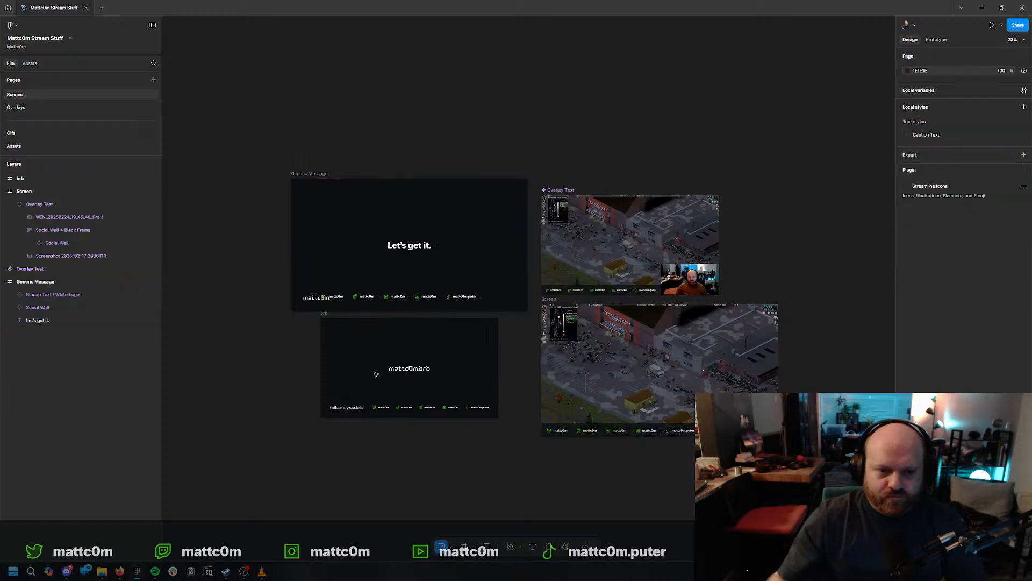
Scale the brb frame to a height of 1440, and move it and the Screen frame down to Y 1499.
click(330, 311)
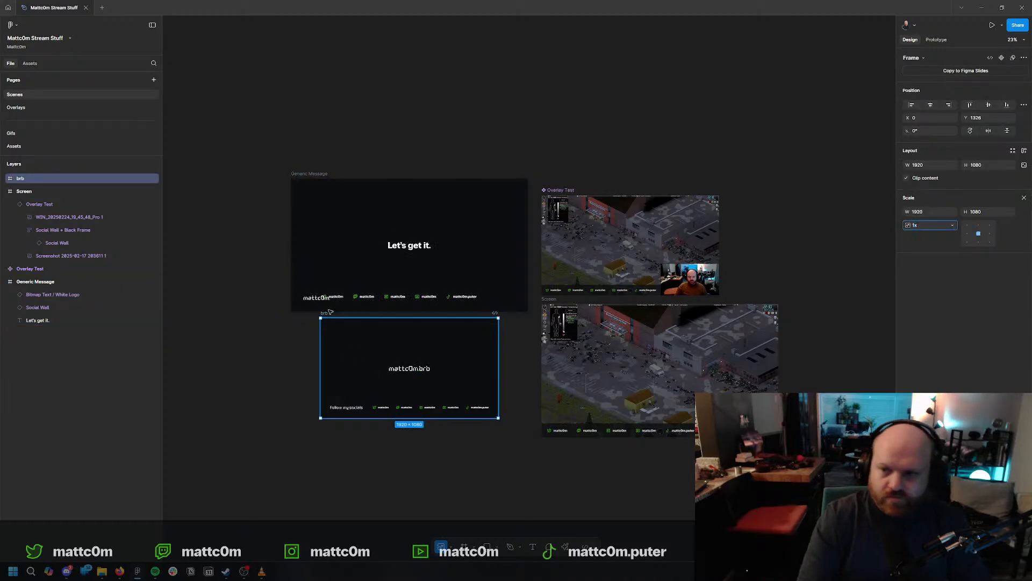
text(1440)
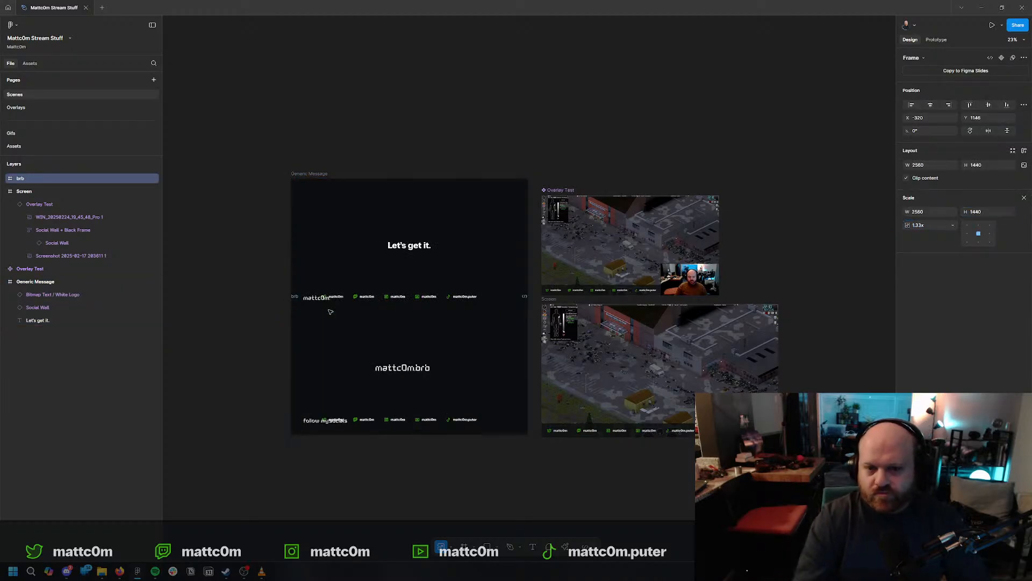
key(Return)
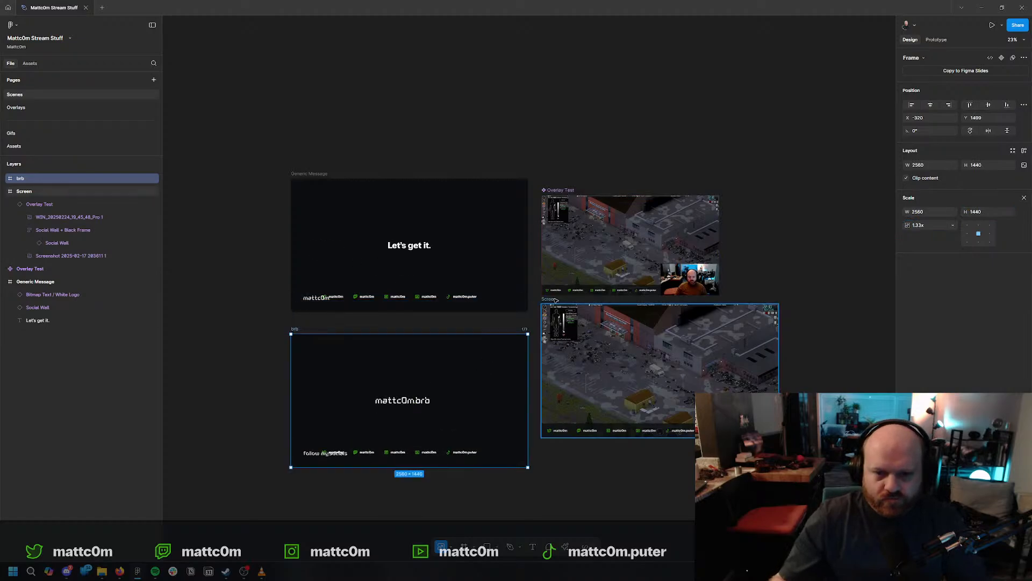
drag(554, 299, 555, 329)
click(600, 298)
drag(600, 297, 632, 299)
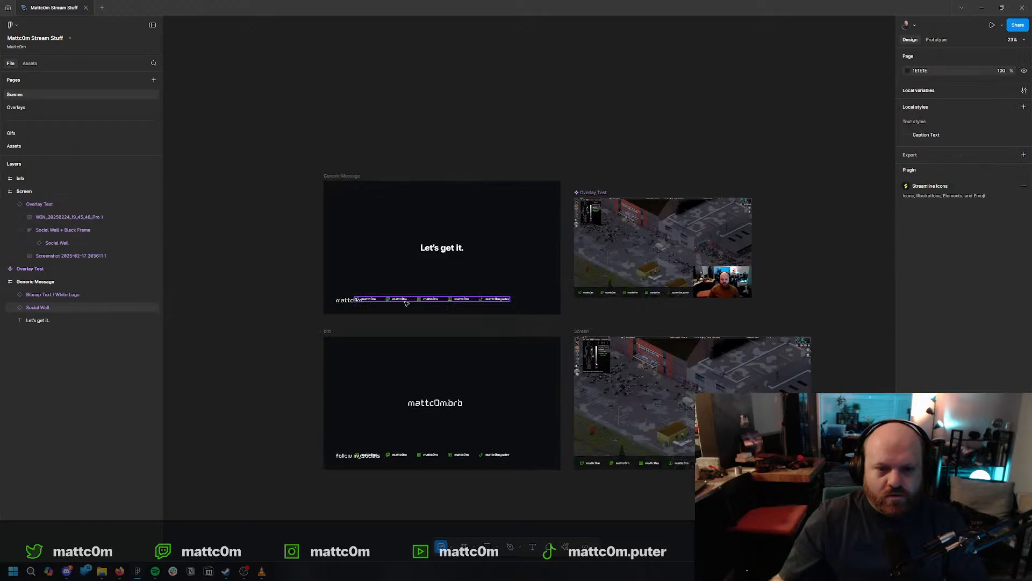
Try moving the Social Wall rightward, clear of the bitmap text, in the Generic Message and brb frames.
drag(406, 303, 443, 305)
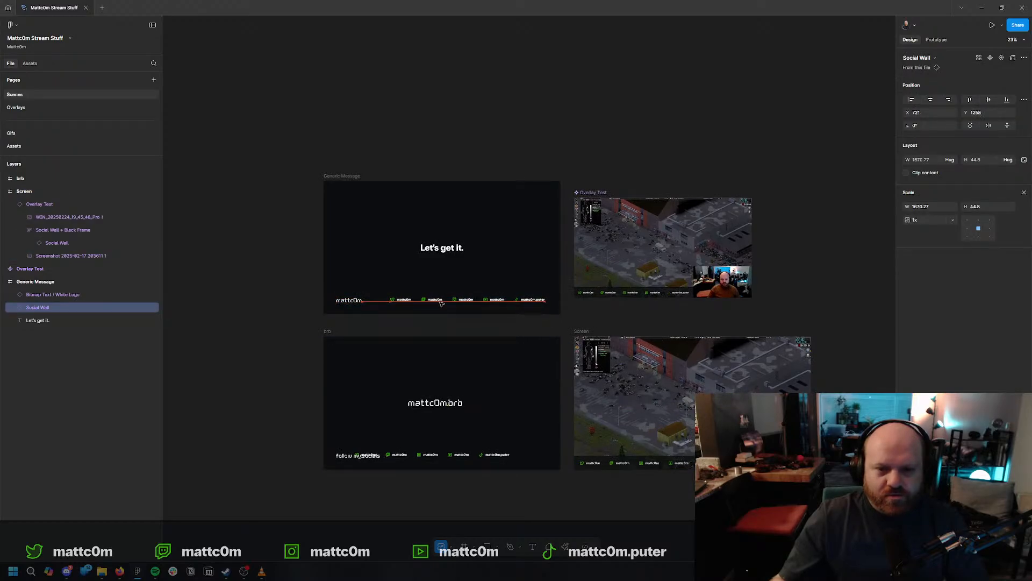
ctrl+scroll(440, 303, up, 5)
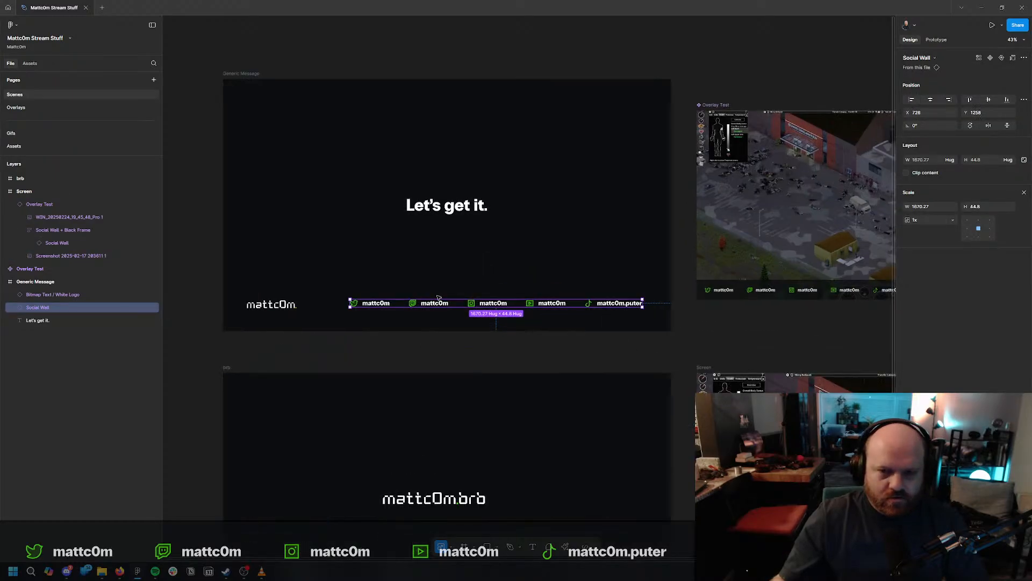
scroll(436, 307, down, 4)
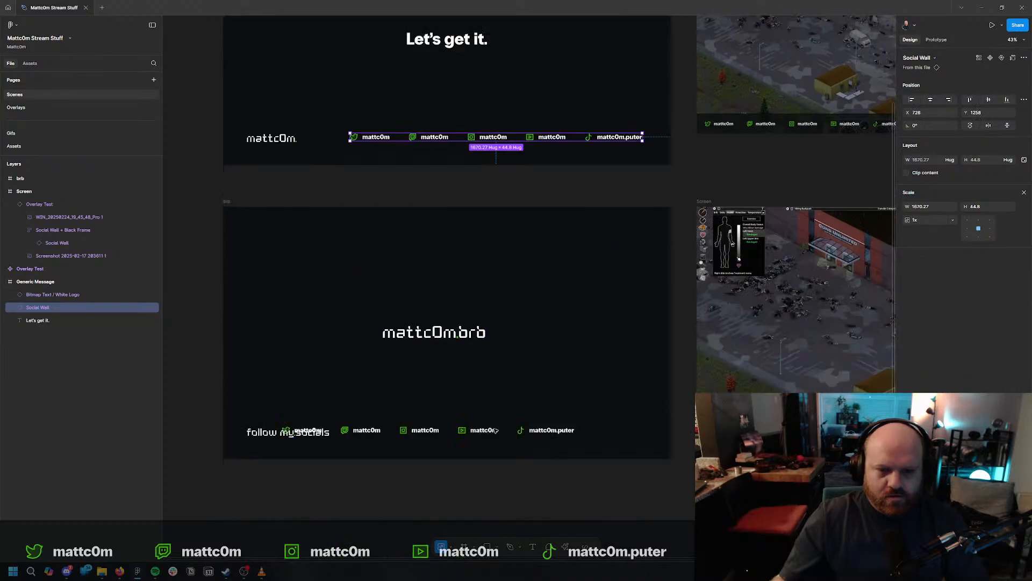
drag(496, 430, 589, 432)
Undo the Social Wall moves and the frame rescaling, and inspect the constraints of the brb frame's Social Wall.
key(ctrl+z)
key(ctrl+z)
key(ctrl+z)
key(ctrl+z)
key(ctrl+z)
key(ctrl+z)
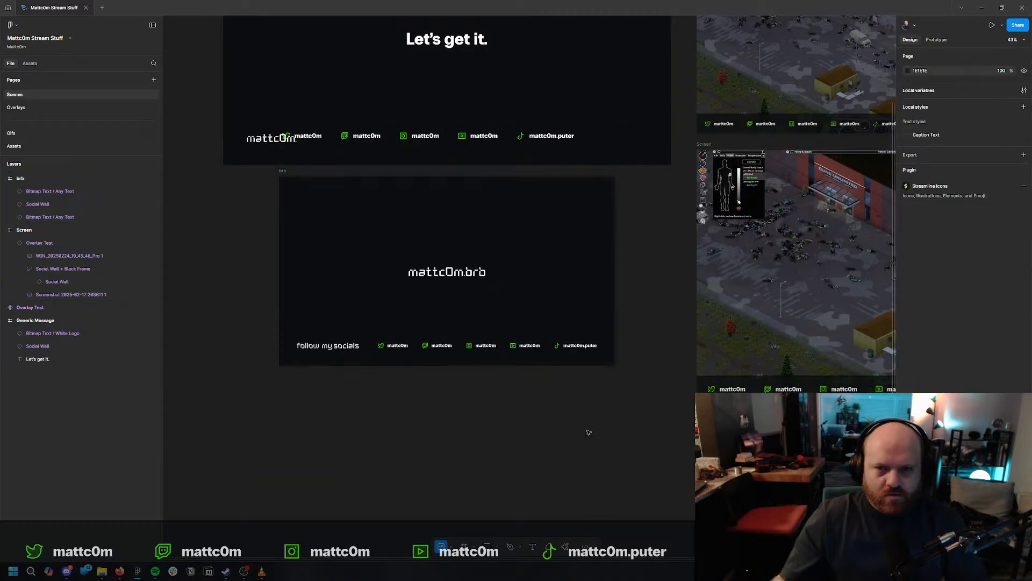
key(ctrl+z)
click(533, 345)
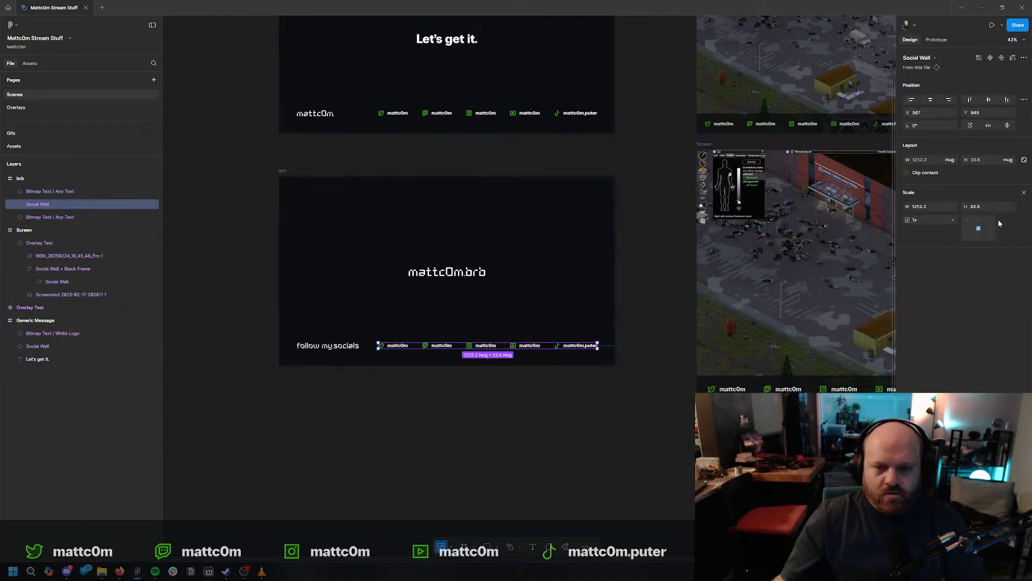
key(v)
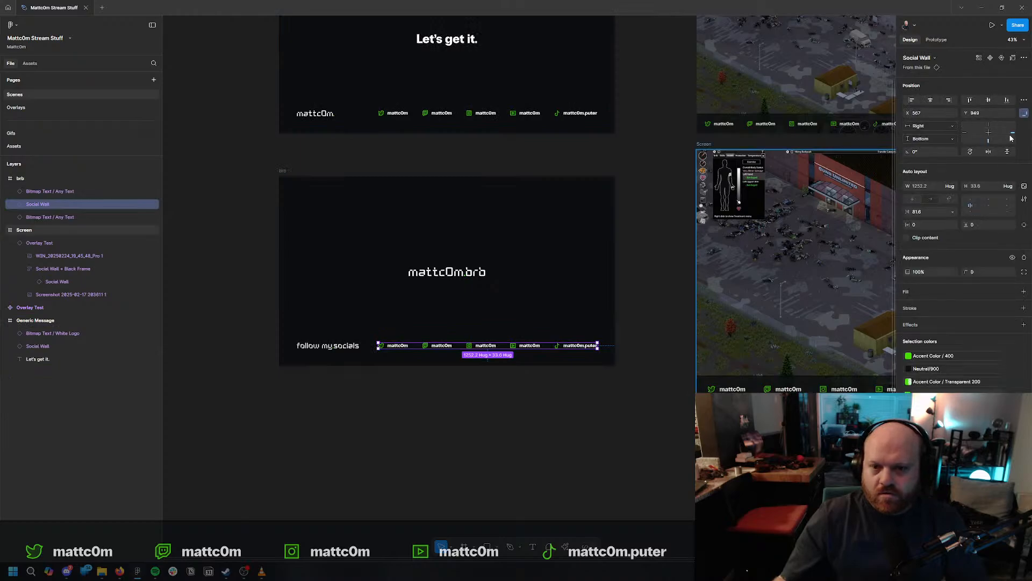
Redo the scaling of the Generic Message and brb frames and the repositioning of the brb and Screen frames.
key(ctrl+shift+z)
key(ctrl+shift+z)
key(ctrl+shift+z)
key(ctrl+shift+z)
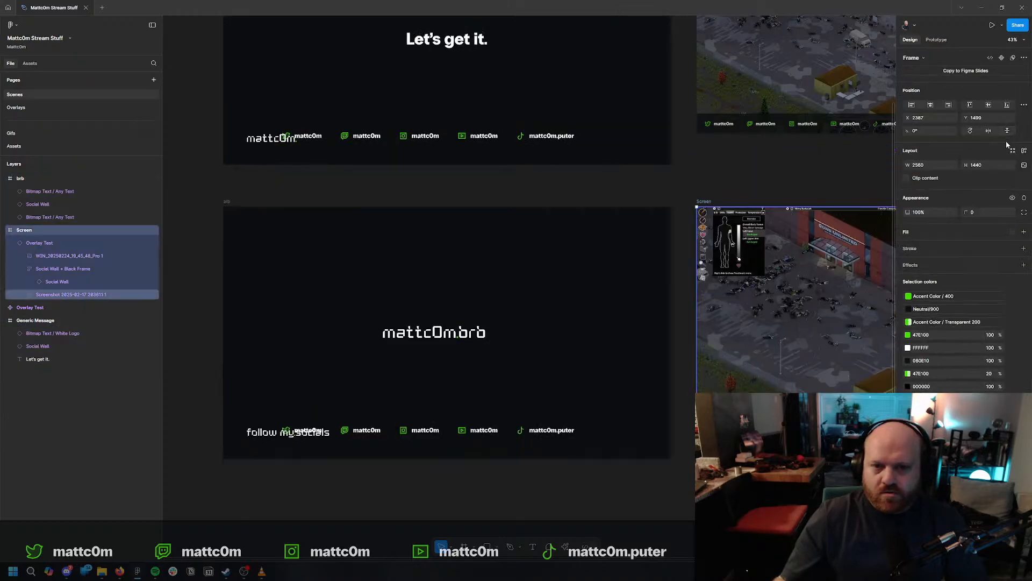
key(ctrl+shift+z)
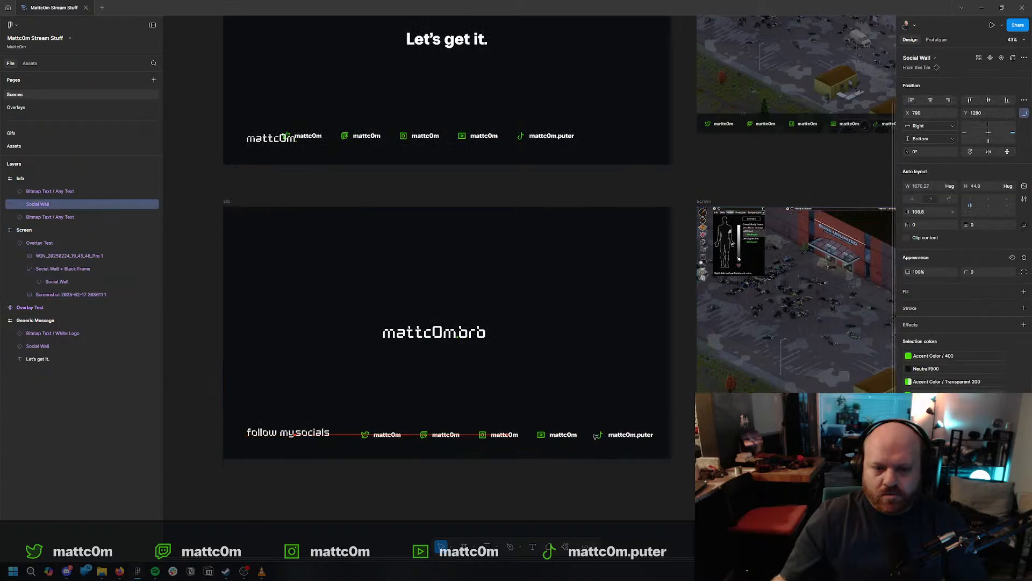
Move the brb frame's Social Wall to X 756, Y 1262, matching the side margin and line of the "follow my.socials" text.
drag(589, 435, 585, 434)
key(alt)
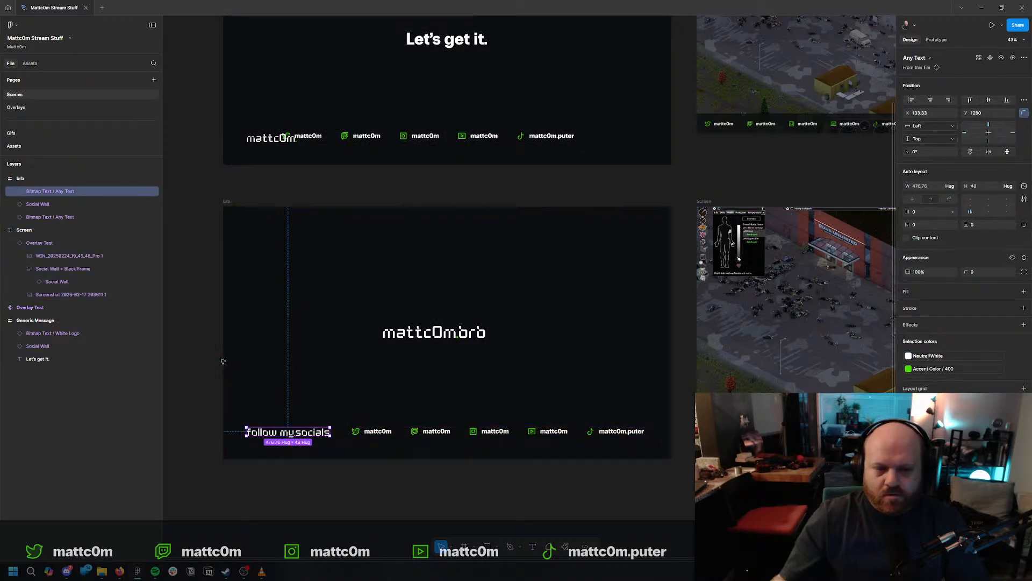
key(alt)
key(shift+Right)
key(shift+Right)
key(shift+Right)
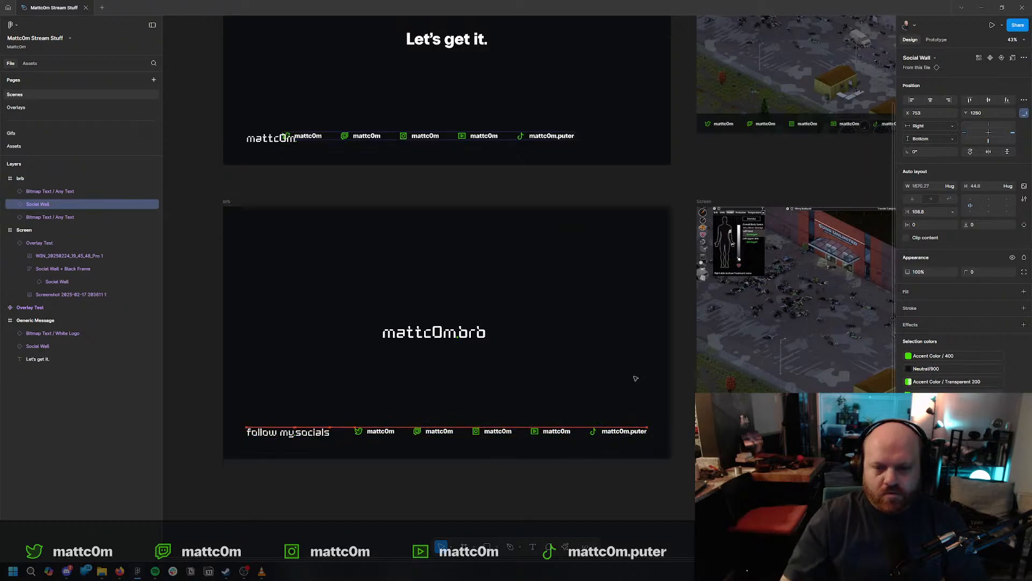
key(alt)
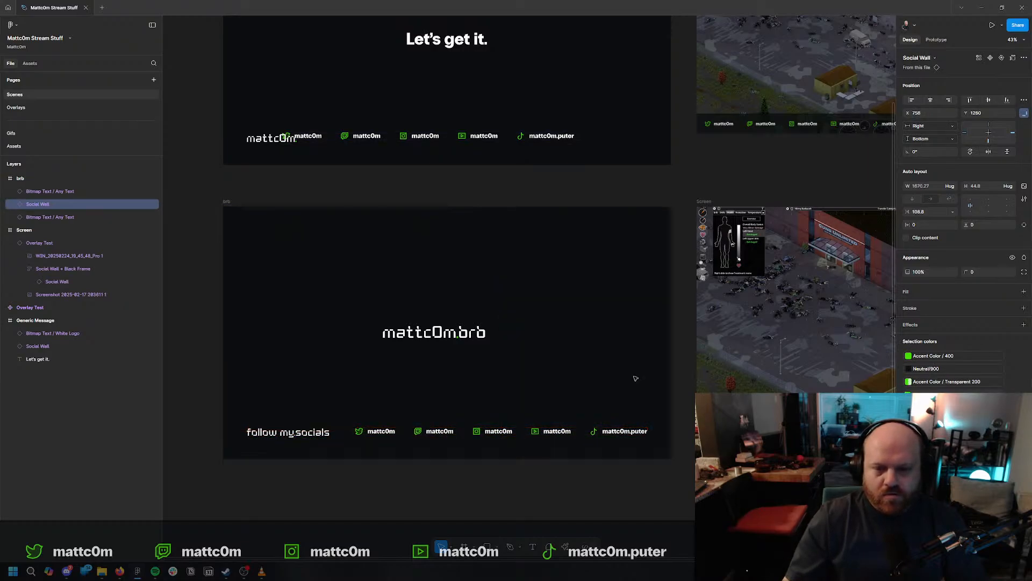
key(alt)
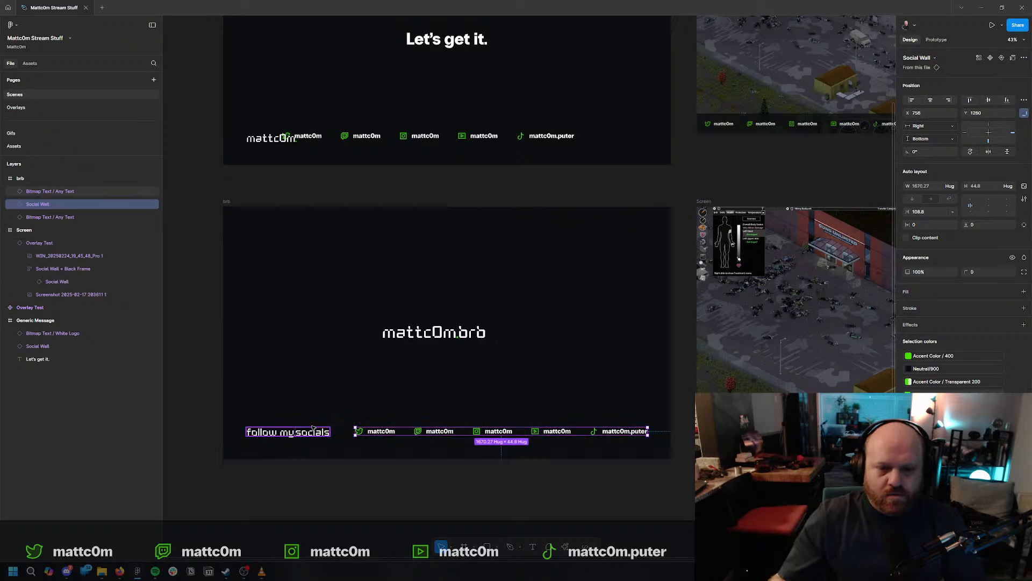
key(Down)
key(Down)
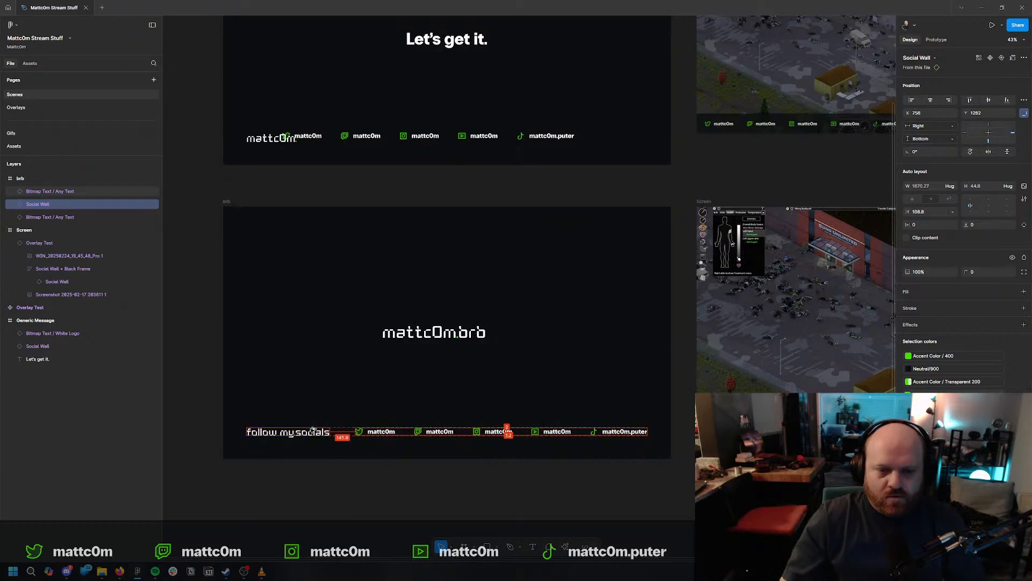
Try moving the Generic Message frame's Social Wall rightward, clear of the logo.
click(256, 501)
drag(476, 288, 488, 310)
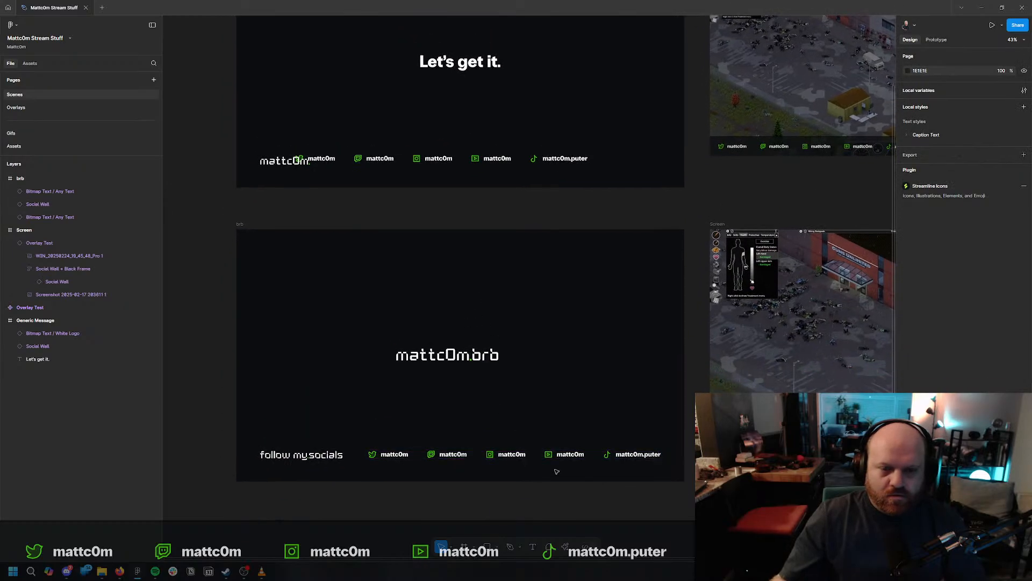
drag(674, 463, 257, 447)
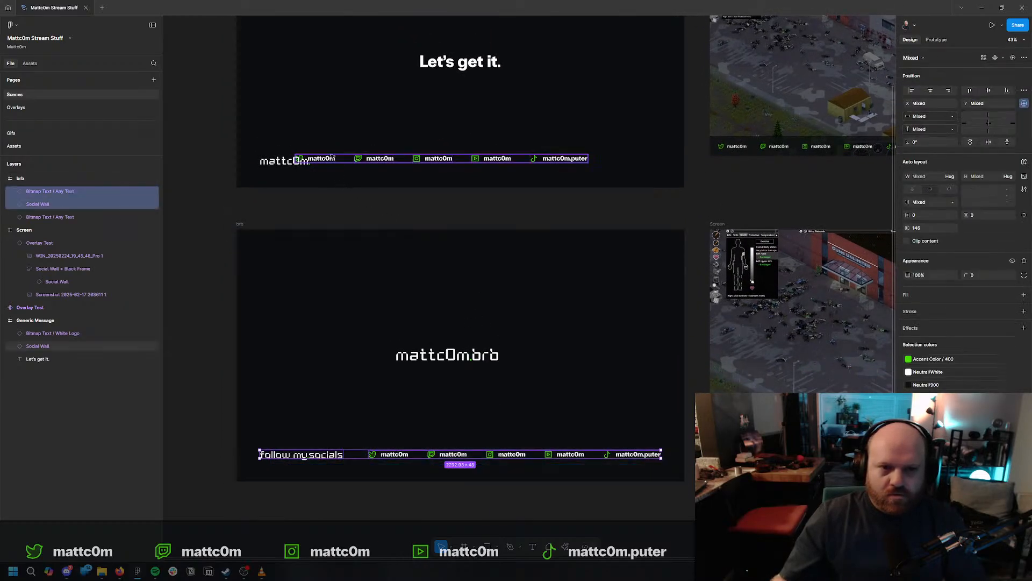
drag(321, 158, 380, 160)
Replace the Generic Message frame's Social Wall with a copy of the brb frame's Social Wall and check its margins.
click(433, 454)
click(528, 160)
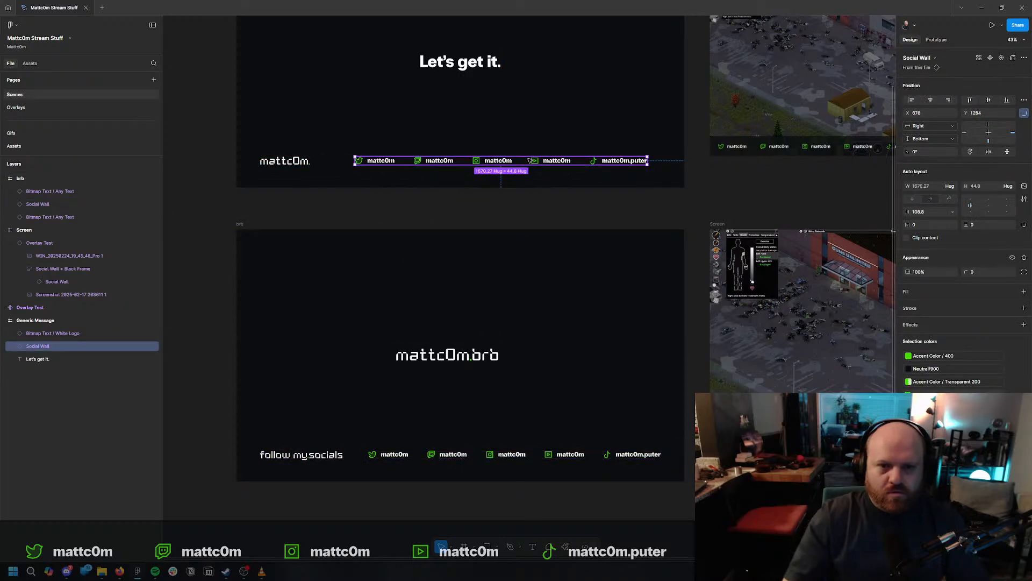
key(Delete)
scroll(530, 137, up, 2)
click(259, 63)
key(ctrl+v)
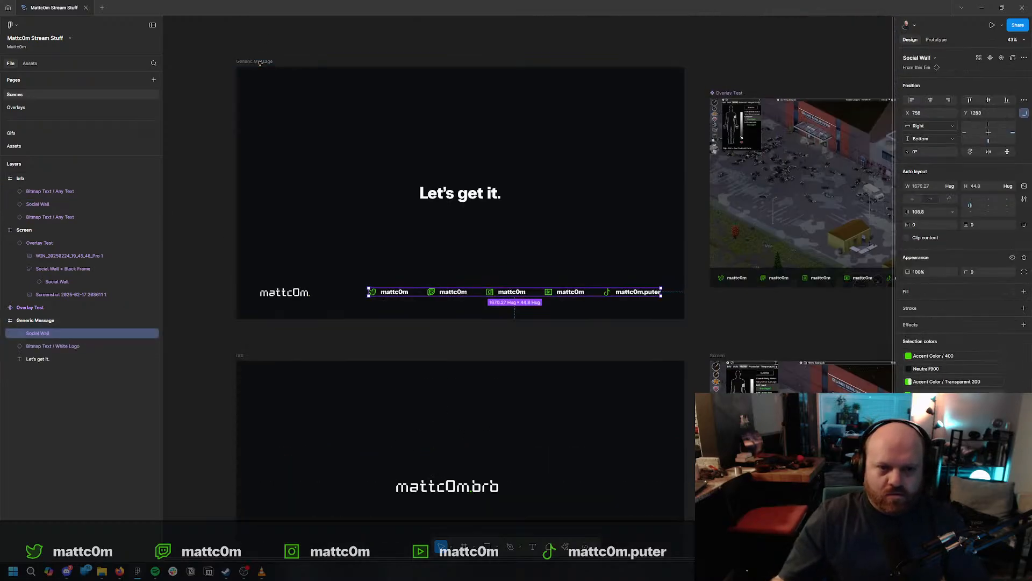
click(285, 292)
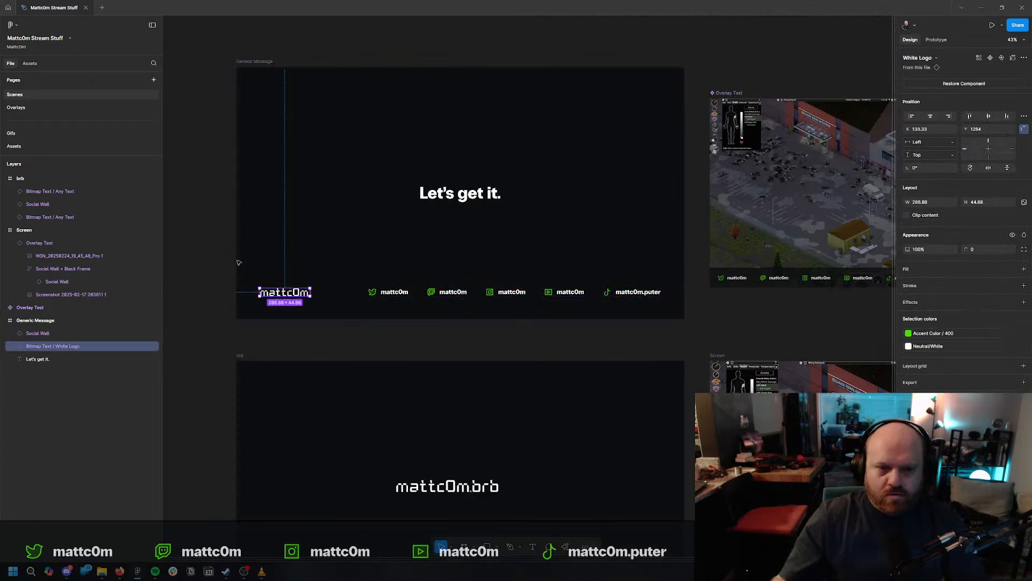
click(470, 285)
click(473, 292)
key(alt)
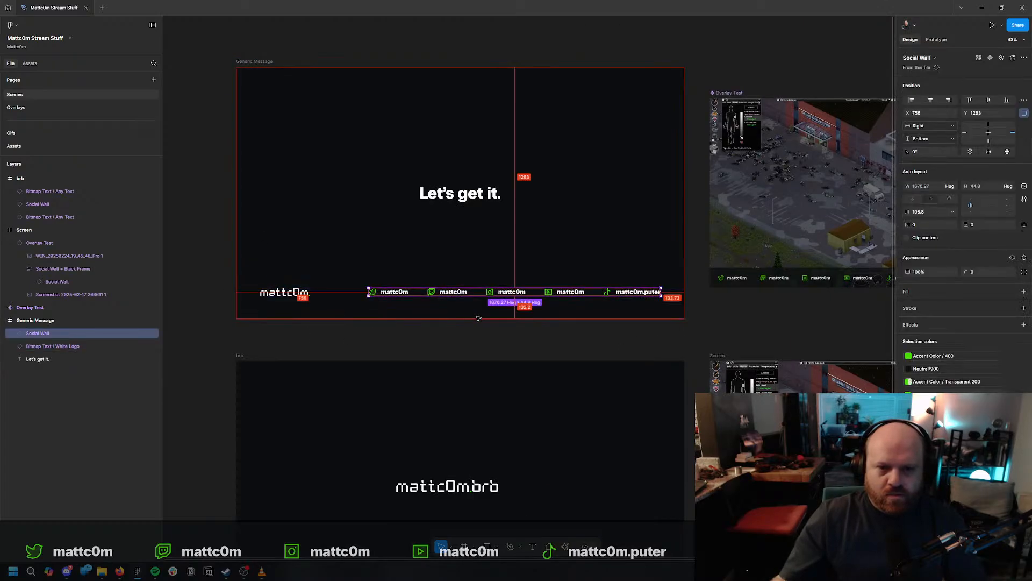
Delete the "Let's get it." text from the Generic Message frame.
click(571, 344)
drag(634, 232, 592, 232)
click(412, 197)
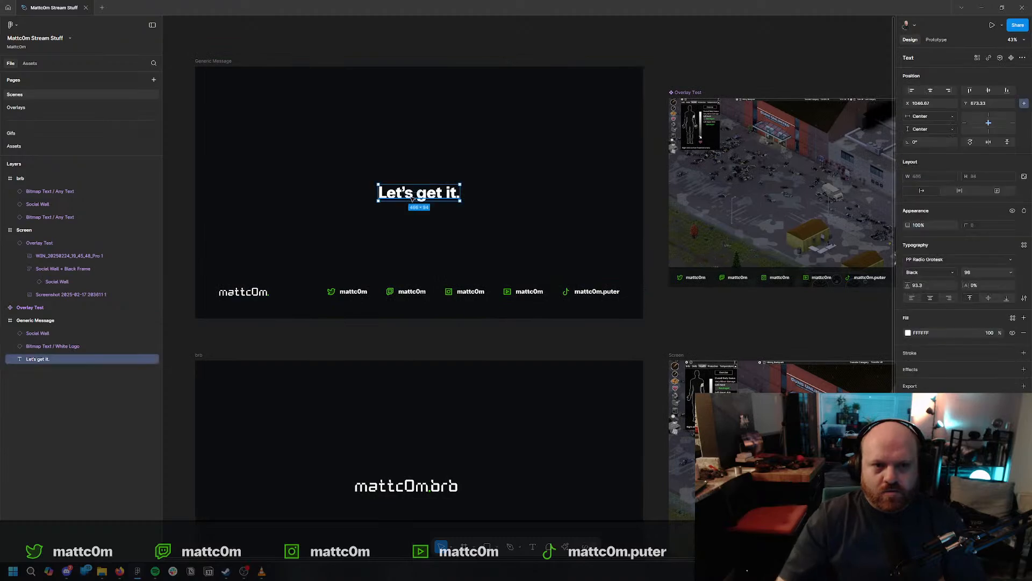
key(Delete)
Export the Generic Message frame as a PNG into the Stream > Images folder, prefixing the file name with "bg - ".
click(228, 59)
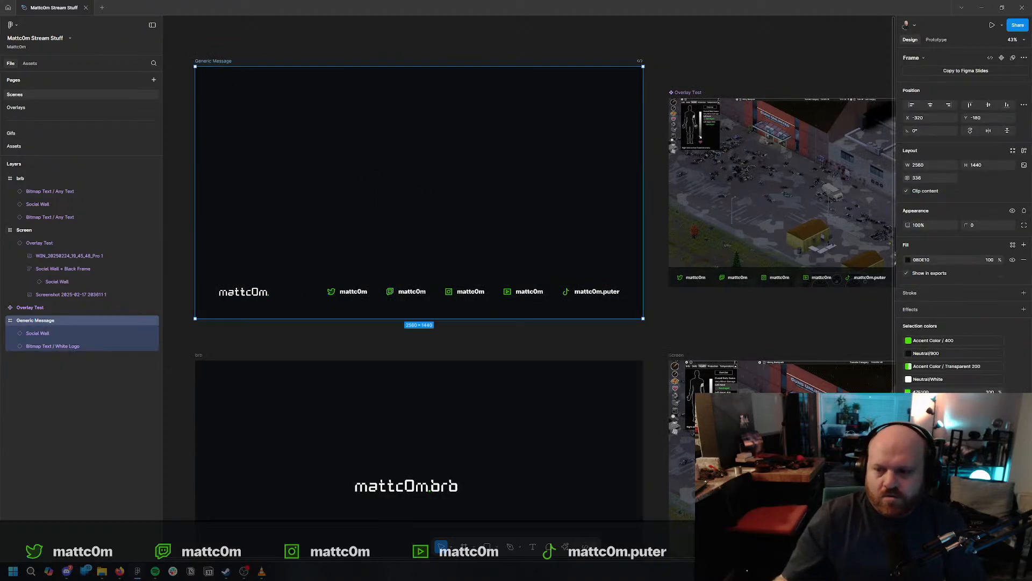
key(ctrl+shift+e)
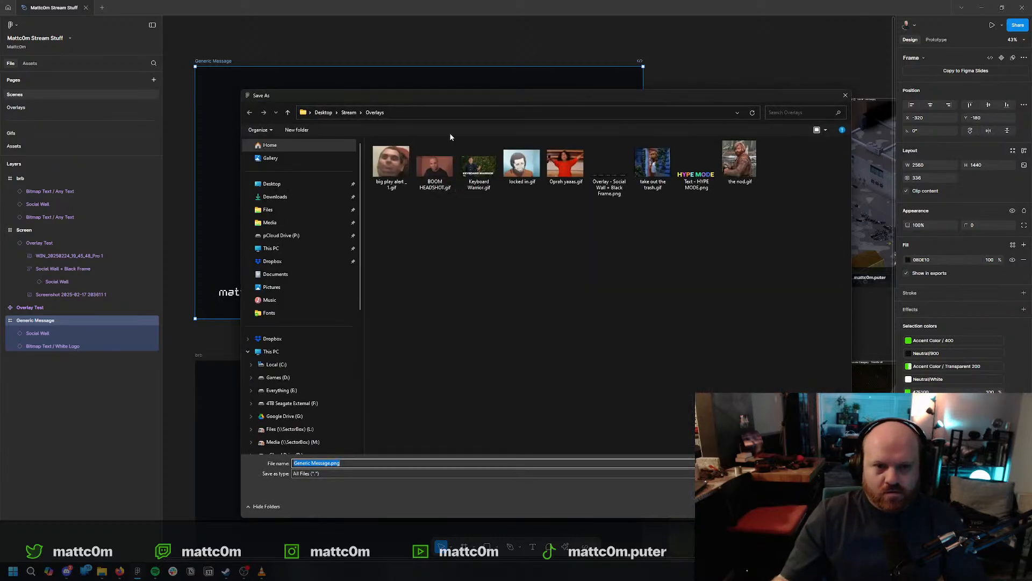
click(348, 112)
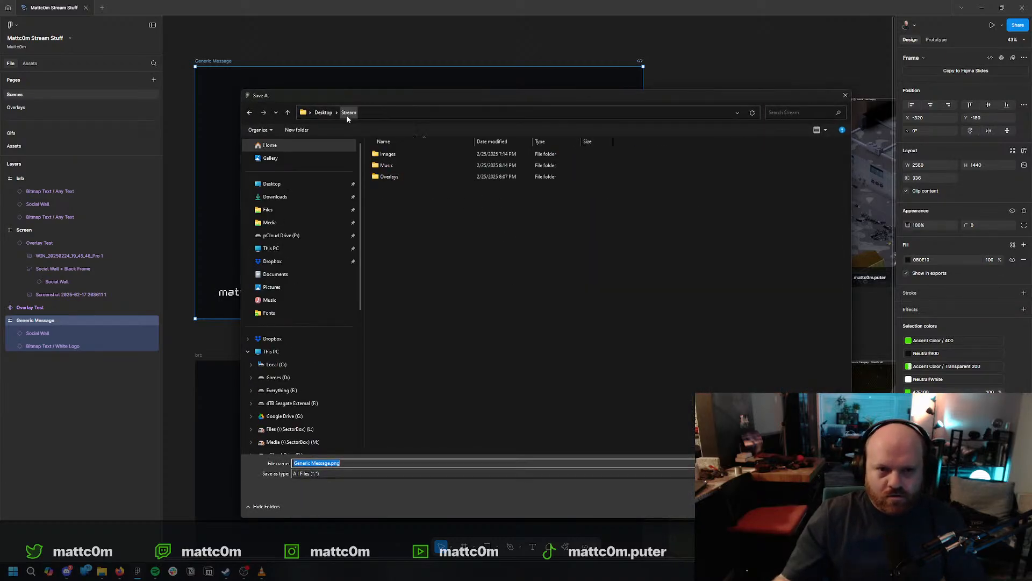
double_click(393, 155)
click(325, 463)
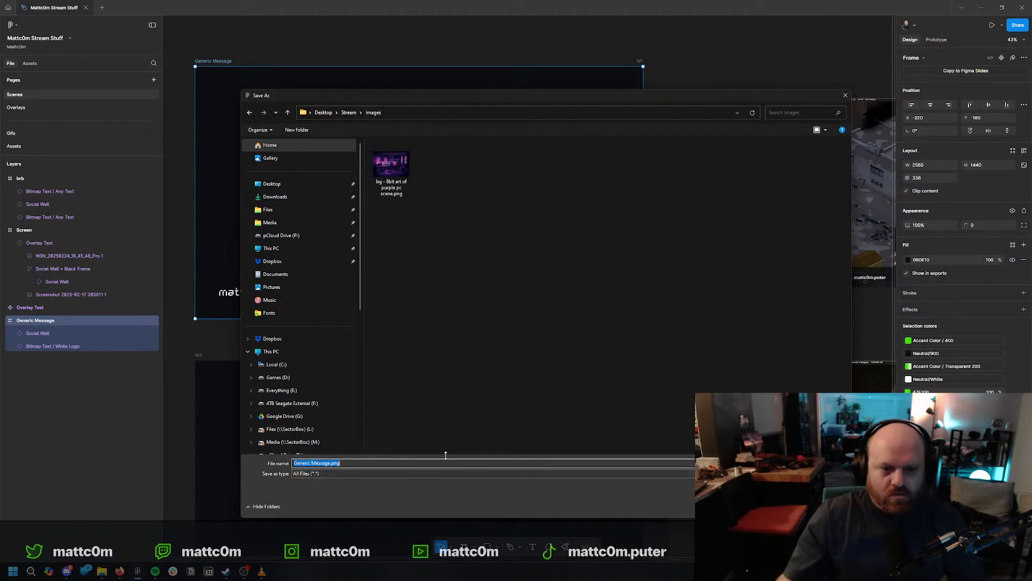
text(bg -)
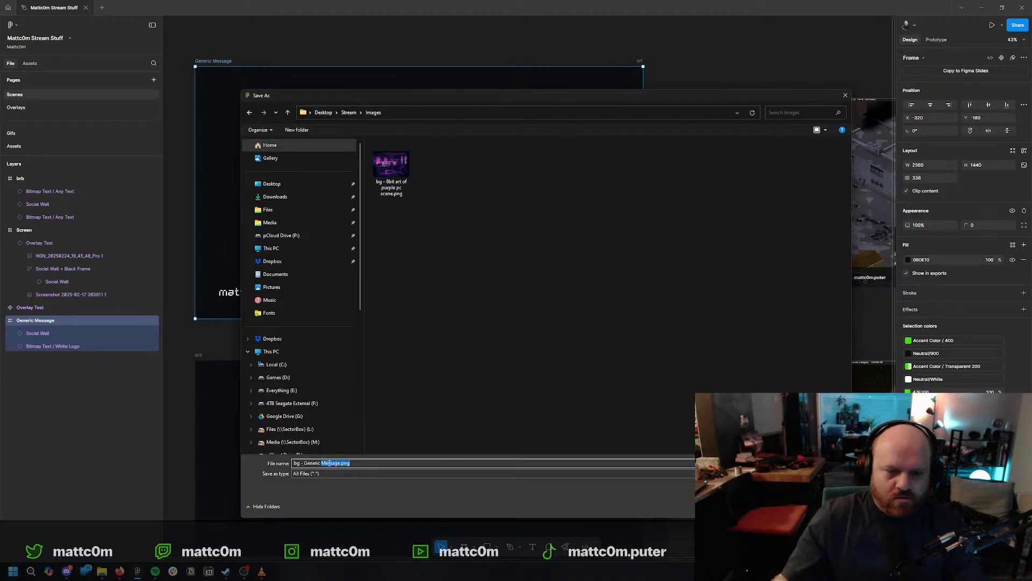
key(Return)
Switch to File Explorer and open the Images folder inside the Stream folder.
mouse_move(99, 577)
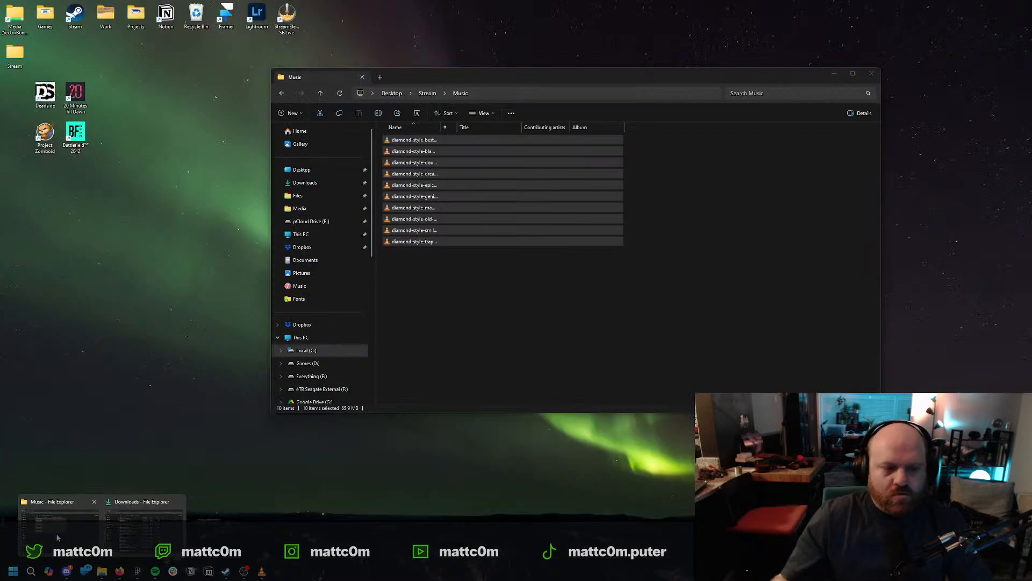
click(59, 533)
click(548, 311)
key(alt+Left)
double_click(415, 144)
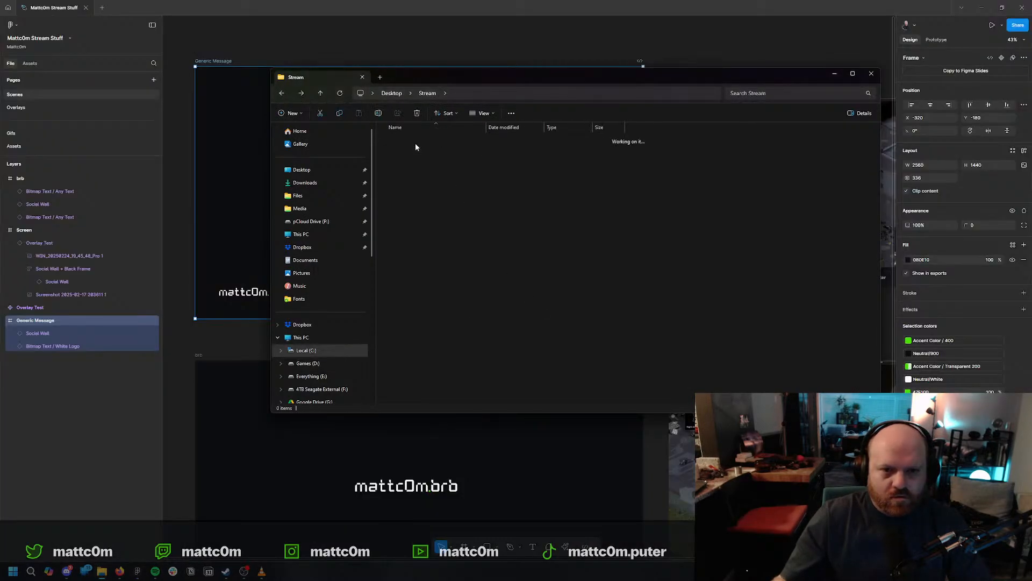
drag(449, 149, 519, 184)
Switch to OBS and add a new scene named "Generic Message".
key(alt+Tab)
key(alt+Tab)
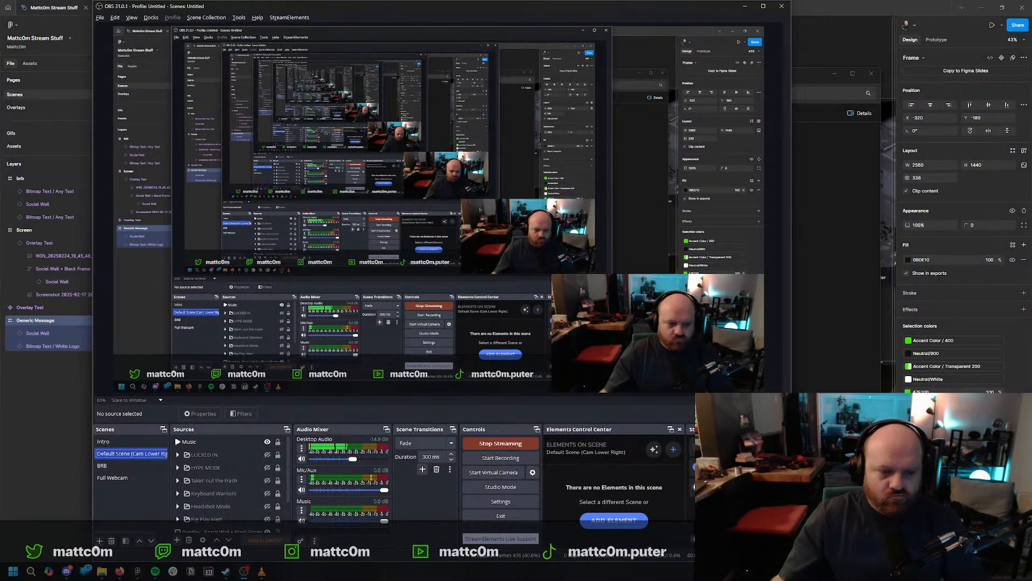
click(99, 541)
text(Generci)
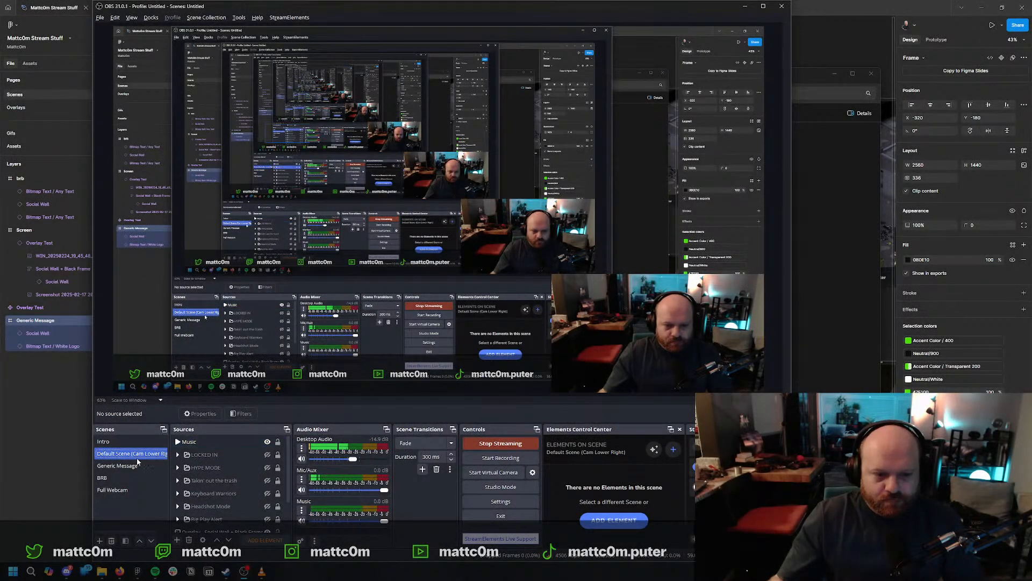
click(129, 477)
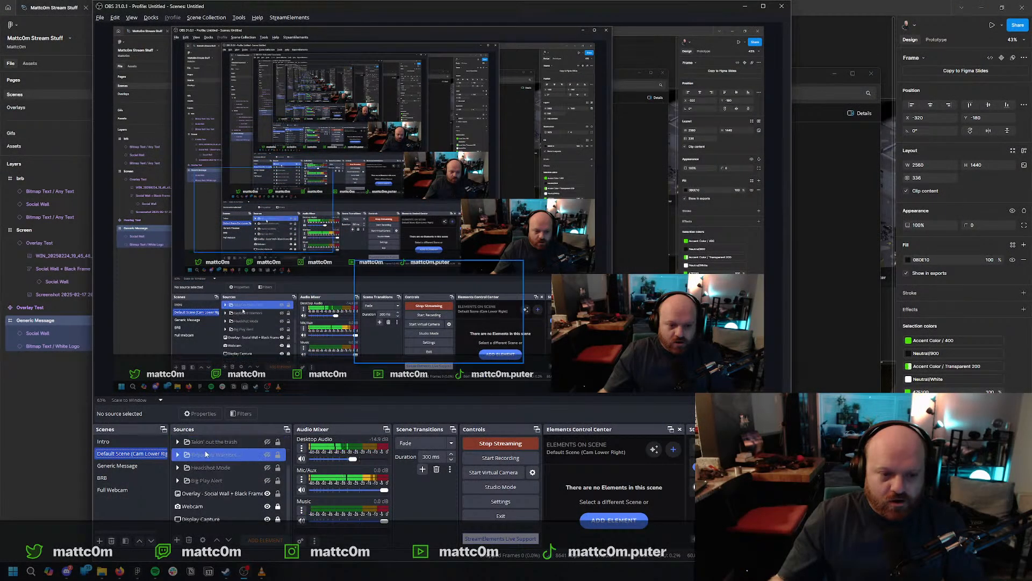
Remove the Music source from the Default Scene (Cam Lower Right).
scroll(204, 503, up, 1)
right_click(211, 445)
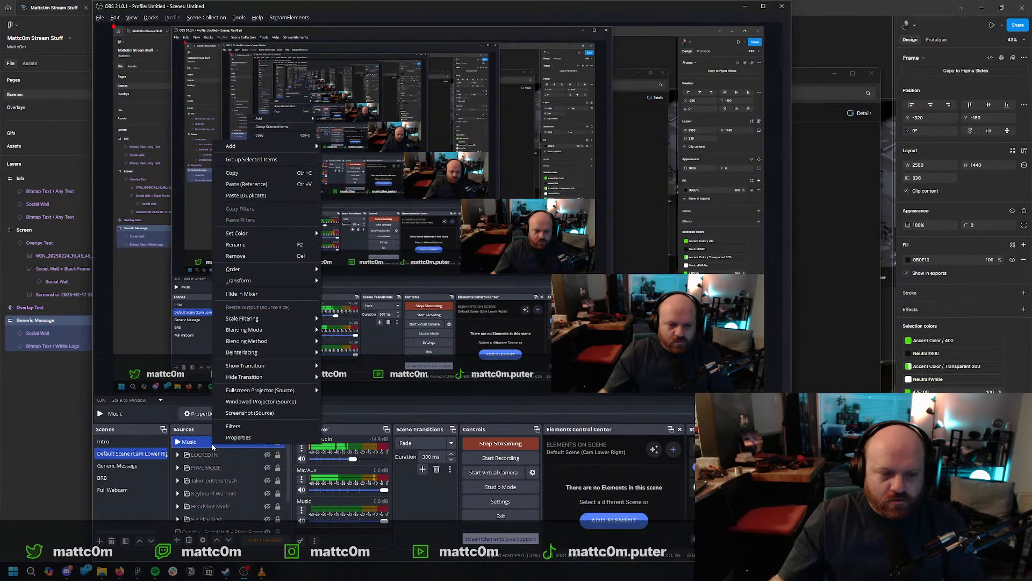
click(397, 494)
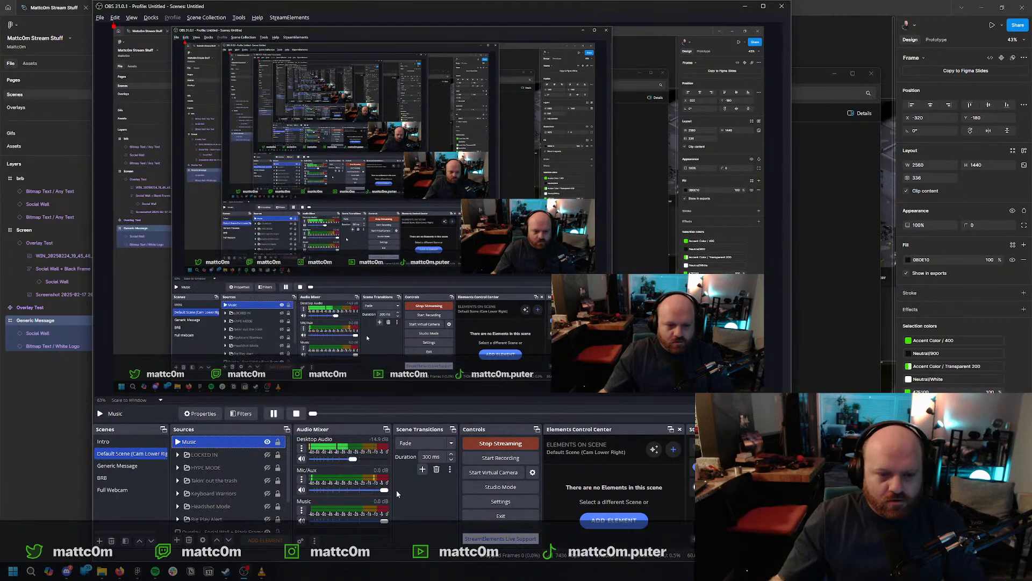
right_click(229, 442)
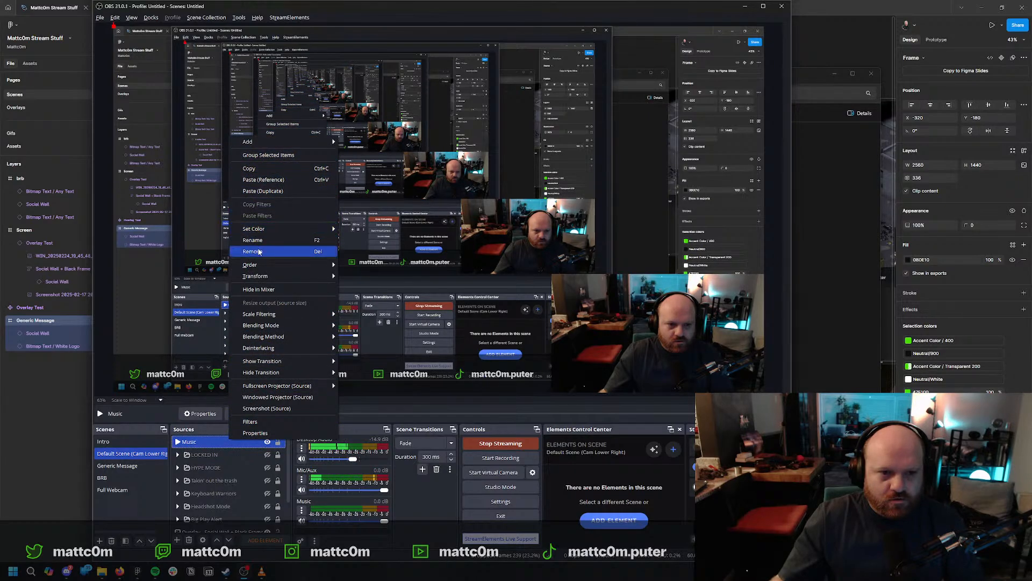
click(253, 251)
click(465, 293)
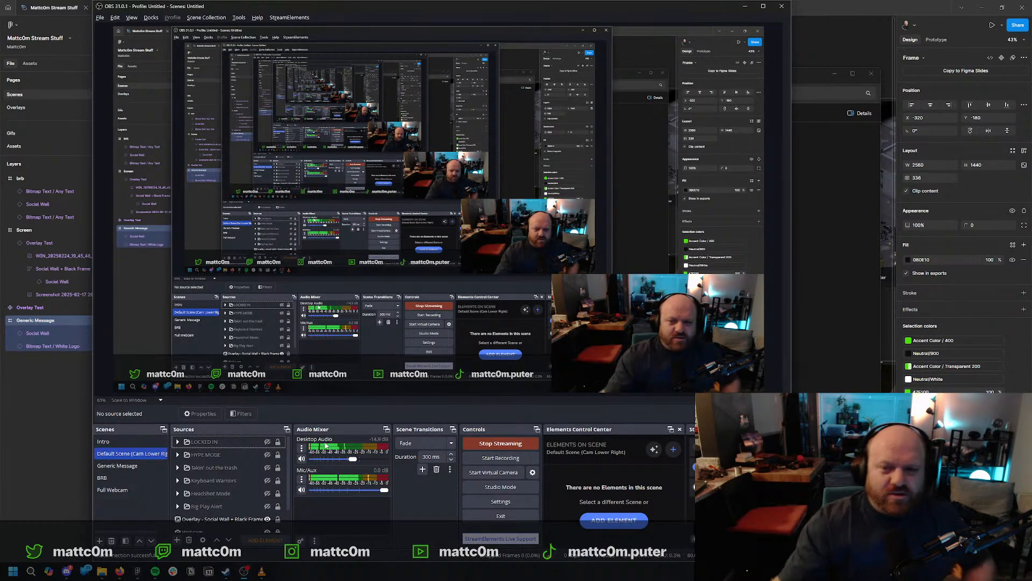
Copy the "Big play alert" text source from the Big Play Alert group.
click(212, 478)
click(125, 467)
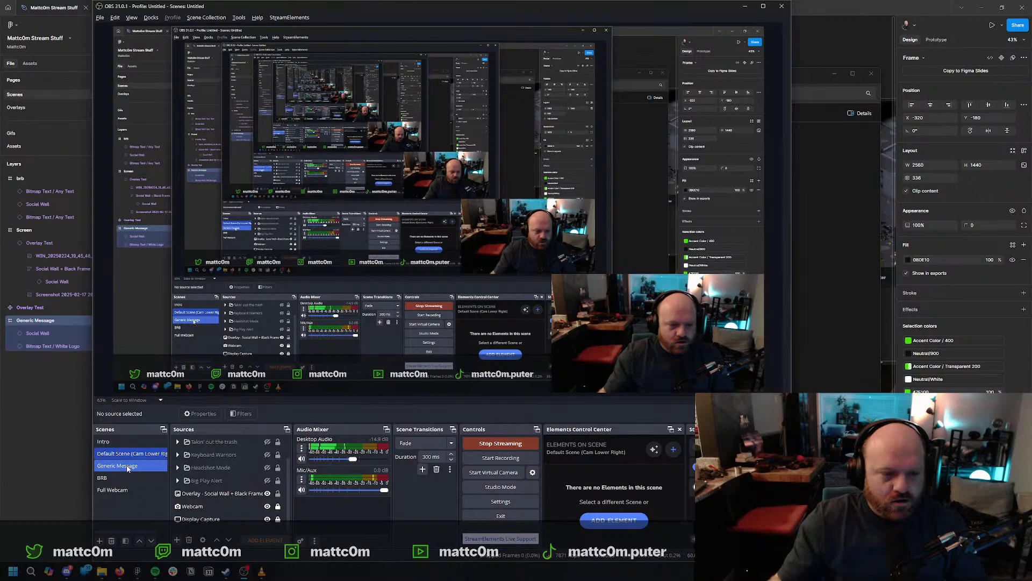
click(178, 481)
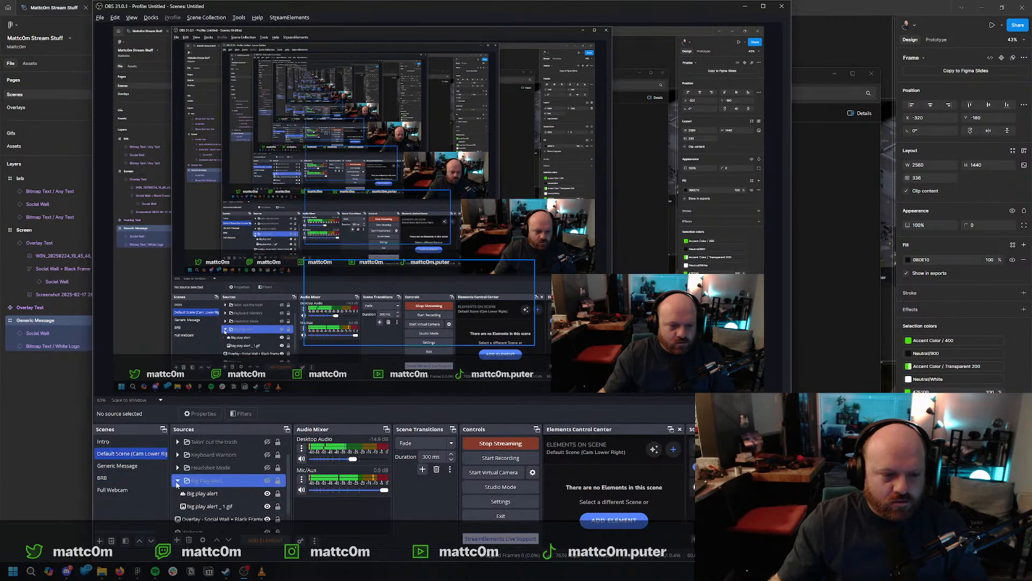
right_click(218, 493)
click(261, 249)
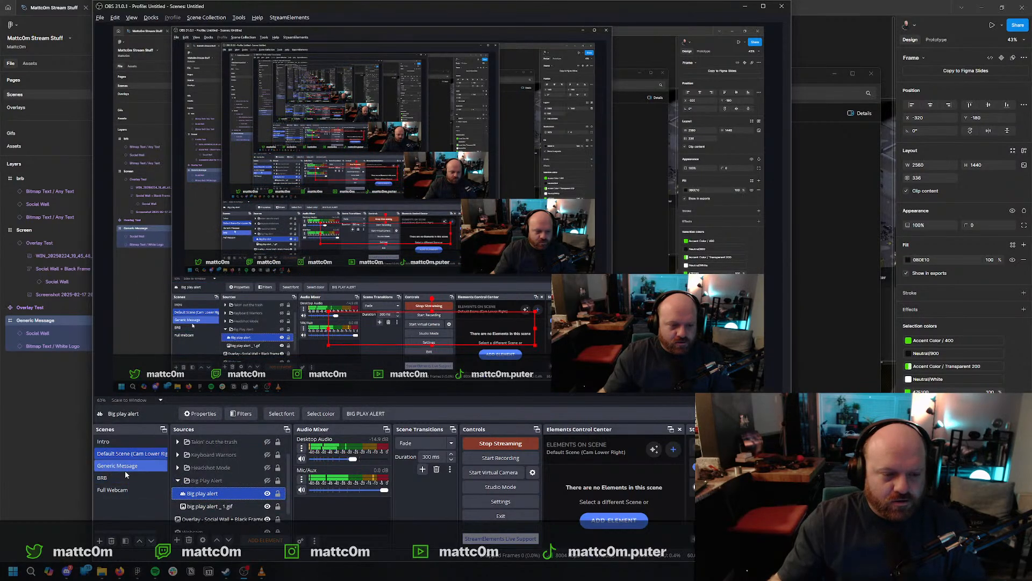
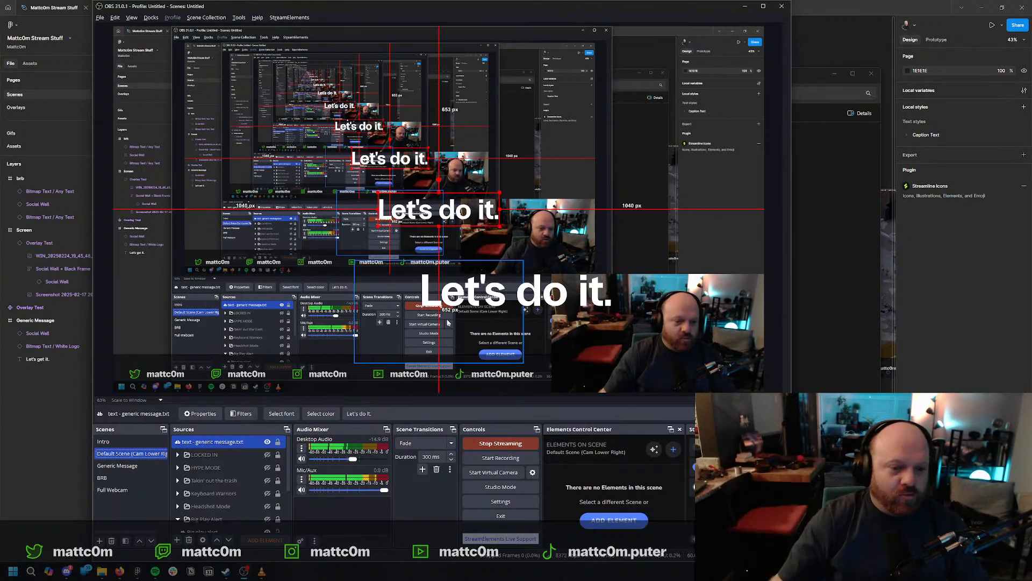
Set the "text - generic message.txt" source to read from a file and browse to the Stream folder.
double_click(251, 442)
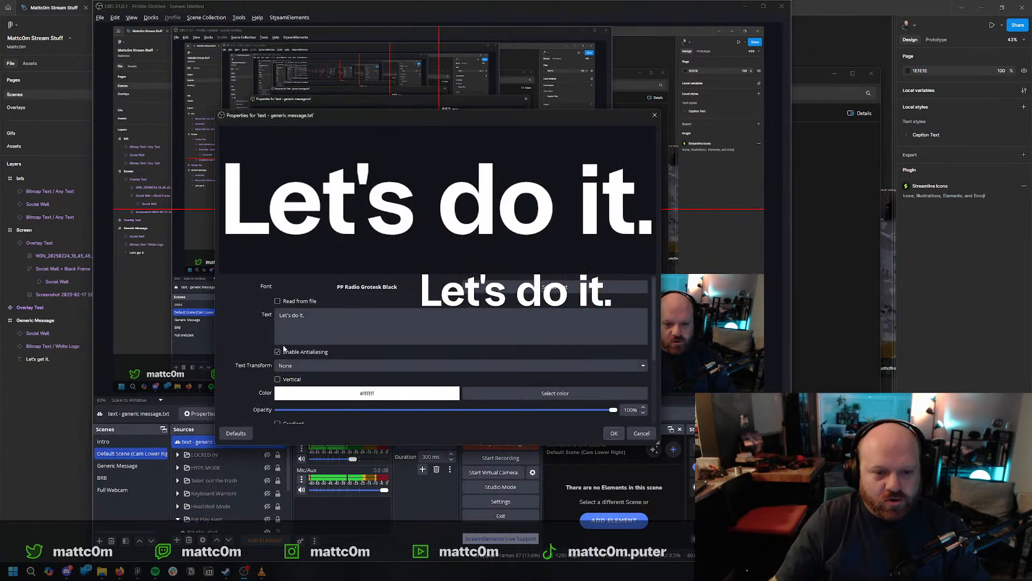
click(289, 303)
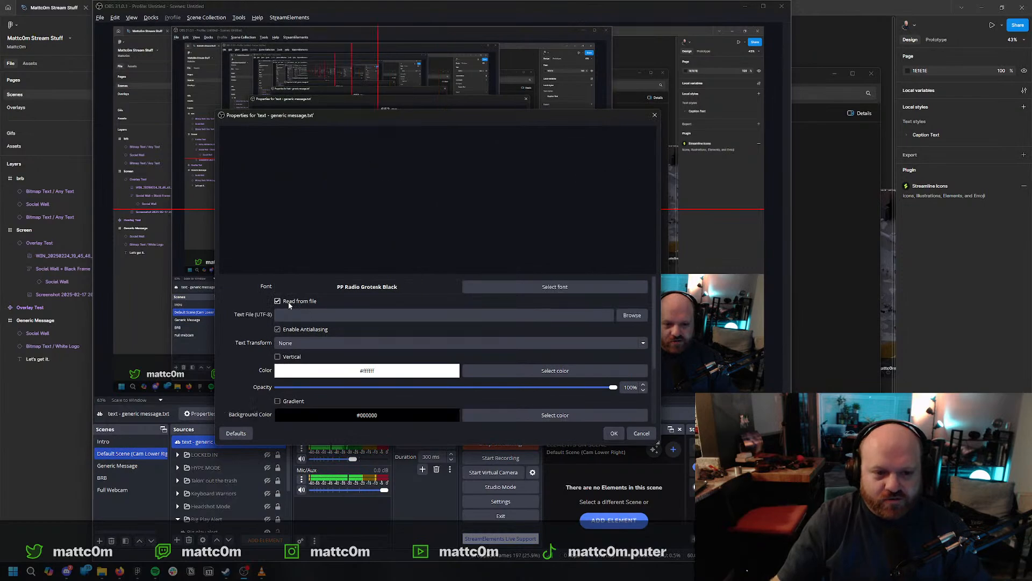
click(631, 315)
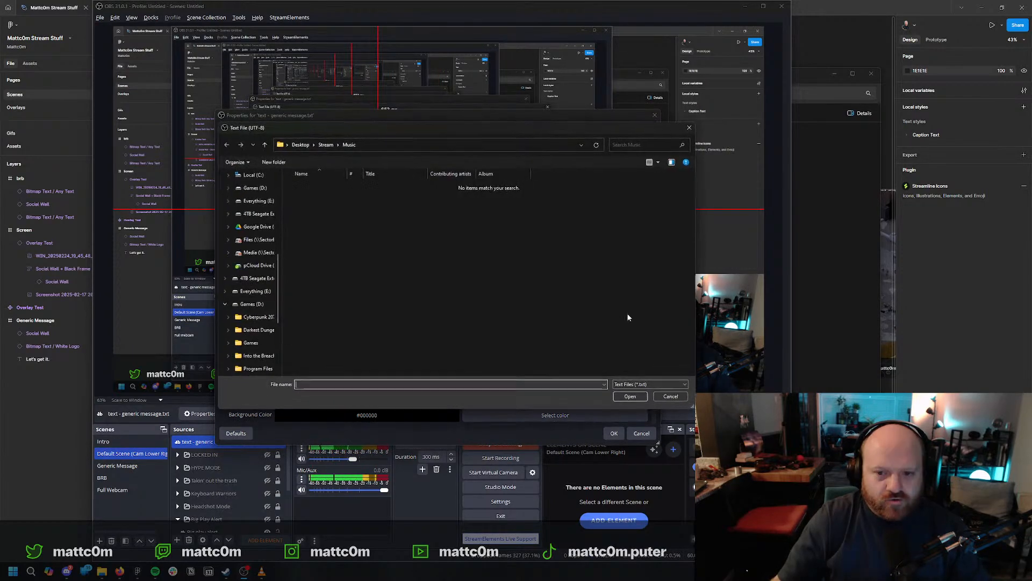
click(327, 147)
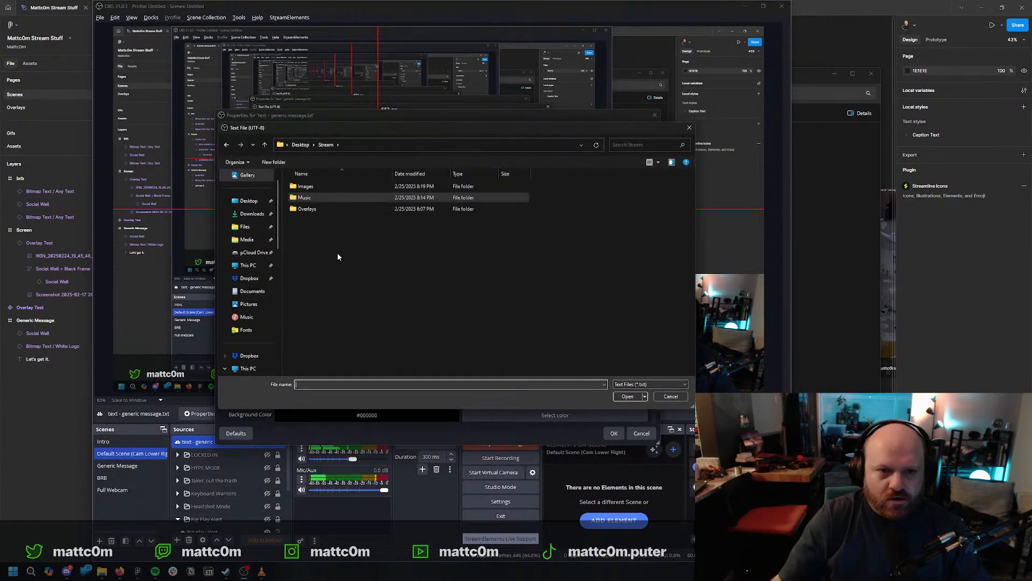
Create a text document named "generic message.txt" in the Stream folder and assign it as the source's text file.
right_click(323, 231)
mouse_move(376, 325)
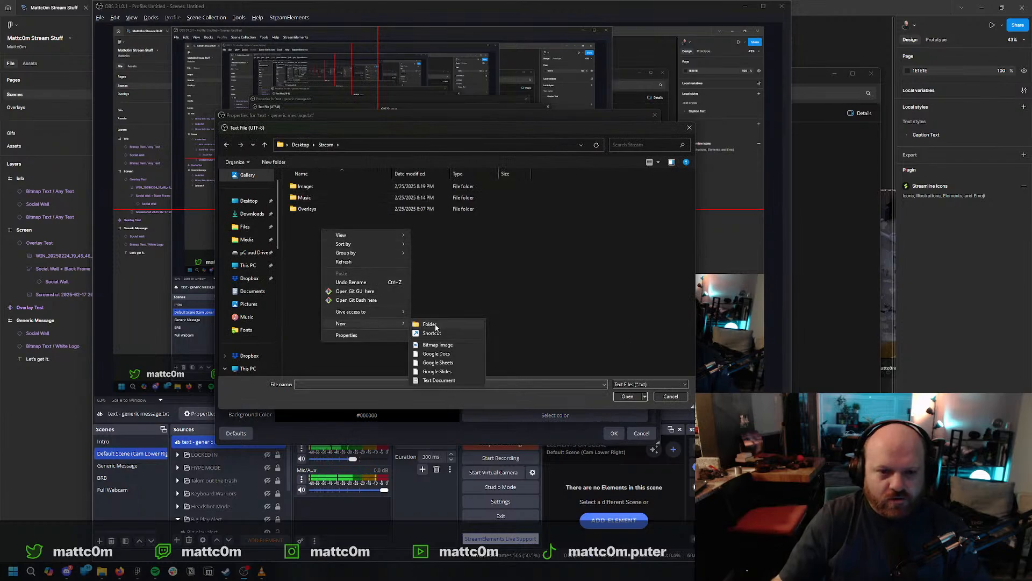
click(440, 380)
text(generic)
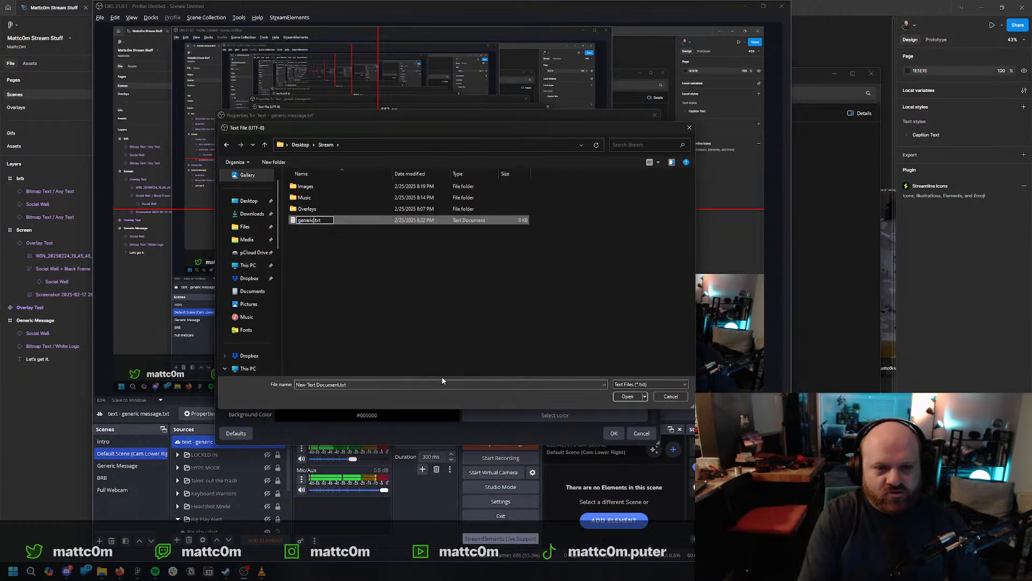
text( message)
key(Return)
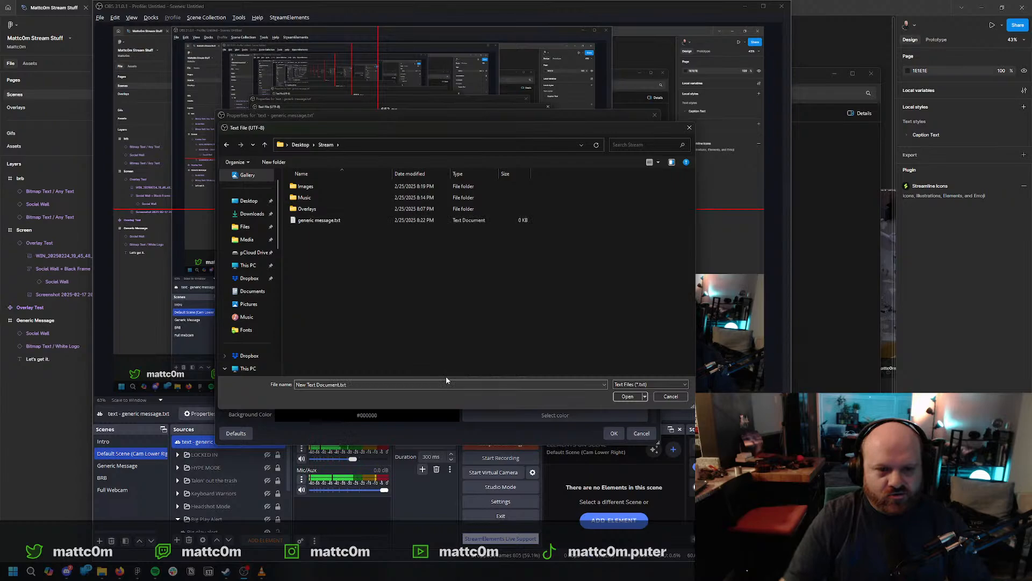
double_click(329, 220)
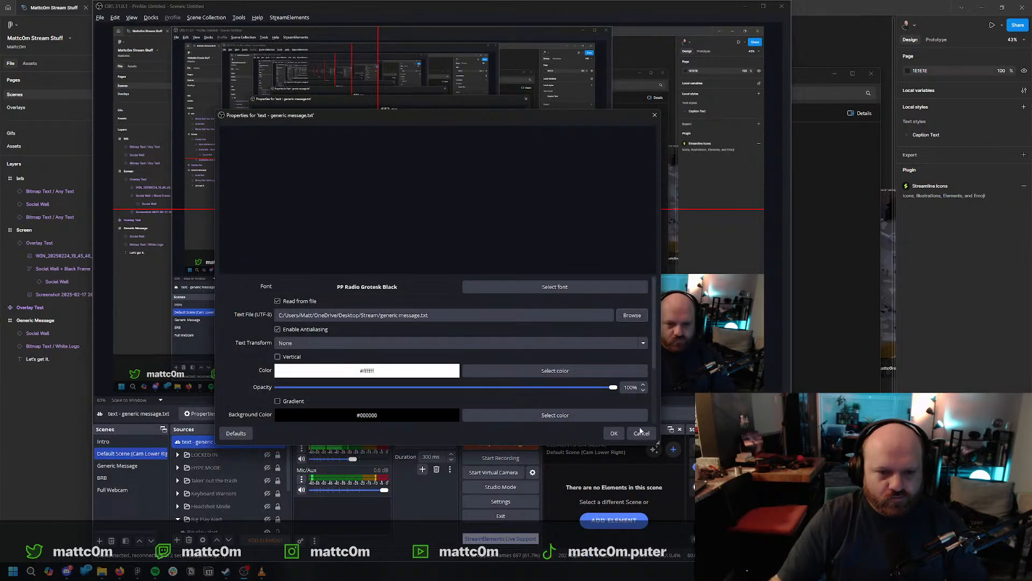
click(614, 433)
Open generic message.txt from the Stream folder, enter "Let's do it." as its content and save it.
key(alt+Tab)
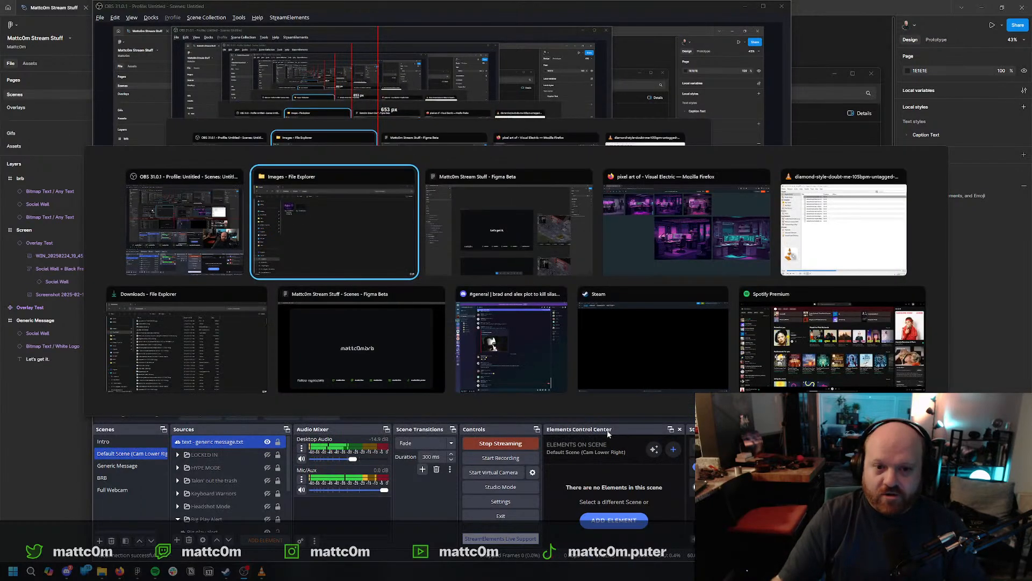
key(alt+Up)
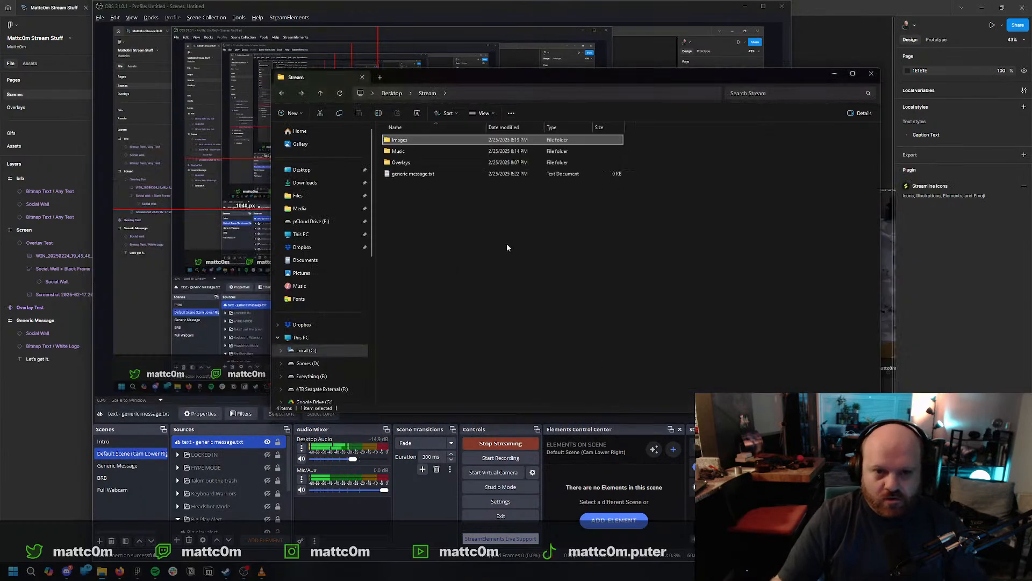
click(421, 174)
double_click(421, 174)
text(L)
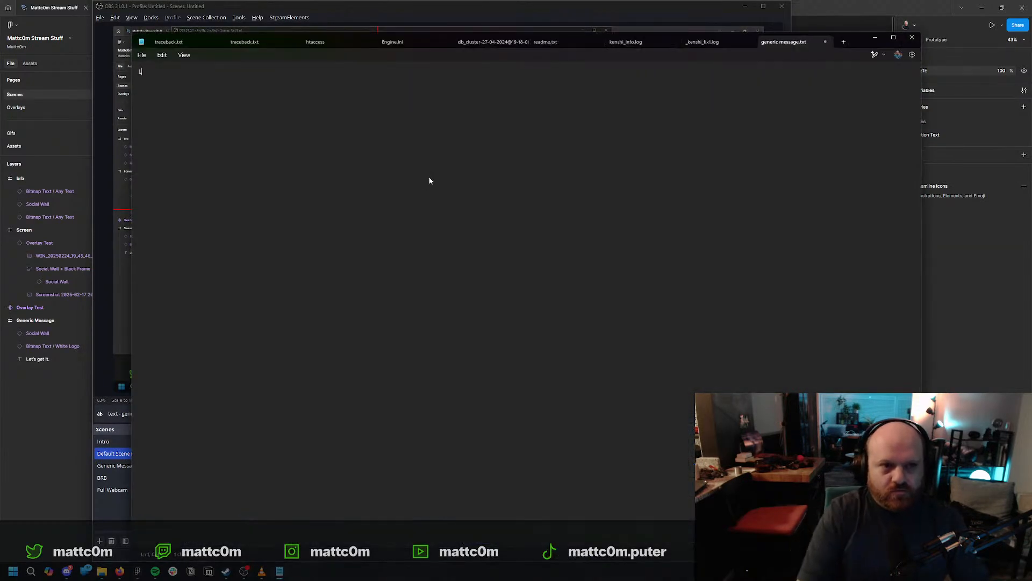
text(et's do it.)
key(ctrl+s)
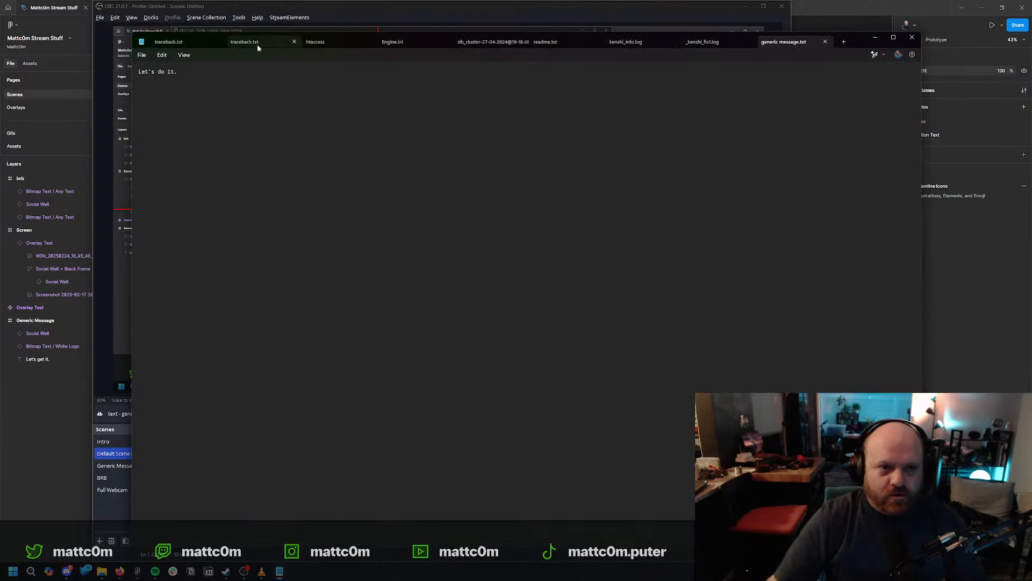
Close all the other open text files in Notepad, keeping only generic message.txt.
click(218, 41)
click(229, 42)
click(230, 41)
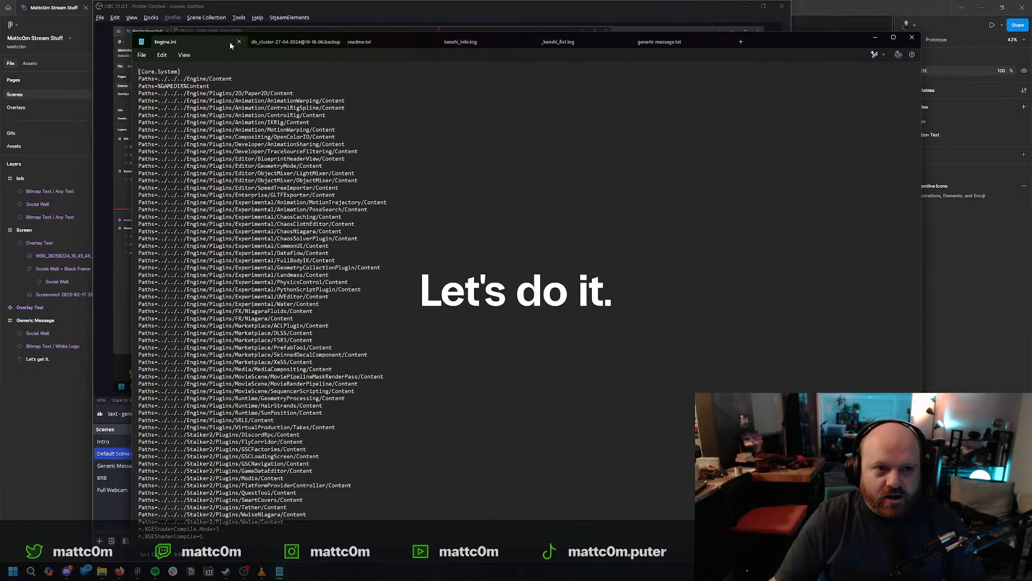
click(230, 41)
click(231, 41)
click(587, 322)
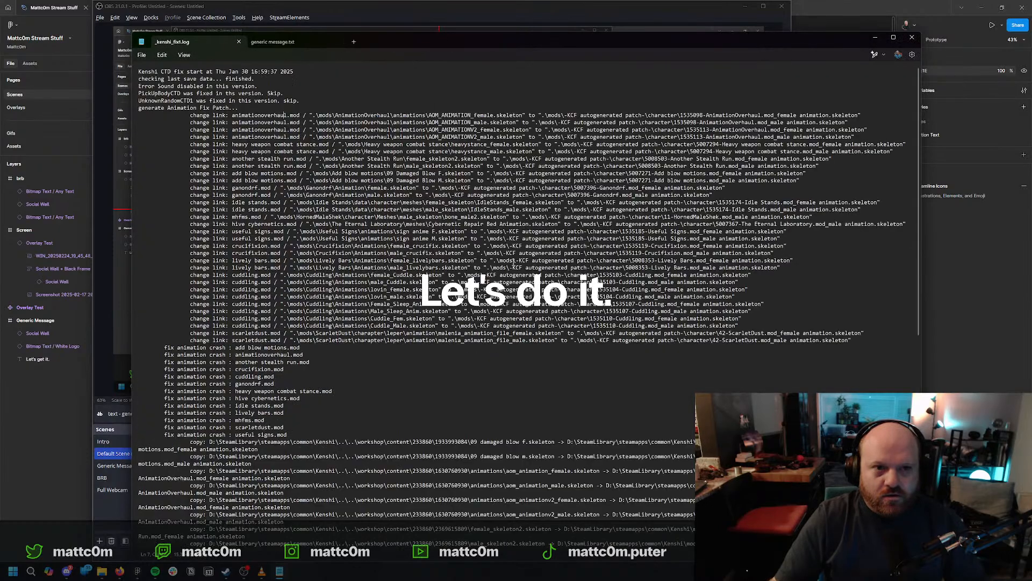
key(ctrl+w)
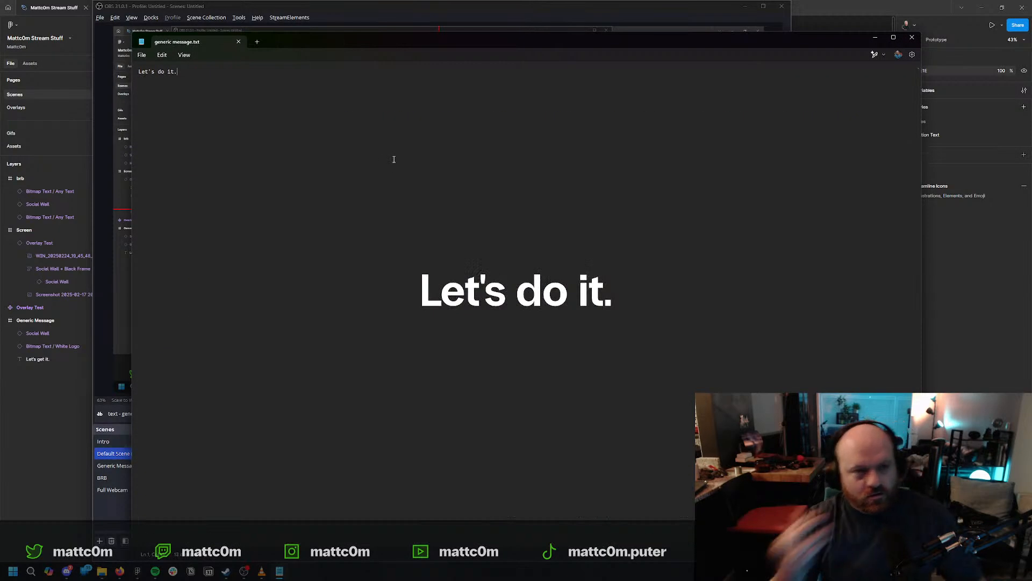
click(884, 54)
click(876, 72)
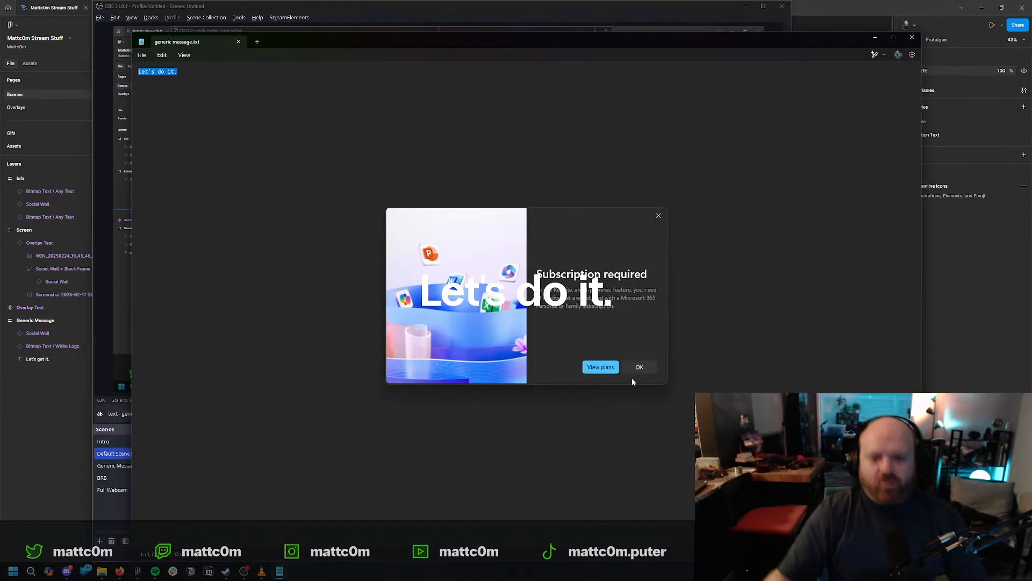
click(657, 215)
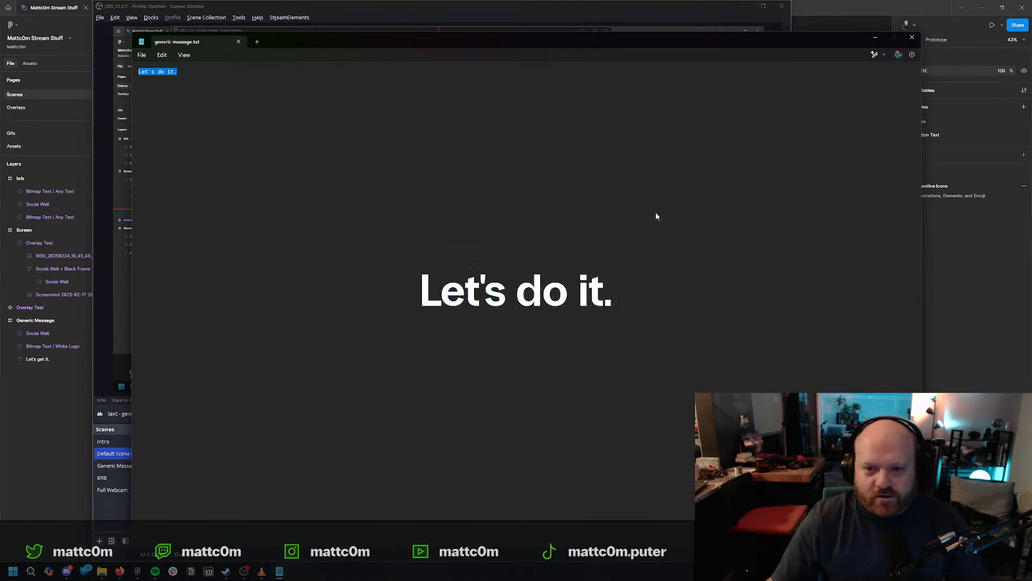
Close and reopen generic message.txt, replace its content with "We're doing it, folks.", save it and return to OBS.
click(915, 40)
click(574, 22)
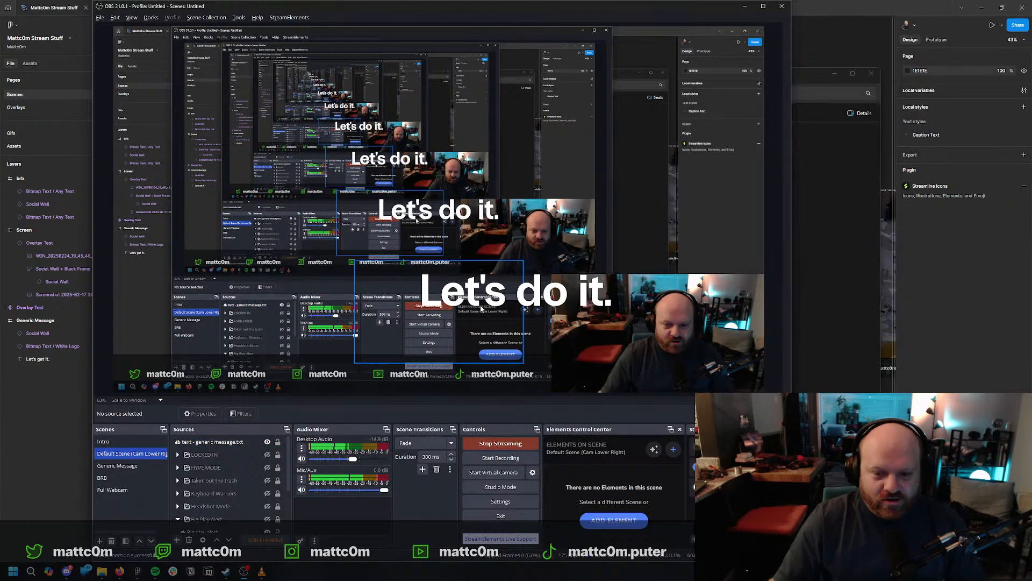
key(alt+Tab)
double_click(414, 175)
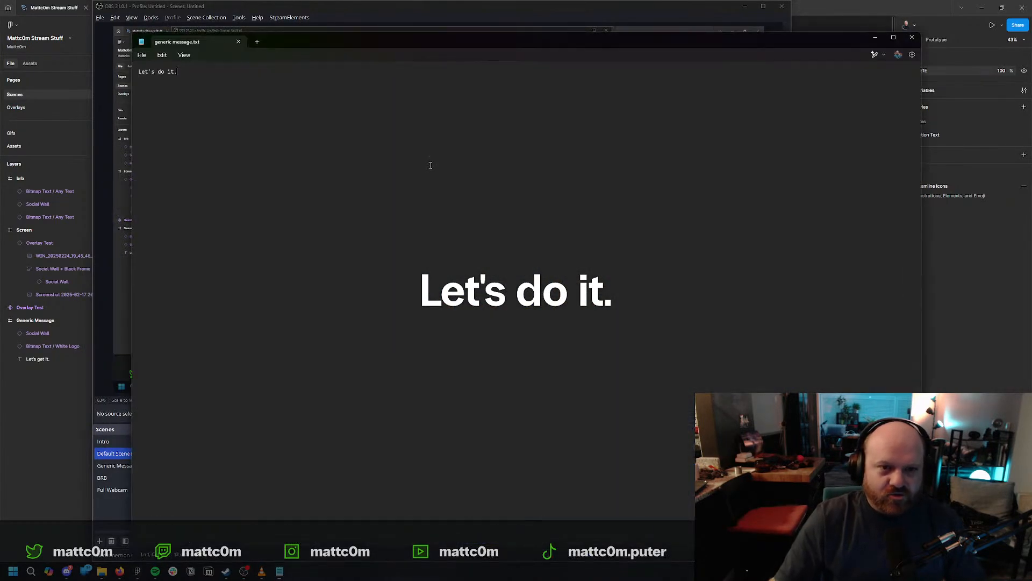
text(W)
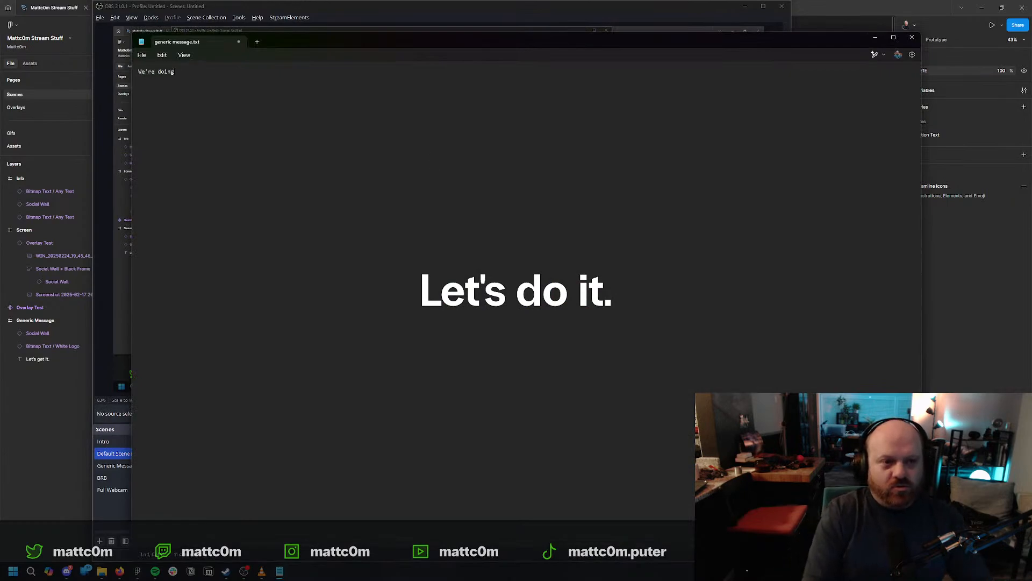
text(e're doing it, folks.)
key(ctrl+s)
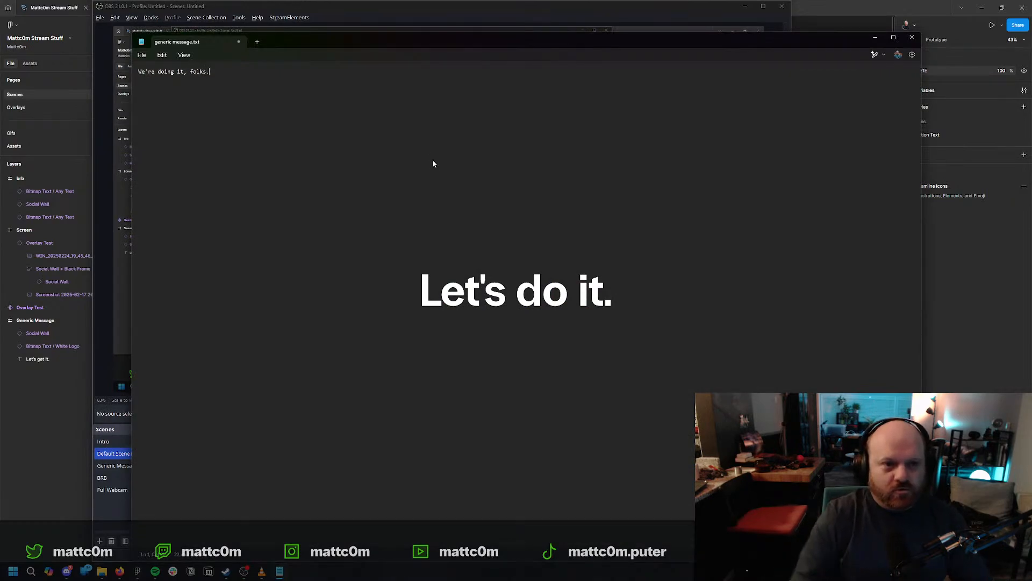
click(309, 8)
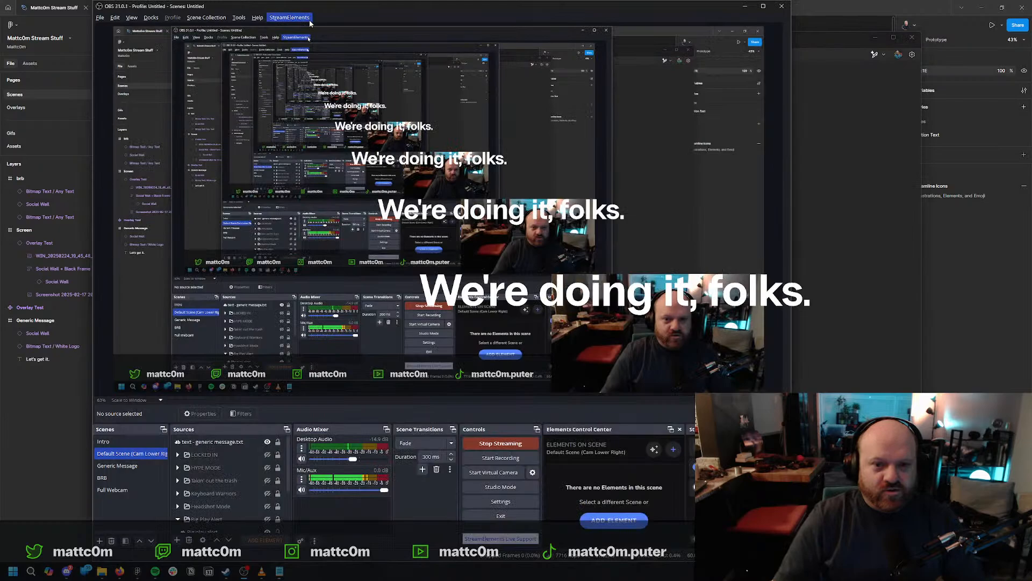
Review the alignment settings in the properties of the "text - generic message.txt" source.
click(547, 212)
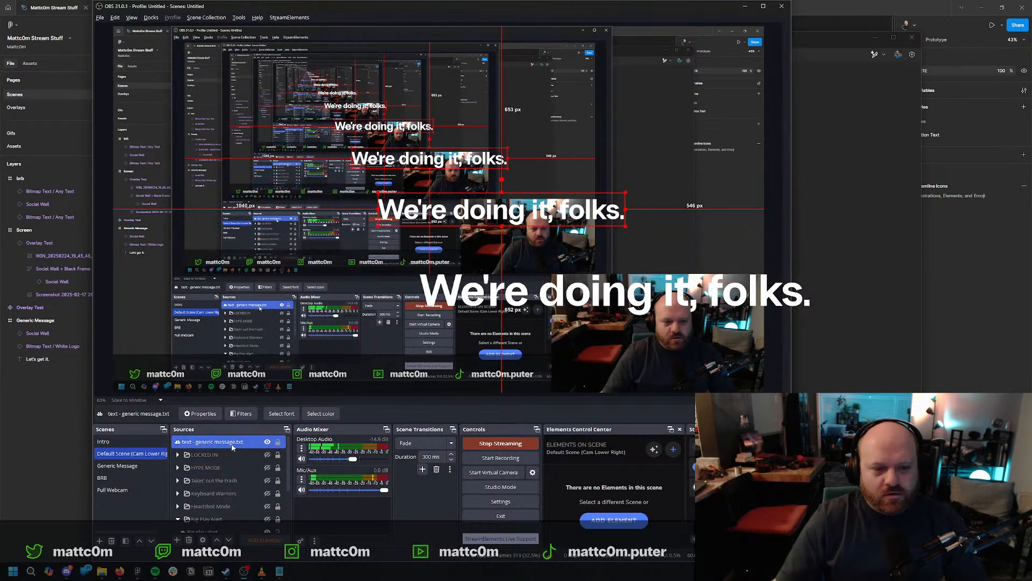
click(203, 539)
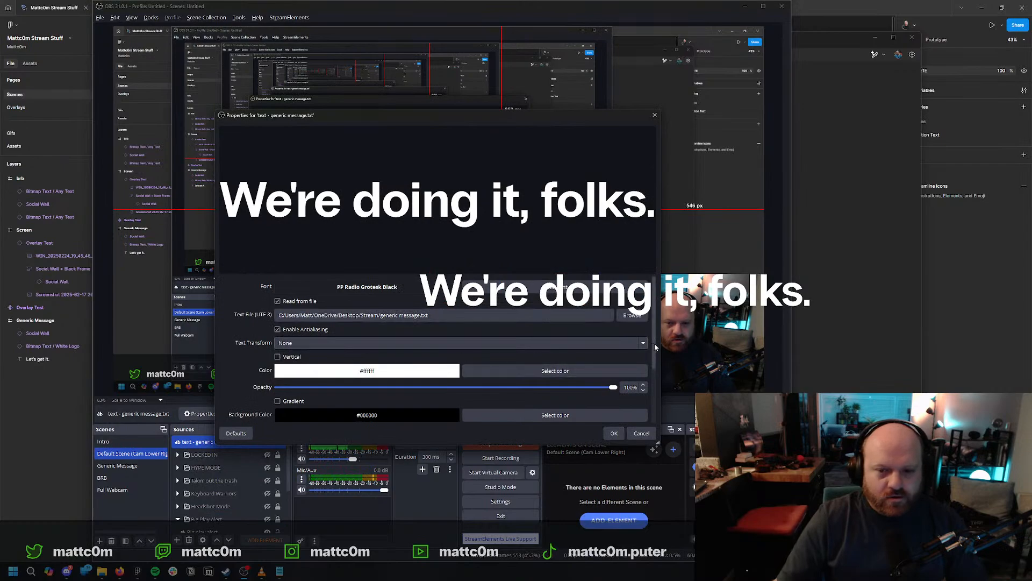
drag(654, 343, 650, 405)
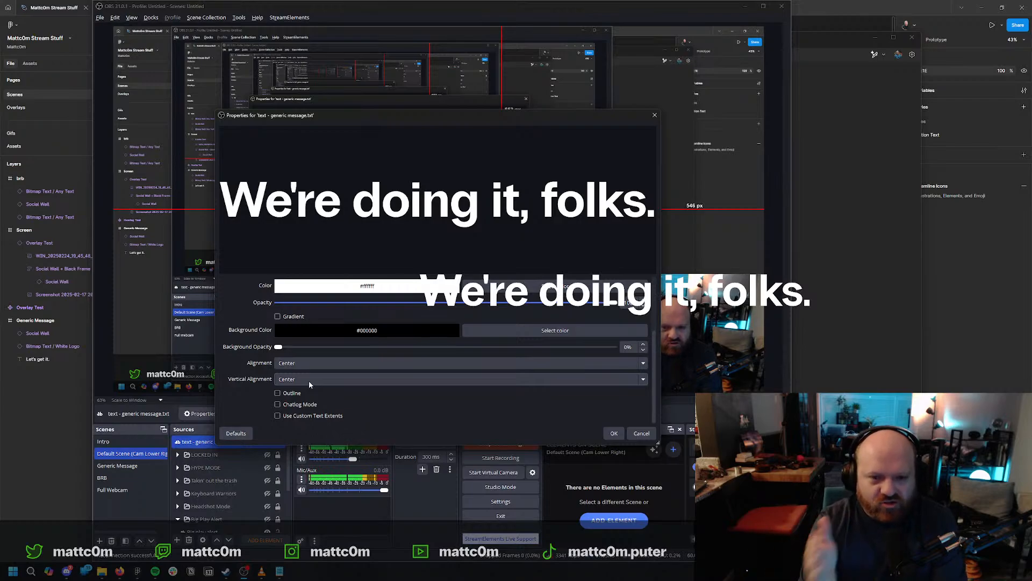
click(616, 432)
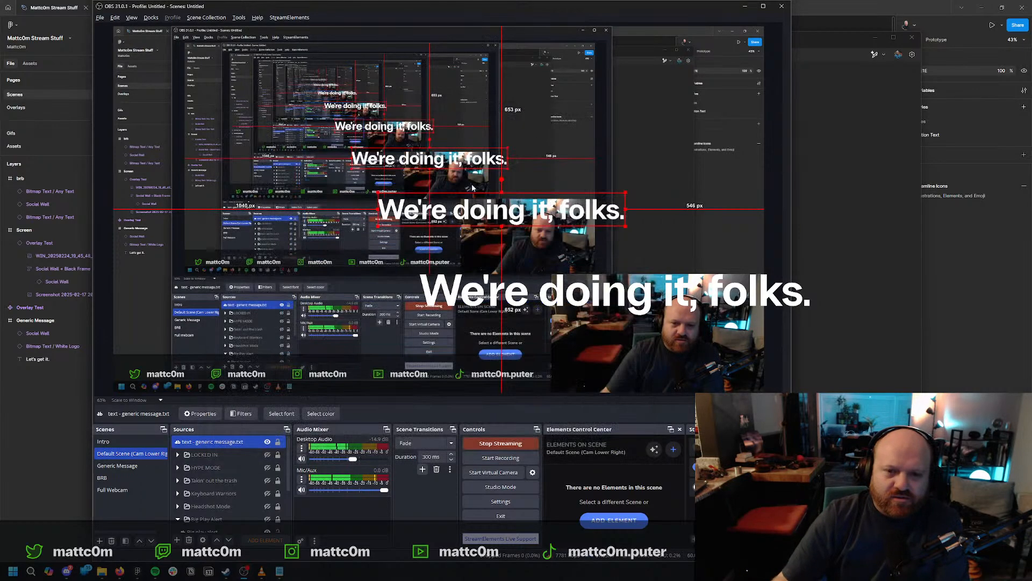
Center the generic message text source horizontally and vertically on the scene canvas.
drag(488, 210, 423, 218)
right_click(423, 218)
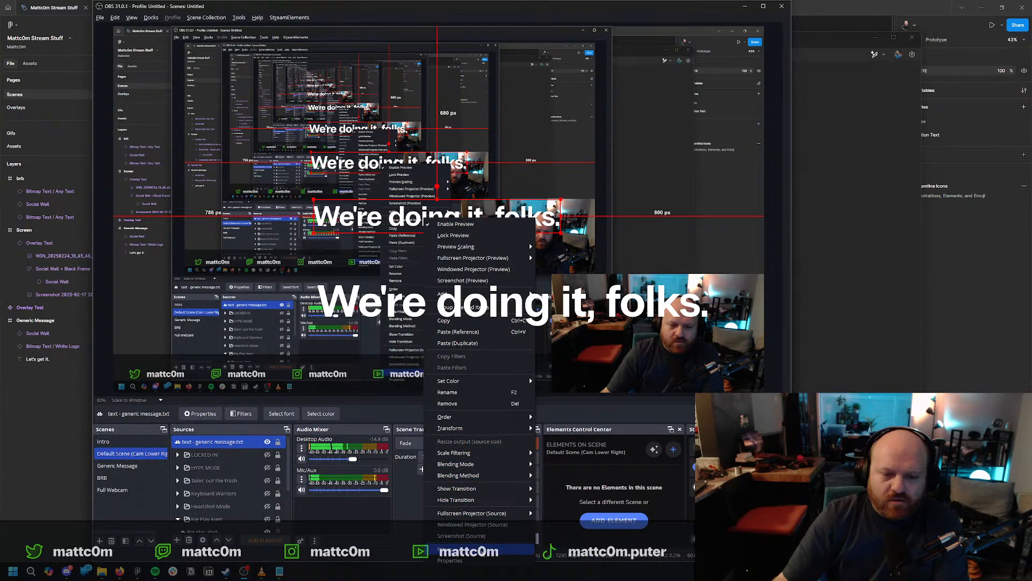
mouse_move(478, 428)
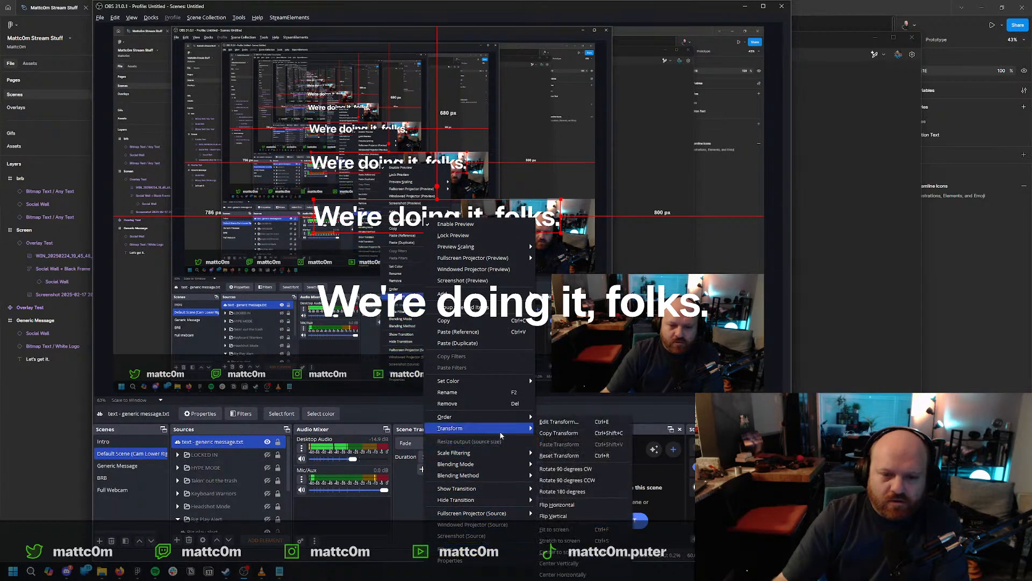
click(592, 552)
right_click(656, 232)
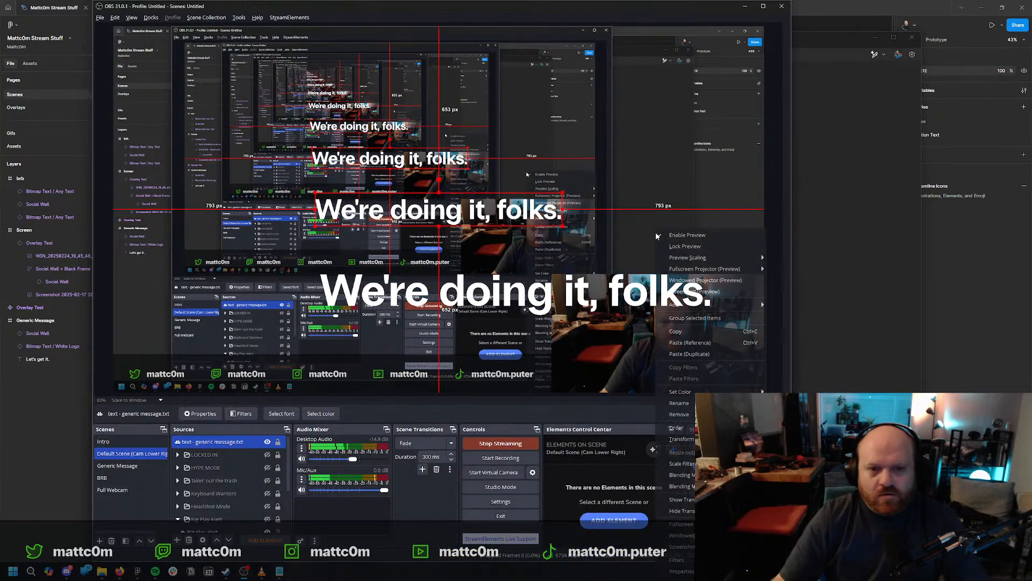
click(624, 236)
click(548, 215)
Replace the content of generic message.txt with "Short", save it and check the text's centering in OBS.
key(alt+Tab)
key(alt+Tab)
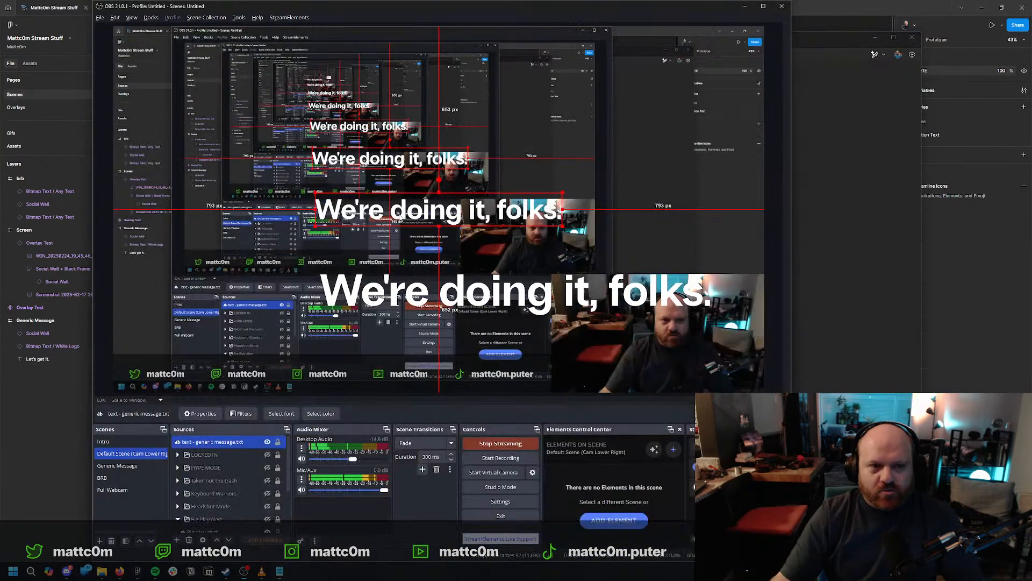
key(alt+Tab)
key(ctrl+a)
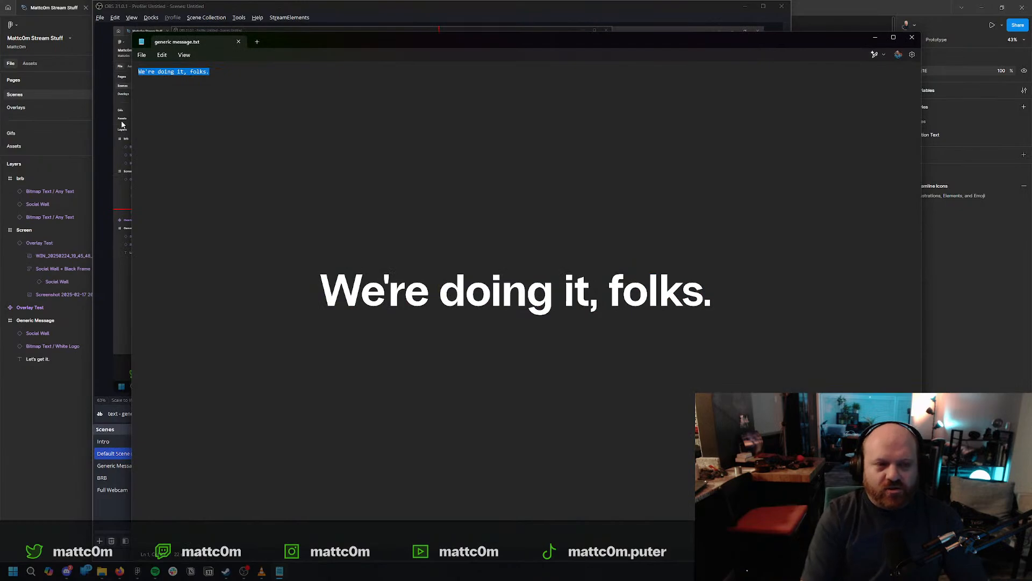
text(Short)
key(alt+Tab)
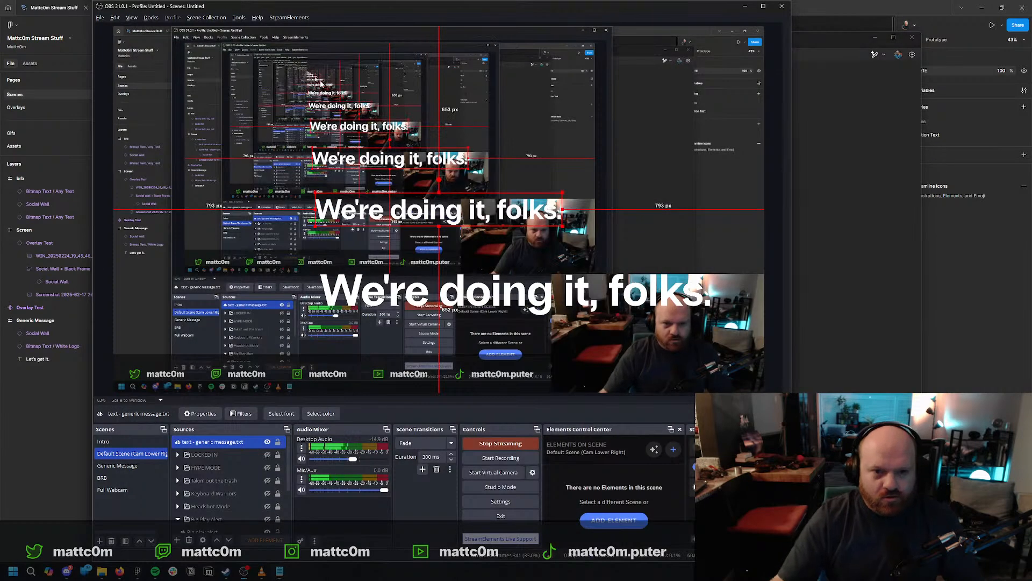
key(alt+Tab)
drag(360, 46, 454, 49)
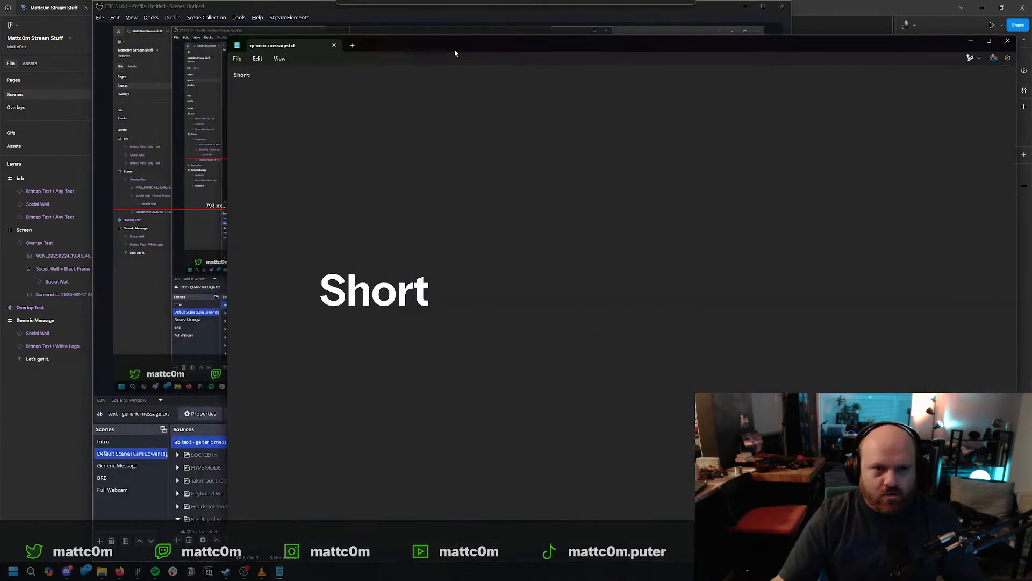
click(205, 210)
click(349, 210)
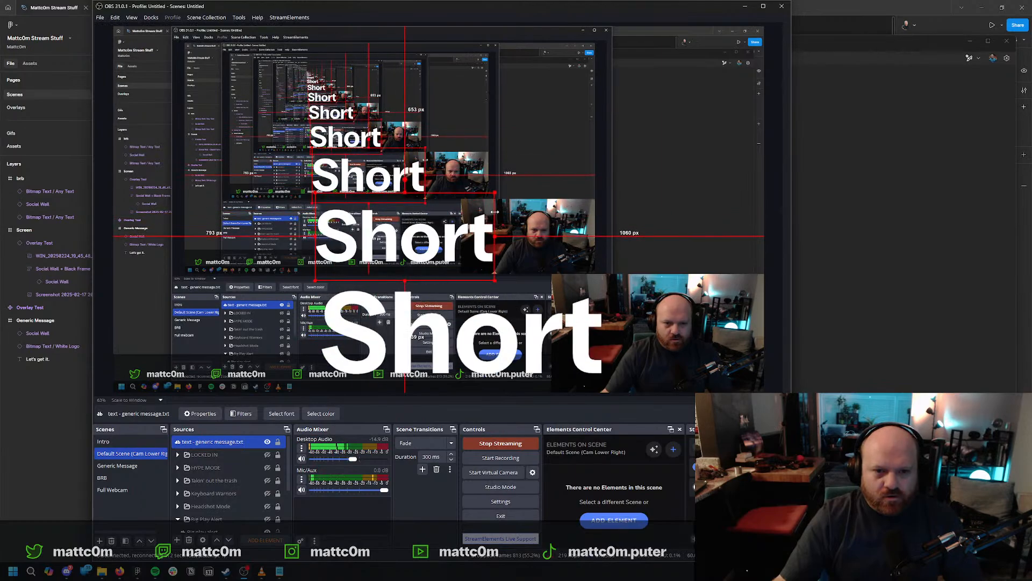
right_click(345, 207)
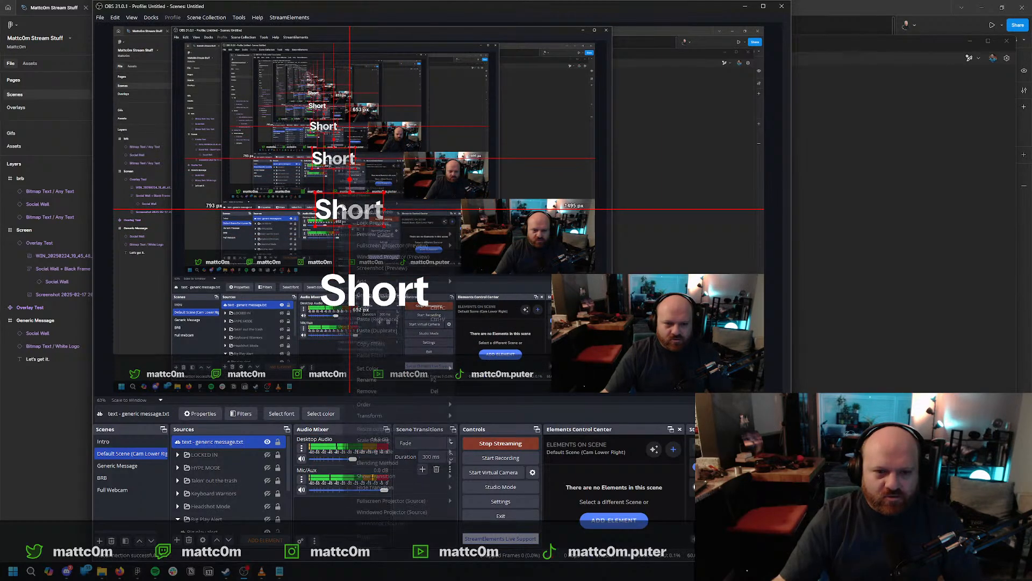
mouse_move(407, 465)
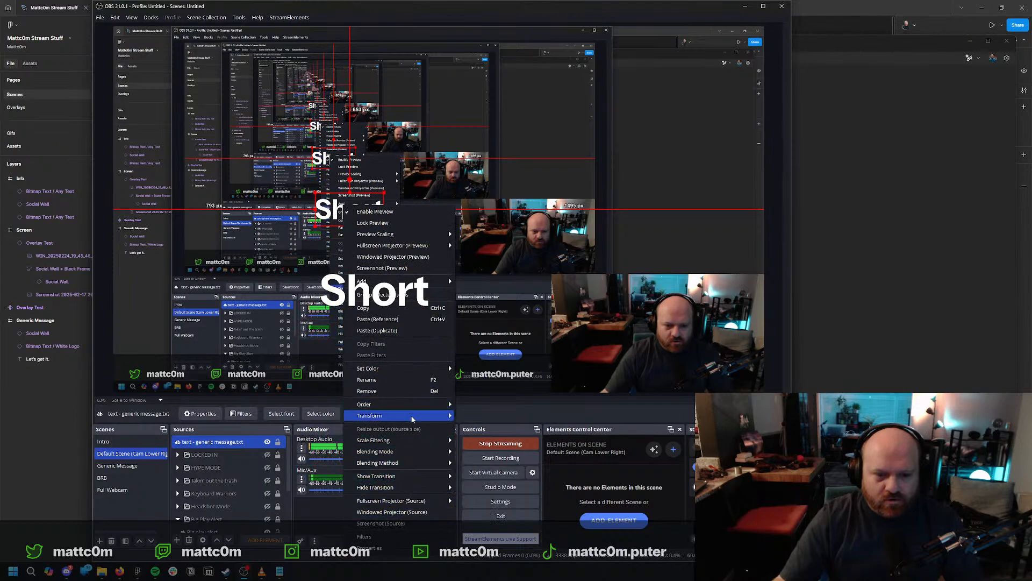
mouse_move(407, 415)
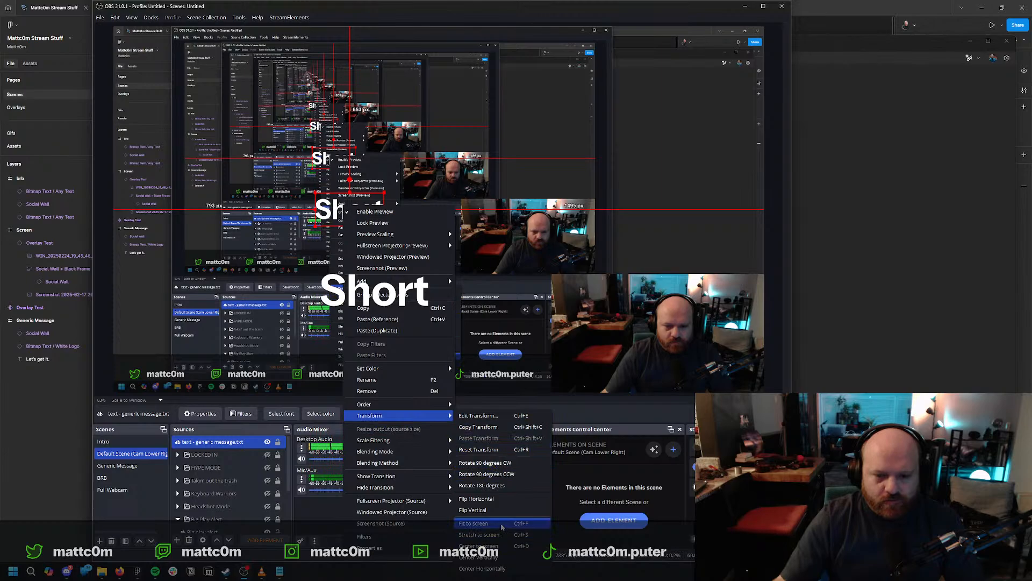
click(869, 380)
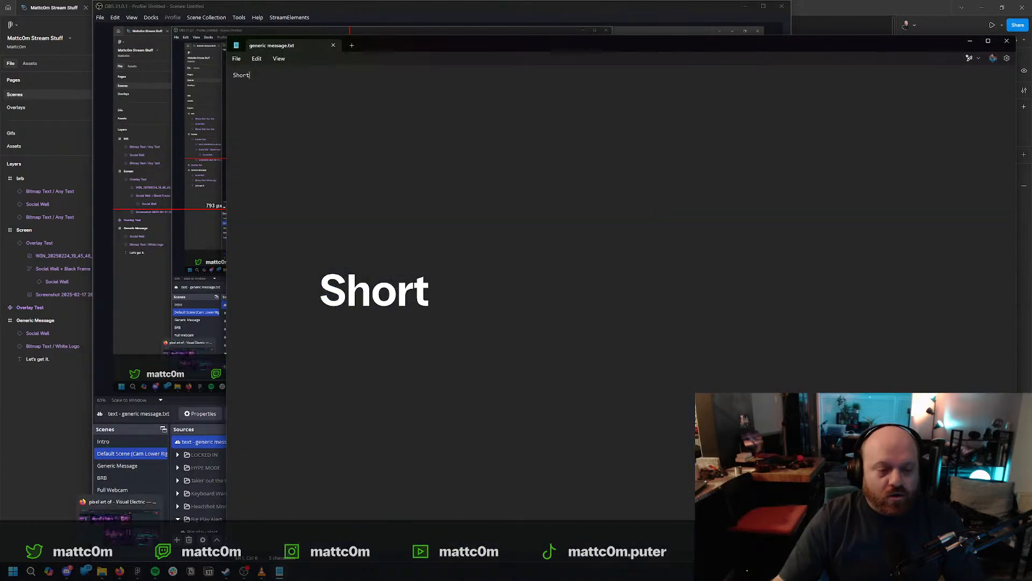
Search the web in Firefox for "how to center text from file consistently obs" and open the "Center local file Text (GDI+) Source?" thread.
click(119, 571)
click(116, 9)
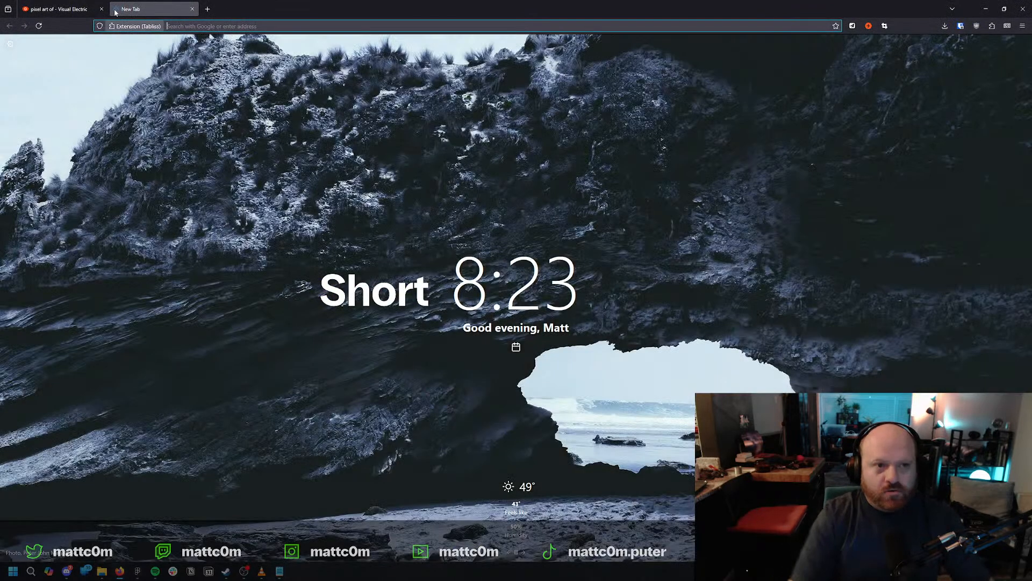
text(how to center text)
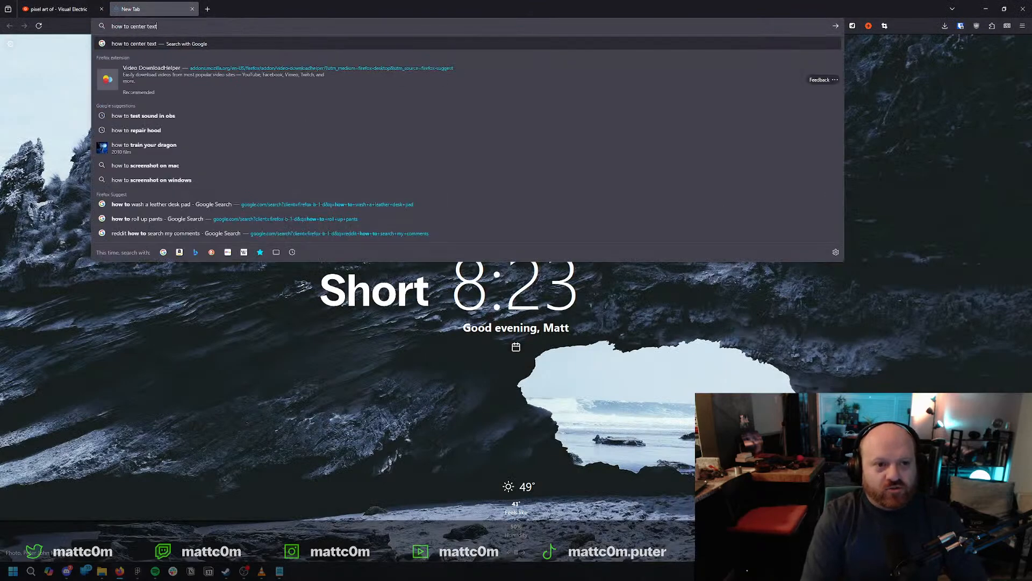
text( from file consistent)
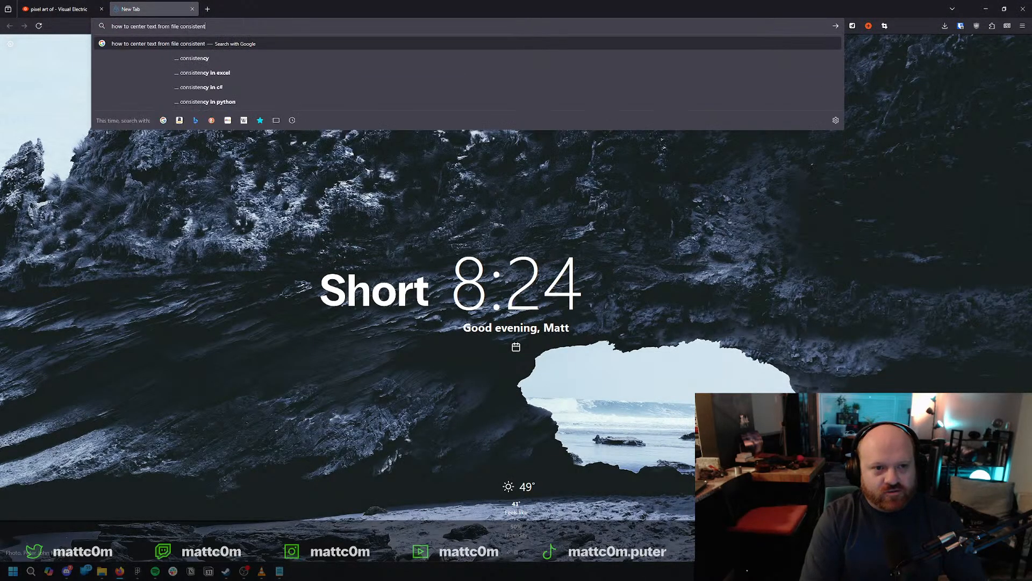
text(ly obs)
key(Return)
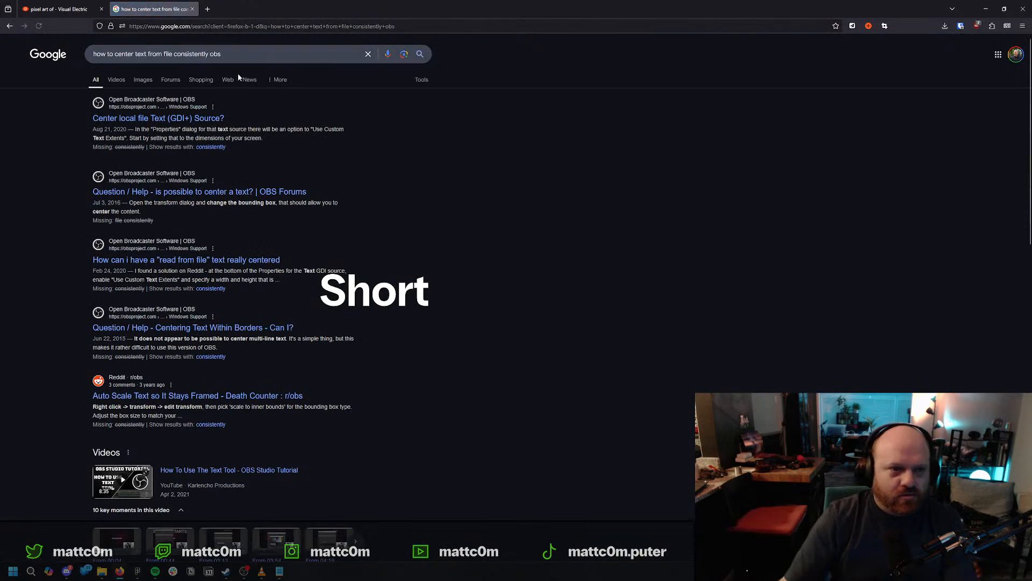
click(207, 116)
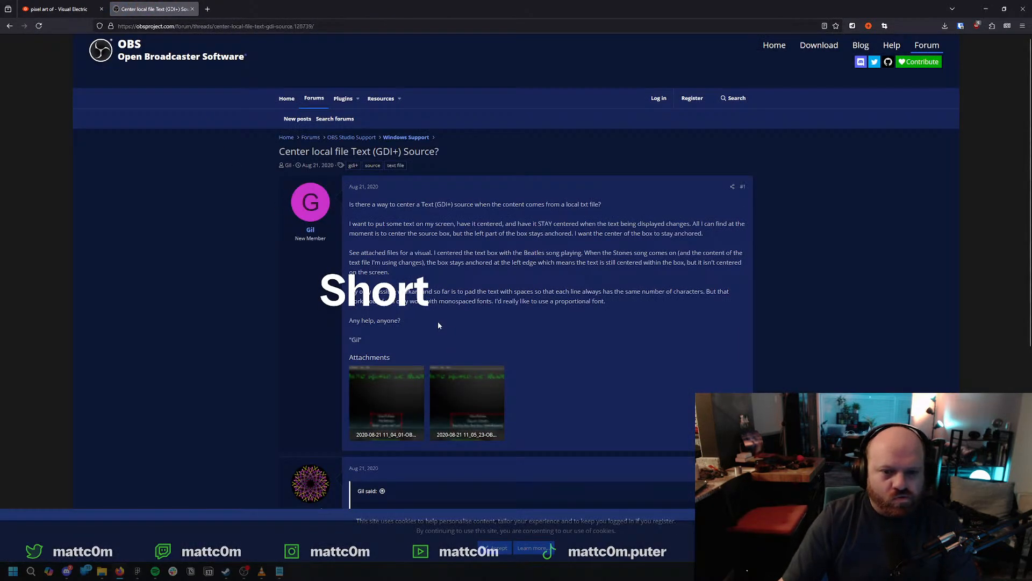
Read the forum reply explaining the "Use Custom Text Extents" option and the alignment settings for centering file-based text.
scroll(452, 250, down, 5)
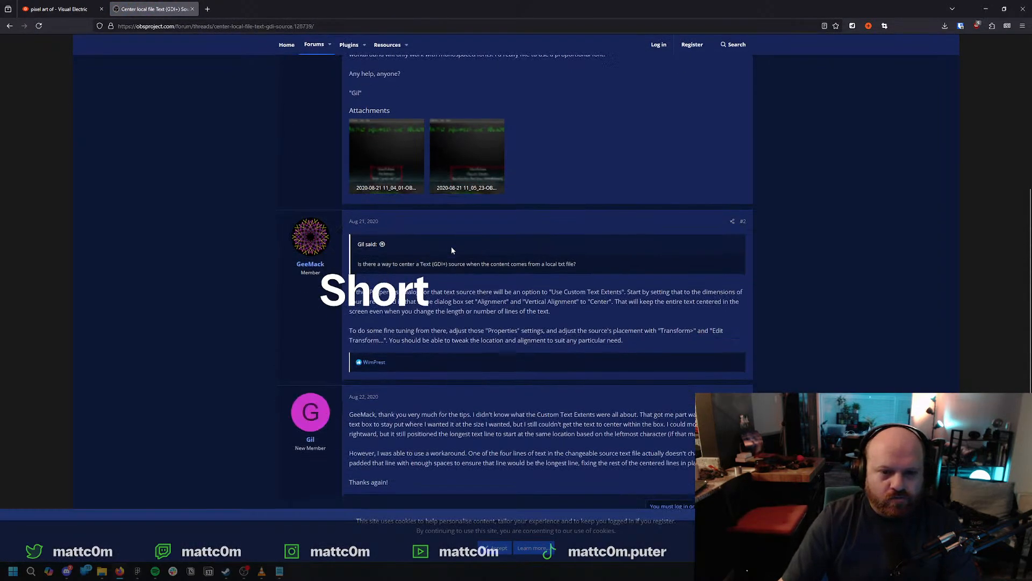
triple_click(443, 302)
click(635, 290)
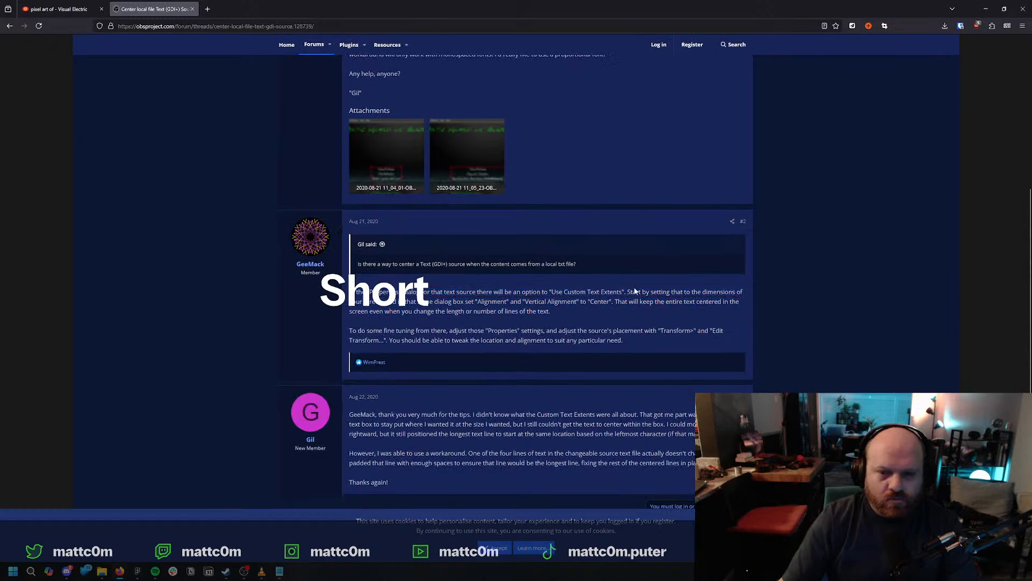
drag(627, 292, 654, 318)
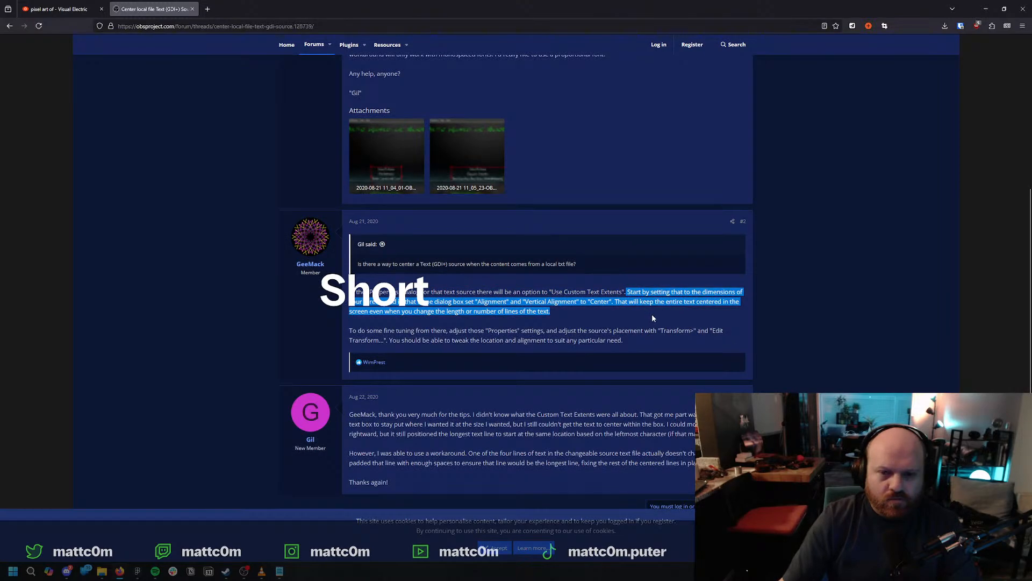
double_click(589, 292)
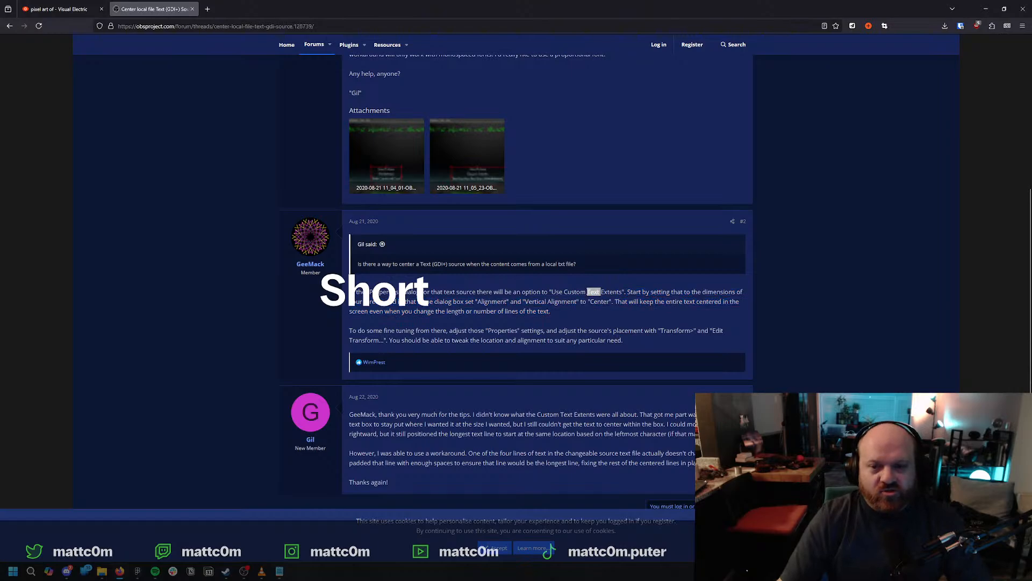
Switch to OBS and enable Use Custom Text Extents in the properties of the "text - generic message.txt" source.
key(alt+Tab)
key(alt+Tab)
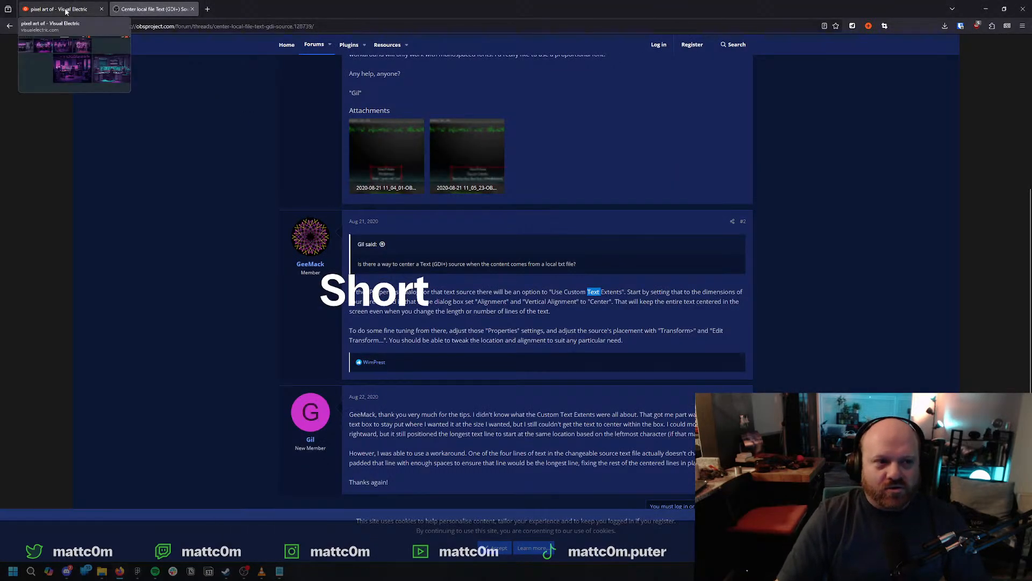
key(alt+Tab)
key(Tab)
drag(312, 195, 453, 226)
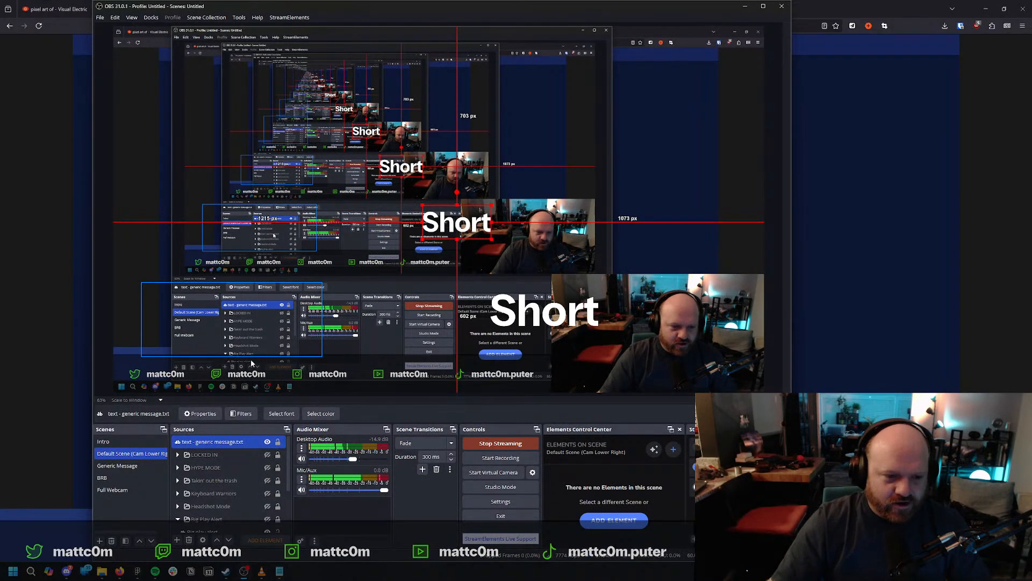
double_click(213, 441)
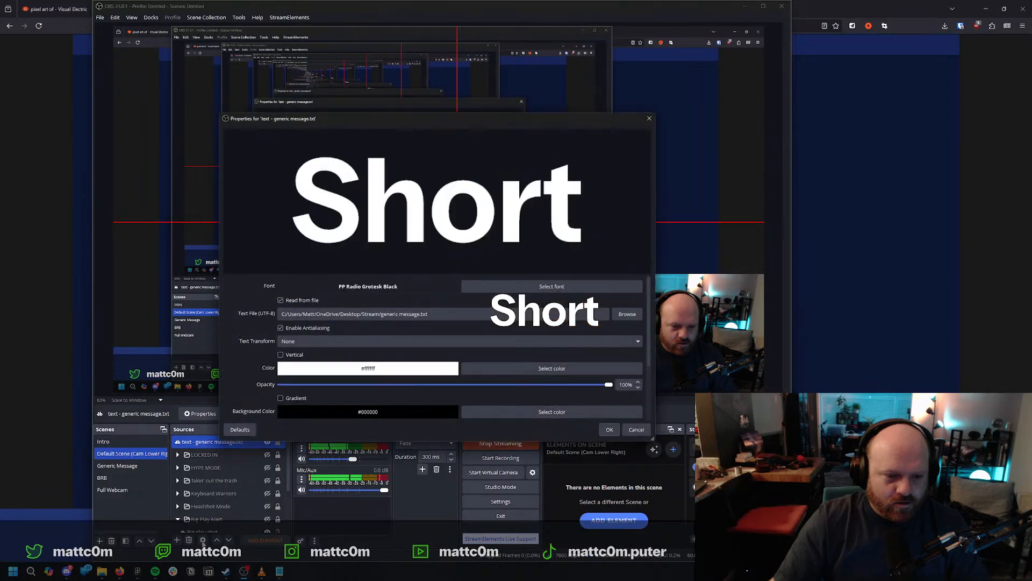
scroll(363, 305, down, 2)
scroll(296, 398, down, 2)
click(317, 417)
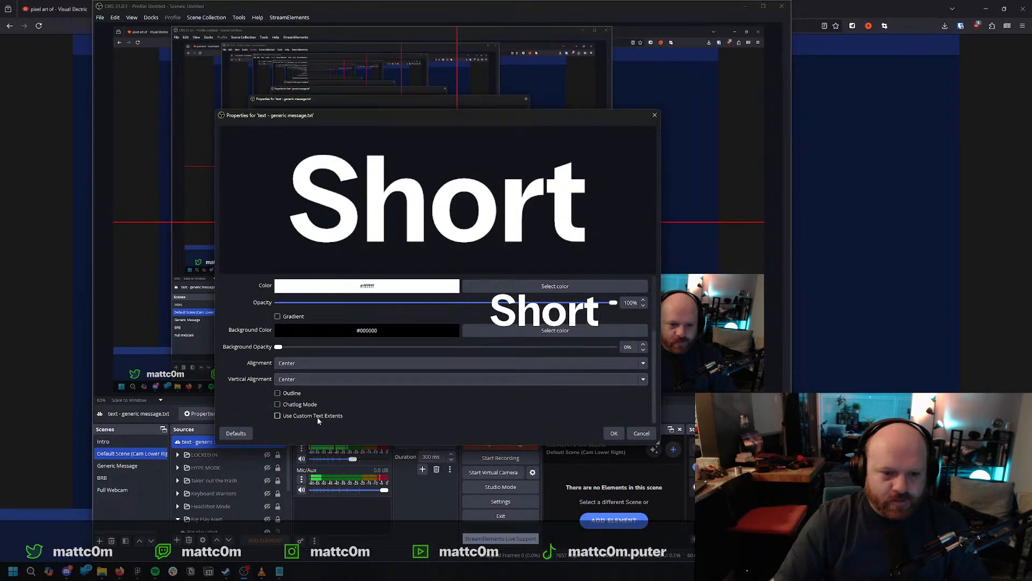
scroll(318, 416, down, 1)
drag(498, 118, 614, 369)
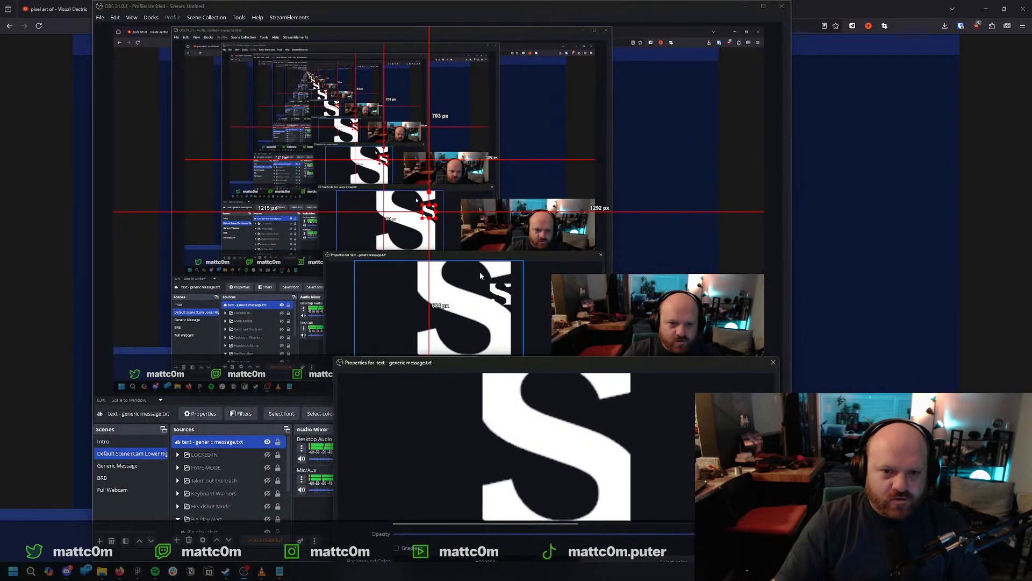
drag(422, 204, 345, 183)
key(ctrl+z)
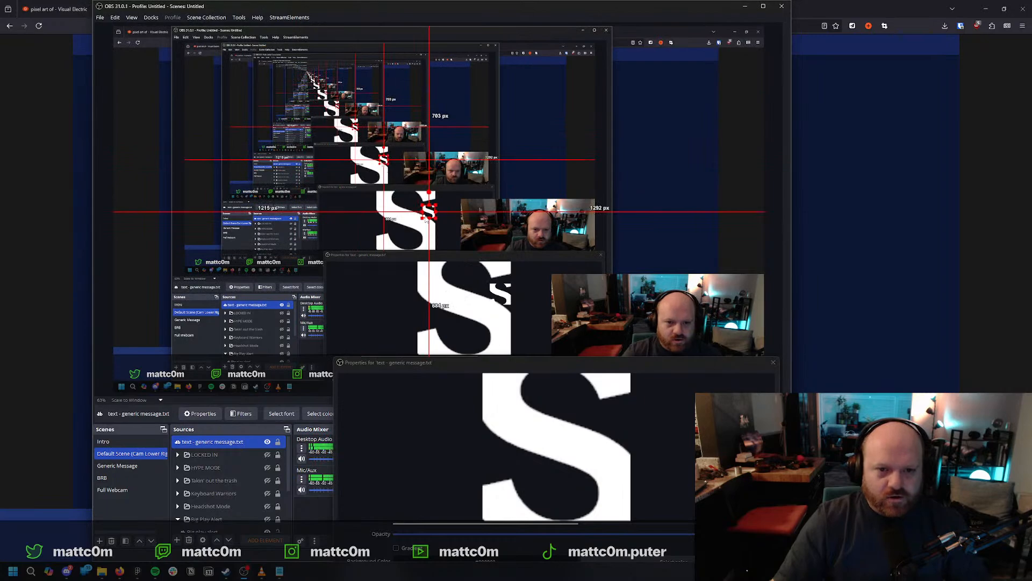
drag(484, 367, 461, 106)
Set the custom text extents width to 2560, taken from the Generic Message frame's width in Figma.
scroll(425, 376, down, 3)
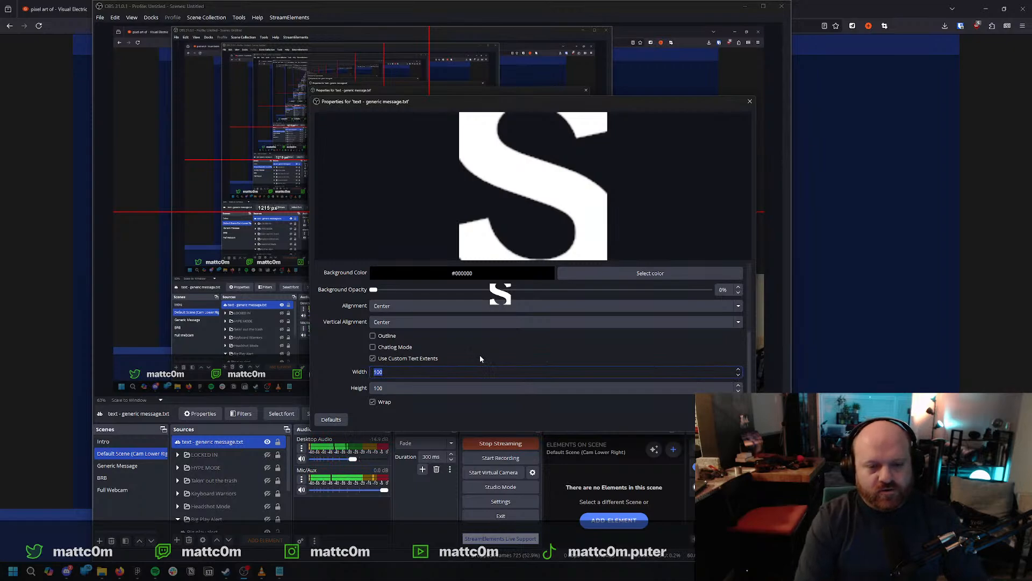
key(alt+Tab)
key(alt+Tab)
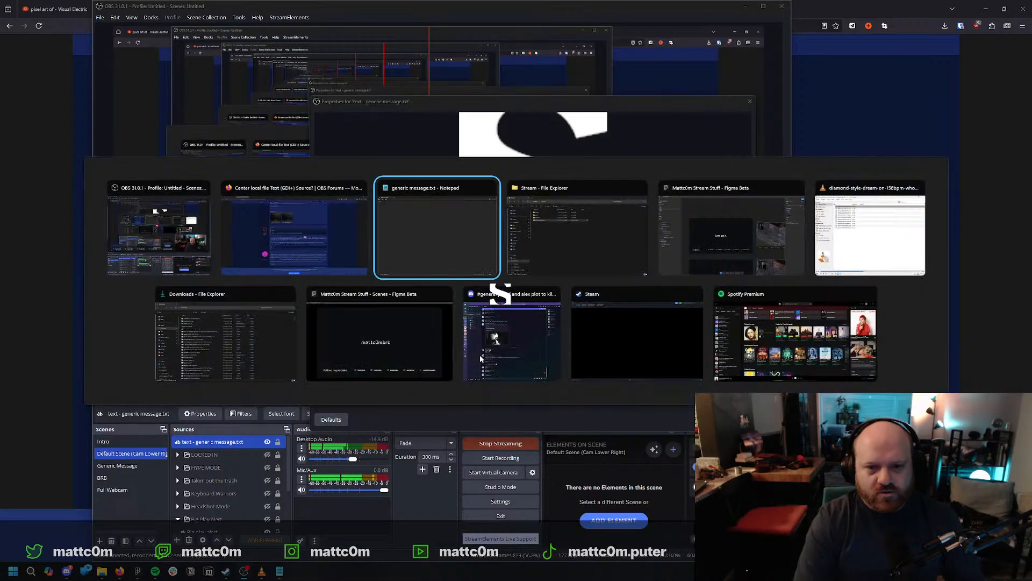
key(alt+Tab)
key(alt+Tab)
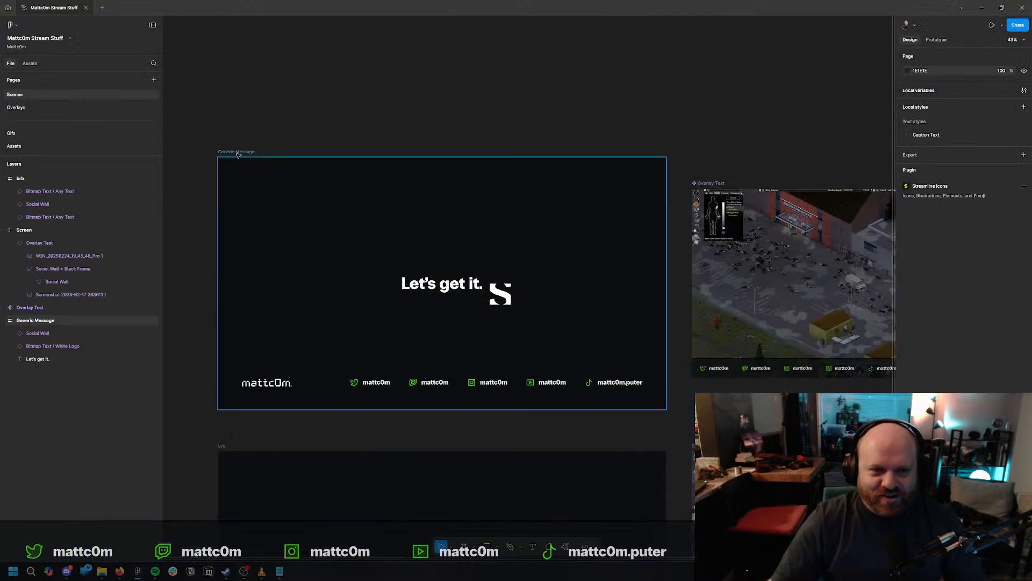
click(237, 154)
click(927, 166)
key(alt+Tab)
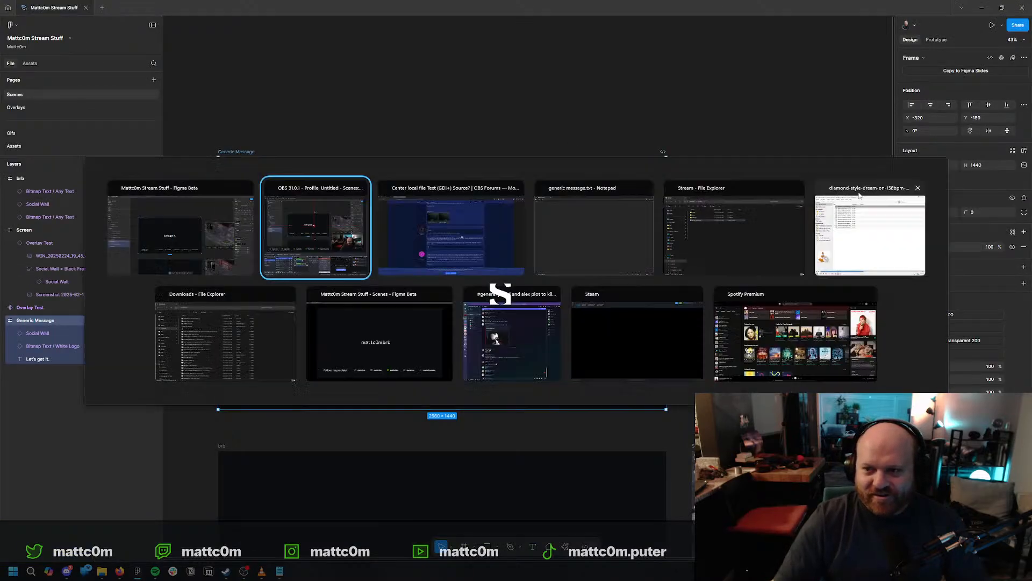
Set the custom text extents height to 1440, matching the Figma frame, and apply the source properties.
key(alt+Tab)
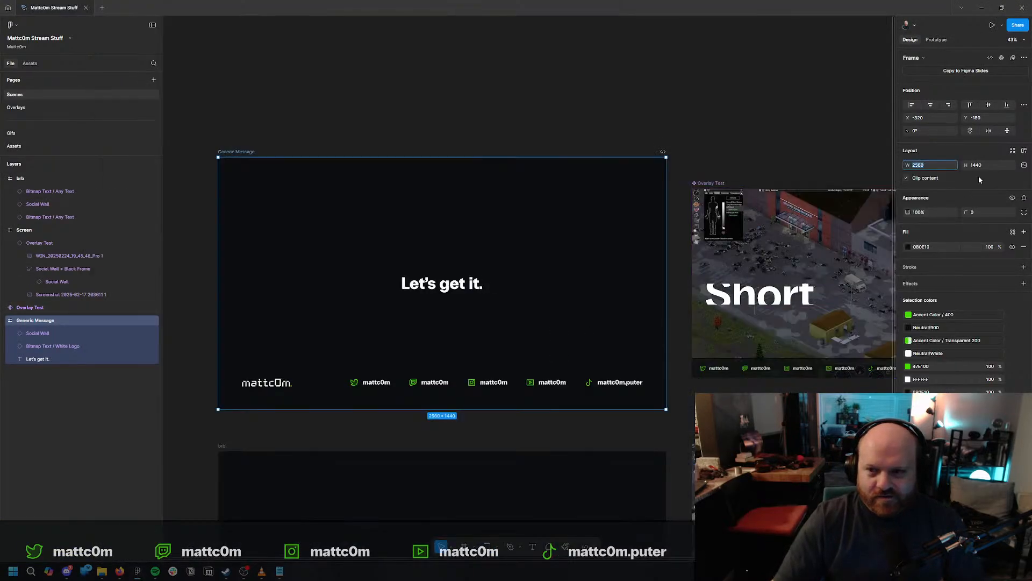
key(alt+Tab)
double_click(414, 385)
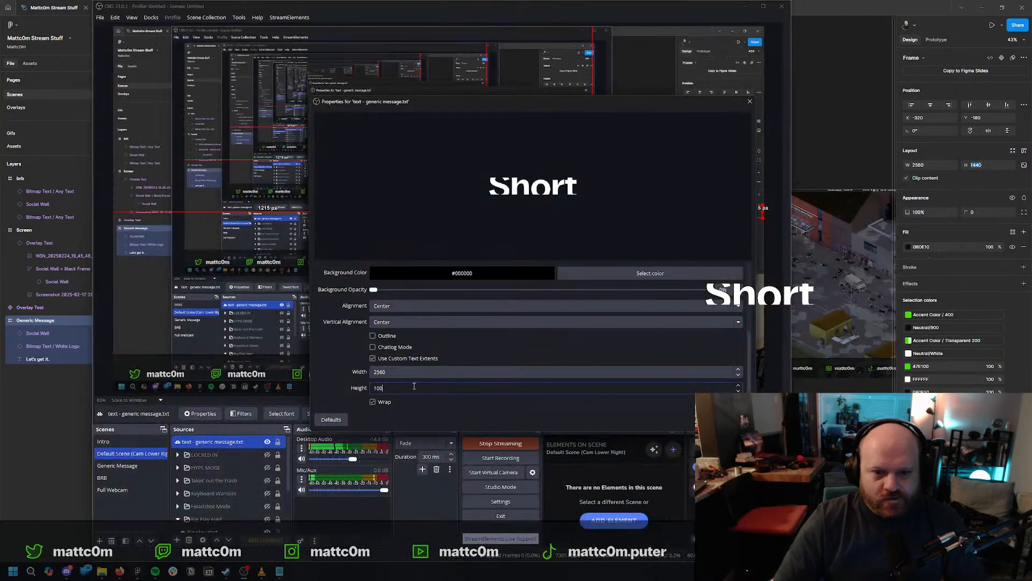
text(1440)
key(Return)
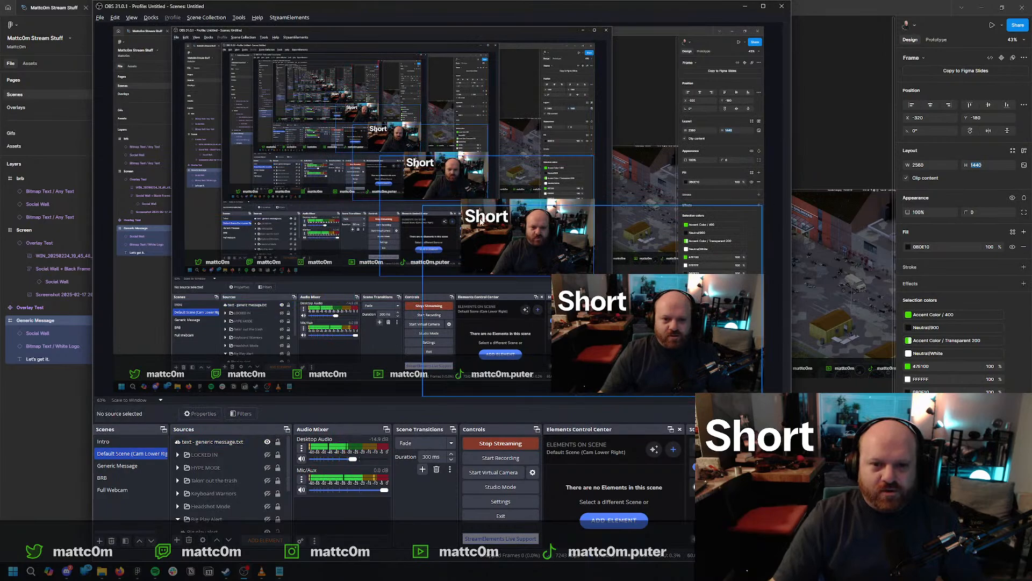
Align the generic message text source with the canvas's upper-left corner and stretch it to fill the whole canvas.
click(206, 455)
click(212, 442)
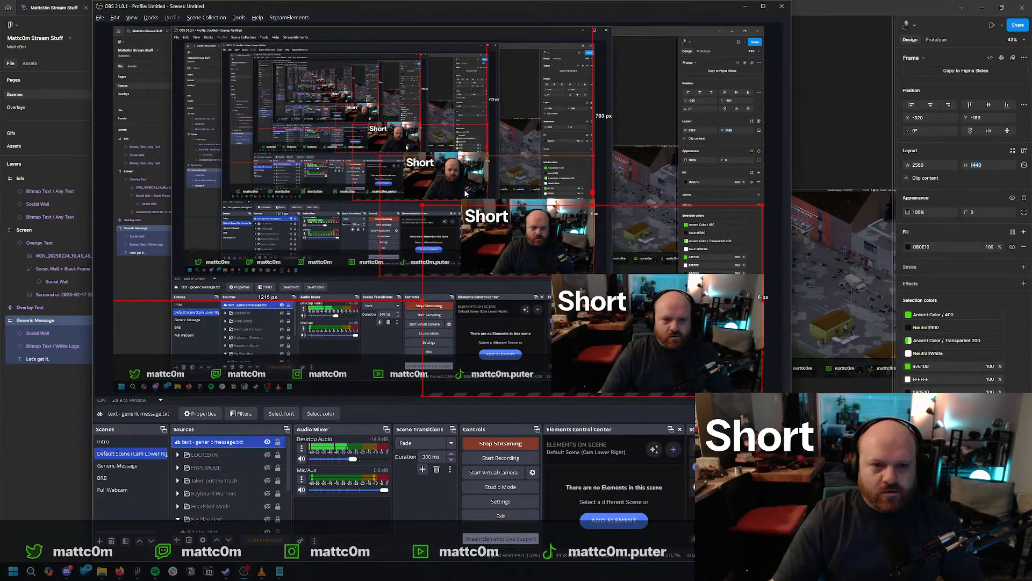
drag(611, 353, 508, 276)
drag(442, 203, 324, 156)
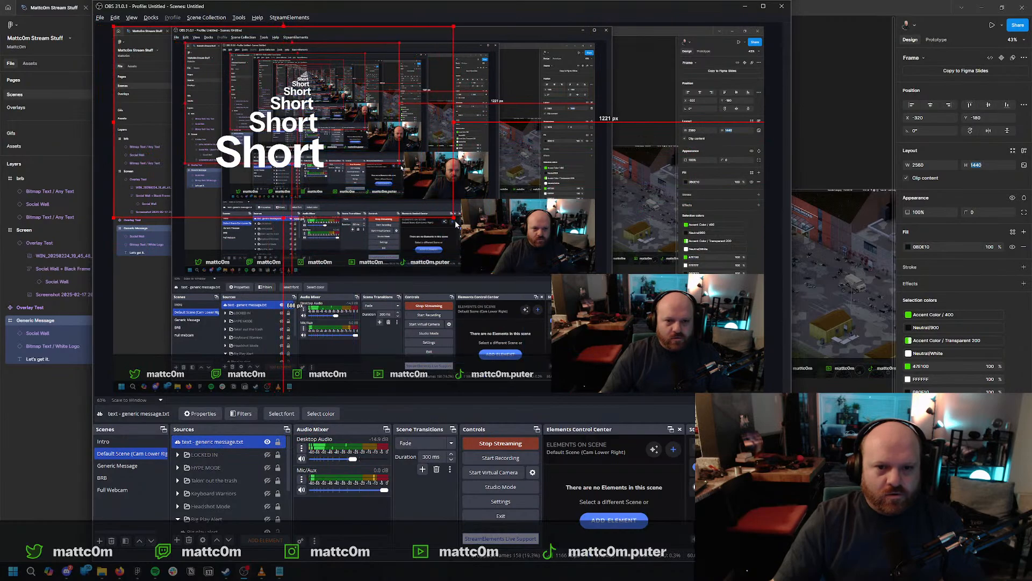
drag(456, 224, 761, 391)
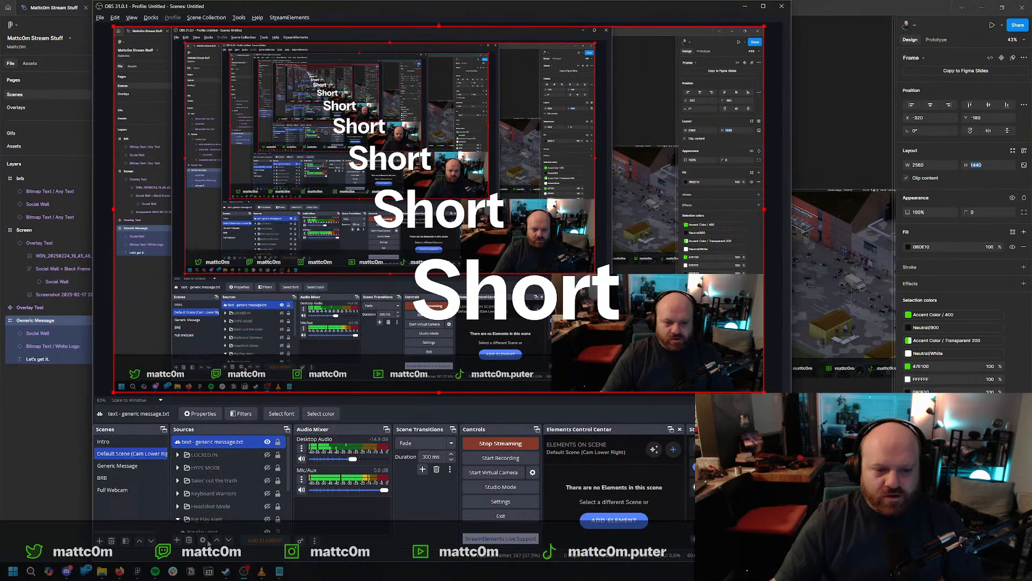
Reduce the PP Radio Grotesk font size of the generic message text source and apply its properties.
double_click(464, 300)
scroll(445, 366, down, 3)
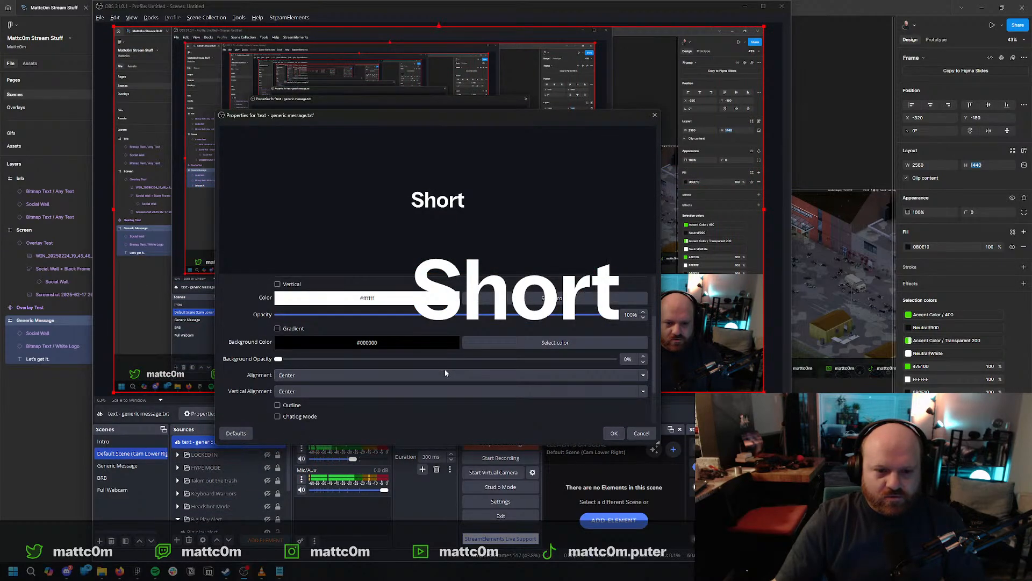
scroll(333, 320, up, 2)
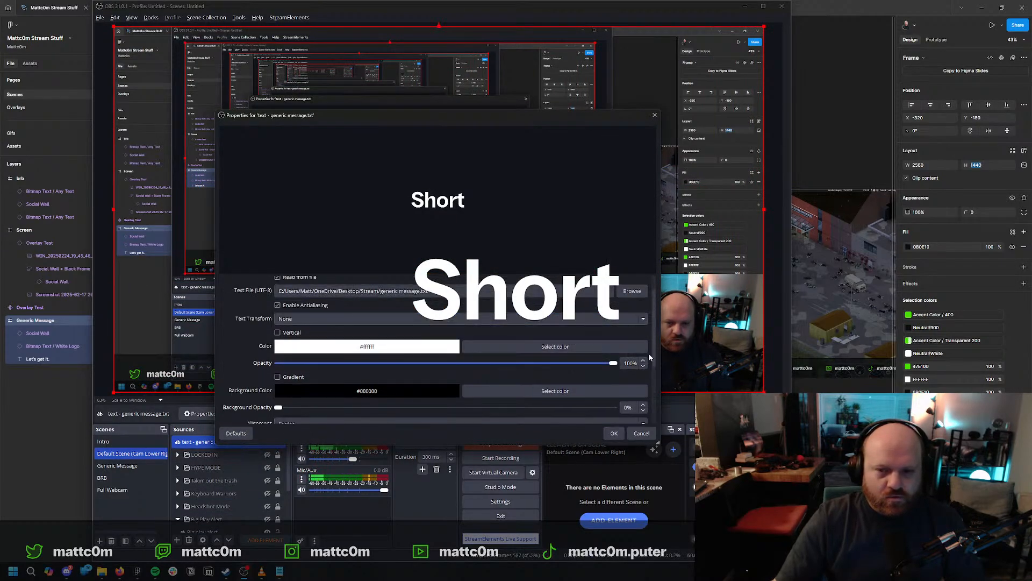
scroll(654, 328, up, 1)
click(629, 287)
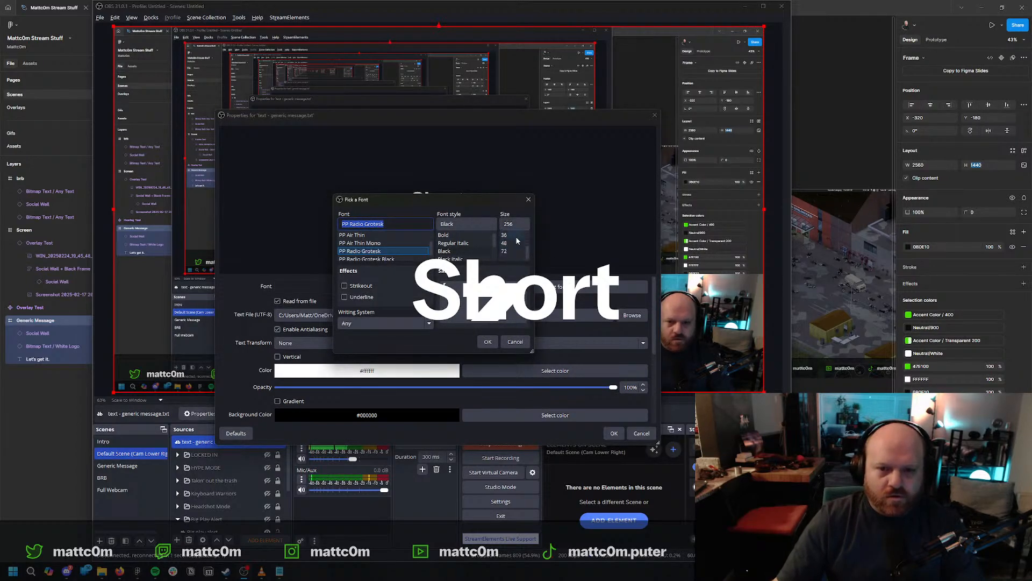
double_click(519, 224)
text(6)
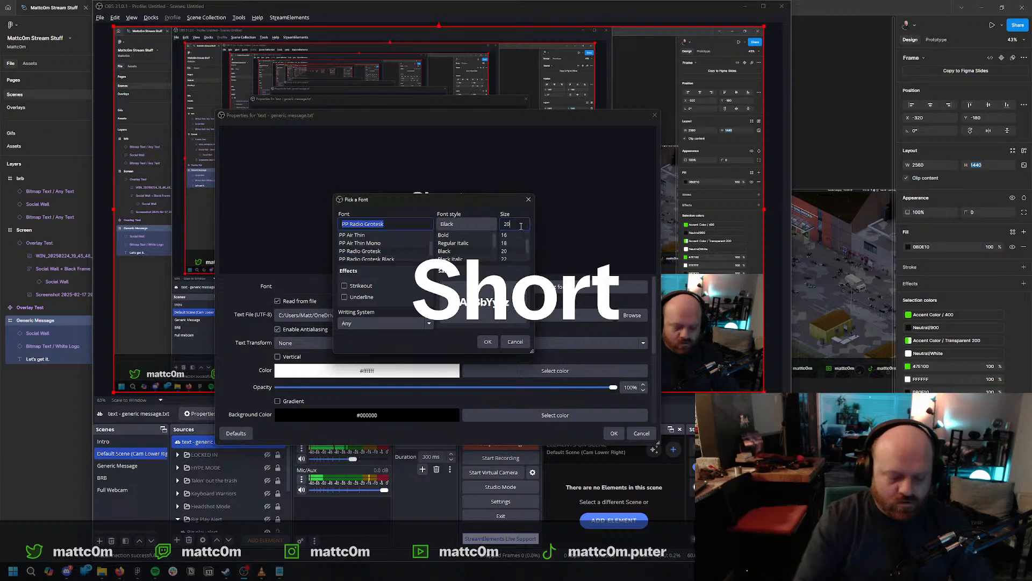
key(Return)
click(613, 433)
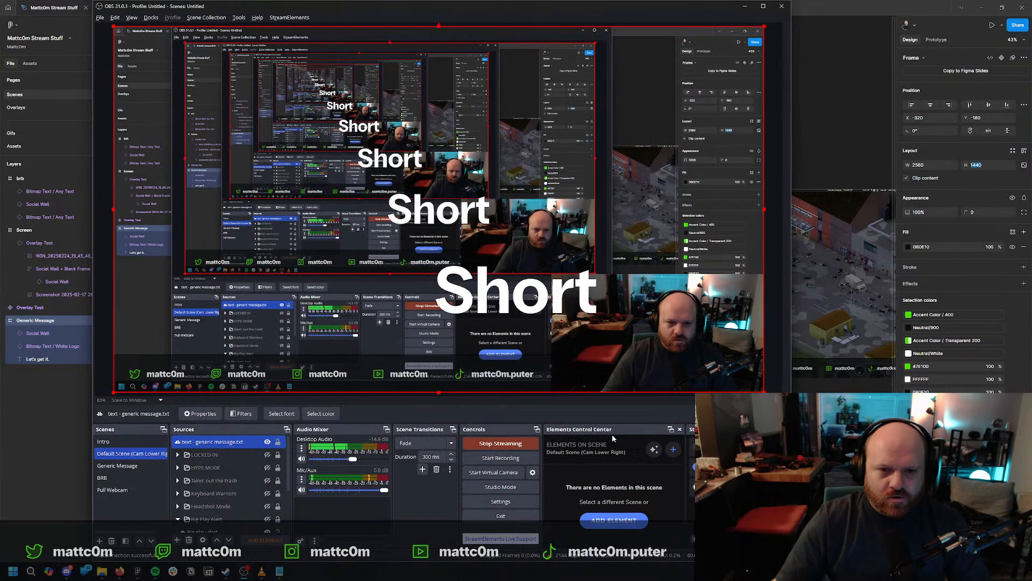
Replace the content of generic message.txt with "Let's do it.", save it and check the text in OBS, including the Generic Message scene.
key(alt+Tab)
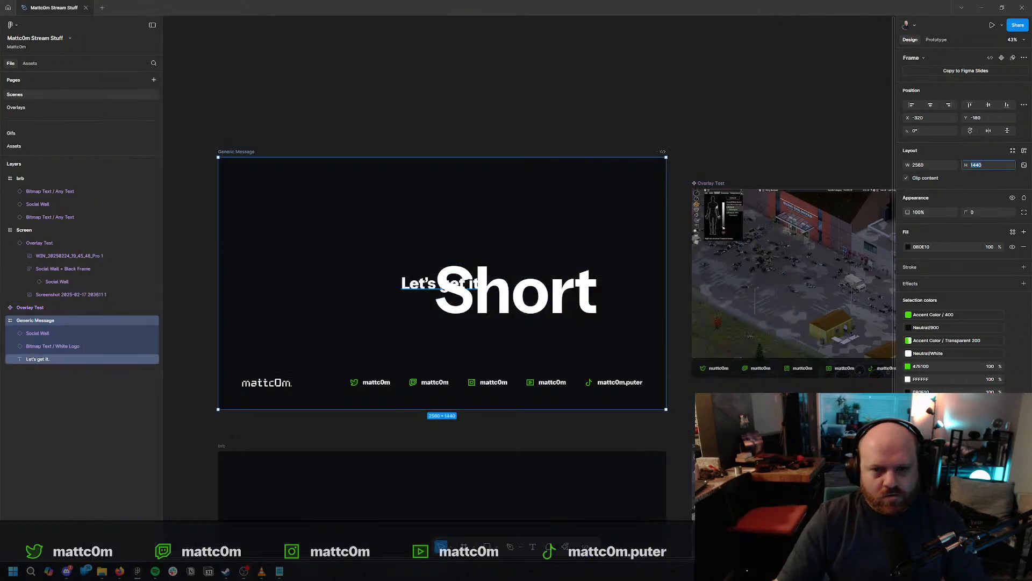
key(alt+Tab)
key(alt+Tab)
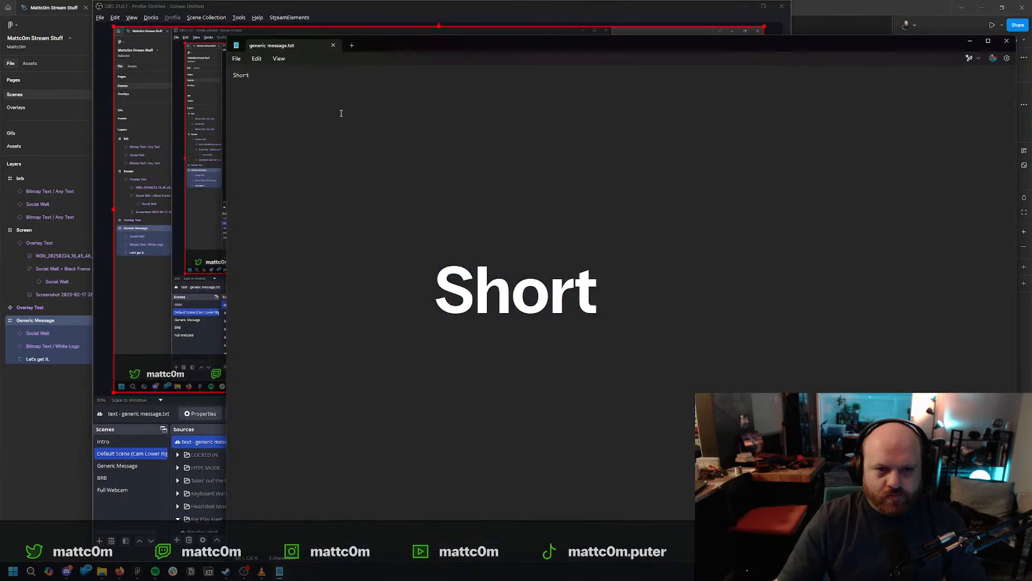
key(ctrl+a)
text(Let's do it.)
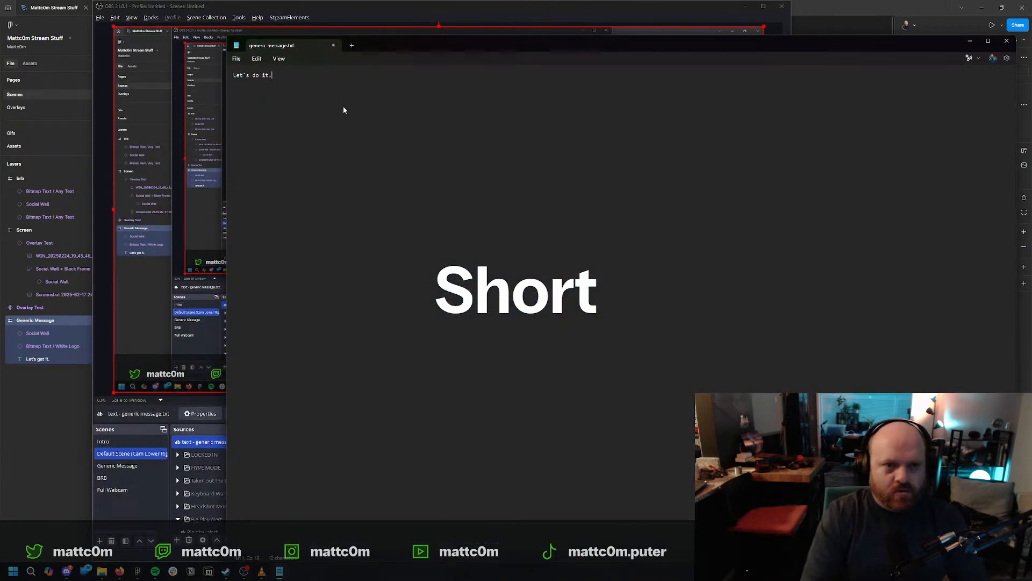
key(alt+Tab)
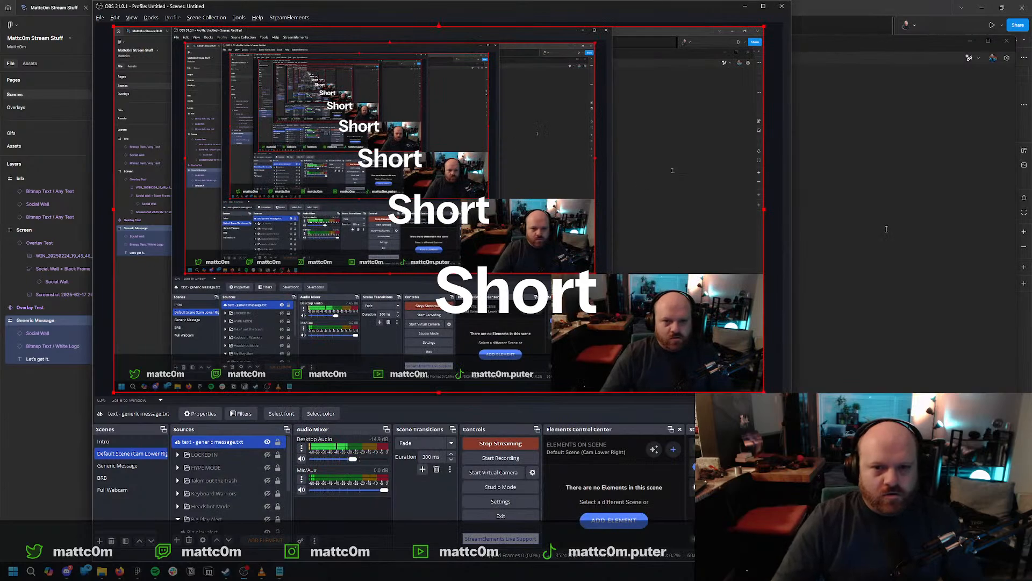
key(alt+Tab)
key(alt+Tab)
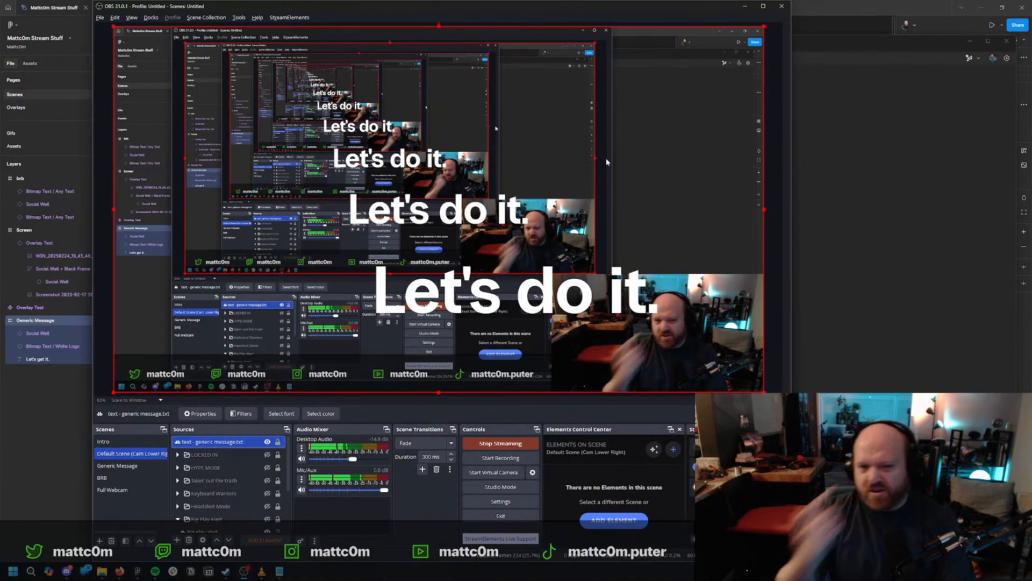
click(127, 465)
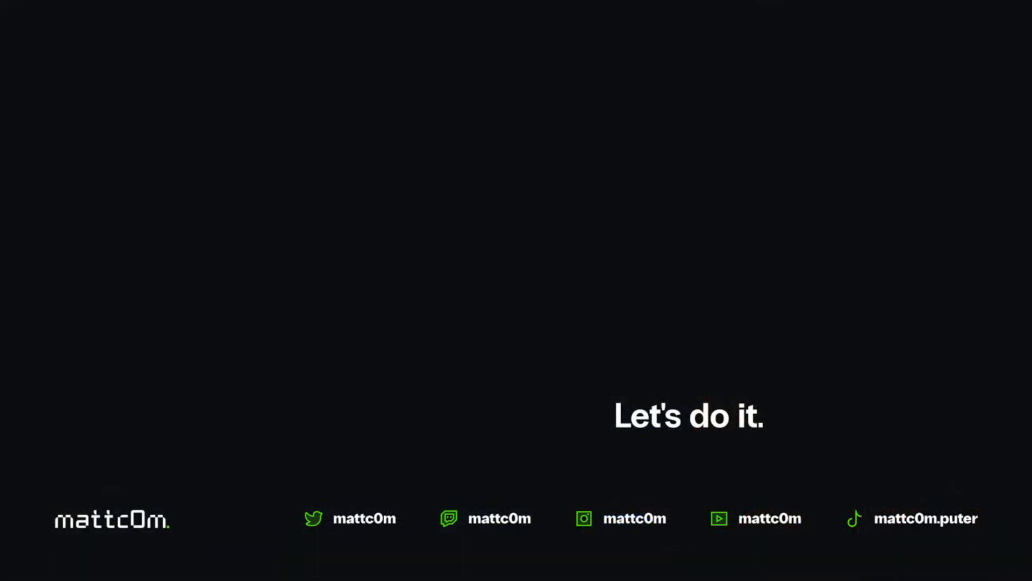